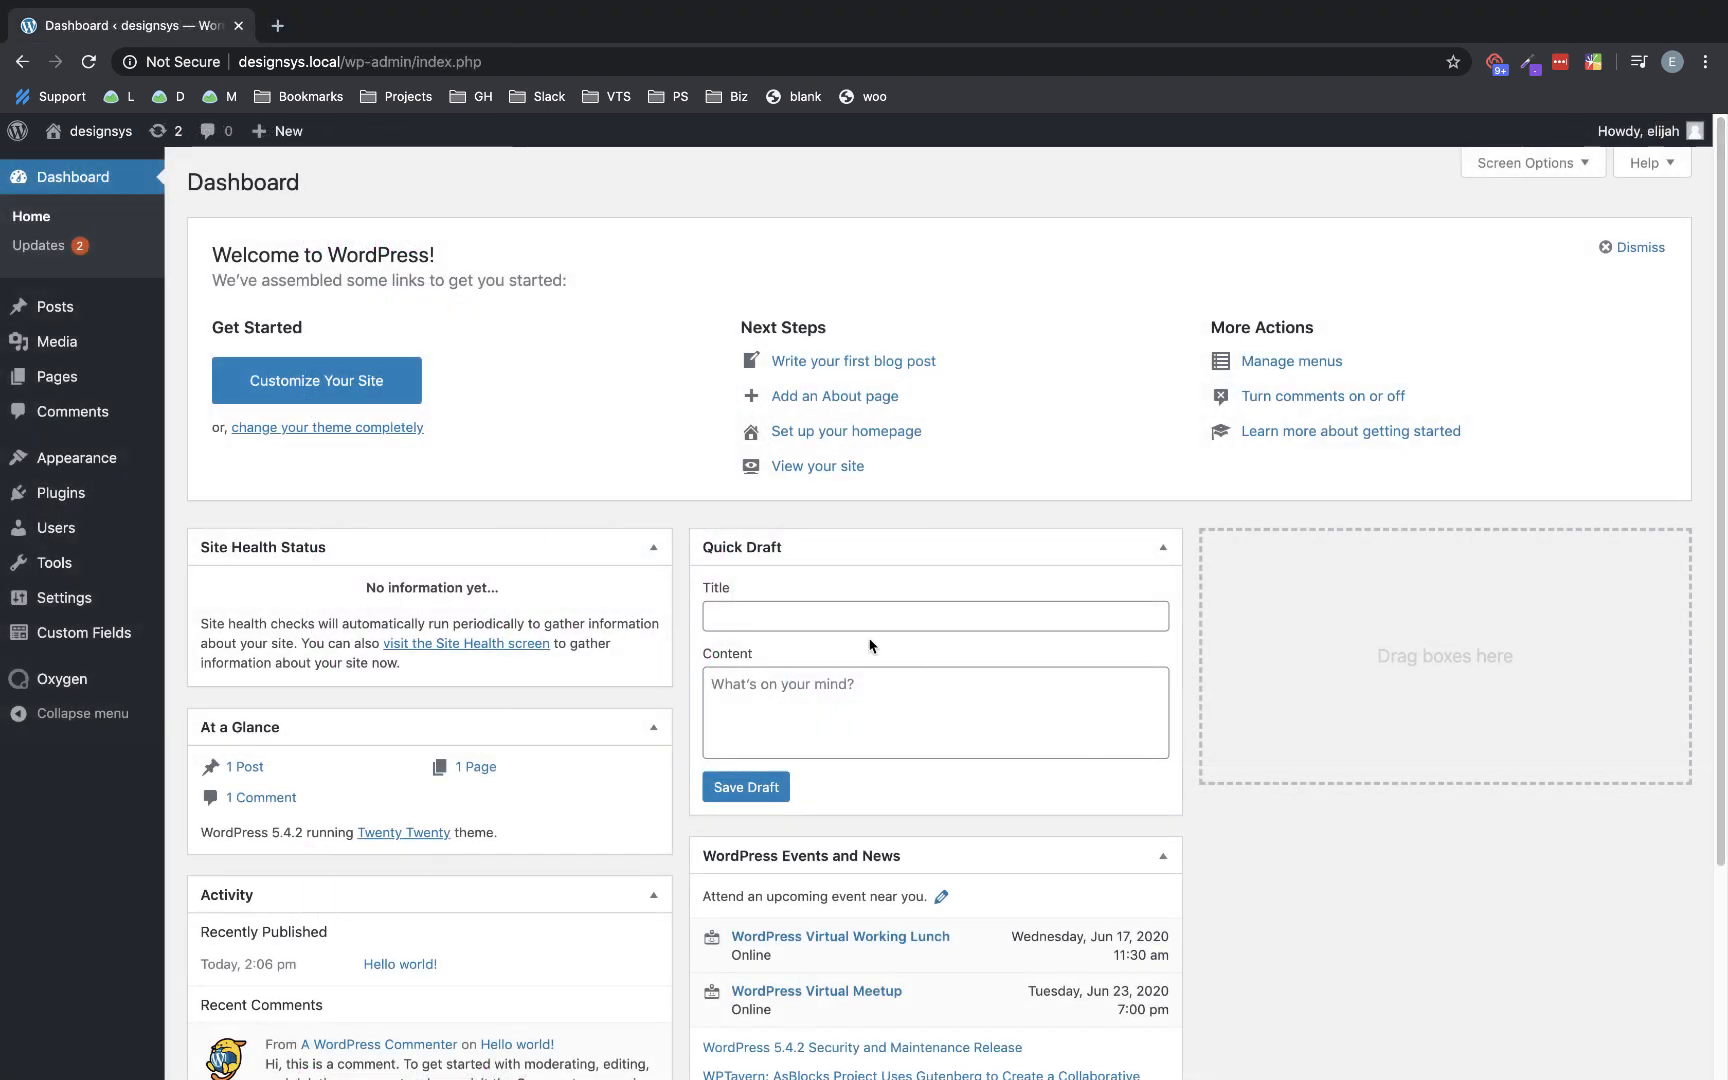
- Open the Design System page for editing with Oxygen from the site's list of pages
{"action": "left_click", "coordinate": [46, 376]}
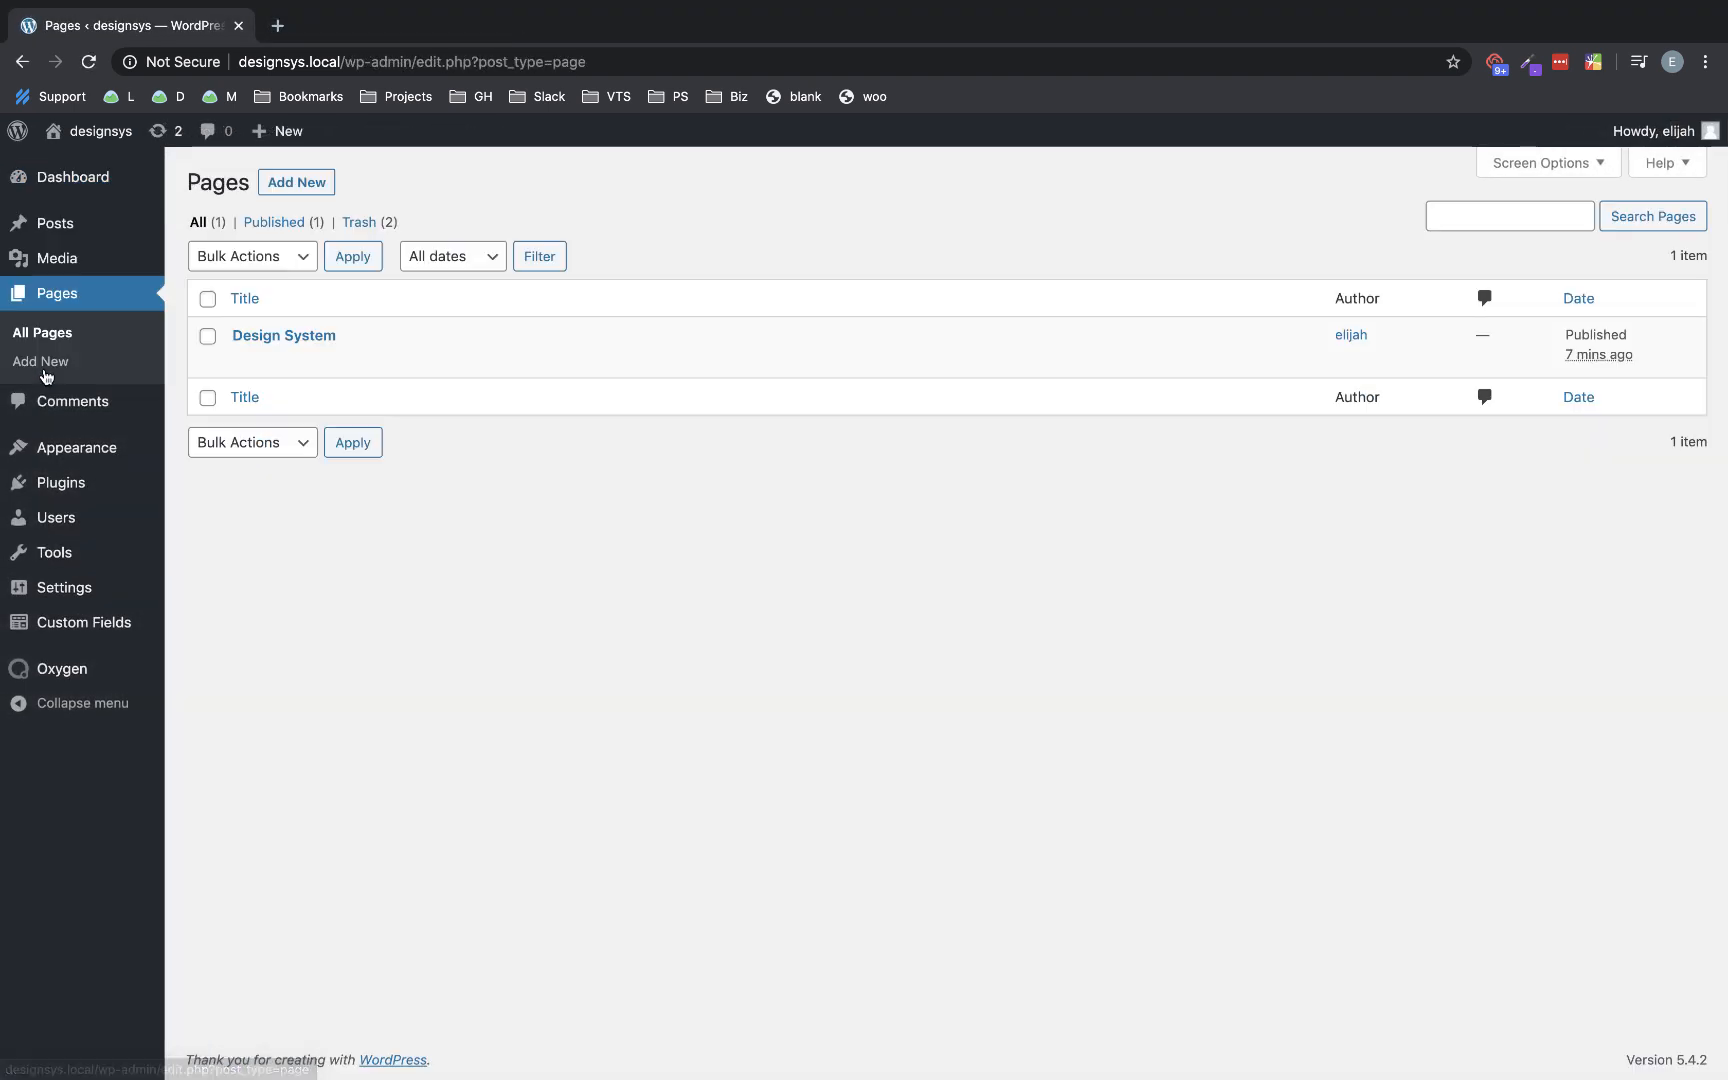
{"action": "mouse_move", "coordinate": [262, 336]}
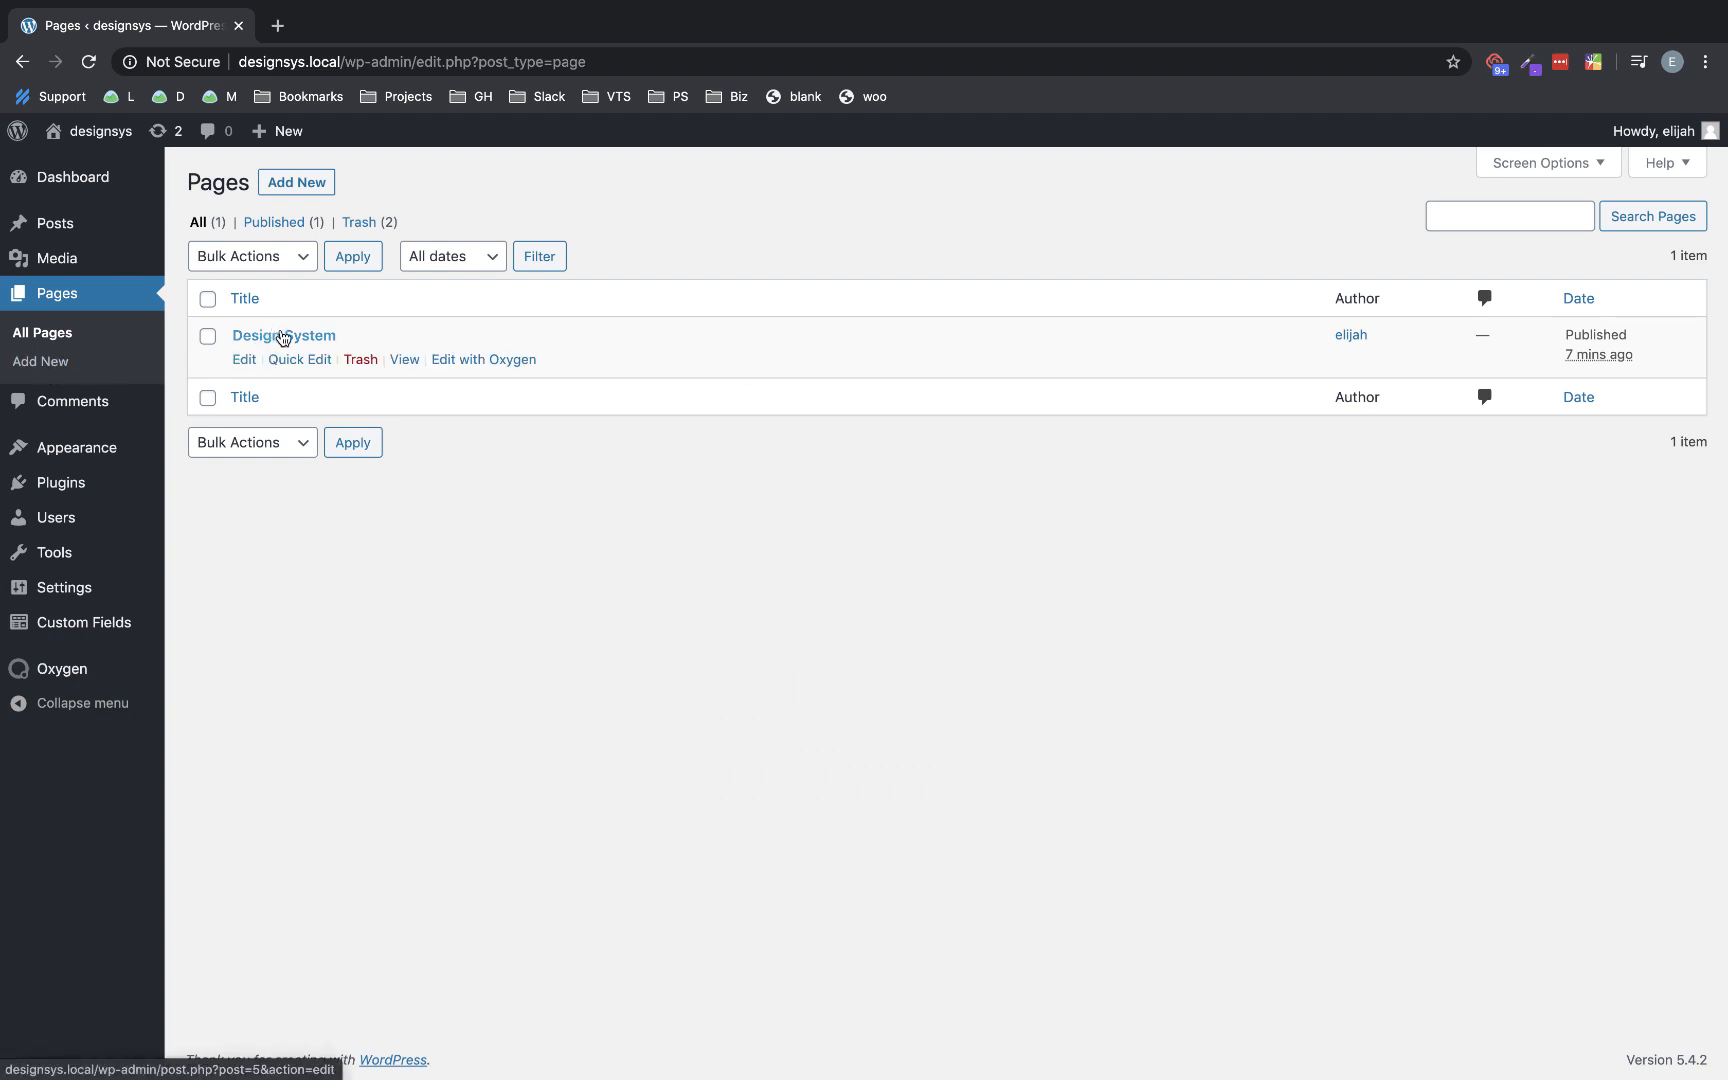
{"action": "left_click", "coordinate": [508, 366]}
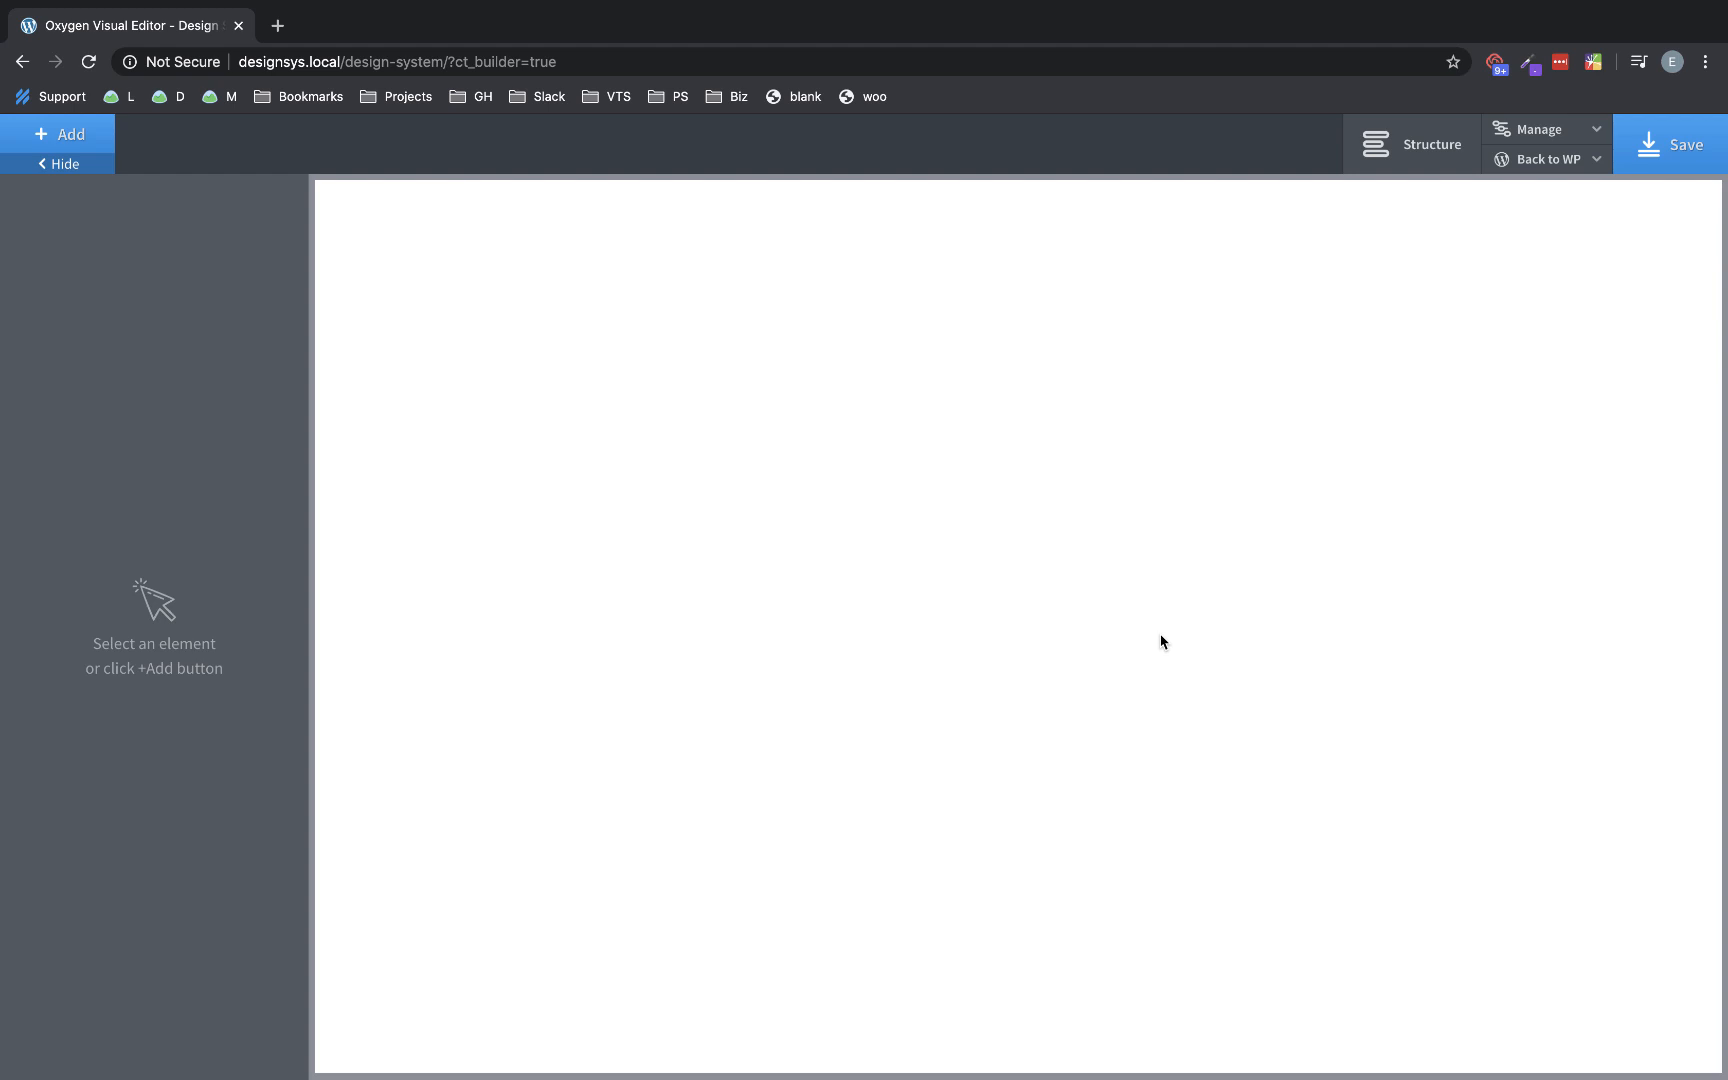
- Add a section to the empty page and insert a heading in it that reads "Colors"
{"action": "left_click", "coordinate": [55, 134]}
{"action": "left_click", "coordinate": [78, 343]}
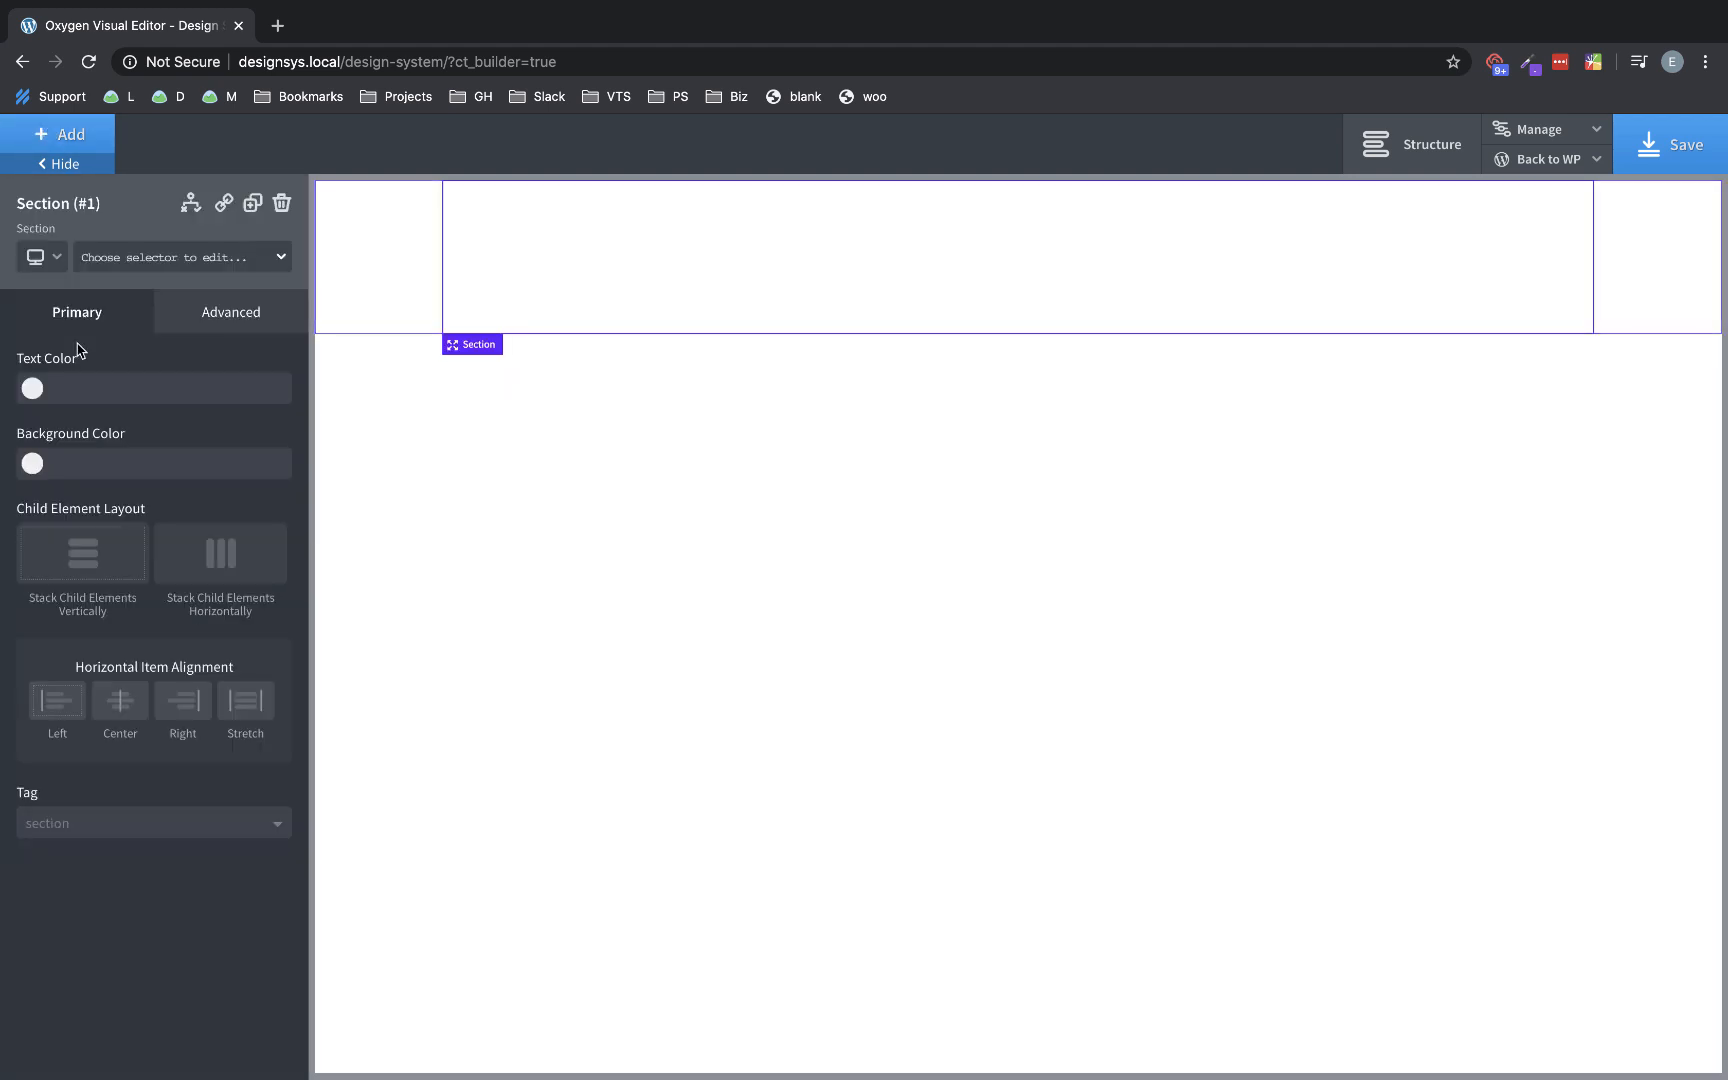
{"action": "left_click", "coordinate": [95, 140]}
{"action": "left_click", "coordinate": [82, 489]}
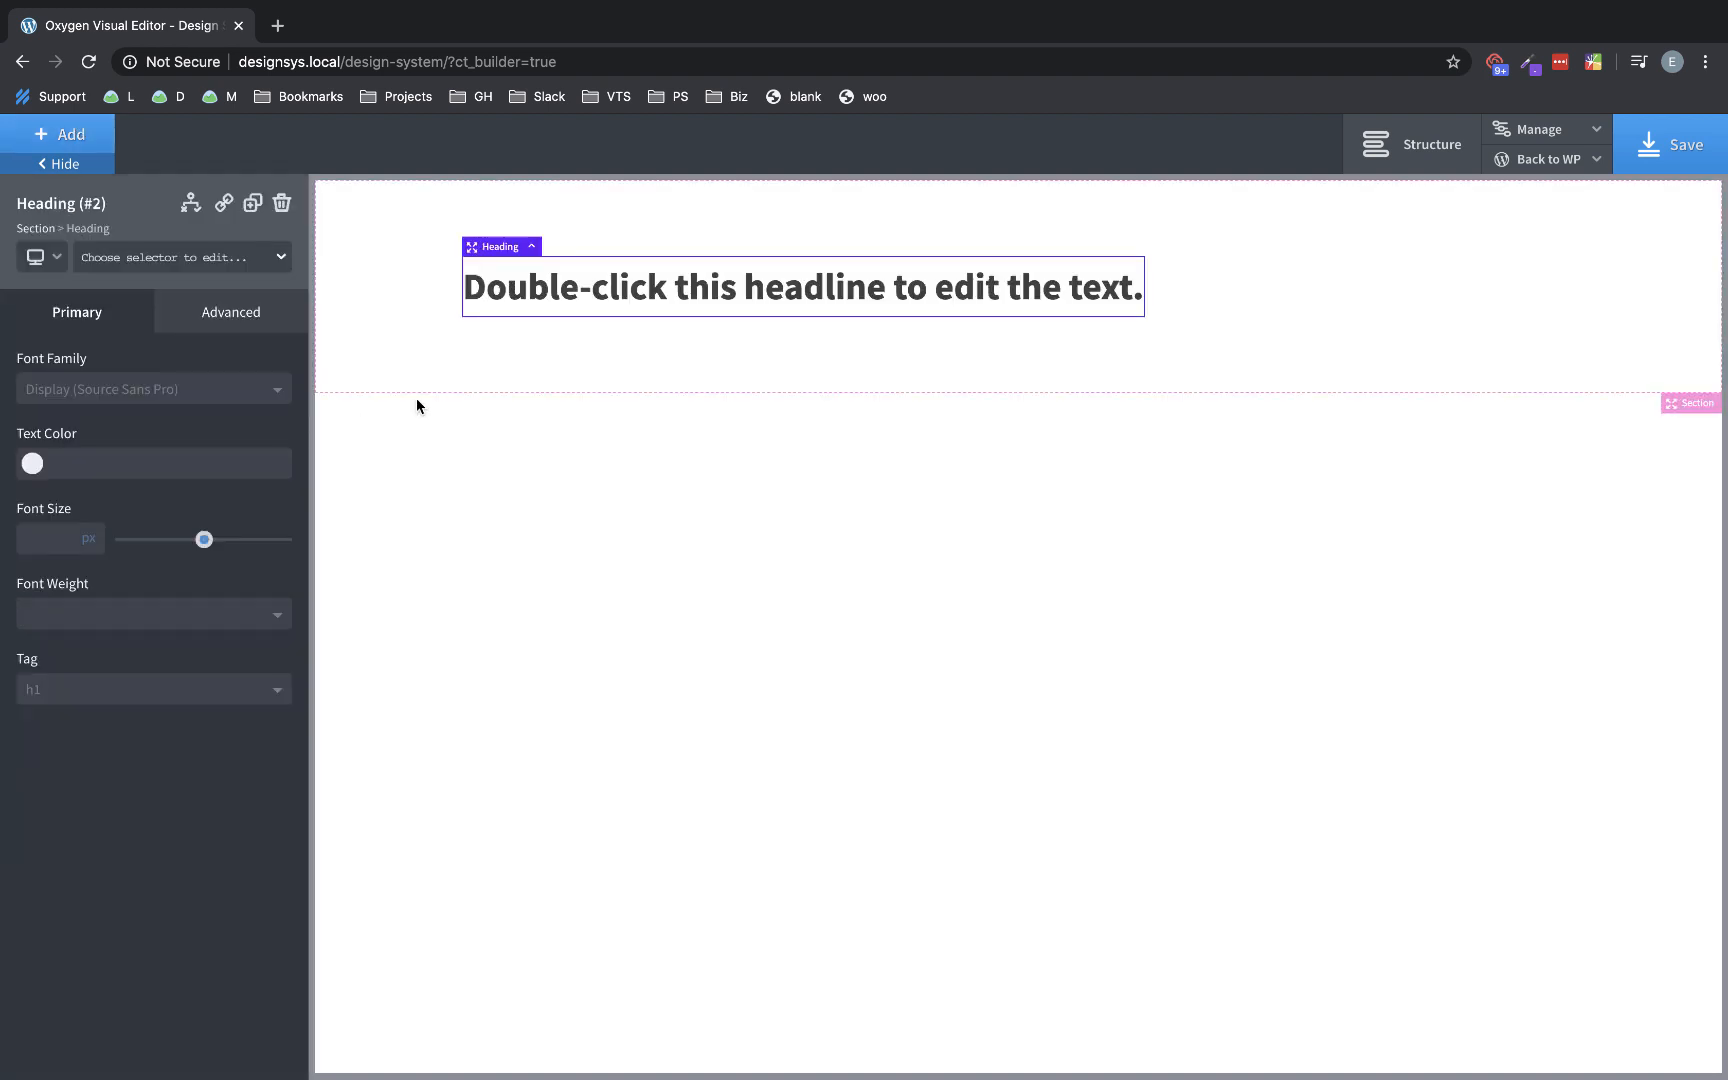
{"action": "double_click", "coordinate": [601, 297]}
{"action": "type", "text": "Colors"}
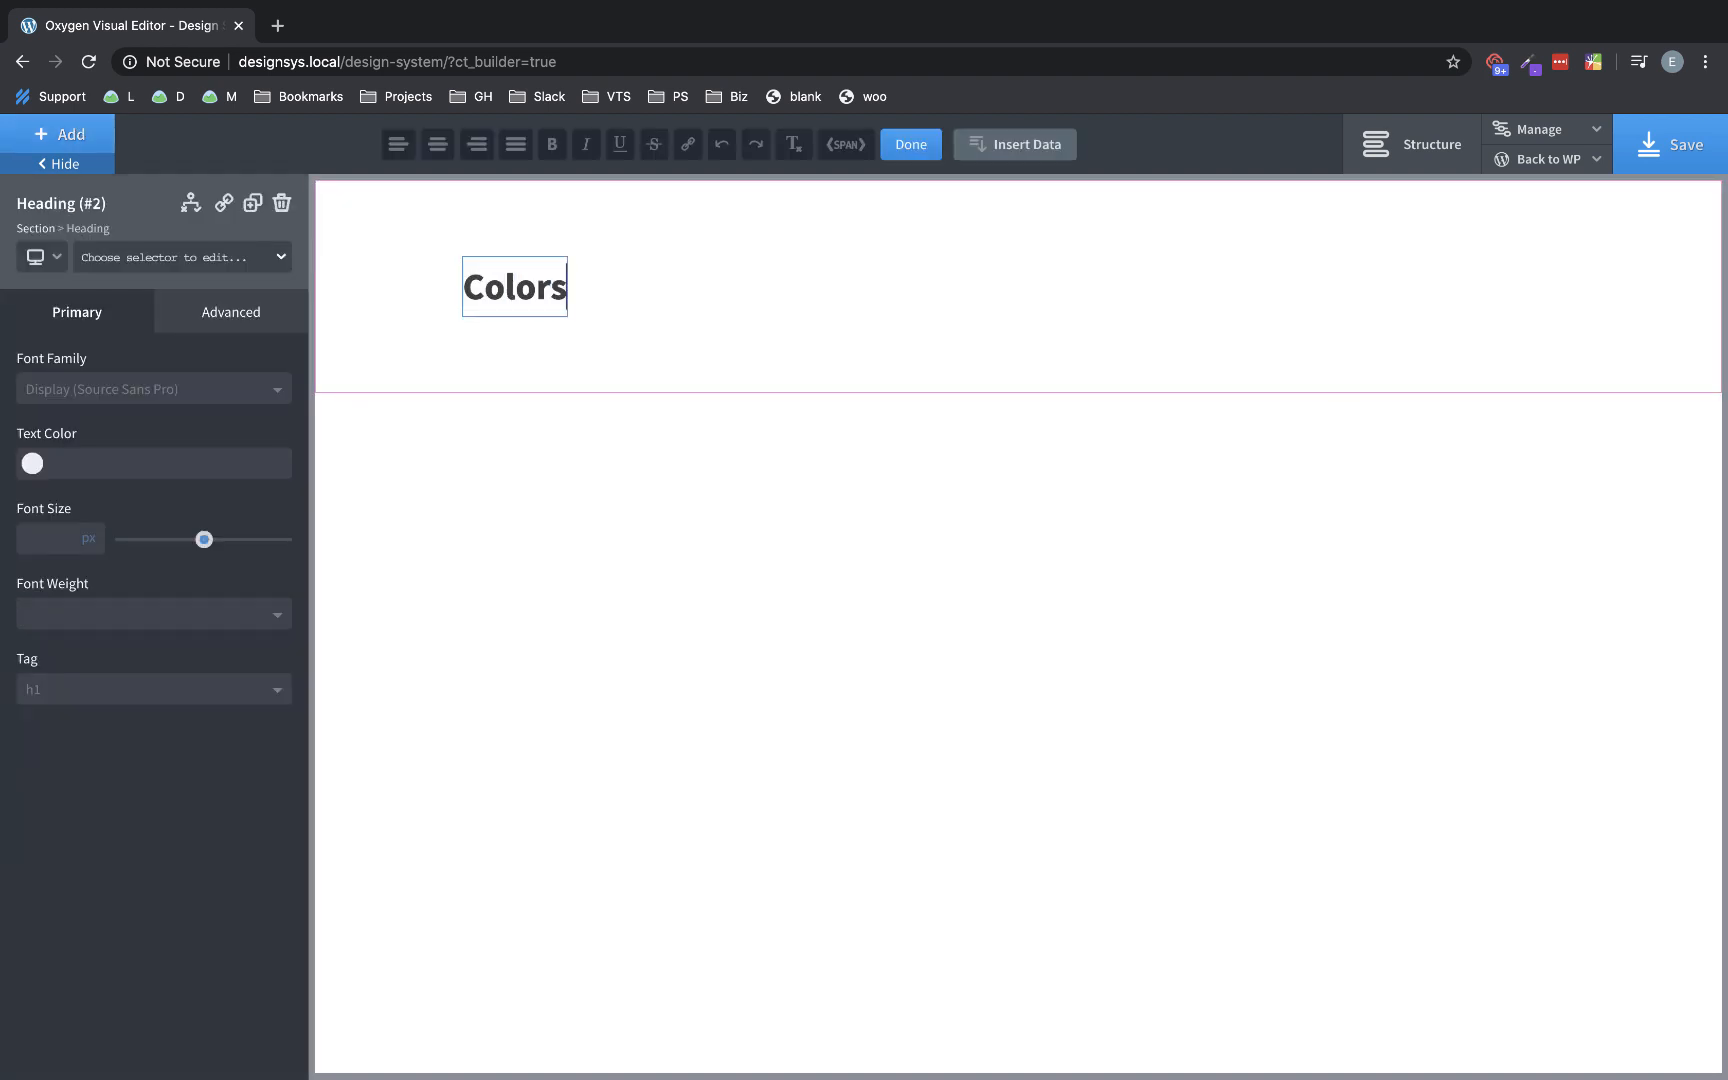
- Duplicate the Colors section and change the copy's heading to "Spacing"
{"action": "left_click", "coordinate": [903, 343]}
{"action": "left_click", "coordinate": [252, 203]}
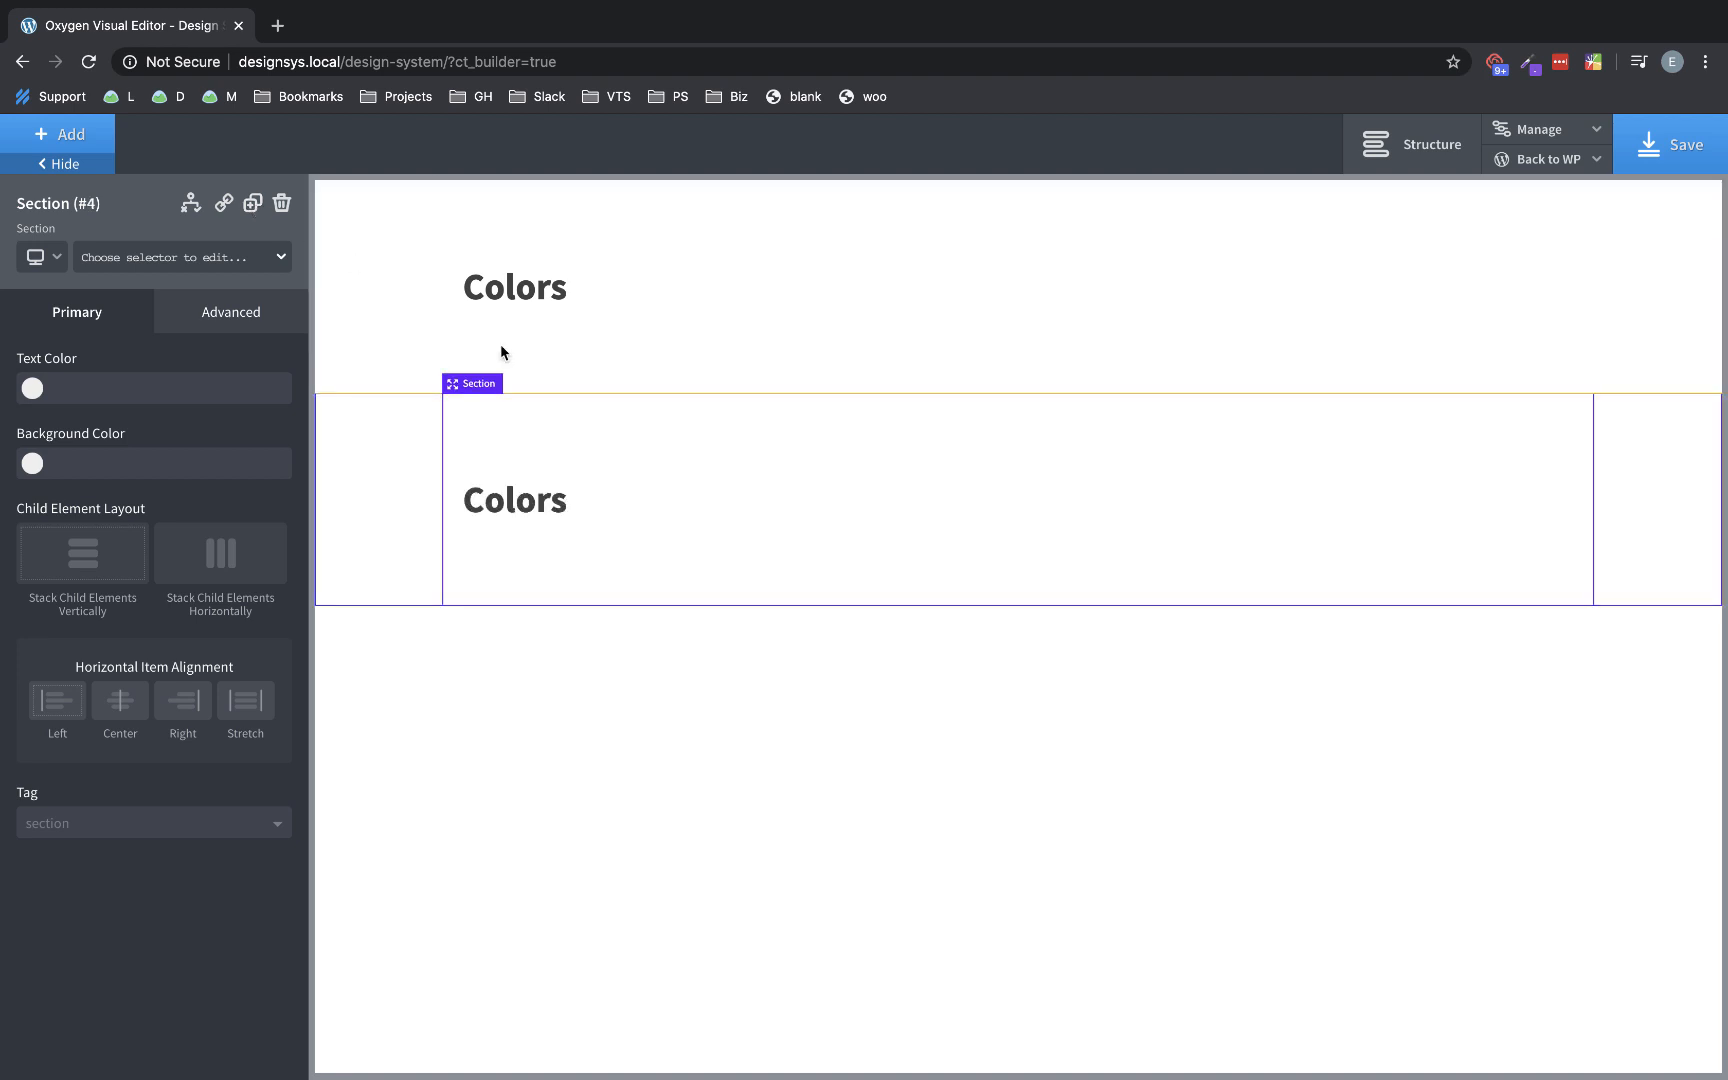
{"action": "double_click", "coordinate": [549, 503]}
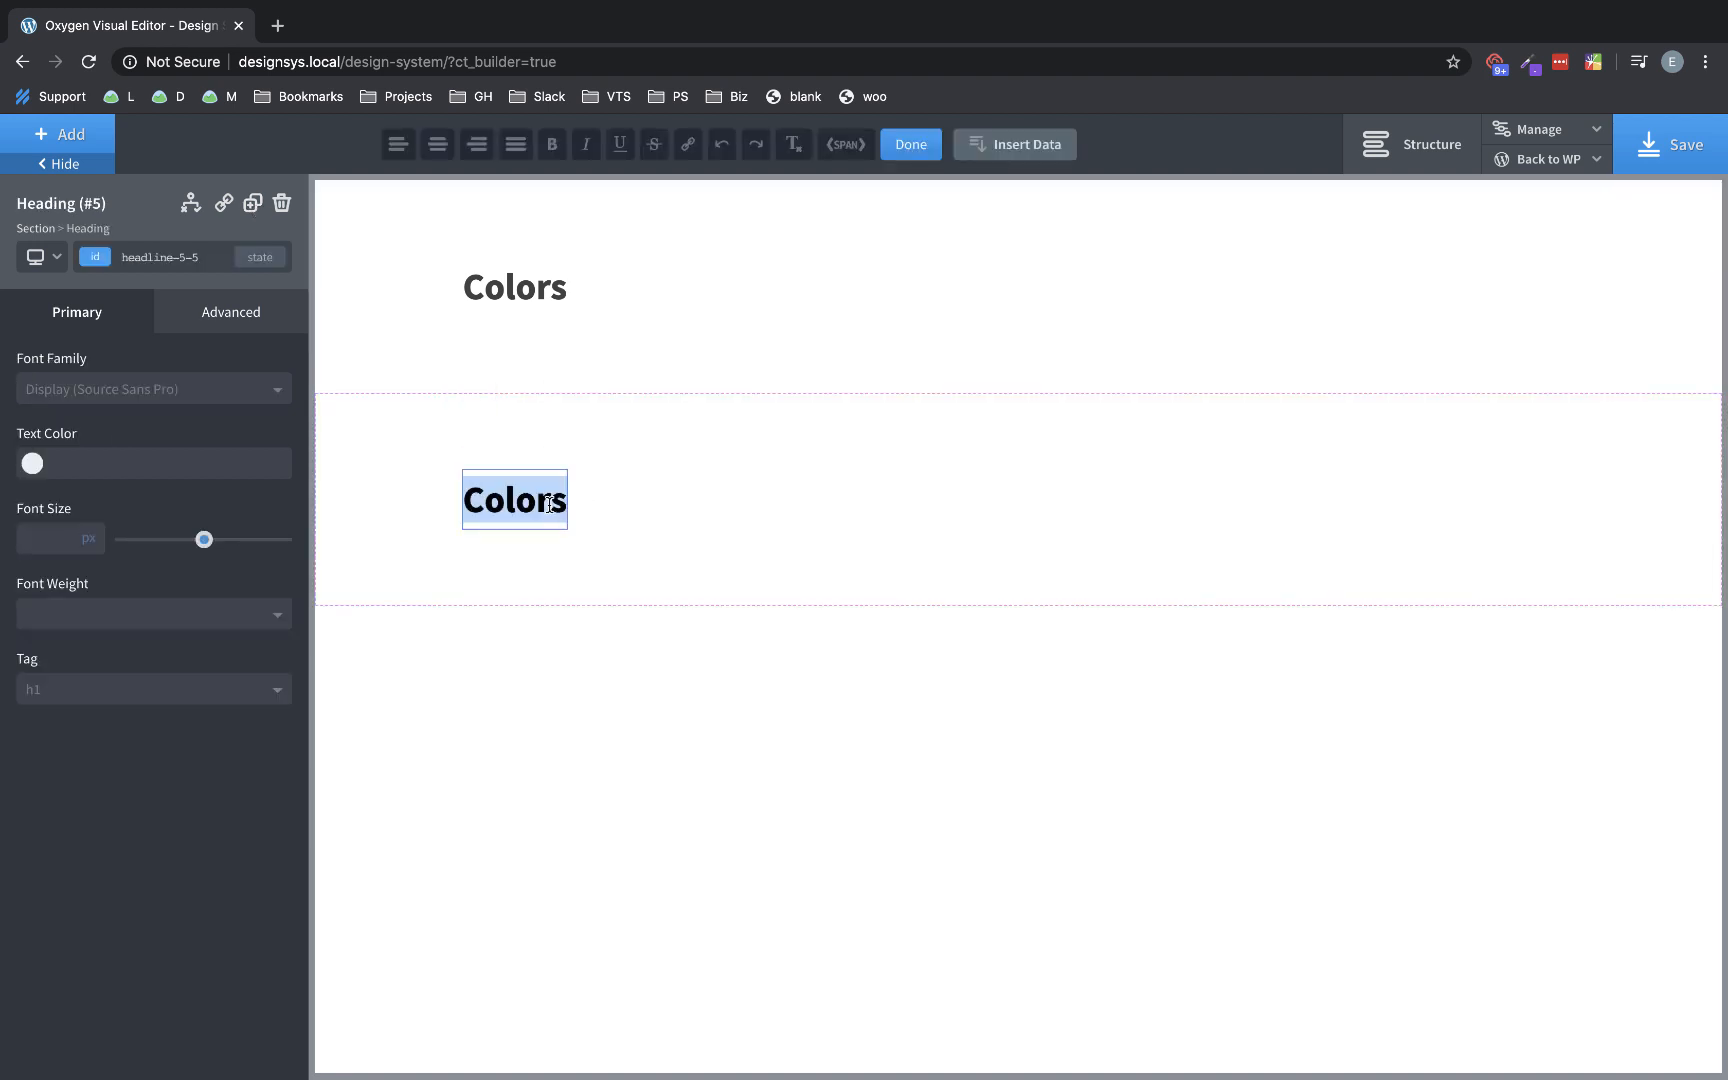
{"action": "type", "text": "Spacing"}
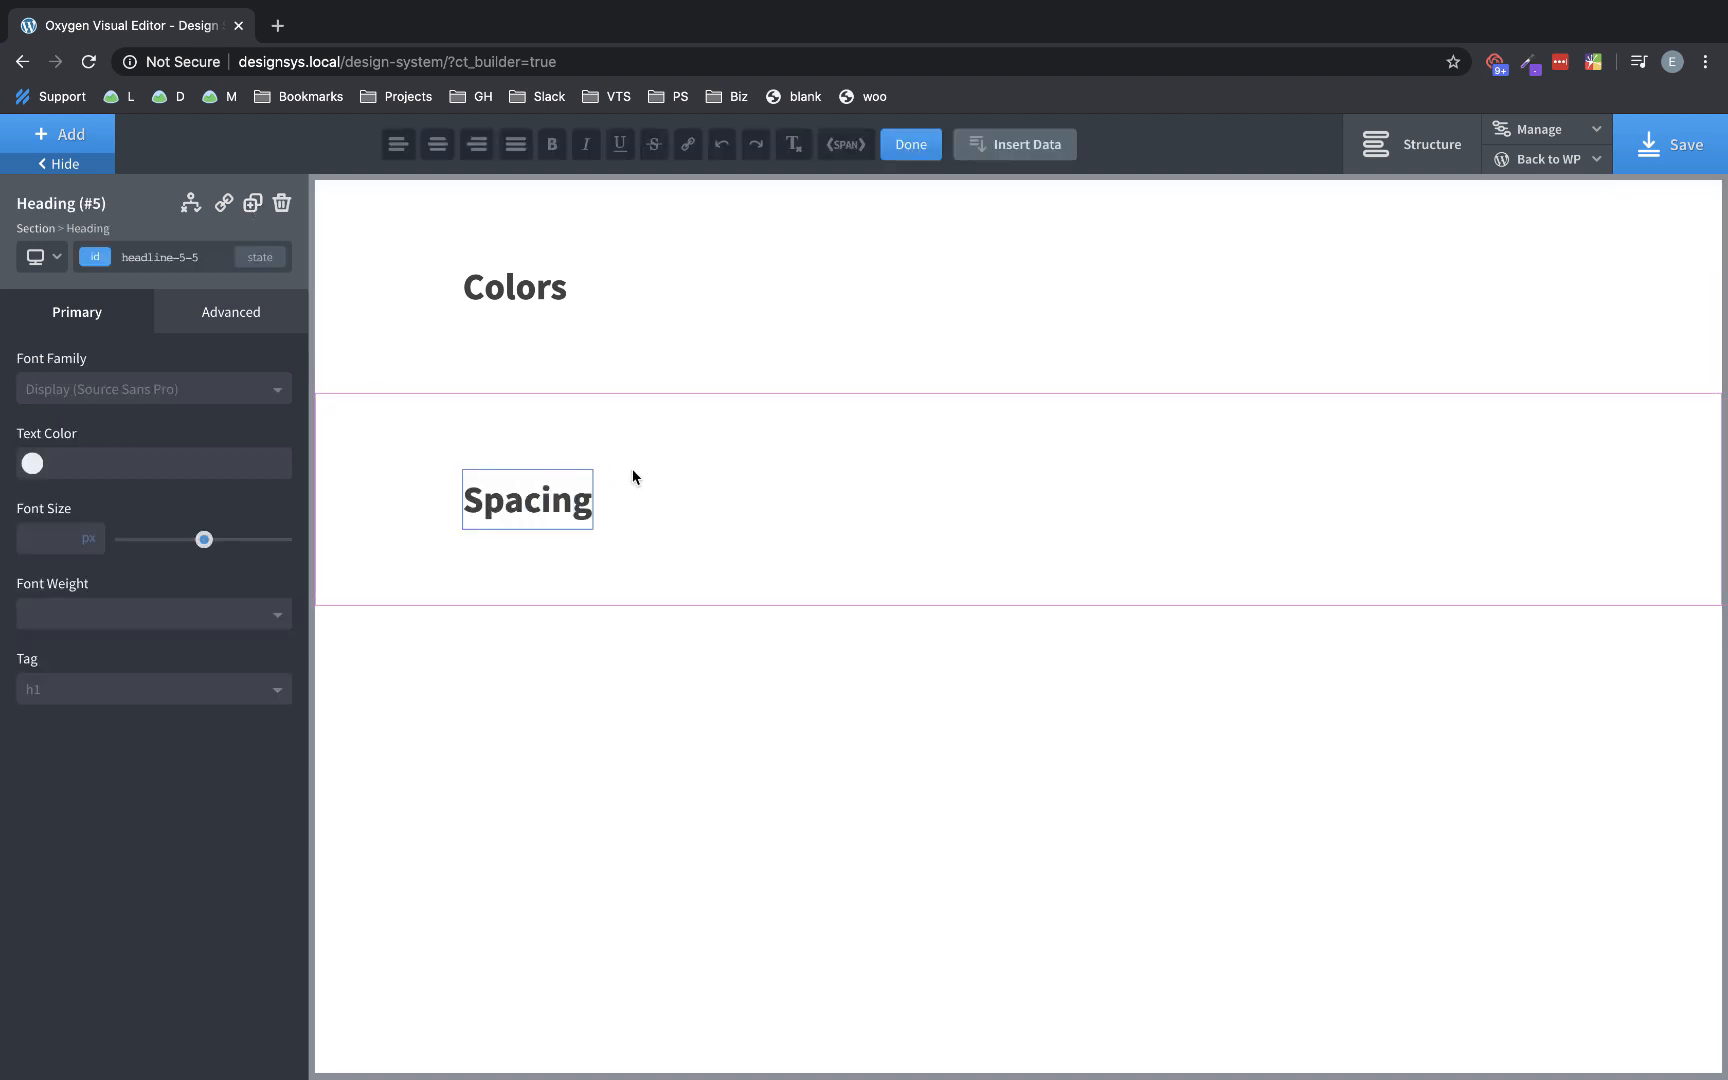
- Duplicate the Spacing section and change the copy's heading to "Typography"
{"action": "left_click", "coordinate": [617, 436]}
{"action": "left_click", "coordinate": [253, 205]}
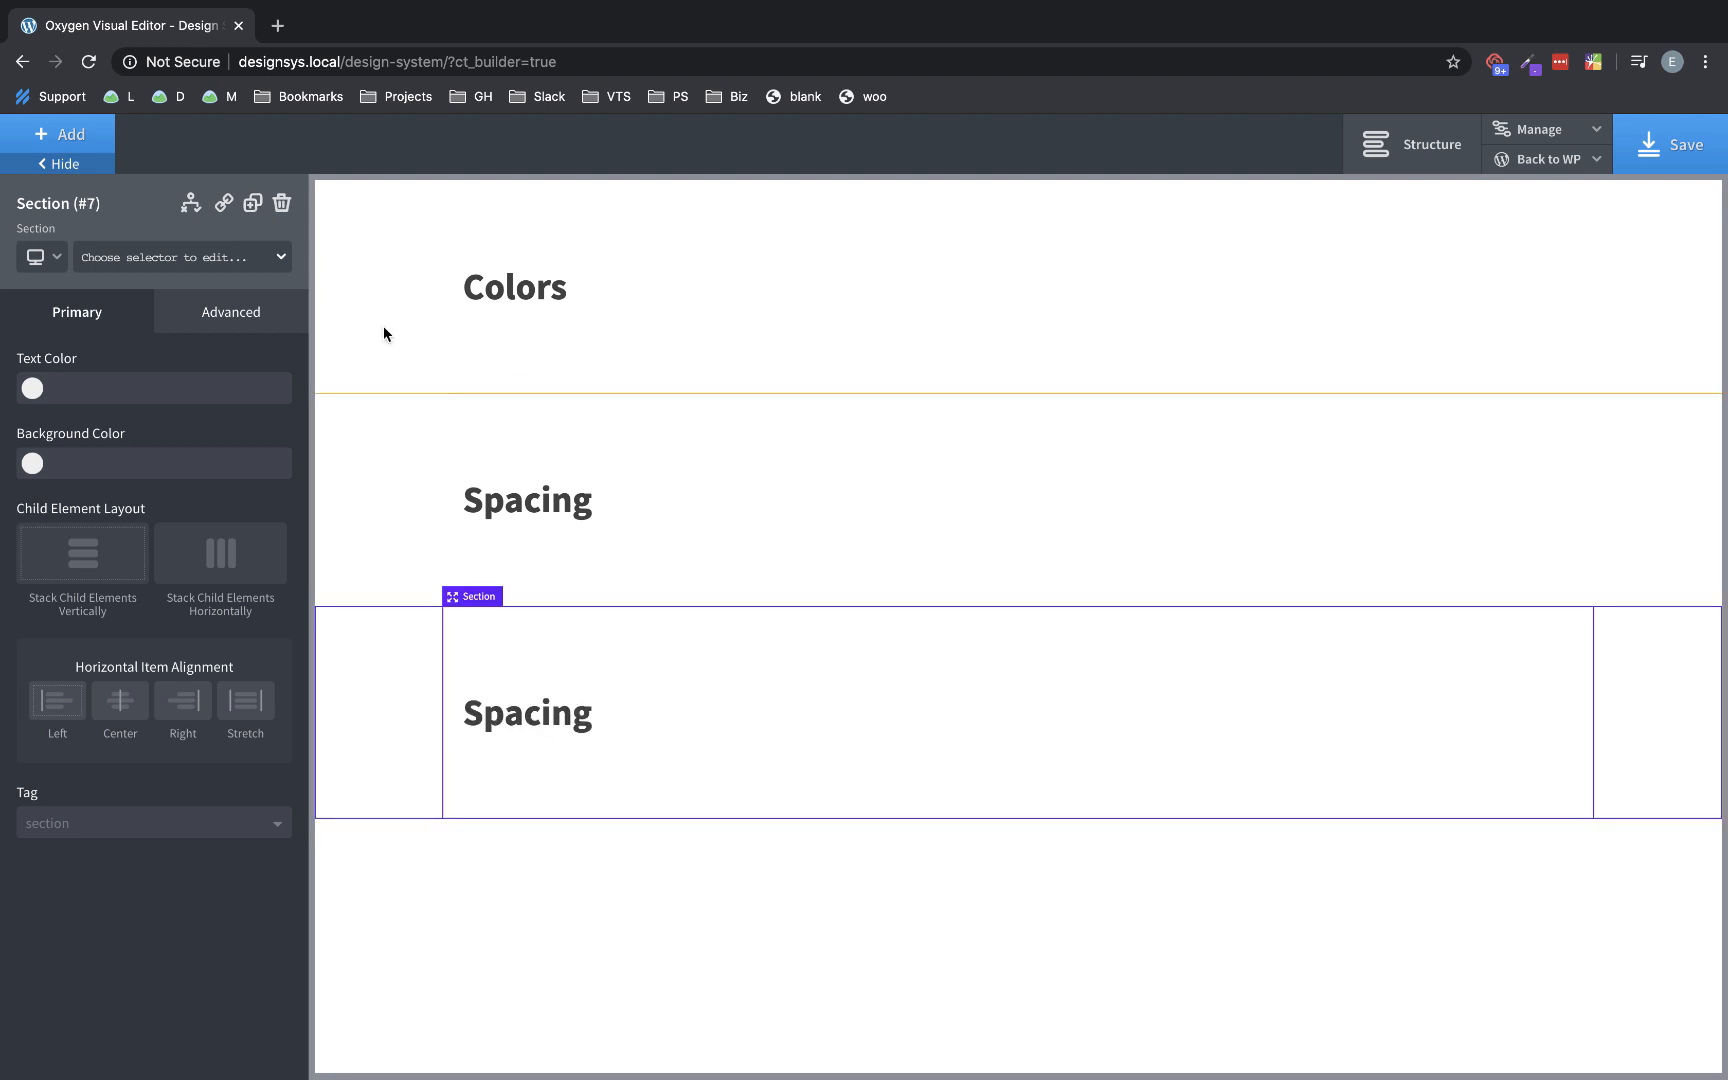
{"action": "double_click", "coordinate": [537, 733]}
{"action": "type", "text": "Typography"}
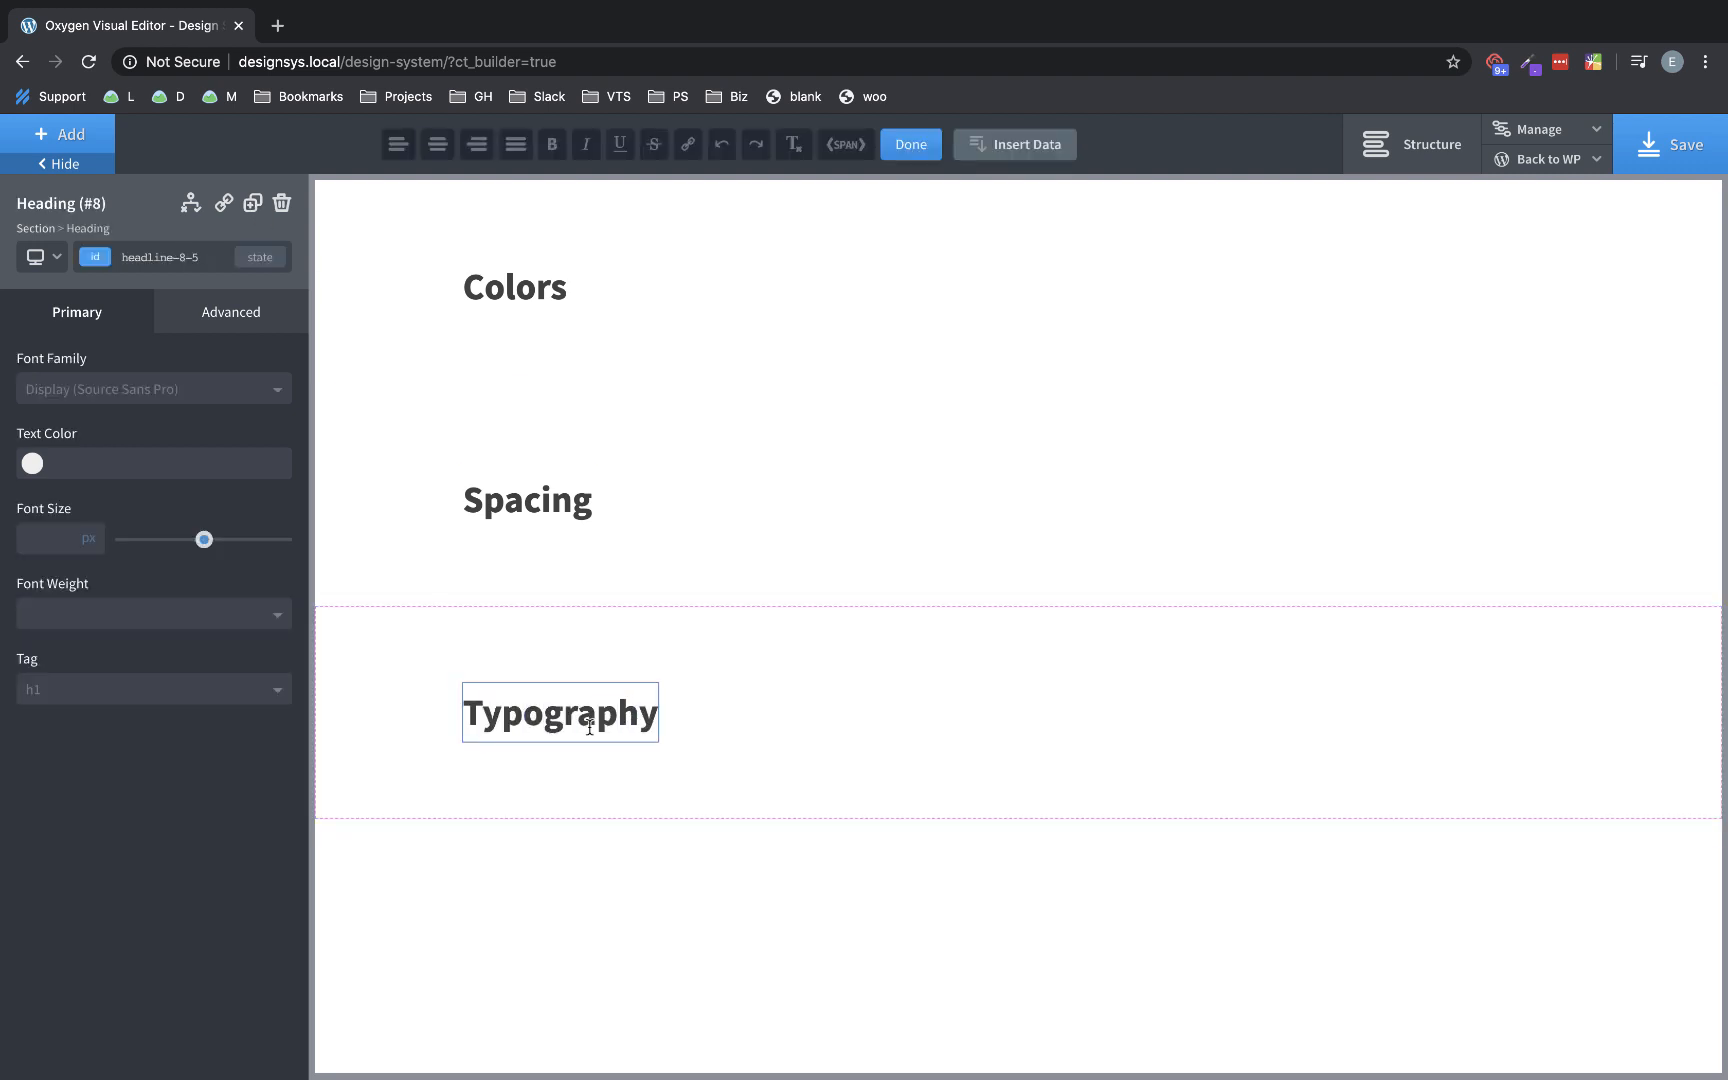
- Duplicate the Typography section and change the copy's heading to "Box Shadow And Border Radius"
{"action": "left_click", "coordinate": [770, 760]}
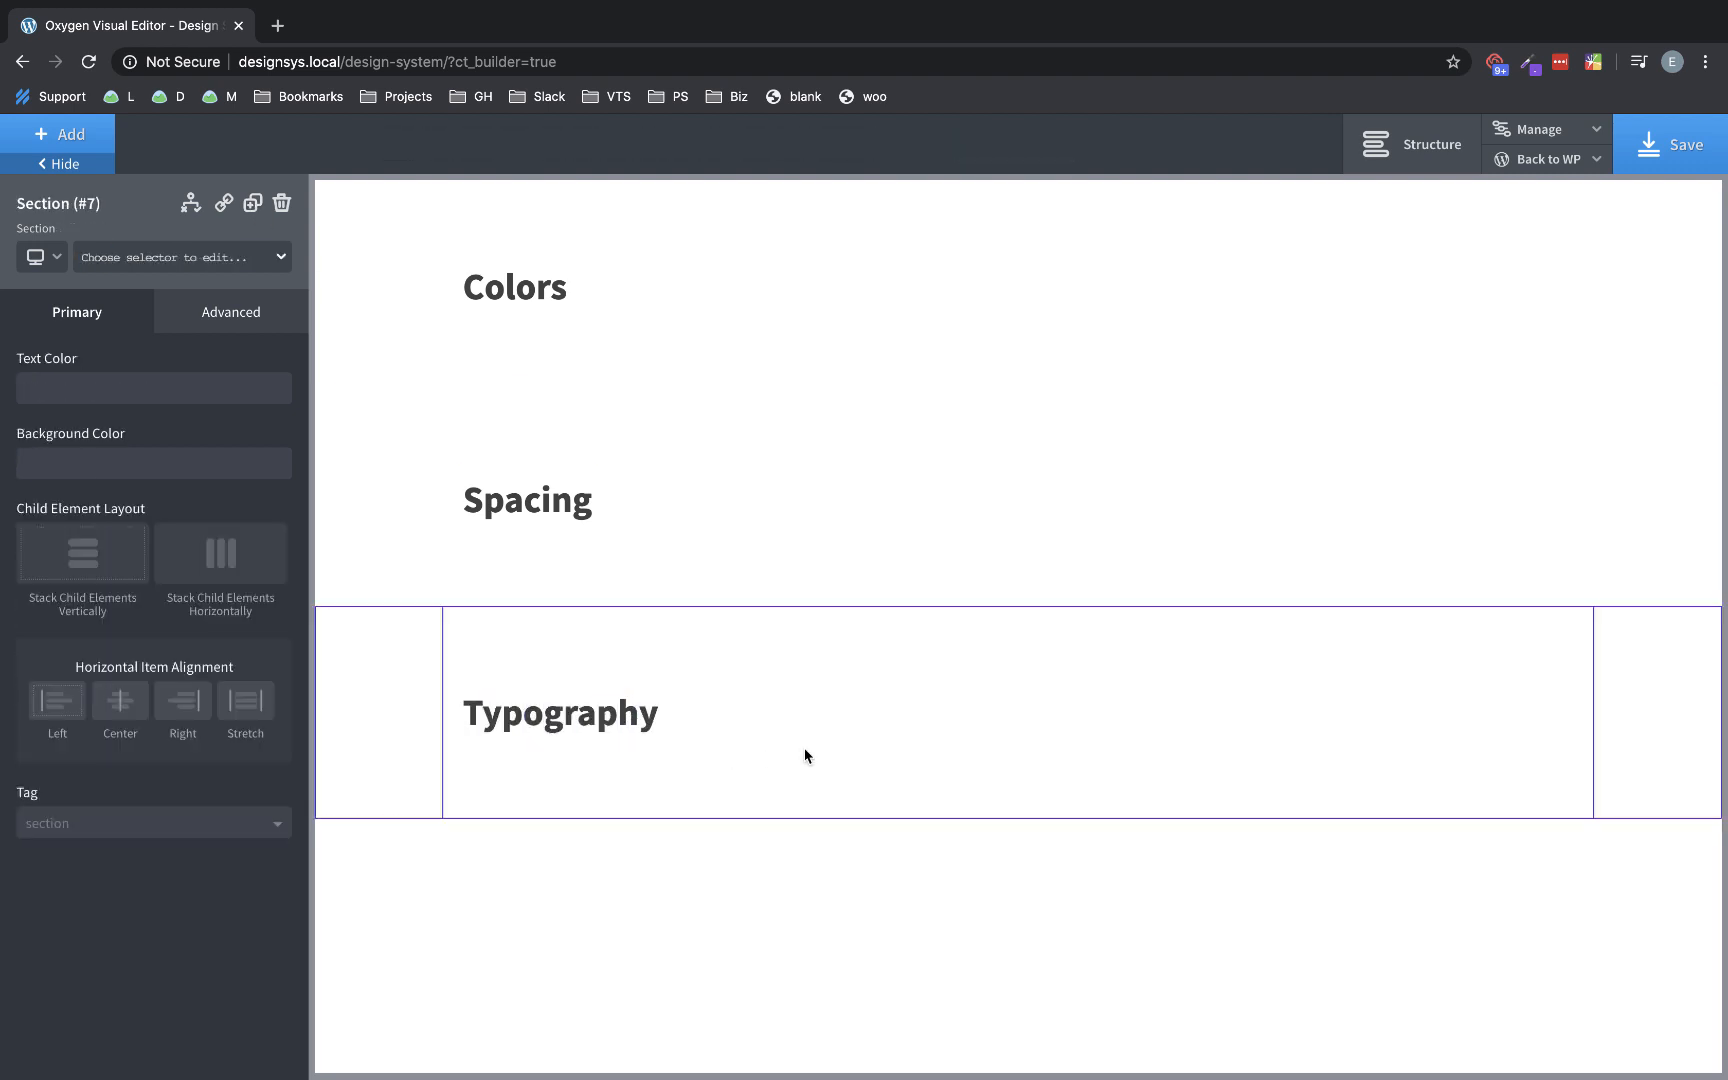
{"action": "left_click", "coordinate": [253, 203]}
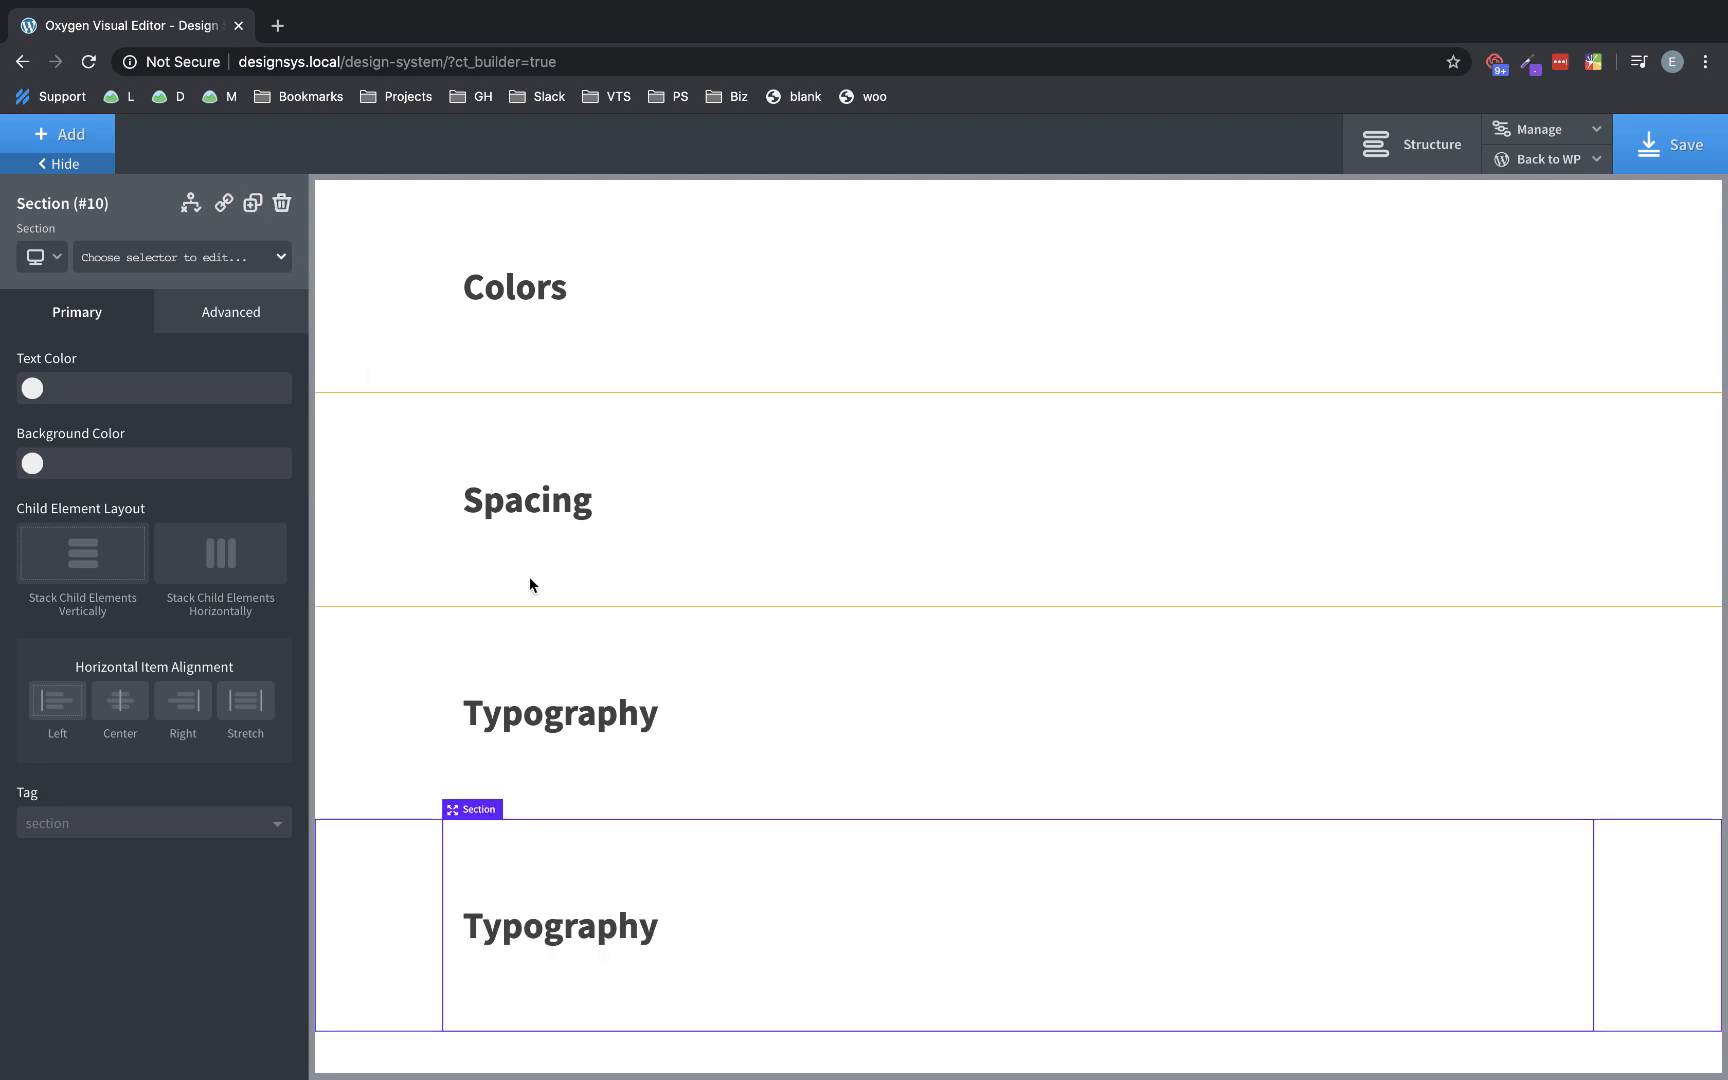
{"action": "double_click", "coordinate": [580, 928]}
{"action": "double_click", "coordinate": [580, 928]}
{"action": "type", "text": "Box"}
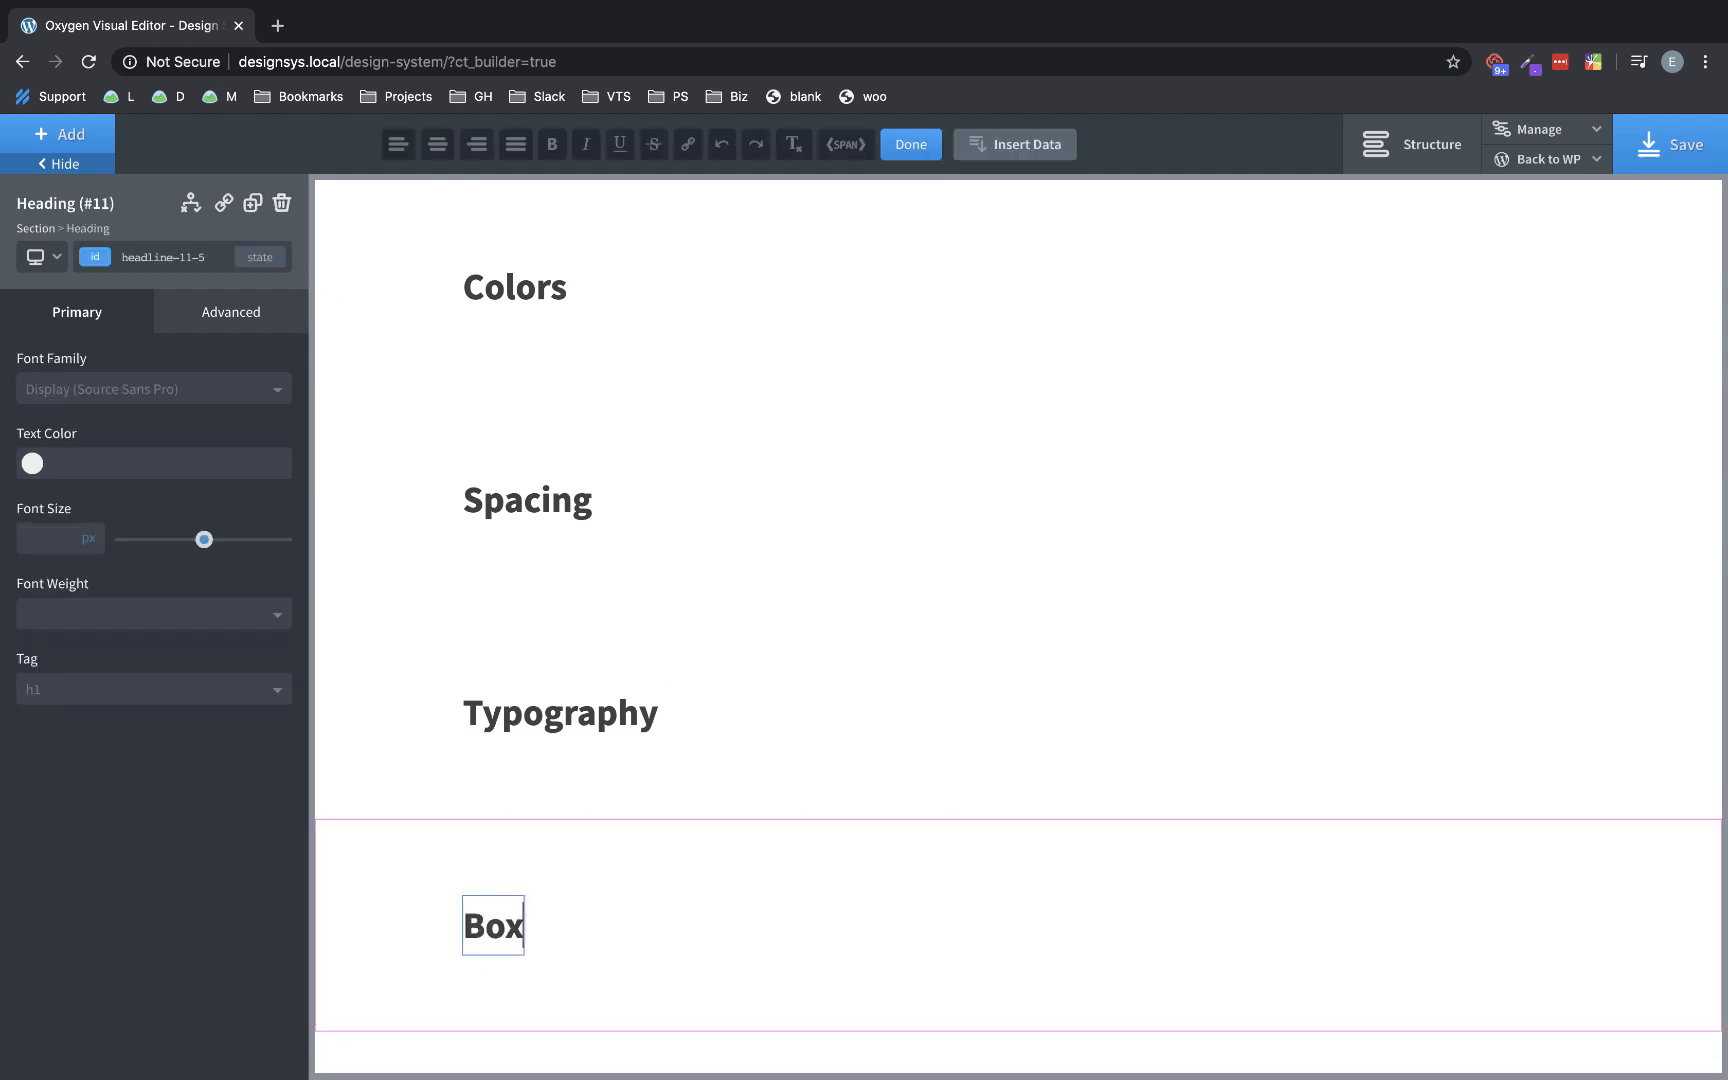
{"action": "type", "text": " Shadow And Border Radius"}
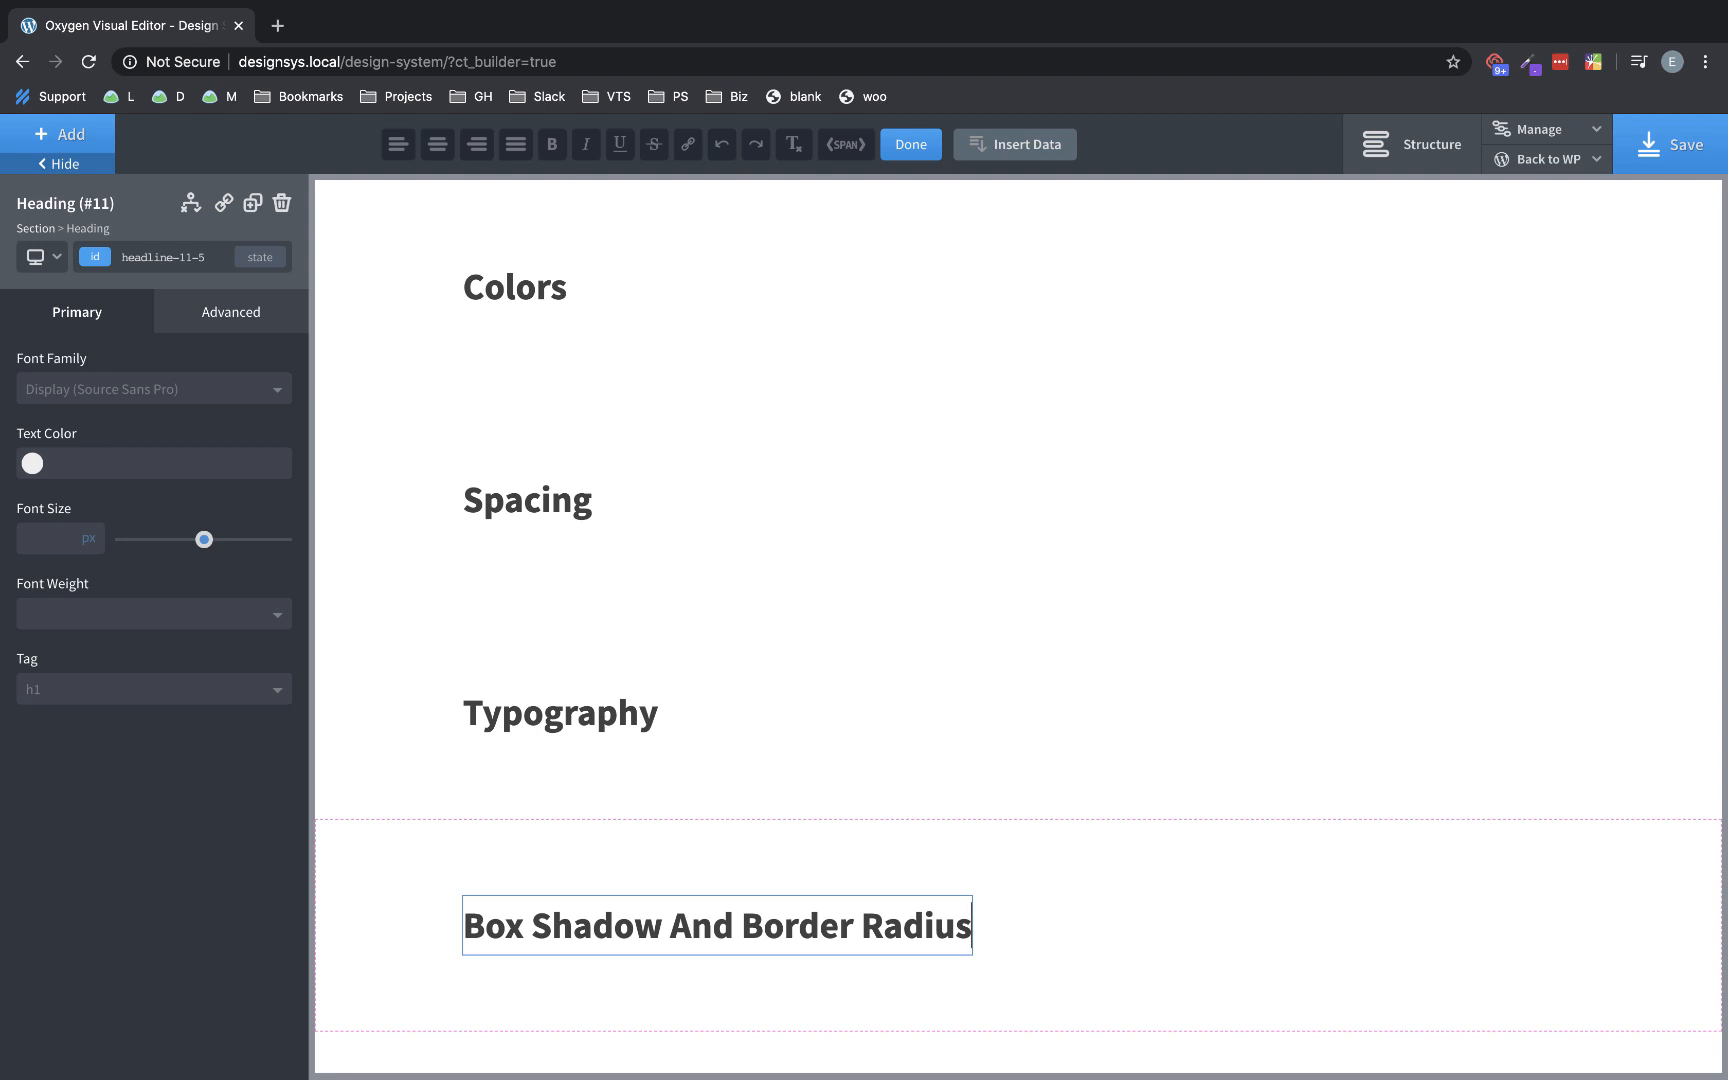
- Add a div below the heading in the Colors section and stack its child elements horizontally
{"action": "left_click", "coordinate": [786, 313]}
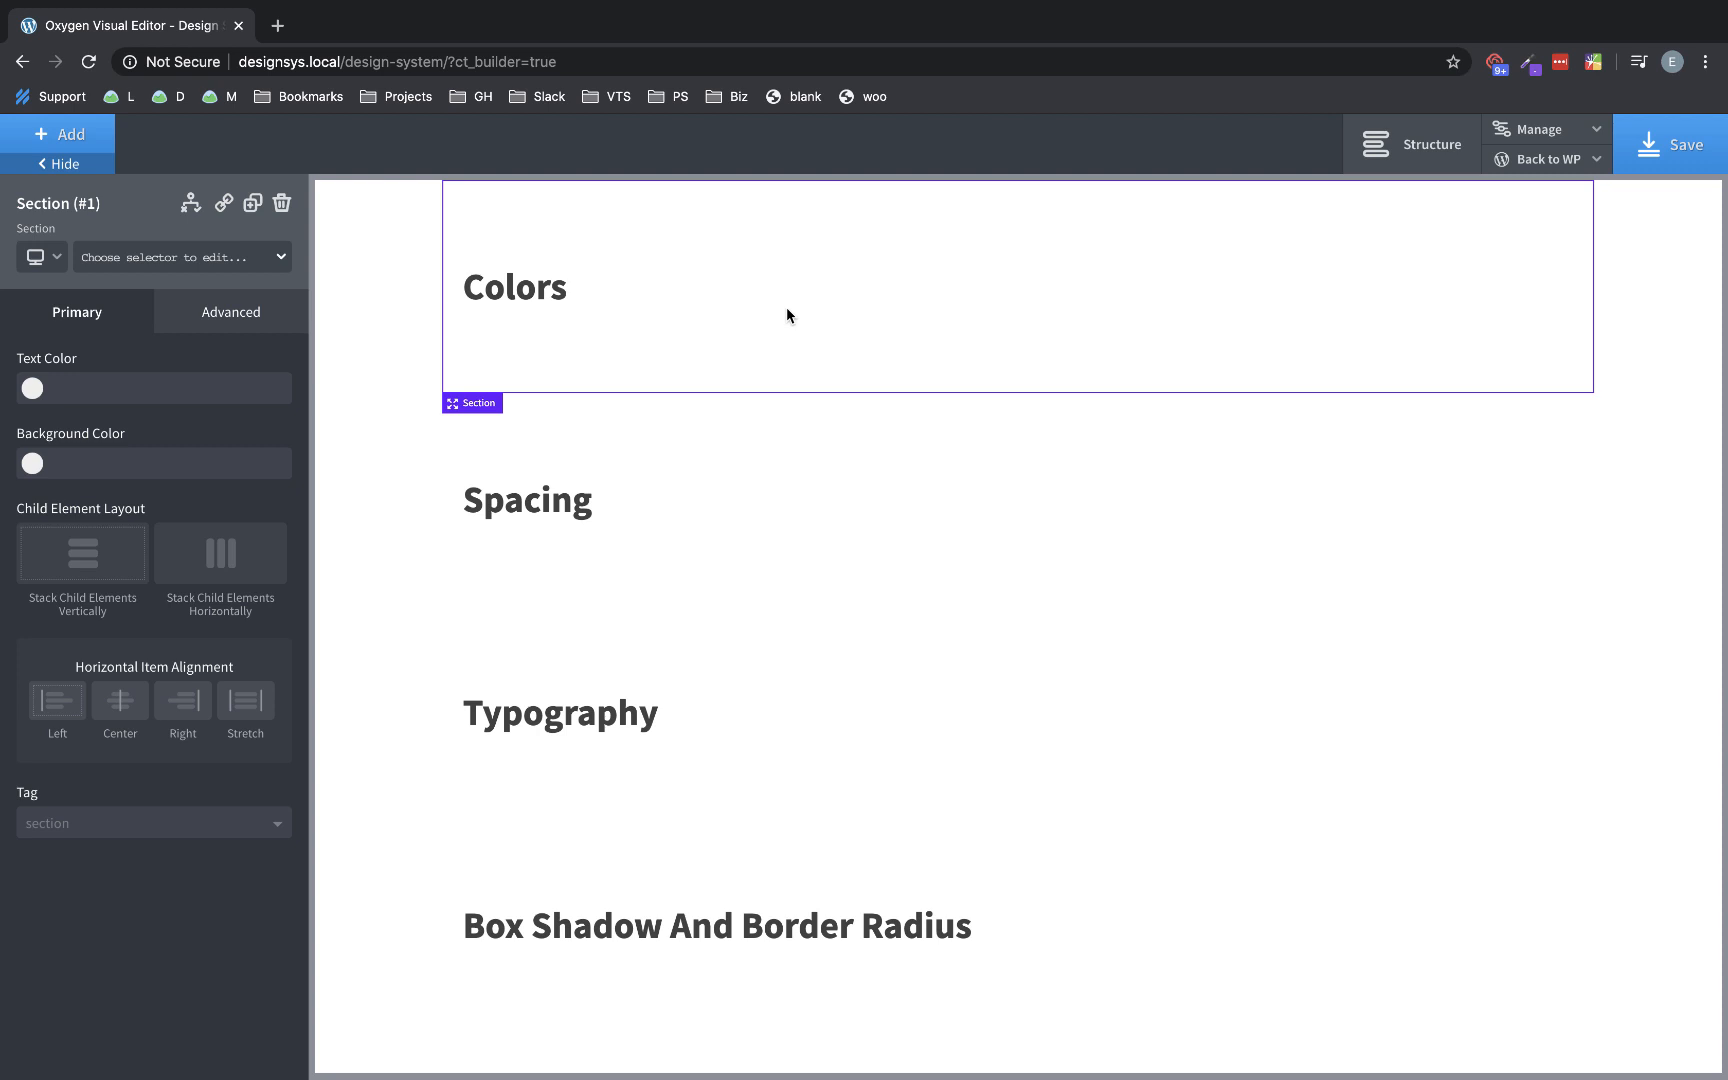
{"action": "left_click", "coordinate": [62, 134]}
{"action": "left_click", "coordinate": [208, 335]}
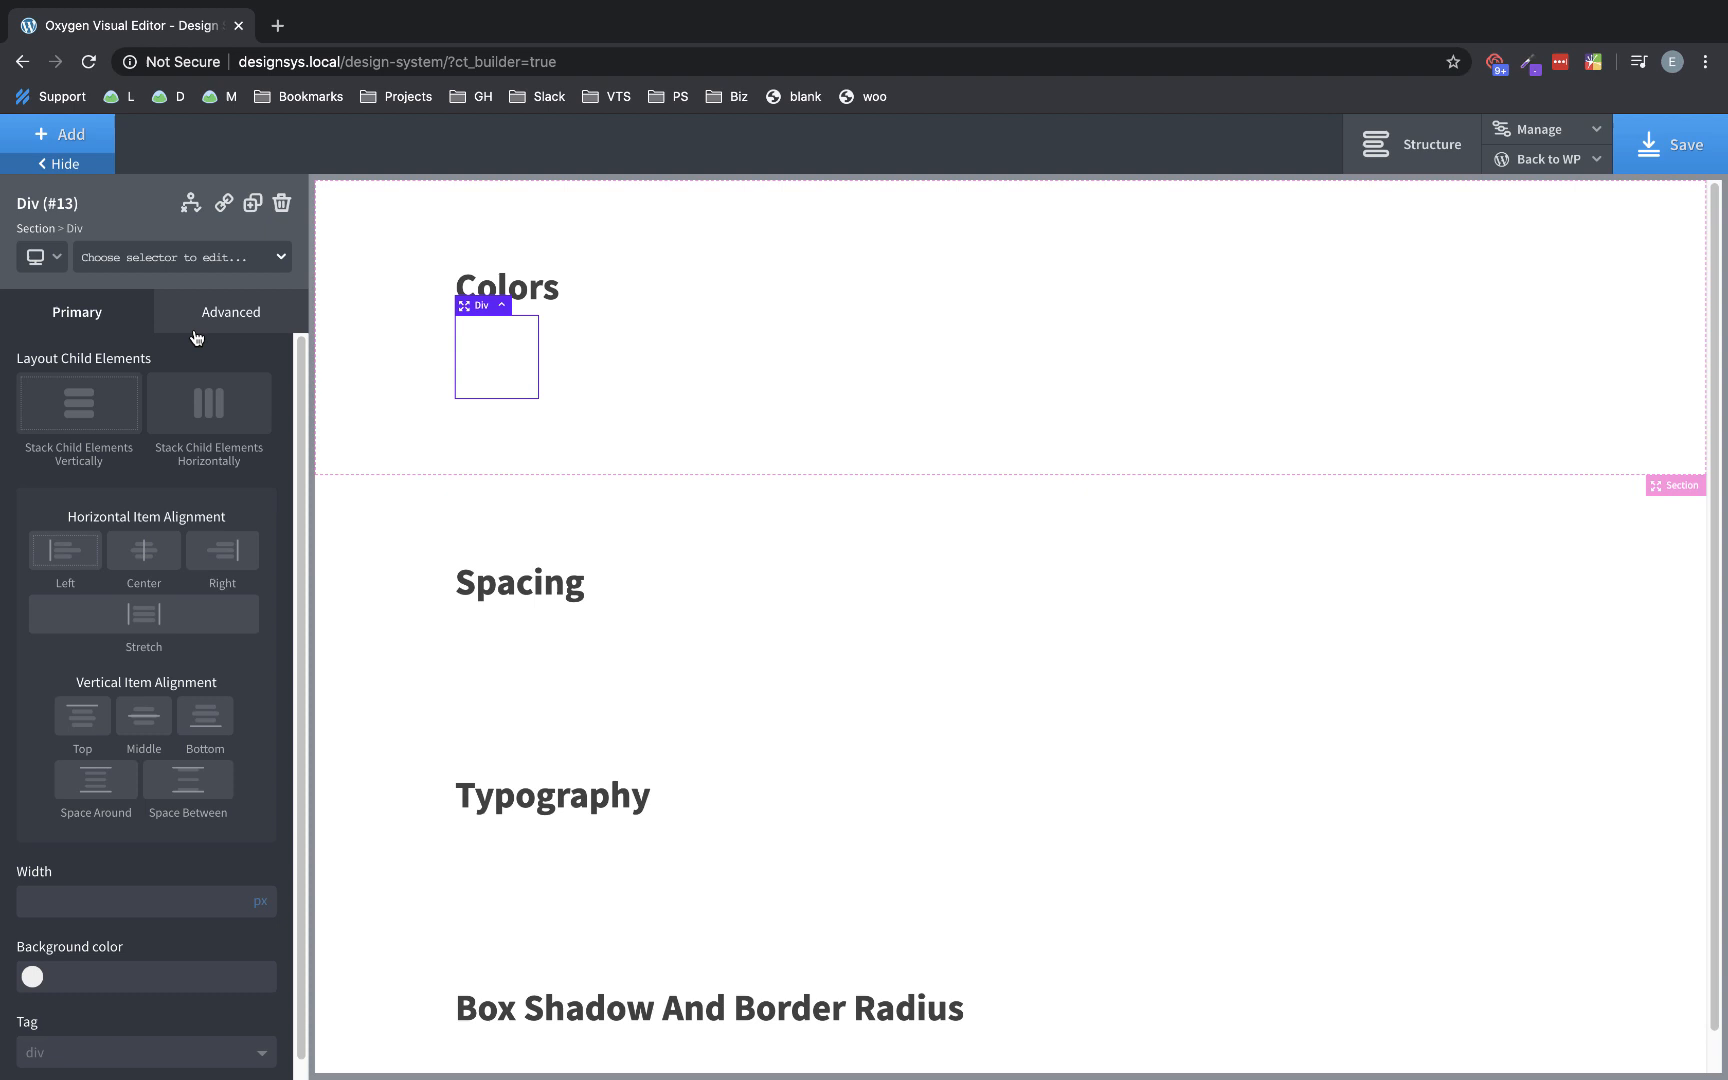
{"action": "left_click", "coordinate": [207, 420]}
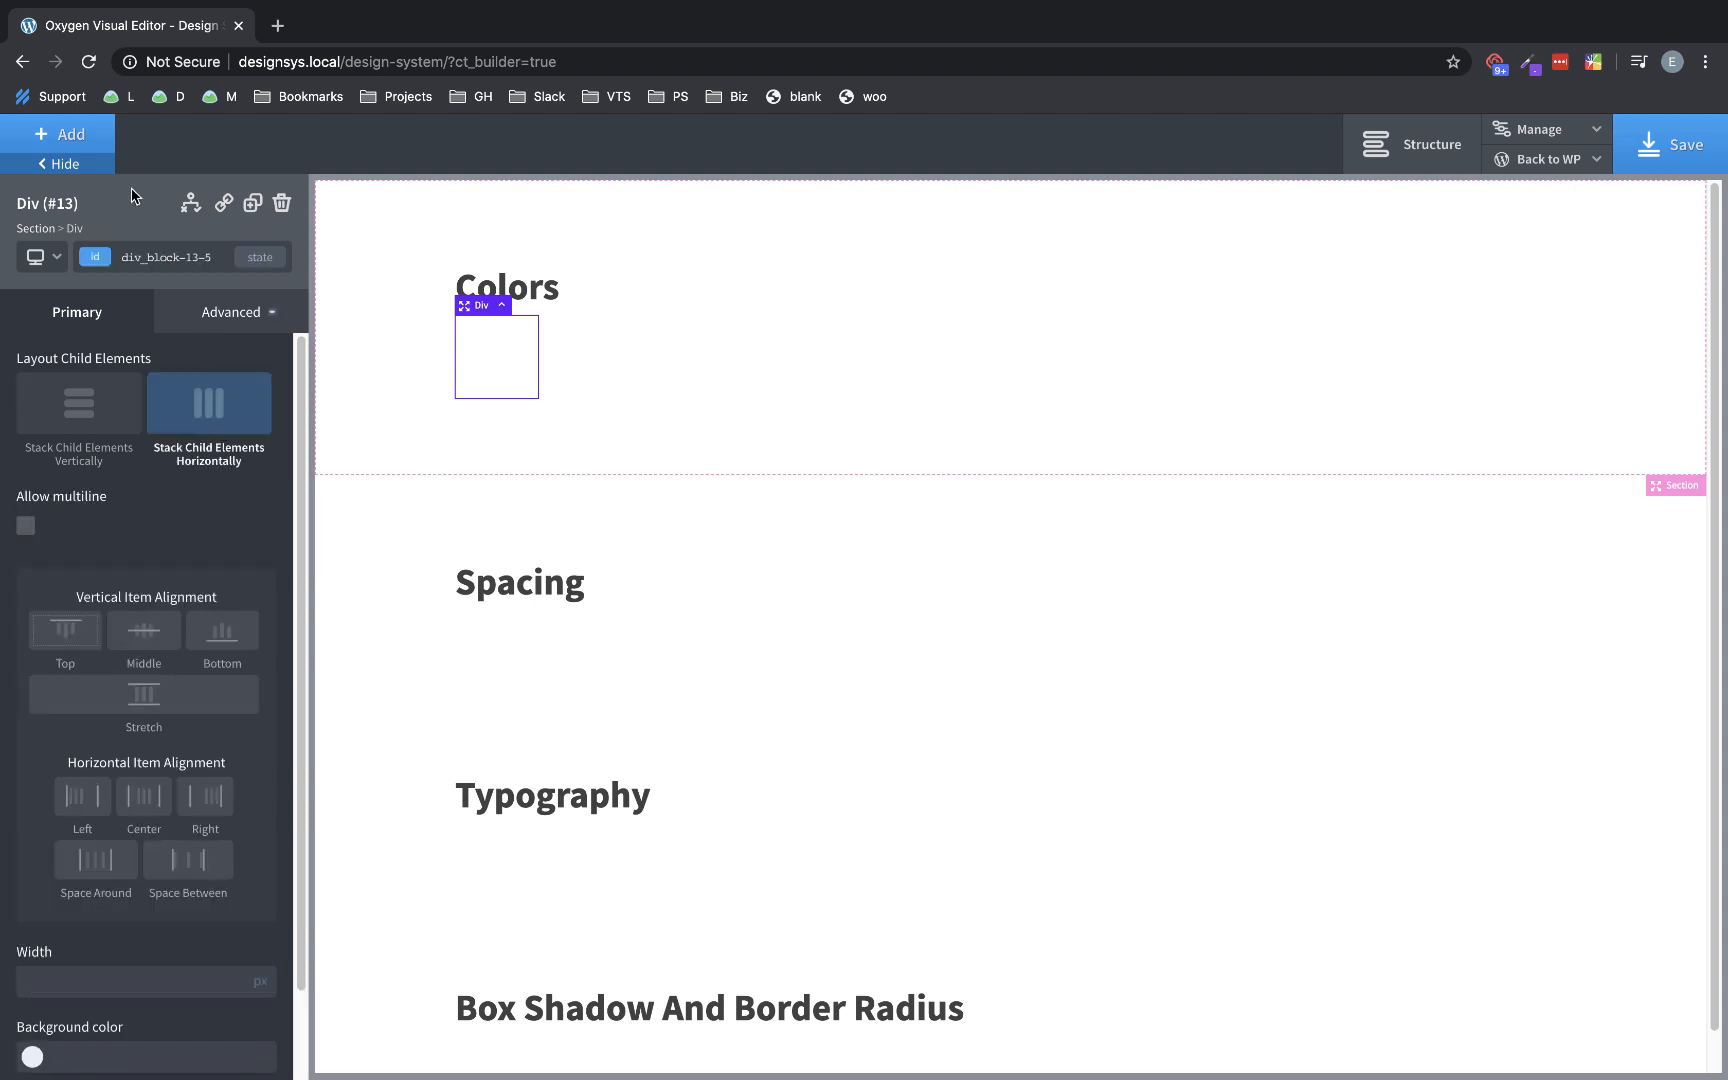
- Nest a second div inside the Colors section's div and set its width and height to 200 px
{"action": "left_click", "coordinate": [65, 134]}
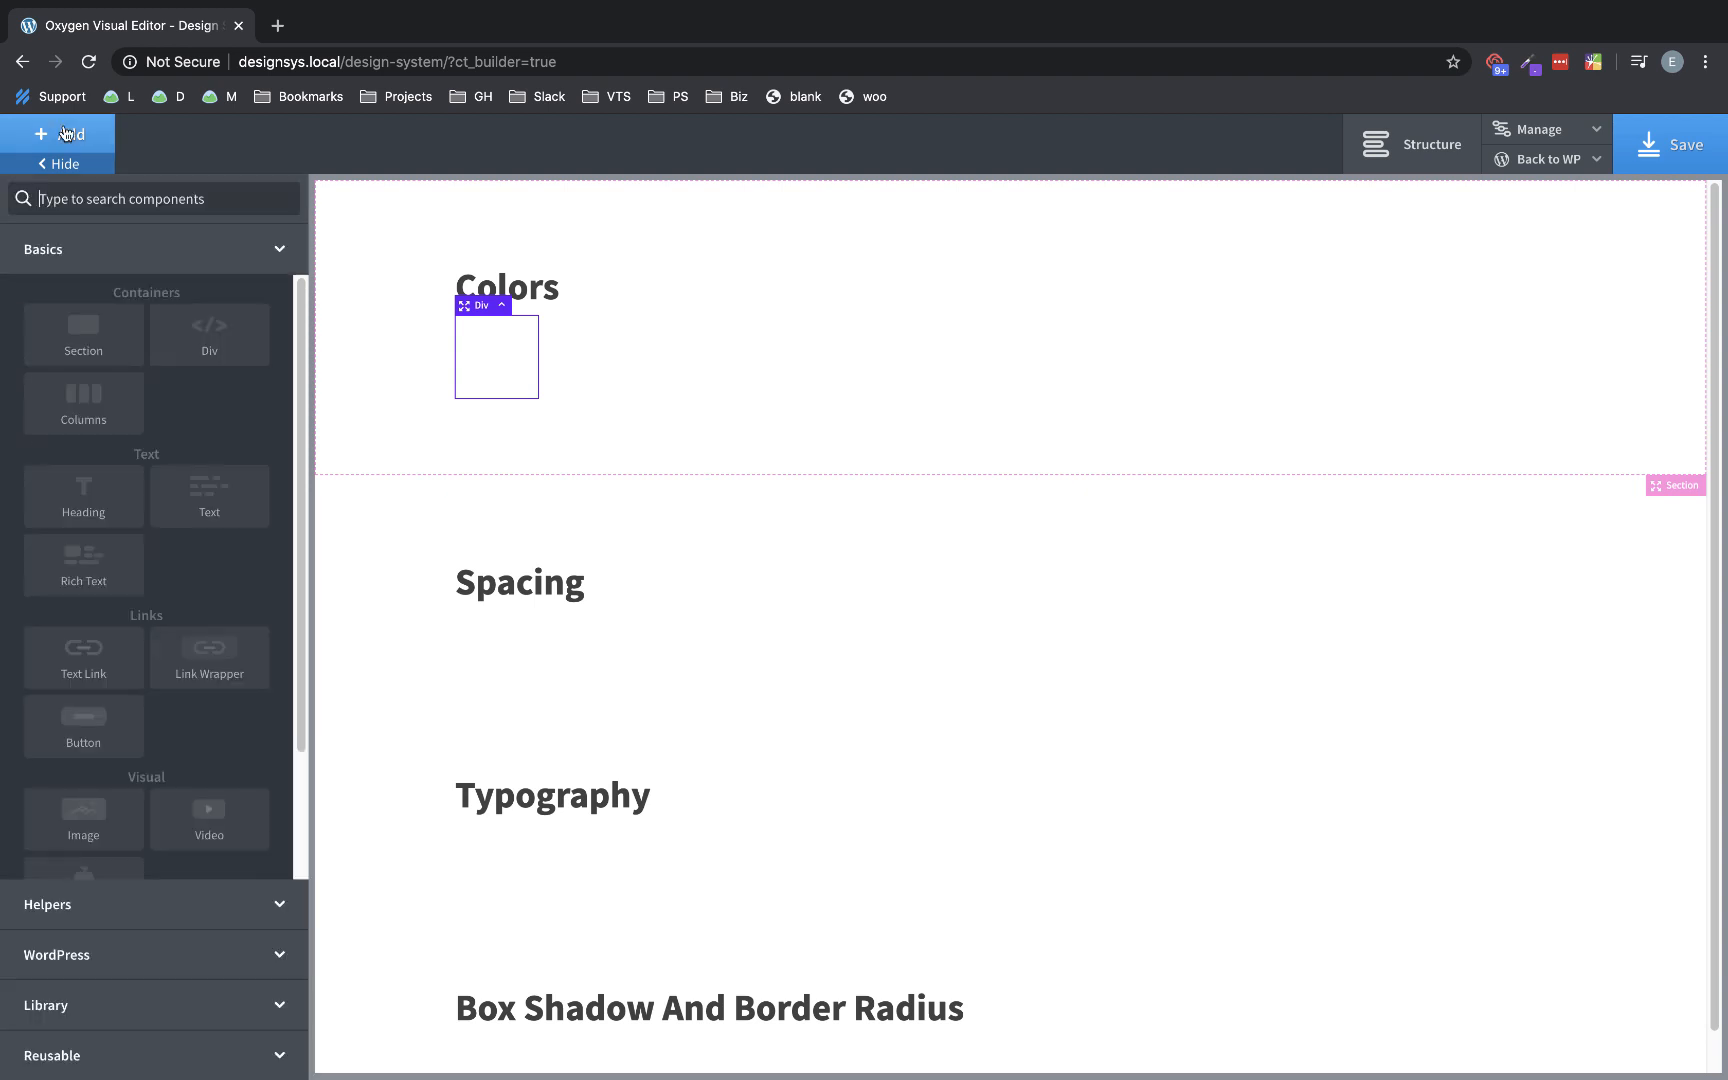
{"action": "left_click", "coordinate": [209, 340]}
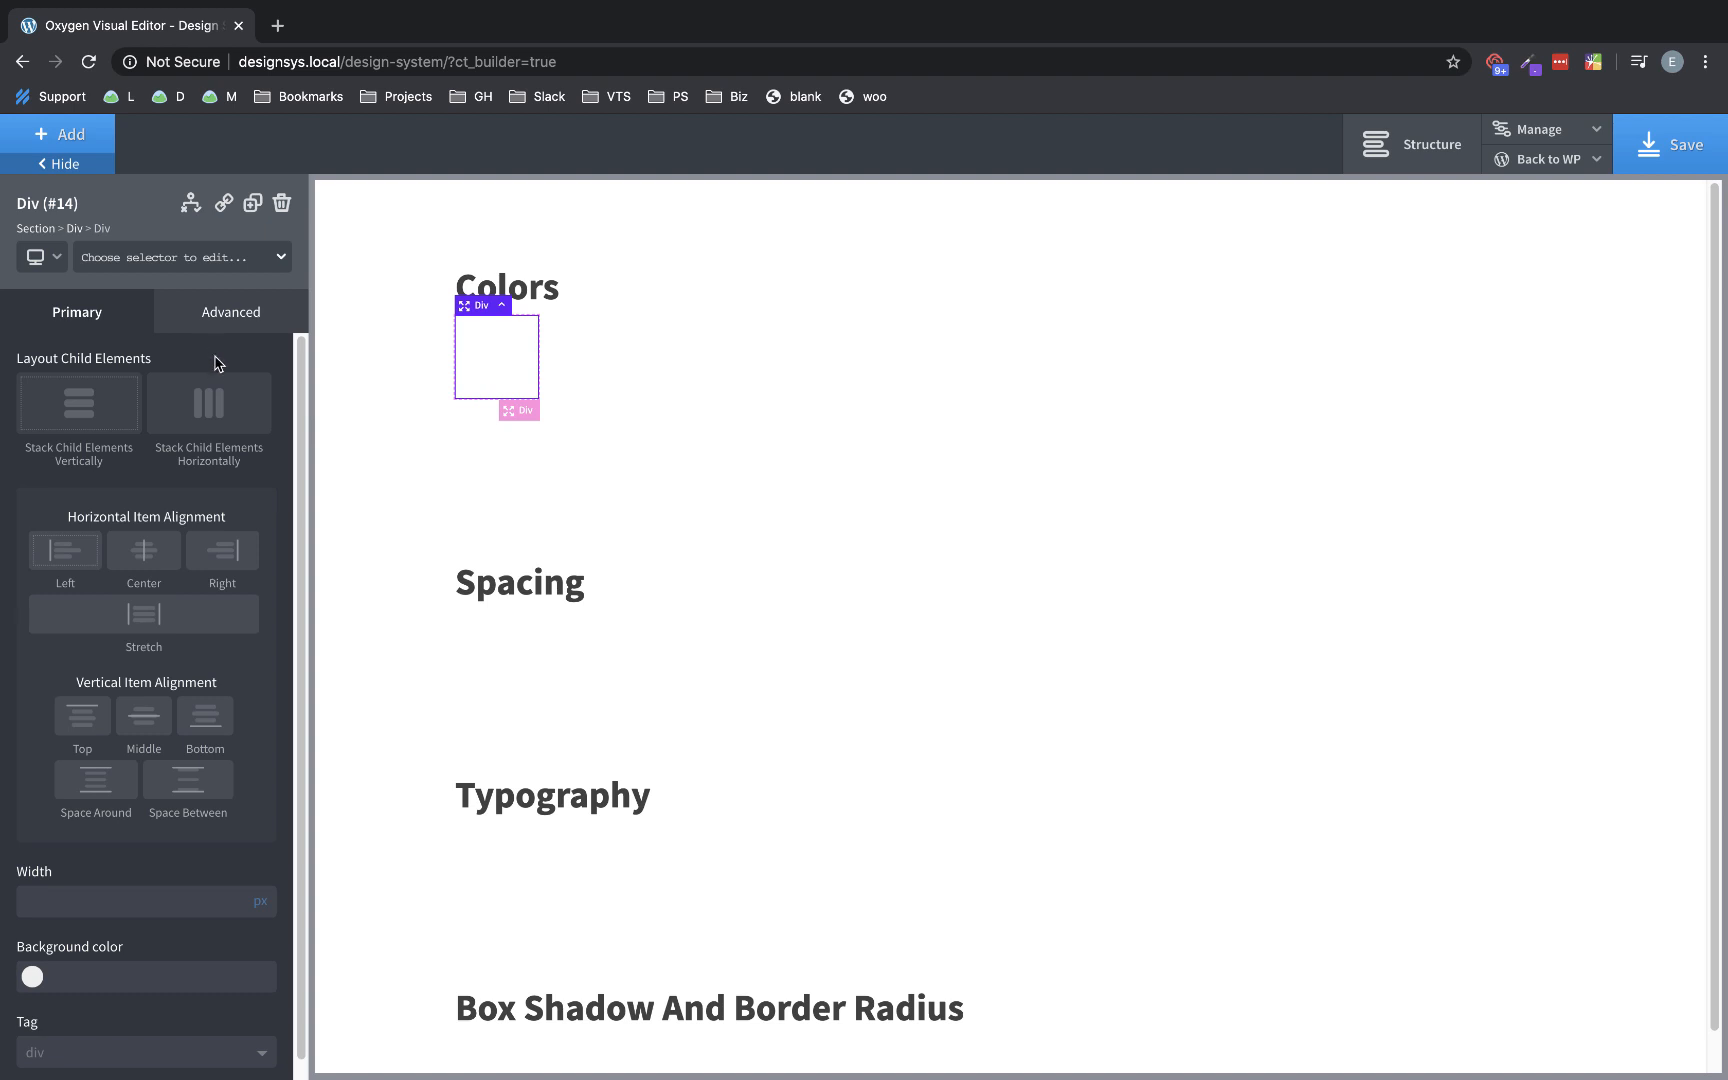
{"action": "left_click", "coordinate": [230, 322]}
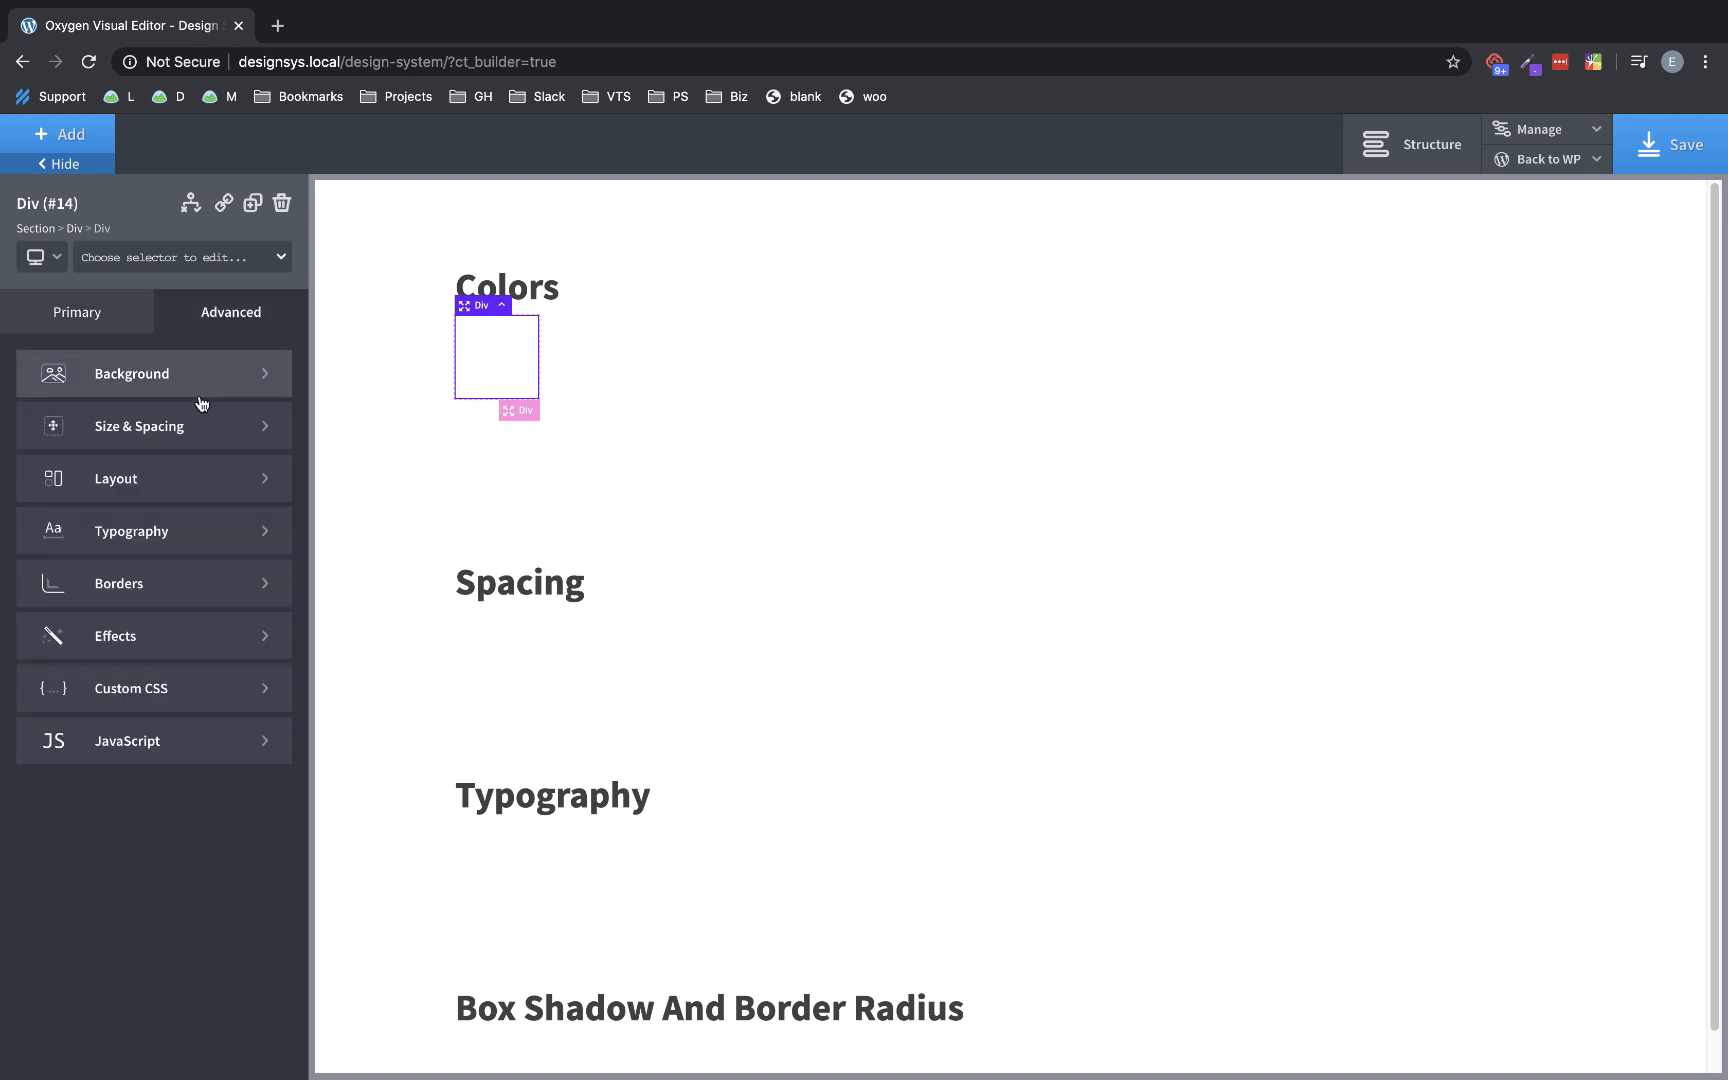
{"action": "left_click", "coordinate": [204, 424]}
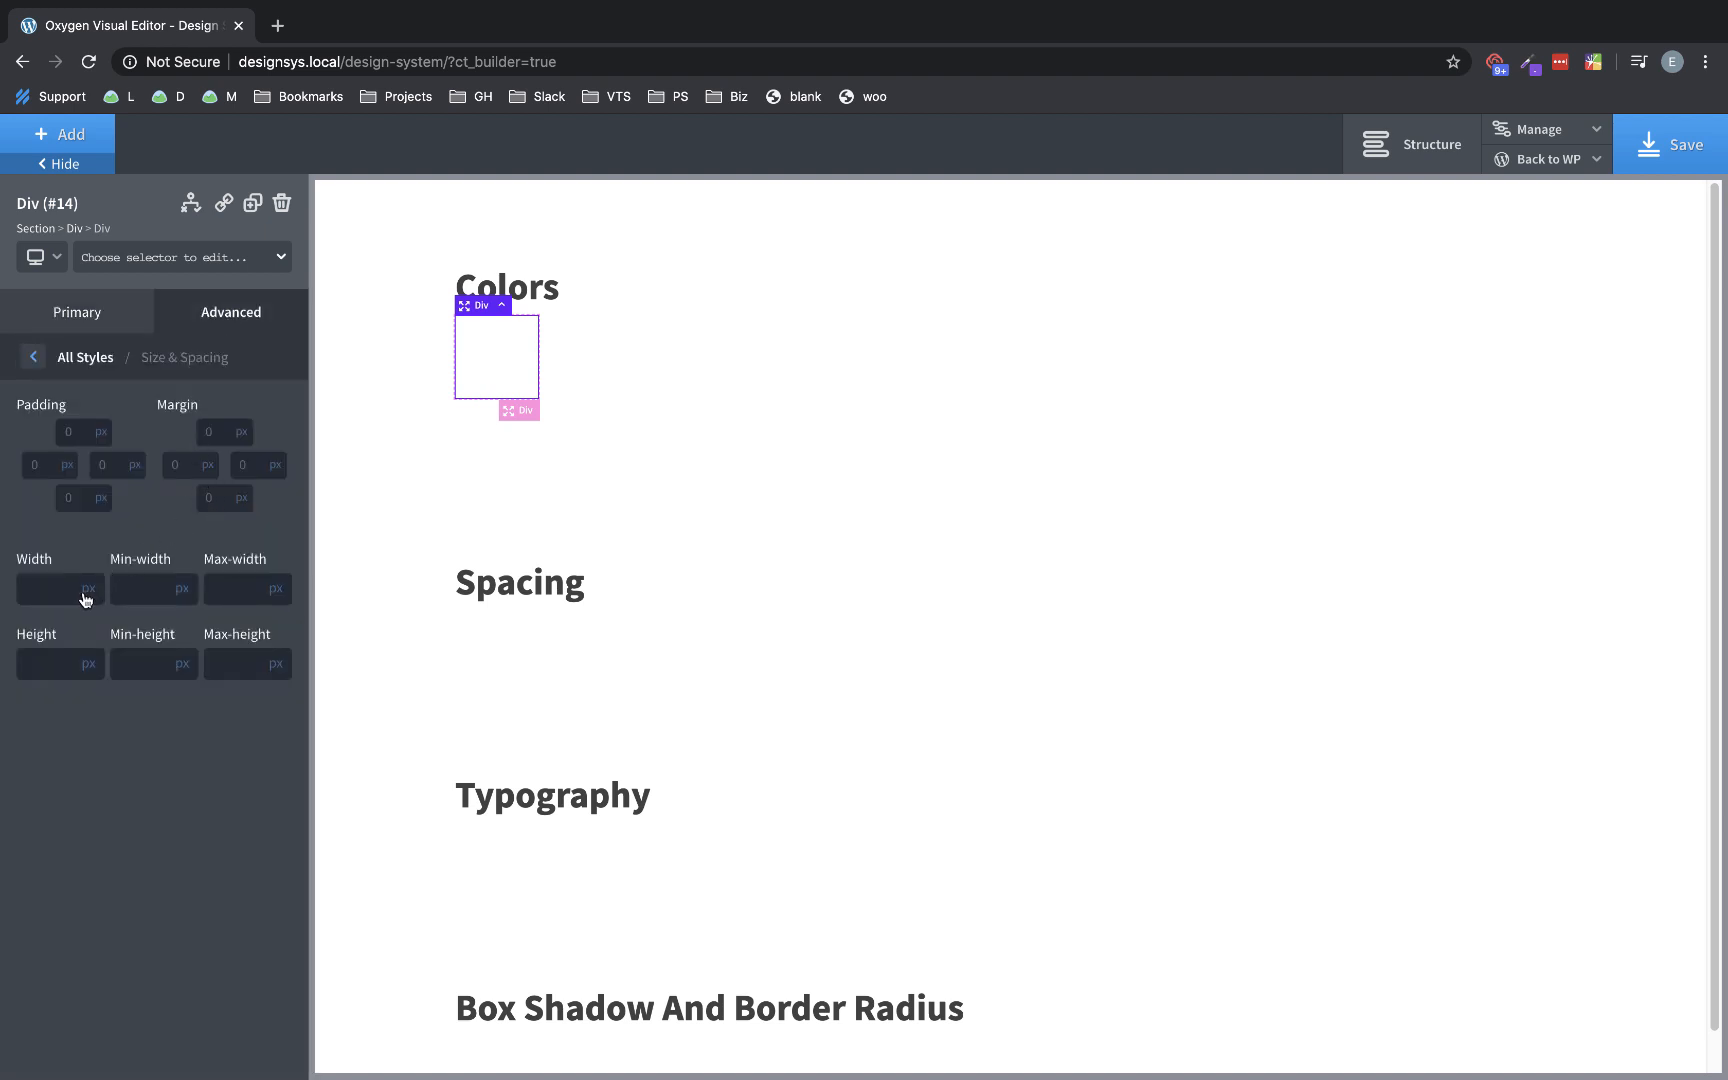
{"action": "type", "text": "200"}
{"action": "left_click", "coordinate": [53, 663]}
{"action": "type", "text": "200"}
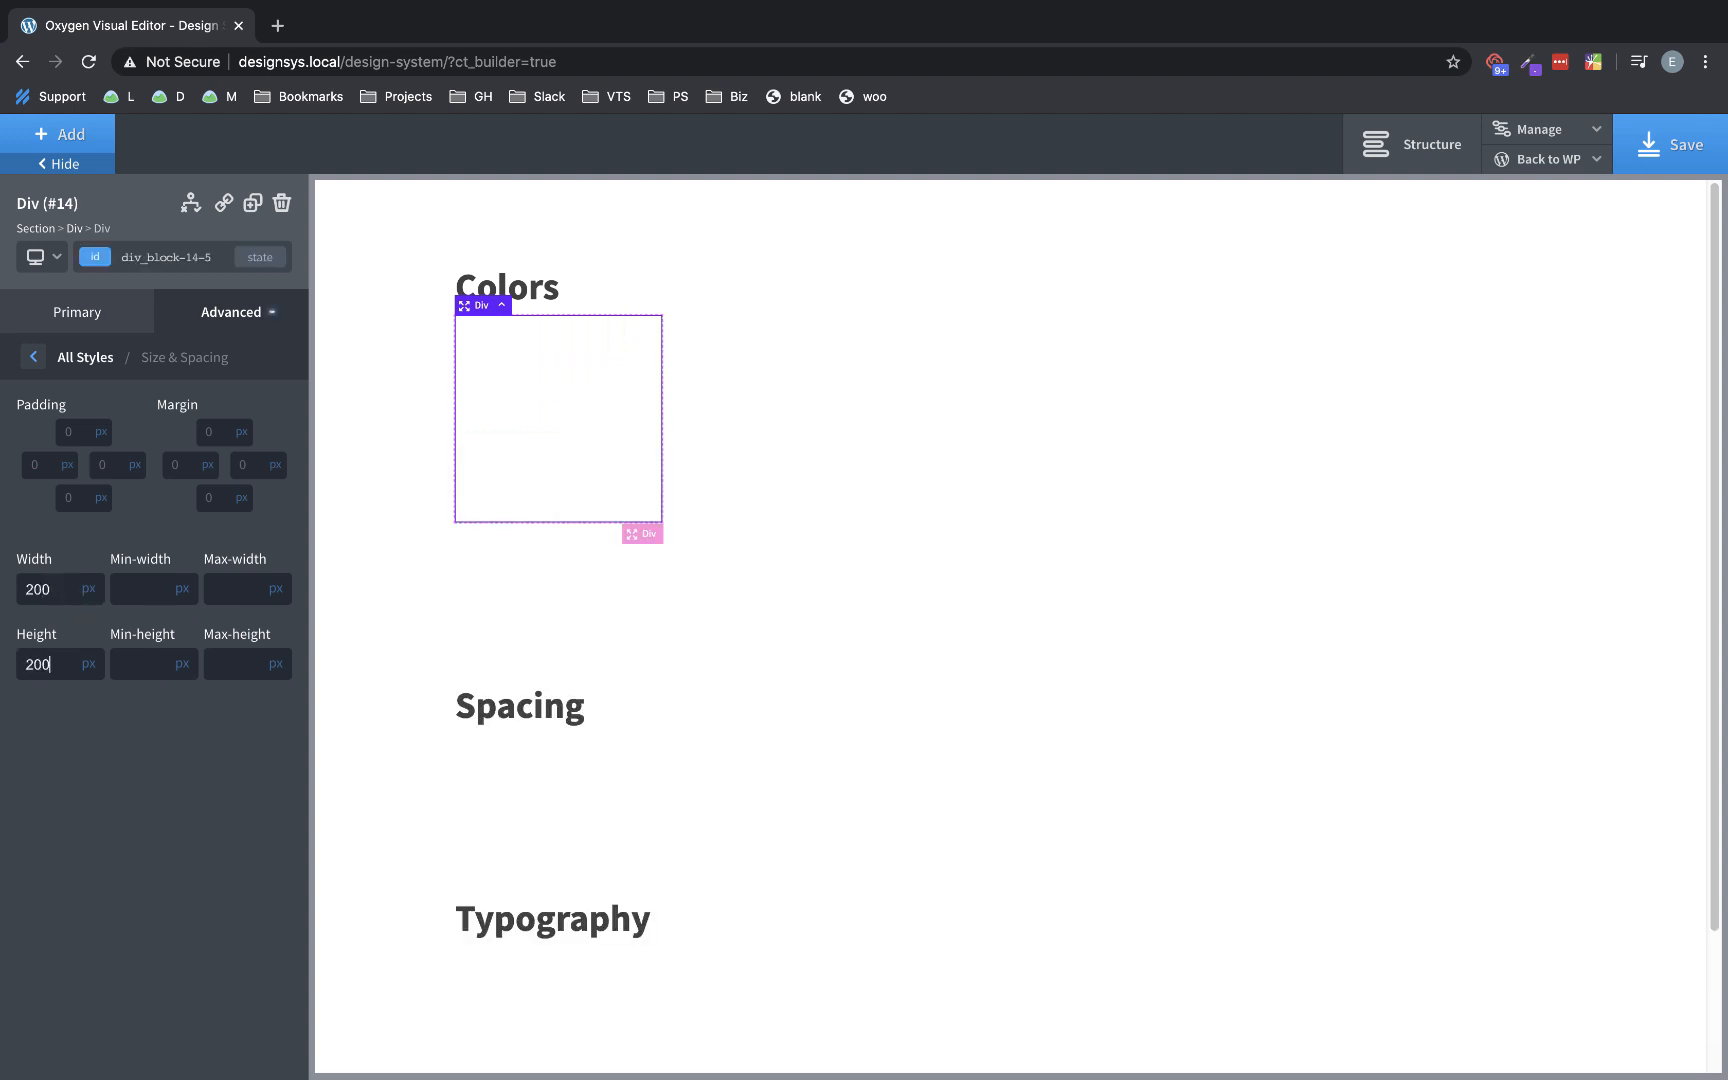
- Set the nested div's border radius to 50% so that it forms a circle
{"action": "left_click", "coordinate": [233, 311]}
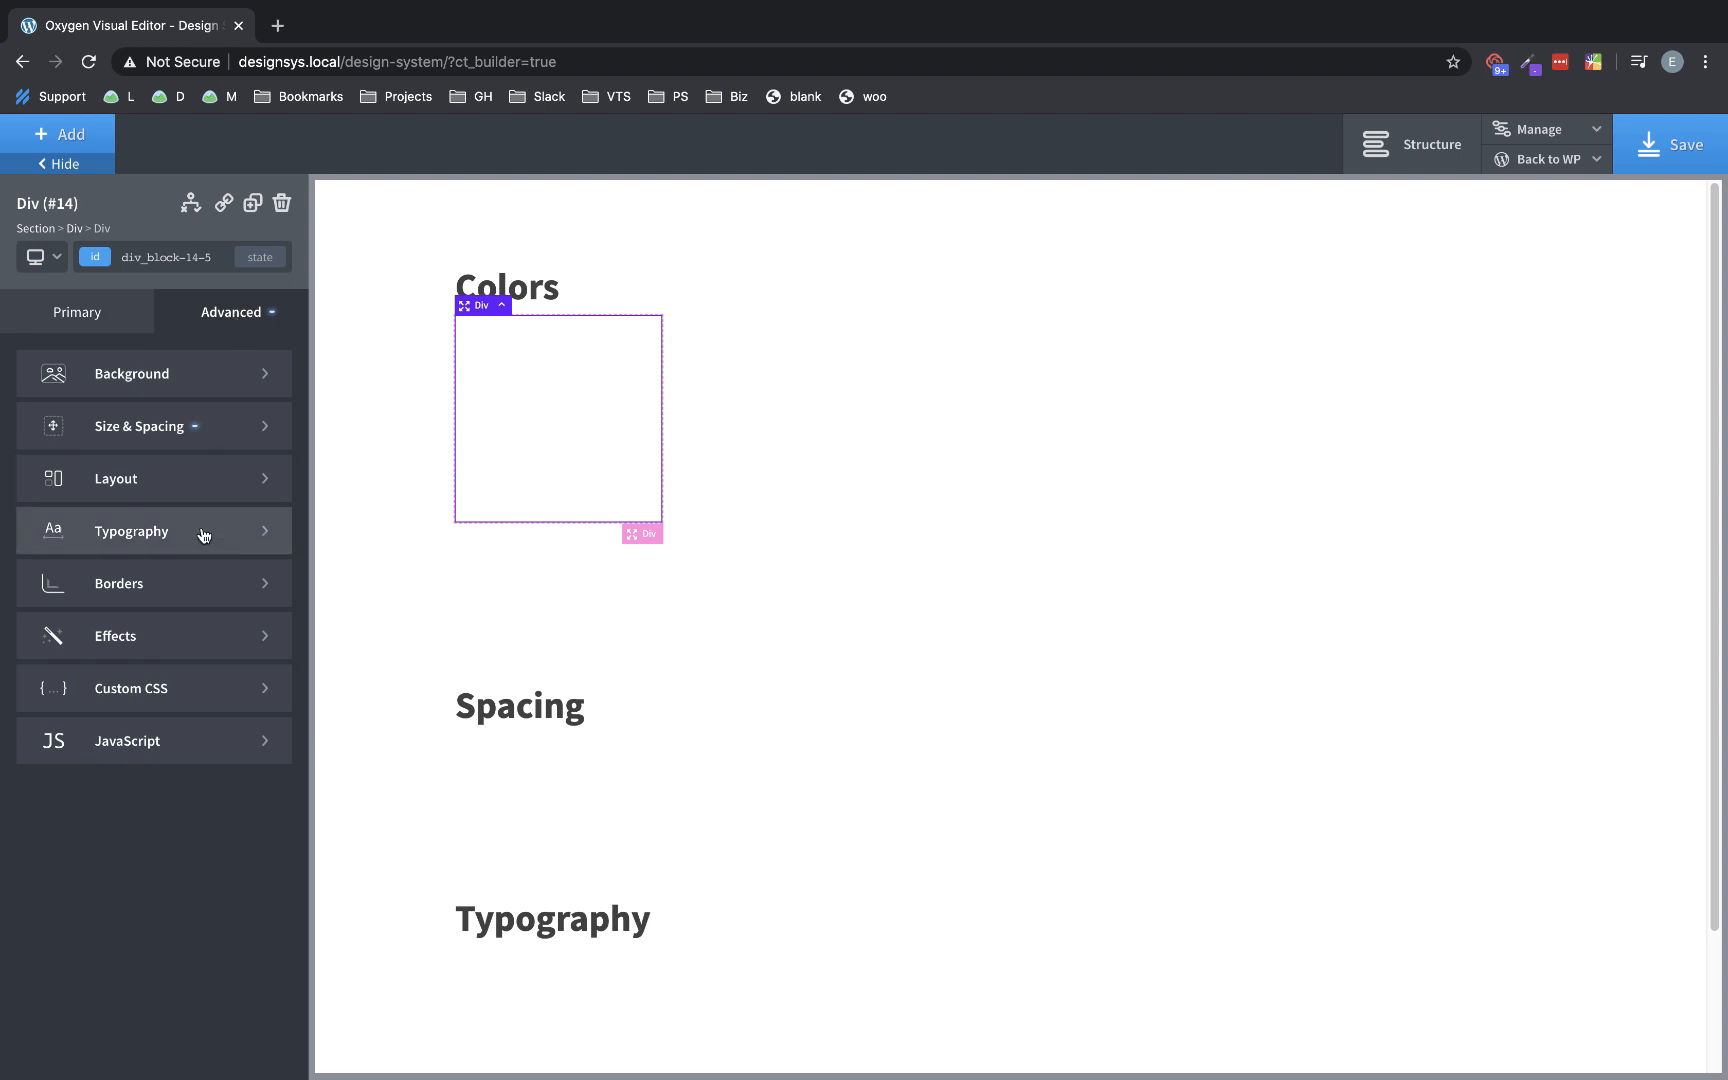
{"action": "left_click", "coordinate": [197, 606]}
{"action": "left_click", "coordinate": [82, 717]}
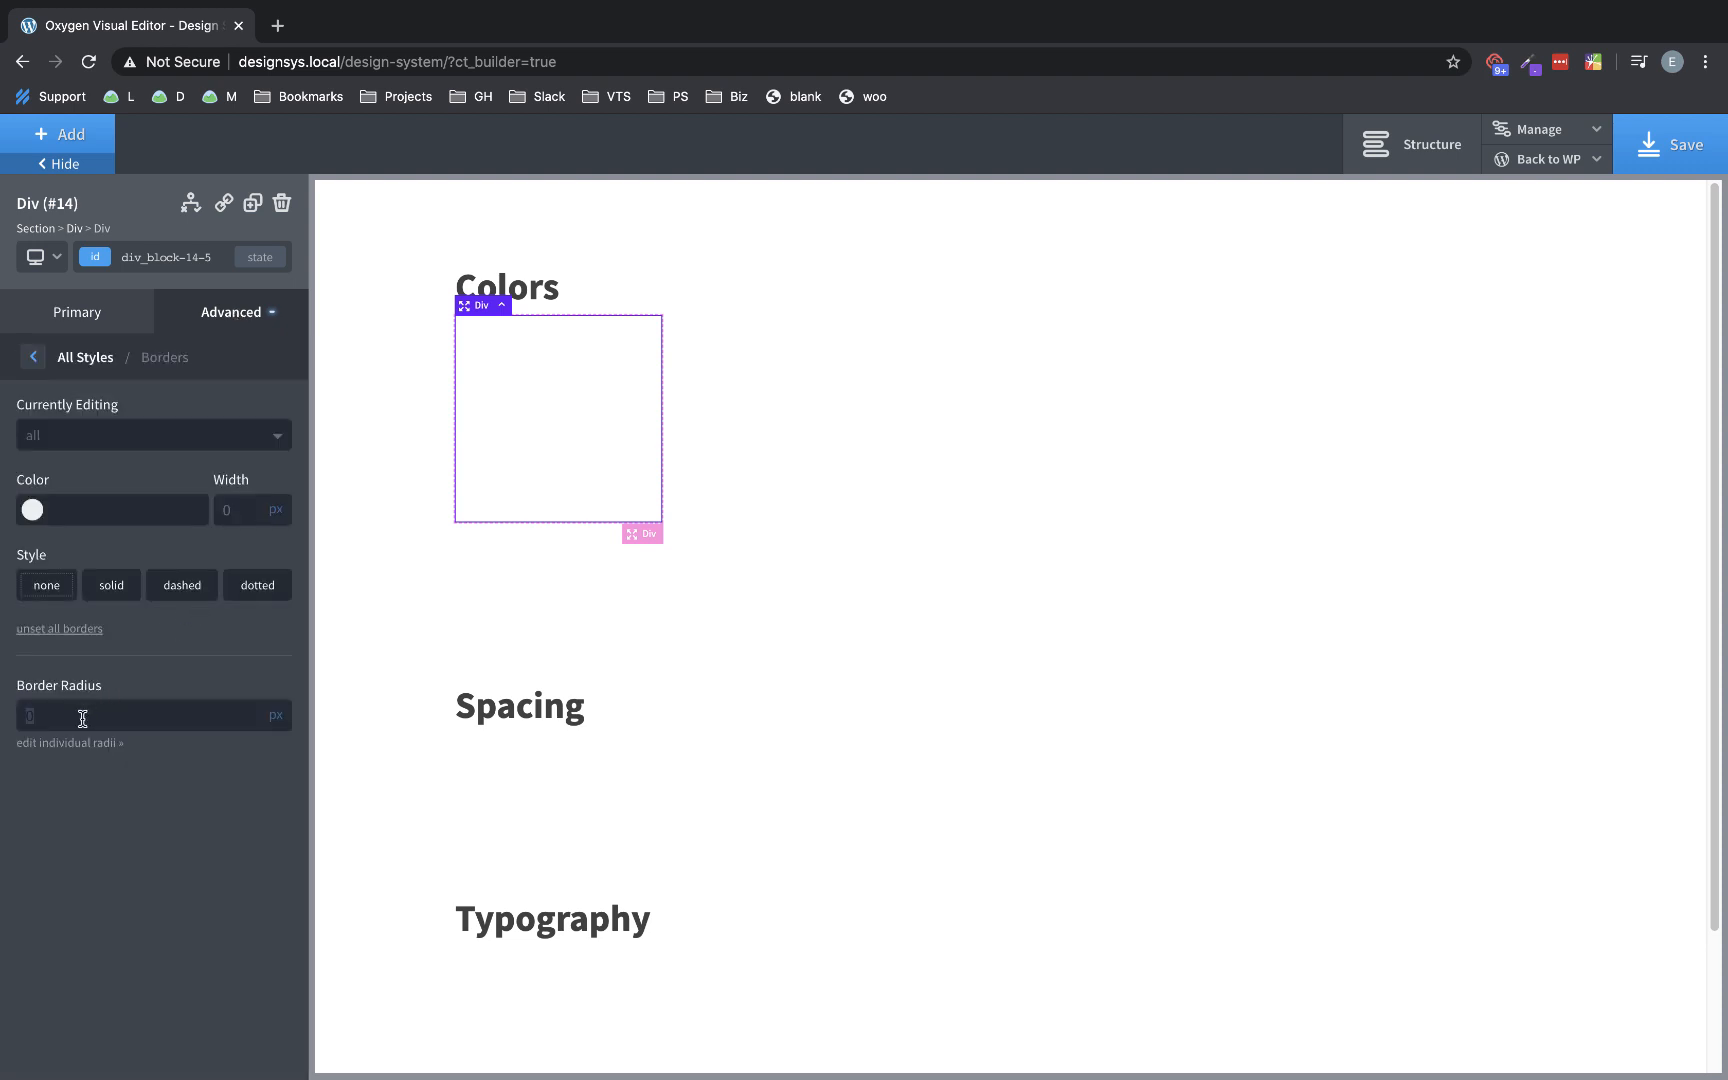
{"action": "type", "text": "50"}
{"action": "left_click", "coordinate": [284, 718]}
{"action": "left_click", "coordinate": [285, 708]}
- Give the nested div a brownish-red background color, #754444
{"action": "left_click", "coordinate": [232, 316]}
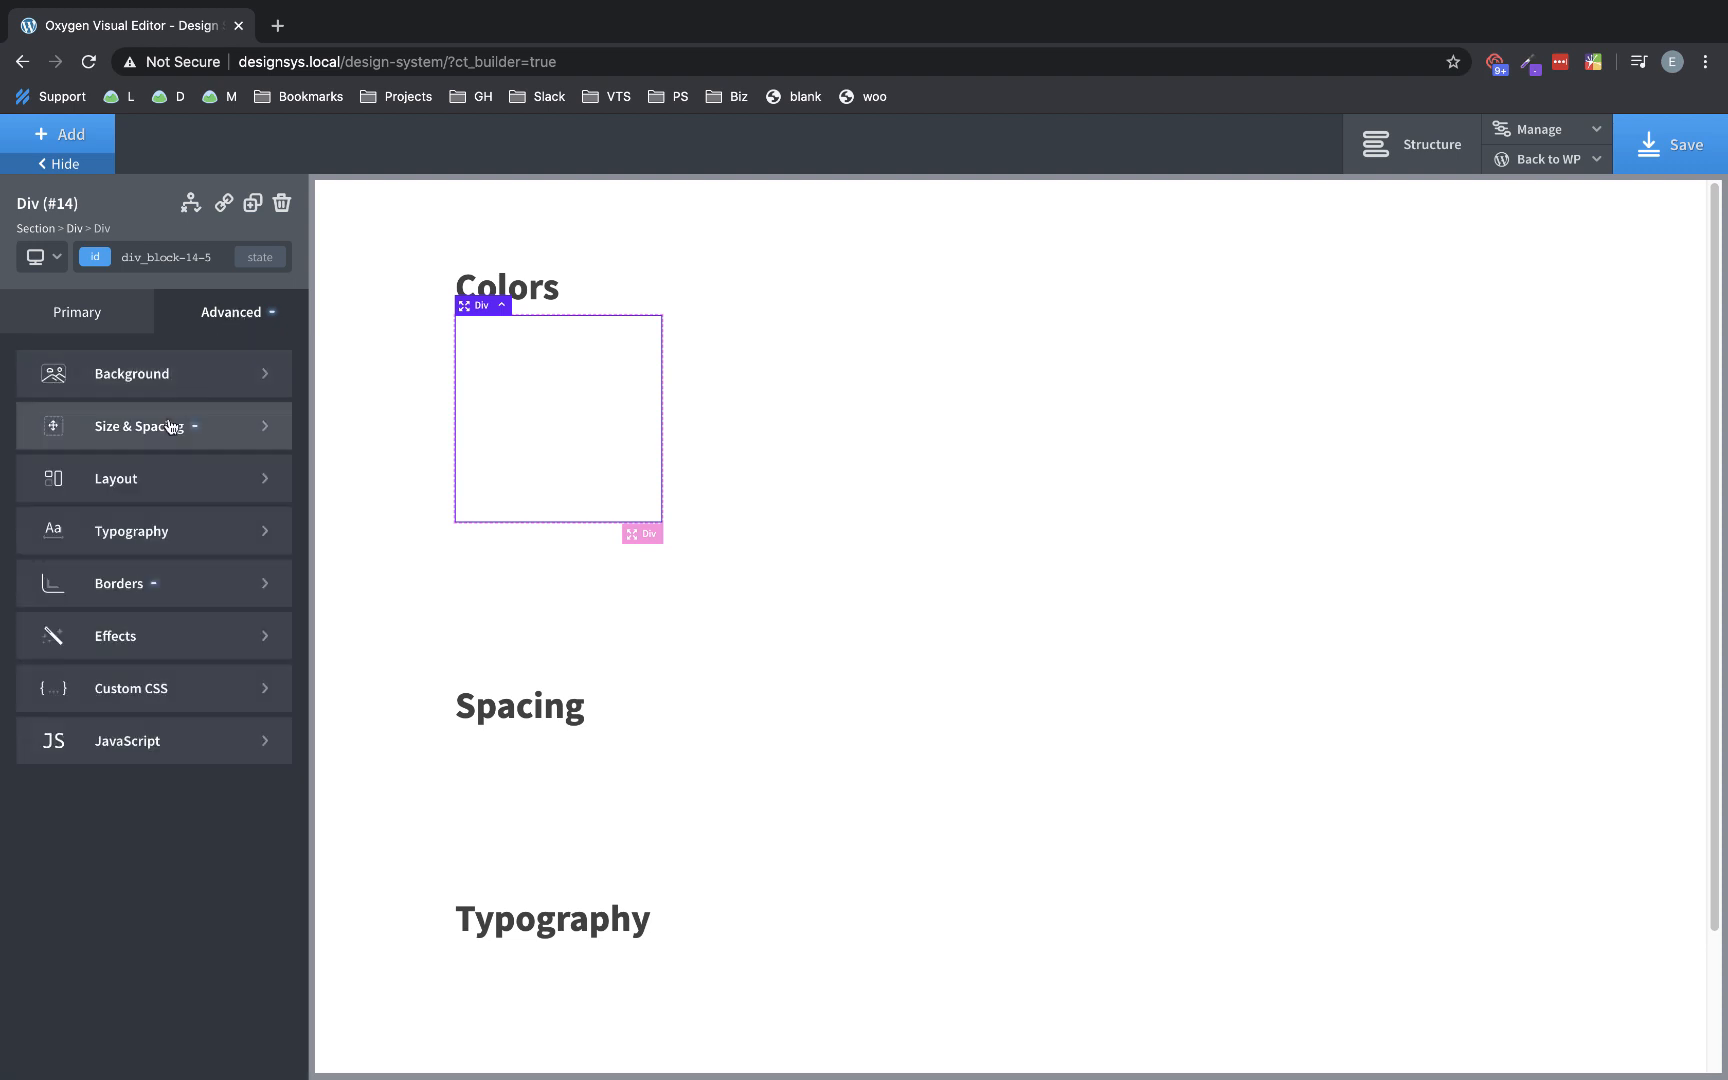
{"action": "left_click", "coordinate": [165, 388]}
{"action": "left_click", "coordinate": [33, 436]}
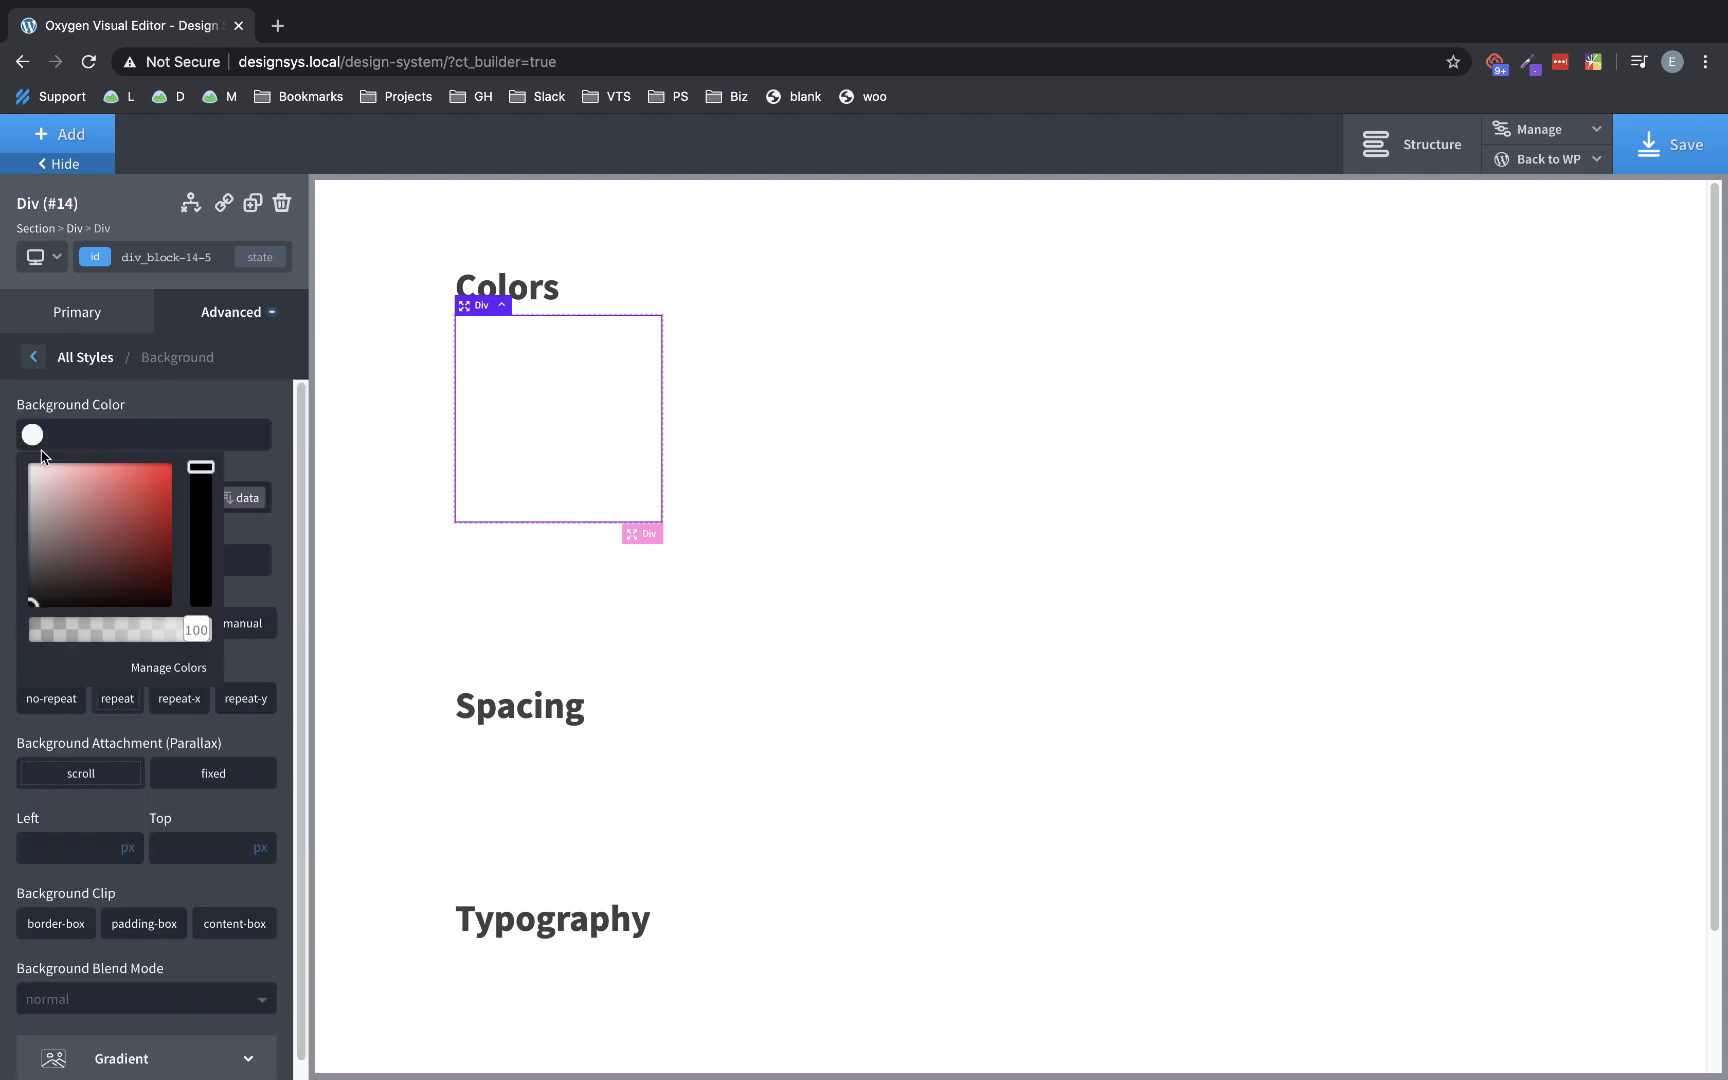
{"action": "left_click", "coordinate": [64, 553]}
{"action": "mouse_move", "coordinate": [64, 553]}
{"action": "left_mouse_down"}
{"action": "mouse_move", "coordinate": [120, 515]}
{"action": "mouse_move", "coordinate": [89, 541]}
{"action": "left_mouse_up"}
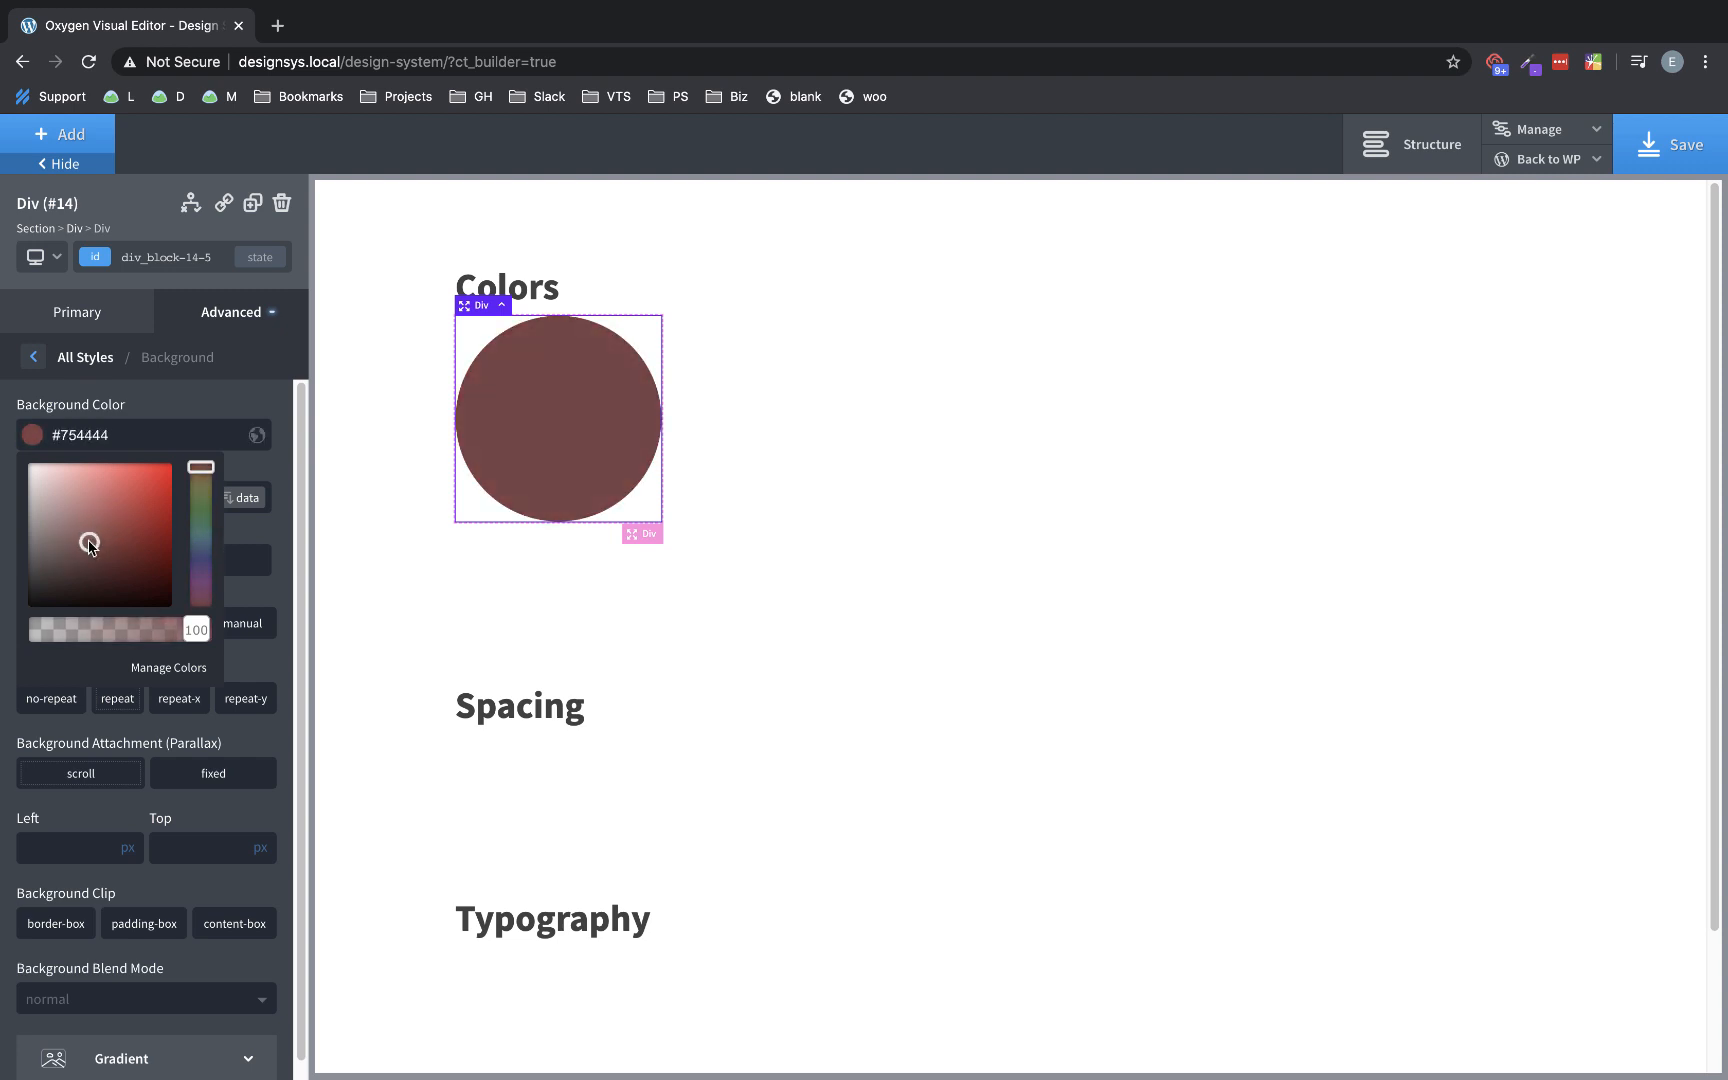
{"action": "left_click", "coordinate": [188, 412]}
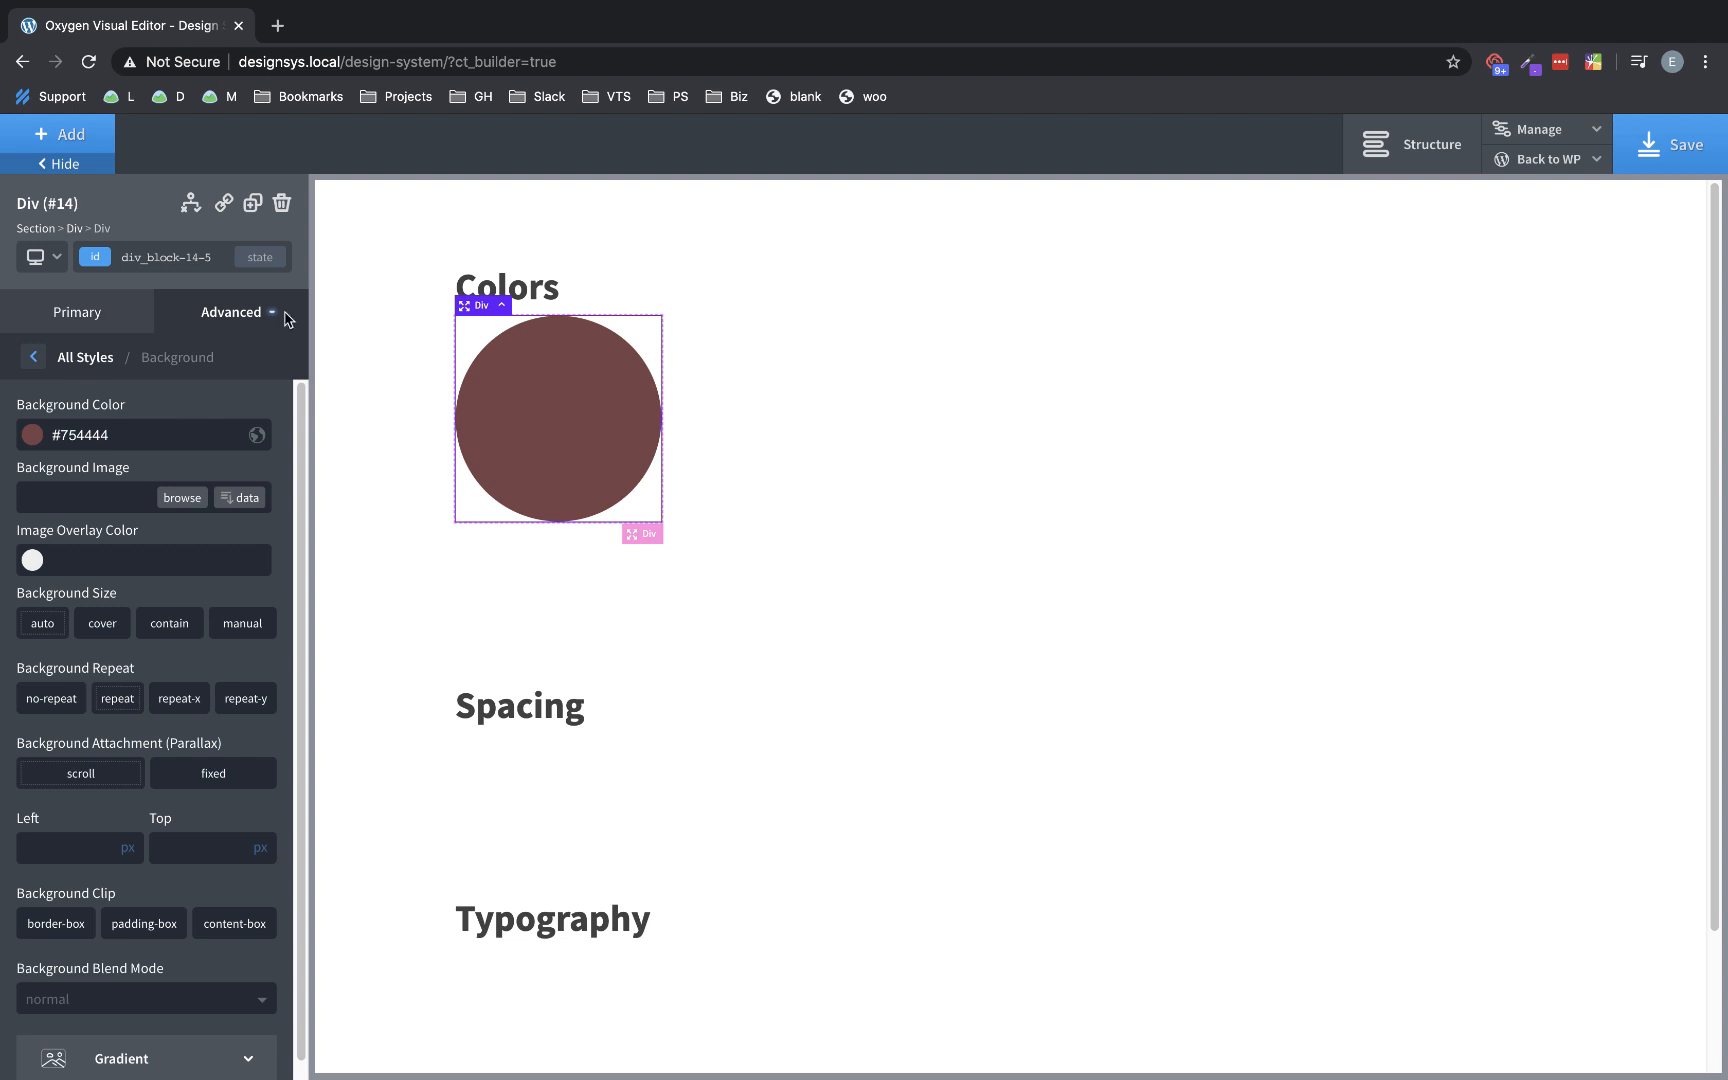
{"action": "left_click", "coordinate": [278, 25]}
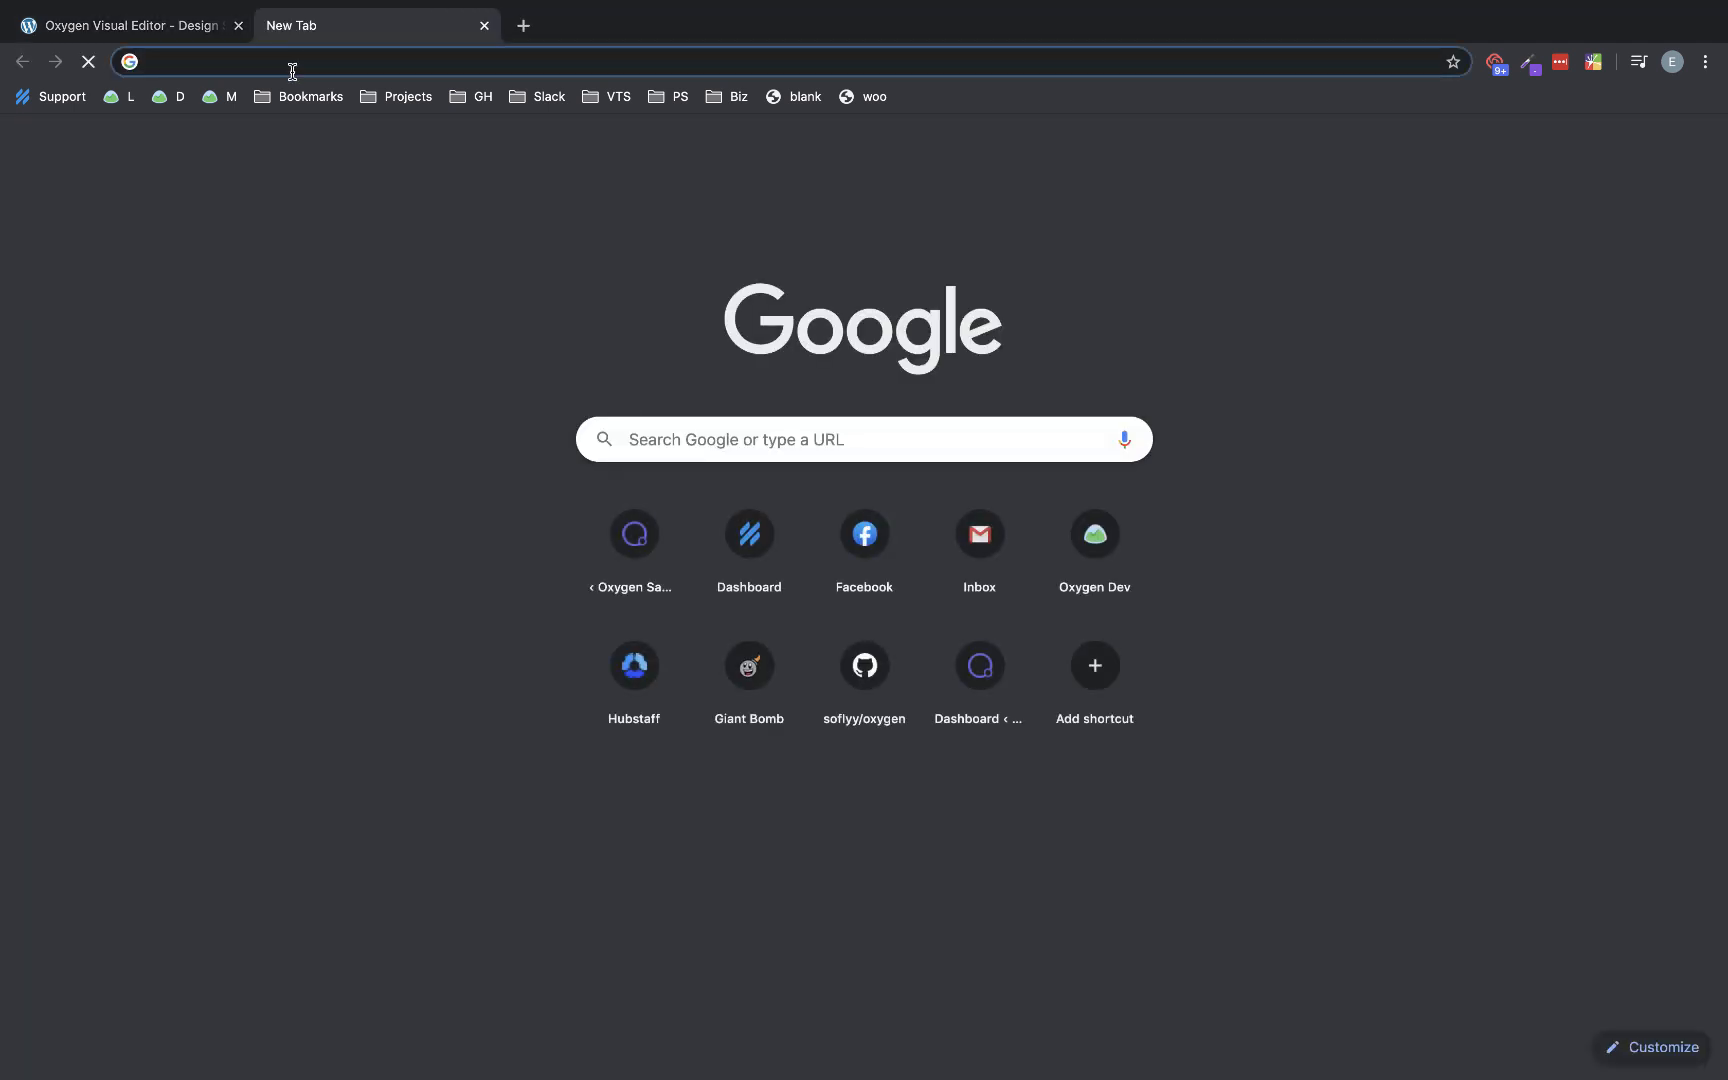
{"action": "type", "text": "https://palx.jxnblk.com/"}
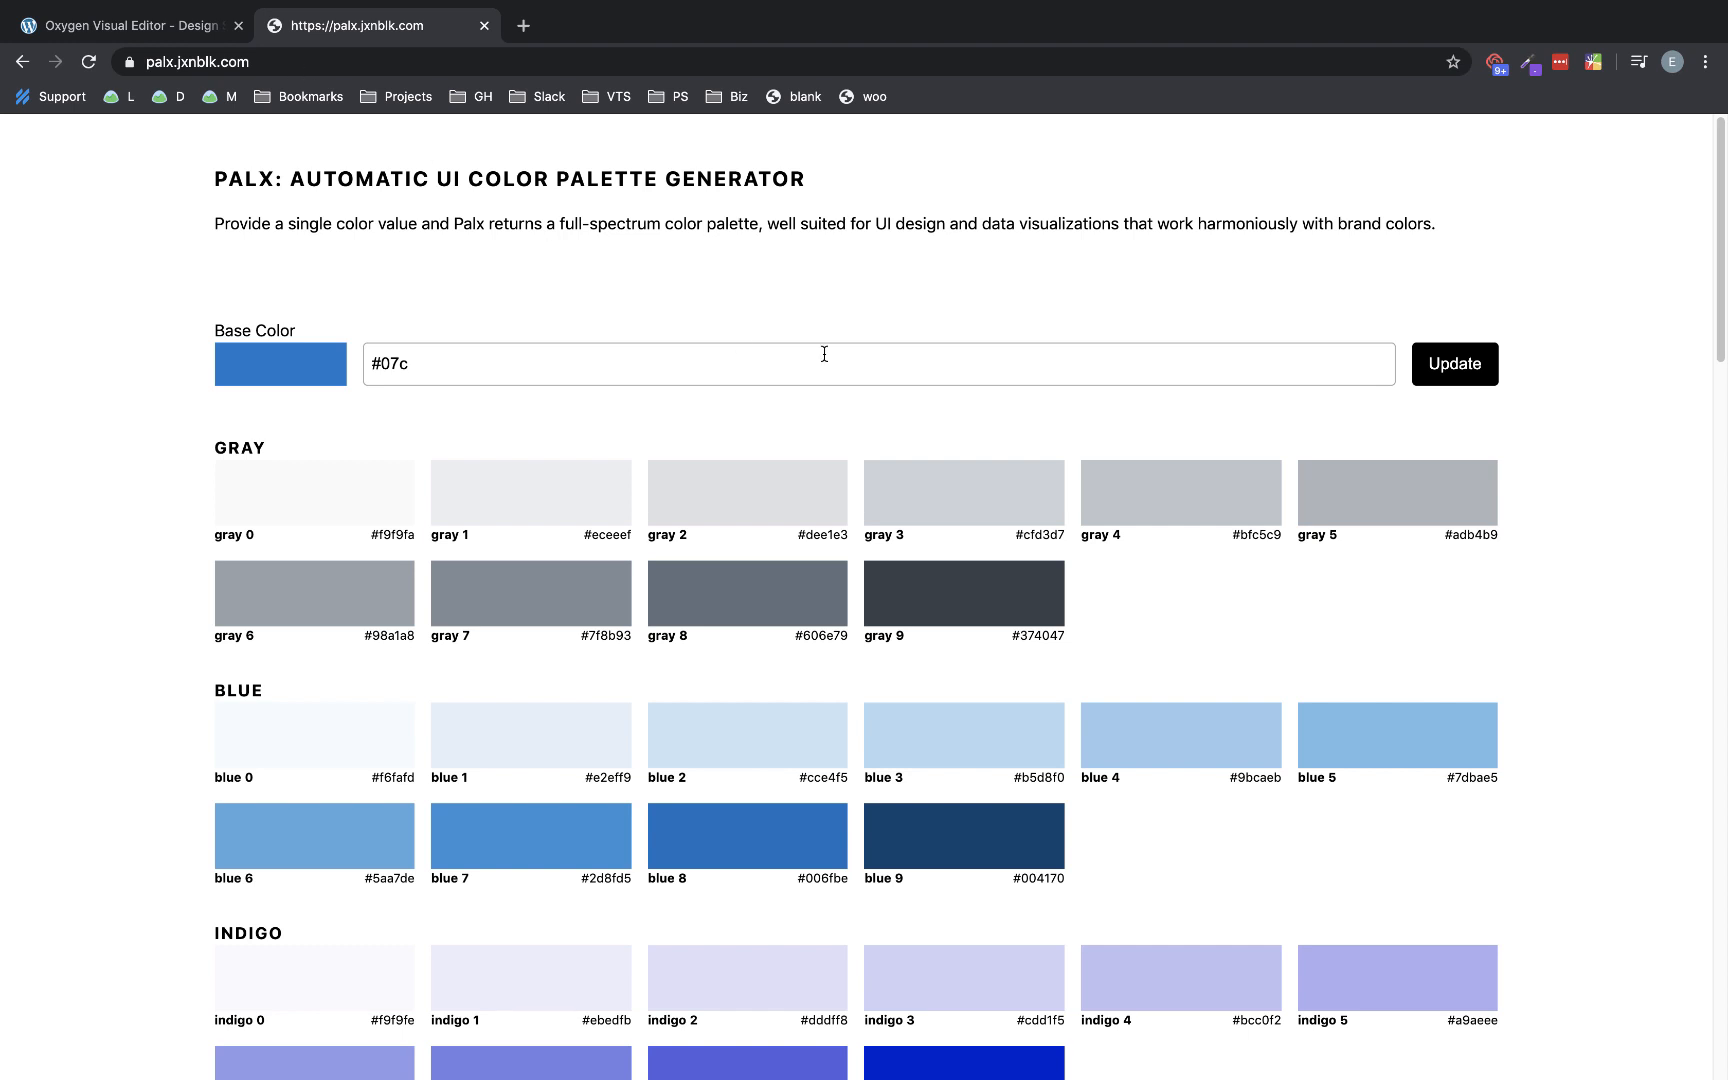
{"action": "scroll", "coordinate": [1497, 600], "scroll_direction": "down", "scroll_amount": 1}
{"action": "scroll", "coordinate": [1497, 600], "scroll_direction": "down", "scroll_amount": 3}
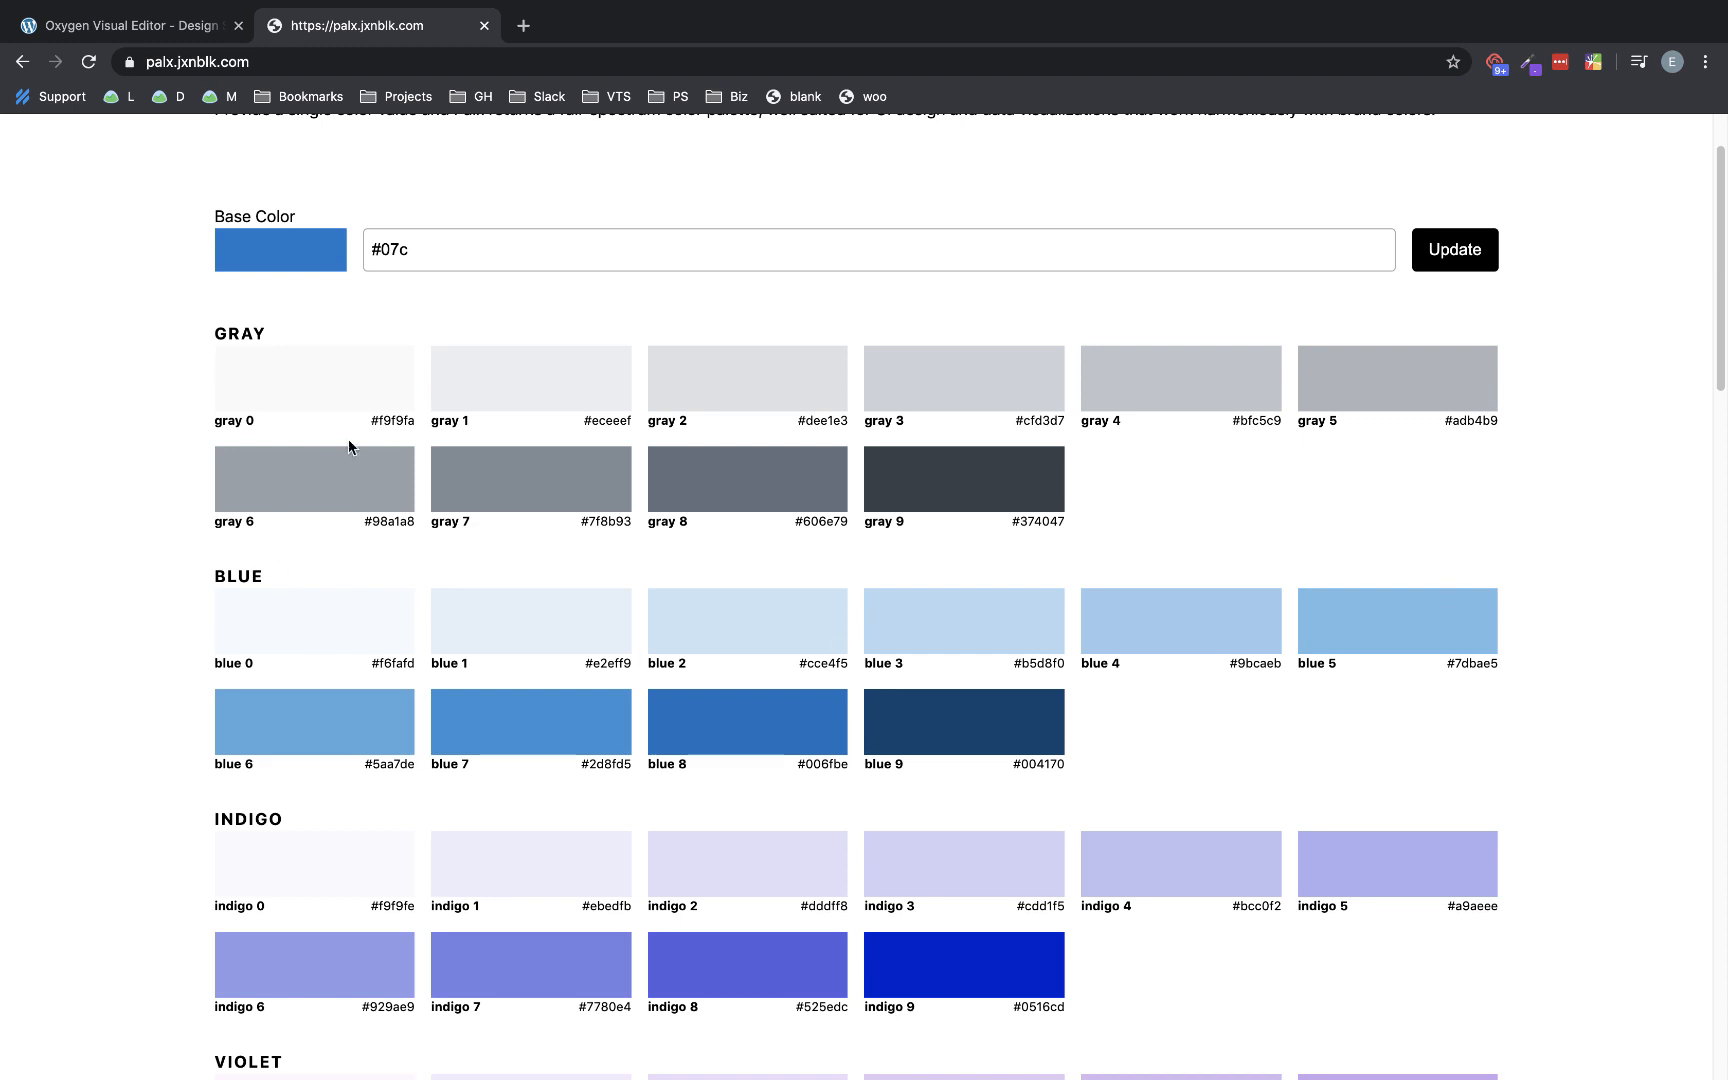
{"action": "scroll", "coordinate": [661, 434], "scroll_direction": "up", "scroll_amount": 3}
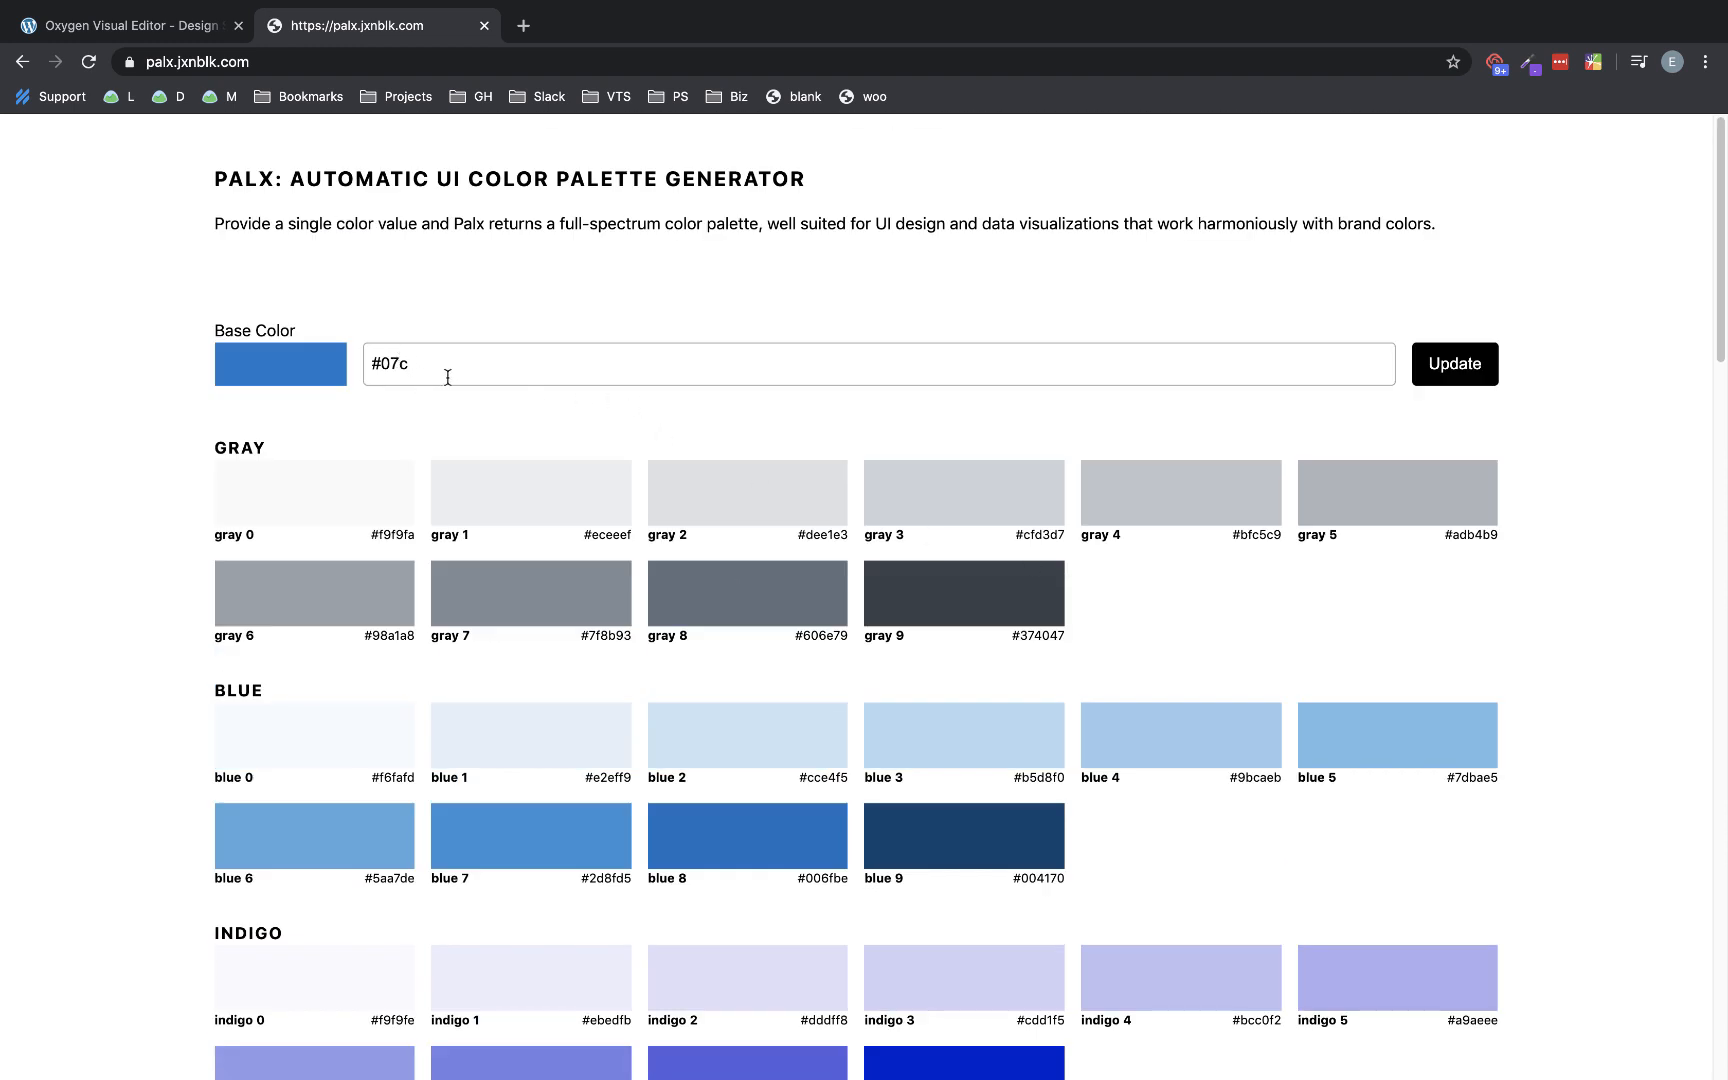
- Switch back to the Oxygen editor and change the circle div's background color to pink, #db5598
{"action": "left_click", "coordinate": [170, 28]}
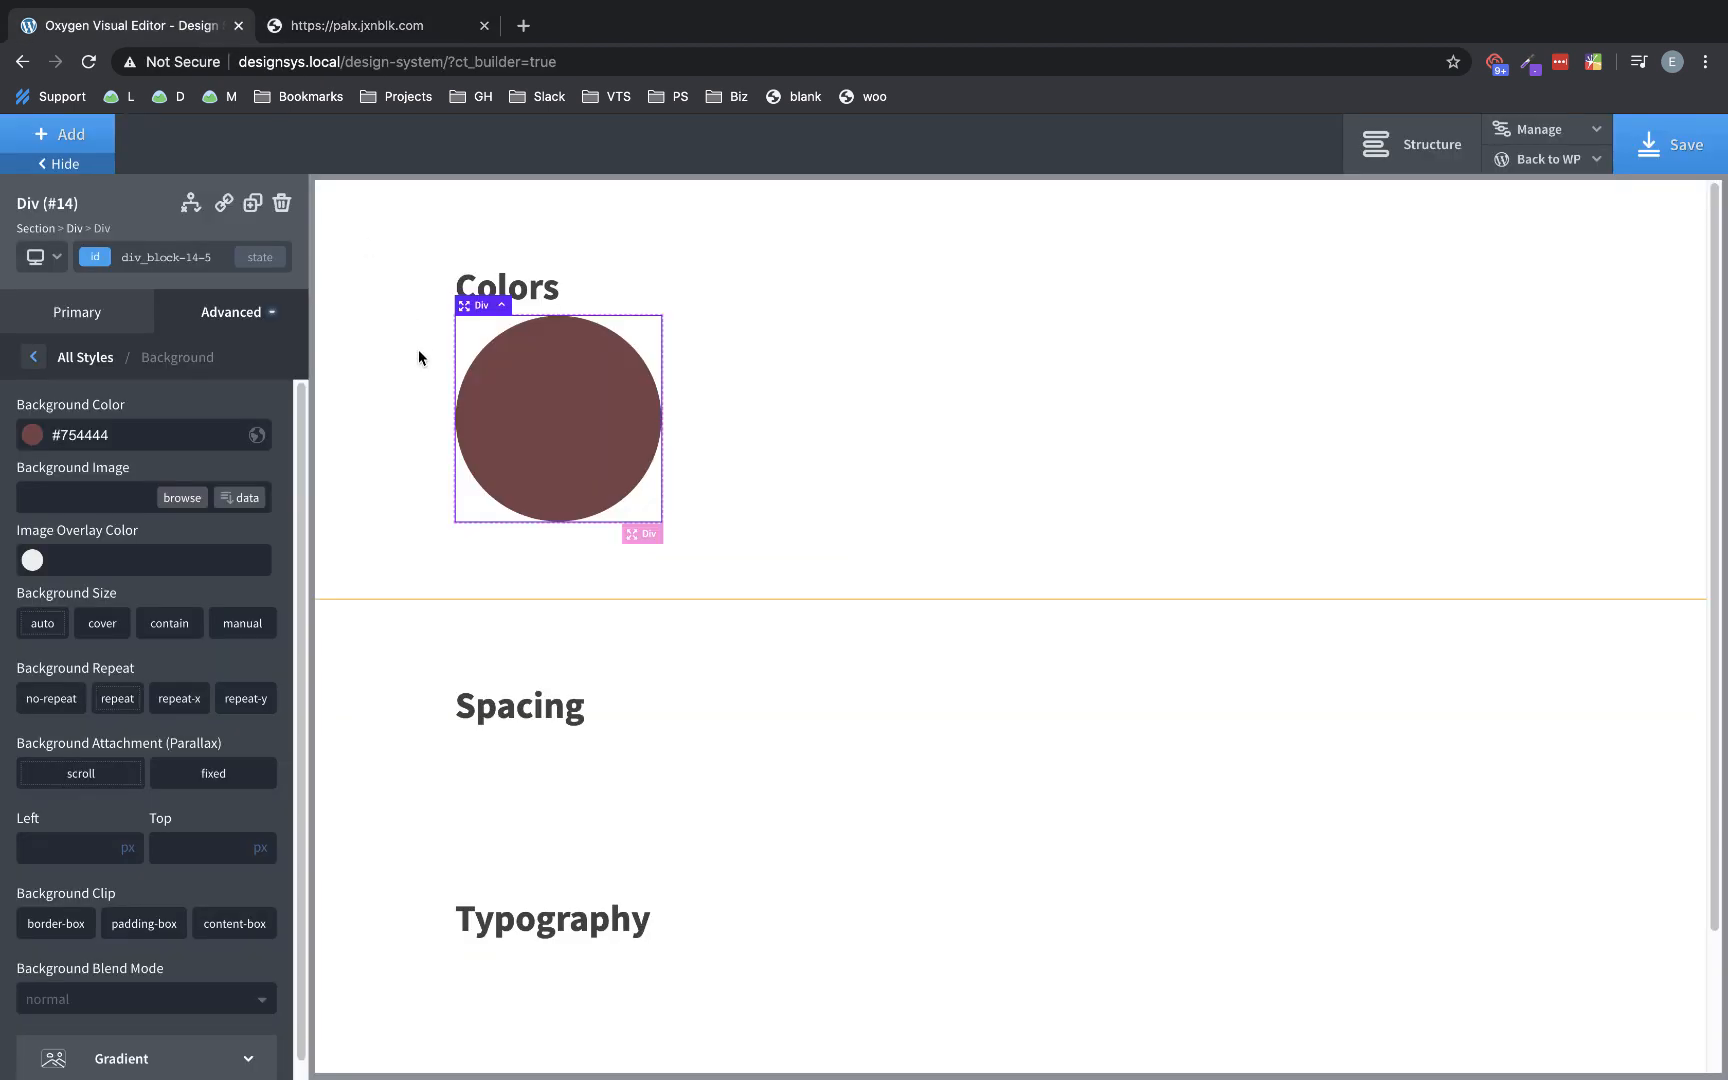
{"action": "left_click", "coordinate": [38, 440]}
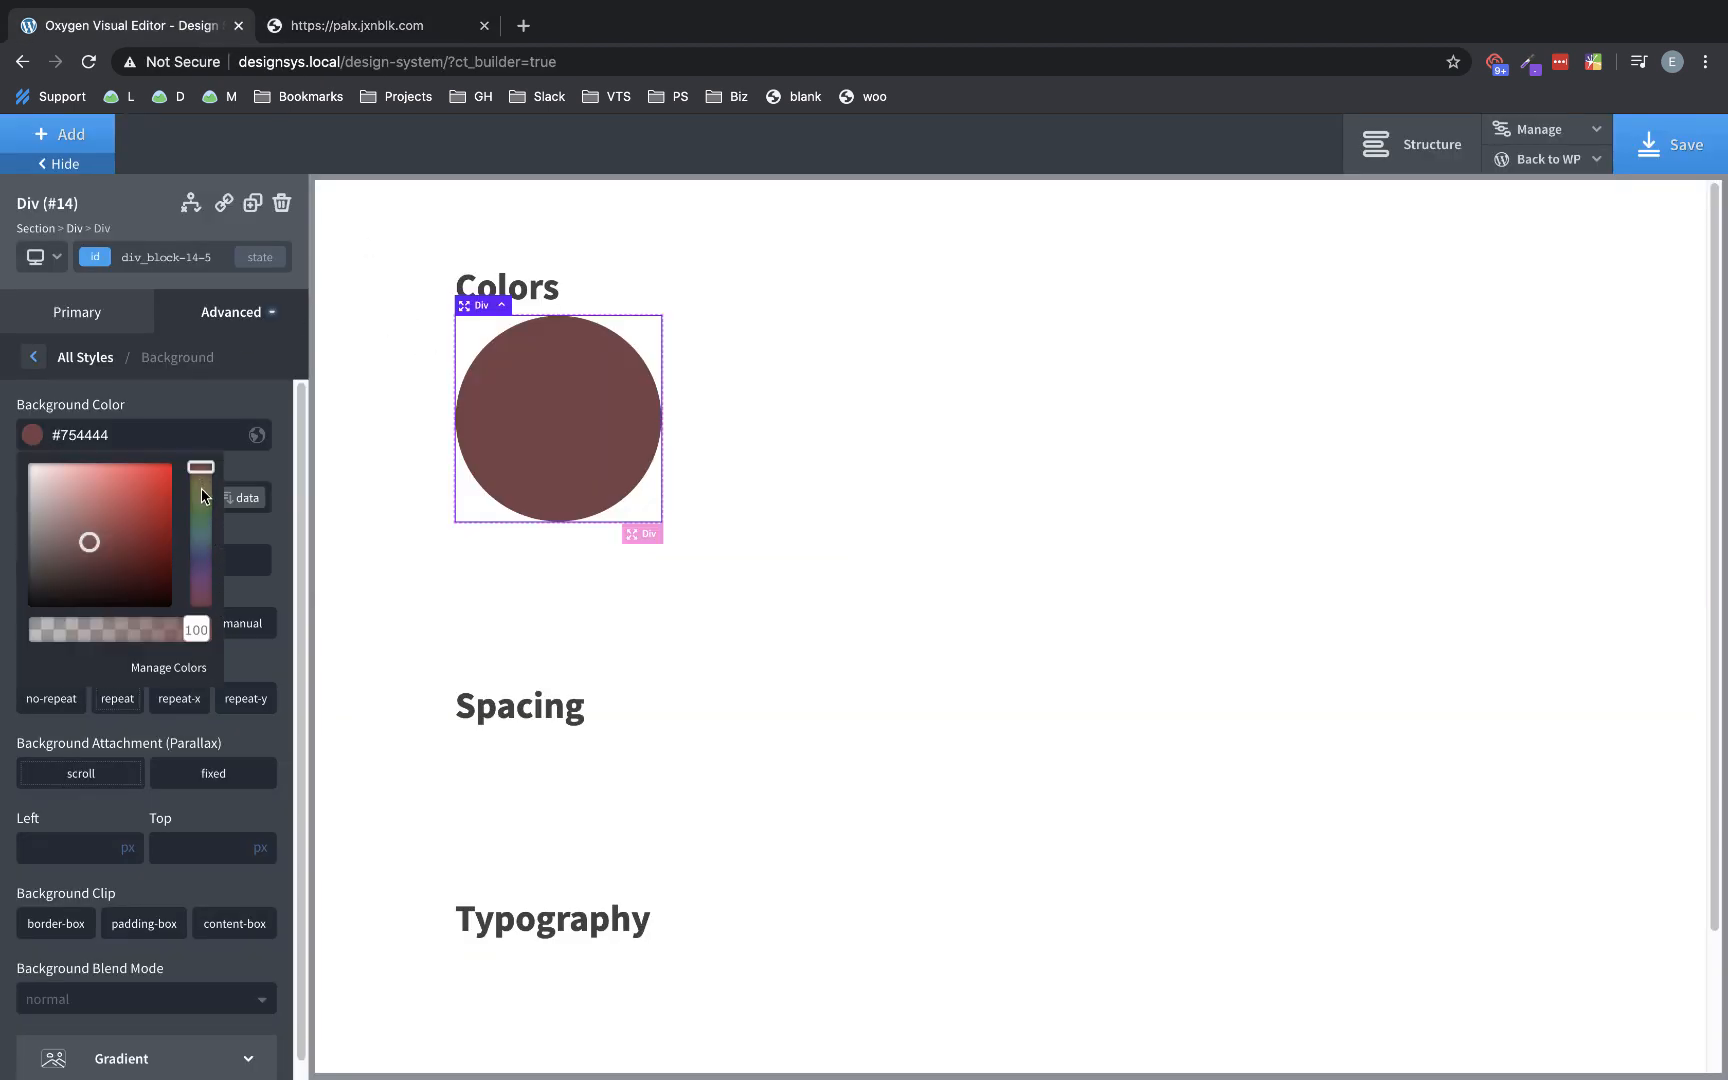
{"action": "left_click_drag", "start_coordinate": [203, 490], "coordinate": [116, 484]}
{"action": "left_click_drag", "start_coordinate": [197, 568], "coordinate": [215, 601]}
{"action": "left_click", "coordinate": [120, 418]}
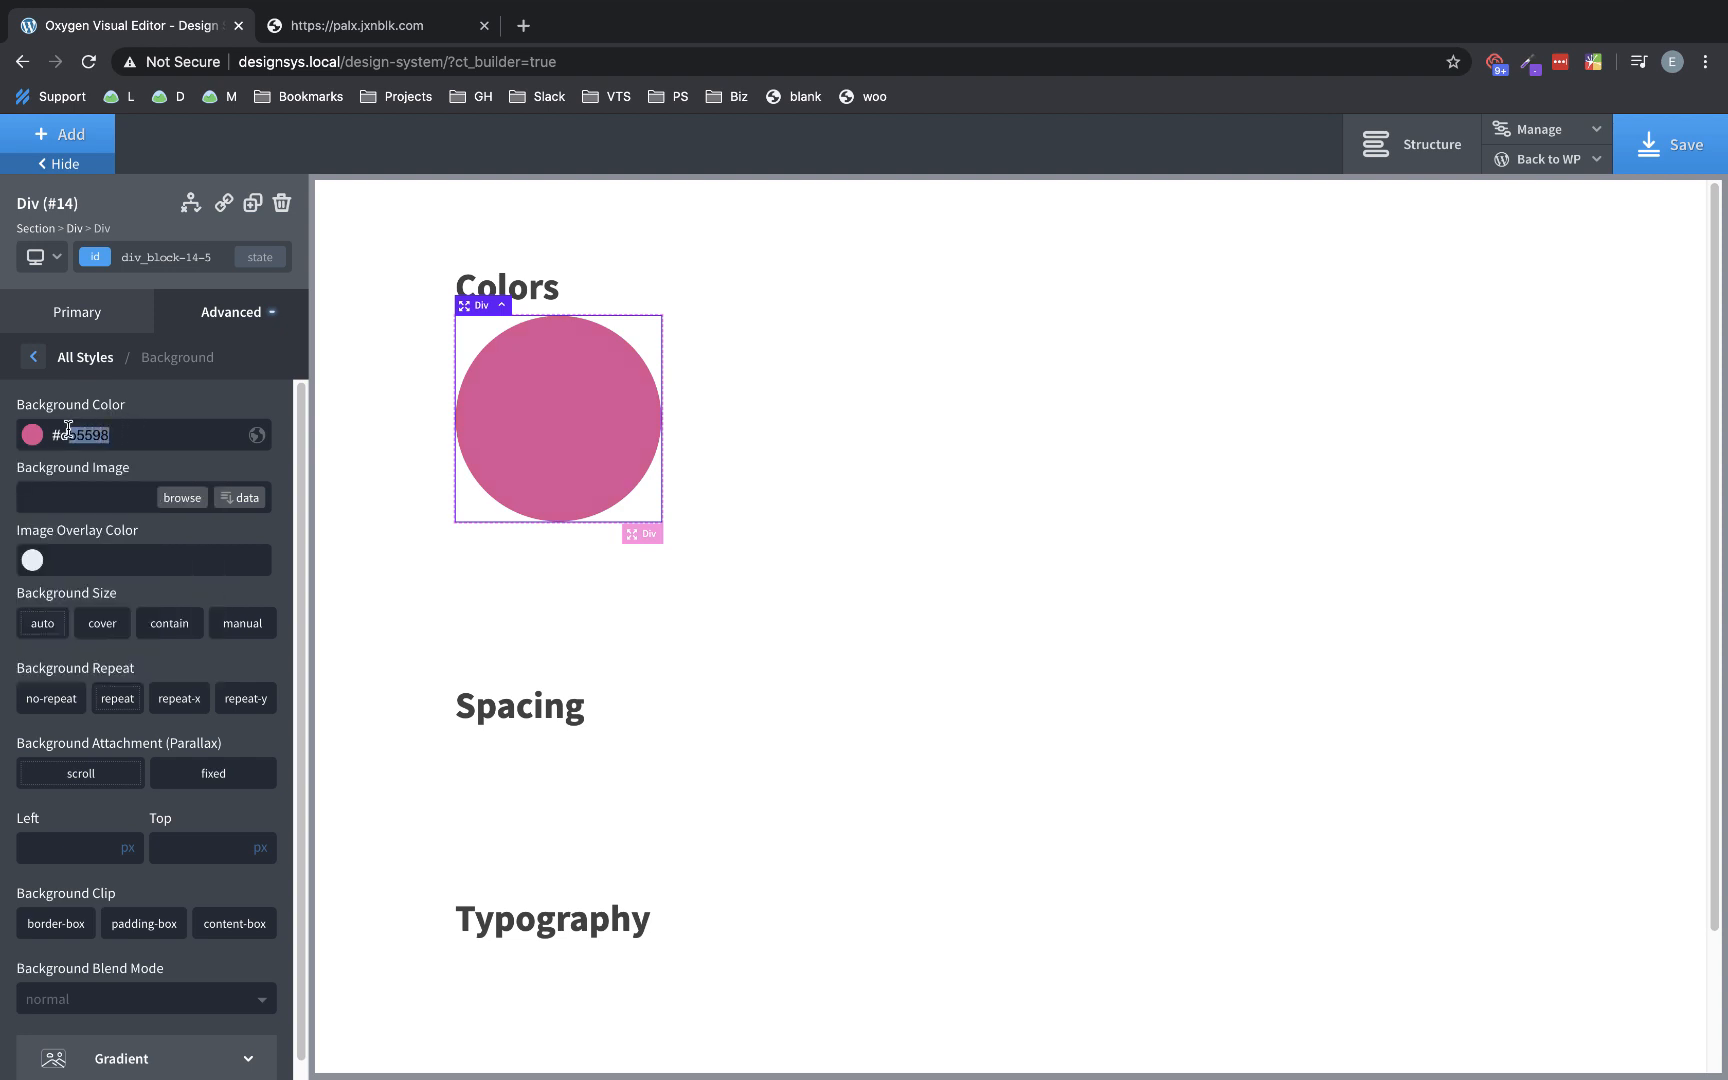
- Copy the circle's hex color #db5598 into the Palx generator as base color and update the palettes
{"action": "left_click_drag", "start_coordinate": [137, 436], "coordinate": [57, 432]}
{"action": "key", "text": "ctrl+c"}
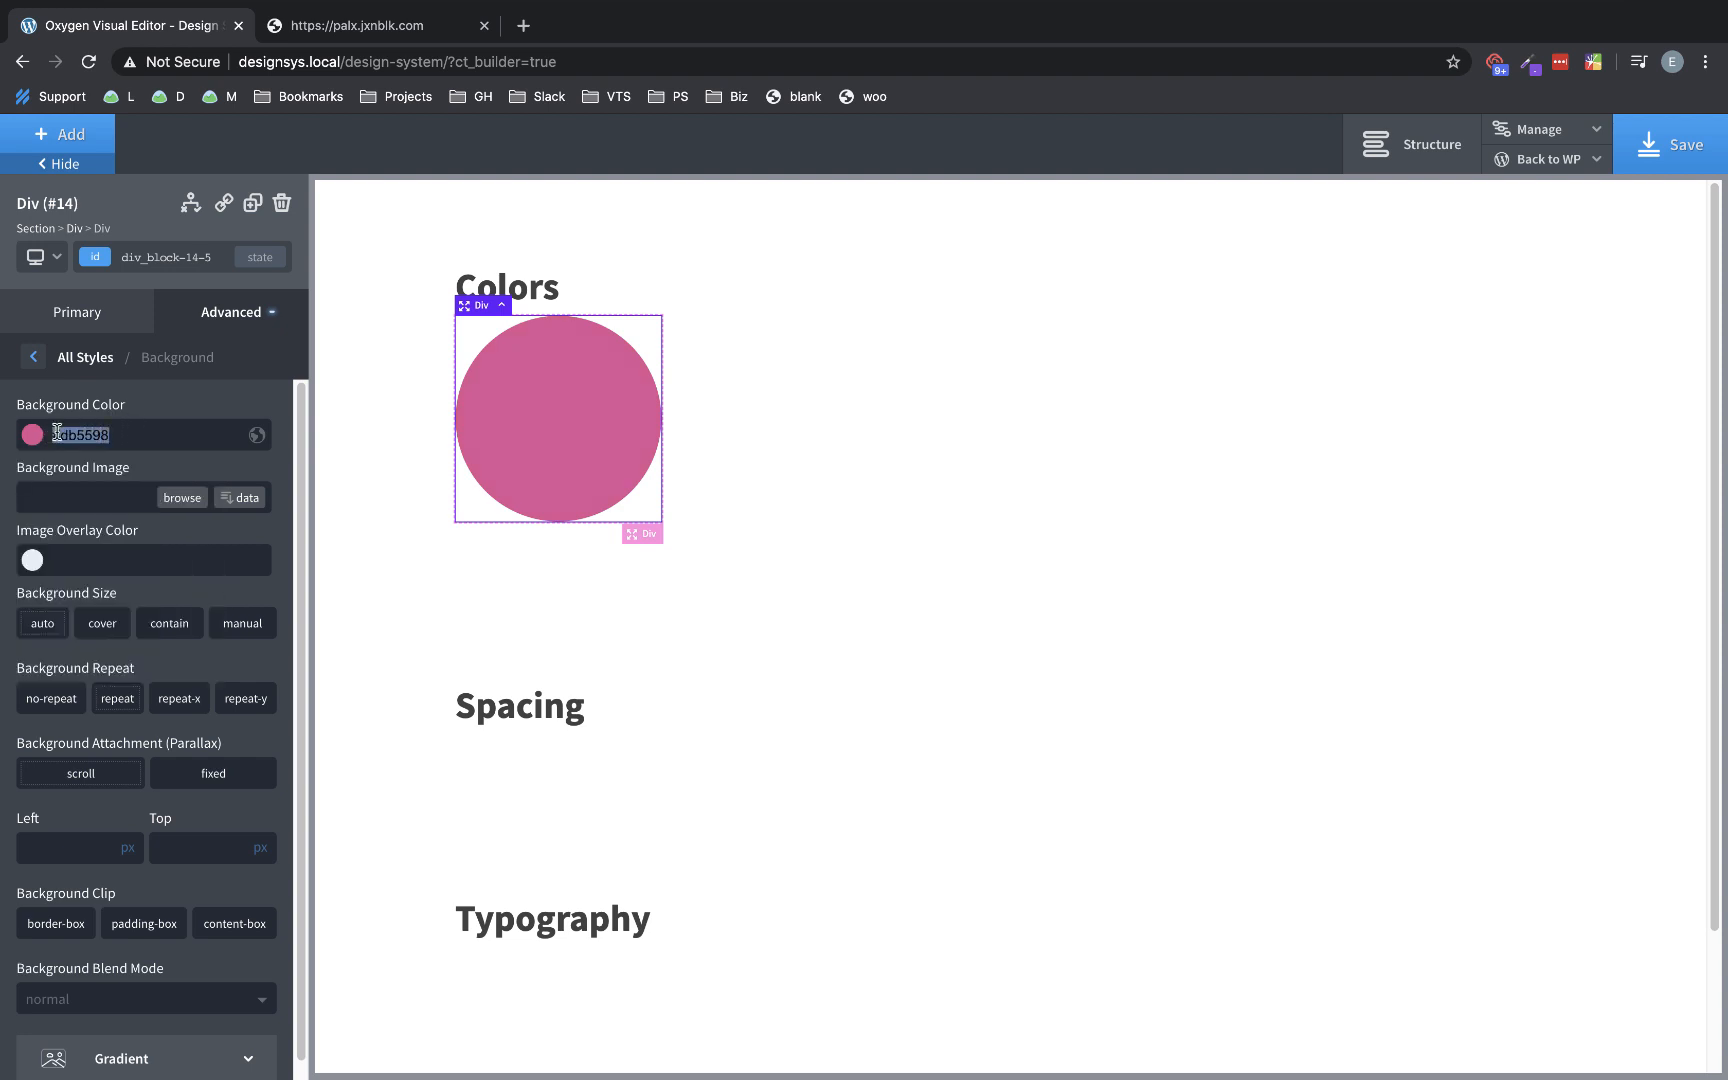
{"action": "left_click", "coordinate": [366, 27]}
{"action": "triple_click", "coordinate": [432, 362]}
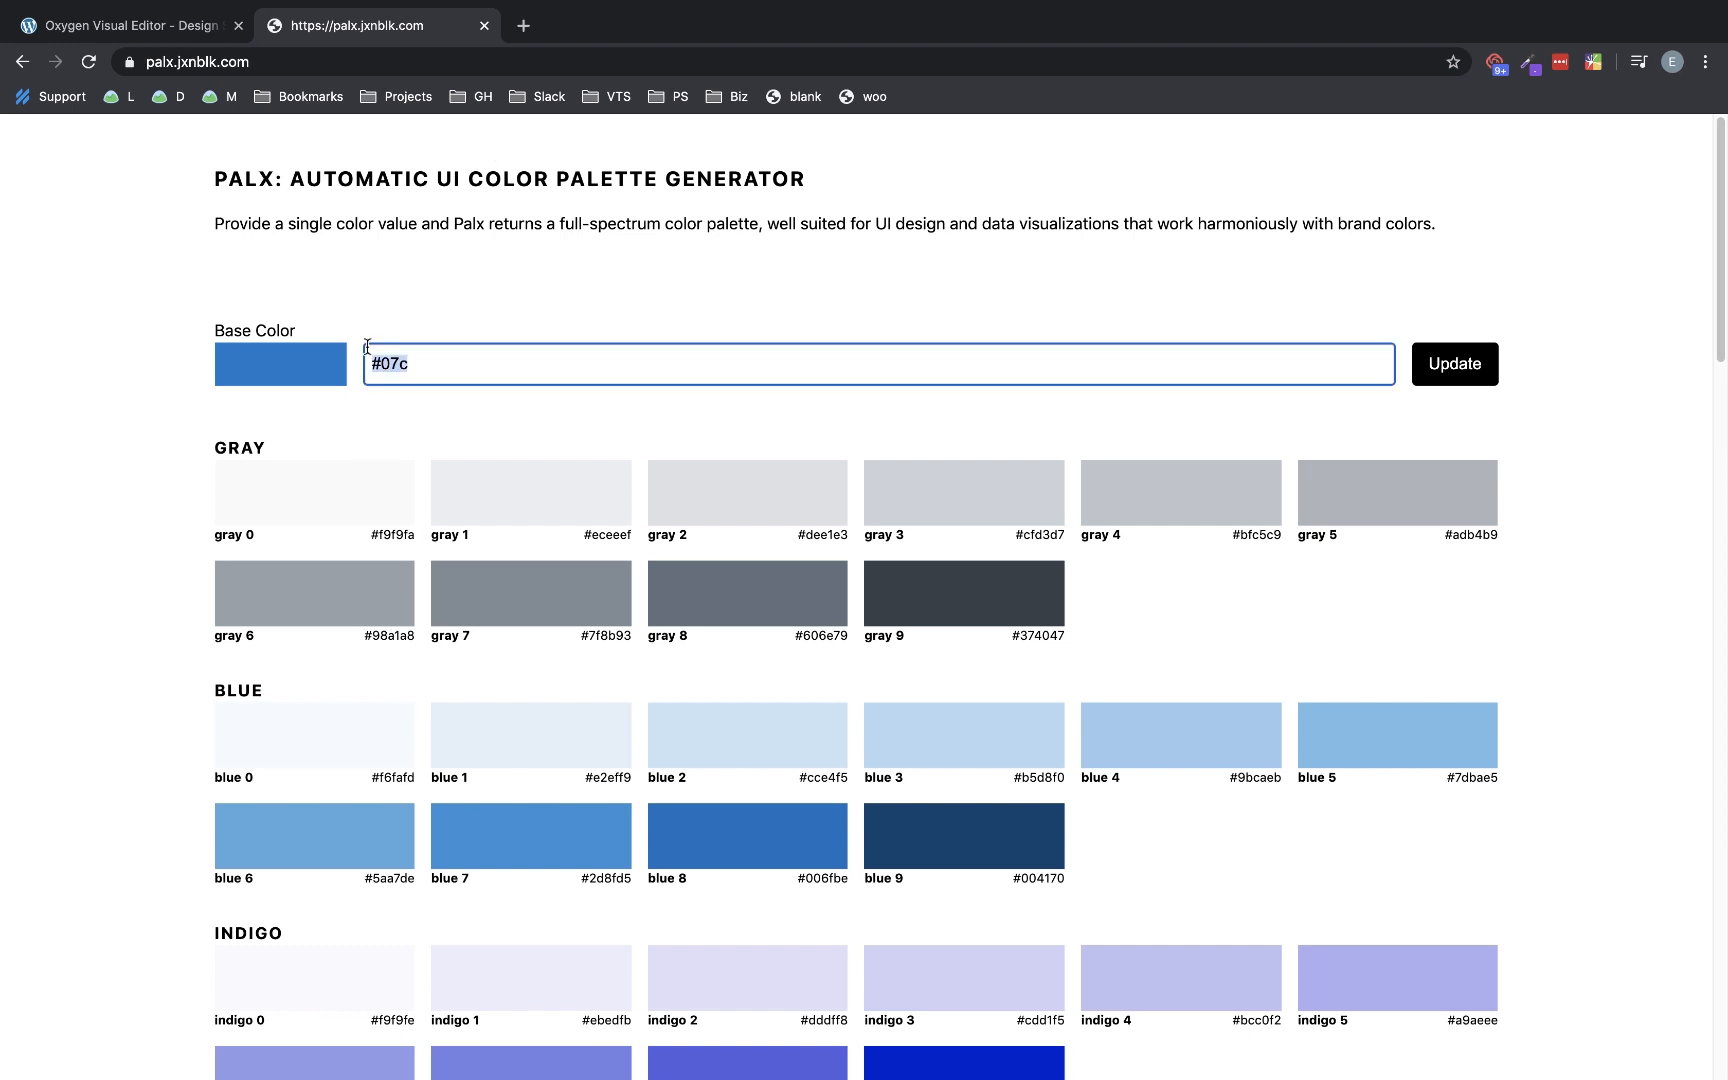
{"action": "key", "text": "ctrl+v"}
{"action": "left_click", "coordinate": [1493, 373]}
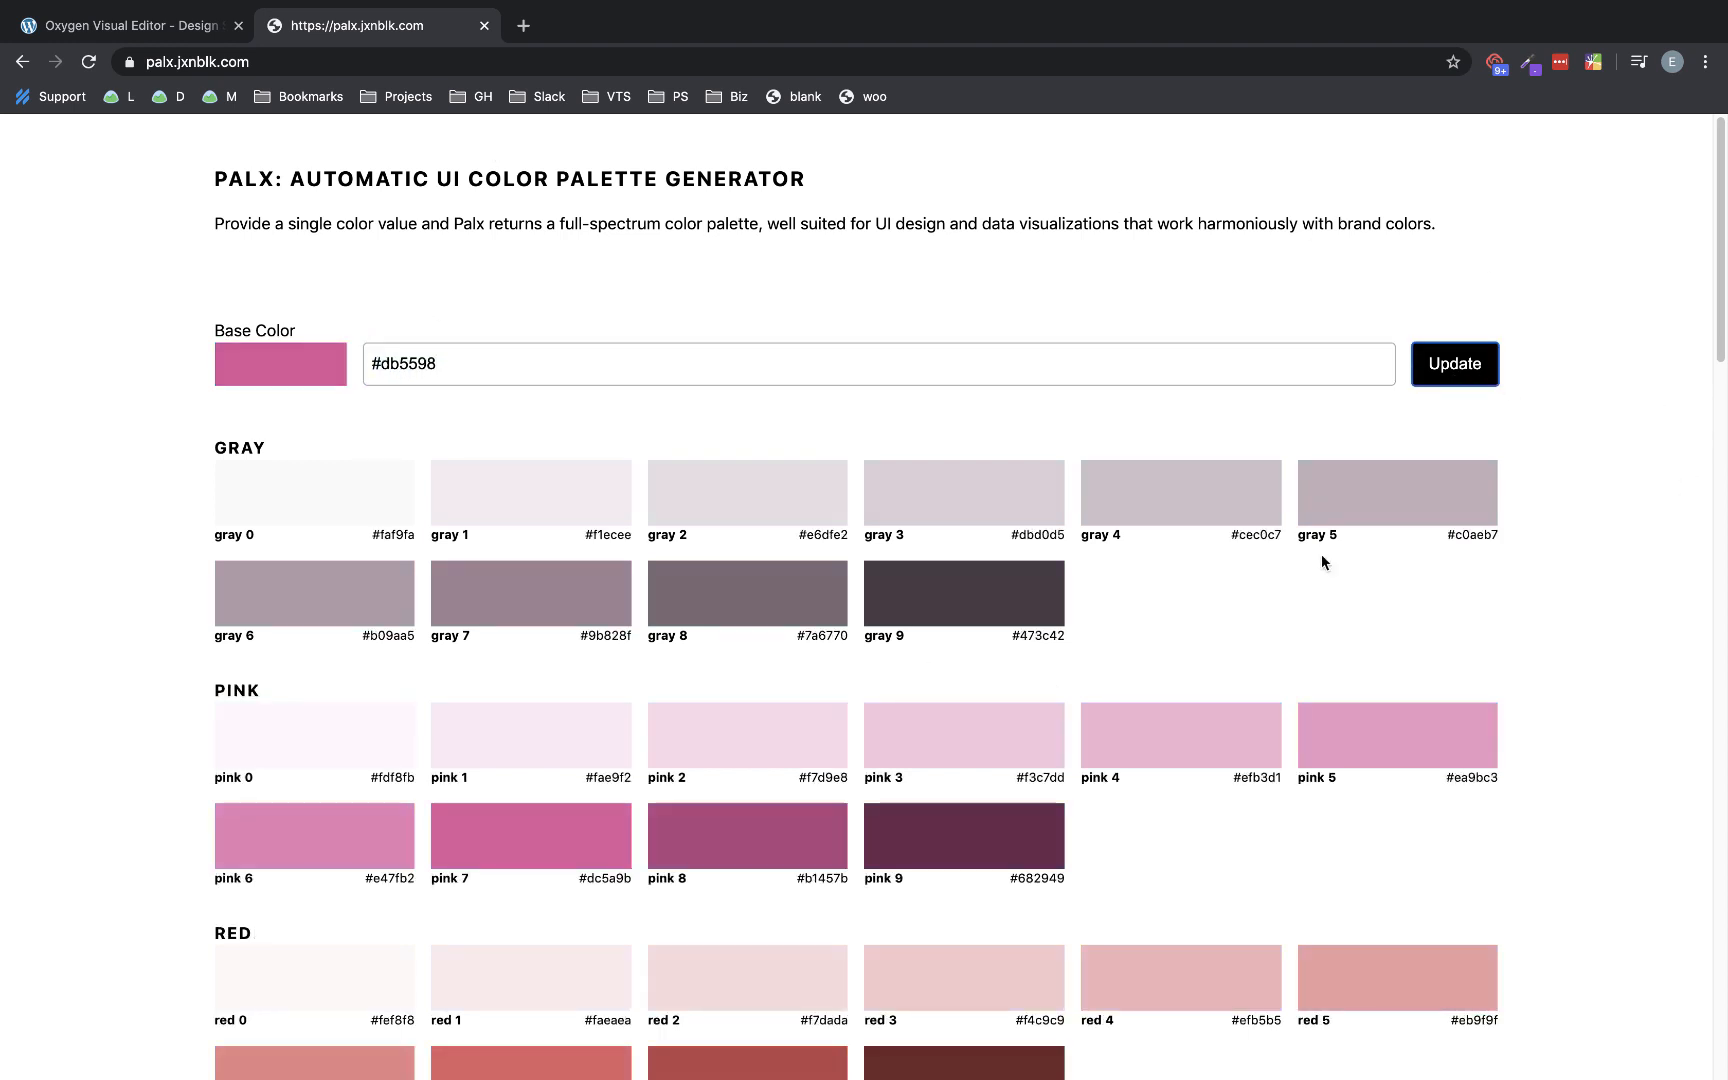
{"action": "scroll", "coordinate": [1199, 773], "scroll_direction": "down", "scroll_amount": 1}
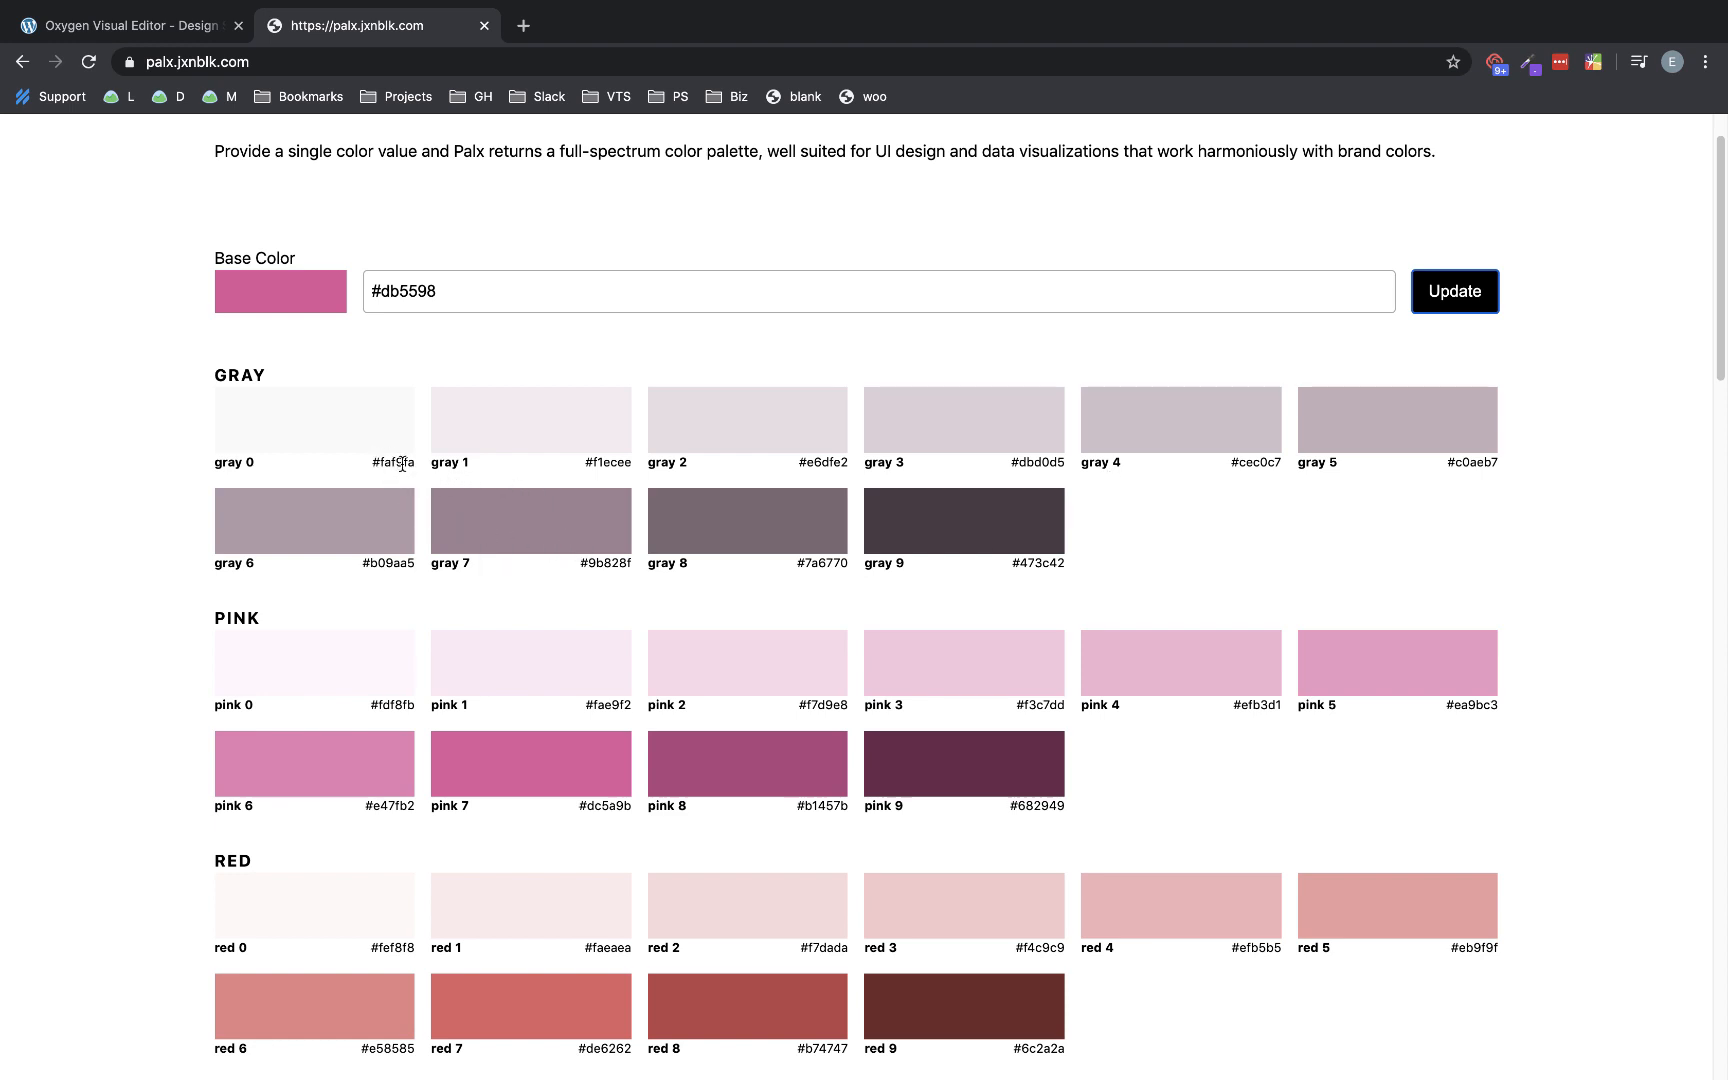
- Return to the Oxygen editor and open the Global Colors set in the global style settings
{"action": "left_click", "coordinate": [143, 31]}
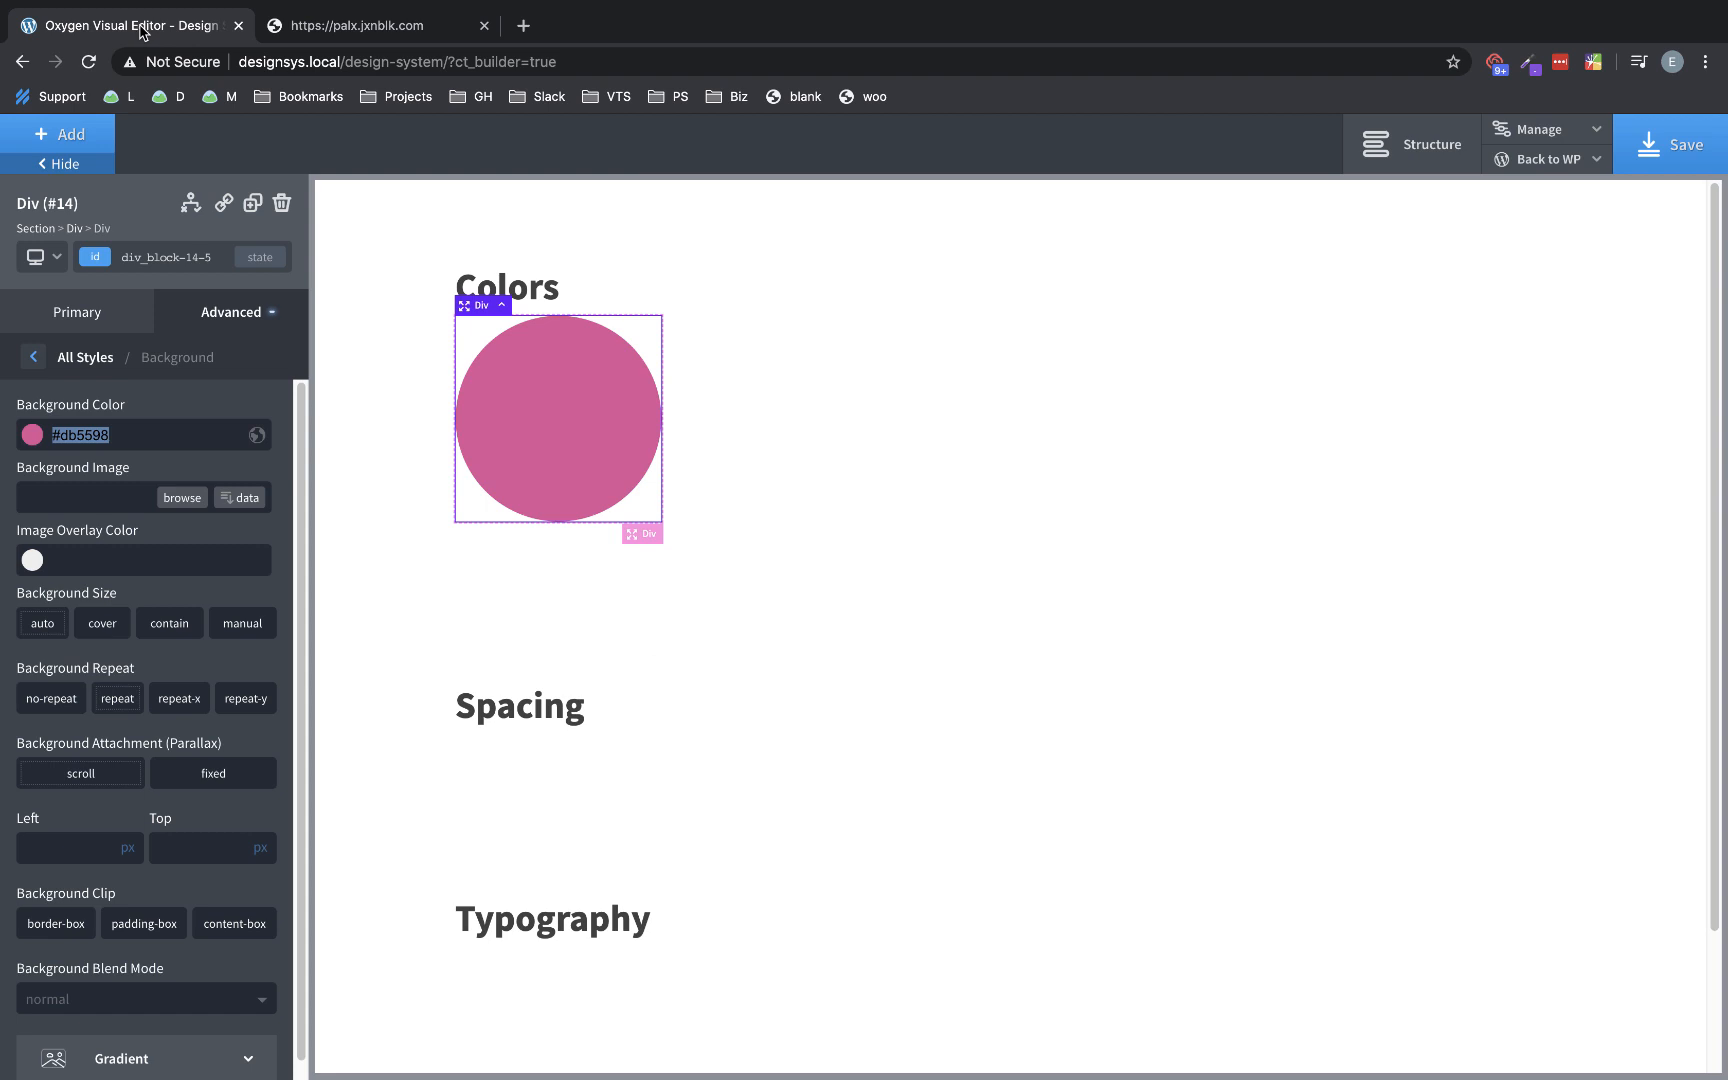
{"action": "left_click", "coordinate": [1569, 139]}
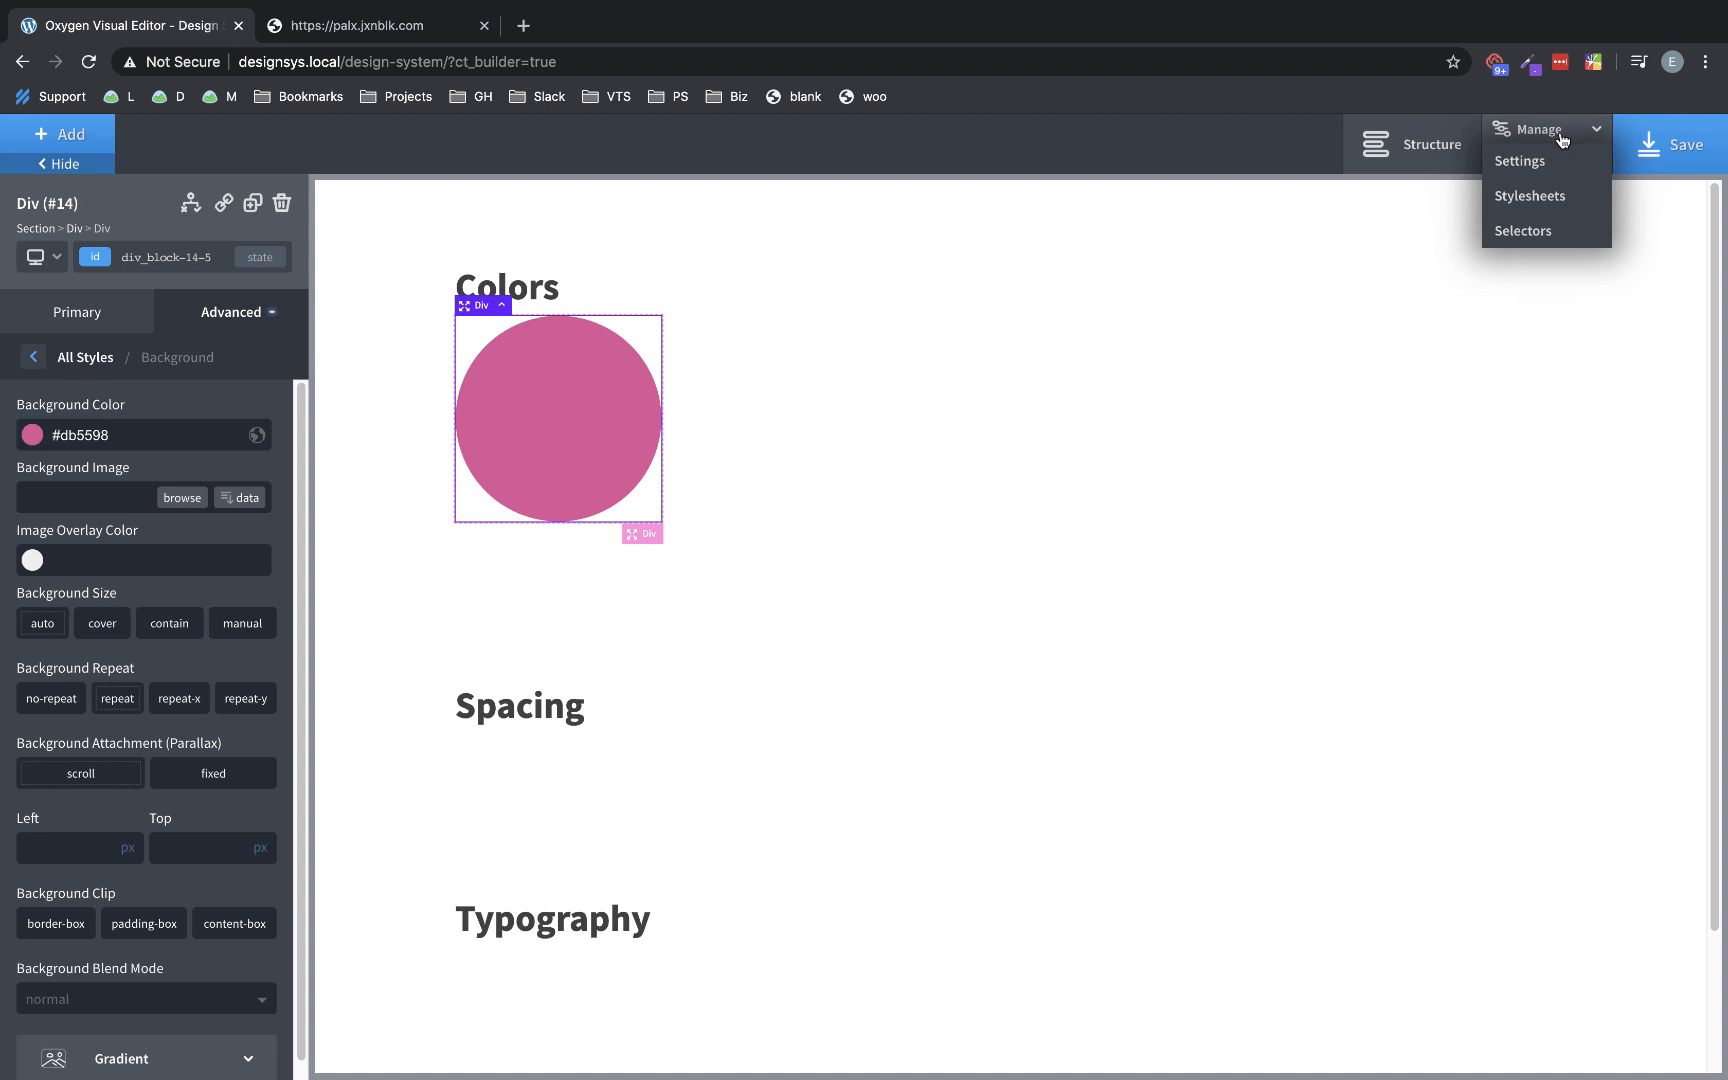
{"action": "left_click", "coordinate": [1540, 162]}
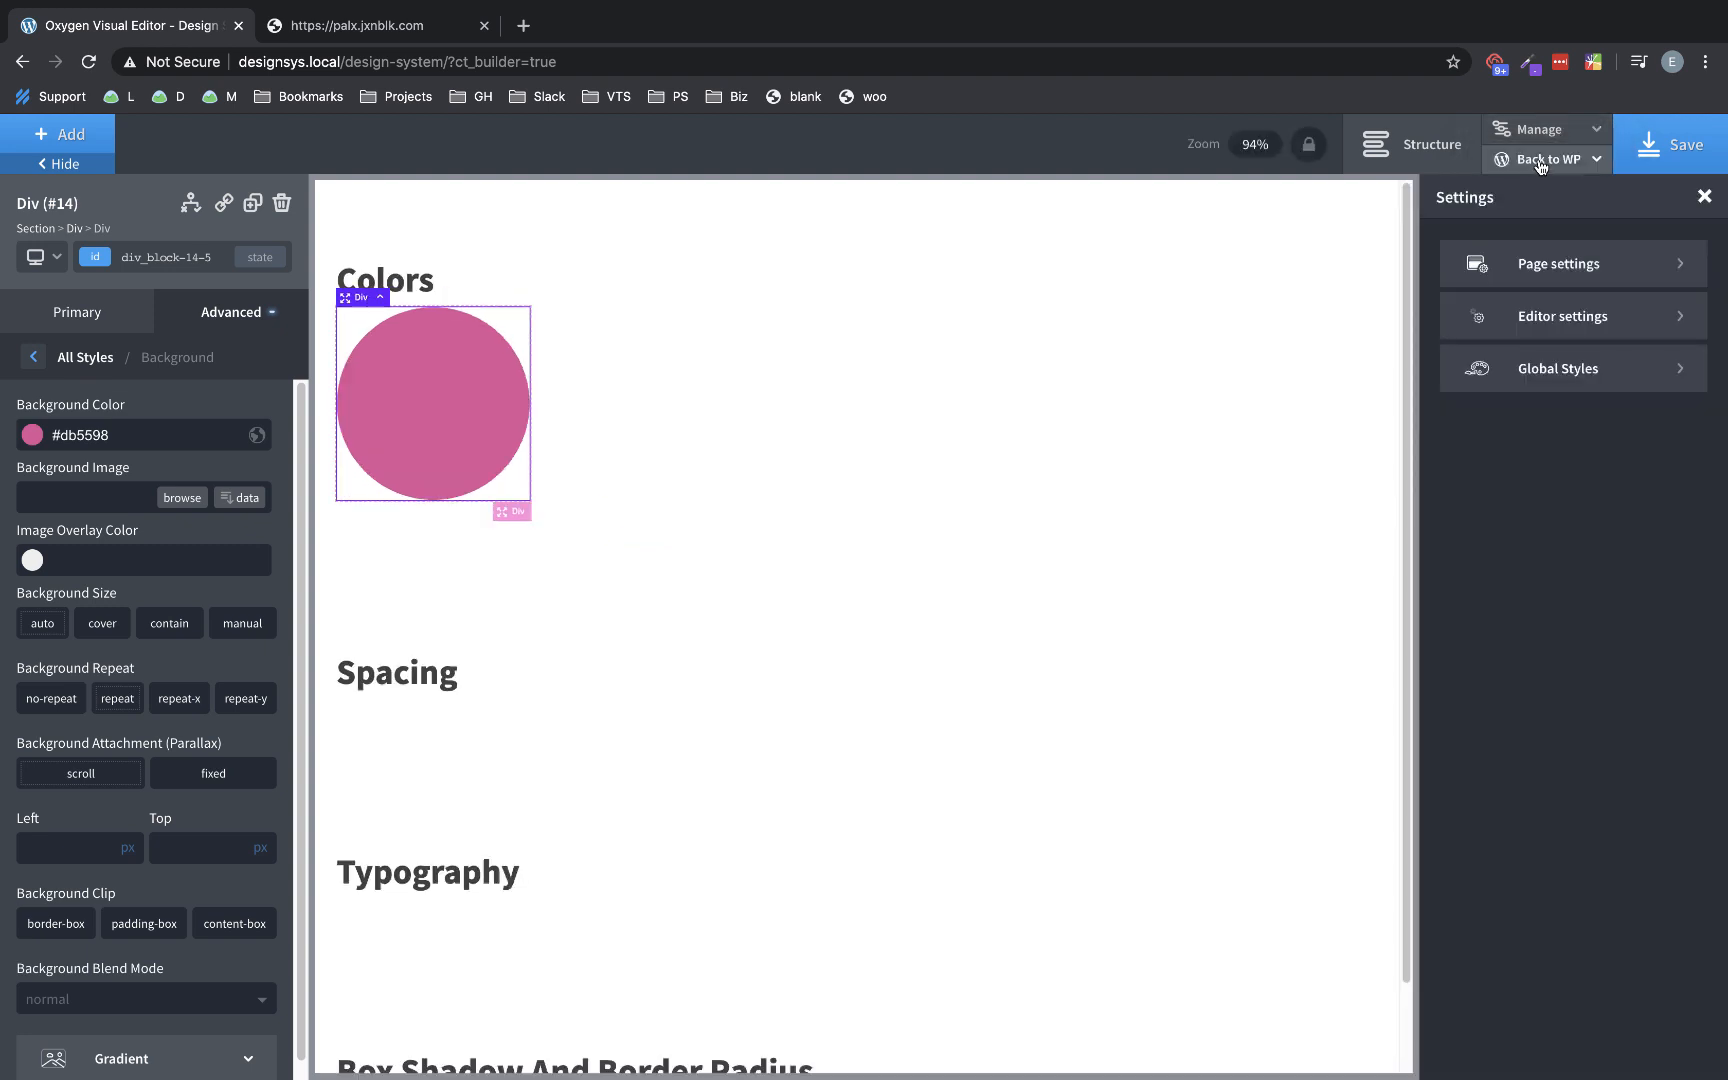
{"action": "left_click", "coordinate": [1545, 355]}
{"action": "left_click", "coordinate": [1547, 321]}
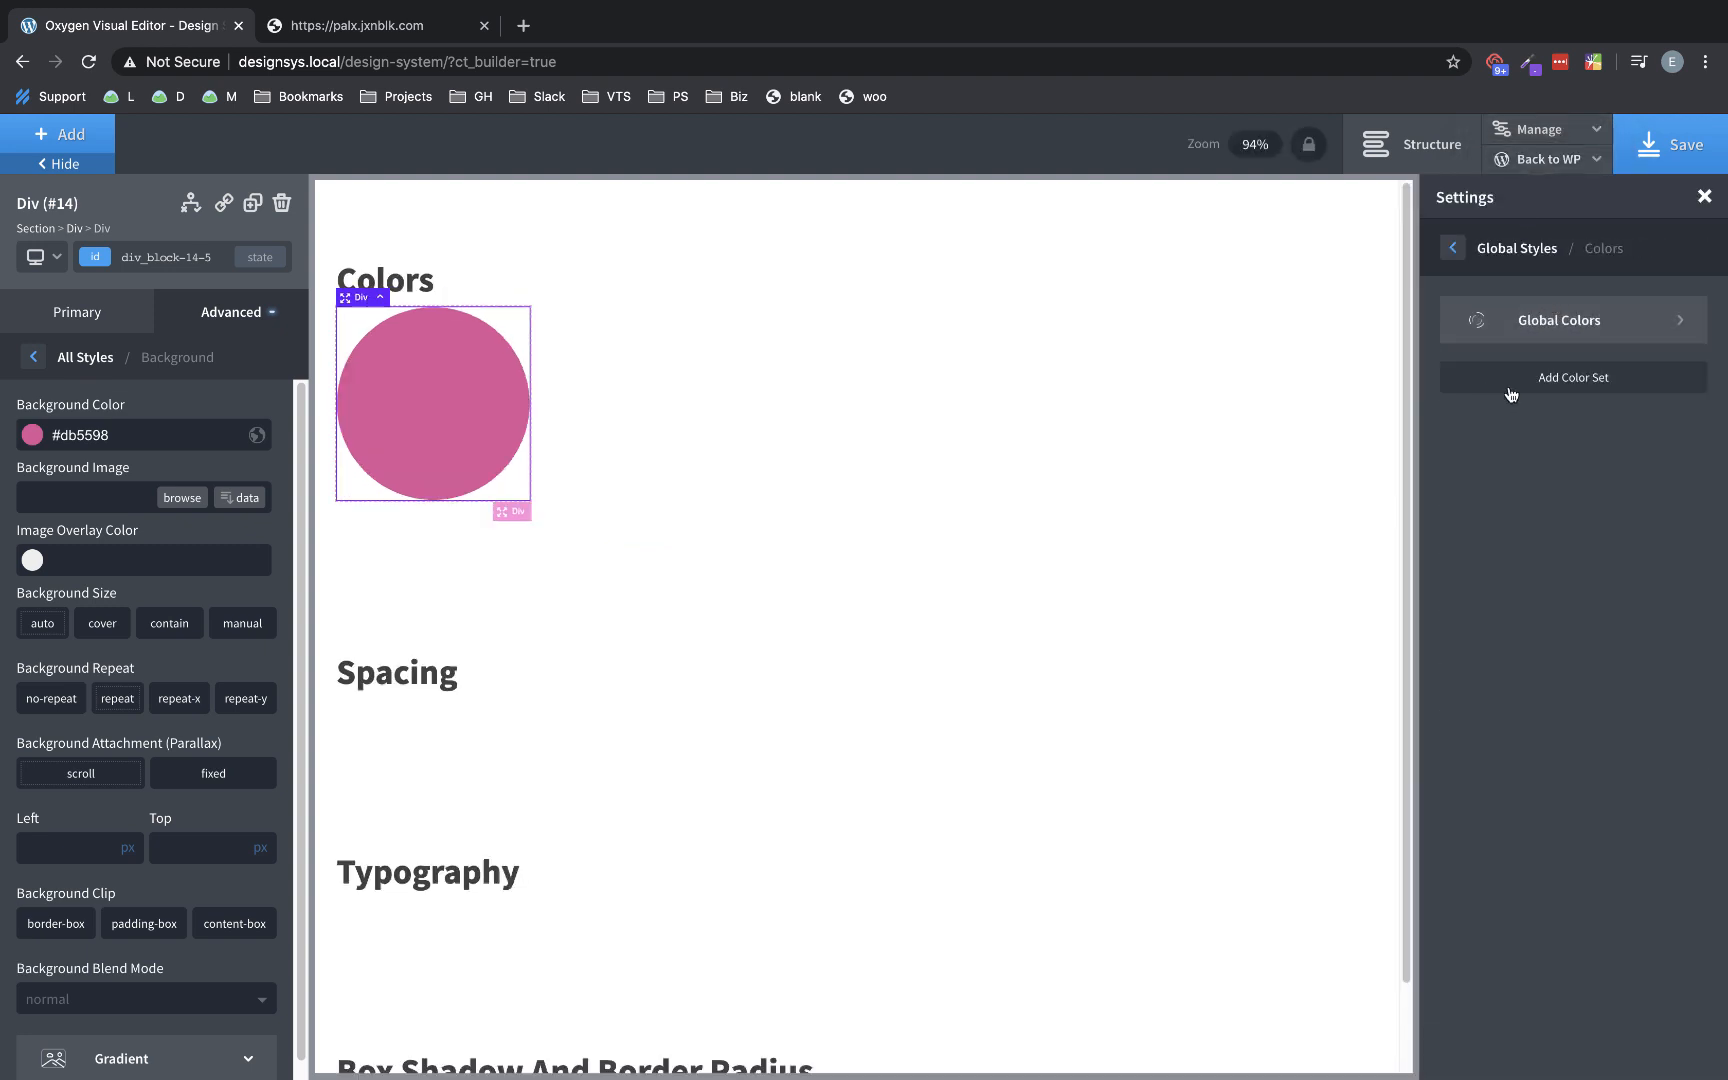
{"action": "left_click", "coordinate": [1565, 321]}
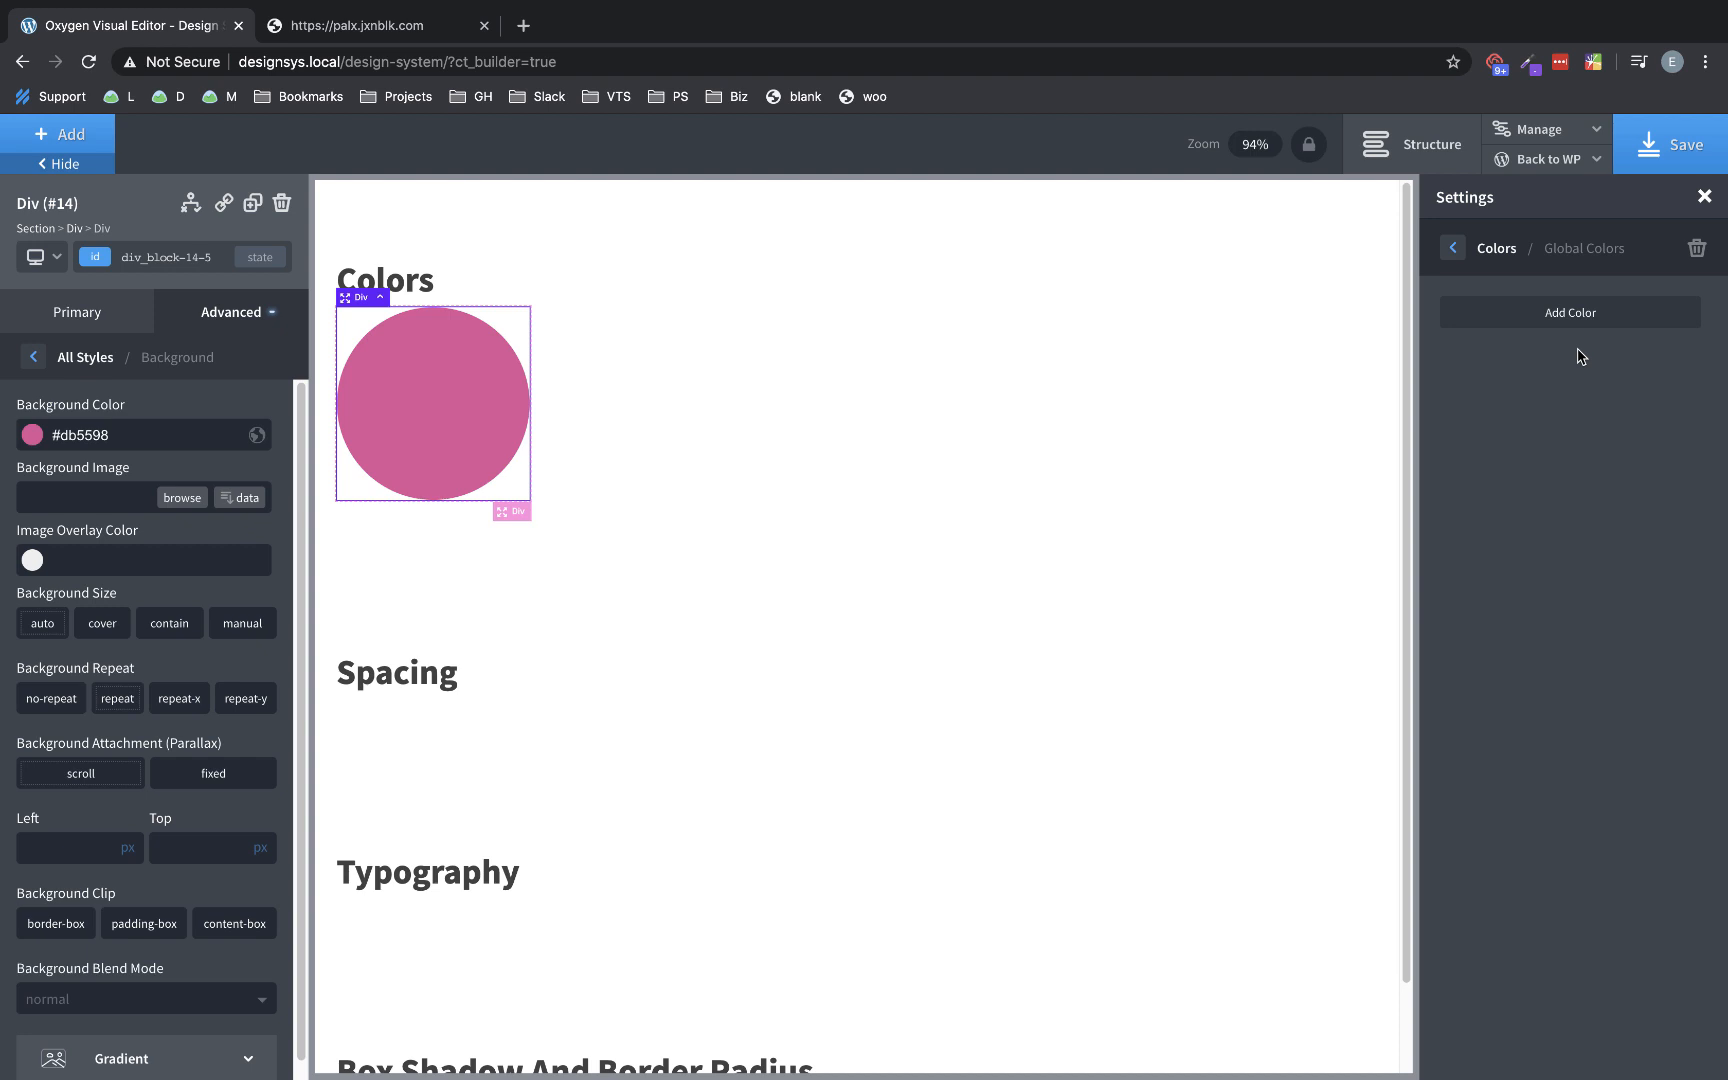
- Copy the gray 9 hex value from Palx and add it in Oxygen as global color DarkGray, #473c42
{"action": "left_click", "coordinate": [370, 25]}
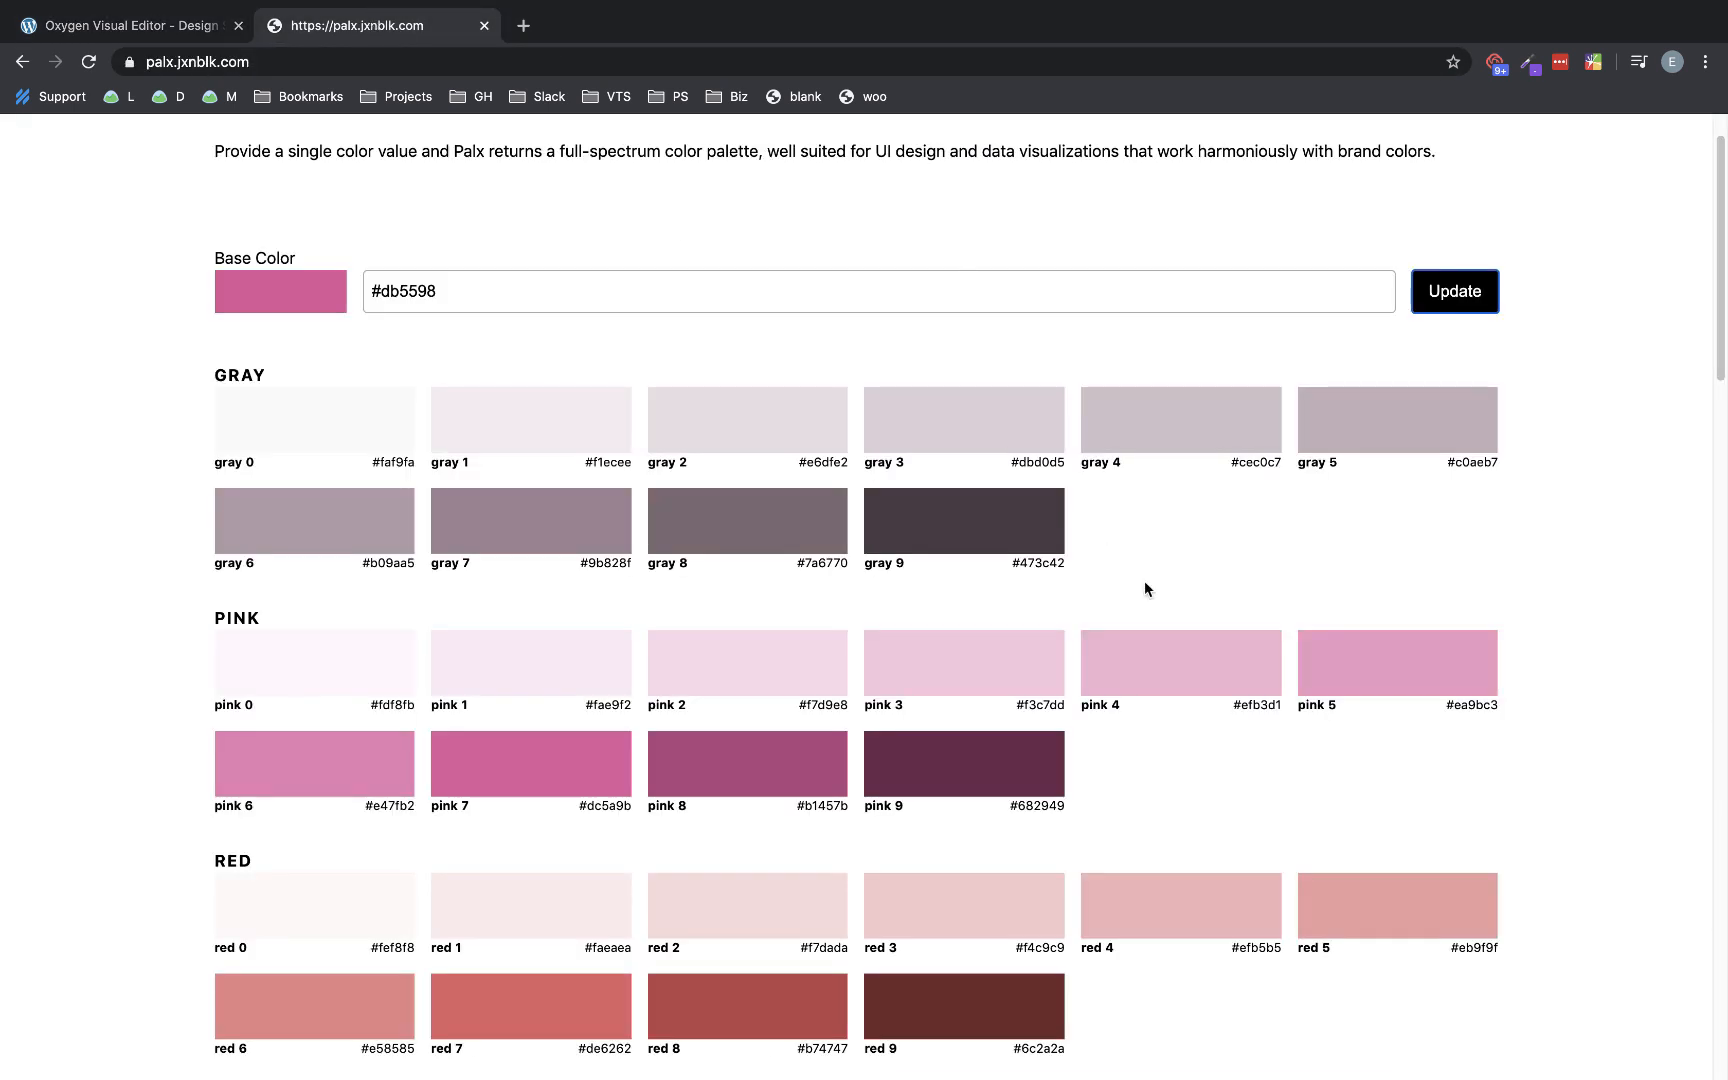
{"action": "left_click_drag", "start_coordinate": [1068, 558], "coordinate": [1012, 566]}
{"action": "key", "text": "super+c"}
{"action": "left_click", "coordinate": [147, 25]}
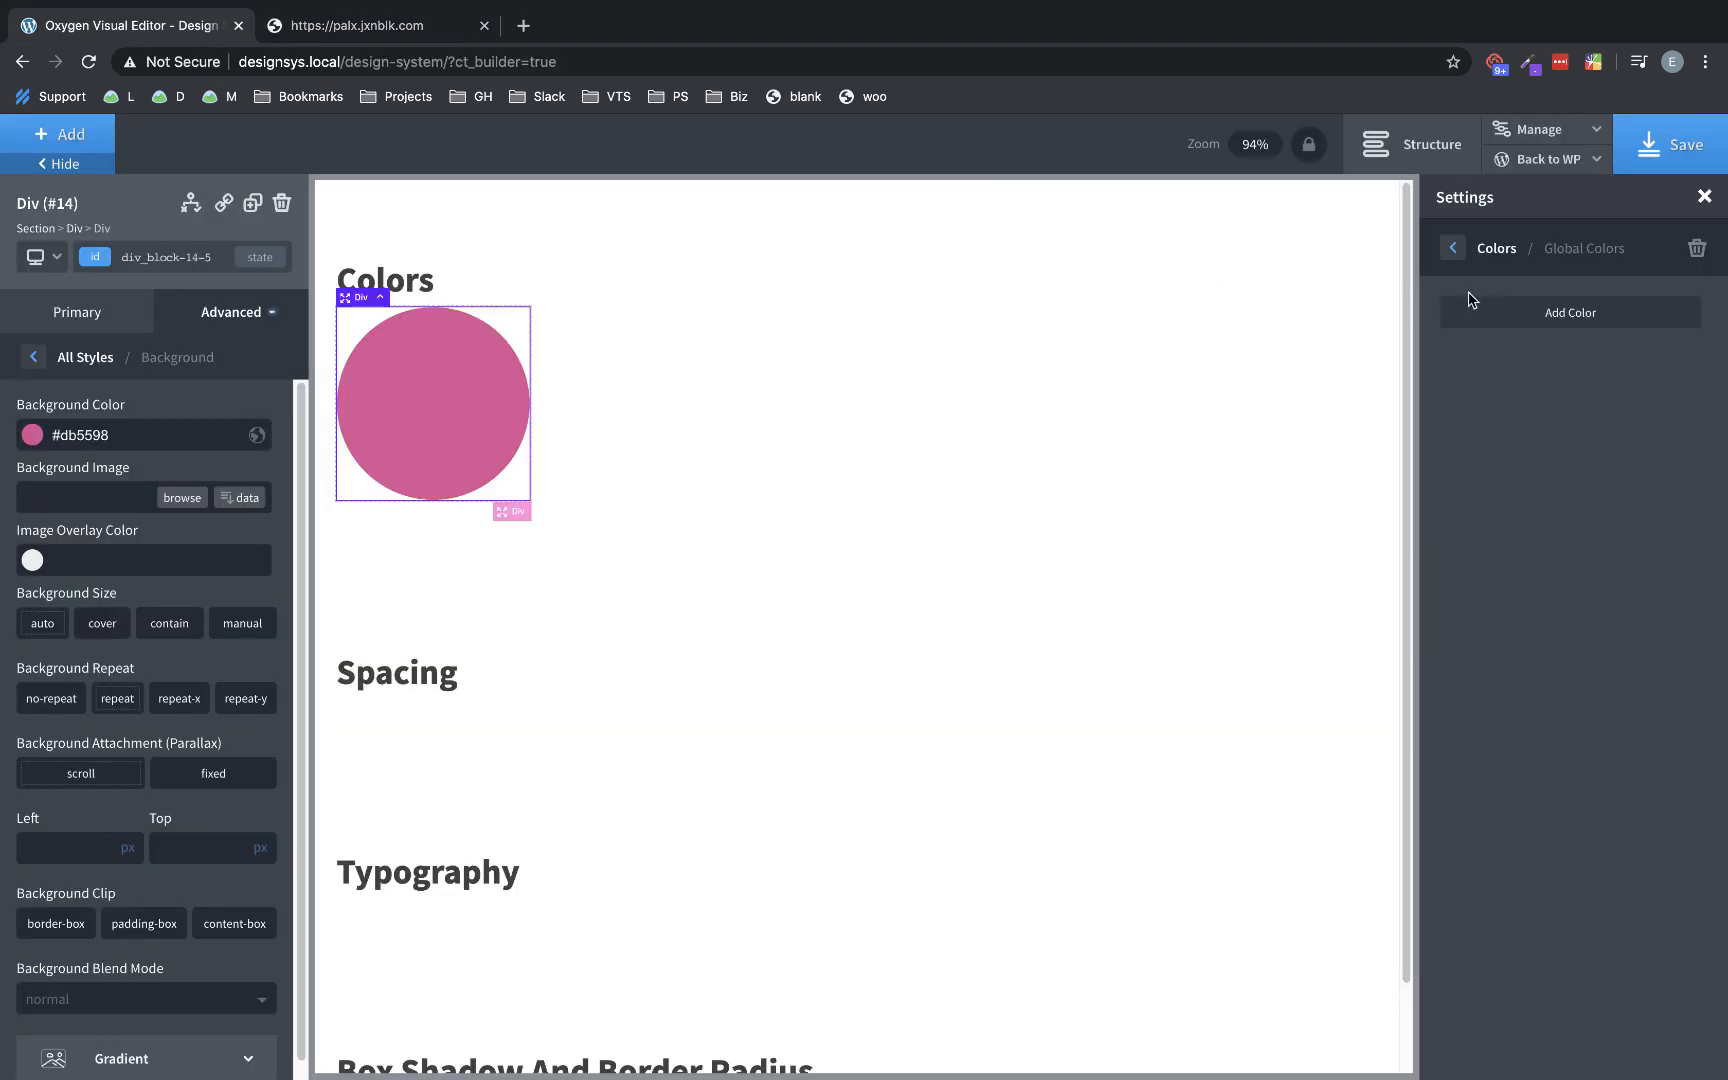
{"action": "left_click", "coordinate": [1500, 315]}
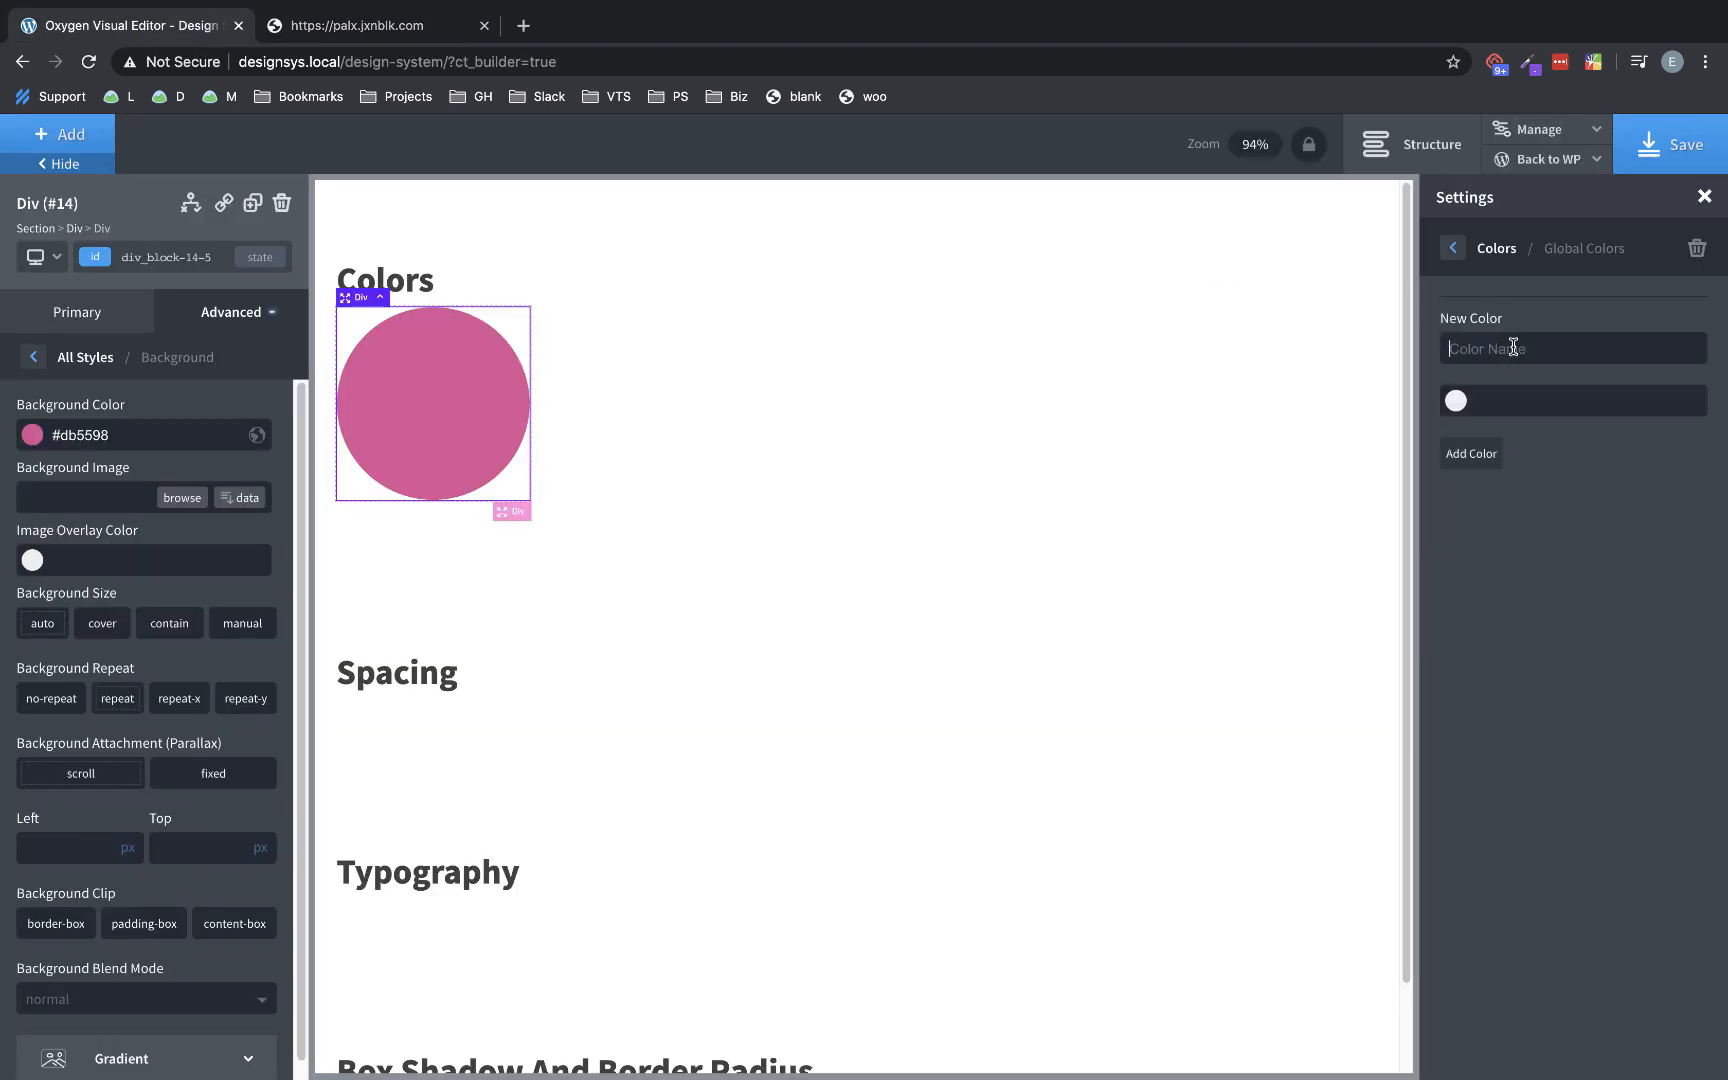
{"action": "type", "text": "DarkGray"}
{"action": "left_click", "coordinate": [1505, 395]}
{"action": "key", "text": "super+v"}
{"action": "left_click", "coordinate": [1487, 460]}
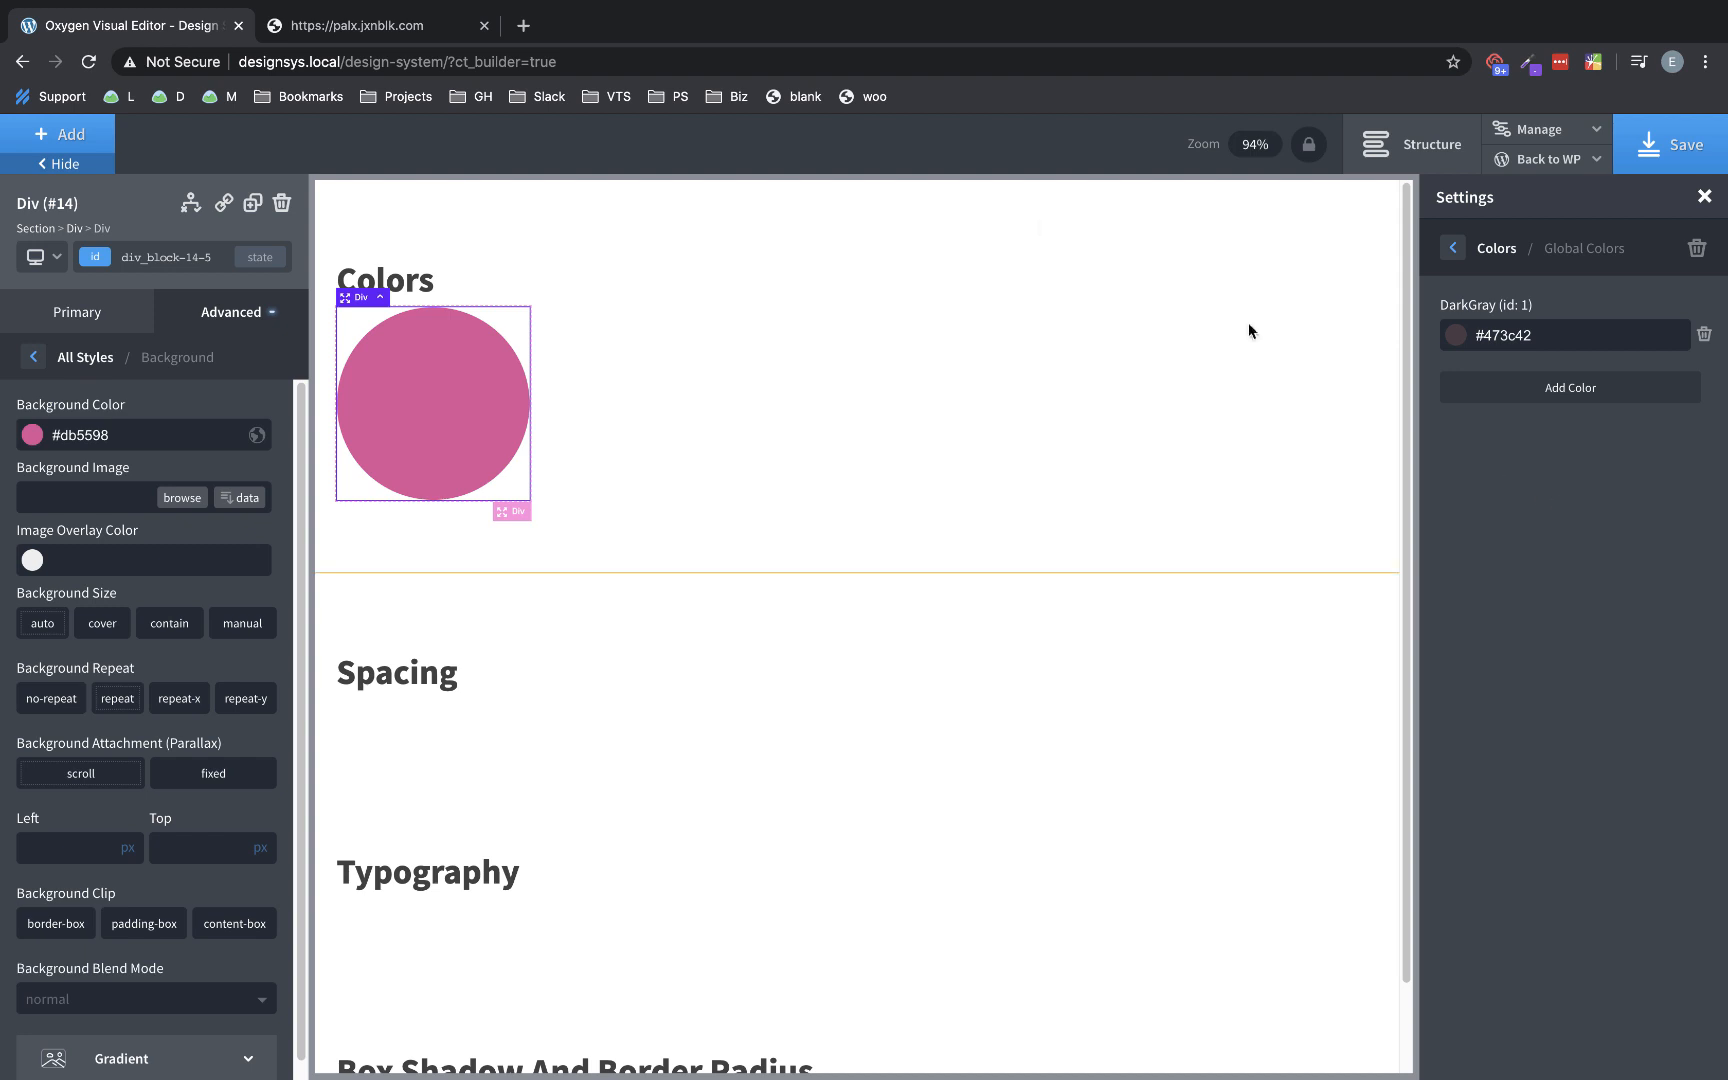
- Copy the gray 4 hex value from Palx and add it in Oxygen as global color MidGray, #cec0c7
{"action": "left_click", "coordinate": [390, 25]}
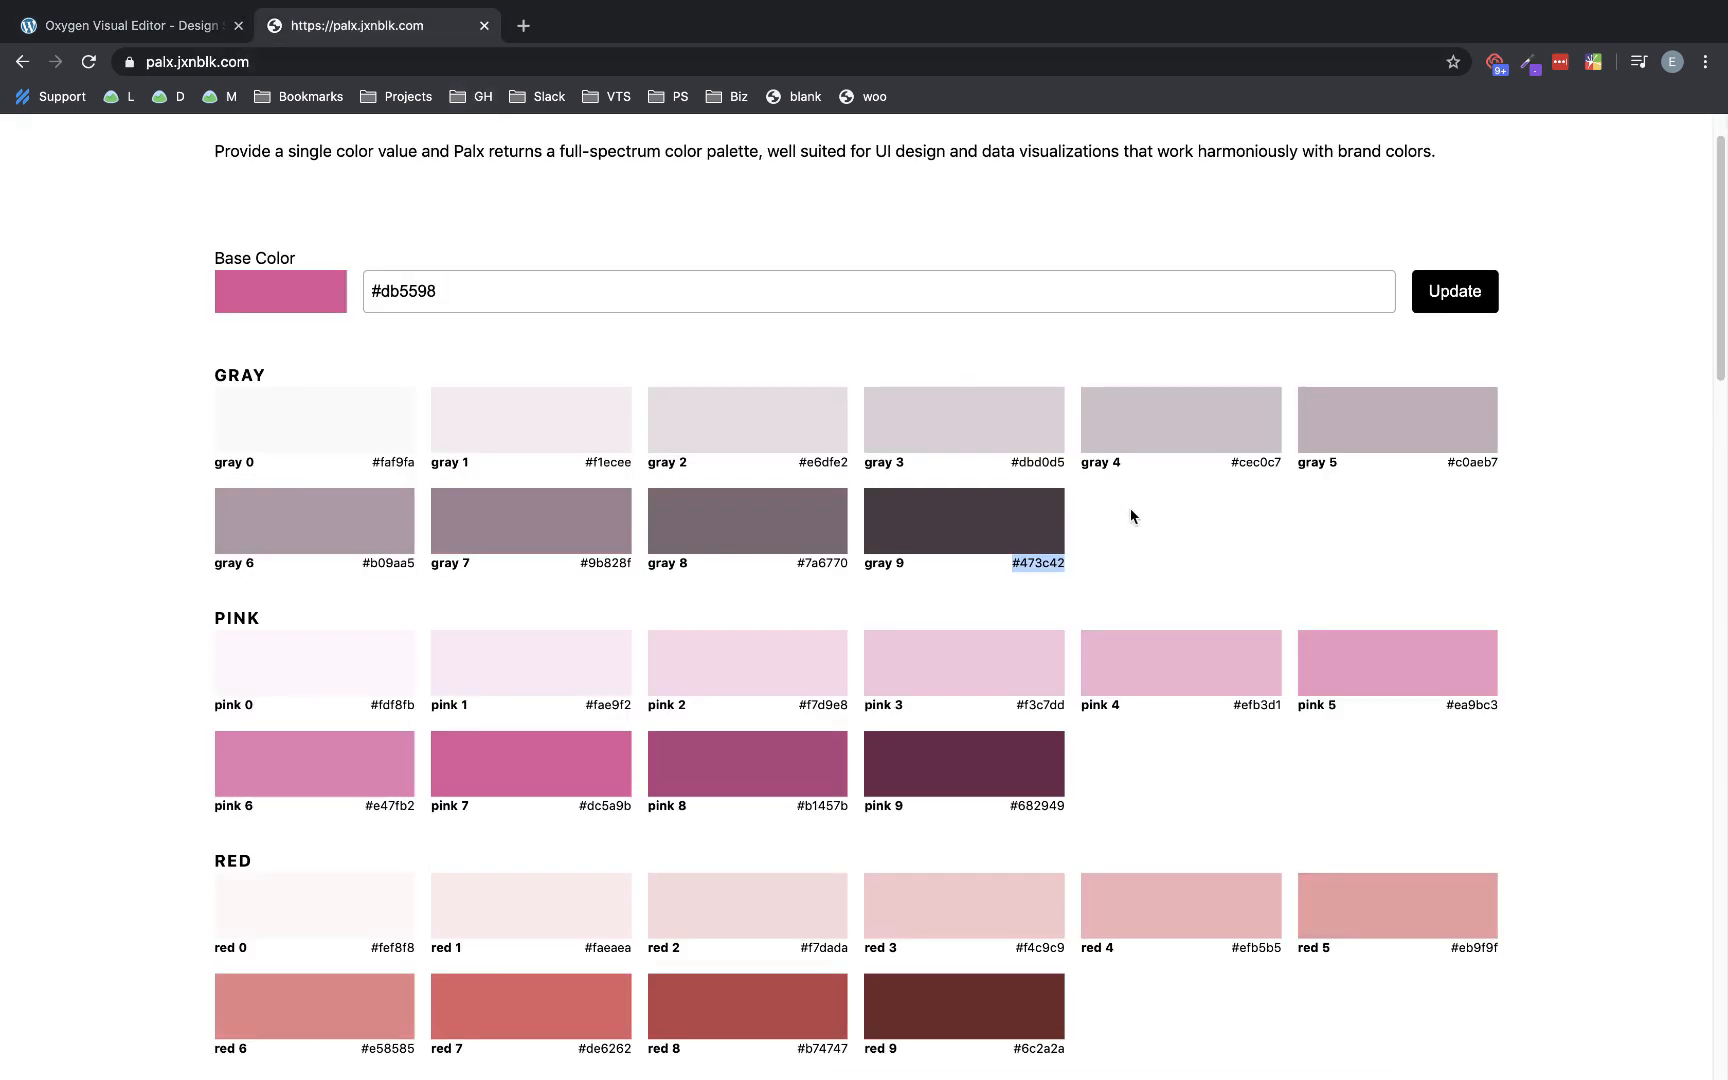
{"action": "left_click_drag", "start_coordinate": [1282, 461], "coordinate": [1231, 466]}
{"action": "key", "text": "ctrl+c"}
{"action": "left_click", "coordinate": [1276, 463]}
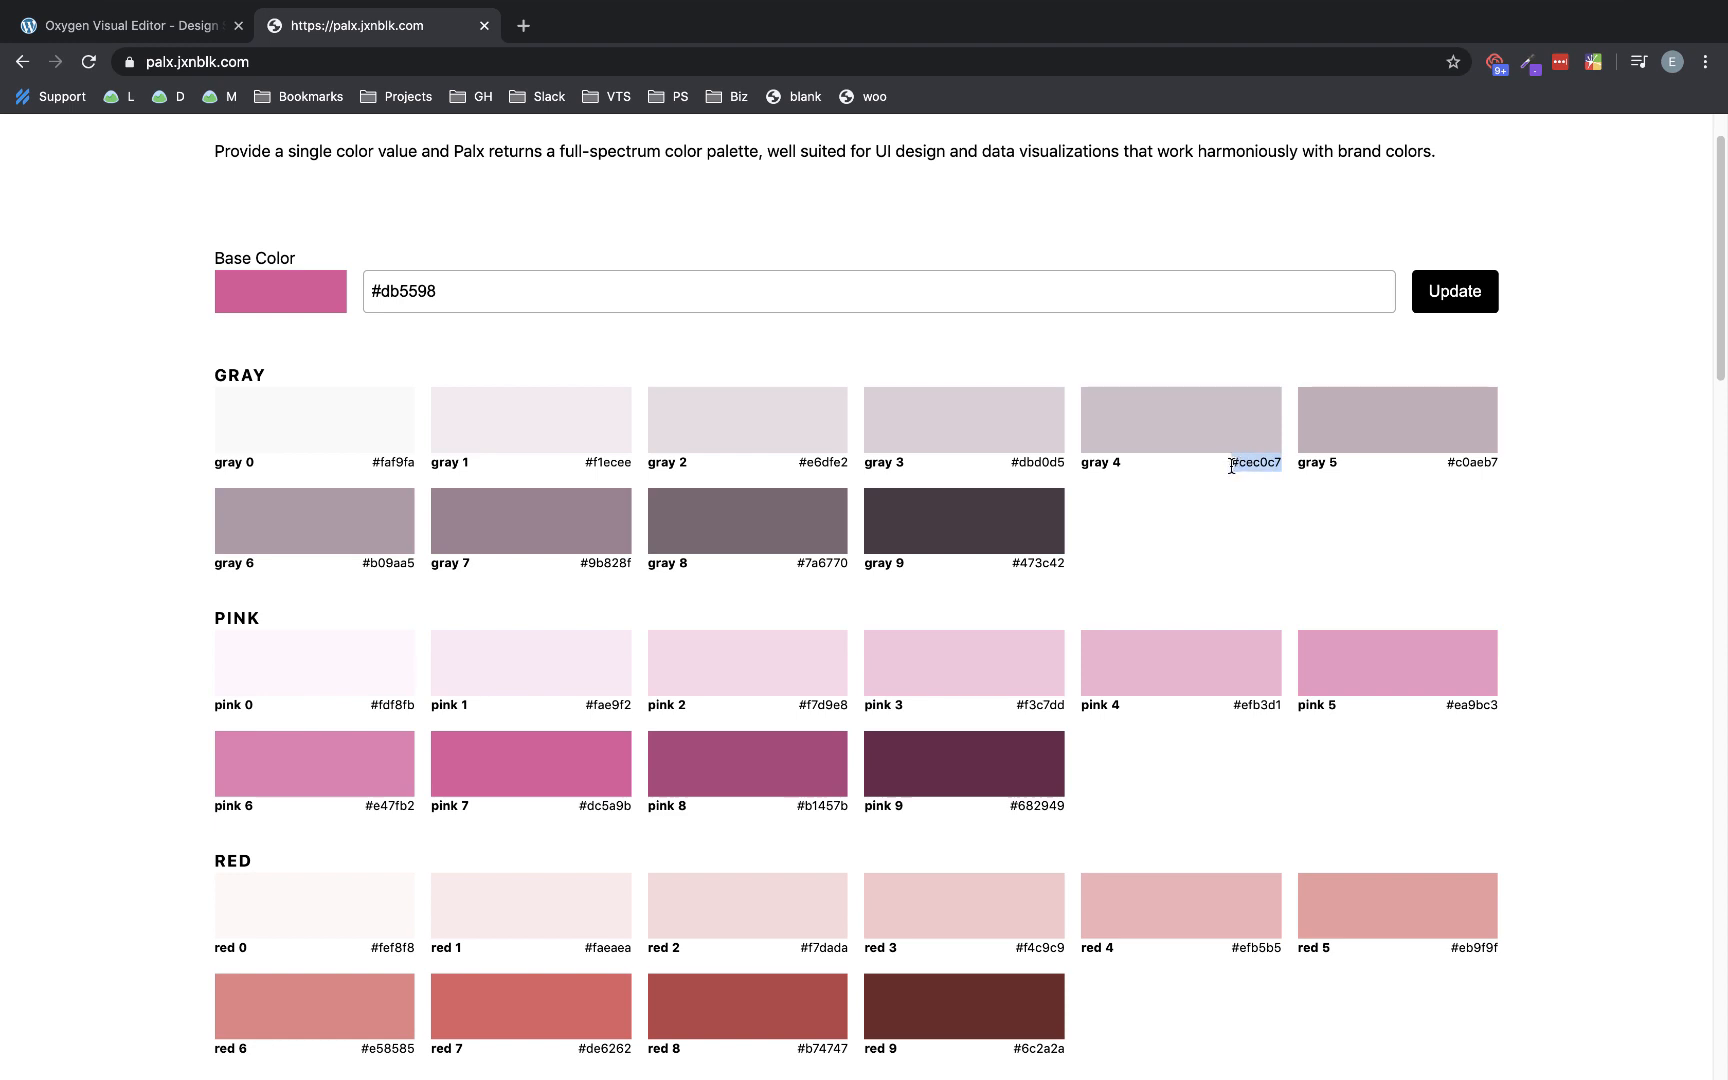
{"action": "left_click", "coordinate": [168, 28]}
{"action": "left_click", "coordinate": [1576, 380]}
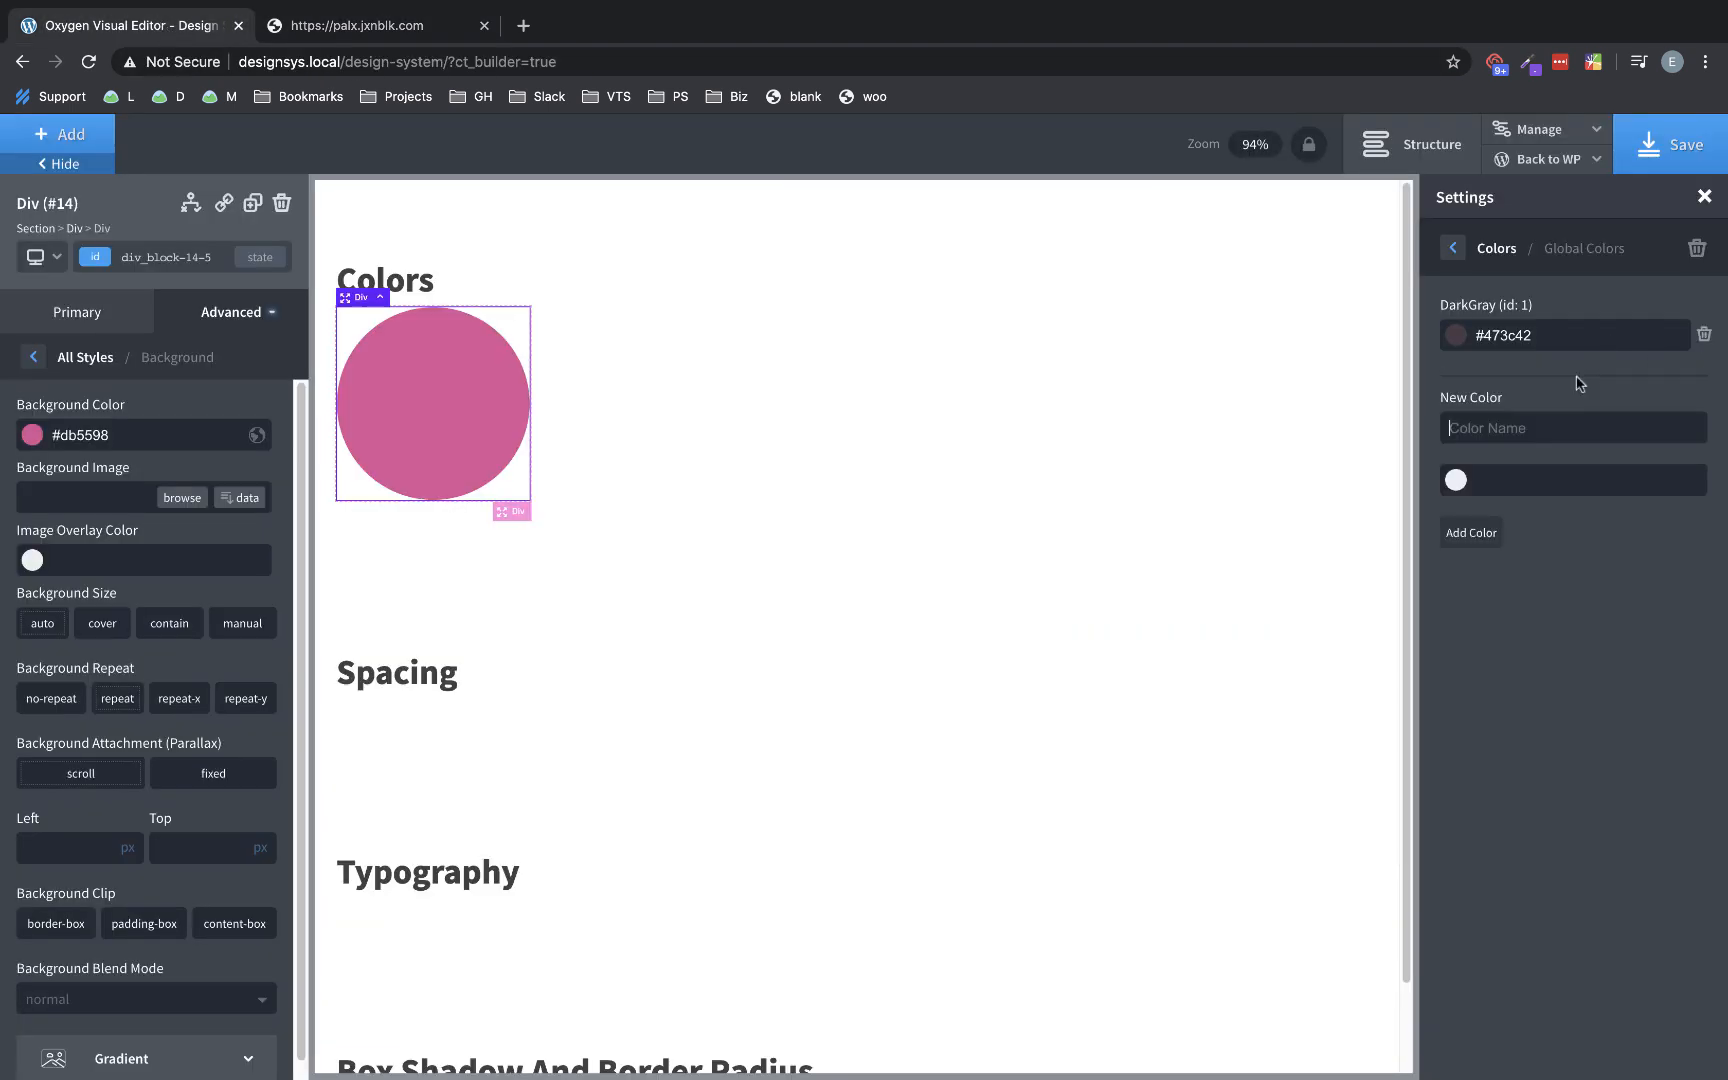
{"action": "type", "text": "MidGray"}
{"action": "left_click", "coordinate": [1543, 486]}
{"action": "key", "text": "ctrl+v"}
{"action": "left_click", "coordinate": [1488, 524]}
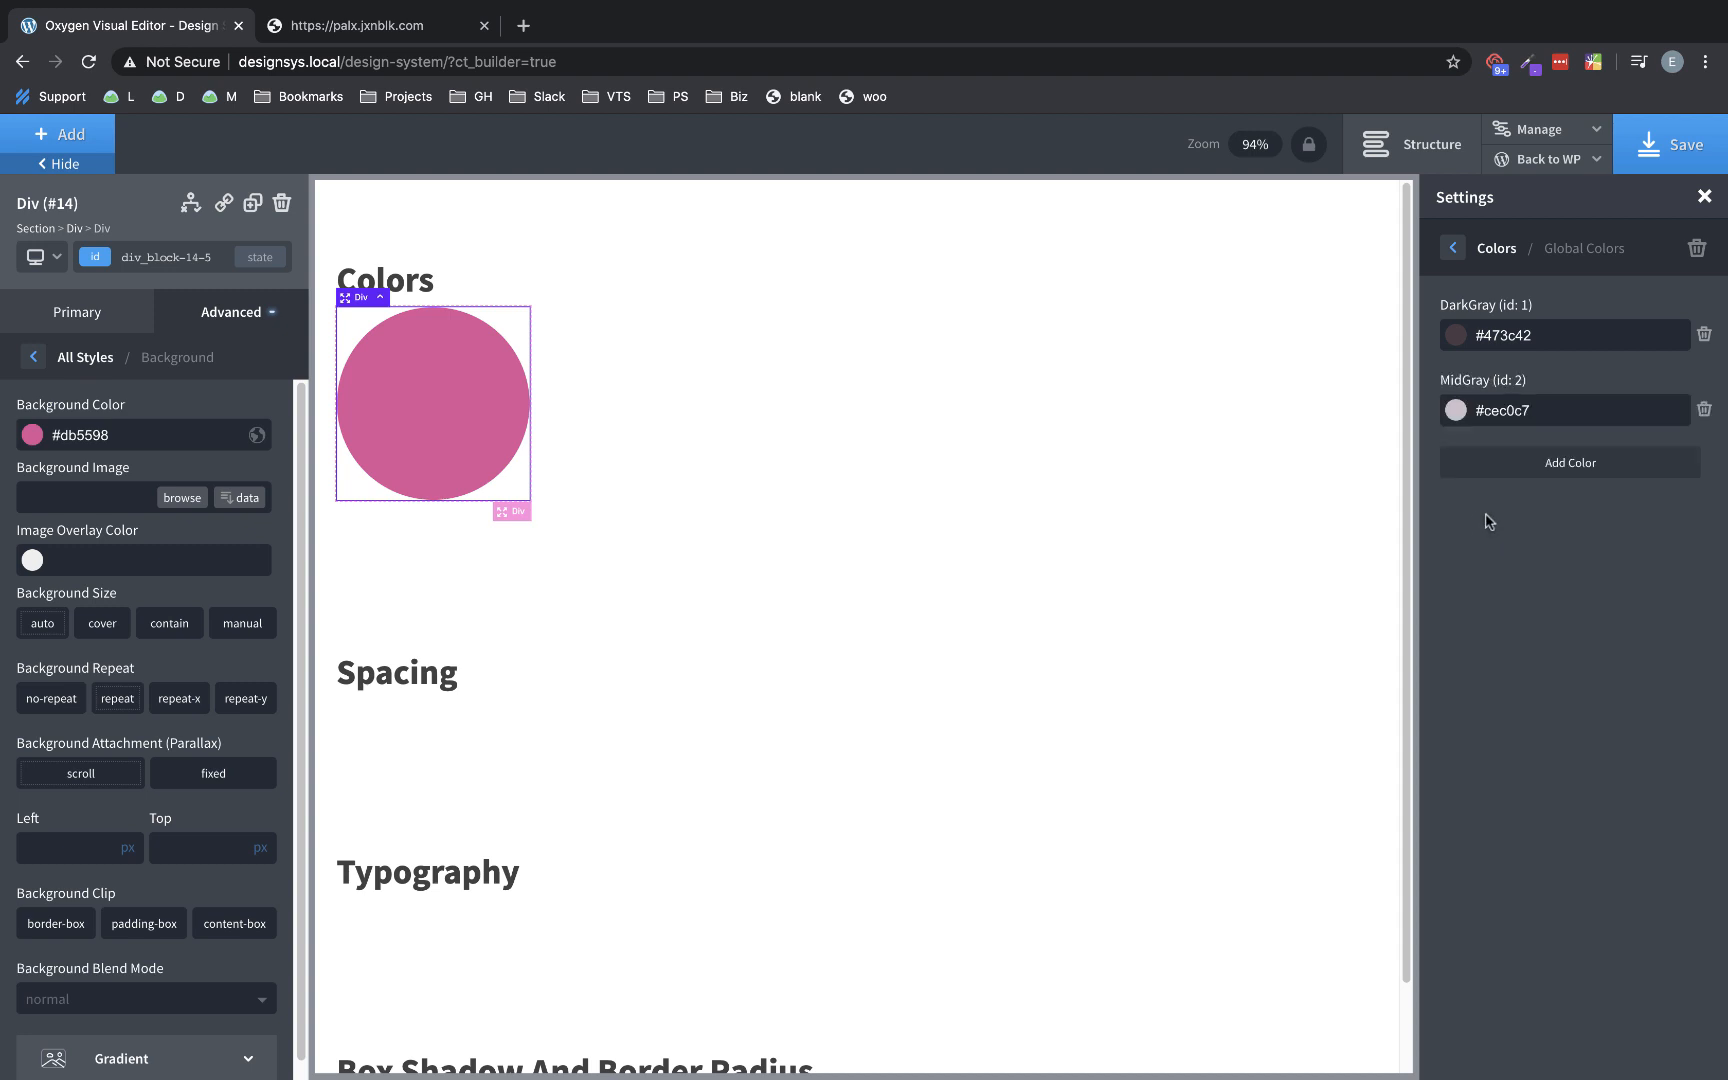
- Copy the gray 0 hex value from Palx and add it in Oxygen as global color LightGray, #faf9fa
{"action": "left_click", "coordinate": [1538, 474]}
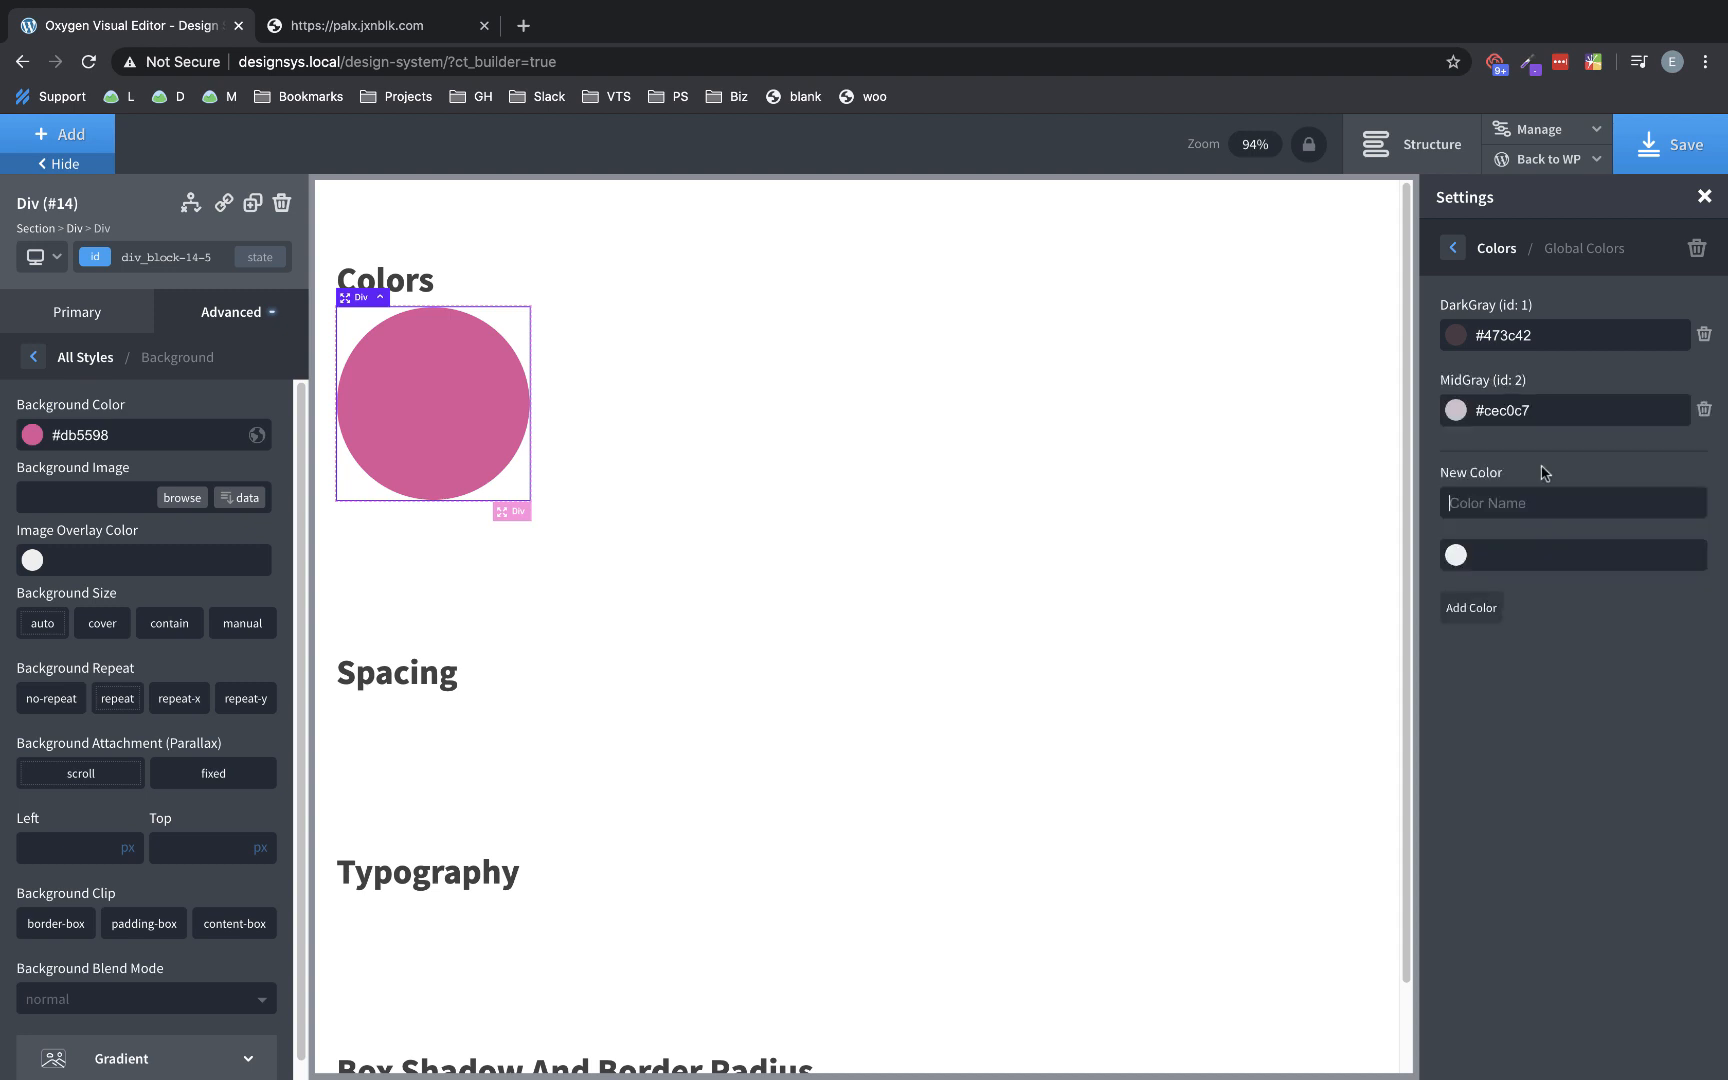
{"action": "left_click", "coordinate": [330, 30]}
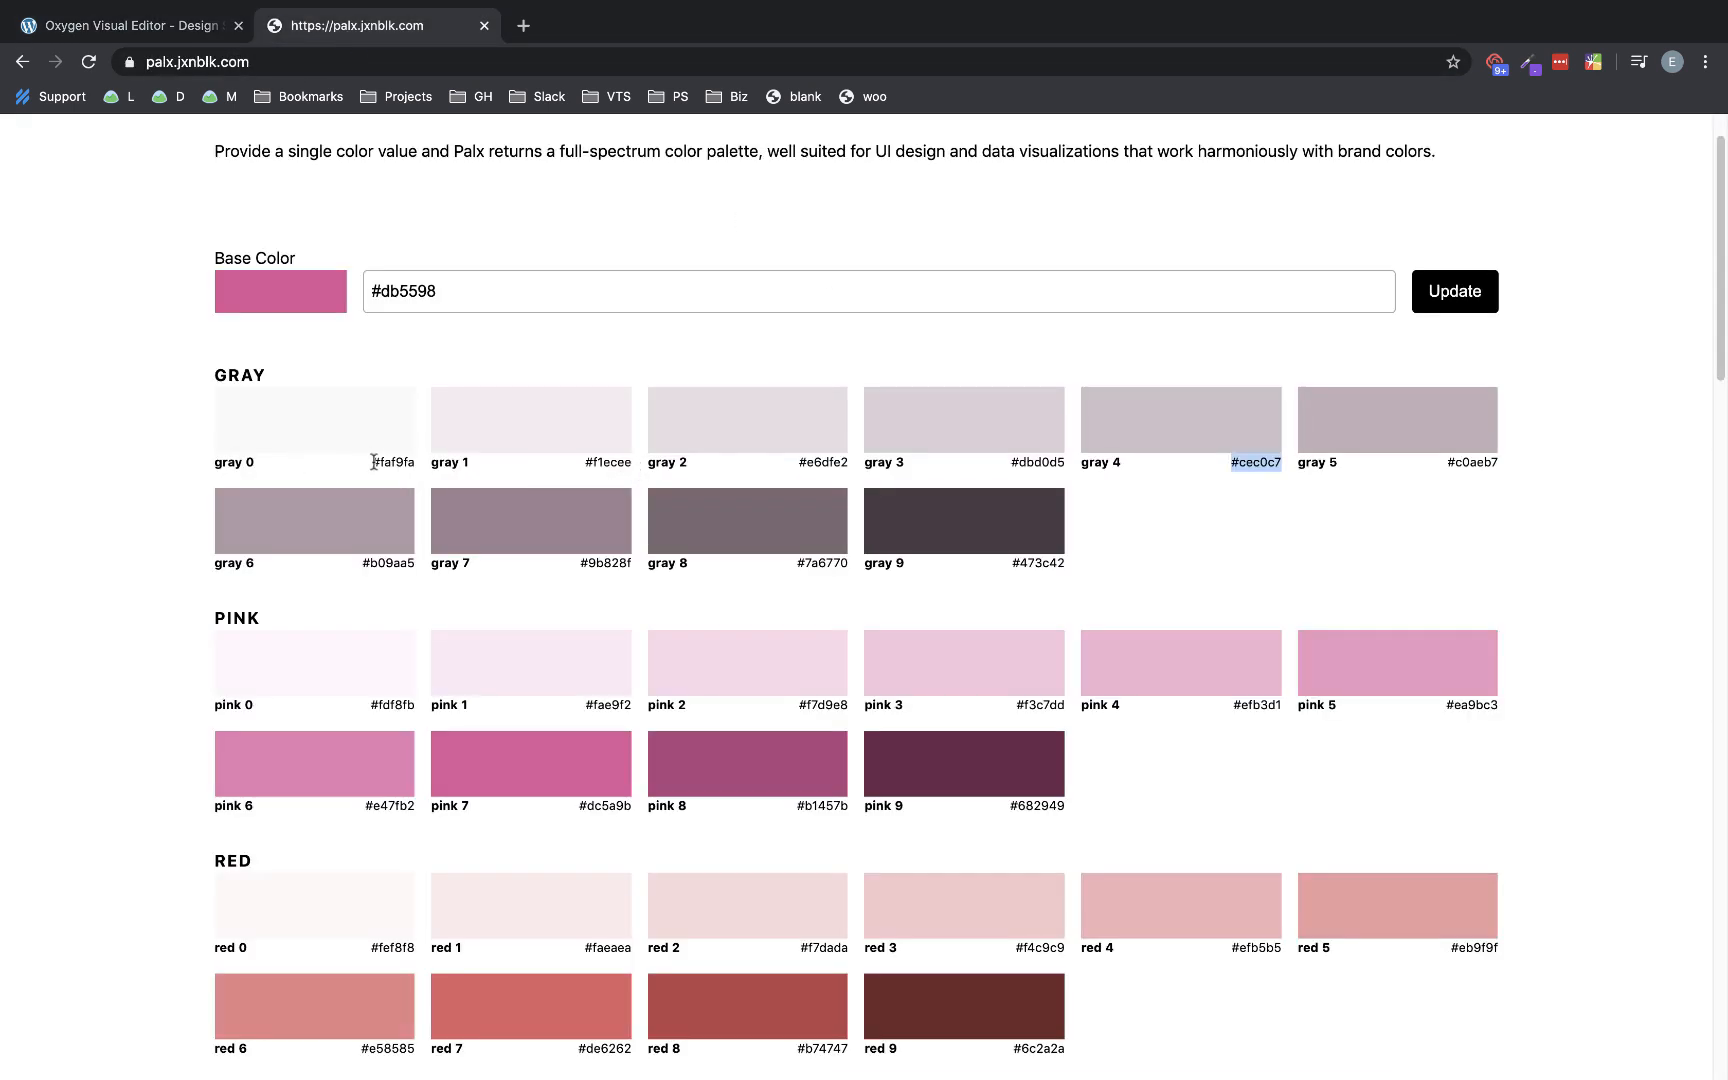
{"action": "left_click_drag", "start_coordinate": [419, 463], "coordinate": [374, 463]}
{"action": "key", "text": "ctrl+c"}
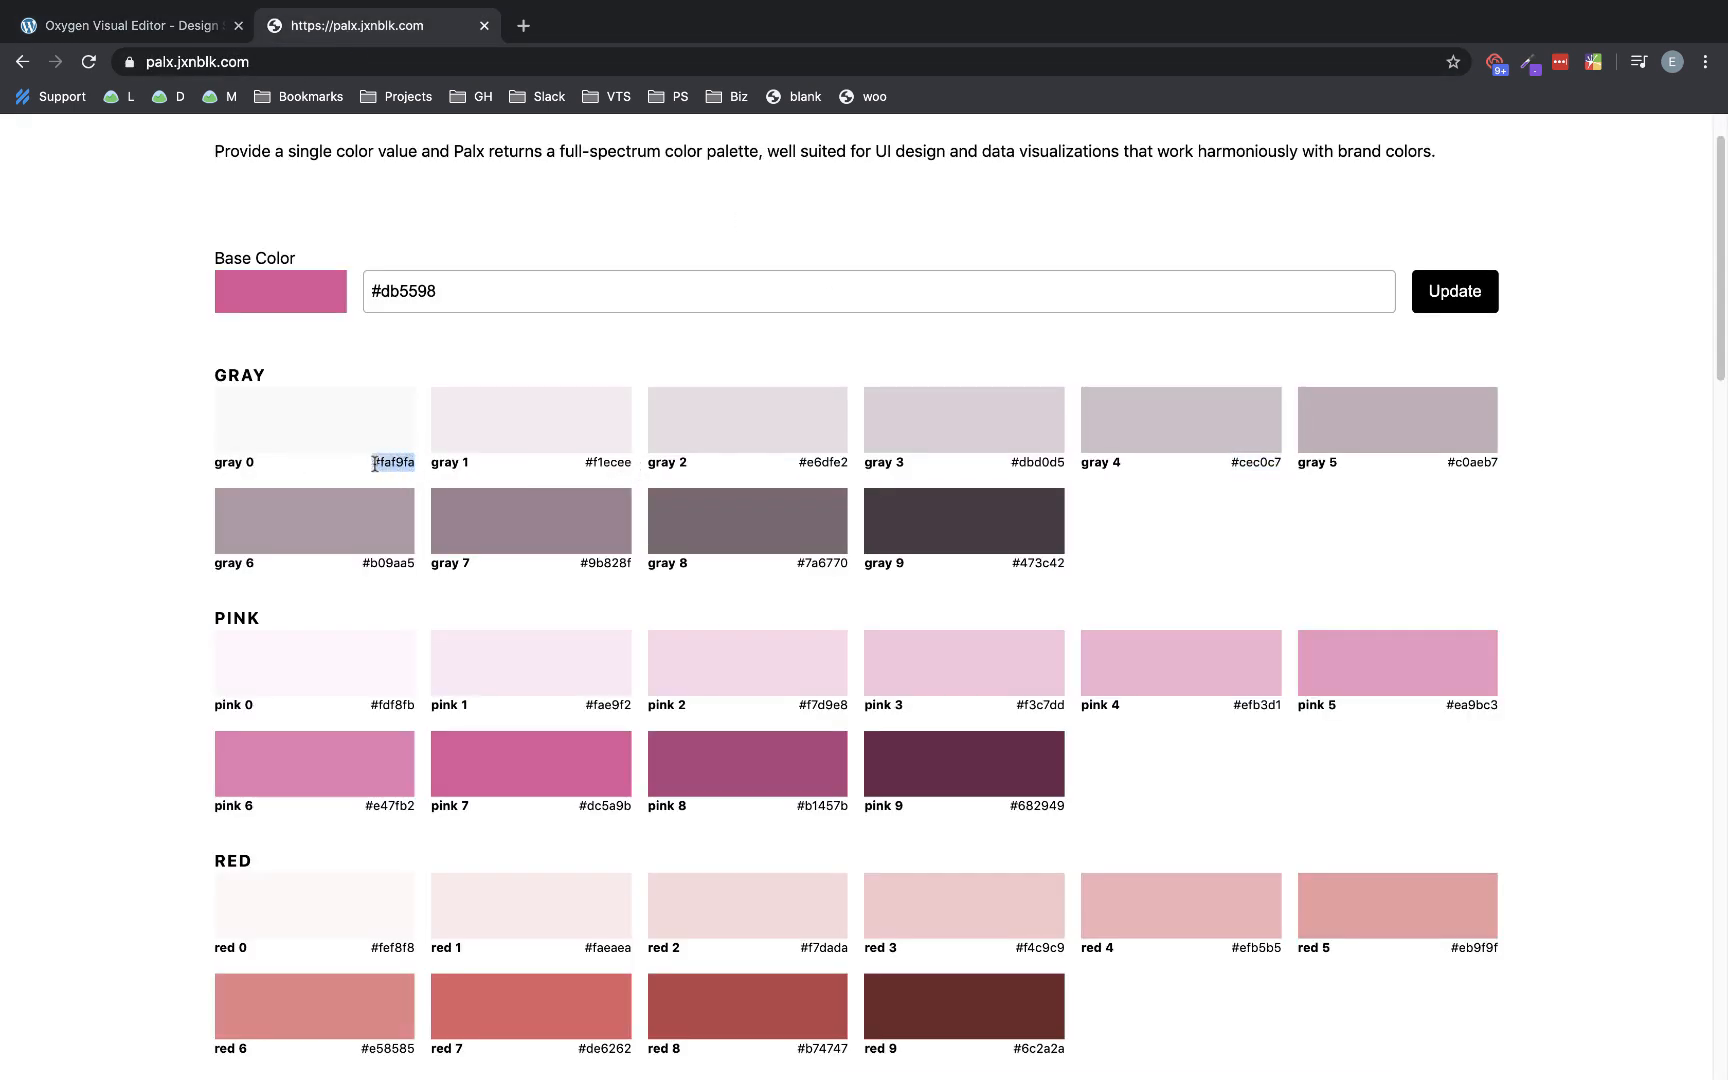
{"action": "left_click", "coordinate": [122, 26]}
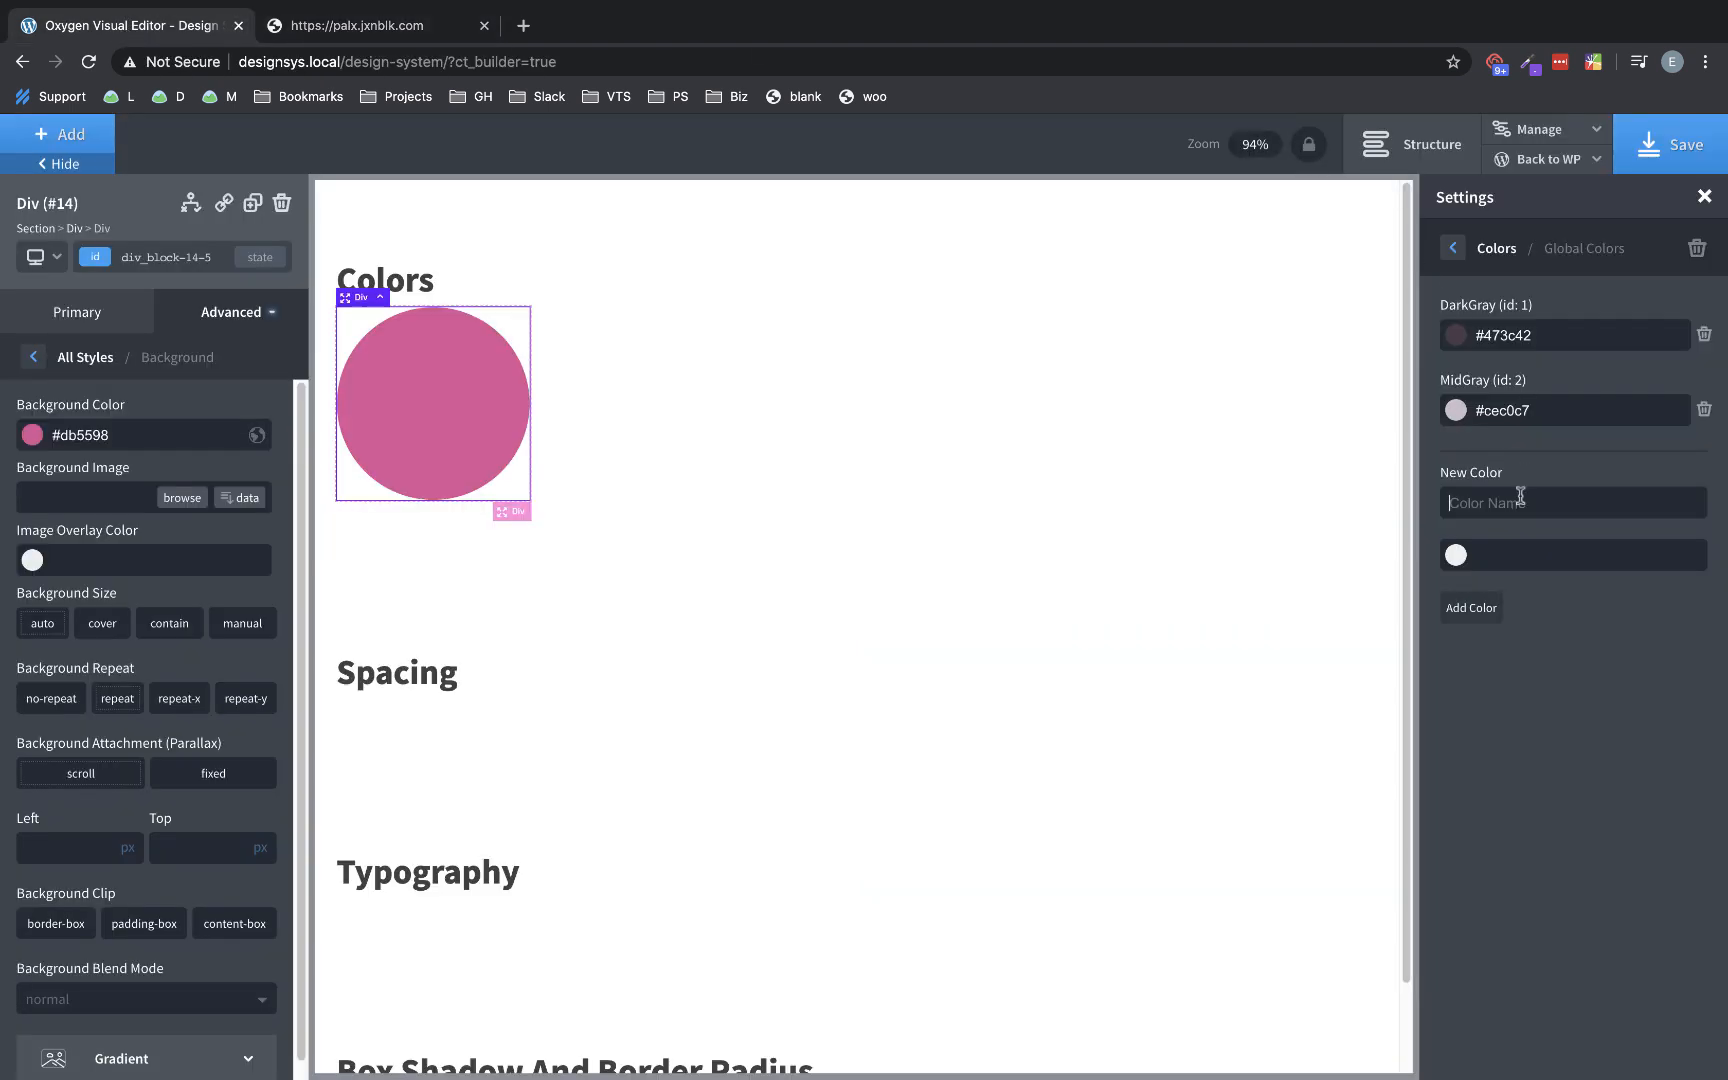
{"action": "type", "text": "LighGr"}
{"action": "key", "text": "BackSpace"}
{"action": "key", "text": "BackSpace"}
{"action": "type", "text": "tGray"}
{"action": "left_click", "coordinate": [1585, 555]}
{"action": "key", "text": "ctrl+v"}
{"action": "left_click", "coordinate": [1471, 607]}
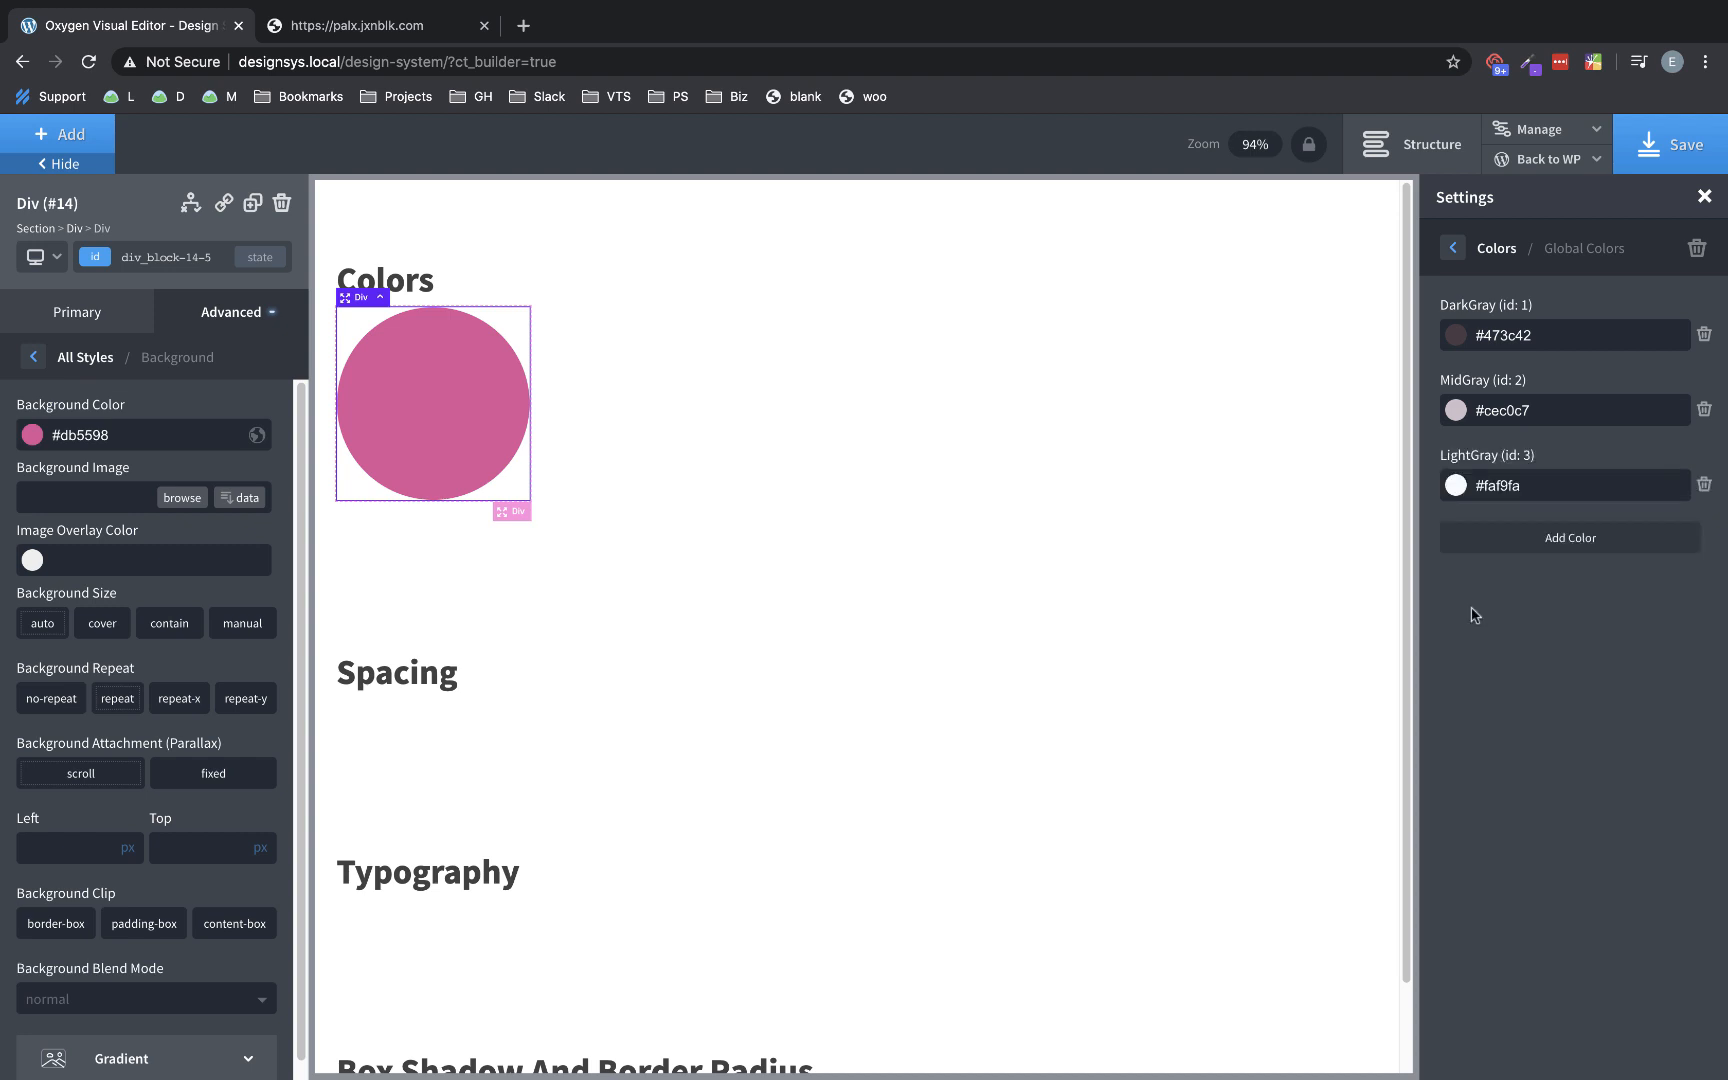
- Switch to Palx and examine the generated color palettes from gray and pink through green, teal and cyan
{"action": "left_click", "coordinate": [380, 25]}
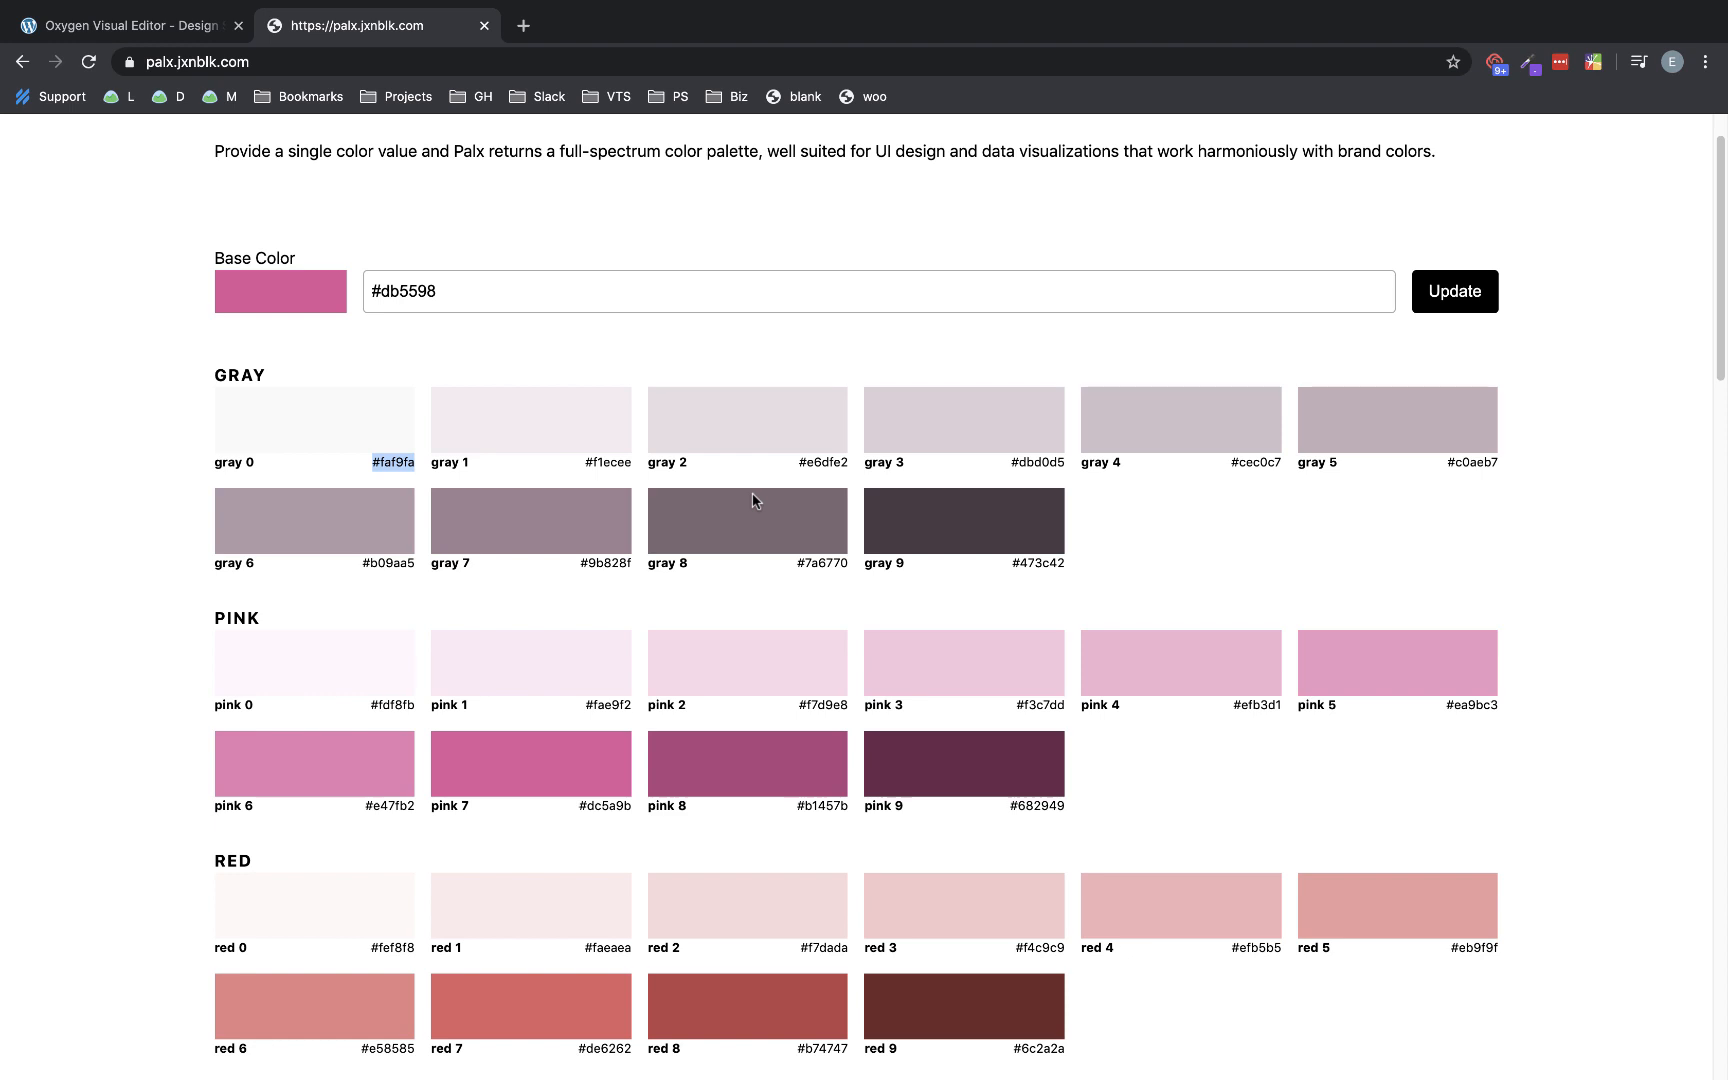
{"action": "scroll", "coordinate": [756, 500], "scroll_direction": "down", "scroll_amount": 1}
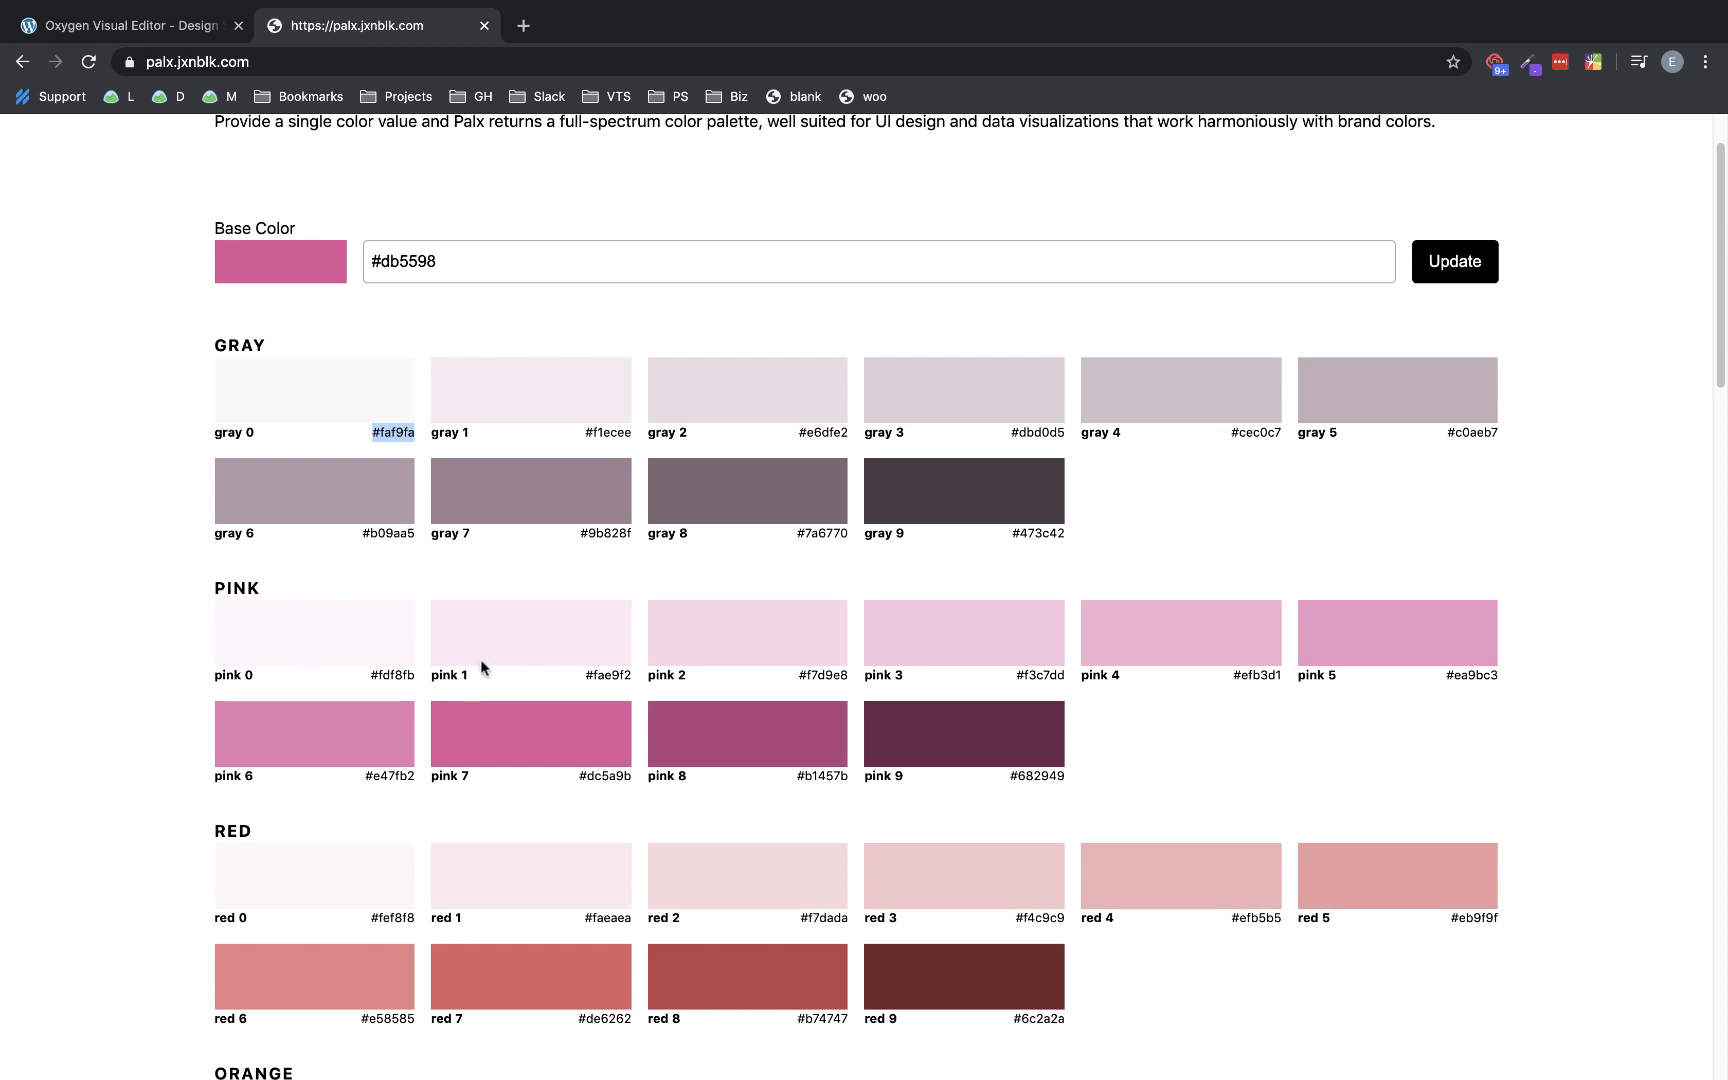
{"action": "scroll", "coordinate": [481, 662], "scroll_direction": "down", "scroll_amount": 3}
{"action": "scroll", "coordinate": [872, 590], "scroll_direction": "up", "scroll_amount": 3}
{"action": "scroll", "coordinate": [880, 590], "scroll_direction": "down", "scroll_amount": 10}
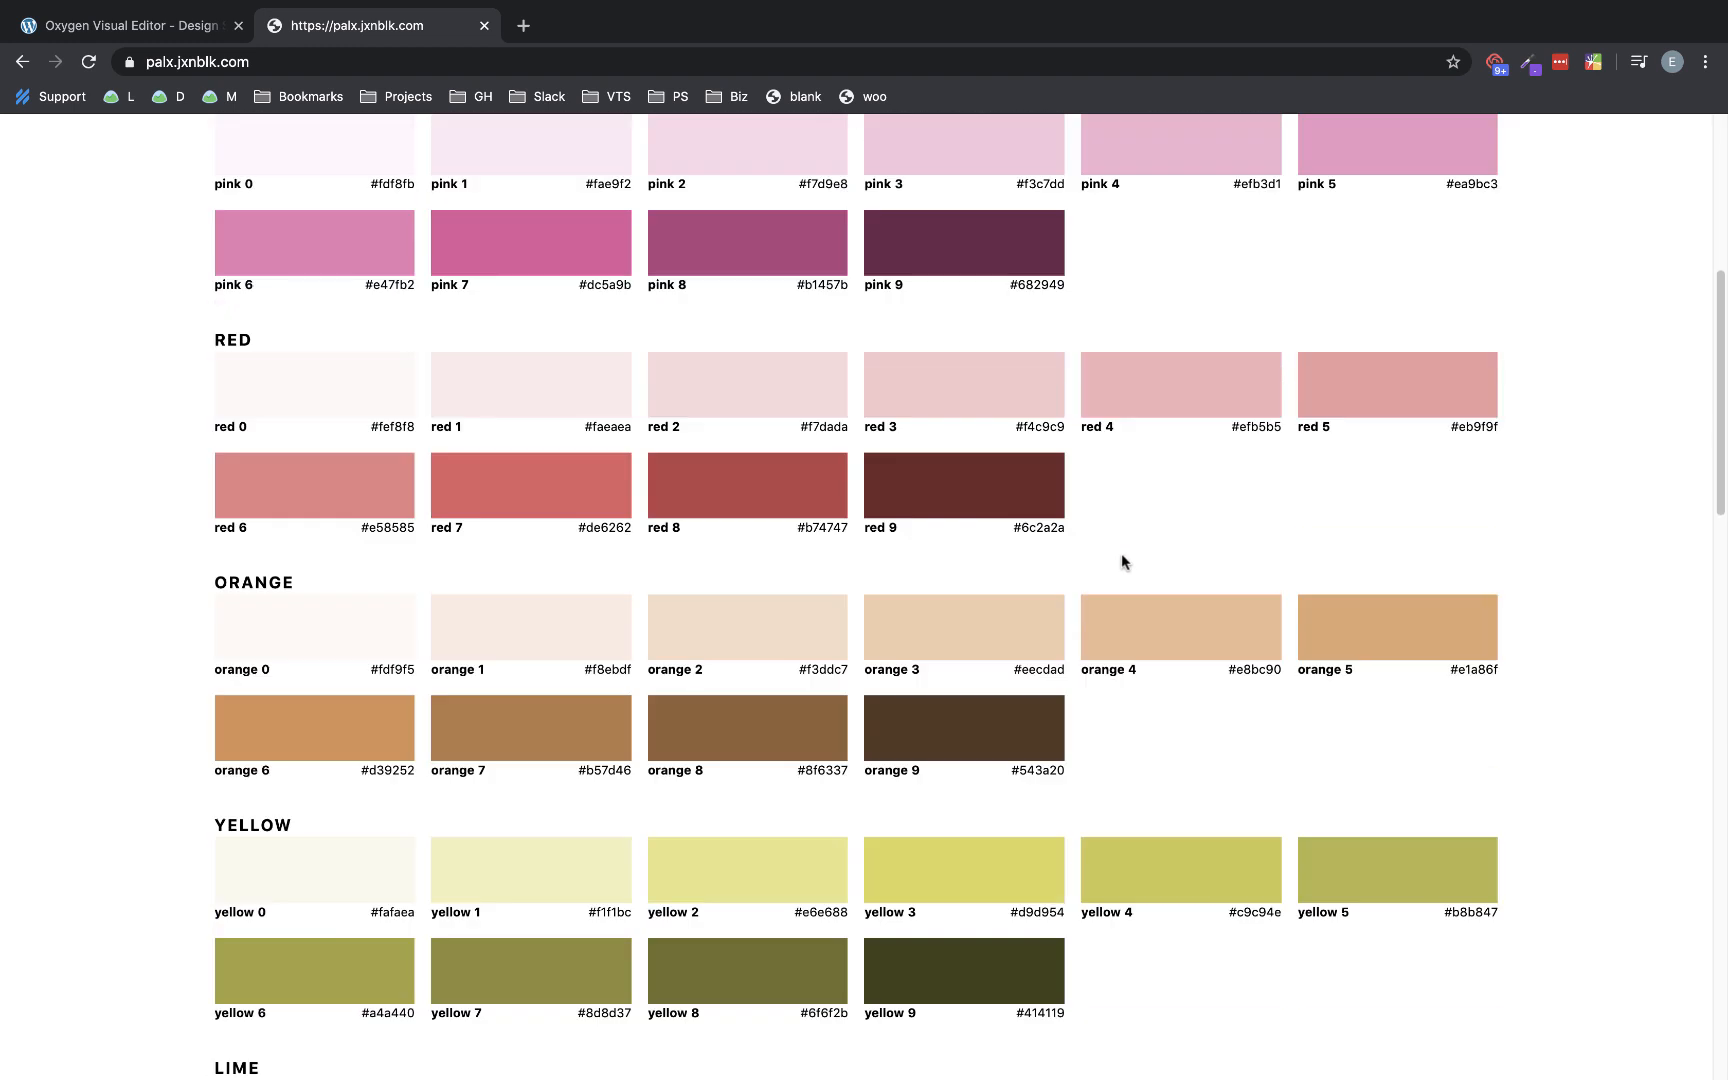
{"action": "scroll", "coordinate": [752, 613], "scroll_direction": "down", "scroll_amount": 13}
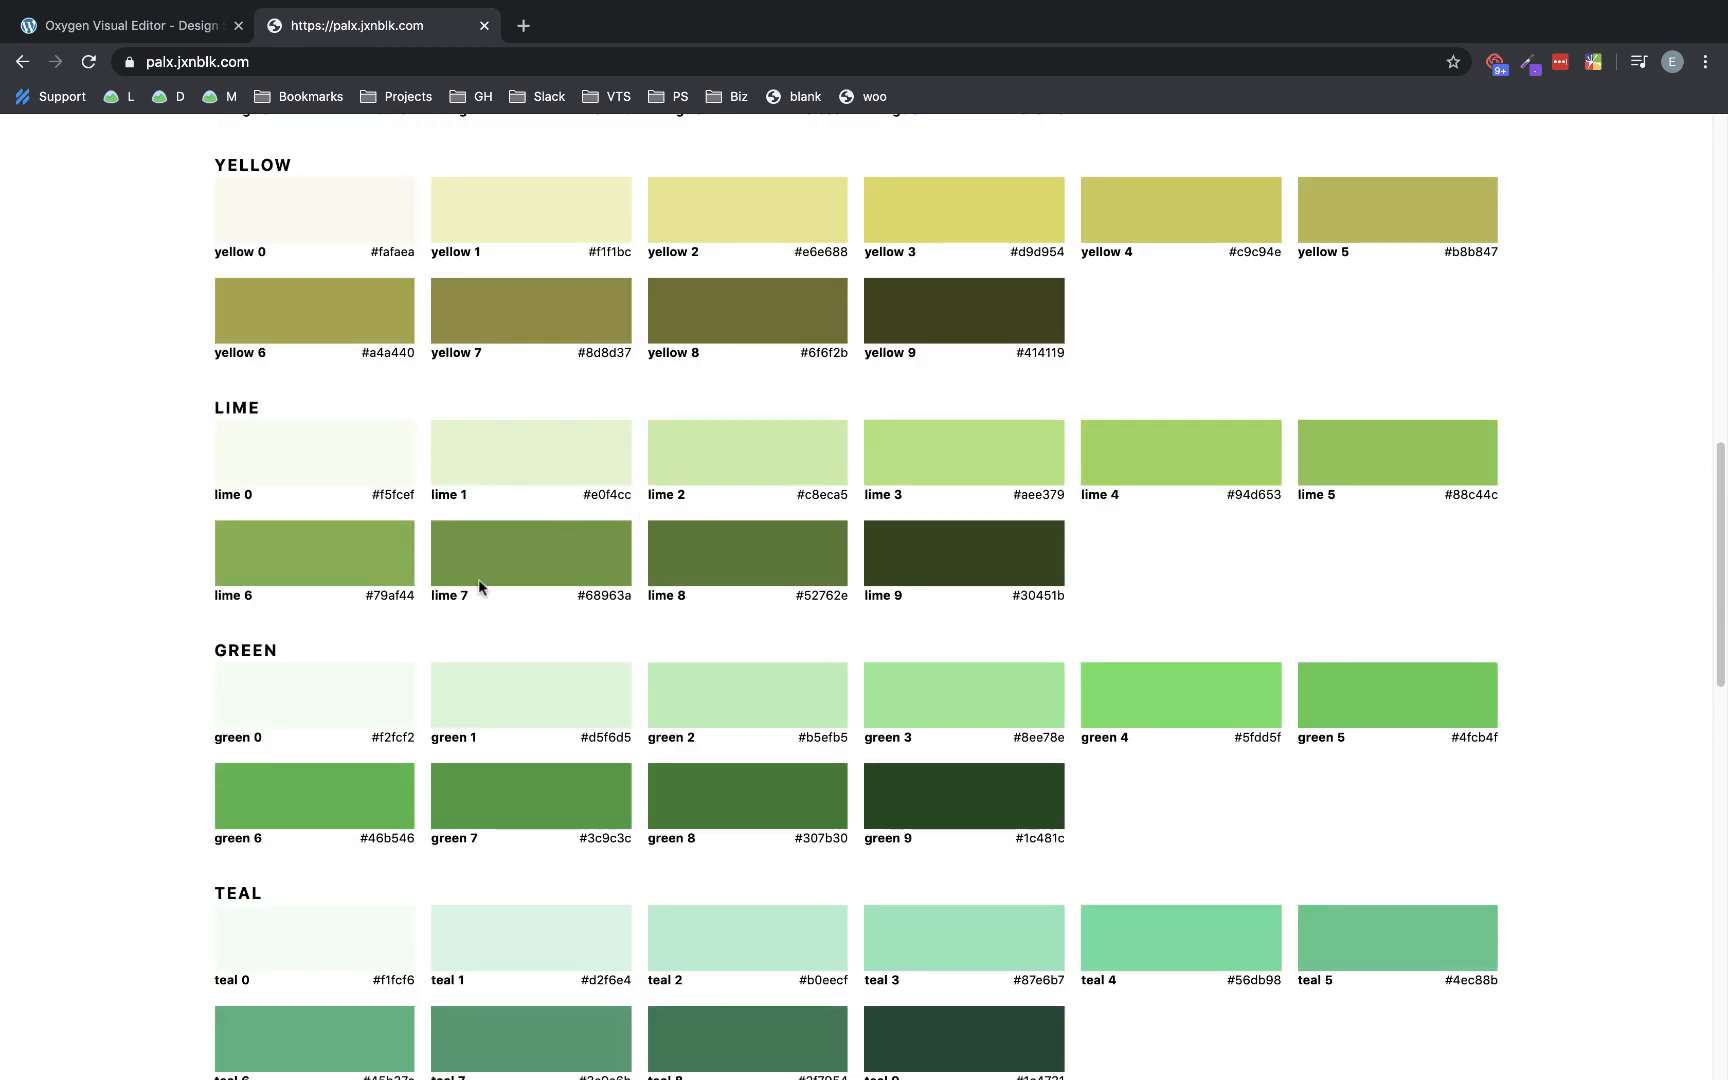
{"action": "scroll", "coordinate": [926, 594], "scroll_direction": "down", "scroll_amount": 7}
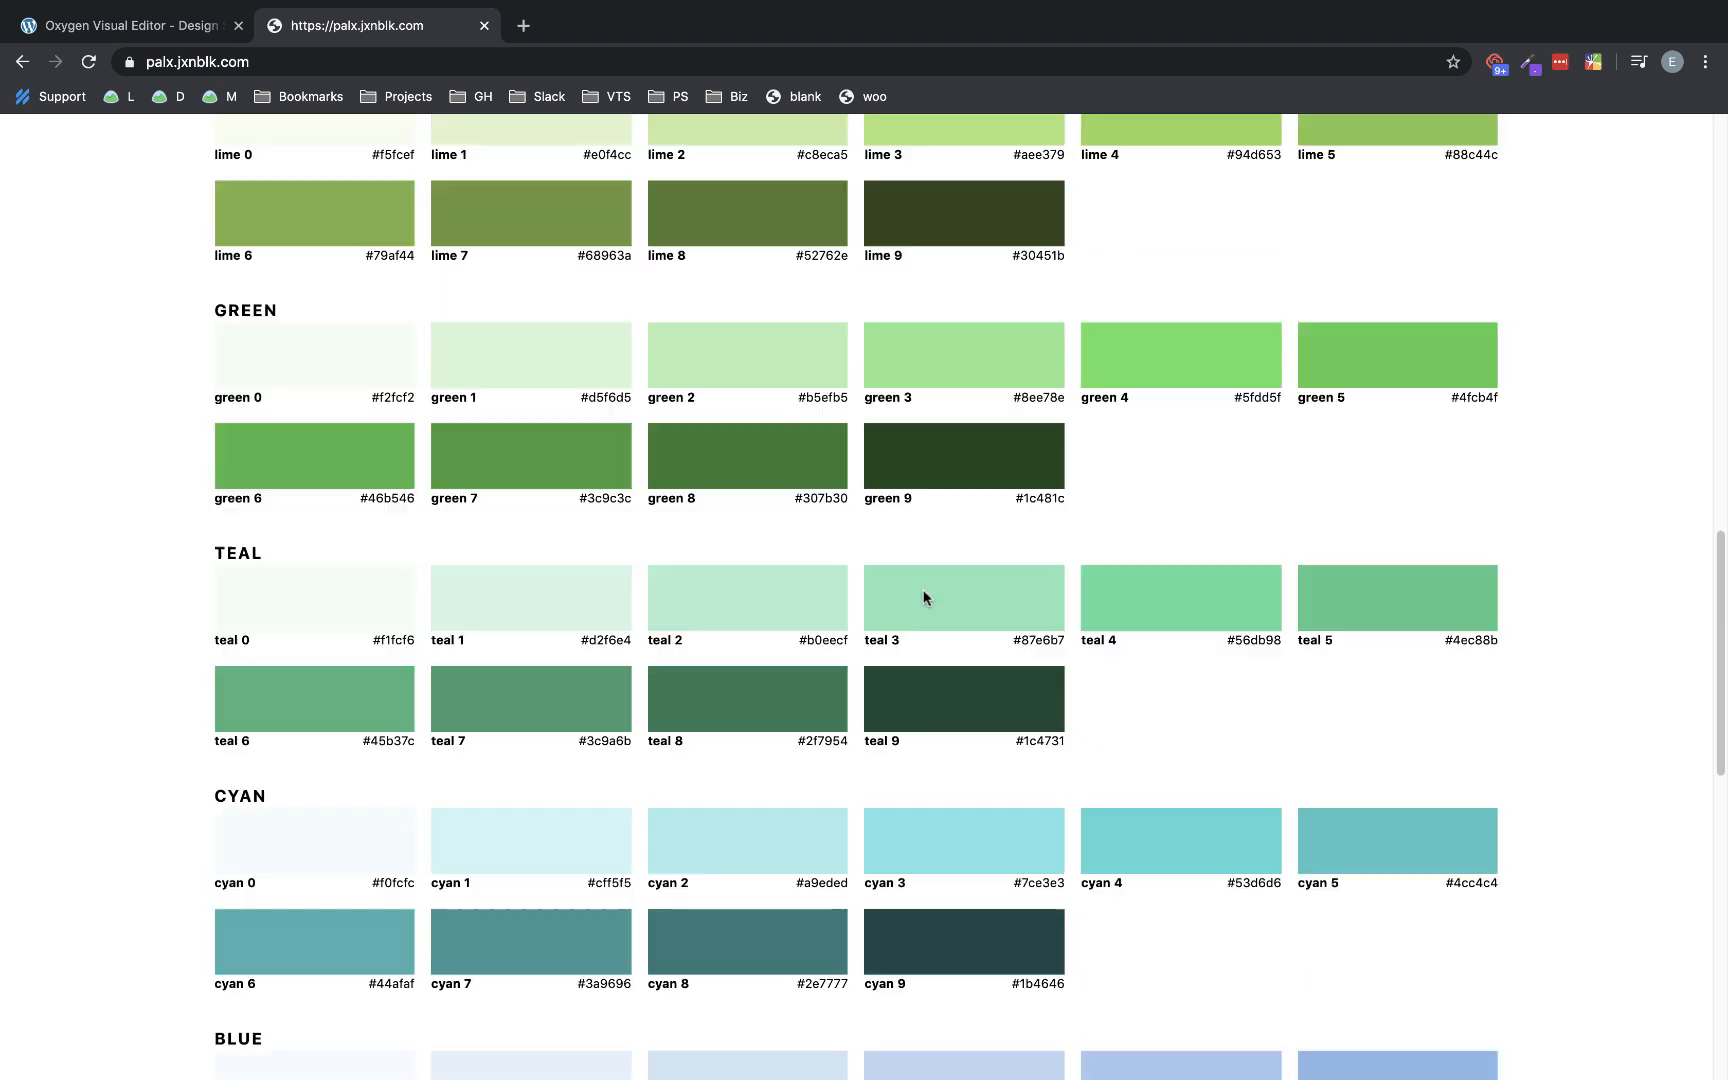
{"action": "scroll", "coordinate": [870, 450], "scroll_direction": "up", "scroll_amount": 2}
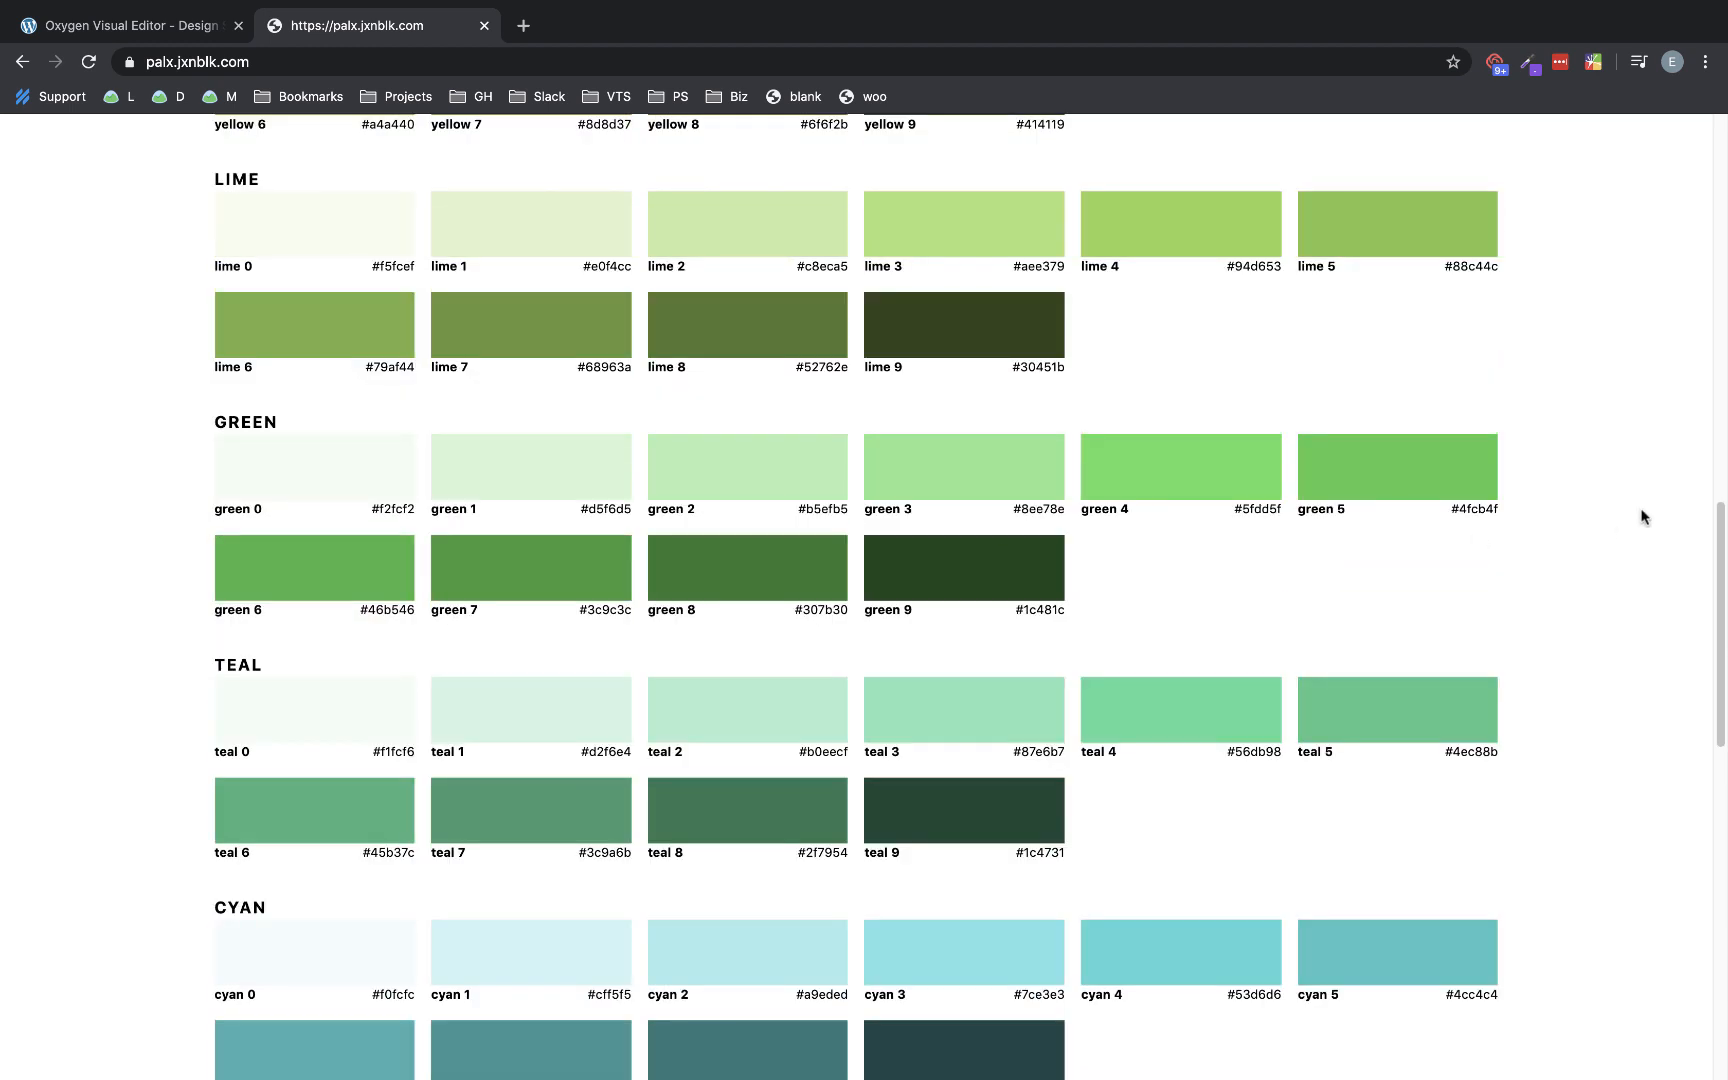
{"action": "left_click_drag", "start_coordinate": [1722, 545], "coordinate": [1712, 224]}
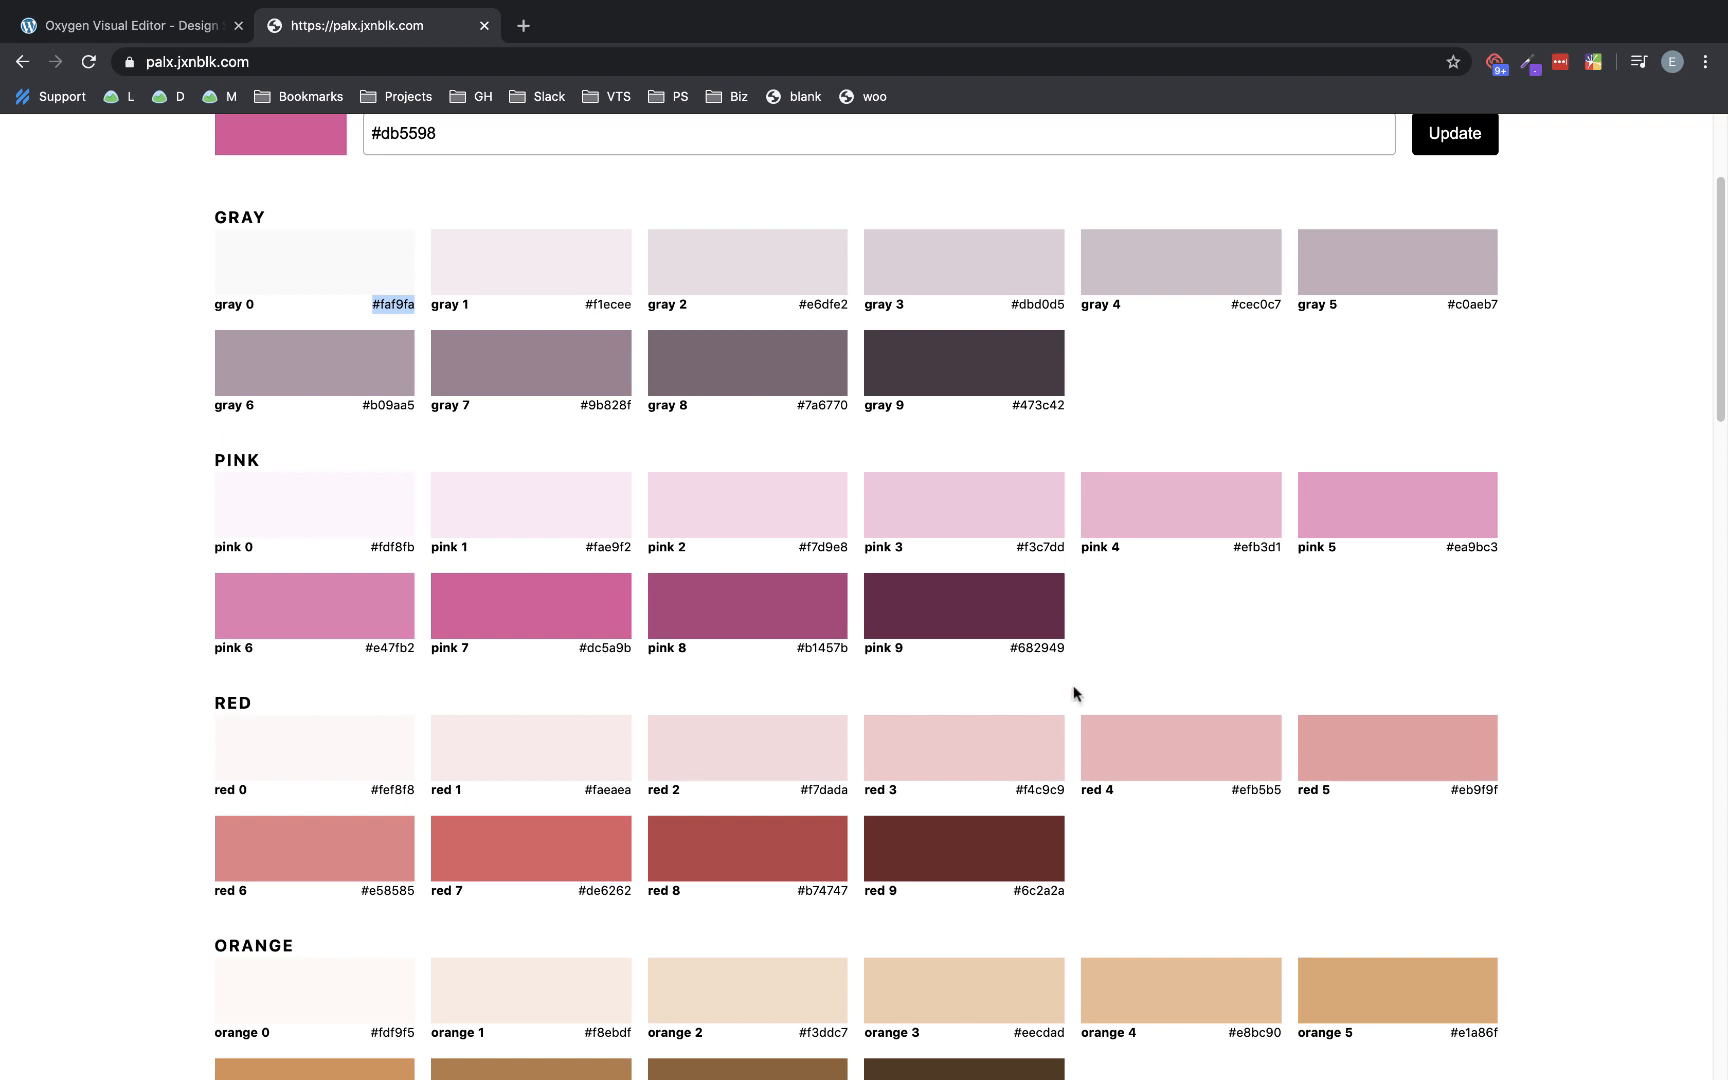
- Copy the pink 9 hex value from Palx and add it in Oxygen as global color DarkPink, #682949
{"action": "left_click_drag", "start_coordinate": [1066, 648], "coordinate": [1012, 651]}
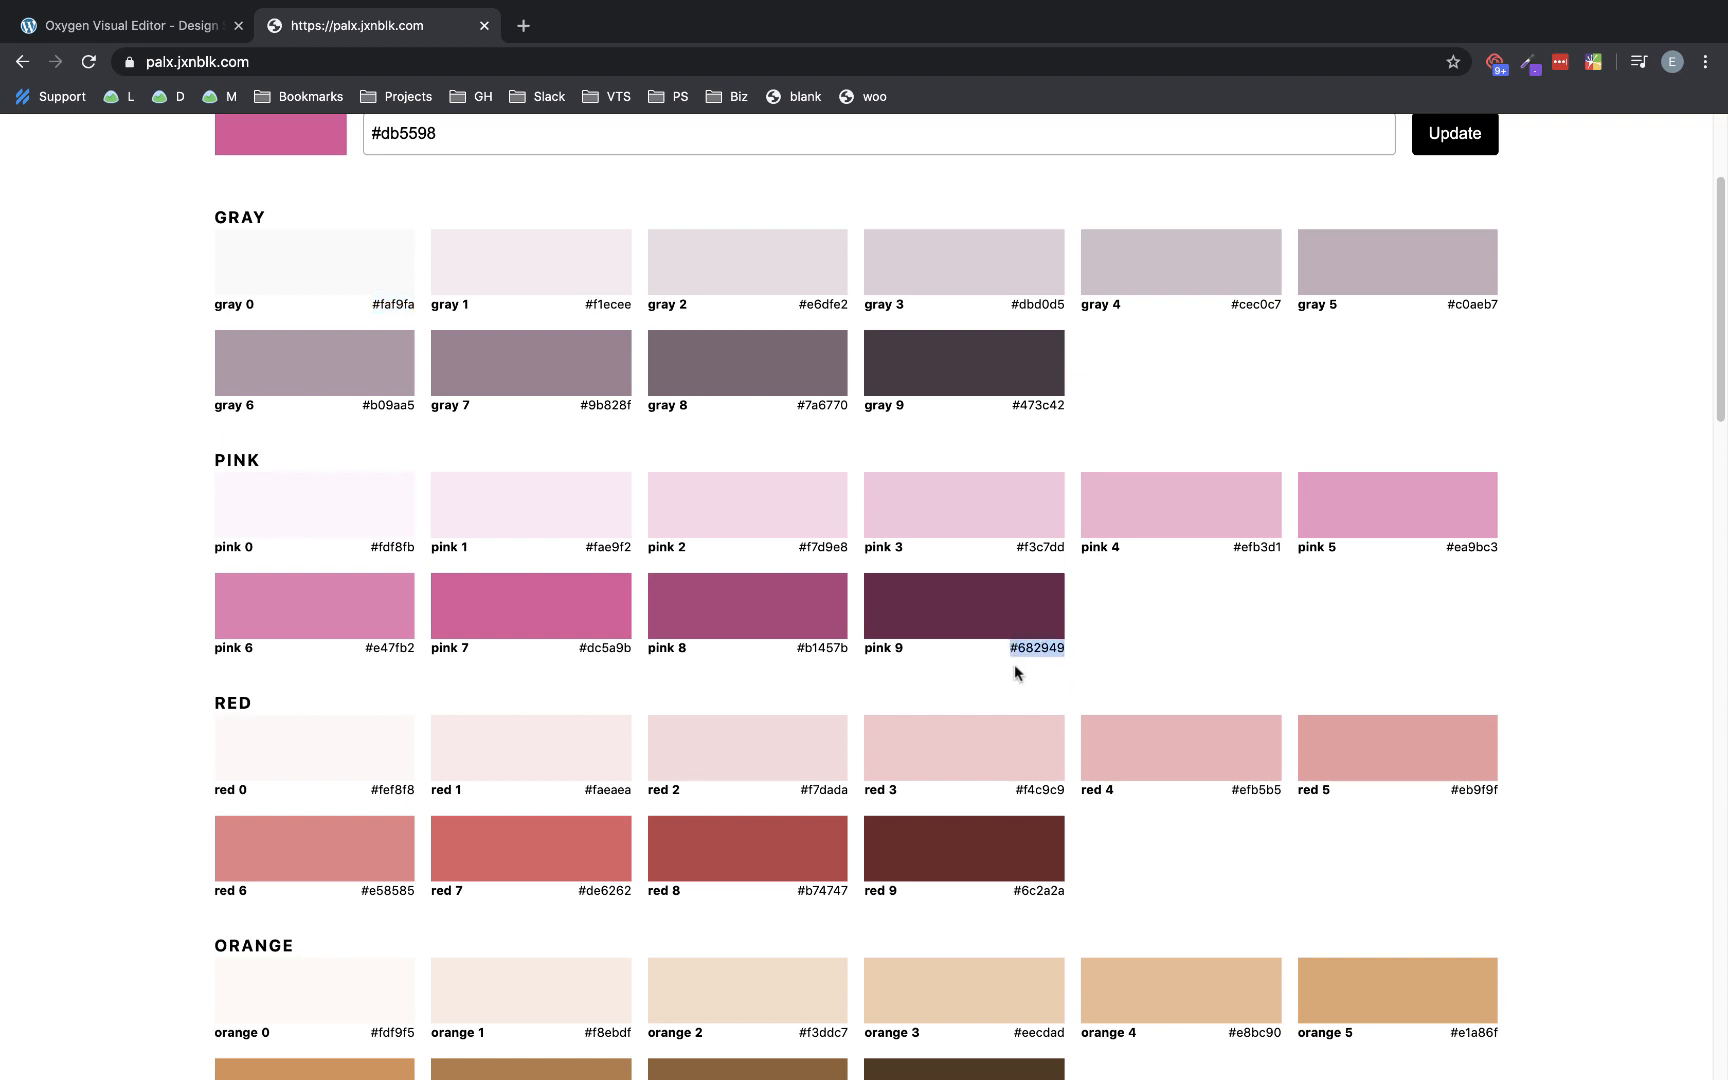
{"action": "left_click", "coordinate": [135, 25]}
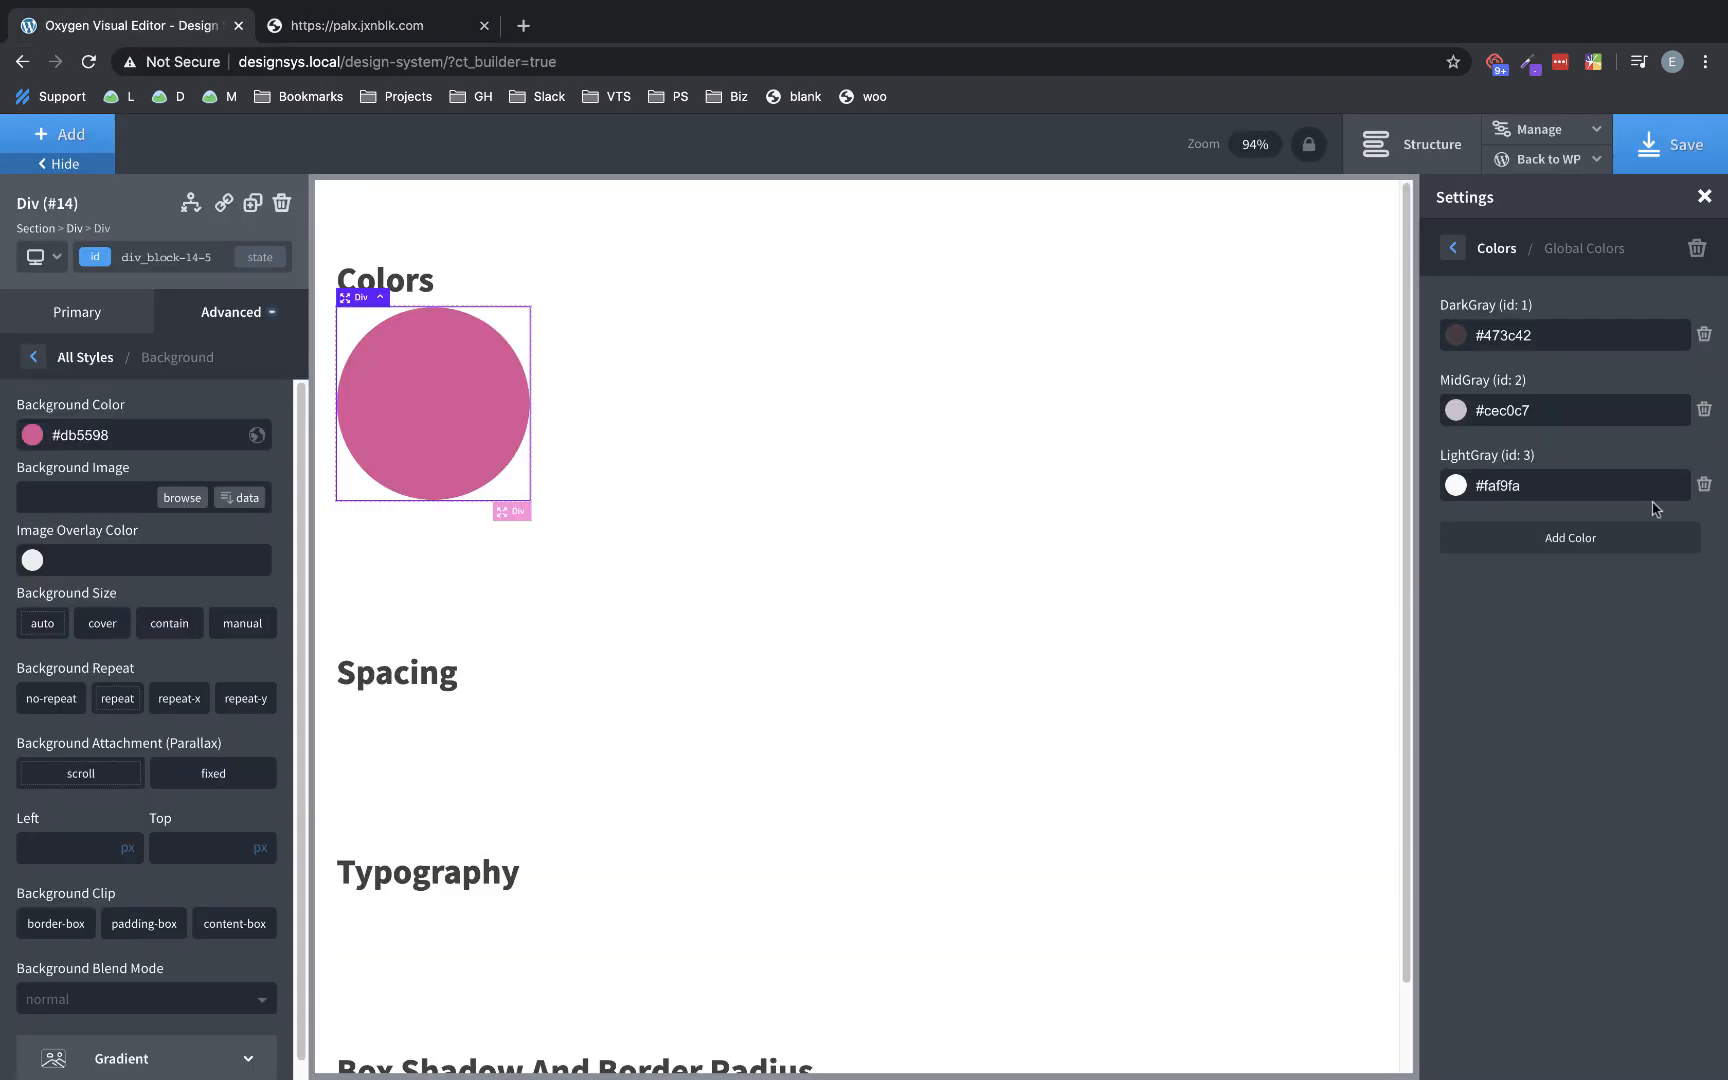
{"action": "left_click", "coordinate": [1589, 538]}
{"action": "type", "text": "DarkPink"}
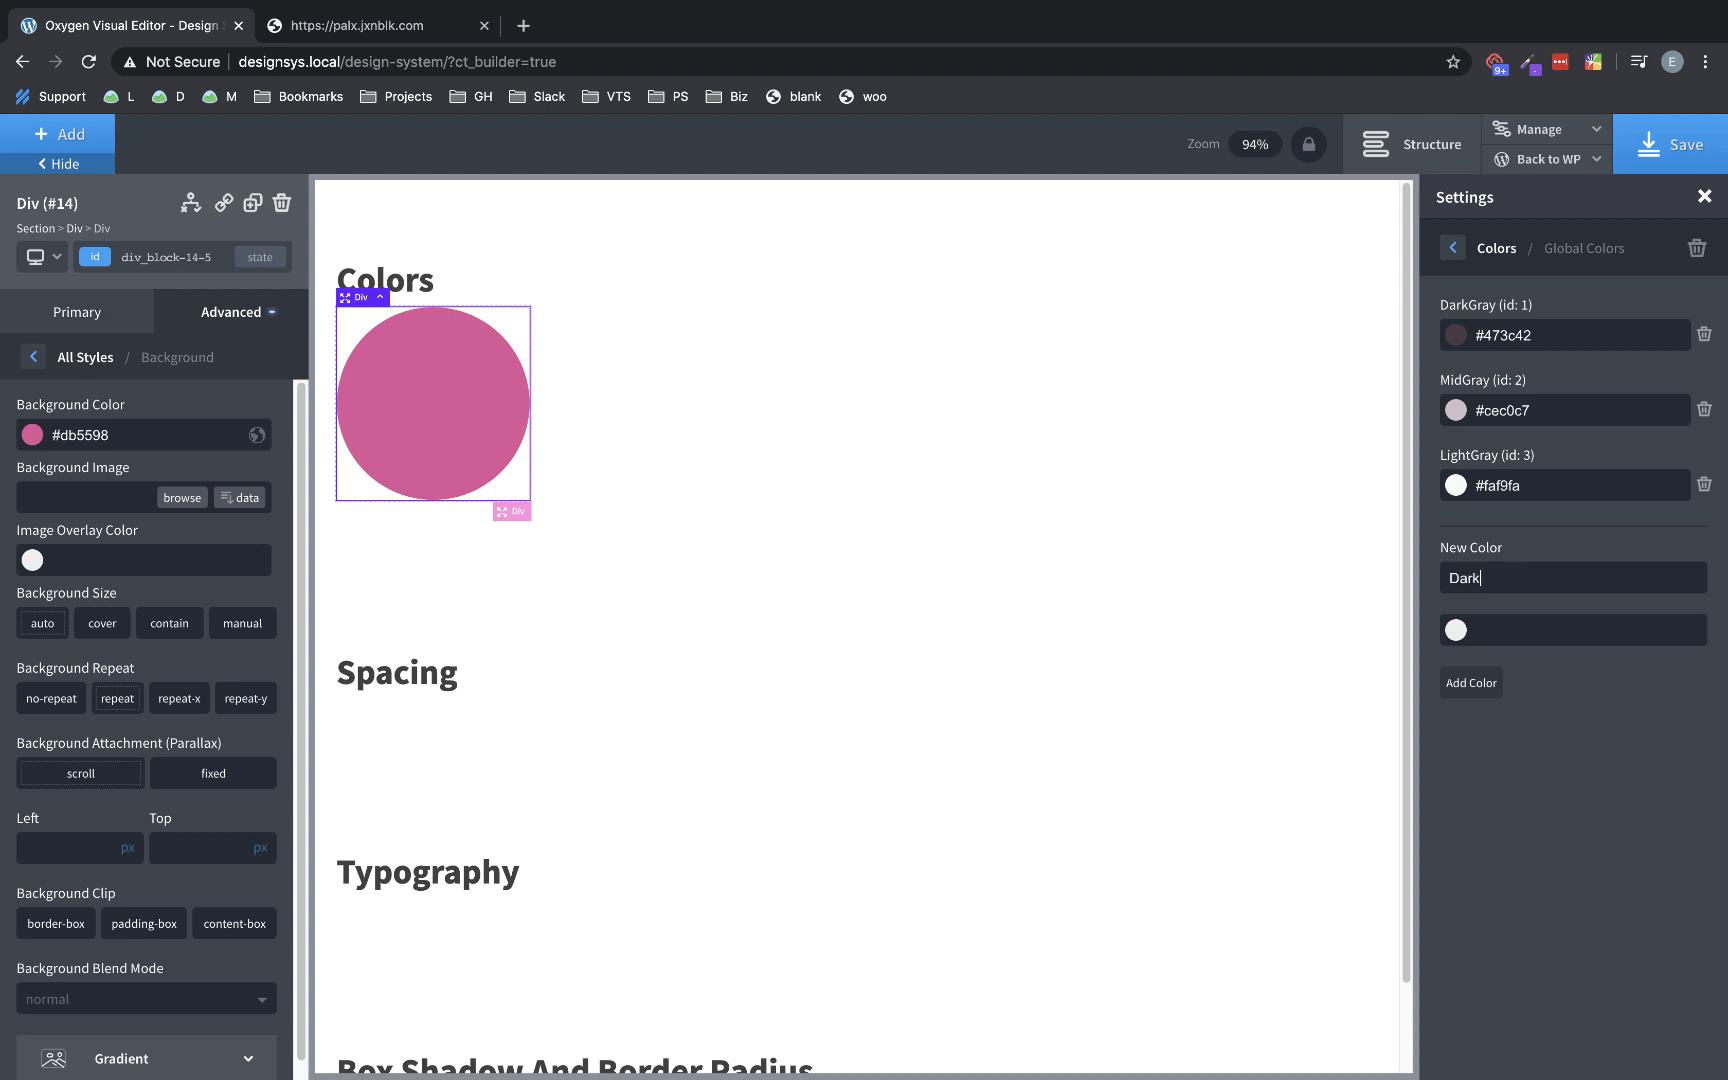
{"action": "left_click", "coordinate": [1530, 628]}
{"action": "type", "text": "#682949"}
{"action": "left_click", "coordinate": [1484, 689]}
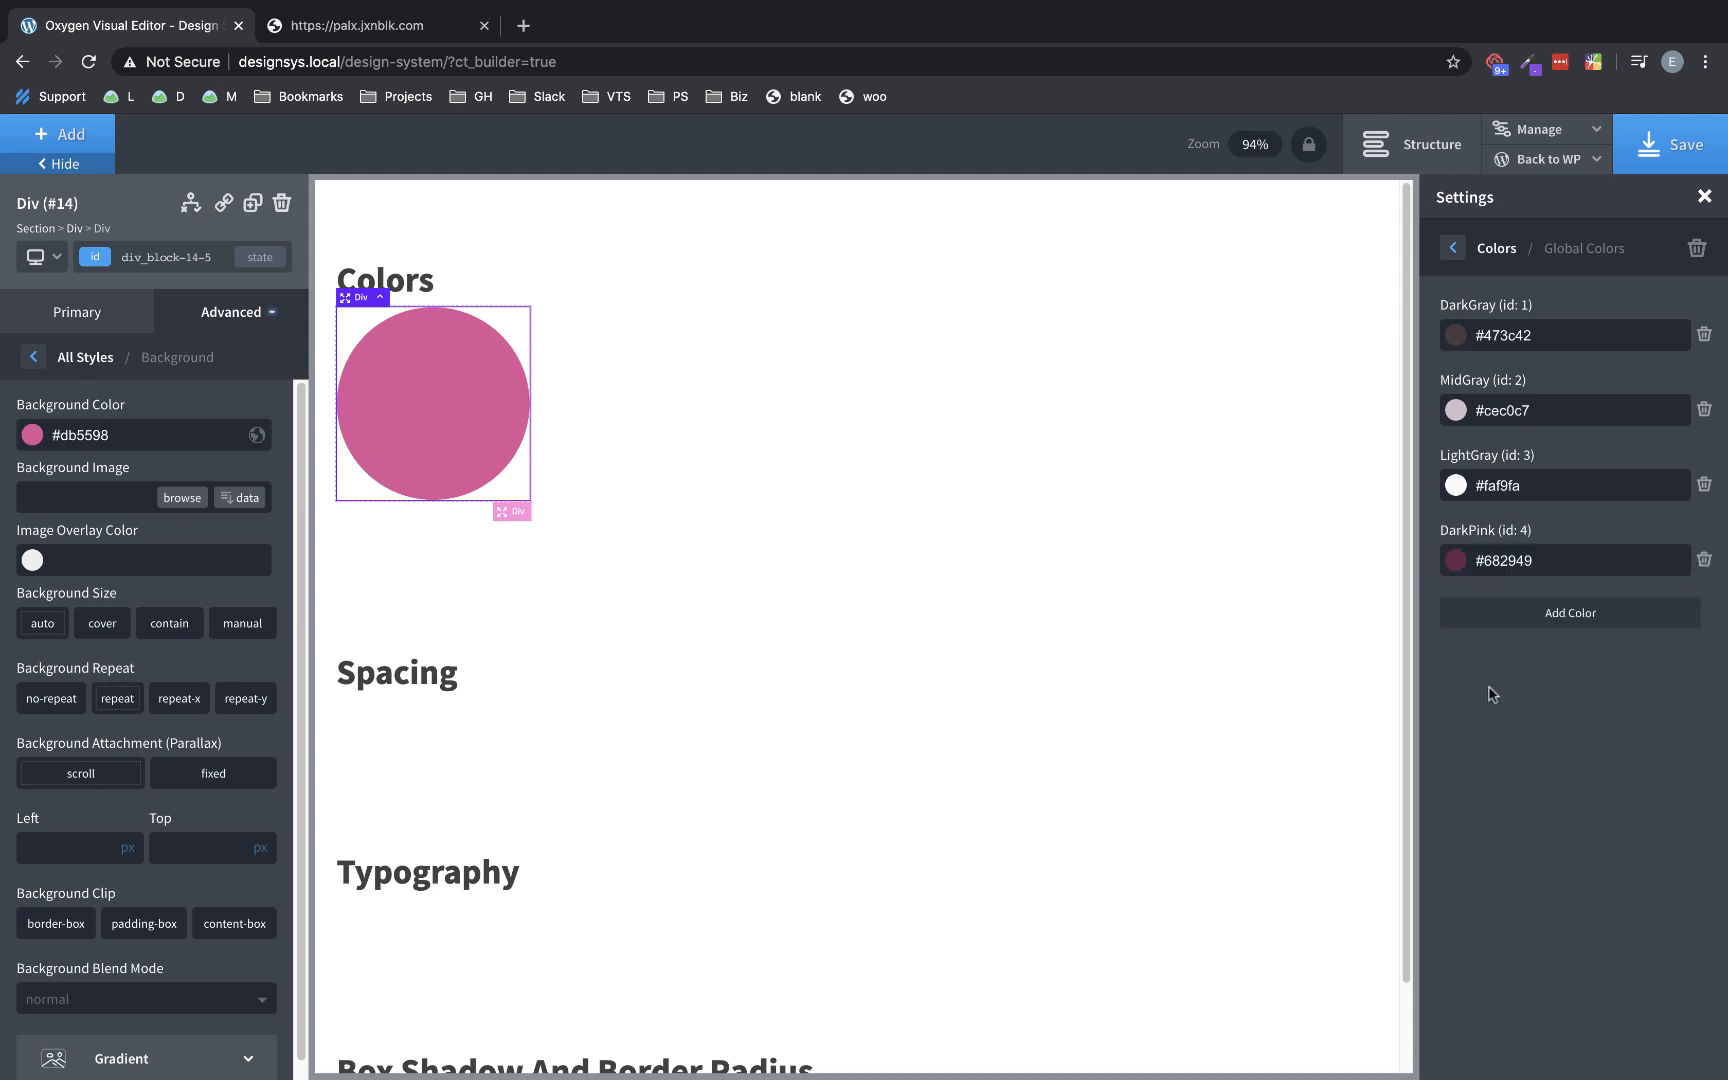
- Copy the pink 4 hex value from Palx and add it in Oxygen as global color MidPink, #efb3d1
{"action": "left_click", "coordinate": [1503, 622]}
{"action": "left_click", "coordinate": [330, 22]}
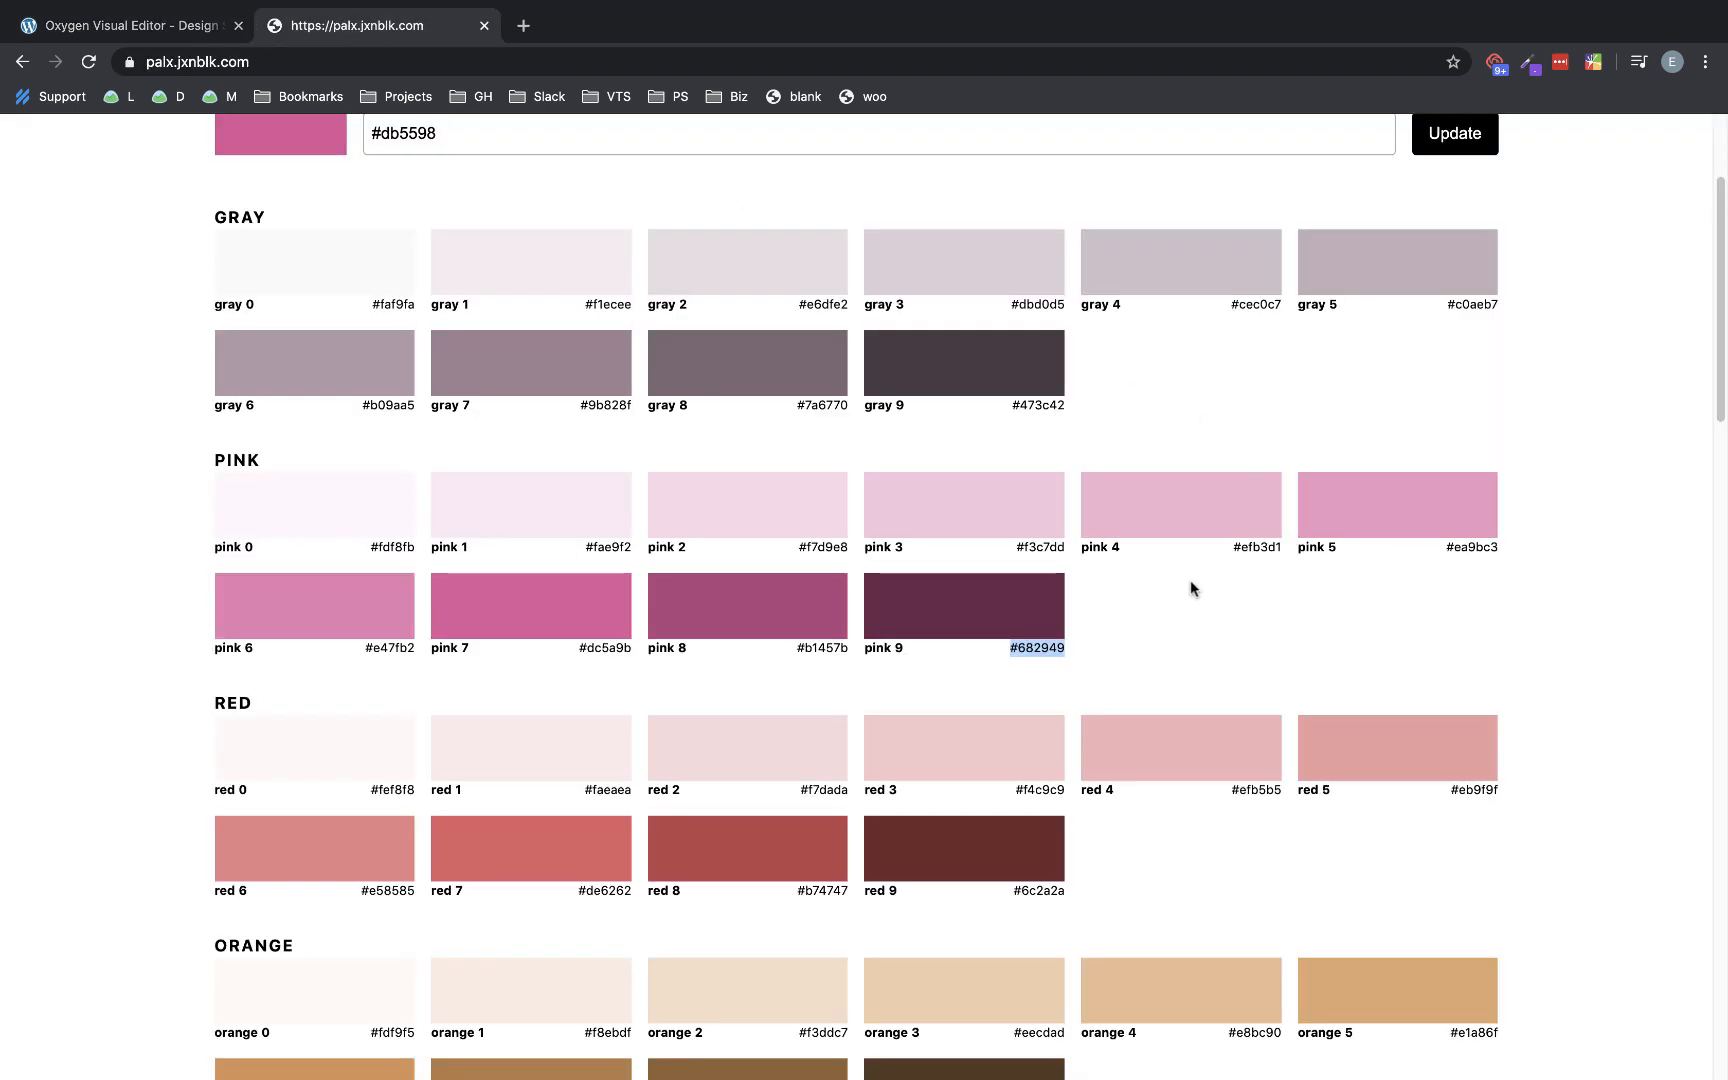
{"action": "left_click", "coordinate": [1276, 547]}
{"action": "mouse_move", "coordinate": [1278, 548]}
{"action": "left_mouse_down"}
{"action": "mouse_move", "coordinate": [1290, 563]}
{"action": "mouse_move", "coordinate": [1280, 548]}
{"action": "left_mouse_up"}
{"action": "left_click", "coordinate": [143, 30]}
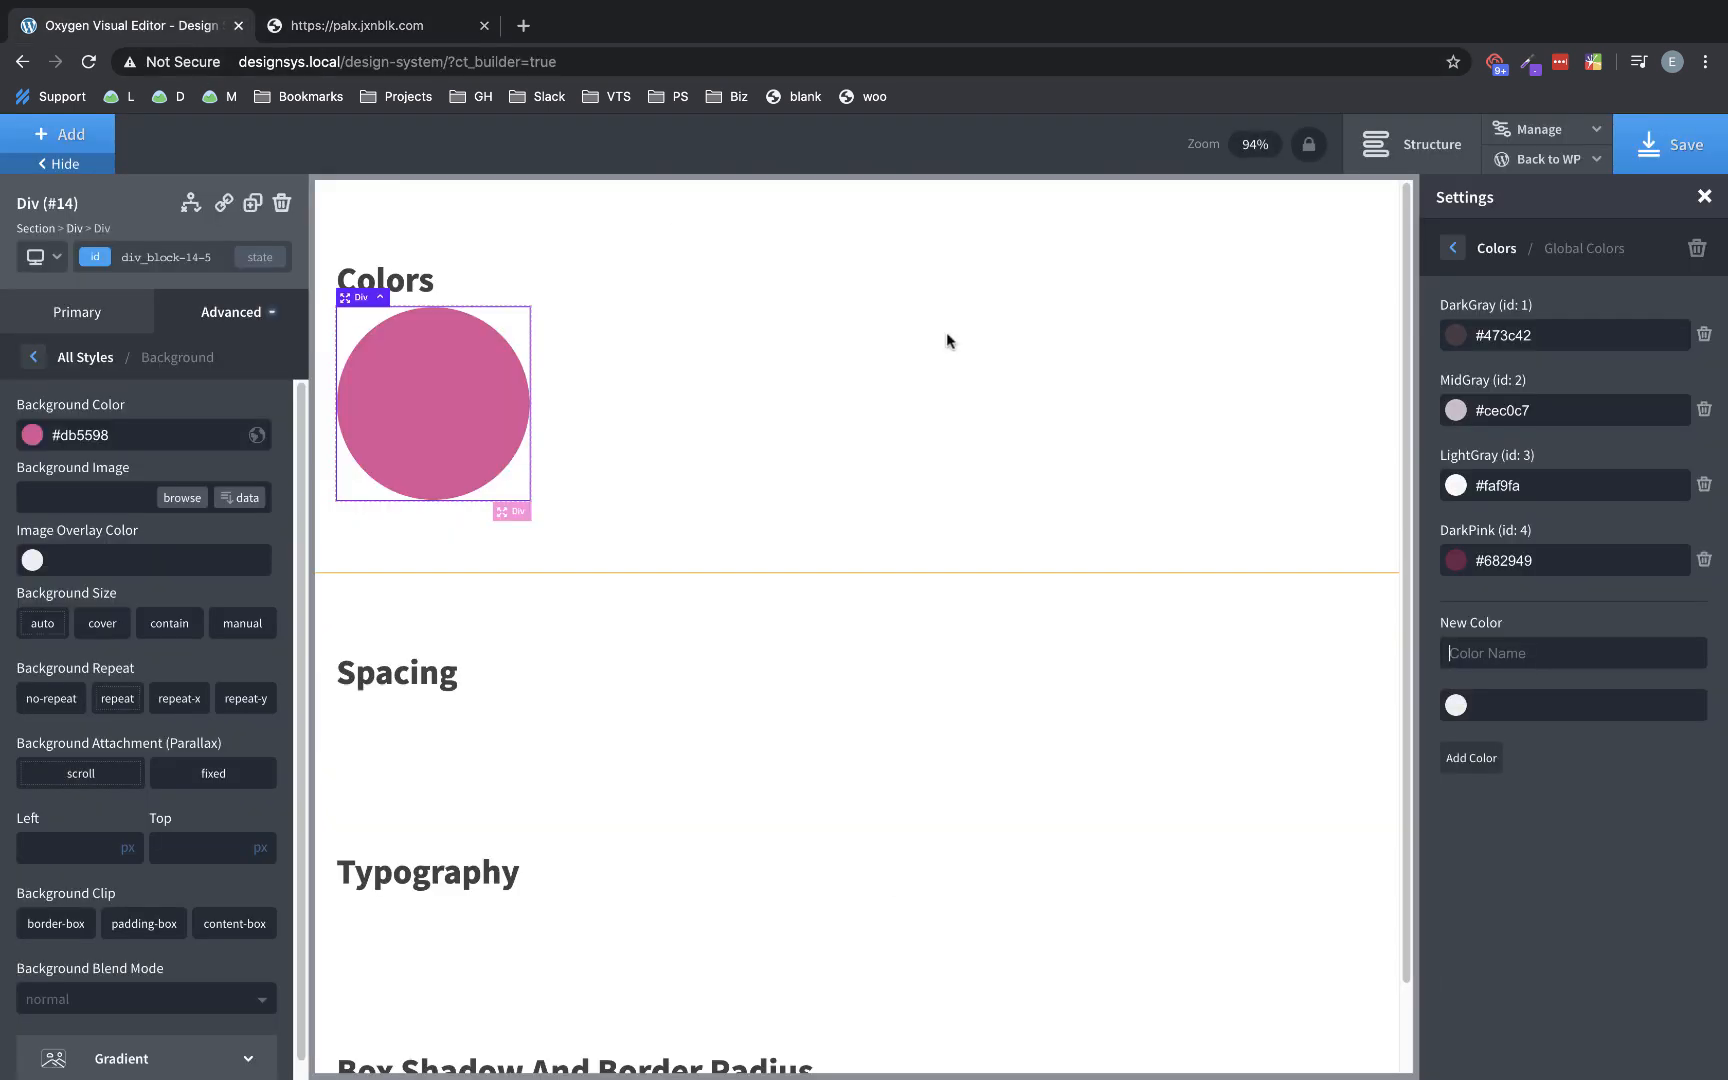
{"action": "type", "text": "MidPink"}
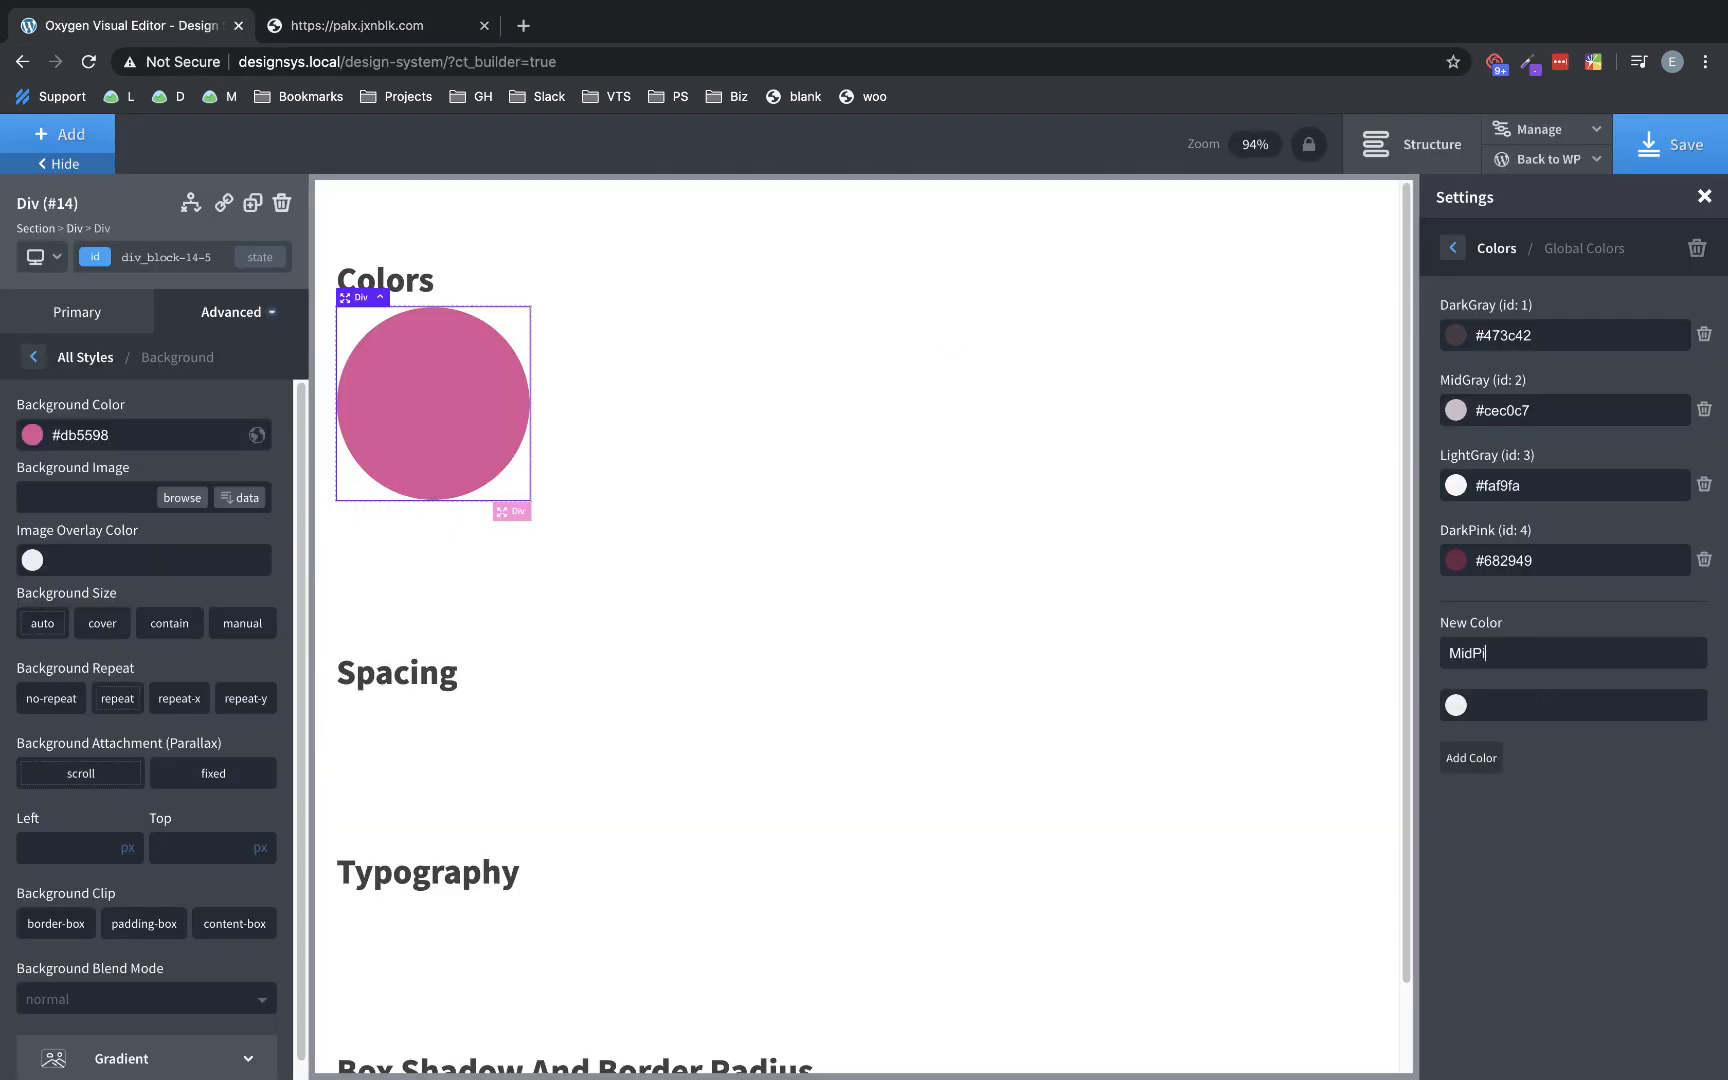
{"action": "left_click", "coordinate": [1537, 706]}
{"action": "type", "text": "#efb3d1"}
{"action": "left_click", "coordinate": [1485, 758]}
- Copy the pink 1 hex value from Palx and add it in Oxygen as global color LightPink, #fae9f2
{"action": "left_click", "coordinate": [345, 27]}
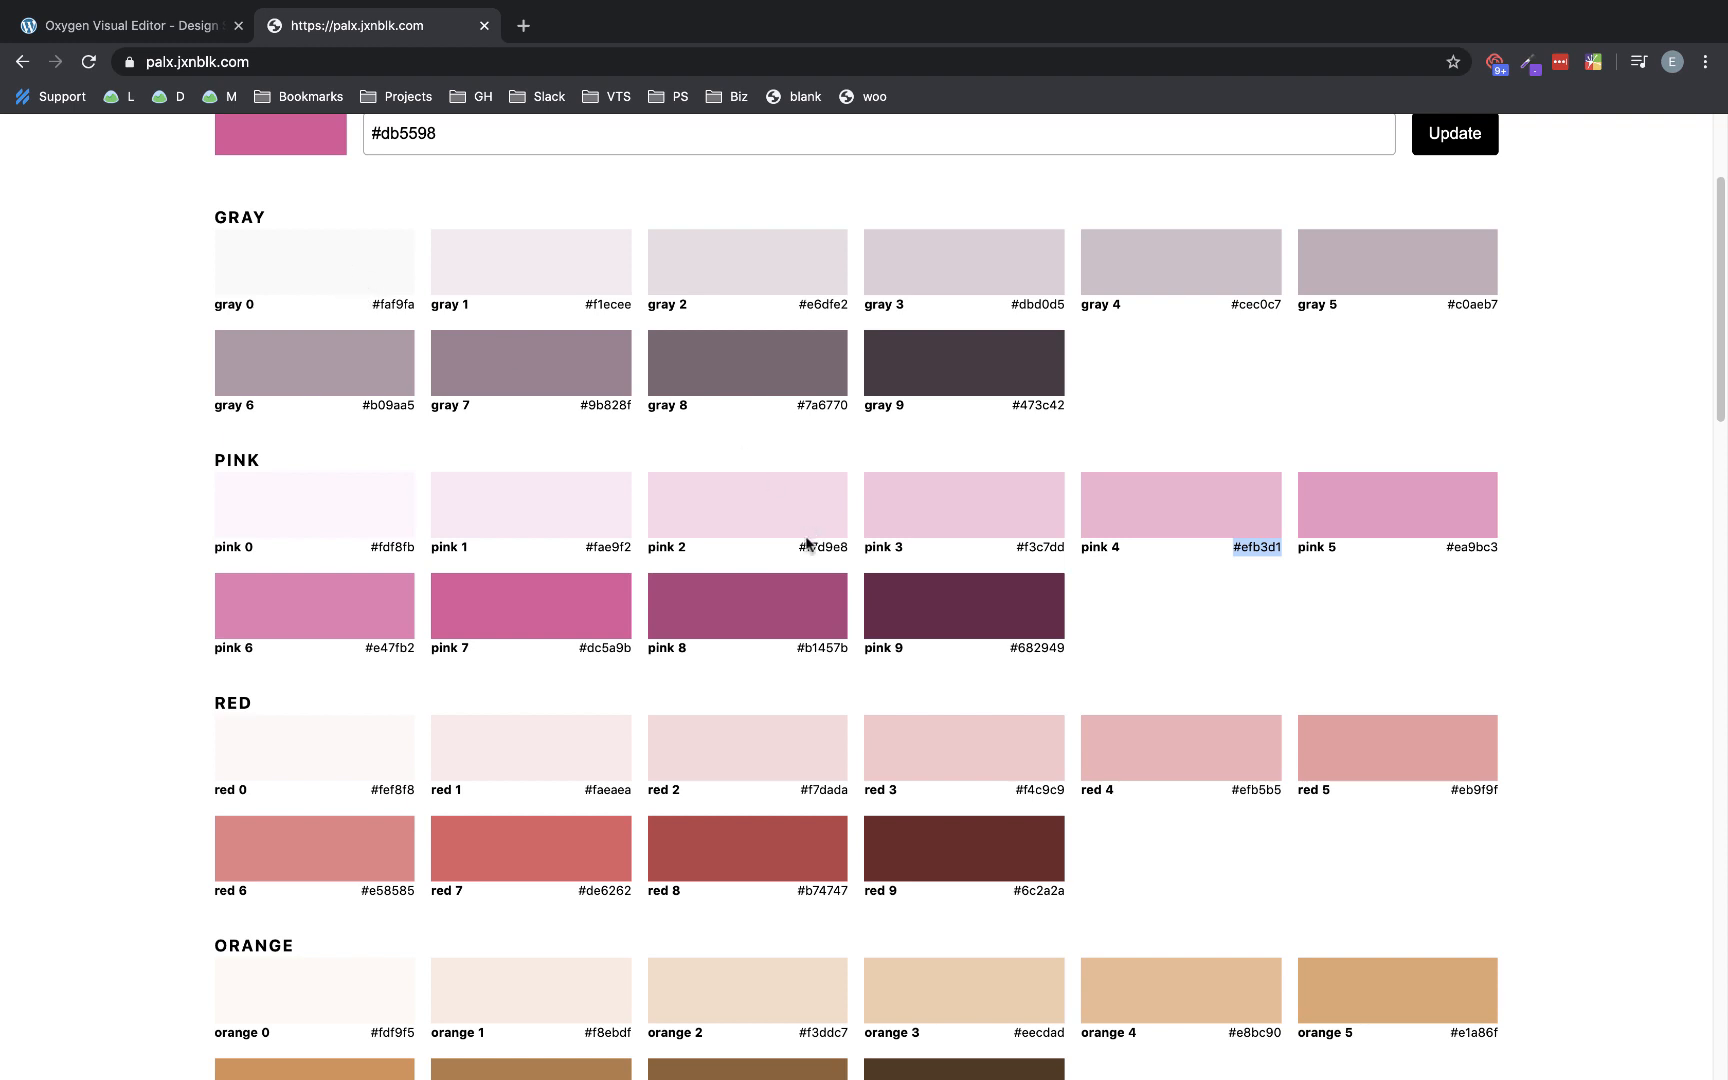
{"action": "left_click", "coordinate": [588, 547]}
{"action": "left_click_drag", "start_coordinate": [588, 547], "coordinate": [632, 548]}
{"action": "key", "text": "super+c"}
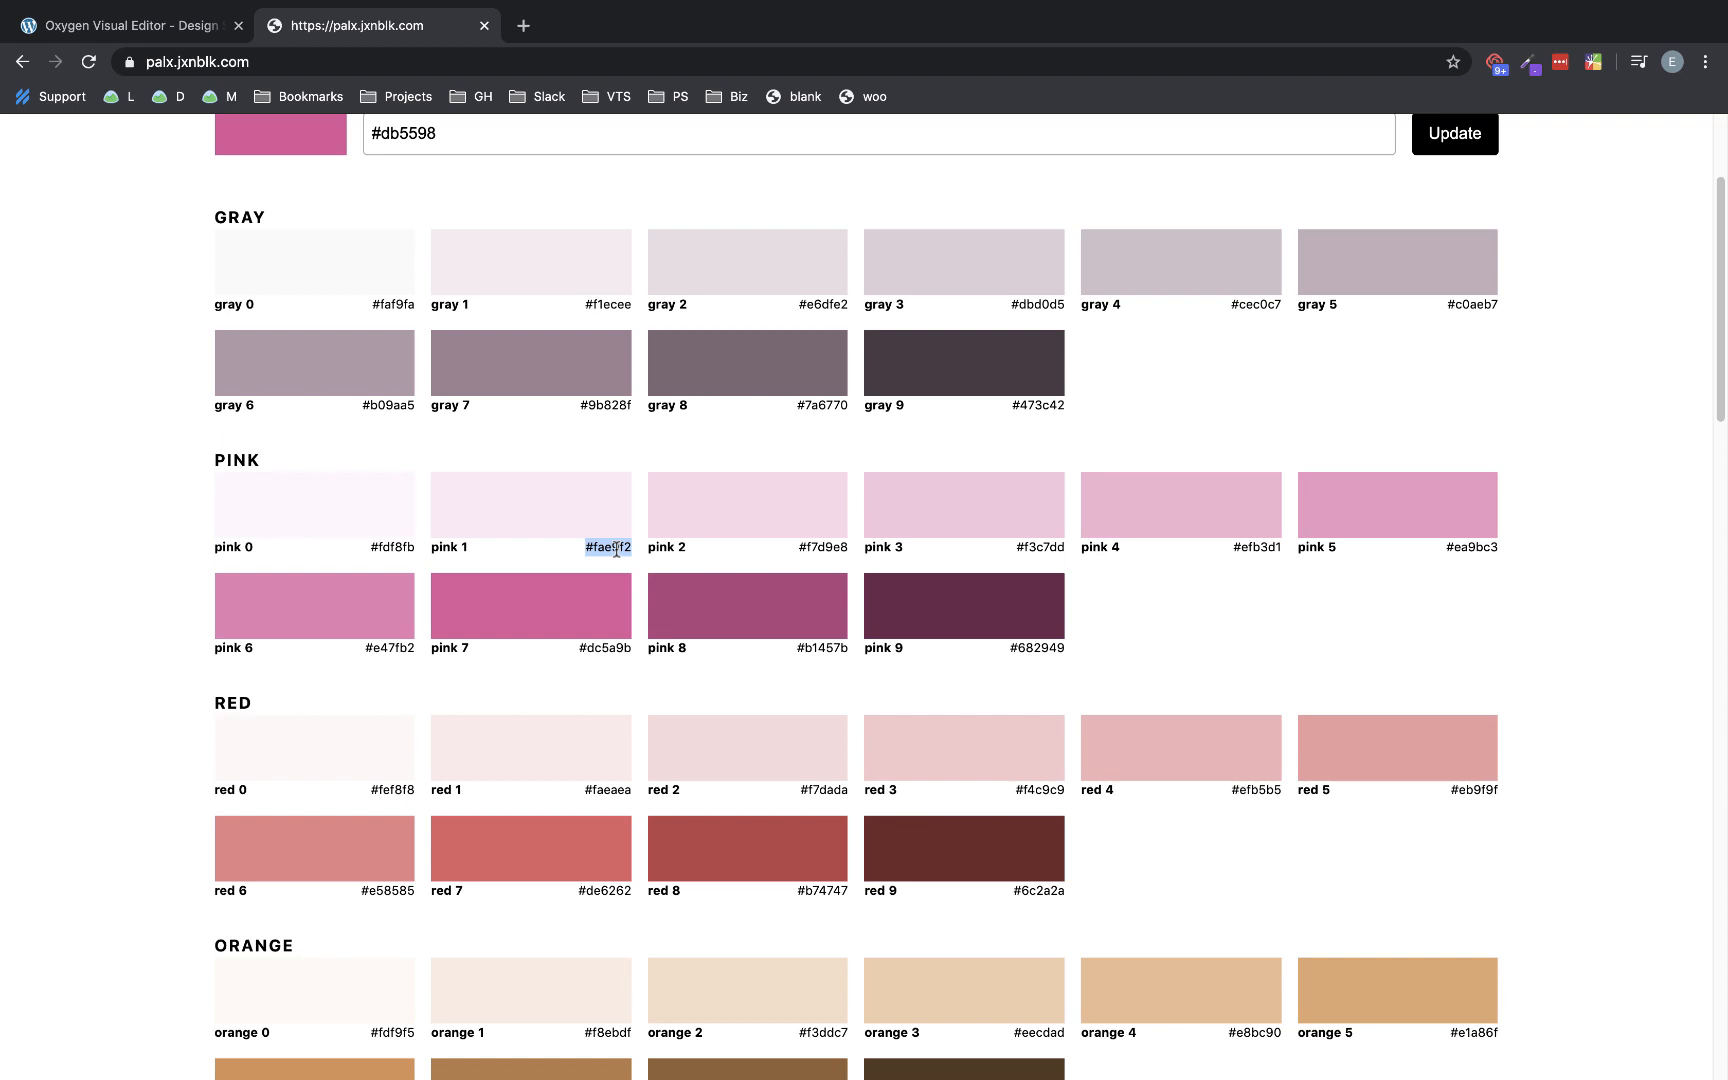
{"action": "left_click", "coordinate": [171, 26]}
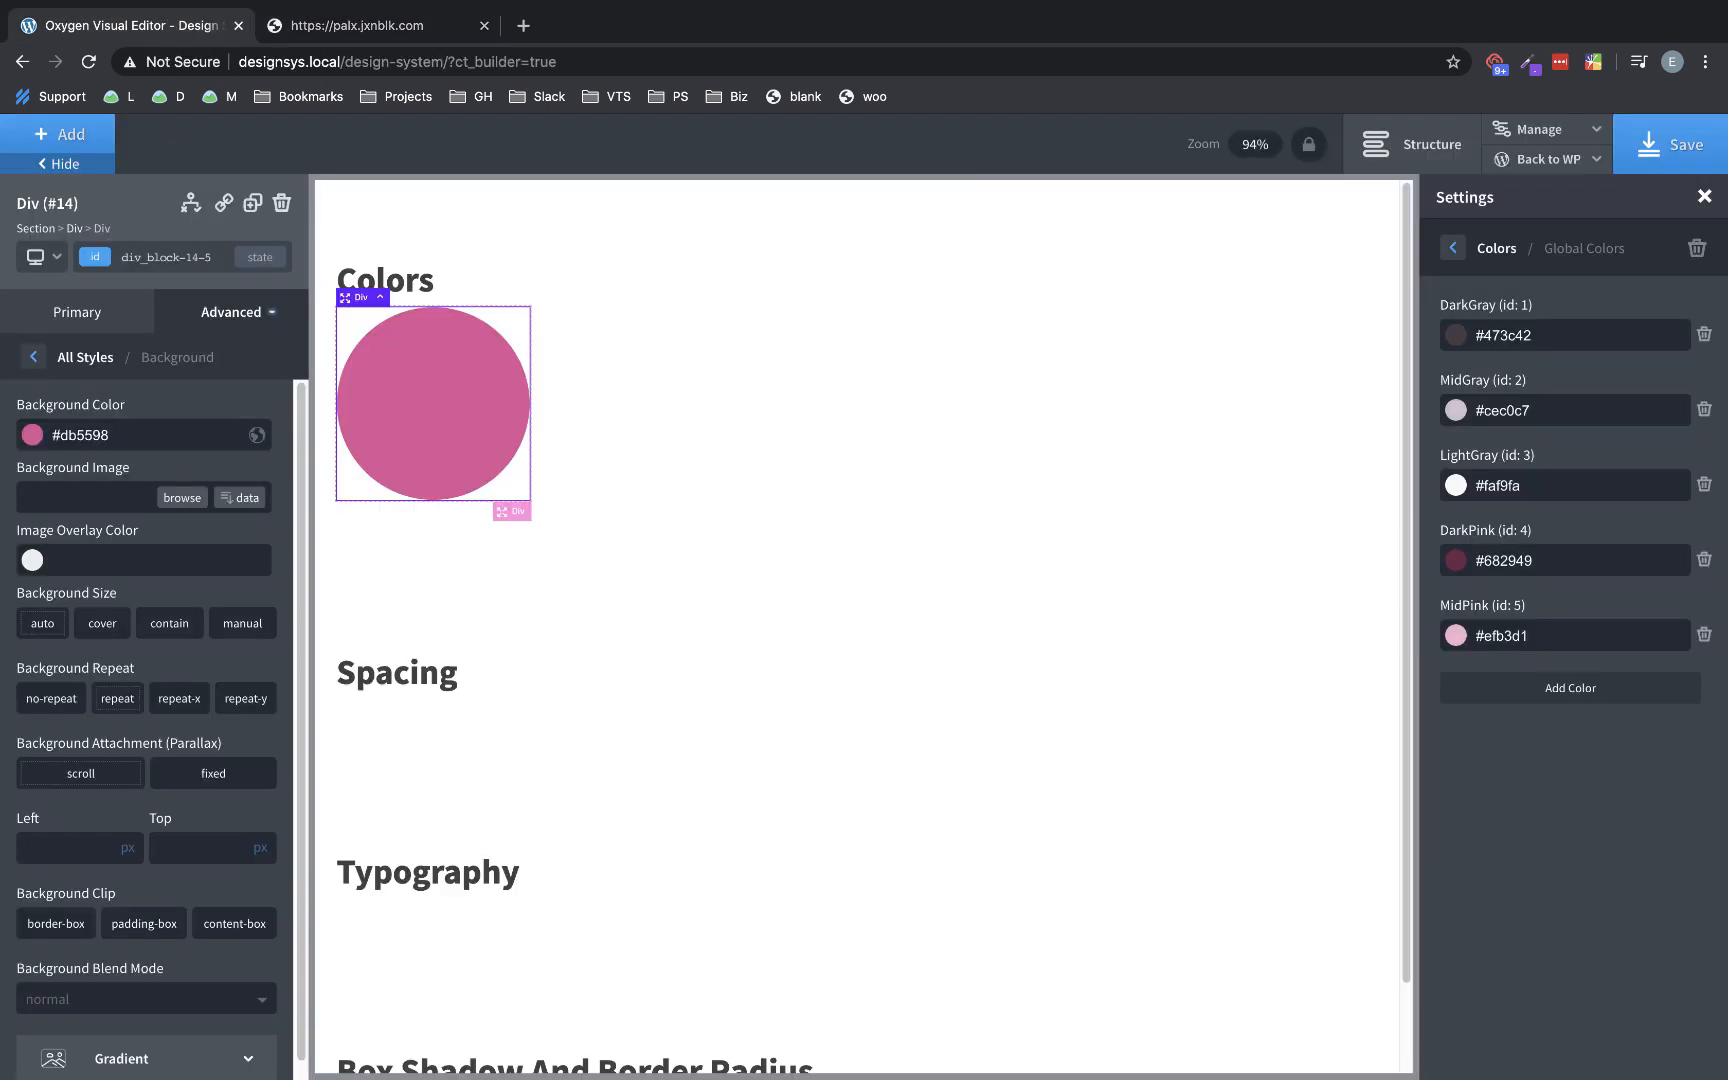
{"action": "left_click", "coordinate": [1516, 686]}
{"action": "type", "text": "L"}
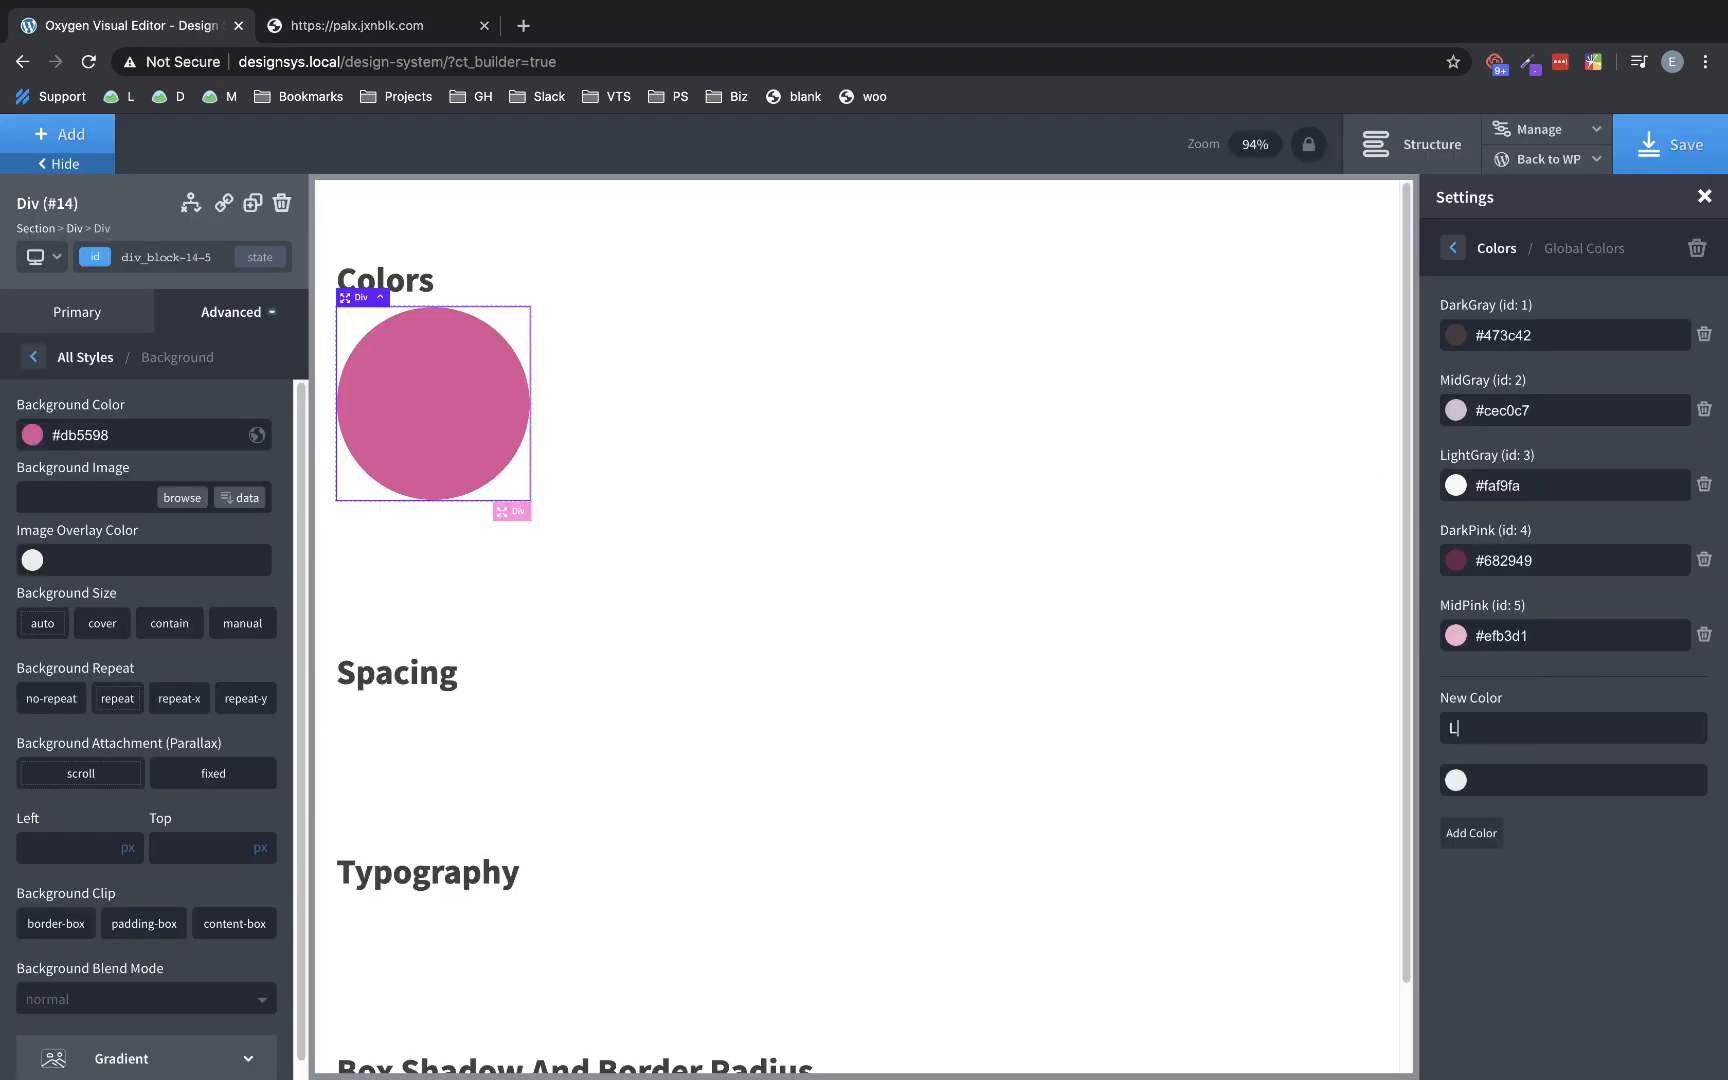
{"action": "type", "text": "ighj"}
{"action": "type", "text": "tPink"}
{"action": "left_click", "coordinate": [1508, 781]}
{"action": "key", "text": "super+v"}
{"action": "left_click", "coordinate": [1491, 835]}
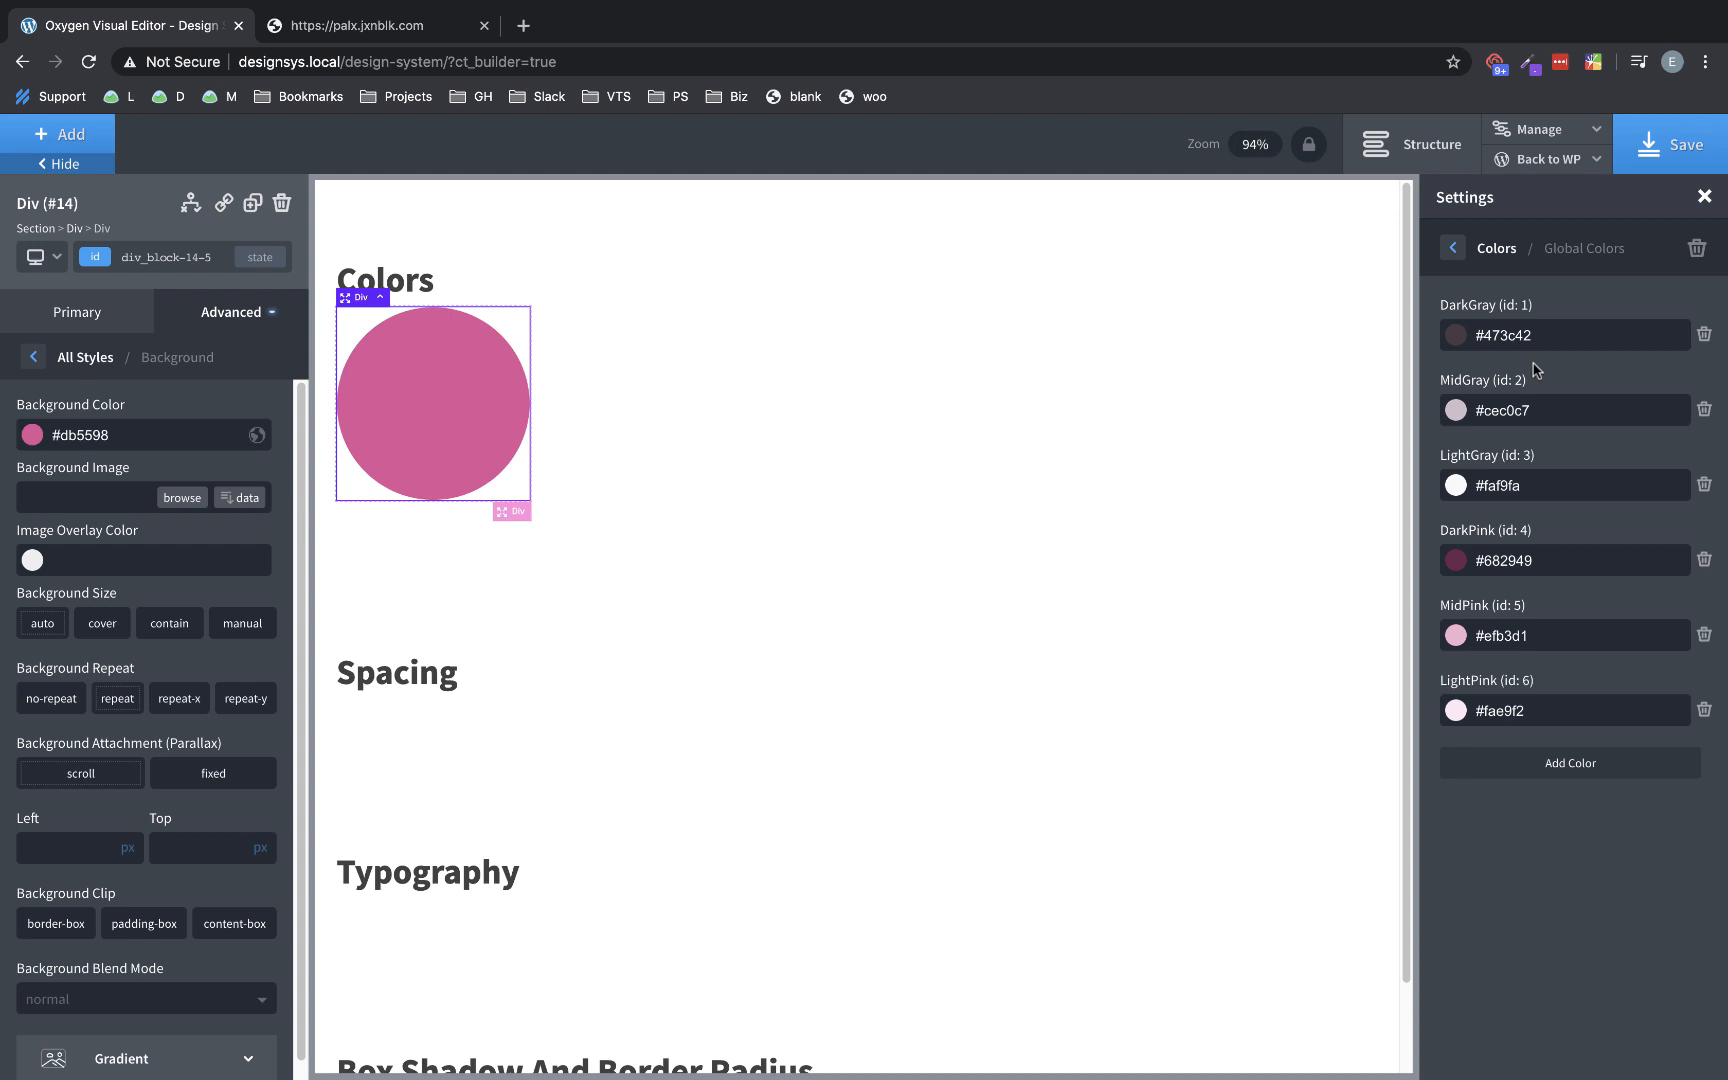
- Close the global color settings and set the circle's background to the global color DarkGray
{"action": "left_click", "coordinate": [1703, 198]}
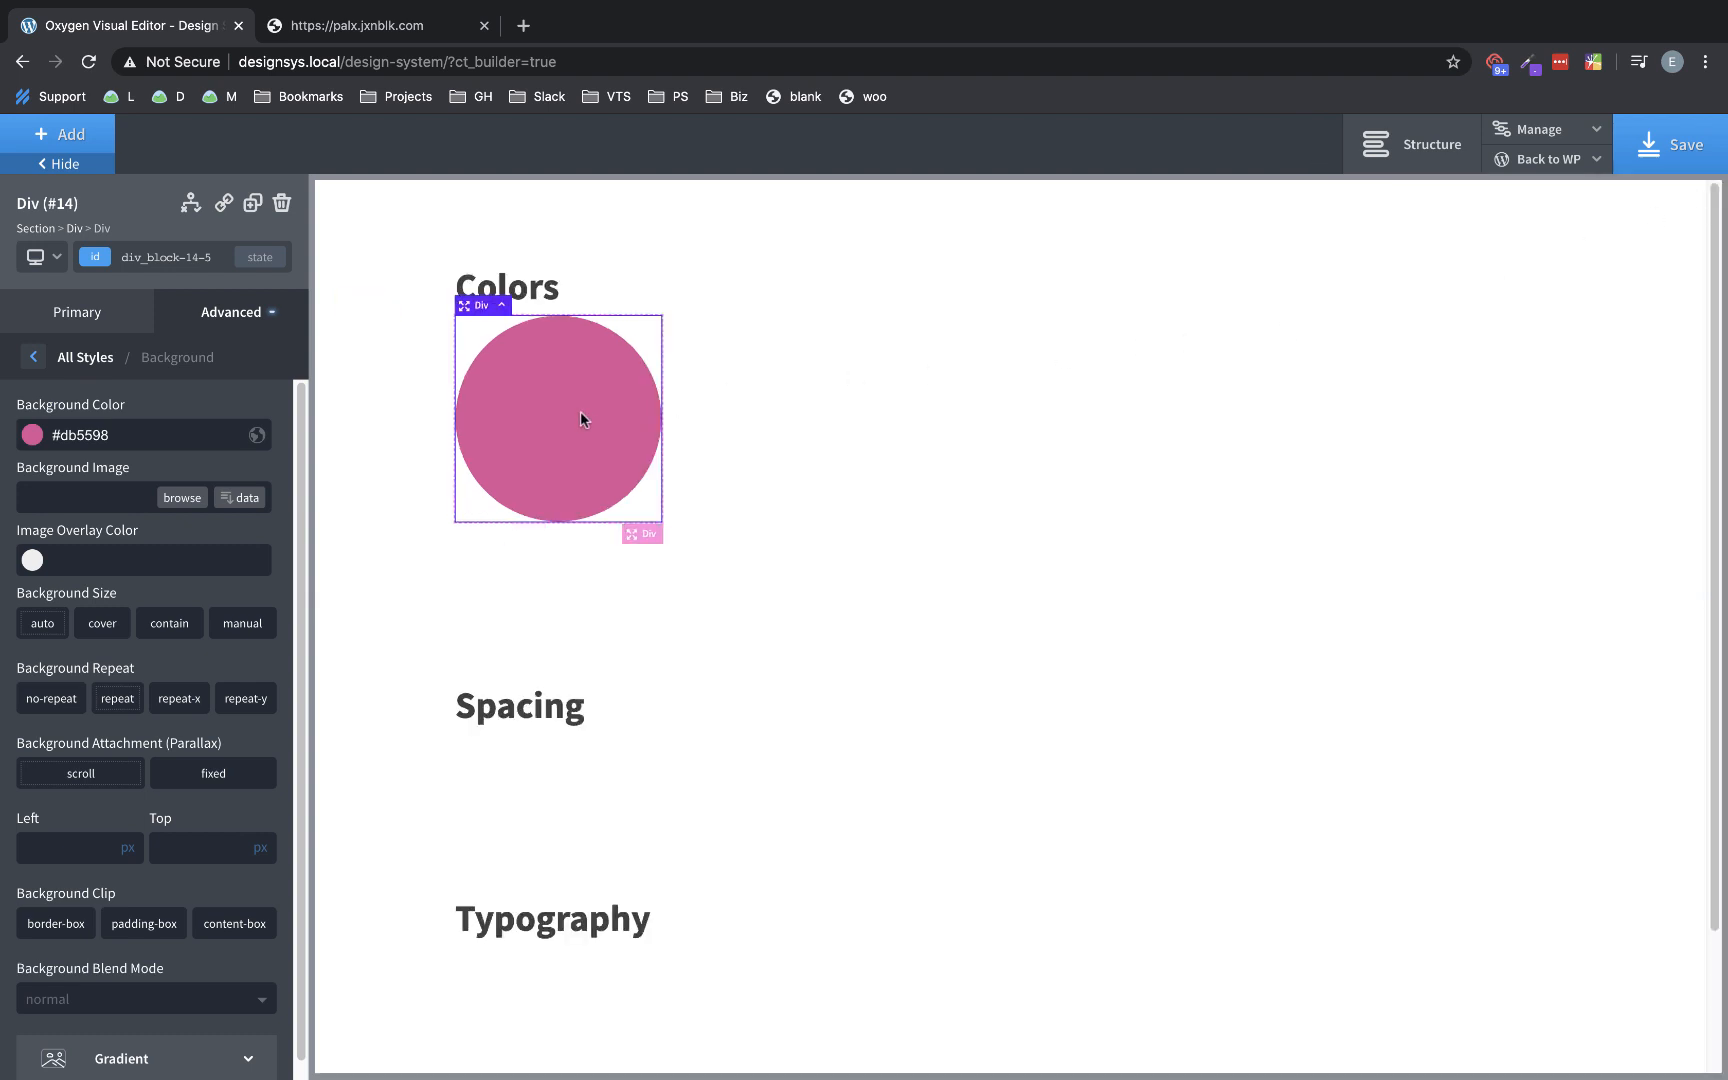
{"action": "left_click", "coordinate": [30, 440]}
{"action": "left_click", "coordinate": [43, 695]}
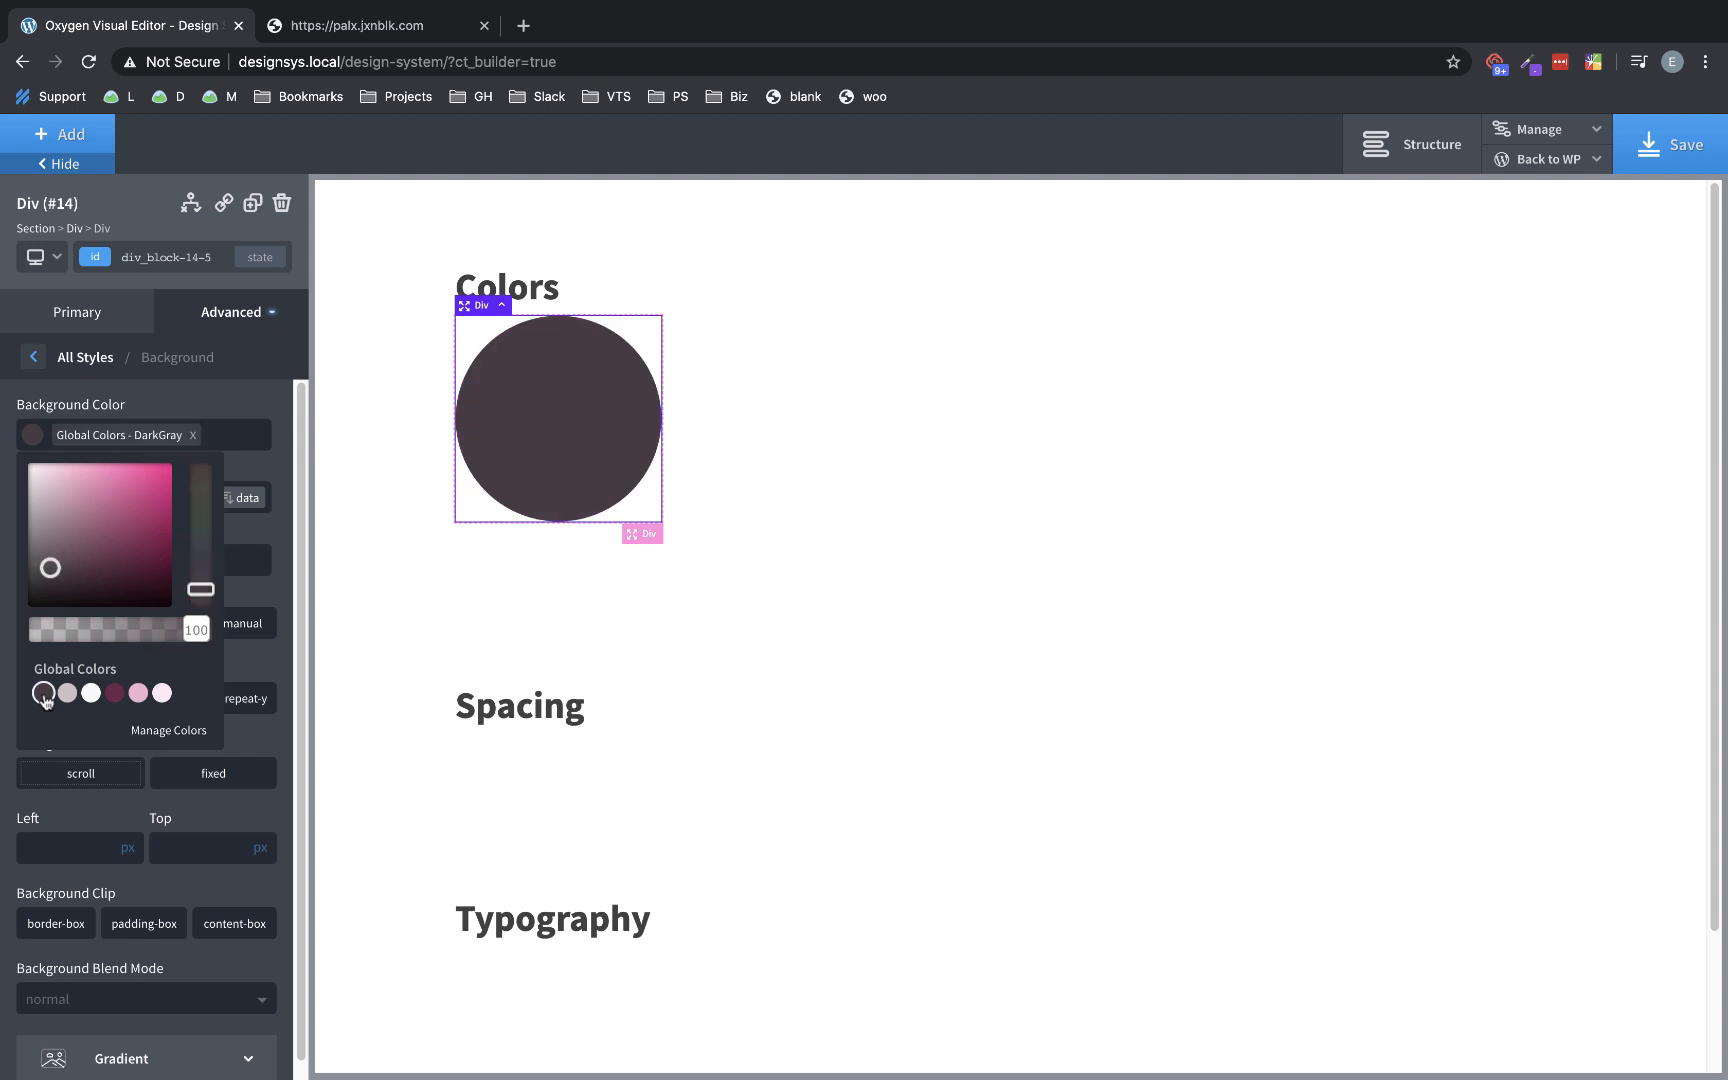
{"action": "left_click", "coordinate": [255, 207]}
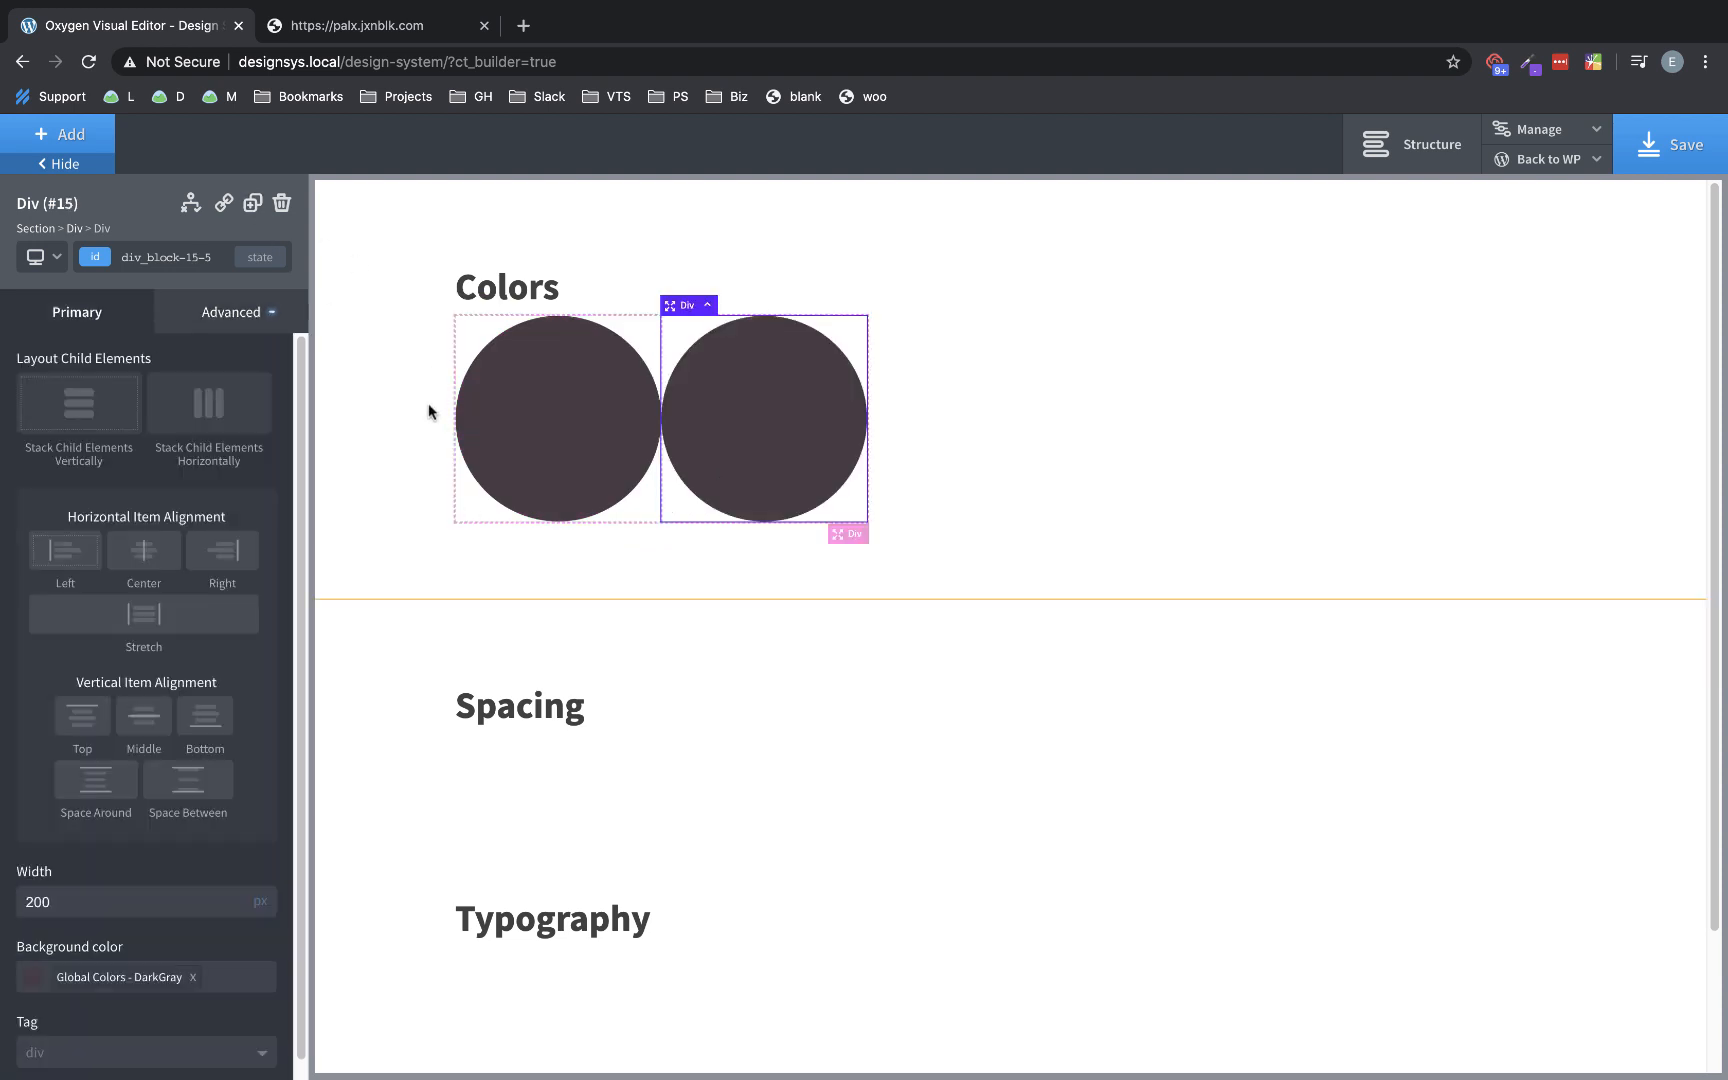
{"action": "left_click", "coordinate": [603, 456]}
{"action": "left_click", "coordinate": [789, 453]}
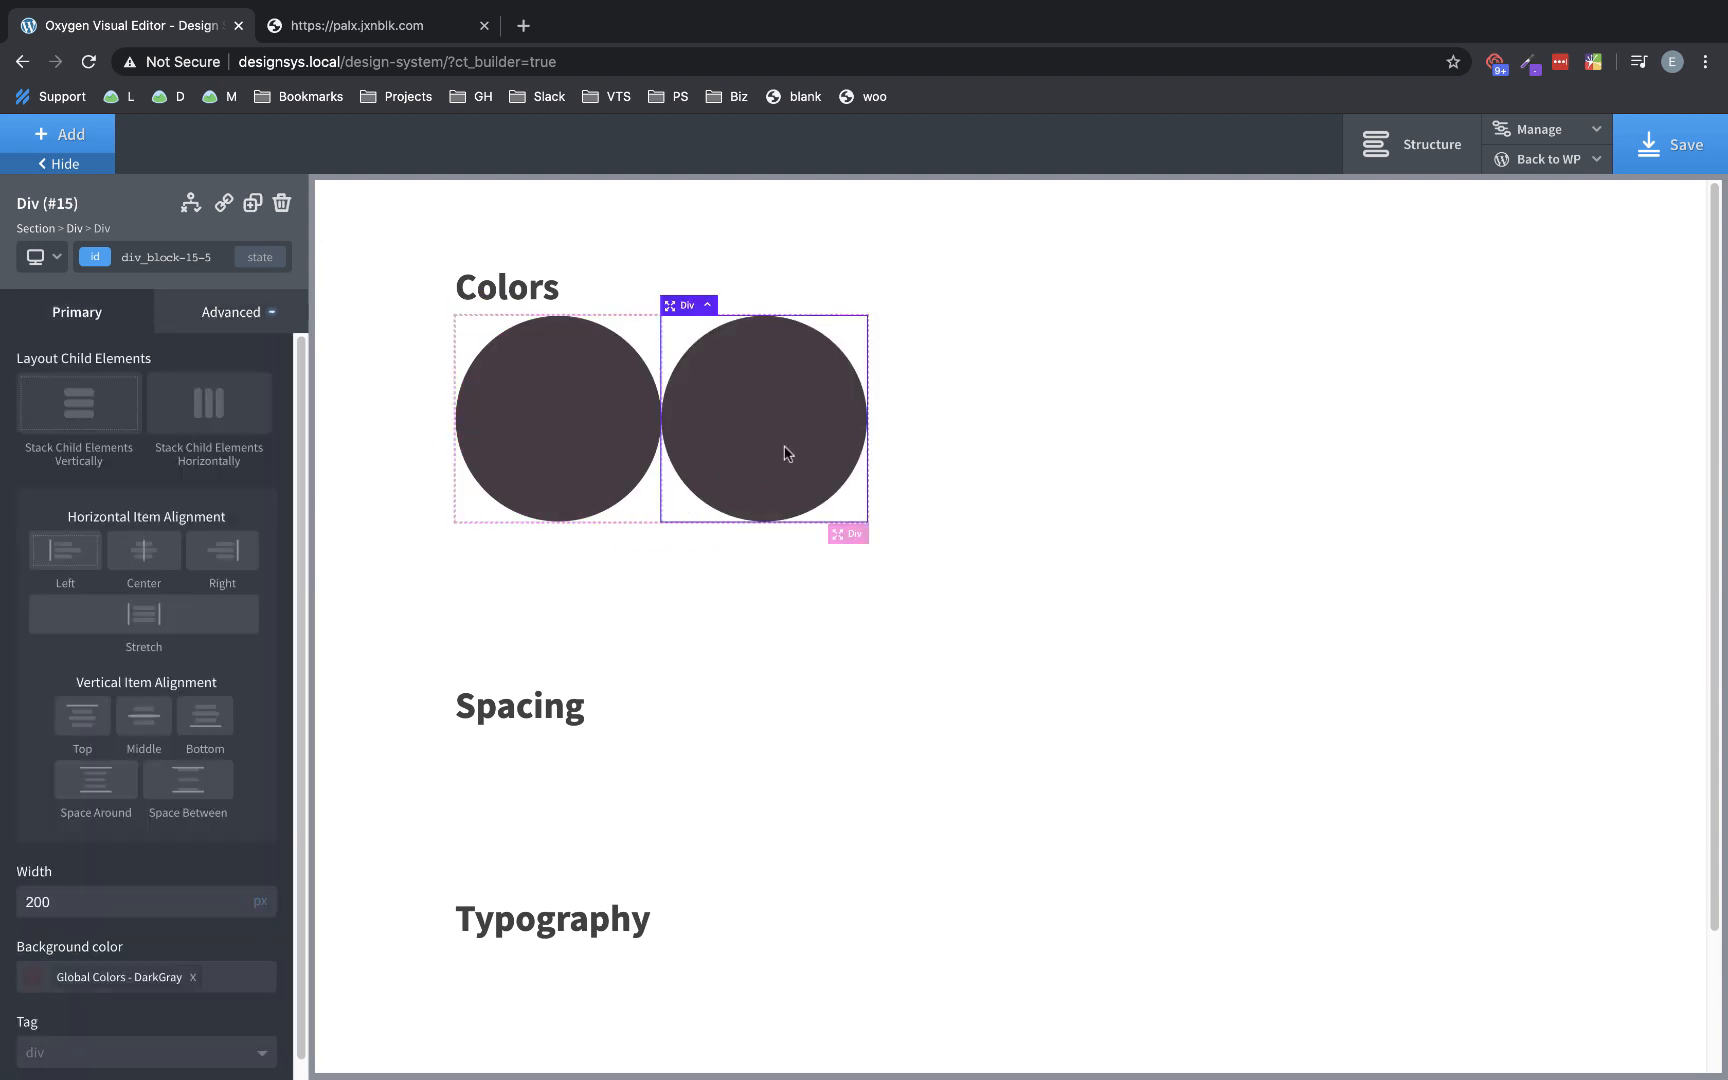
{"action": "left_click", "coordinate": [282, 203]}
- Set the DarkGray circle's left and right margins to 8 px
{"action": "left_click", "coordinate": [508, 325]}
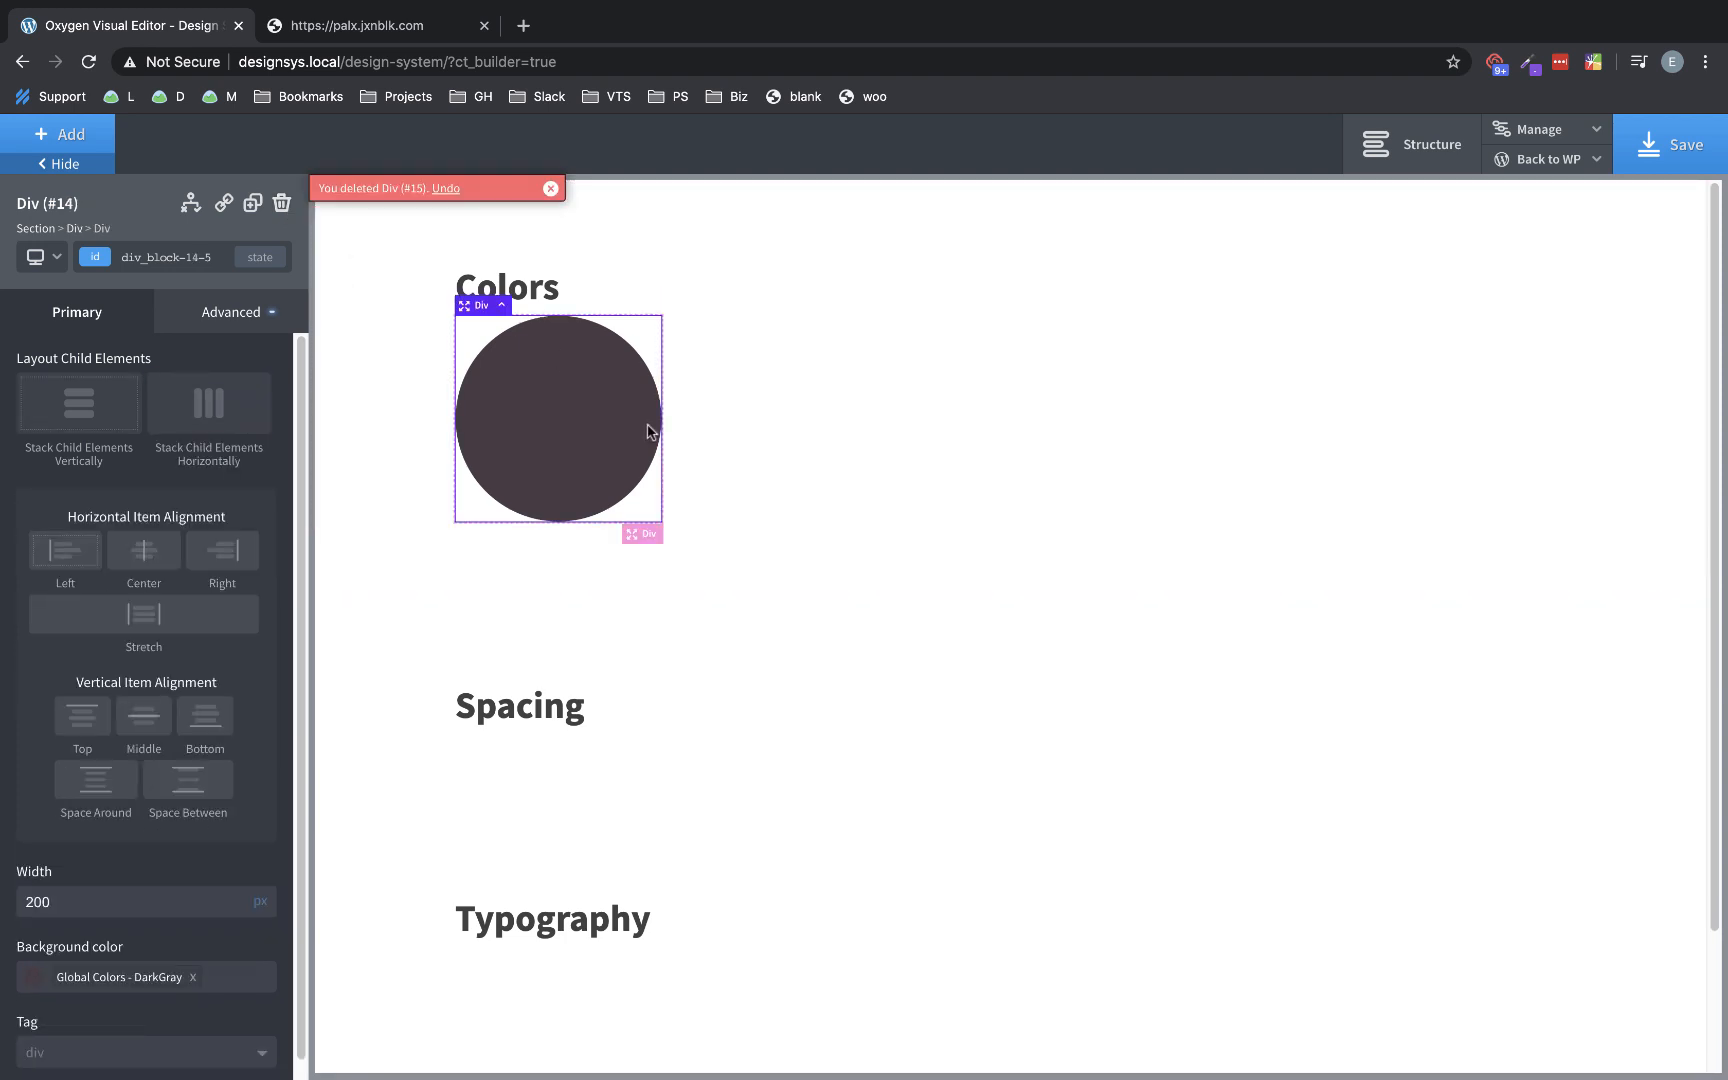
{"action": "left_click", "coordinate": [236, 328]}
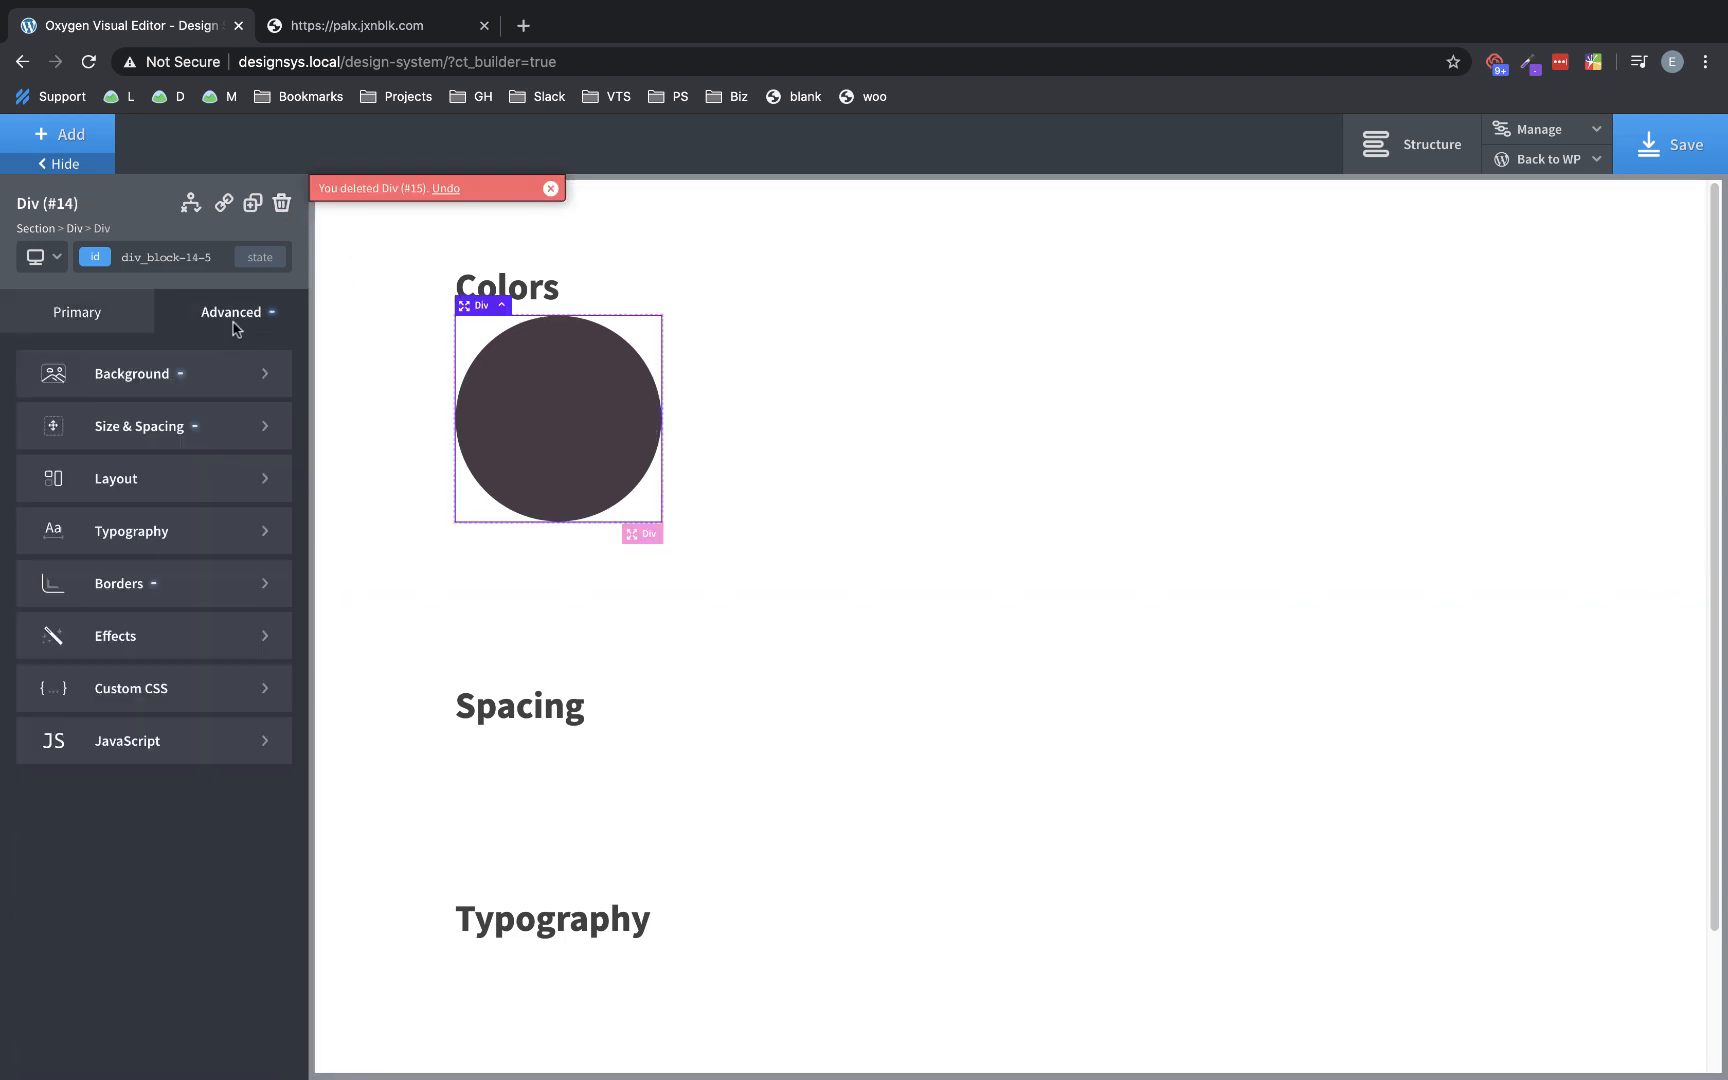
{"action": "left_click", "coordinate": [210, 426]}
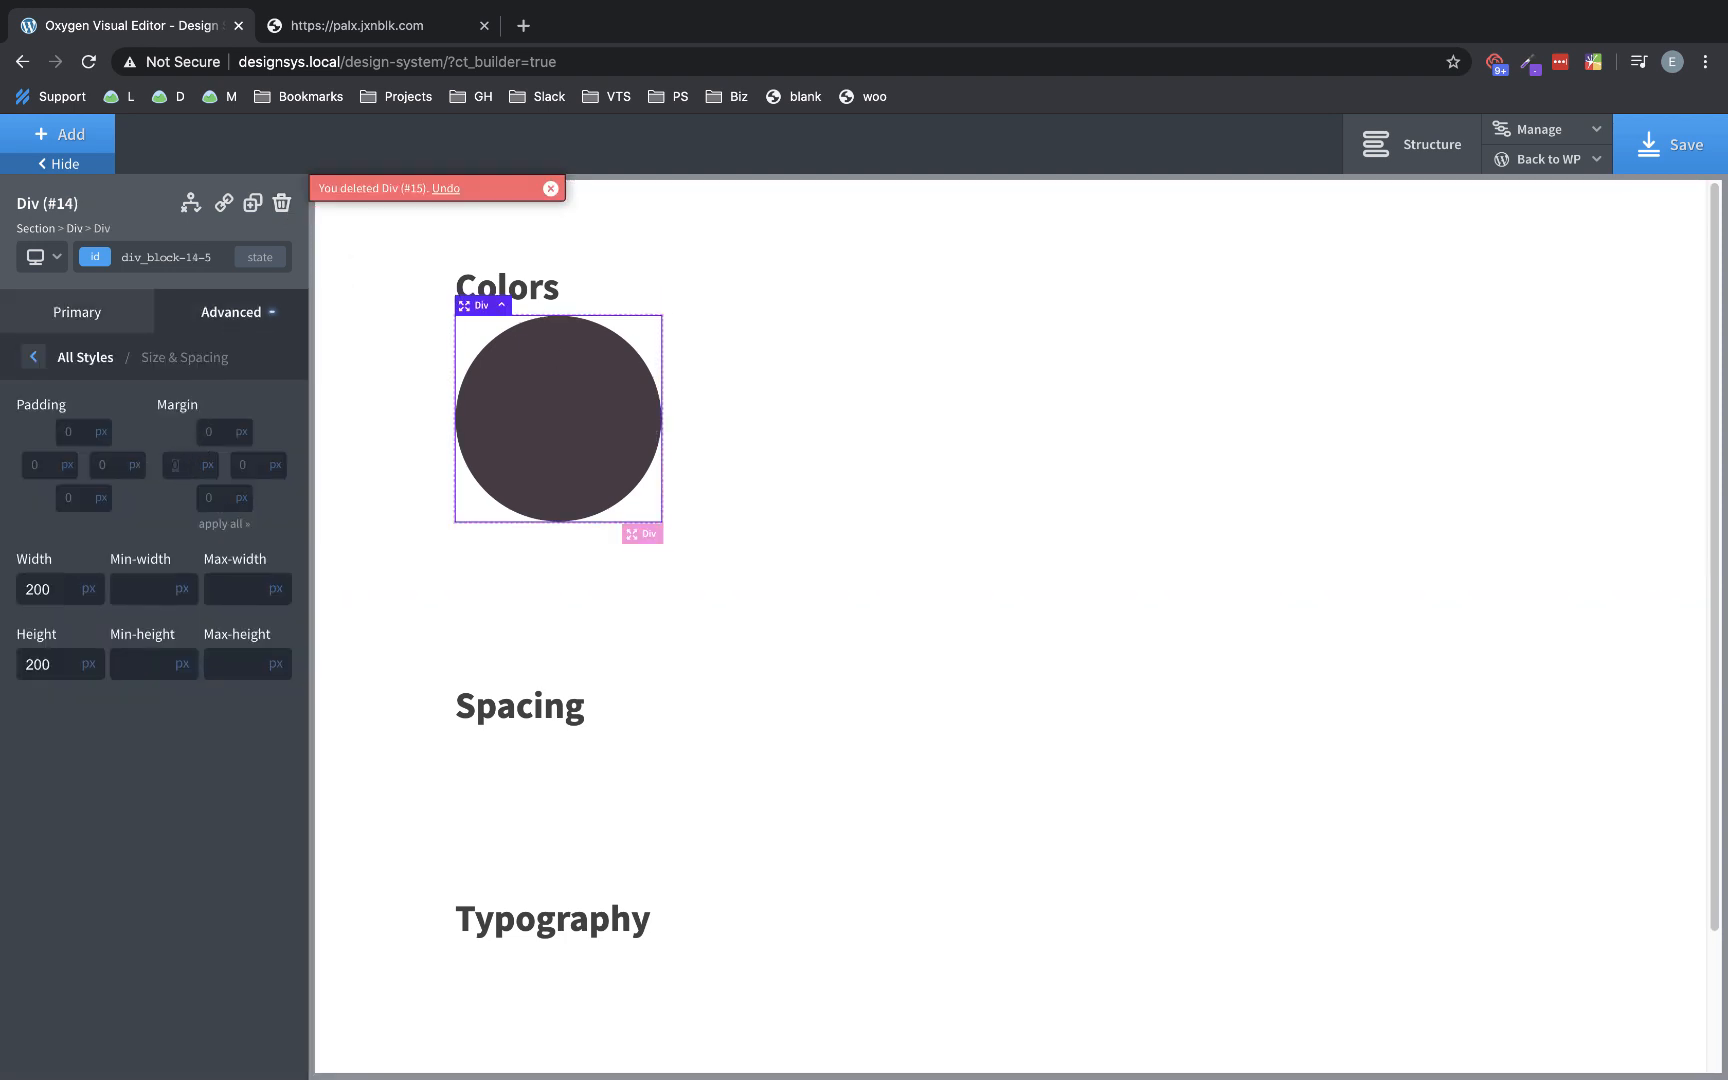
{"action": "type", "text": "8"}
{"action": "left_click", "coordinate": [252, 467]}
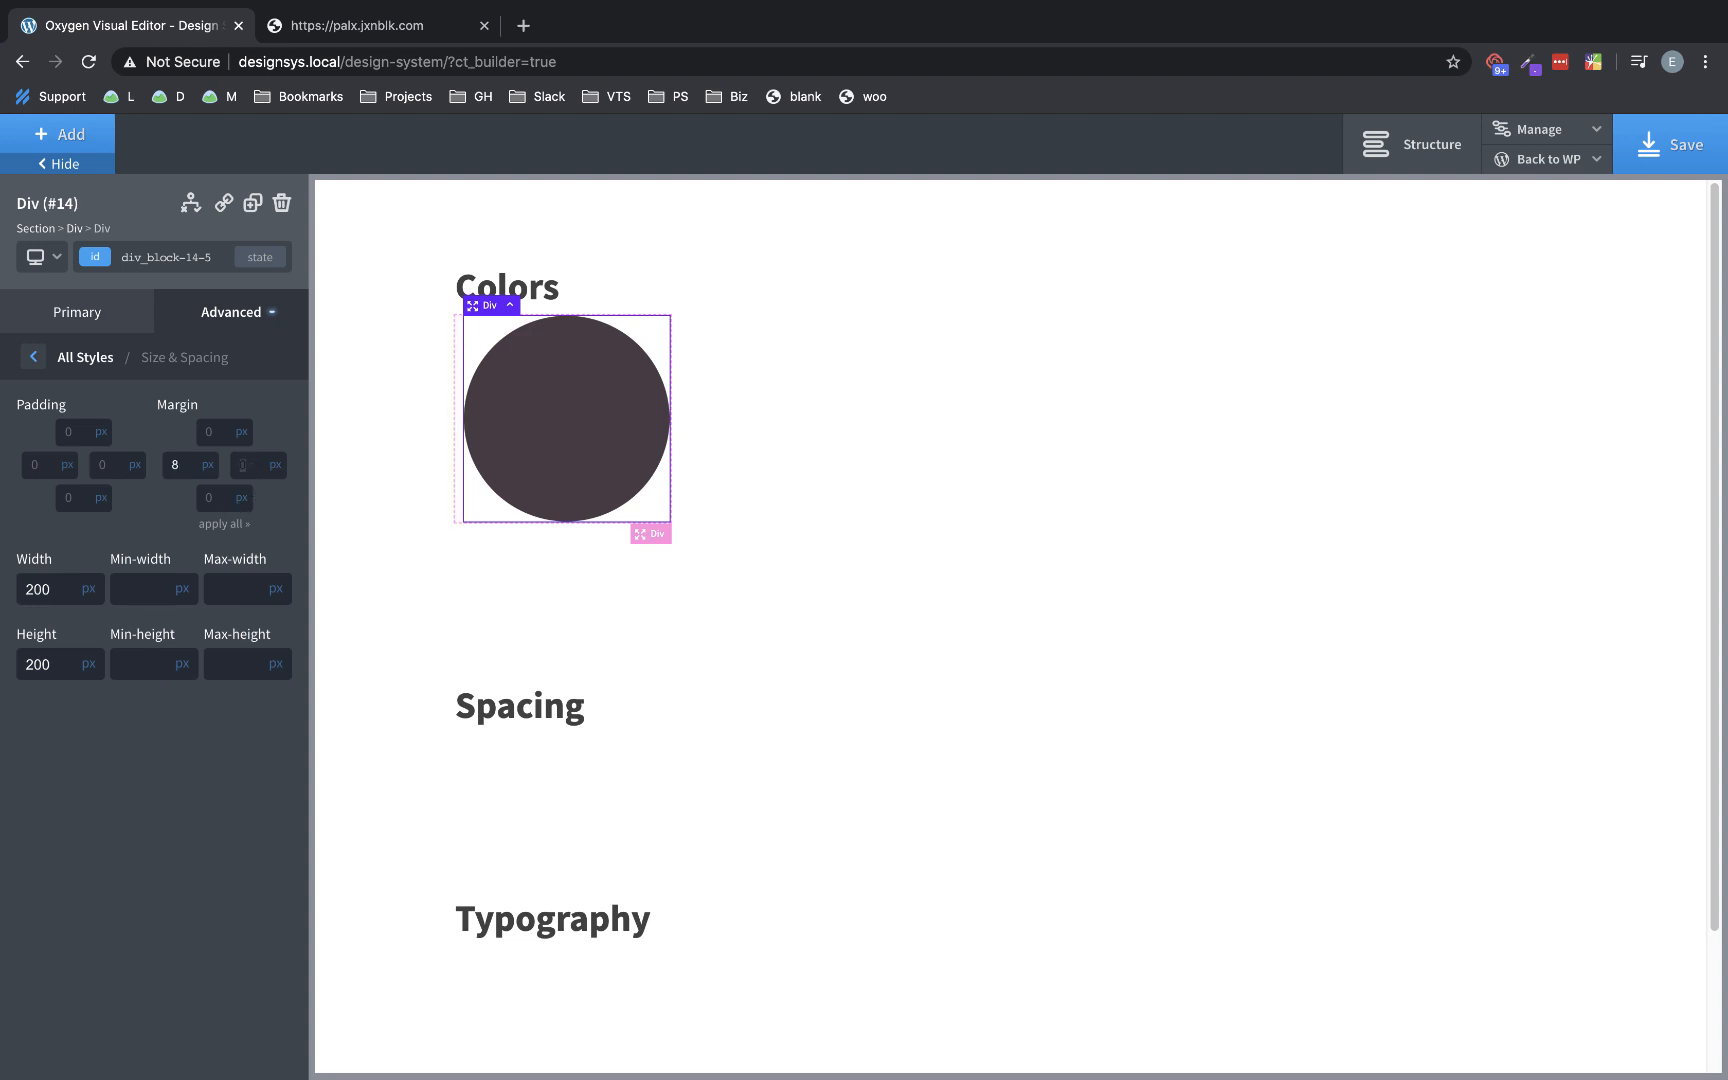
{"action": "type", "text": "8"}
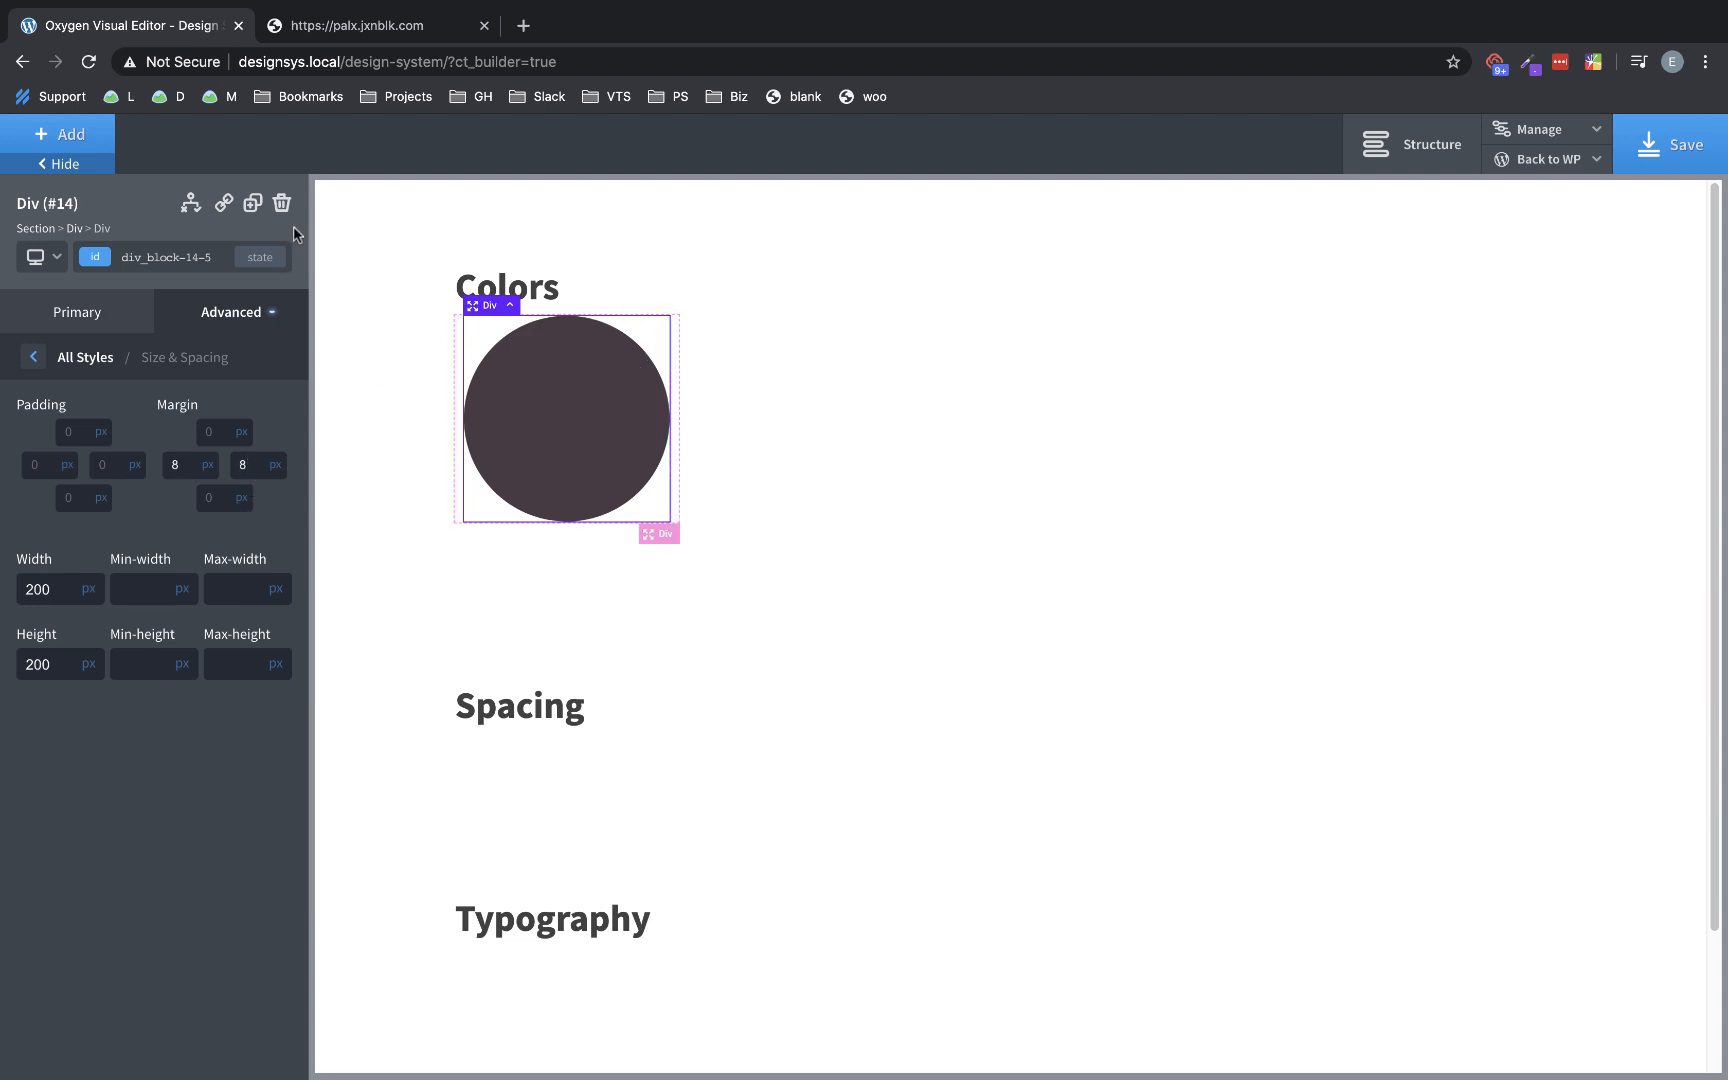
- Duplicate the DarkGray circle and set the copy's background to the global color MidGray
{"action": "left_click", "coordinate": [253, 204]}
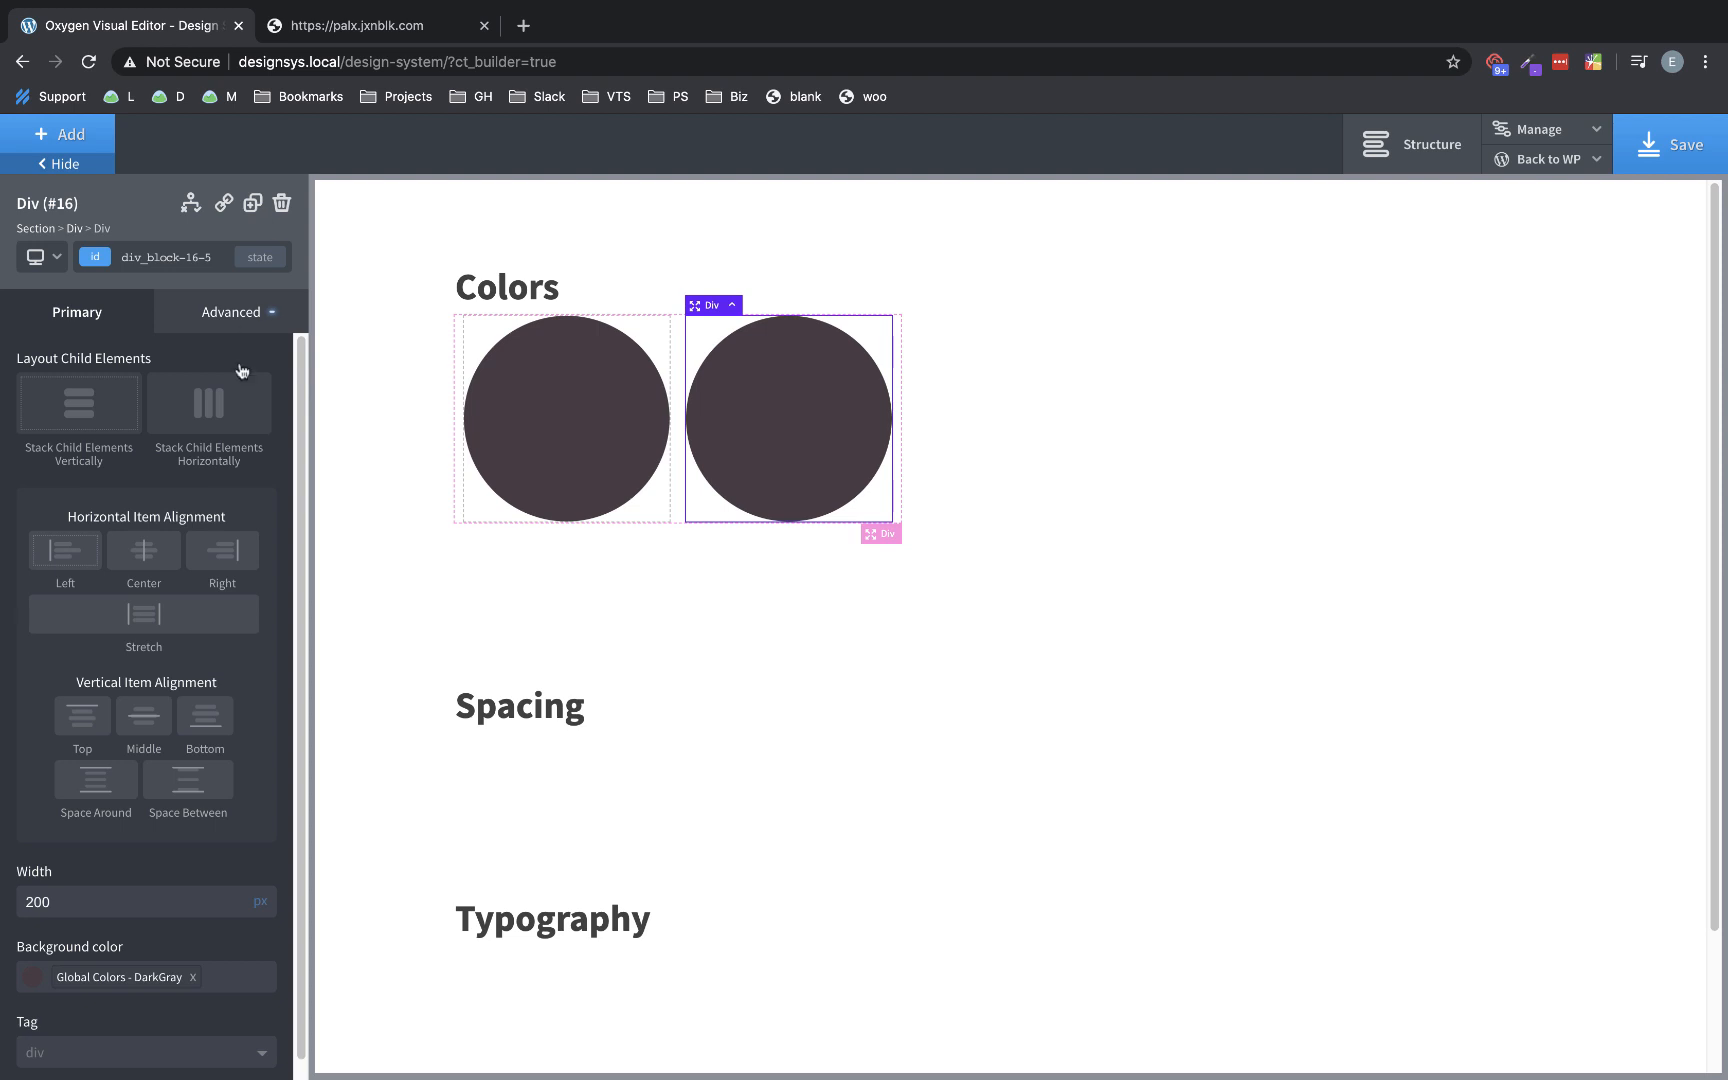
{"action": "left_click", "coordinate": [248, 306]}
{"action": "left_click", "coordinate": [197, 362]}
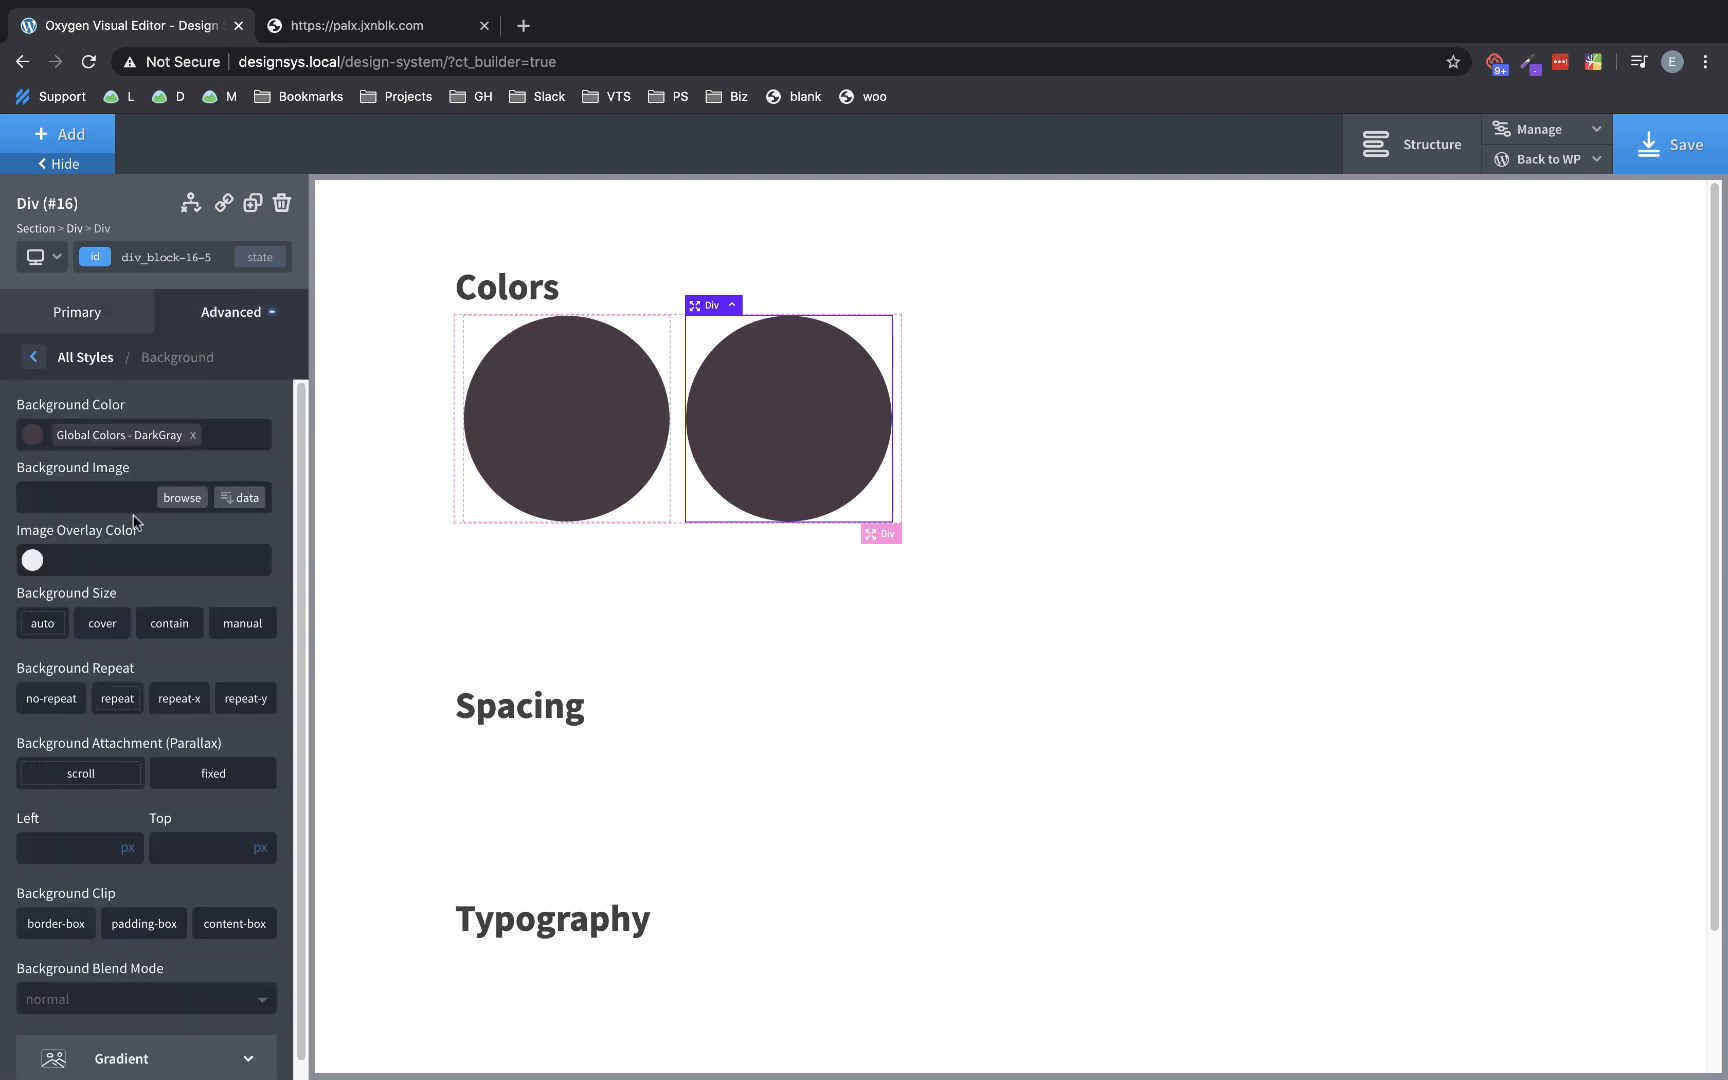
{"action": "left_click", "coordinate": [32, 438]}
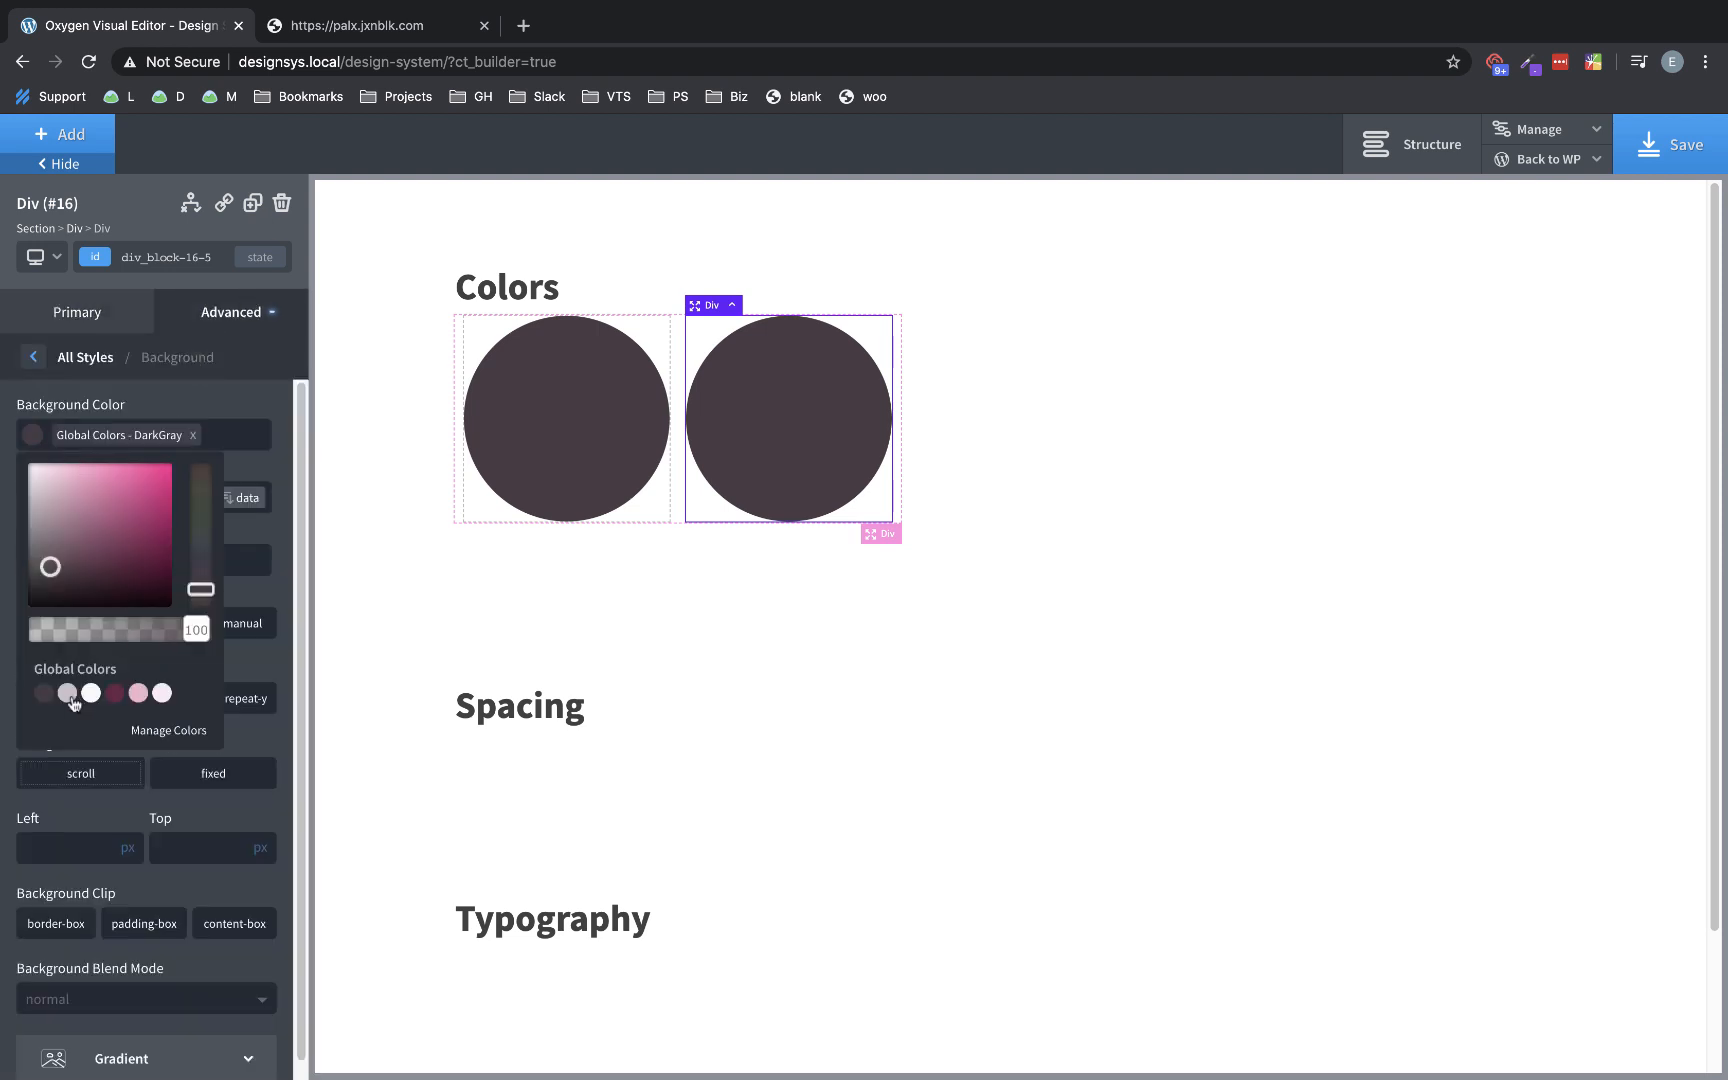
{"action": "left_click", "coordinate": [70, 695]}
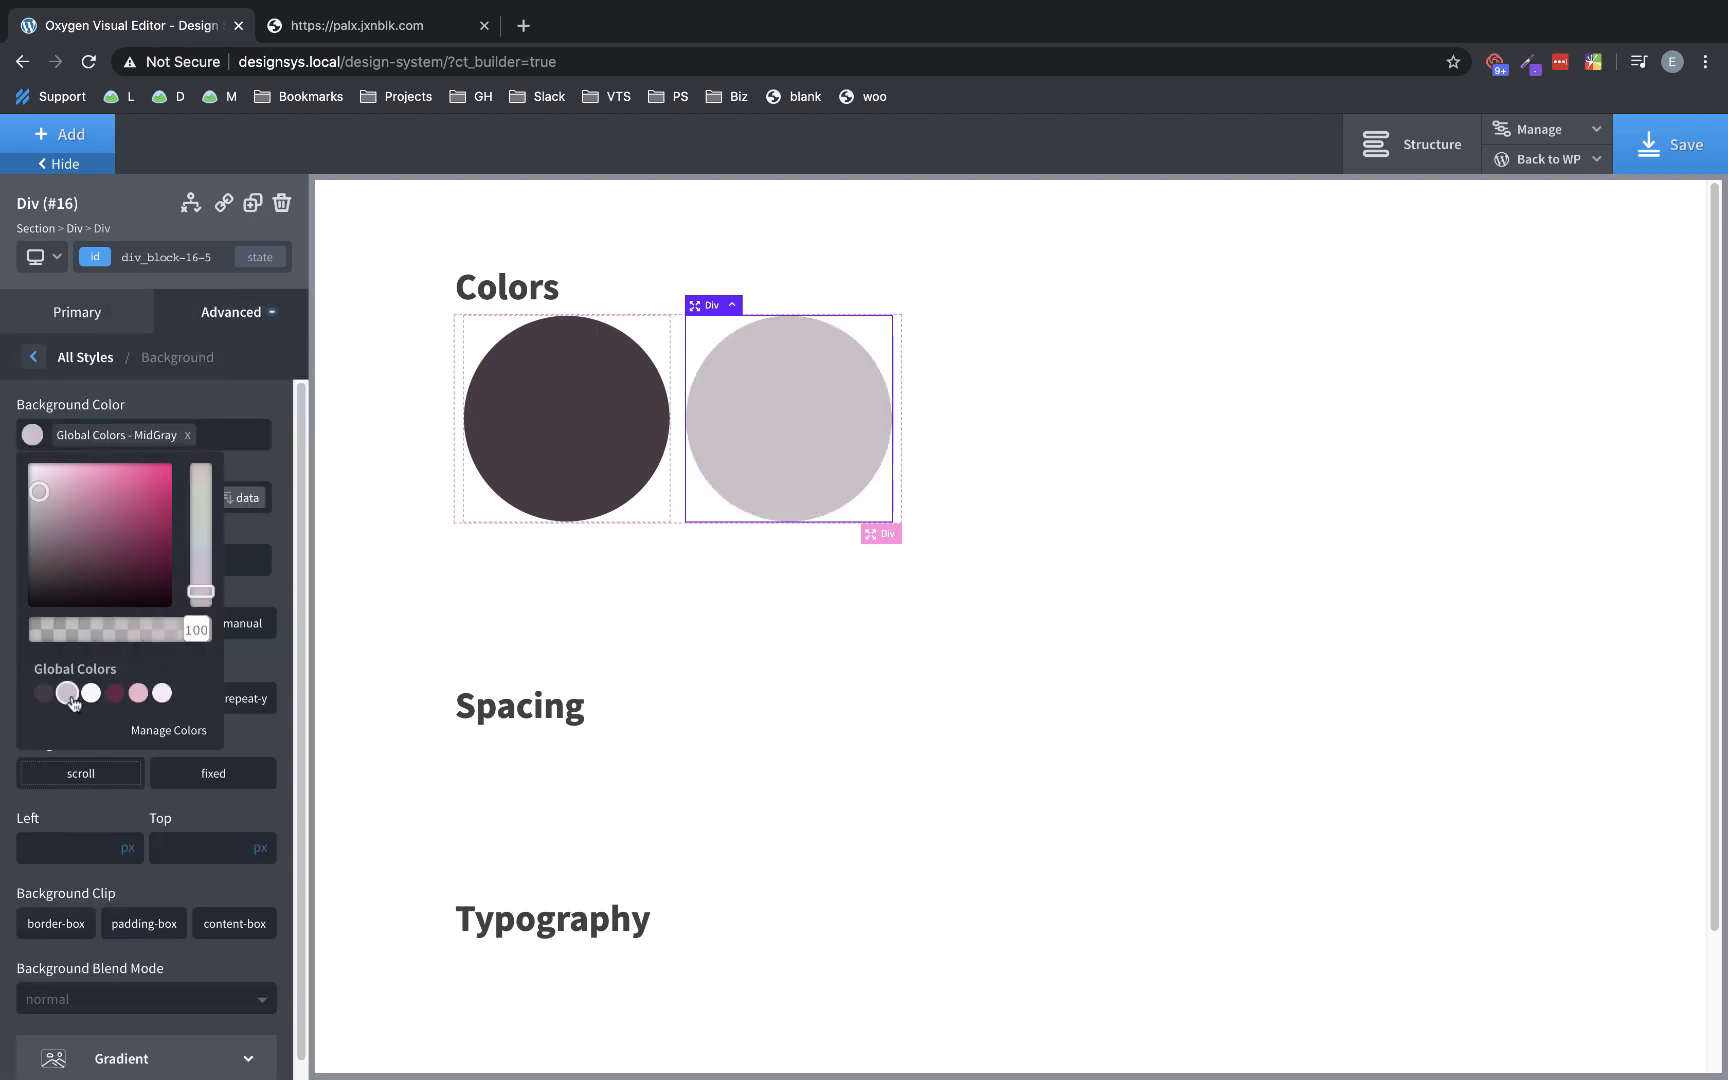
- Duplicate the MidGray circle and set the copy's background to the global color LightGray
{"action": "left_click", "coordinate": [252, 203]}
{"action": "left_click", "coordinate": [226, 309]}
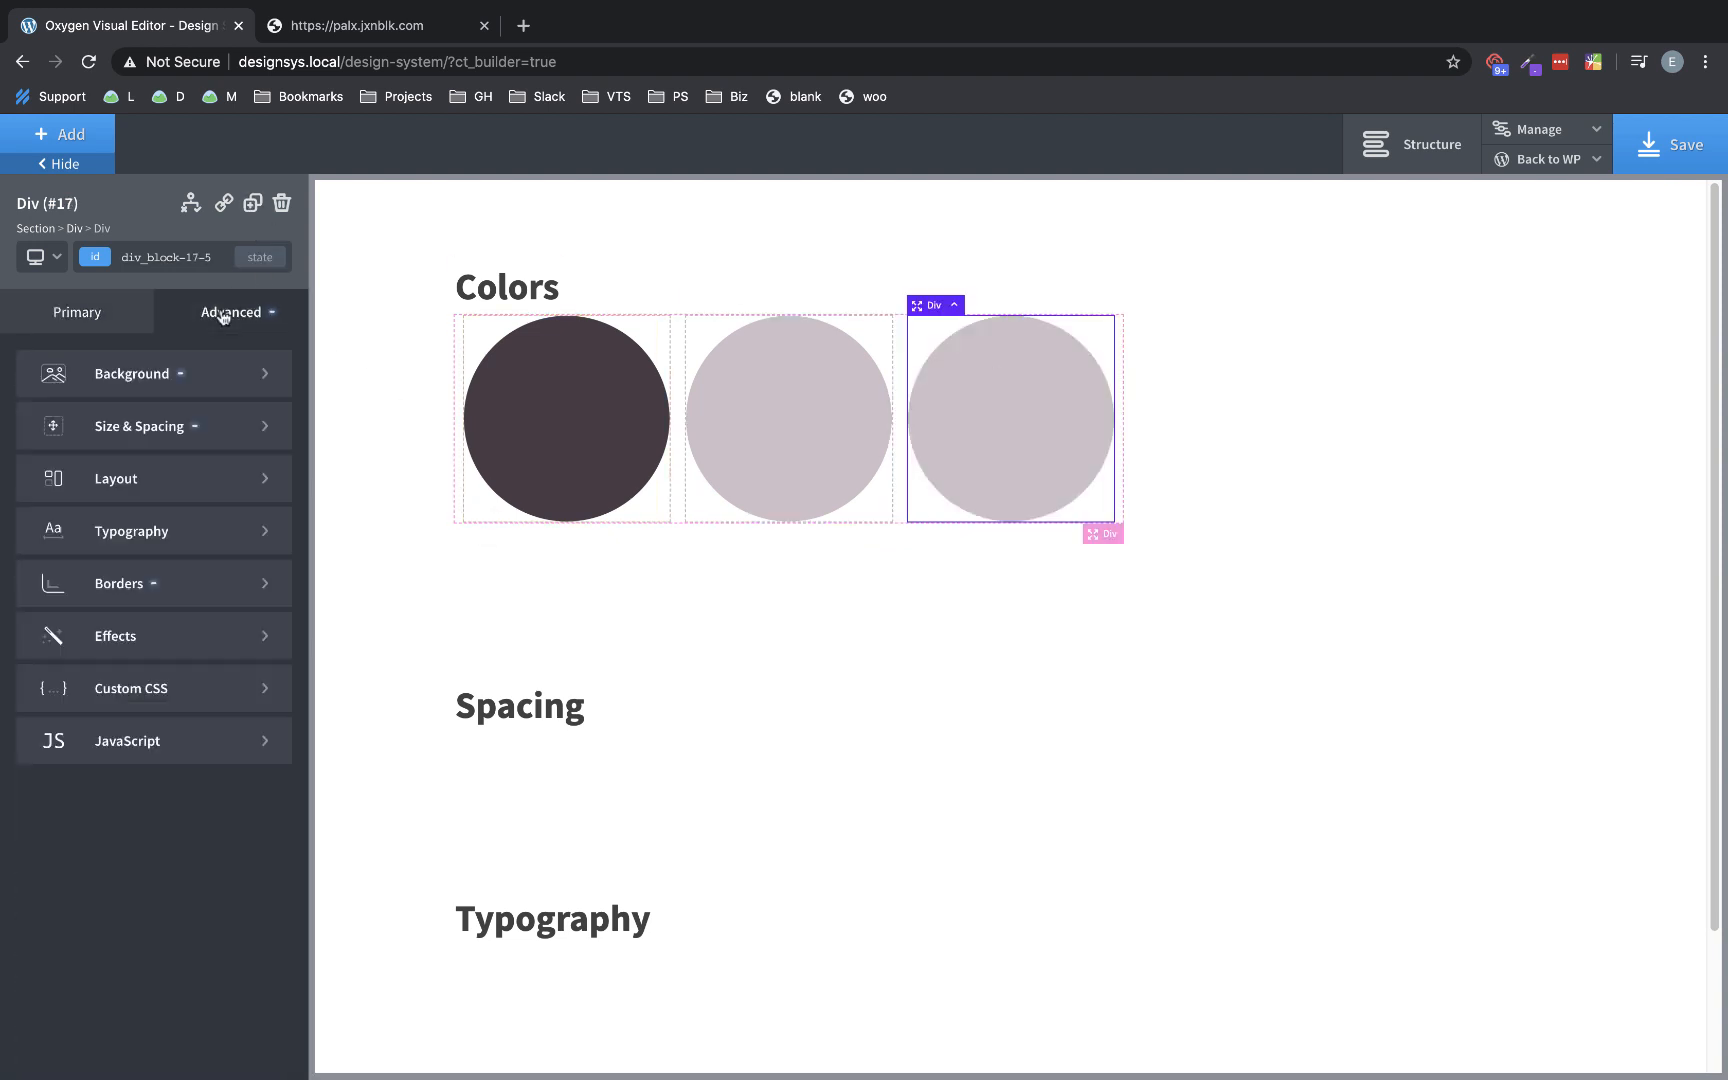
{"action": "left_click", "coordinate": [212, 384]}
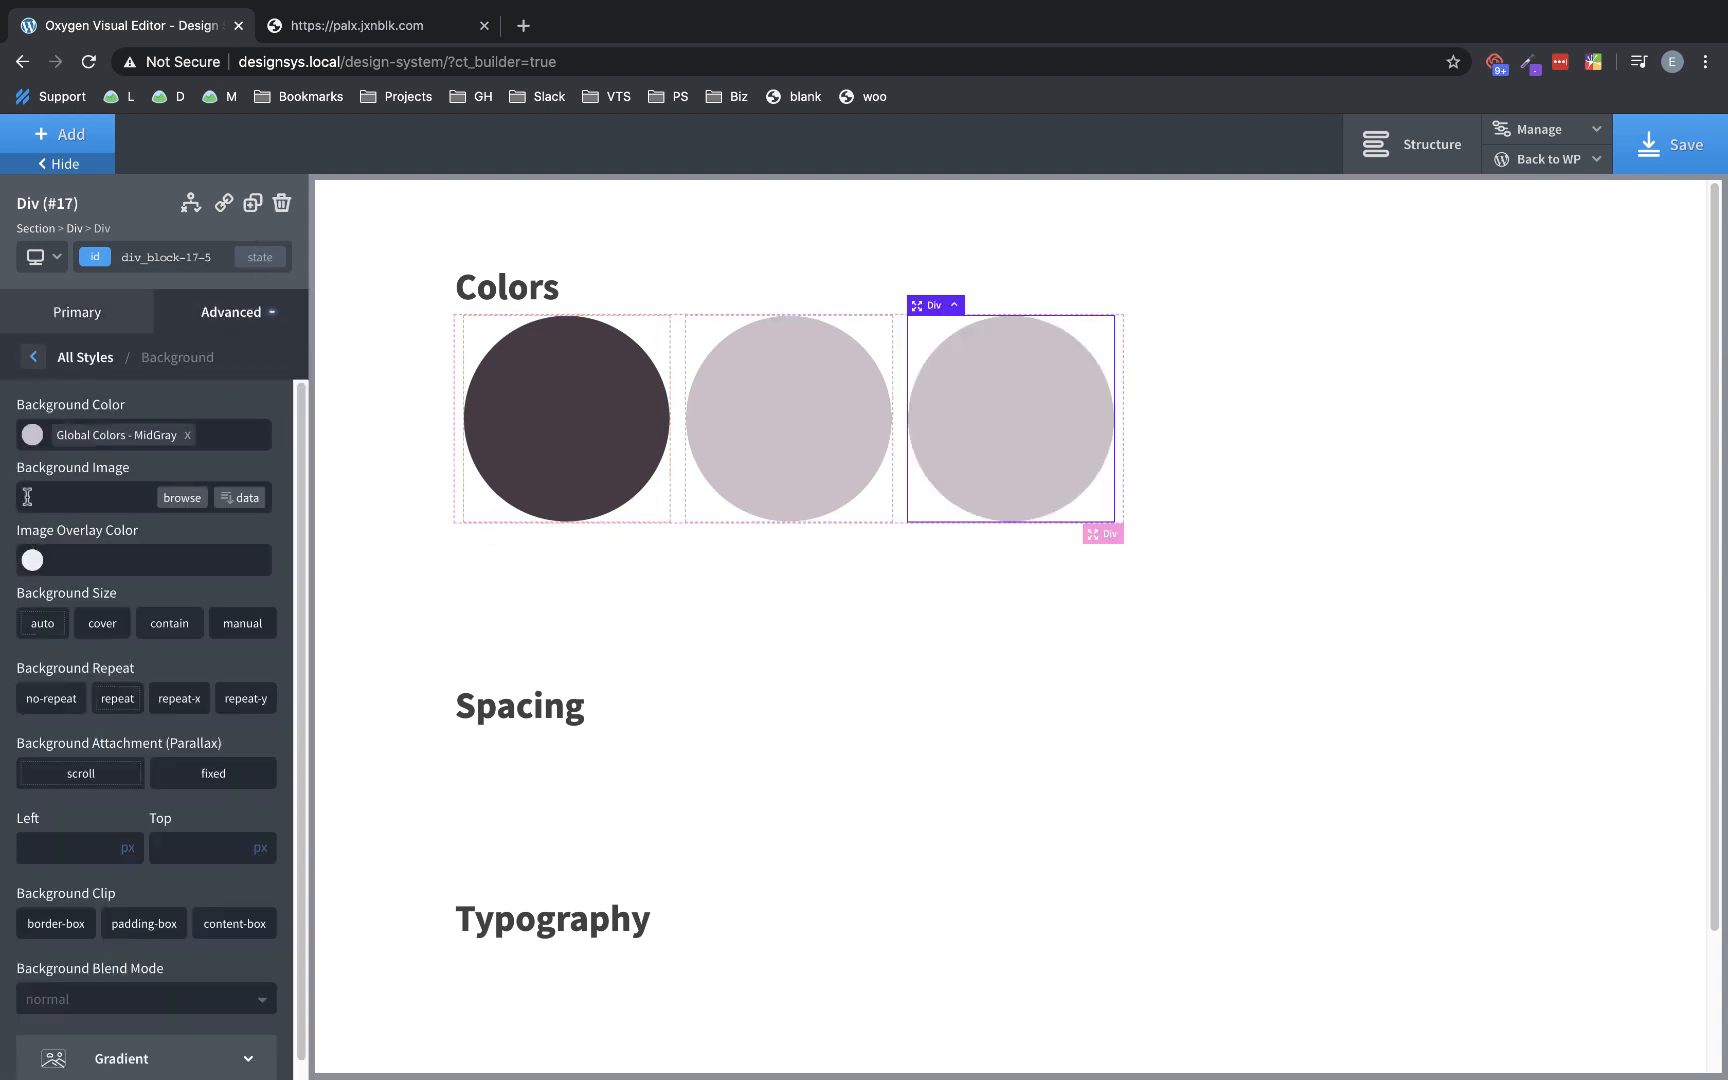
{"action": "left_click", "coordinate": [32, 438]}
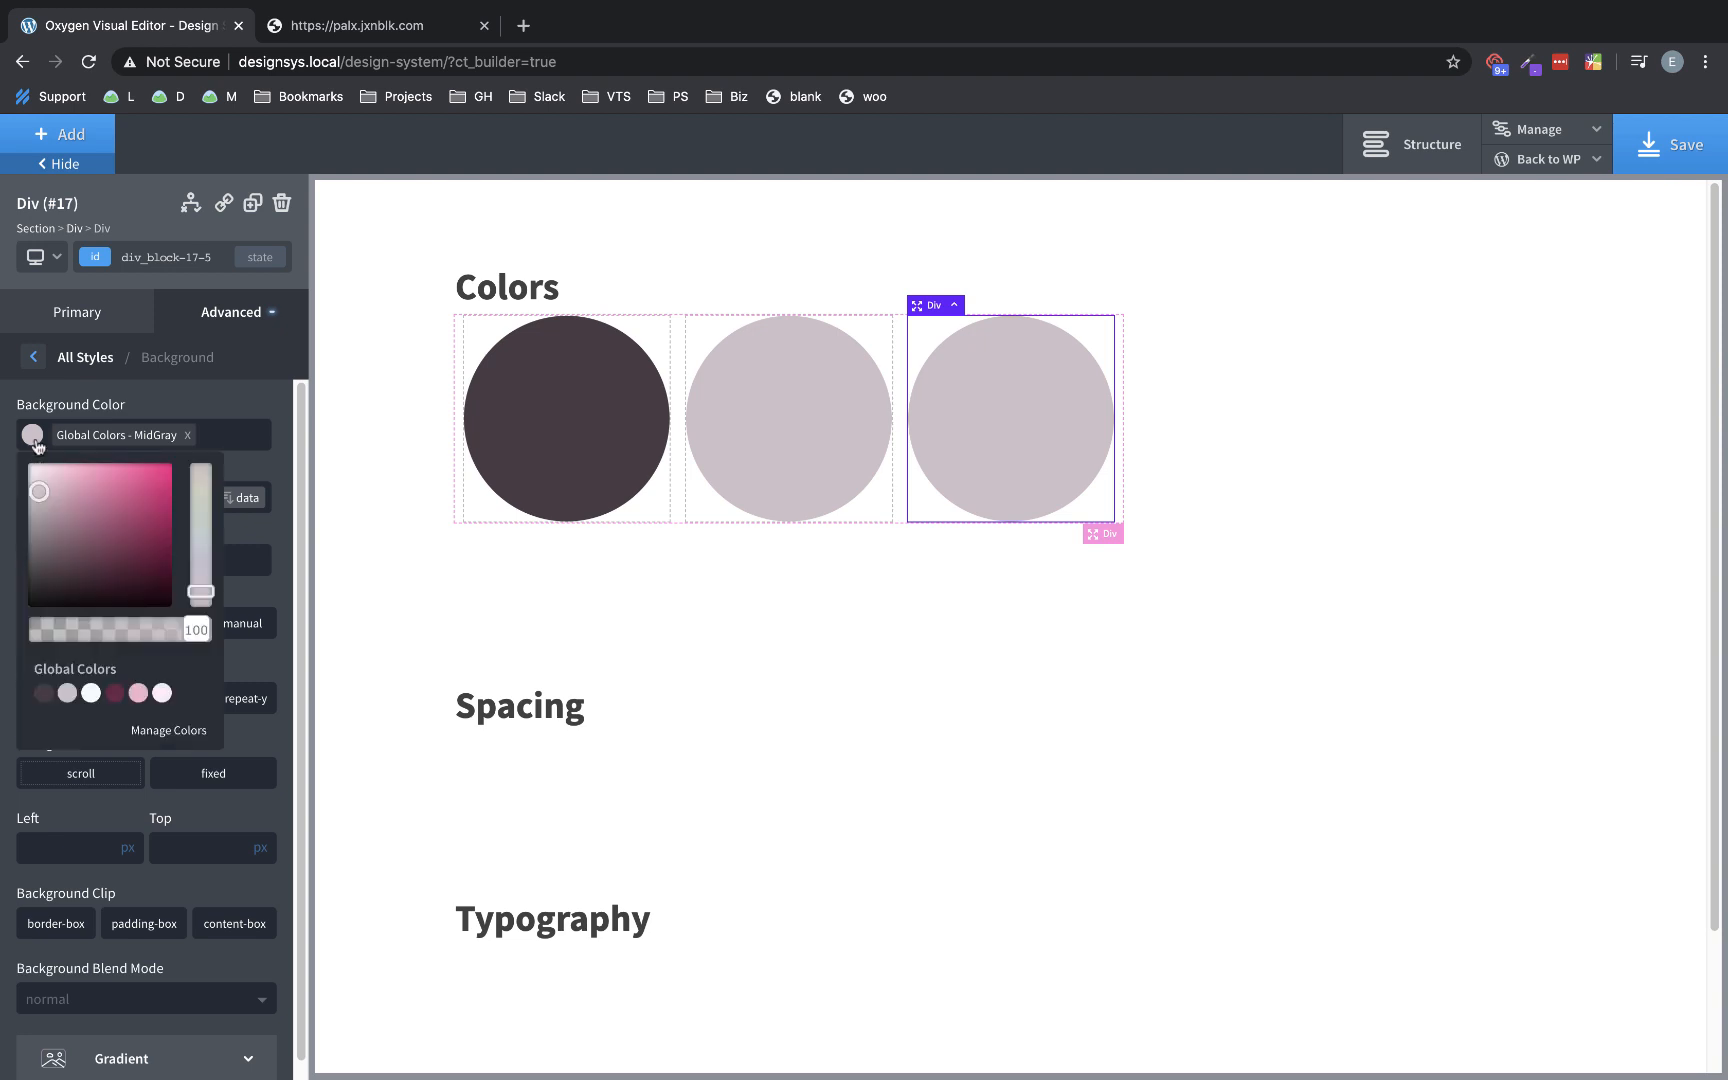
{"action": "left_click", "coordinate": [92, 694]}
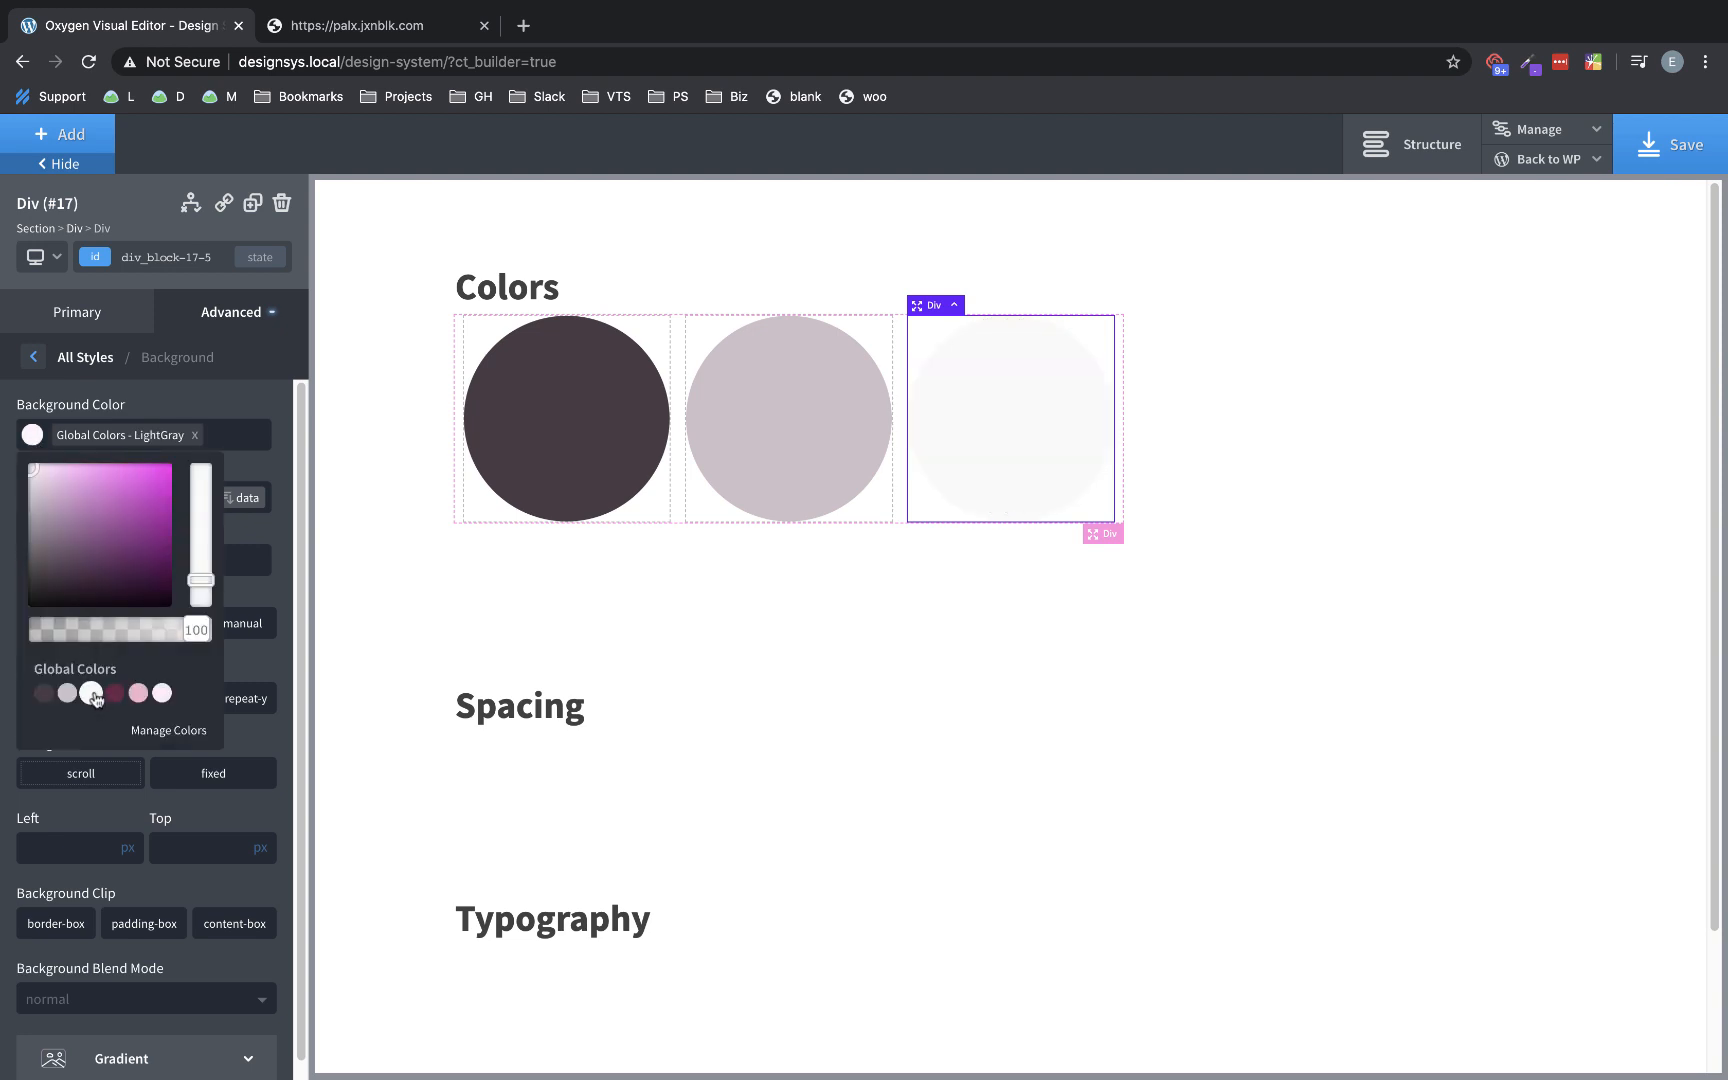
- Set the Colors section's background color to light gray #efefef
{"action": "left_click", "coordinate": [1342, 518]}
{"action": "left_click", "coordinate": [33, 463]}
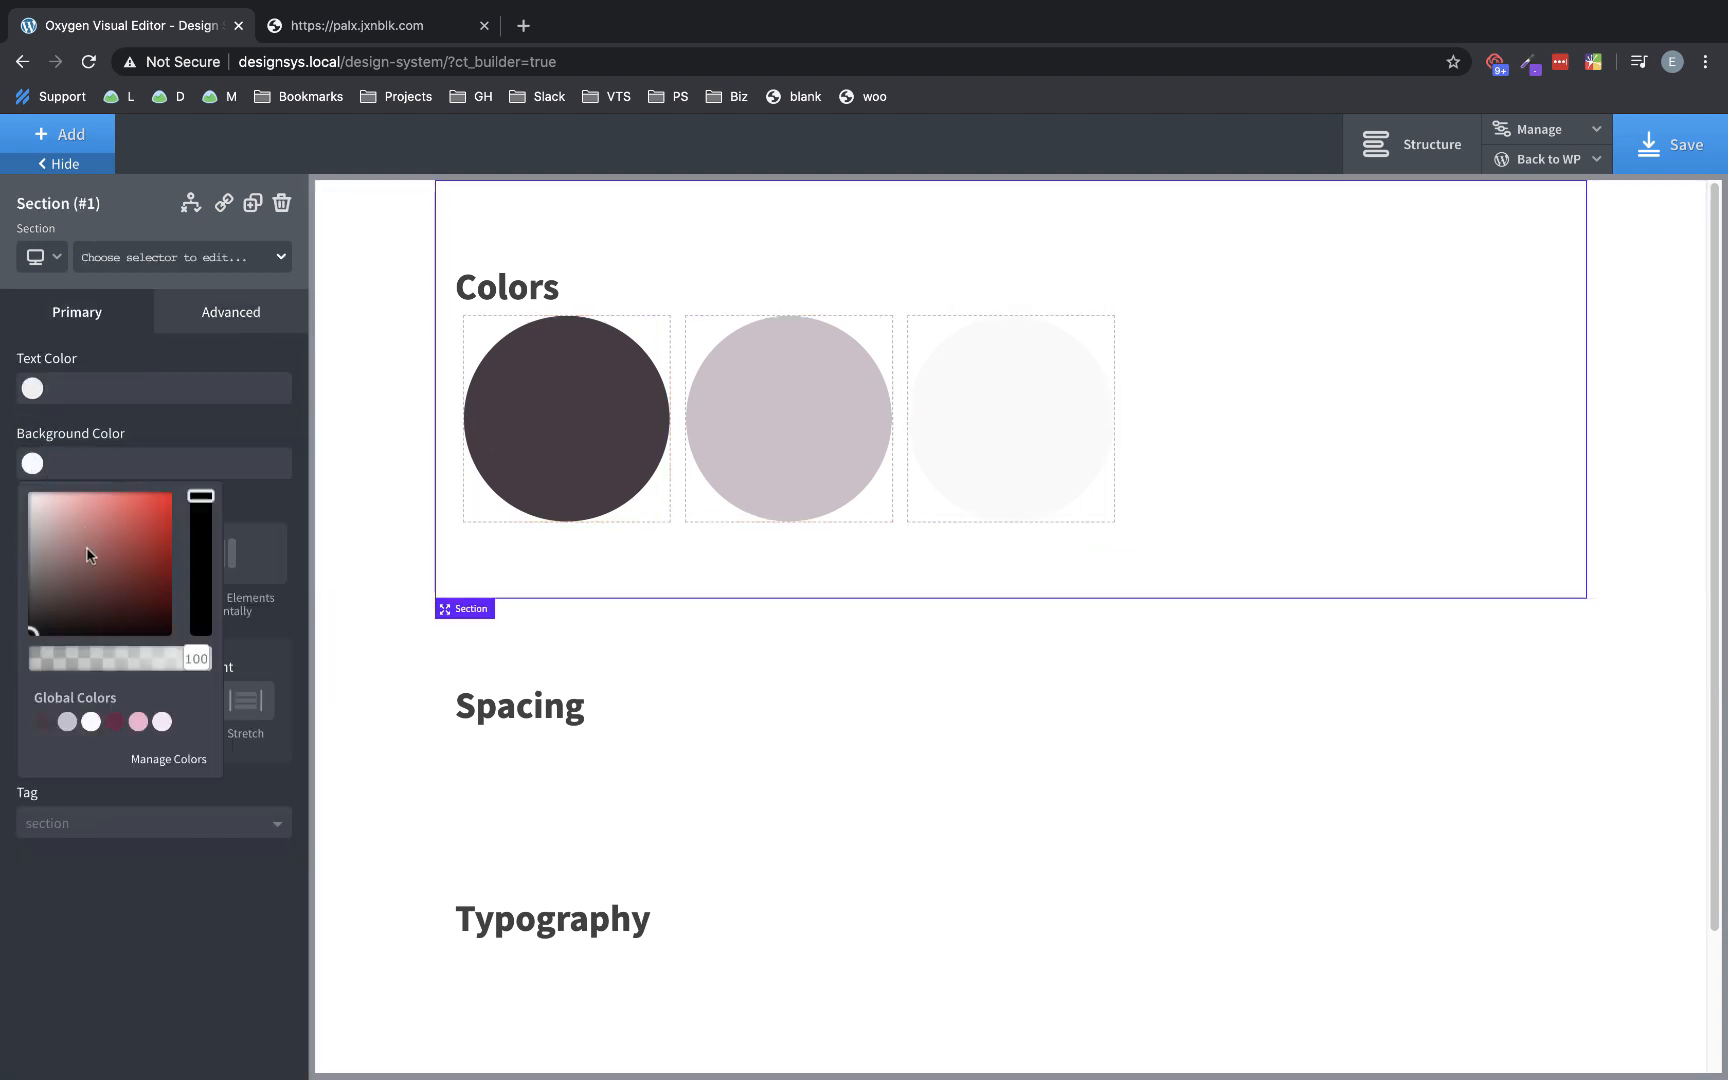
{"action": "left_click_drag", "start_coordinate": [34, 626], "coordinate": [9, 501]}
{"action": "left_click", "coordinate": [9, 501]}
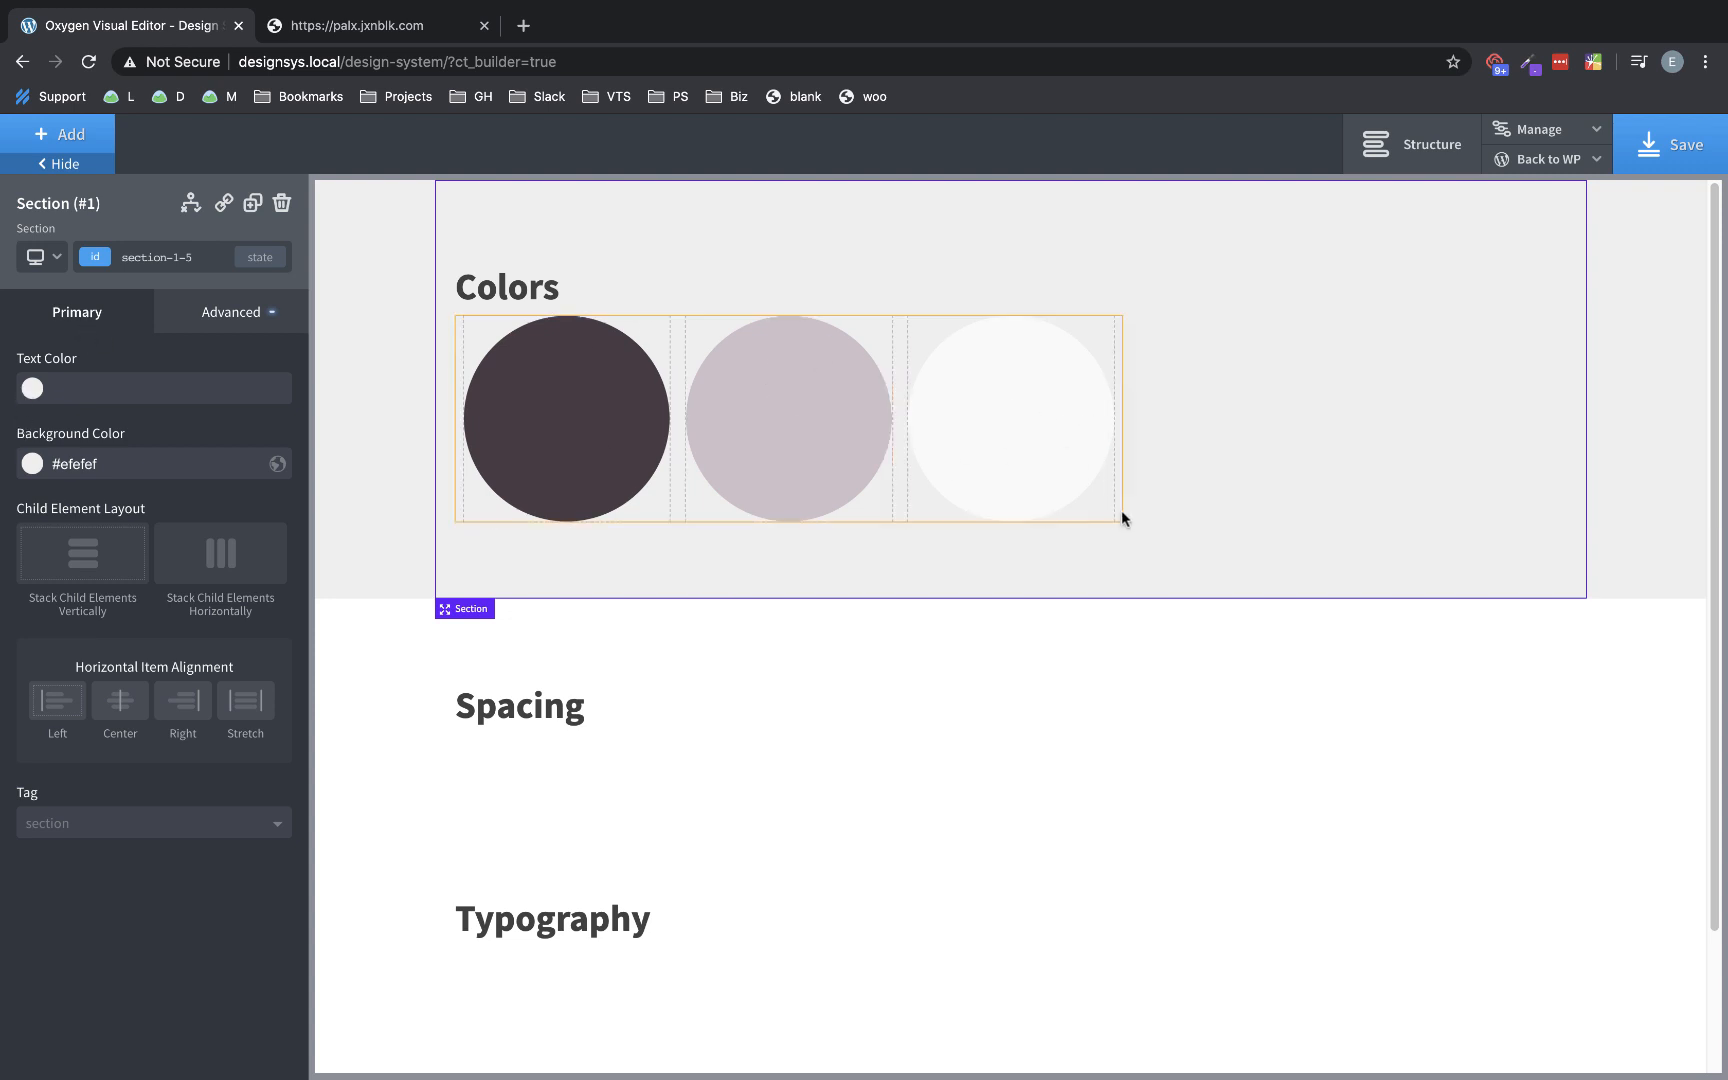
- Duplicate the div containing the three gray circles and give the copied row a top margin of 8 px
{"action": "left_click", "coordinate": [1081, 464]}
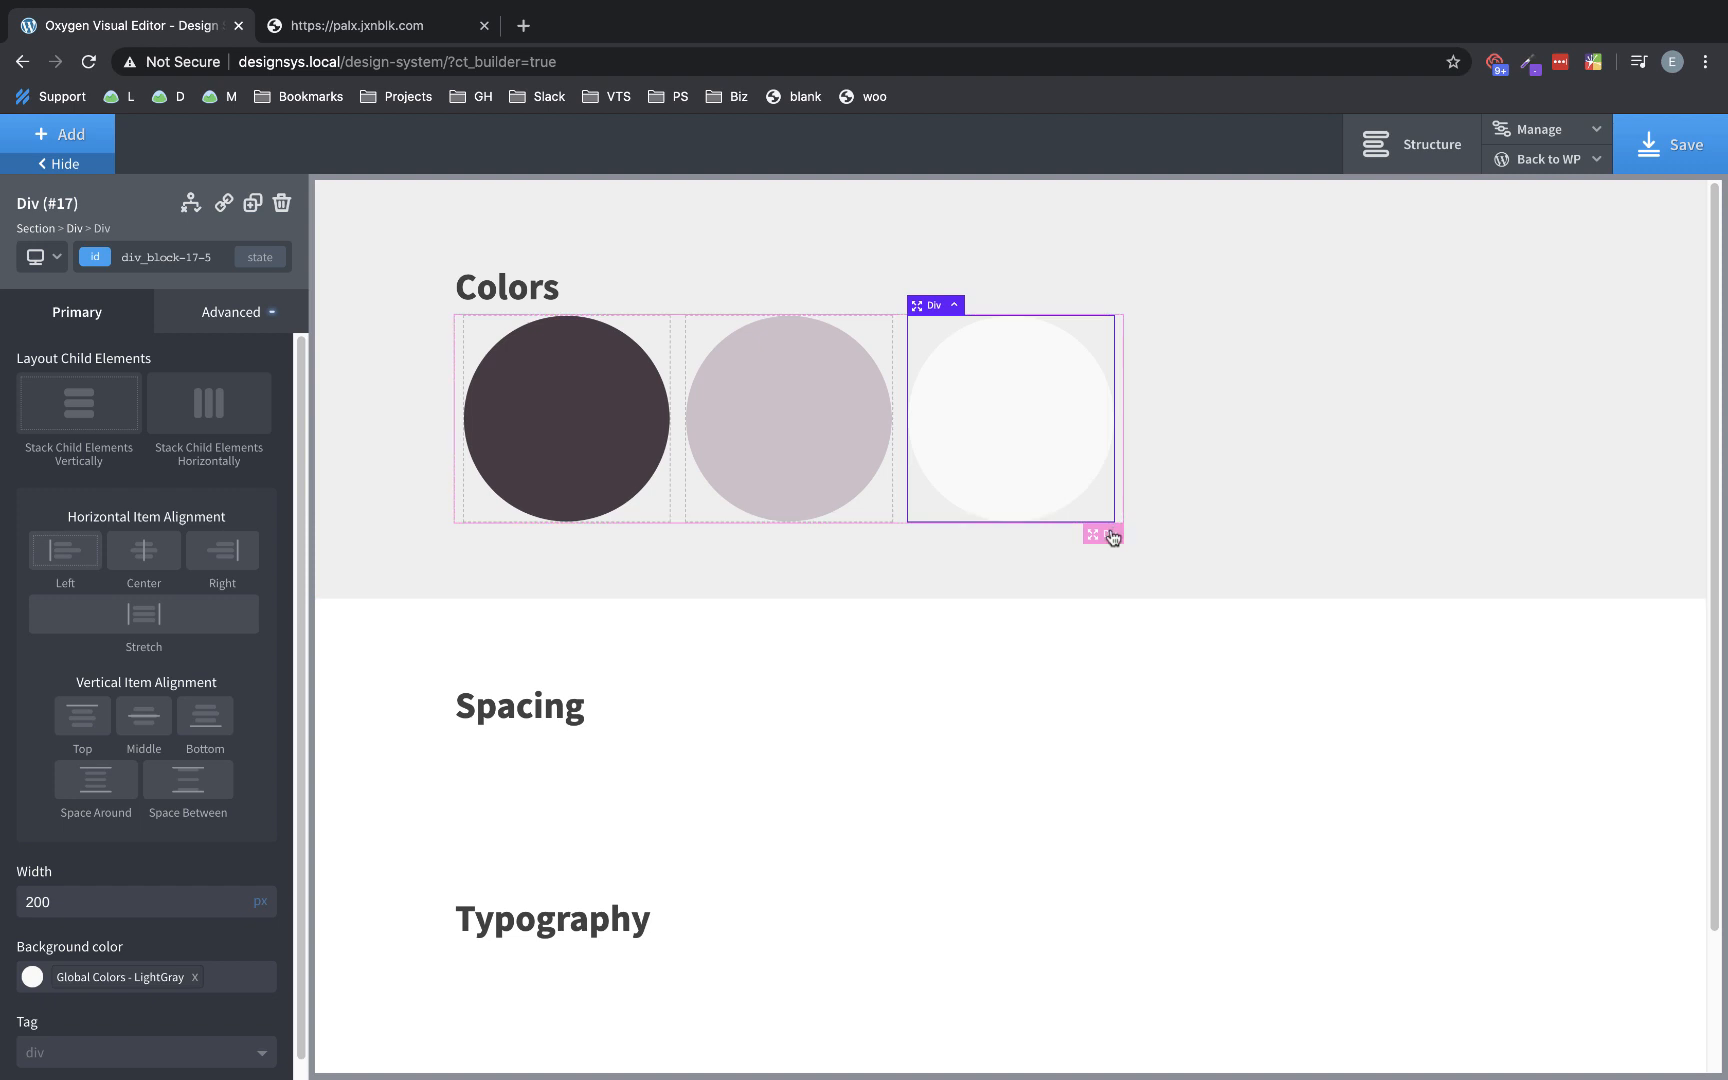
{"action": "left_click", "coordinate": [1108, 533]}
{"action": "left_click", "coordinate": [252, 205]}
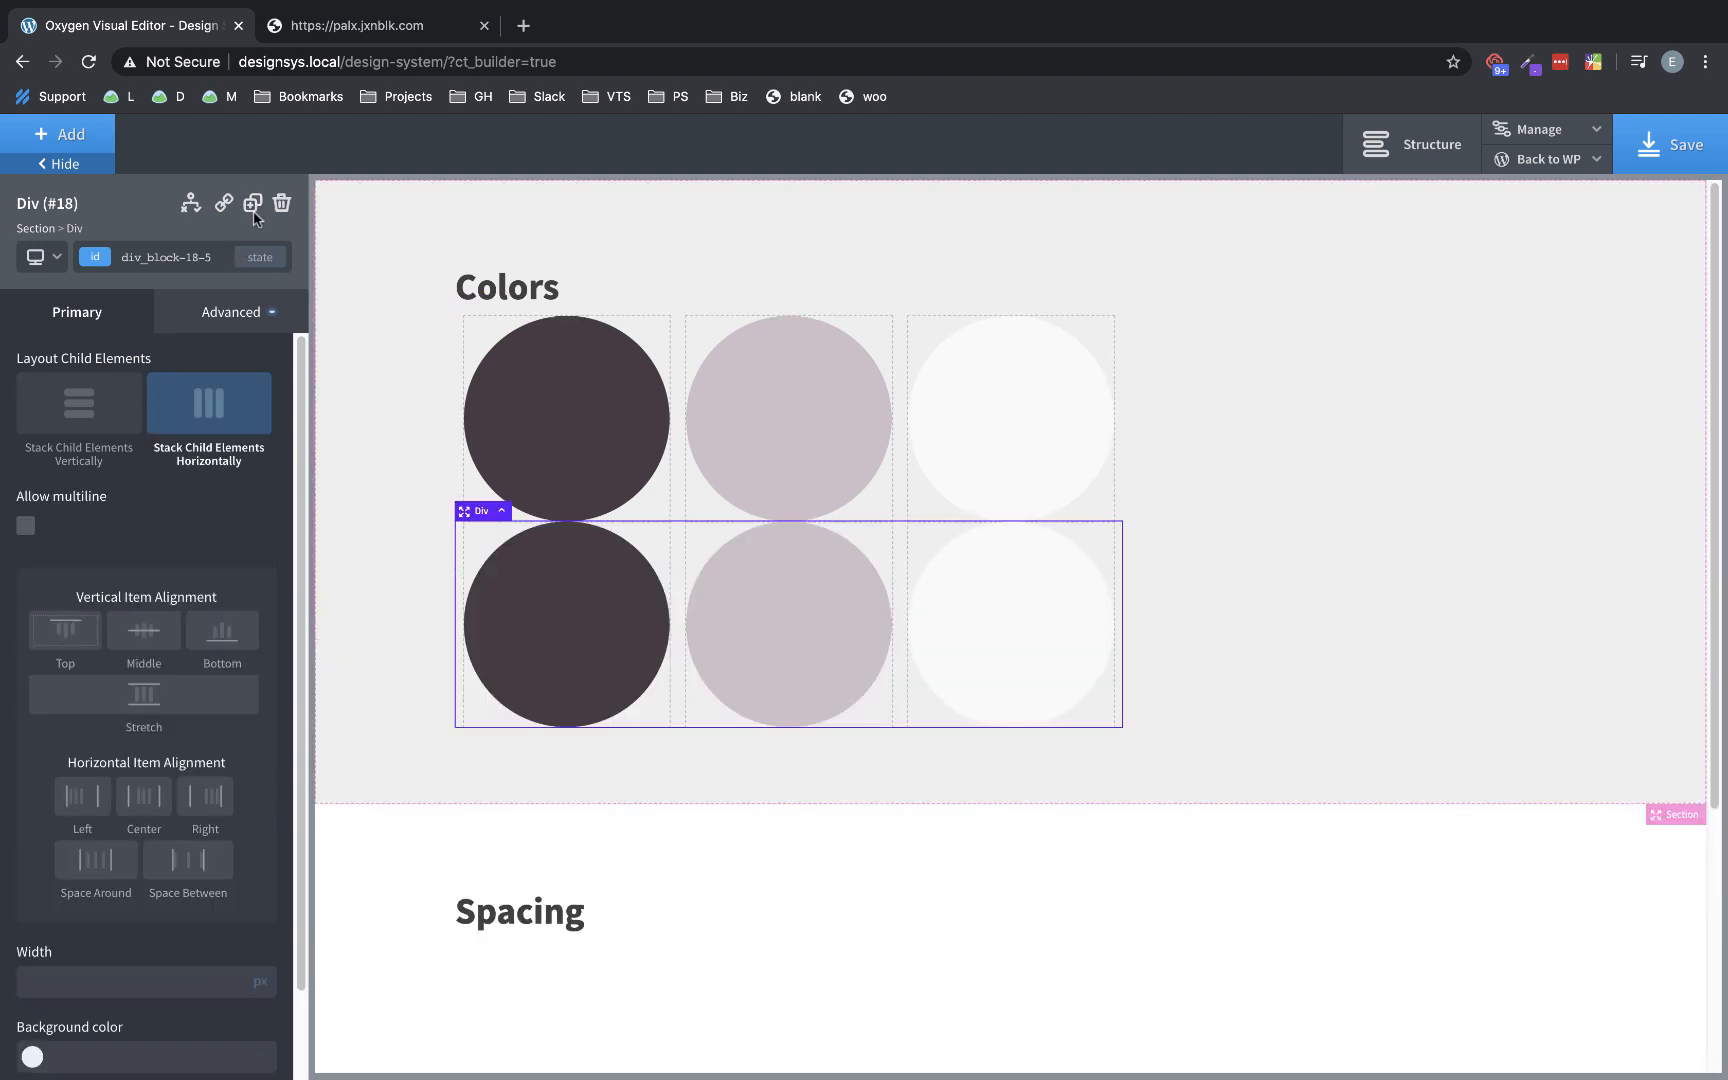
{"action": "left_click", "coordinate": [250, 312]}
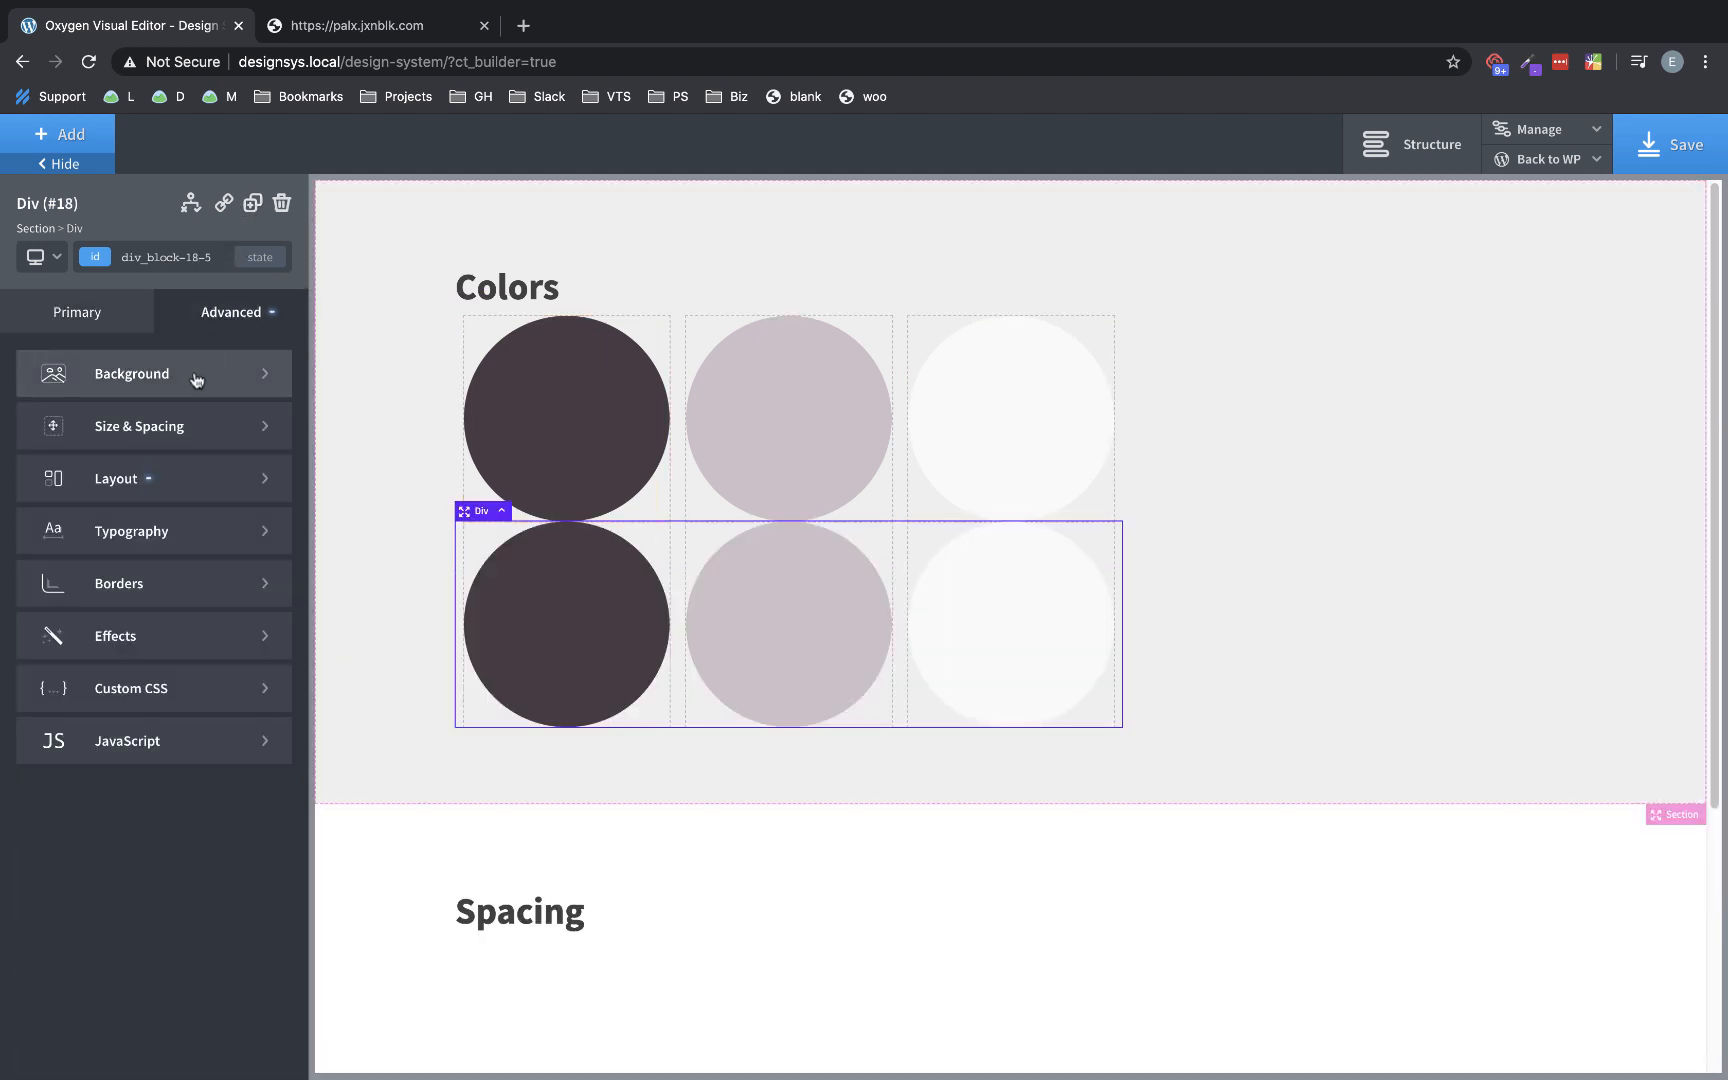
{"action": "left_click", "coordinate": [172, 426]}
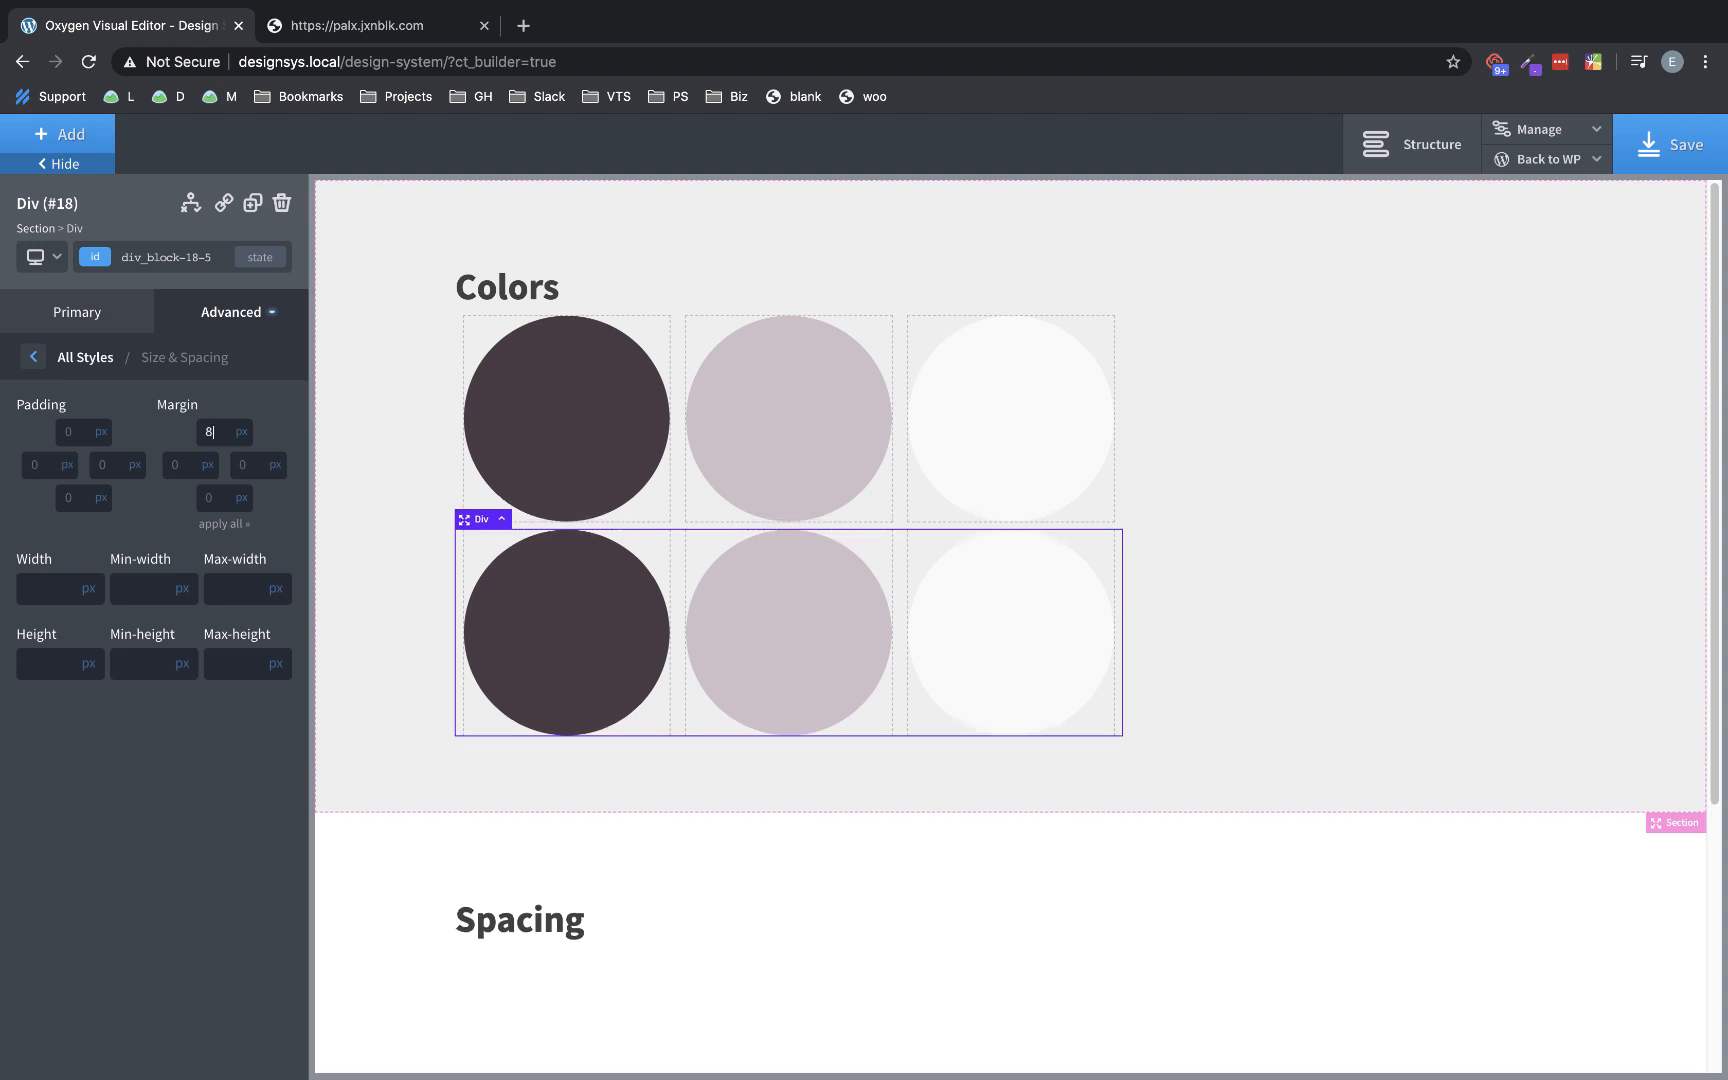
- Set the second row's first circle to the dark pink global background color
{"action": "left_click", "coordinate": [597, 601]}
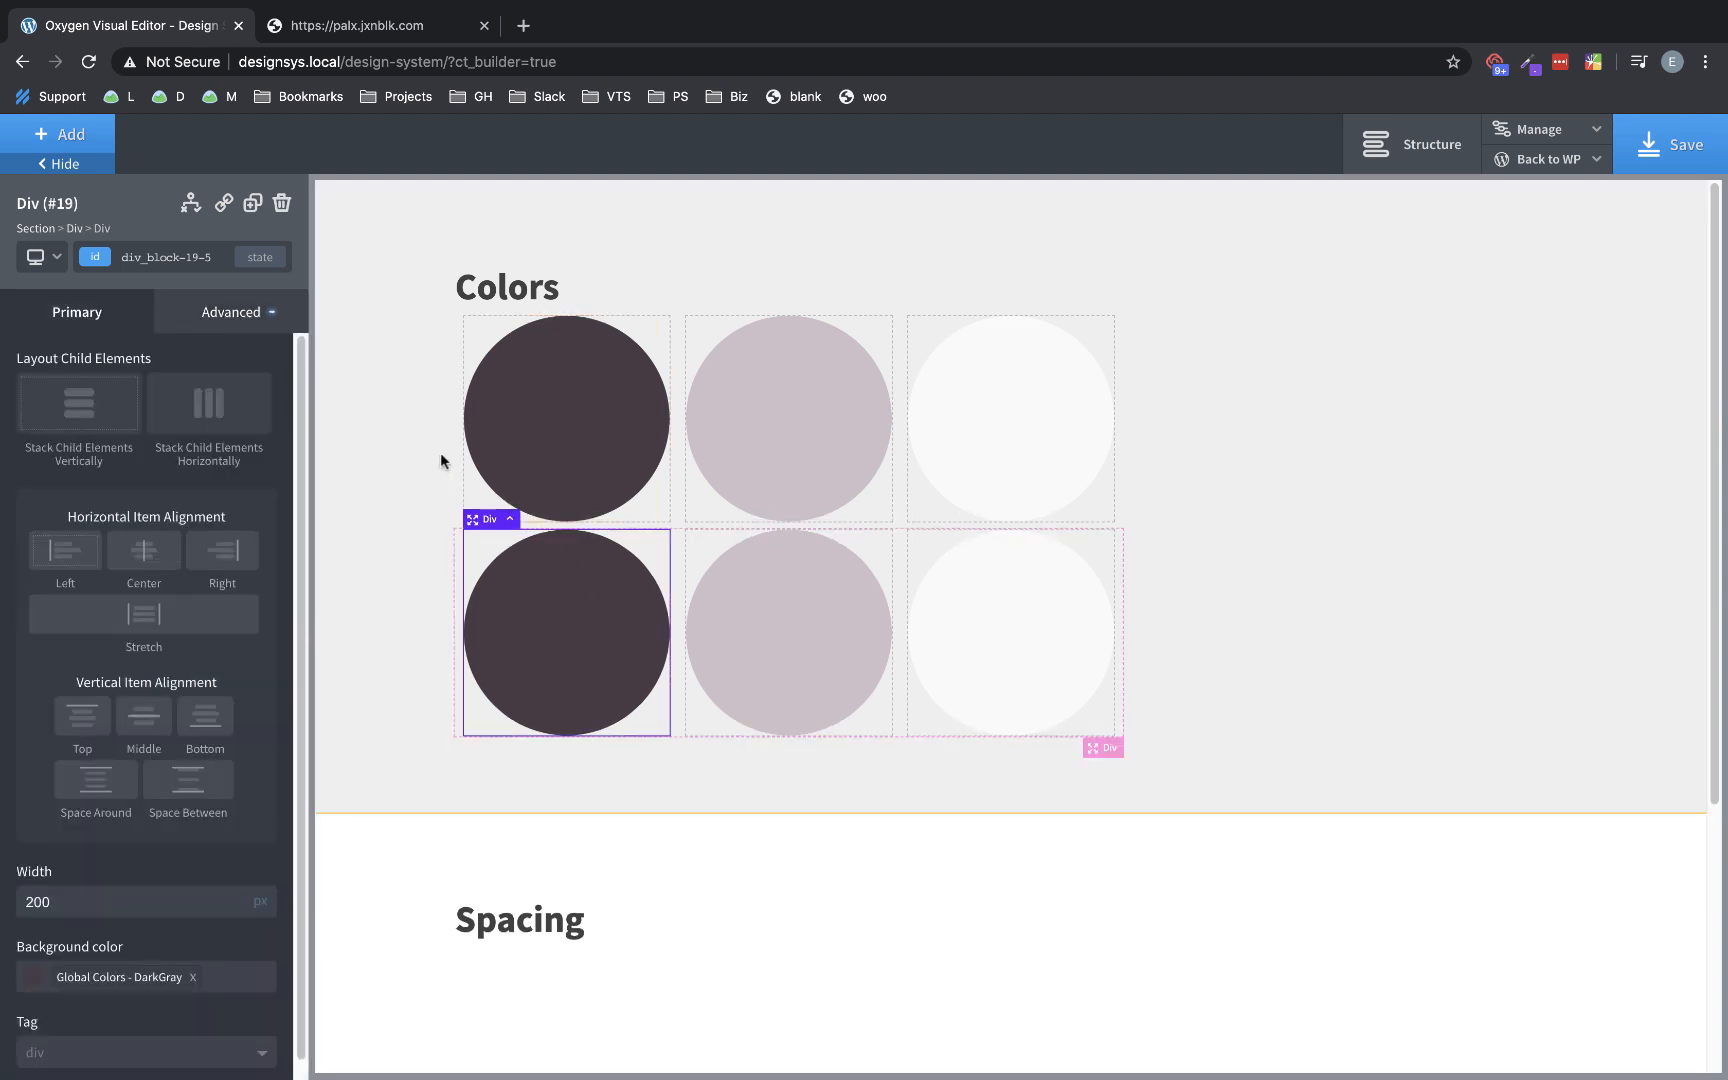
{"action": "left_click", "coordinate": [242, 314]}
{"action": "left_click", "coordinate": [211, 372]}
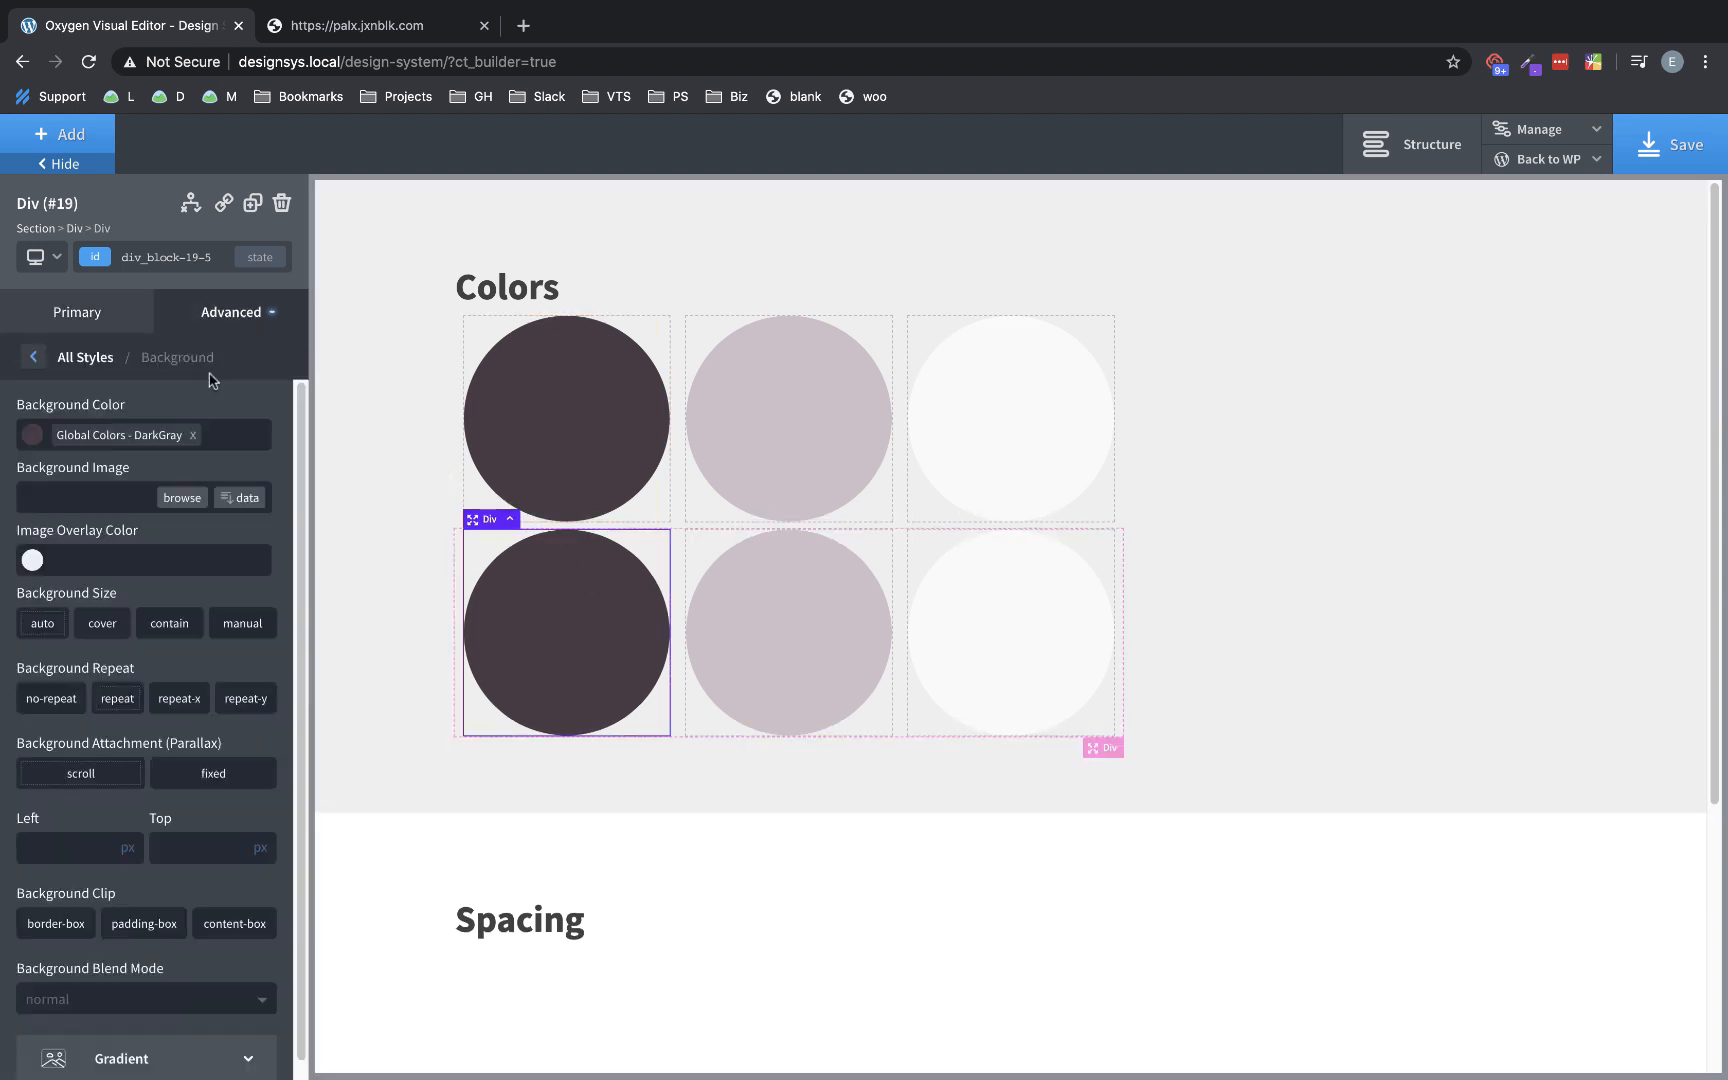
{"action": "left_click", "coordinate": [32, 436]}
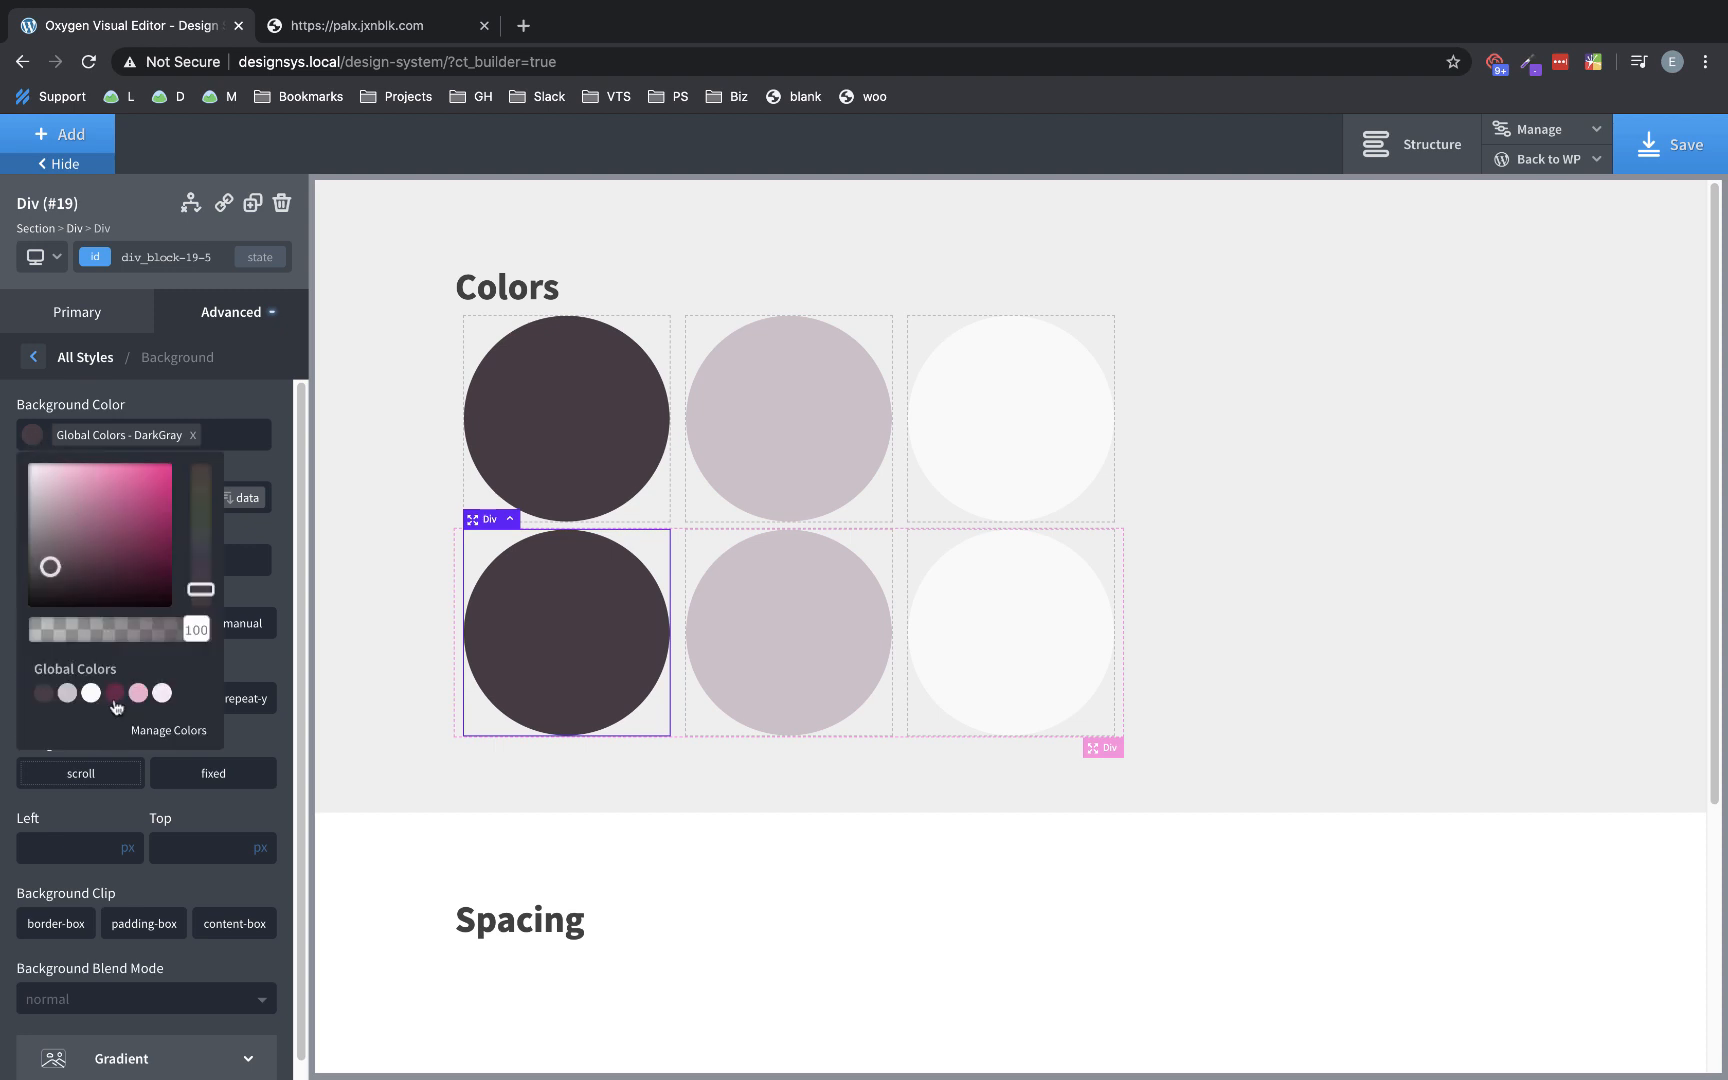
{"action": "left_click", "coordinate": [115, 693]}
- Set the second row's middle circle to the medium pink global background color
{"action": "left_click", "coordinate": [791, 630]}
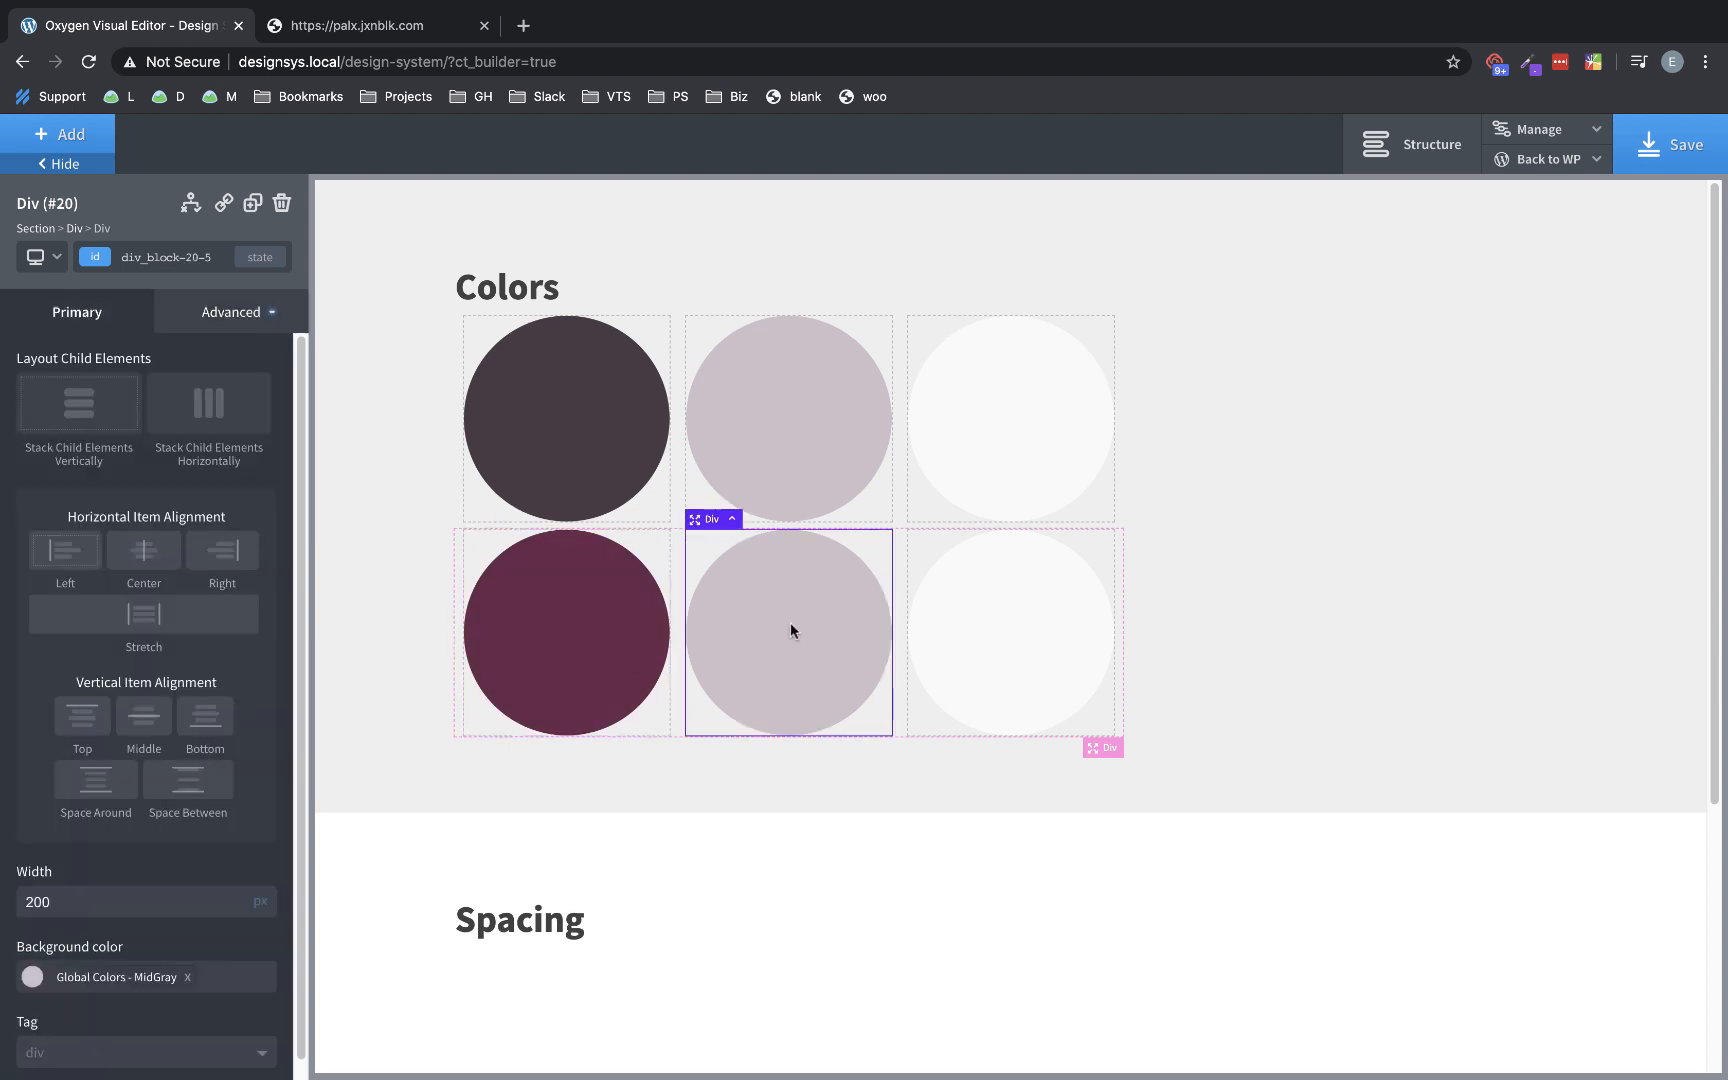
{"action": "left_click", "coordinate": [238, 312]}
{"action": "left_click", "coordinate": [190, 380]}
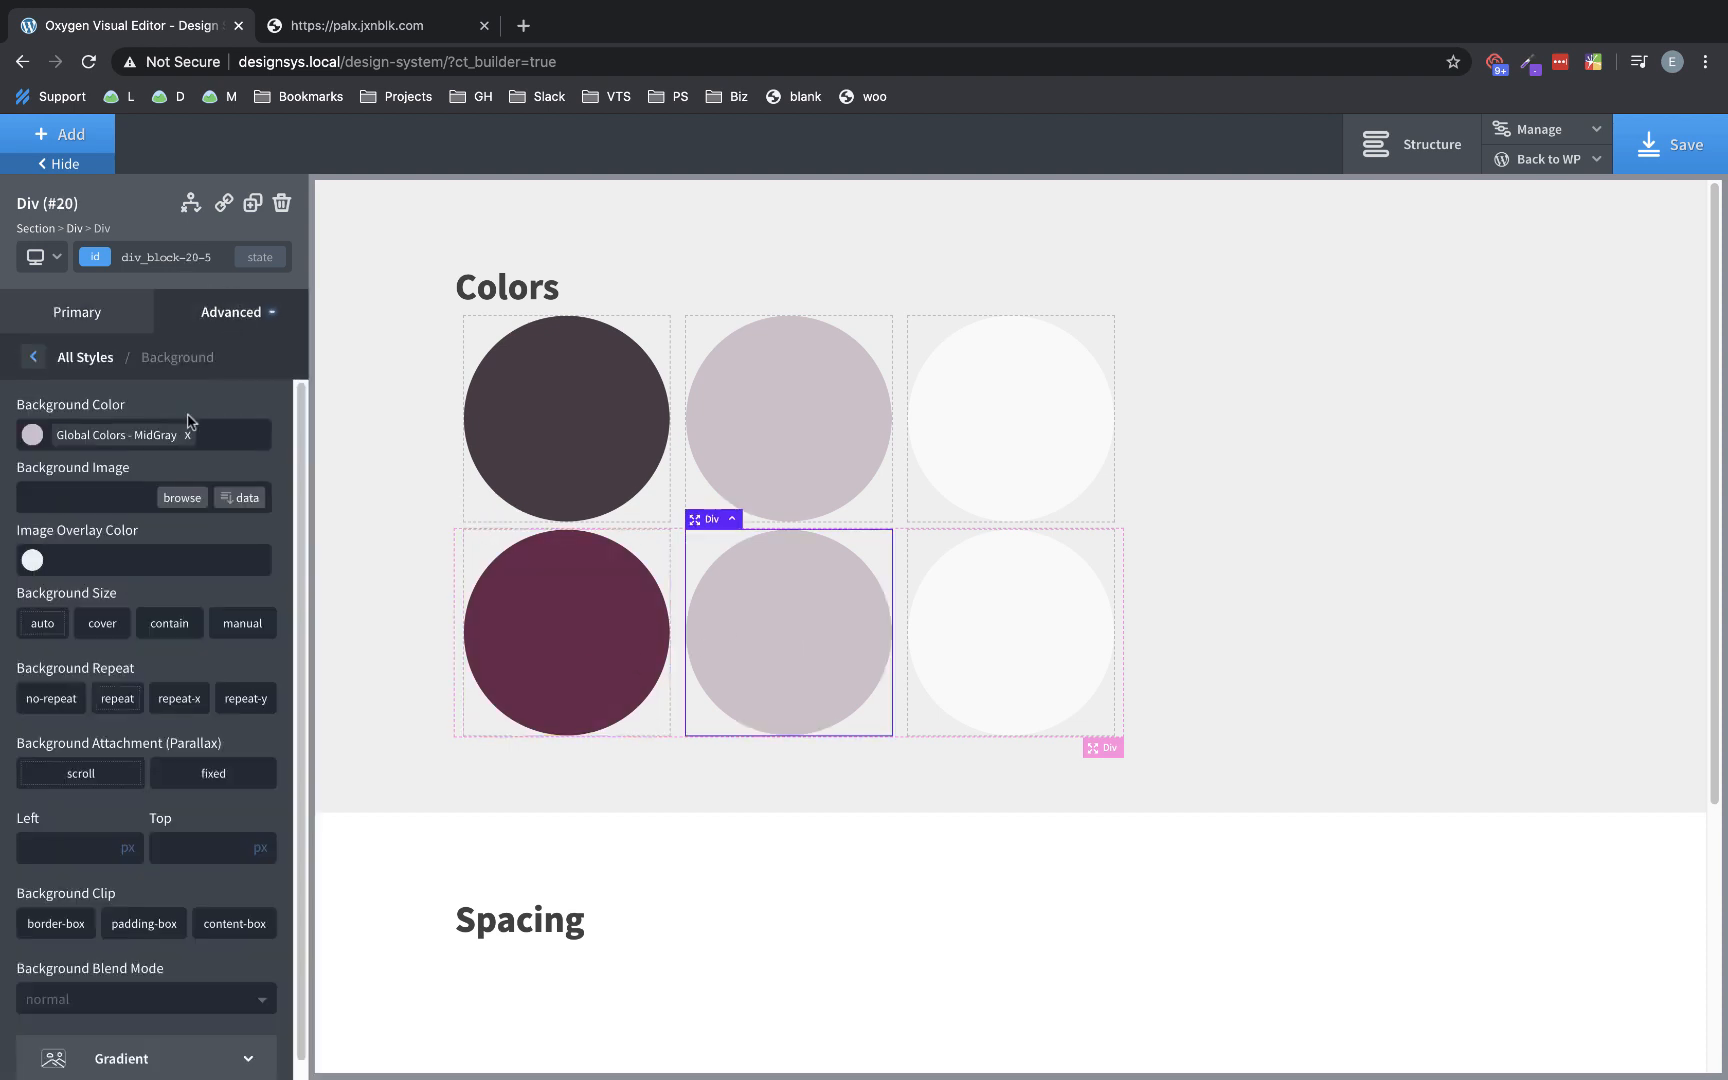
{"action": "left_click", "coordinate": [28, 440]}
{"action": "left_click", "coordinate": [138, 693]}
- Set the second row's last circle to the global background color LightPink
{"action": "left_click", "coordinate": [1053, 645]}
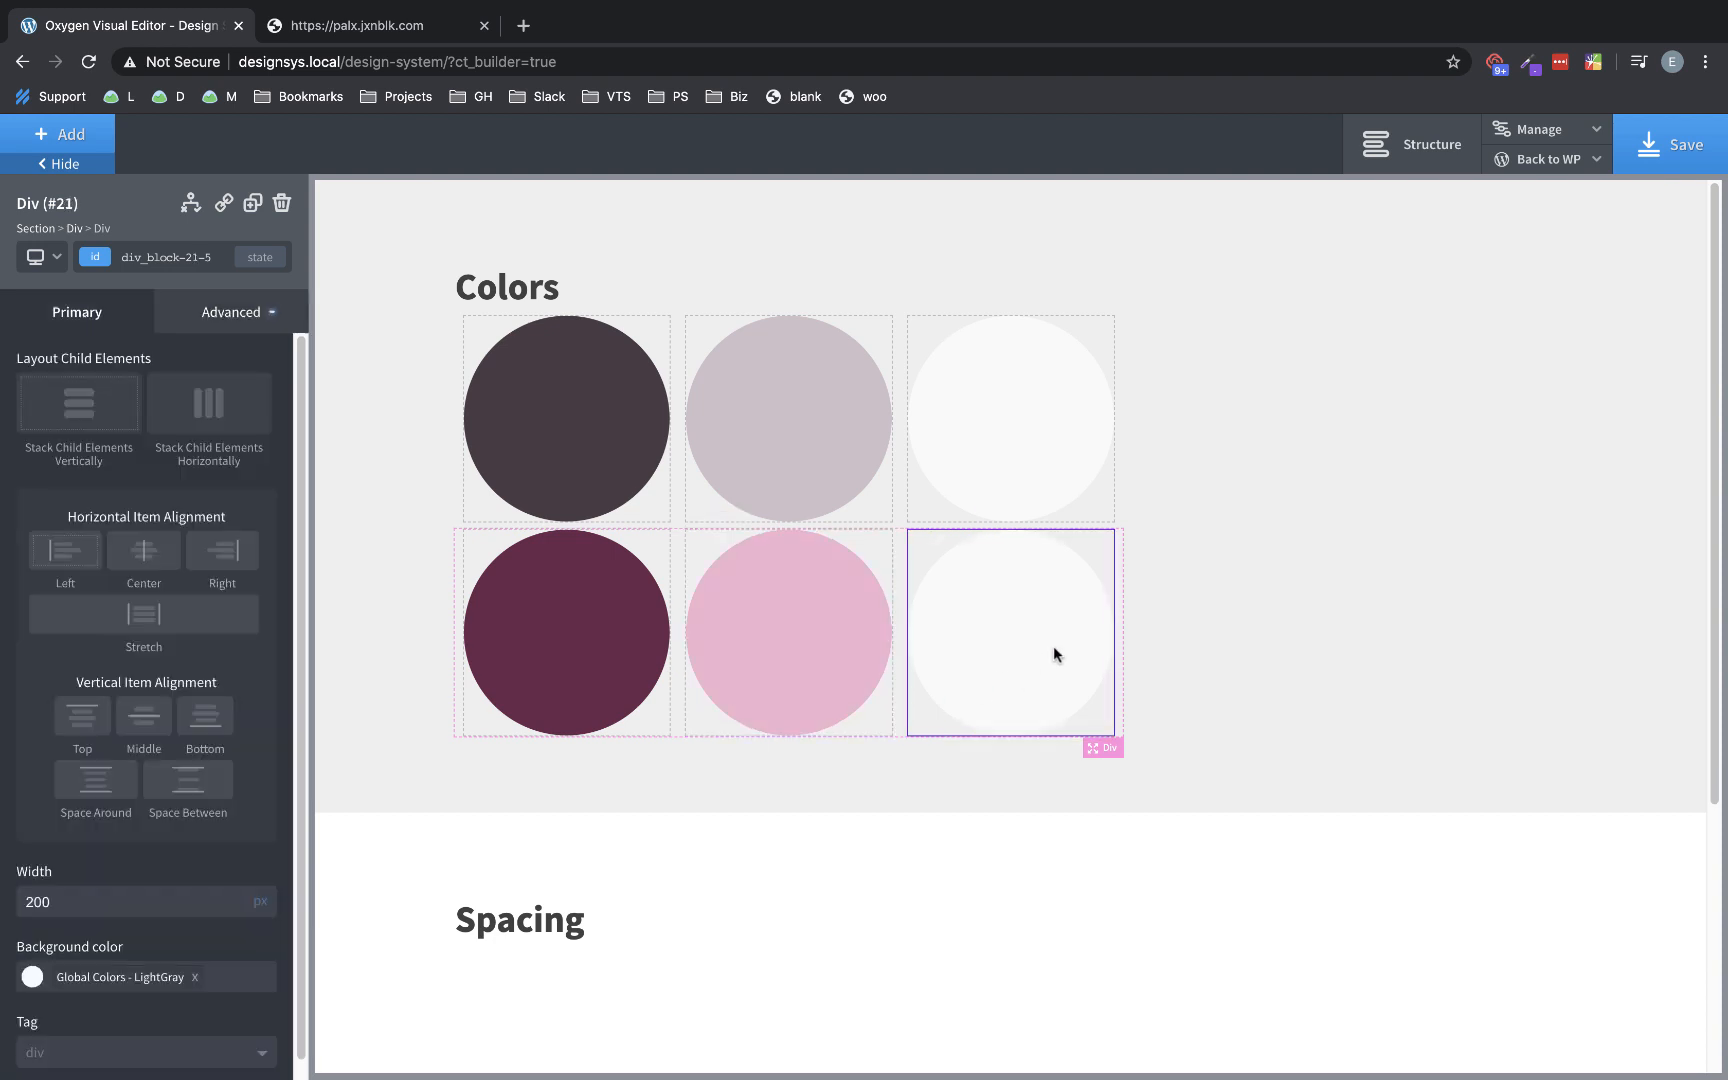
{"action": "left_click", "coordinate": [228, 311]}
{"action": "left_click", "coordinate": [172, 380]}
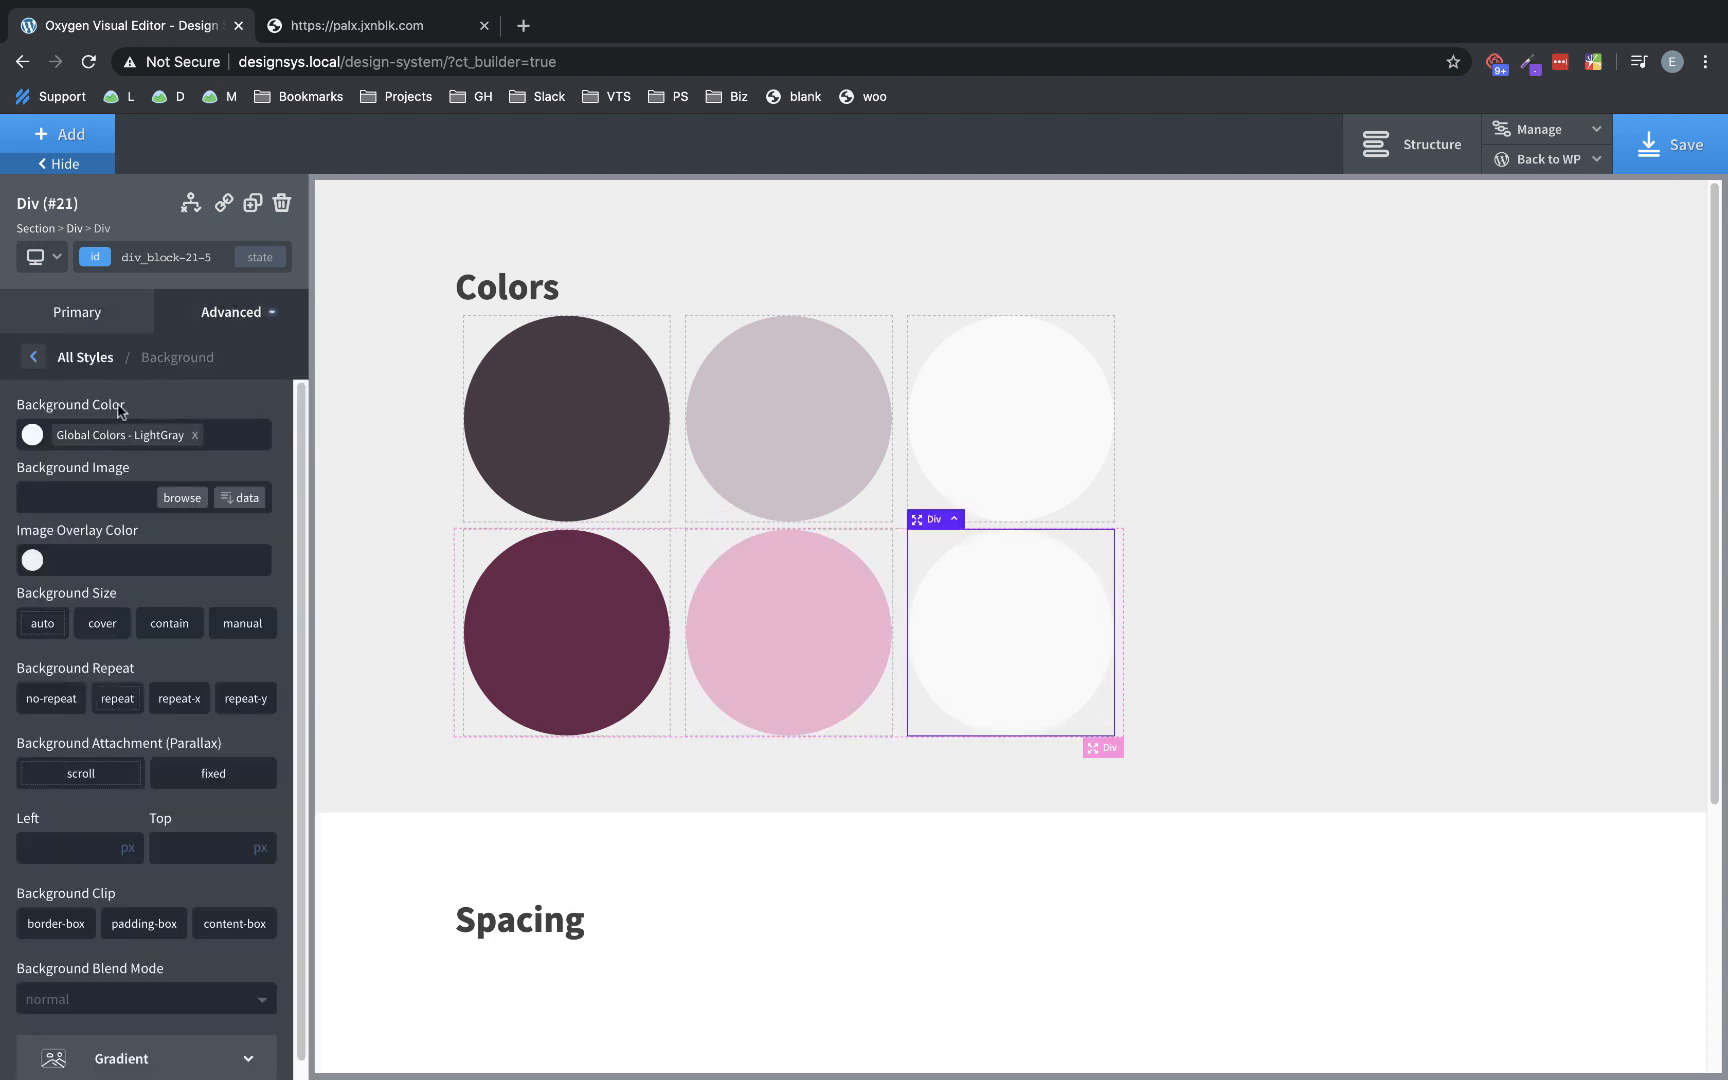
{"action": "left_click", "coordinate": [31, 438]}
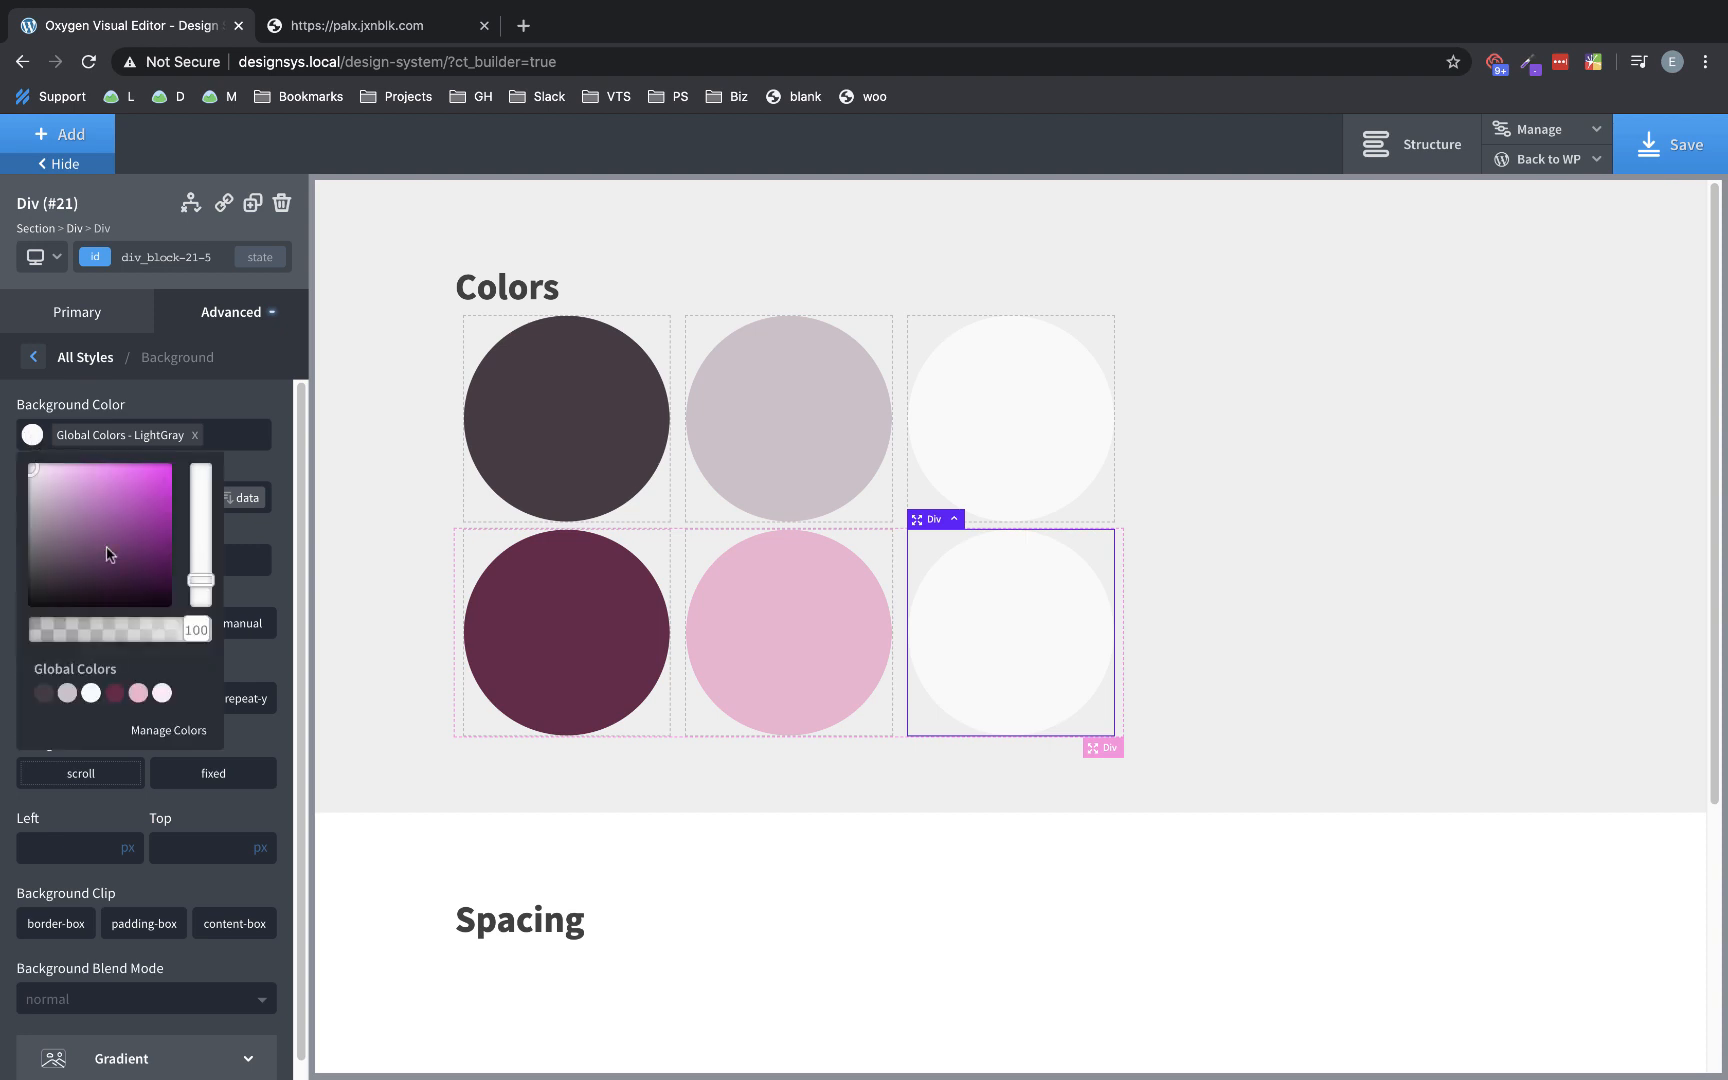
{"action": "left_click", "coordinate": [162, 692]}
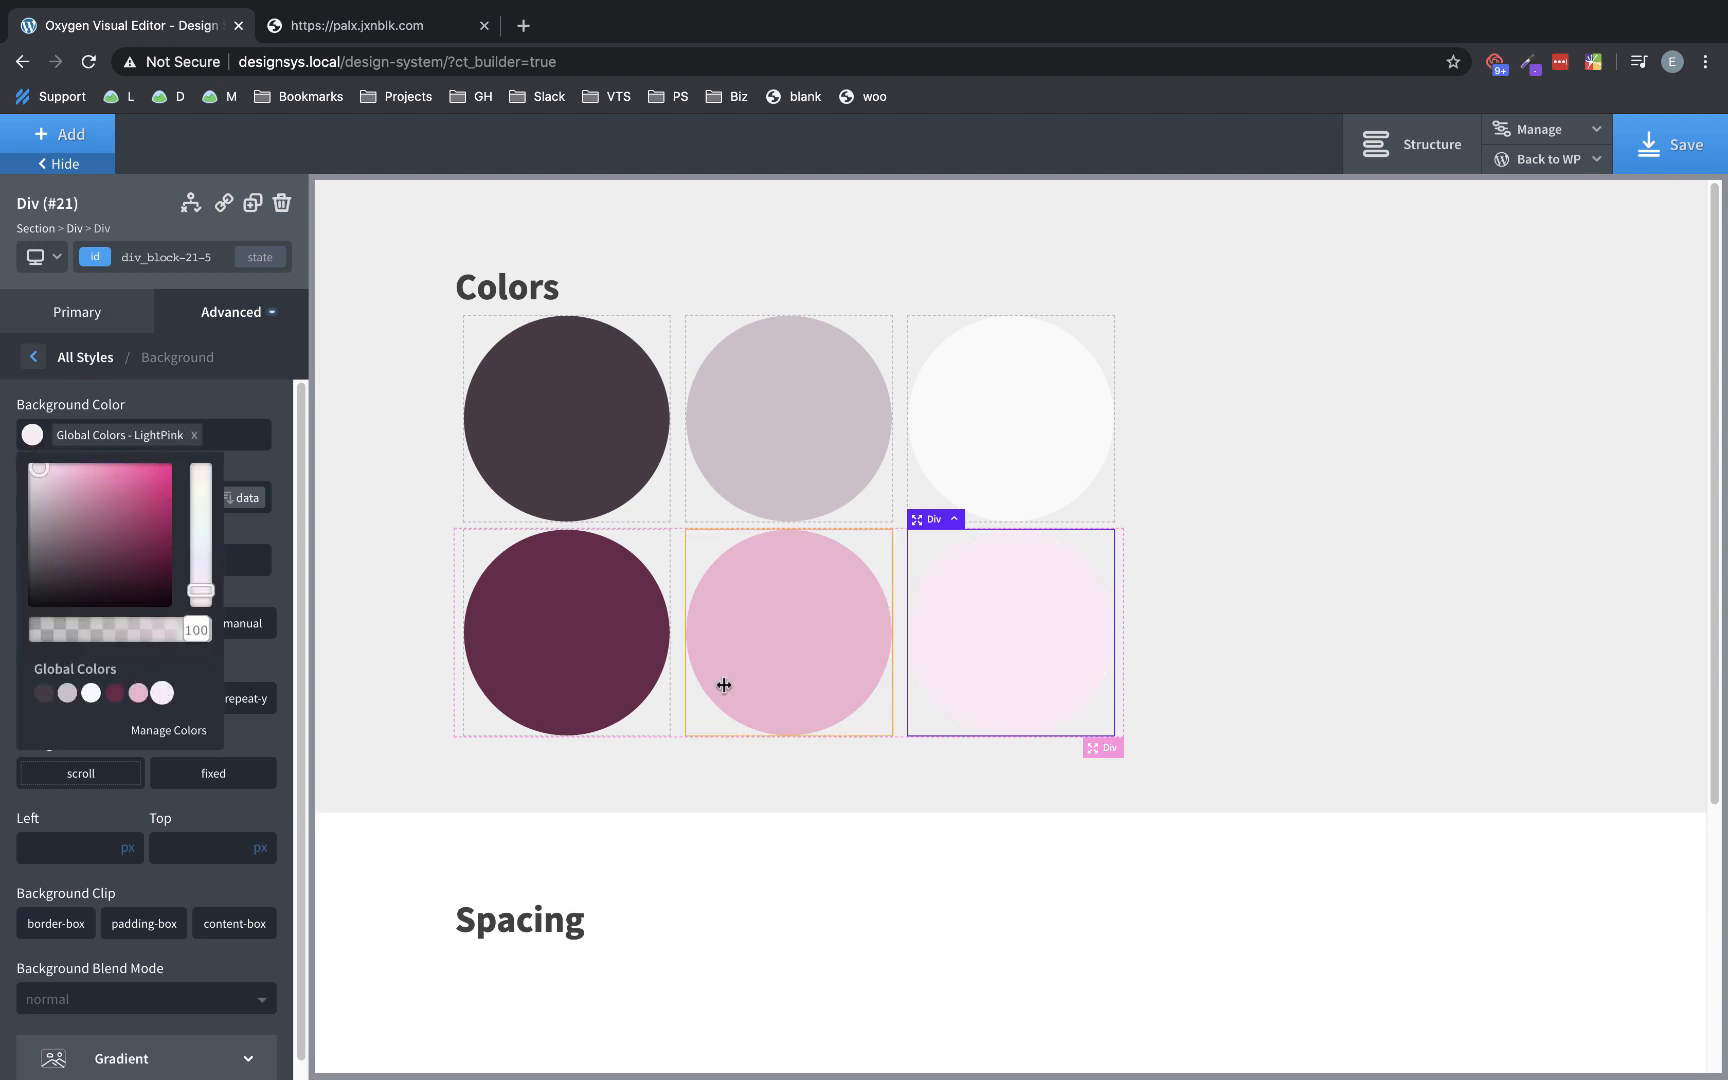
{"action": "left_click", "coordinate": [1380, 662]}
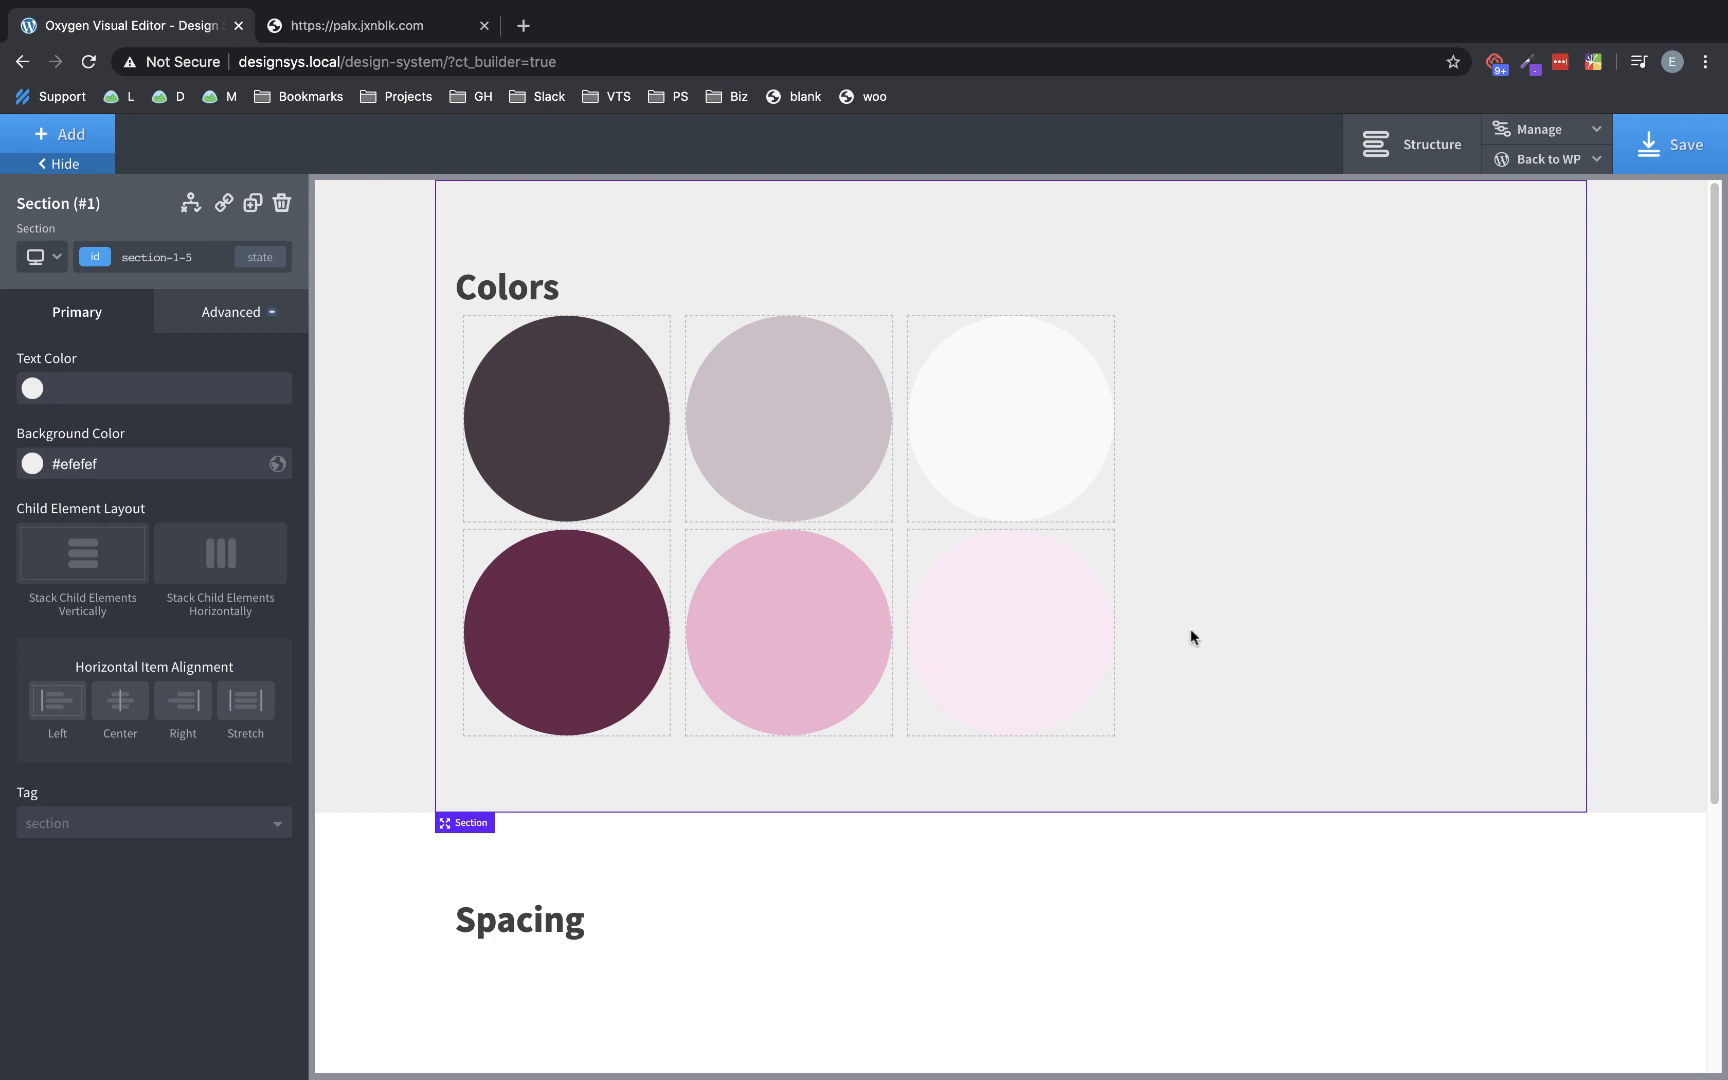
- Set the top and bottom container padding for sections to 64 px in the global styles
{"action": "scroll", "coordinate": [1185, 633], "scroll_direction": "down", "scroll_amount": 3}
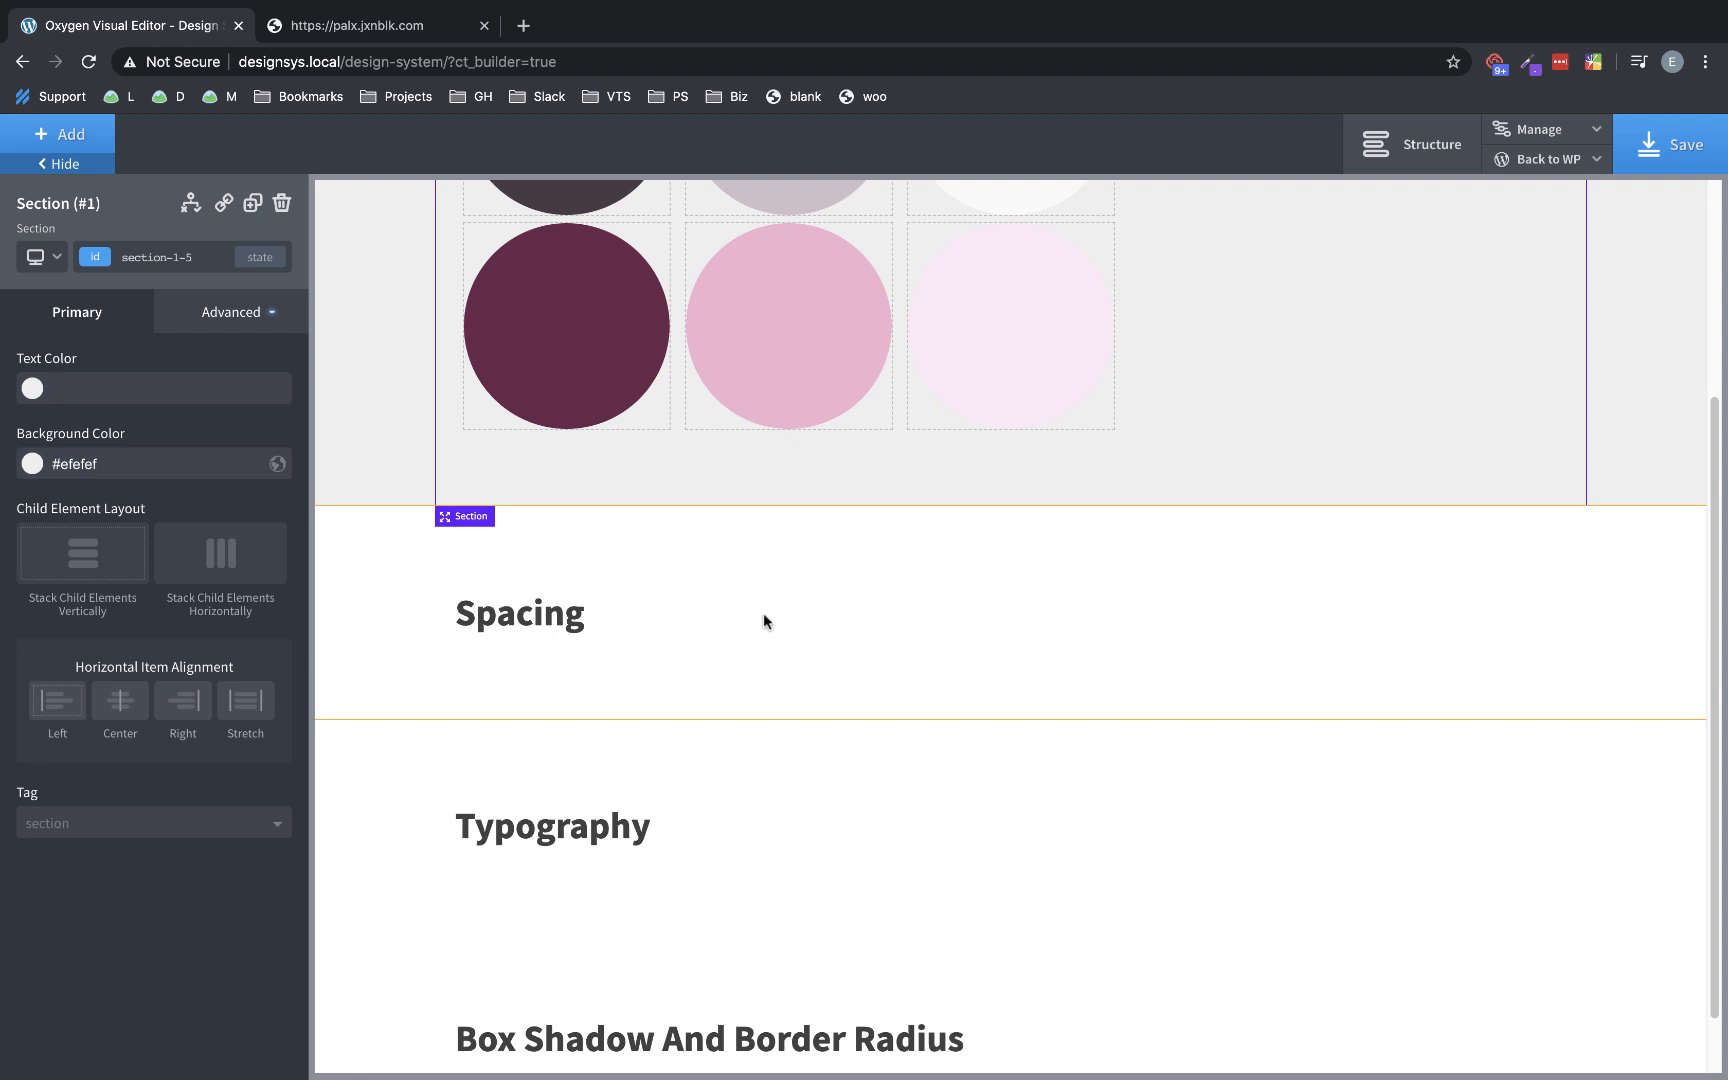
{"action": "left_click", "coordinate": [730, 671]}
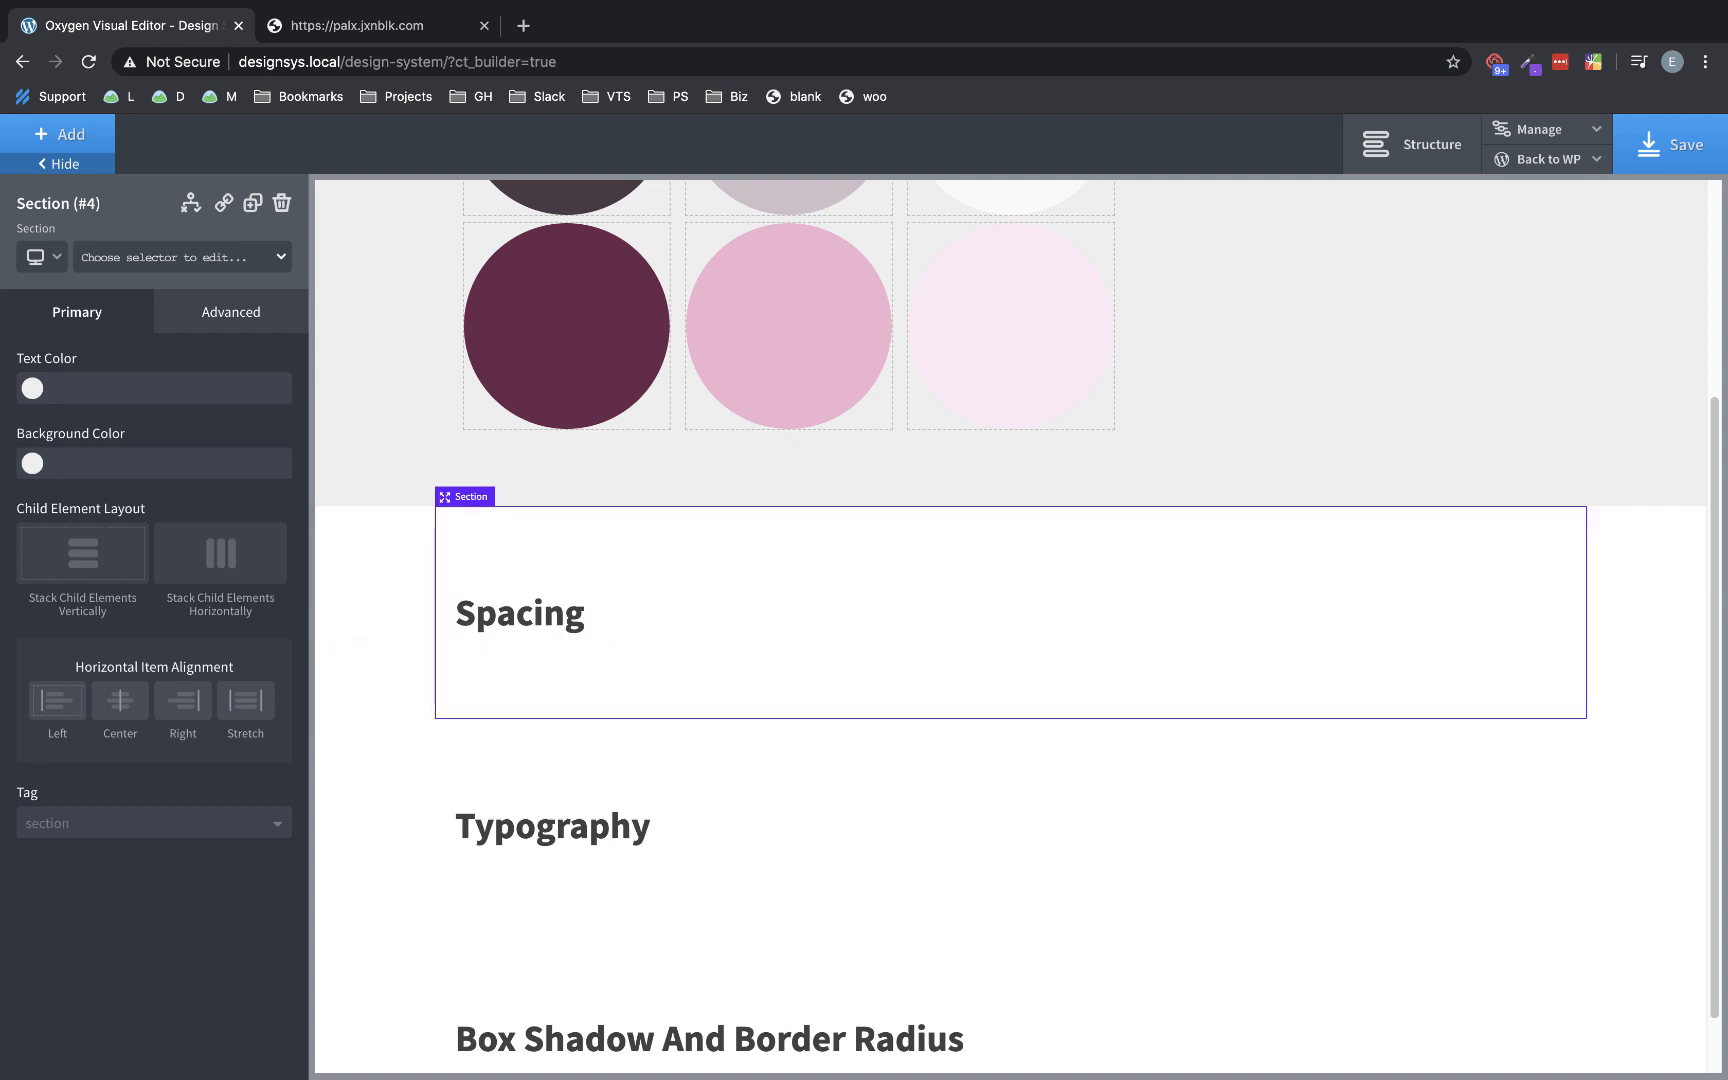
{"action": "left_click", "coordinate": [1555, 138]}
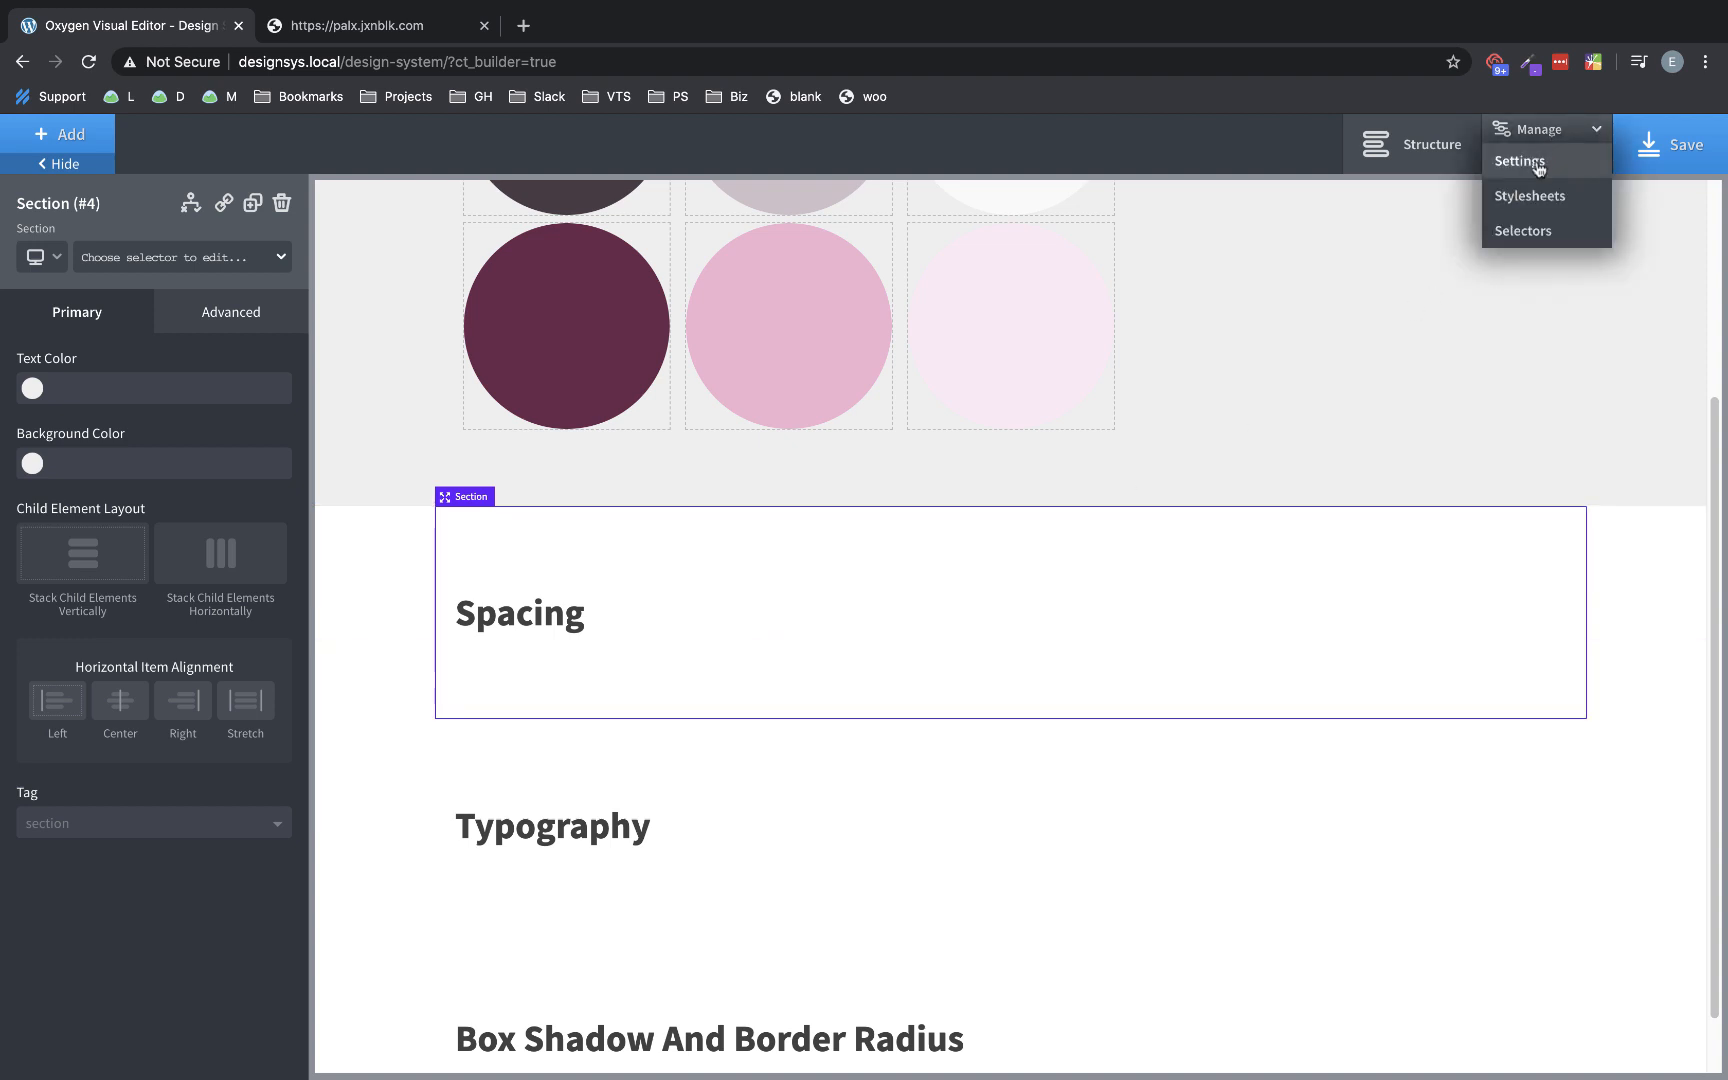
{"action": "left_click", "coordinate": [1522, 161]}
{"action": "left_click", "coordinate": [1452, 250]}
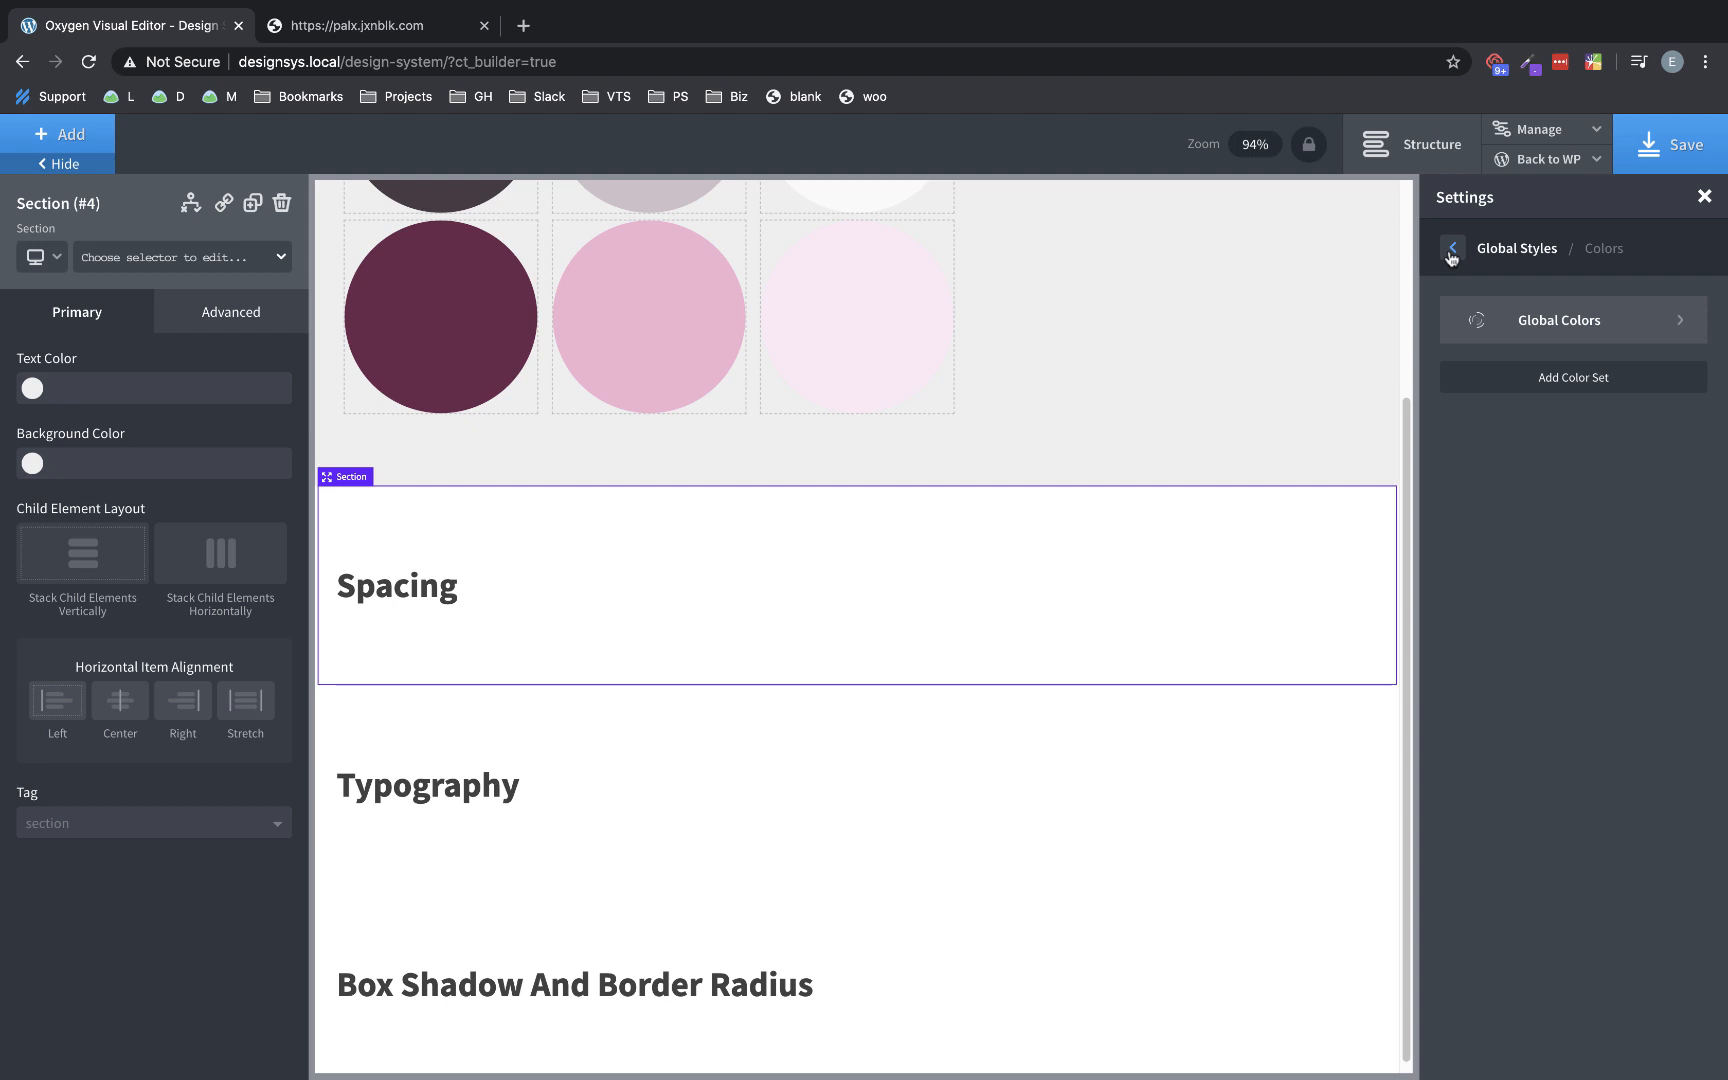
{"action": "left_click", "coordinate": [1452, 252]}
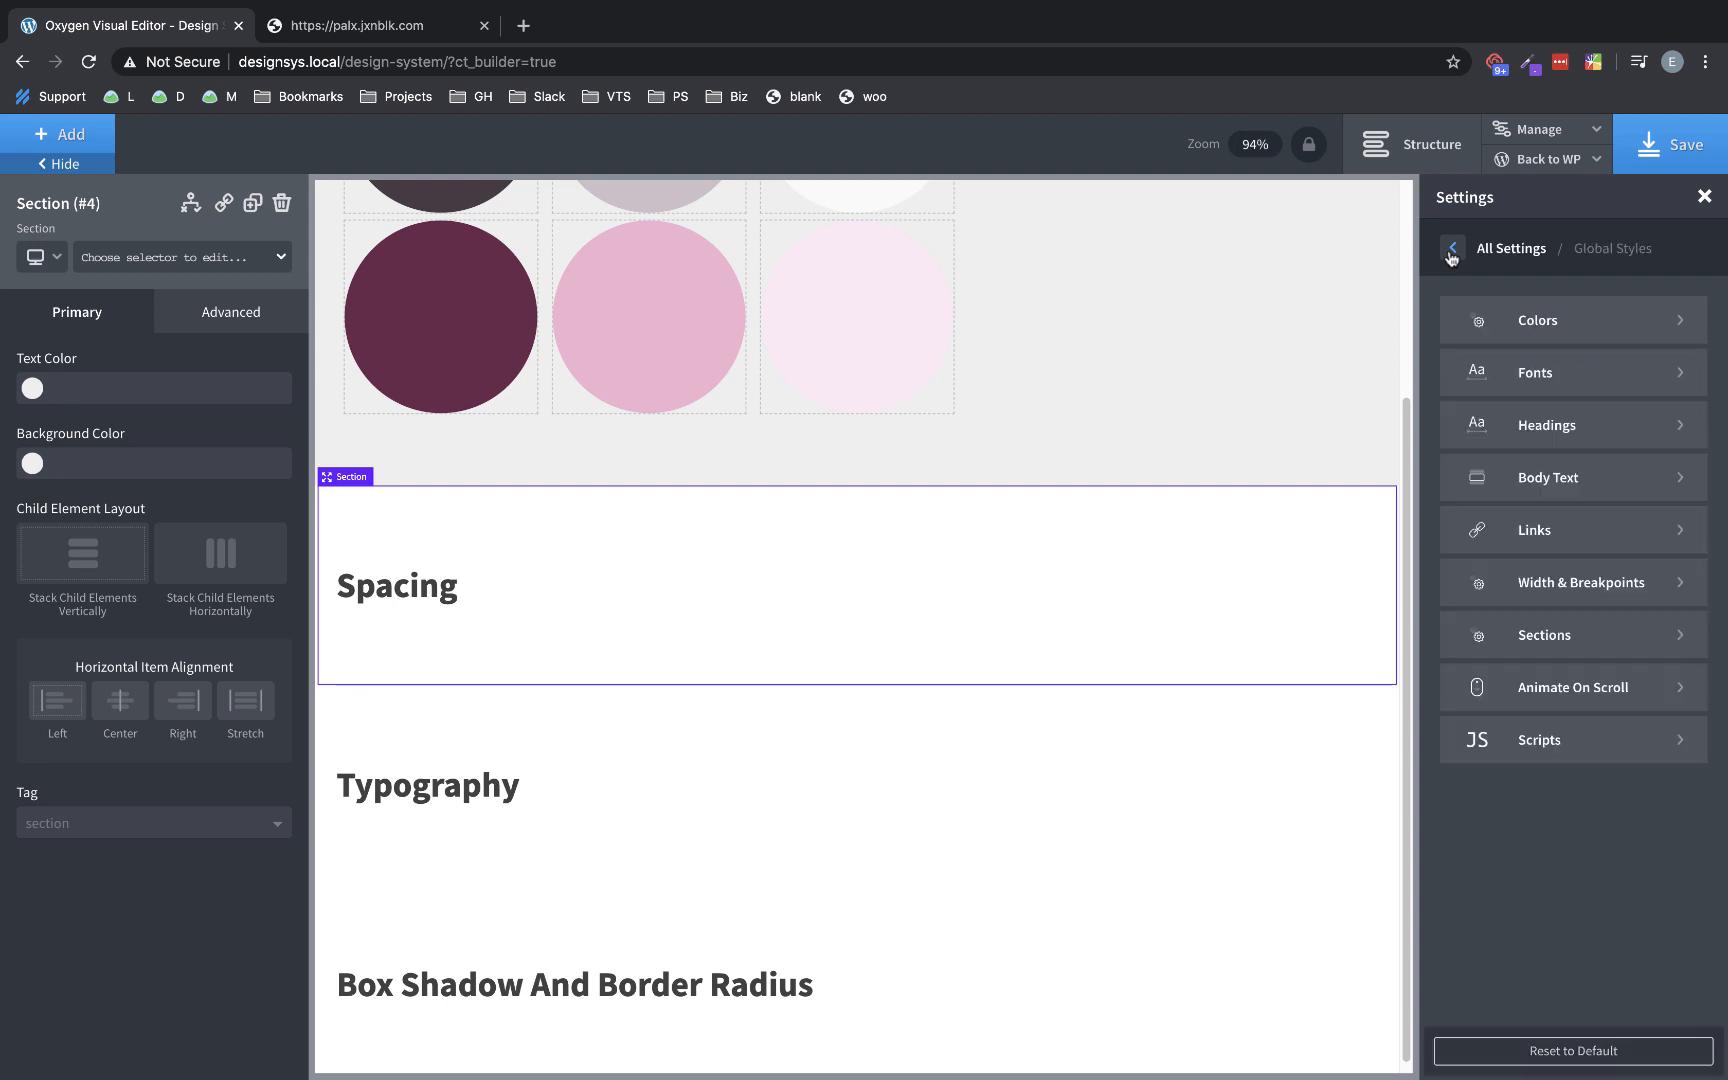
{"action": "left_click", "coordinate": [1537, 620]}
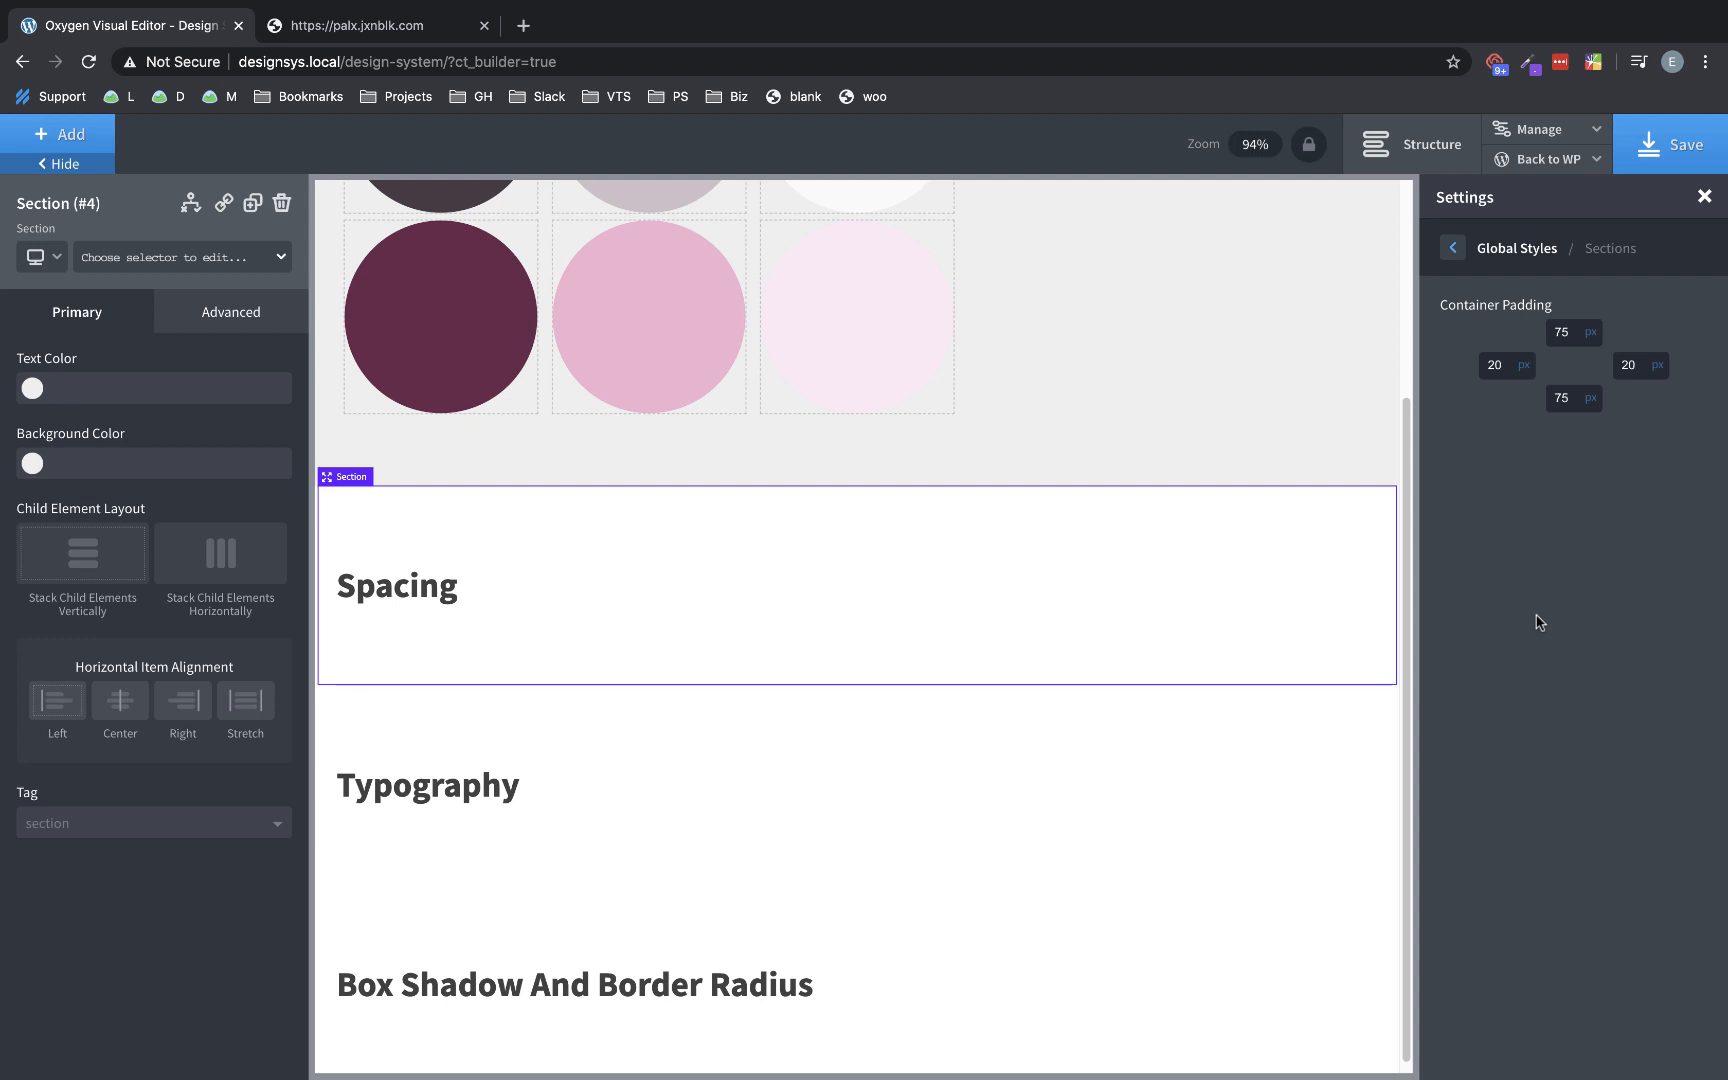
{"action": "double_click", "coordinate": [1561, 332]}
{"action": "type", "text": "64"}
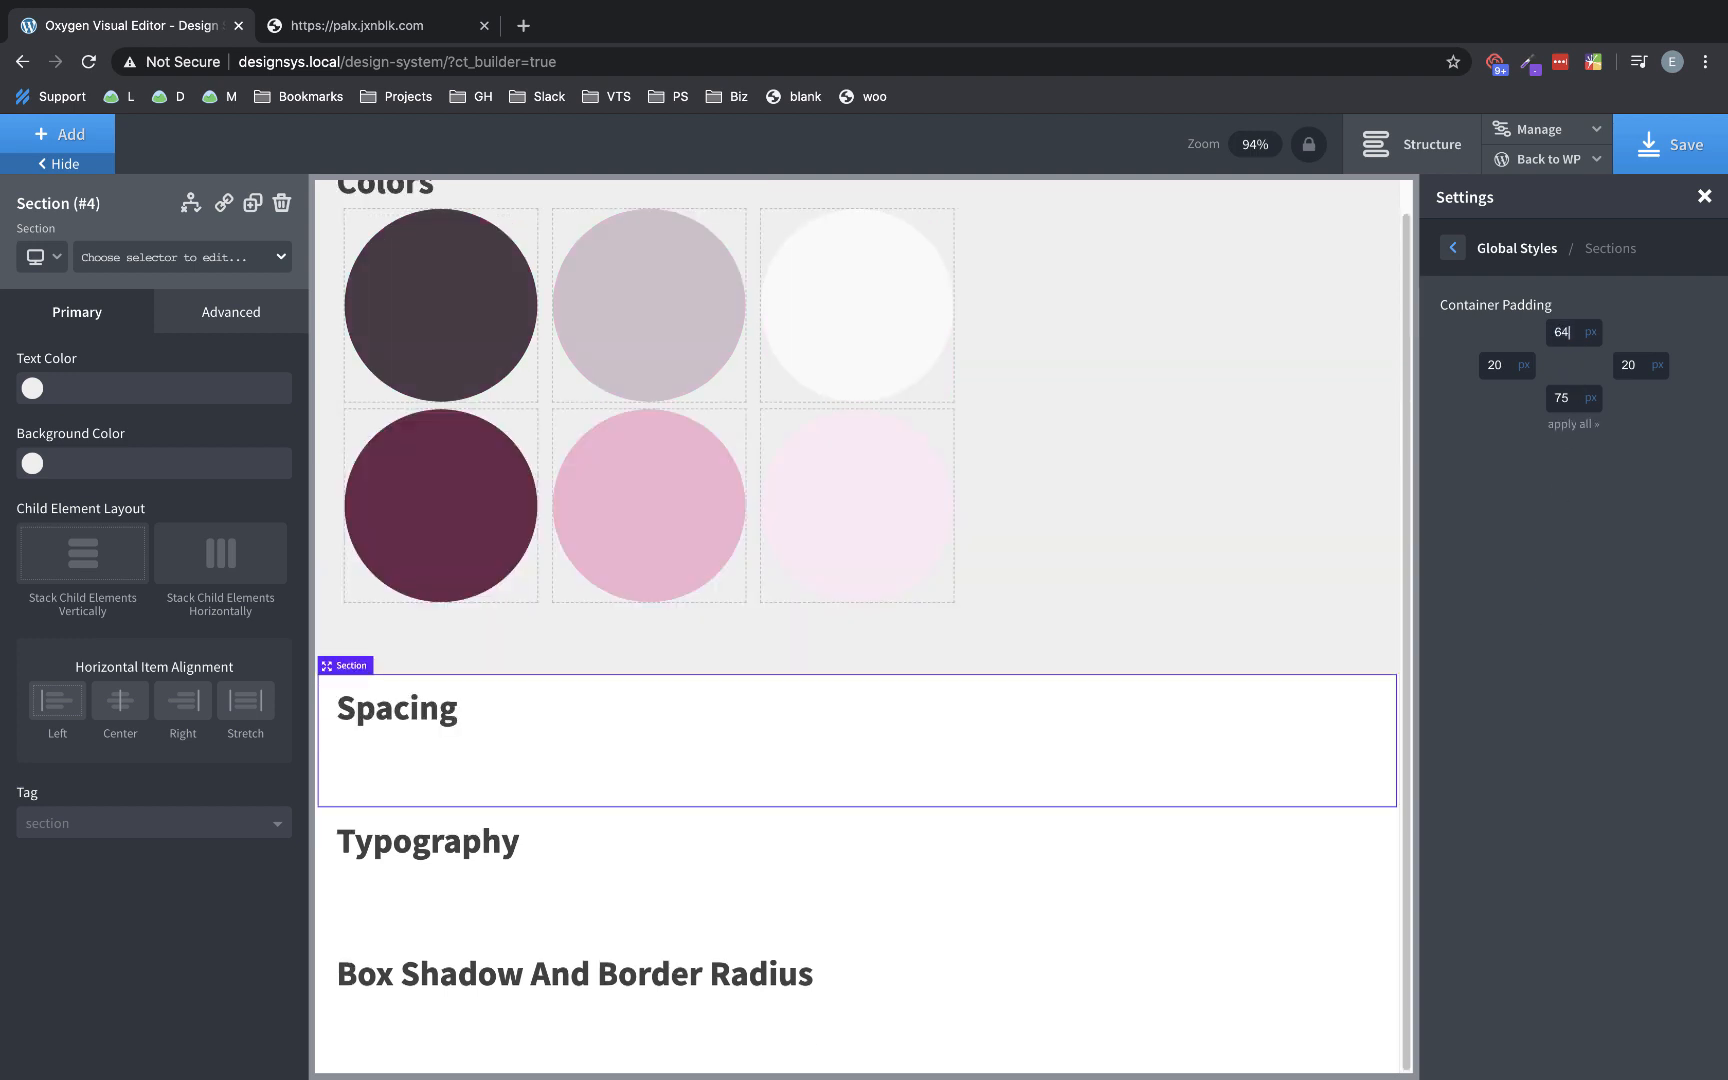
{"action": "double_click", "coordinate": [1562, 398]}
{"action": "type", "text": "64"}
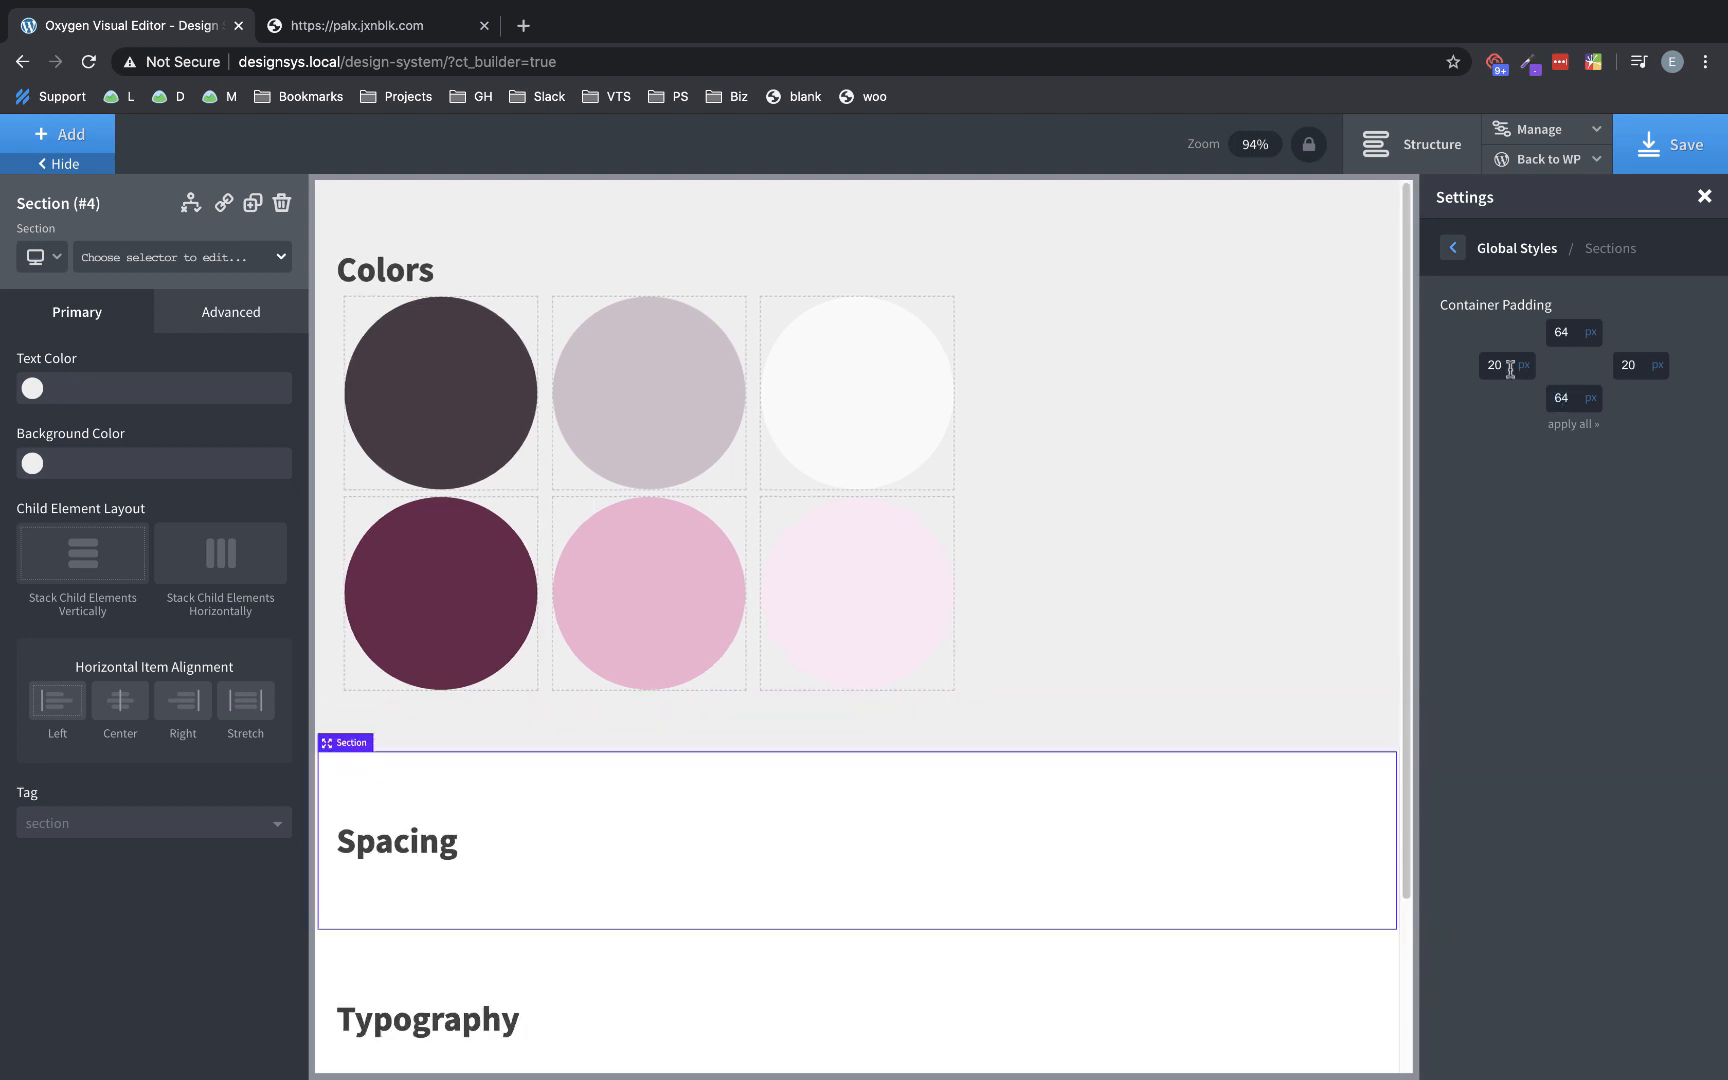
- Set the left and right container padding for sections to 16 px and close the global settings
{"action": "double_click", "coordinate": [1505, 366]}
{"action": "type", "text": "16"}
{"action": "key", "text": "Tab"}
{"action": "type", "text": "16"}
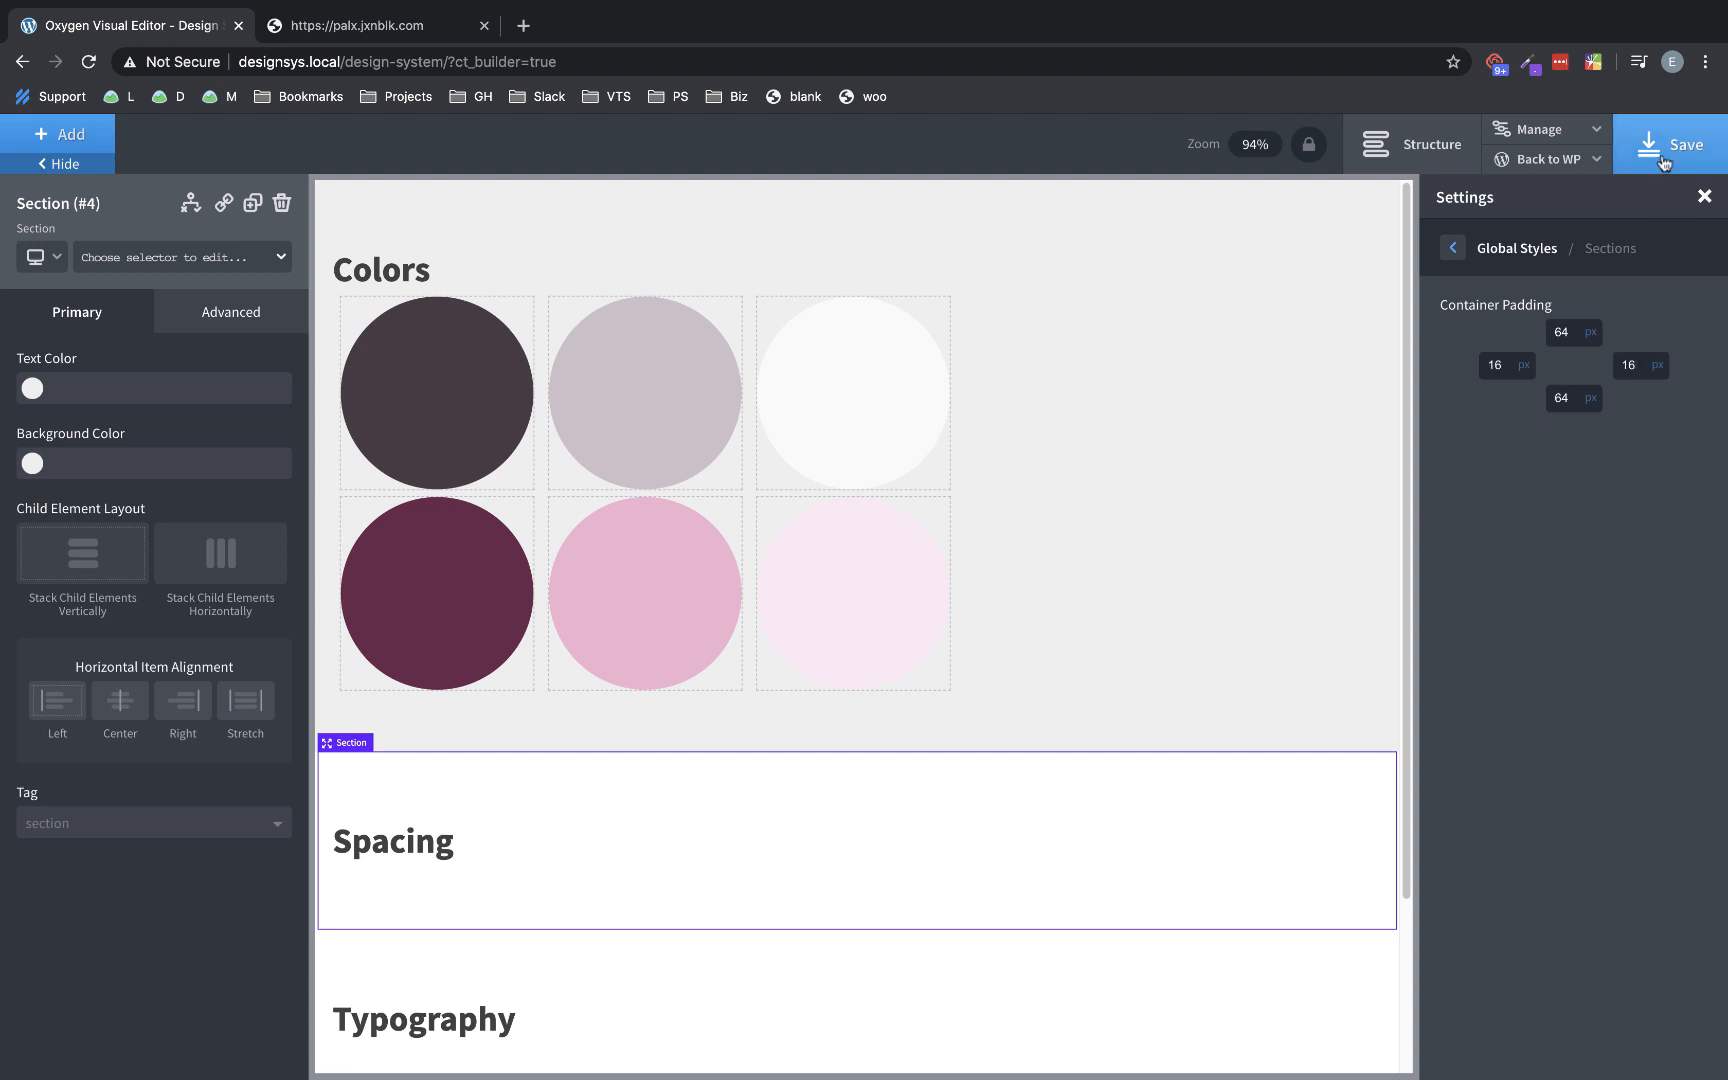
{"action": "left_click", "coordinate": [1704, 197]}
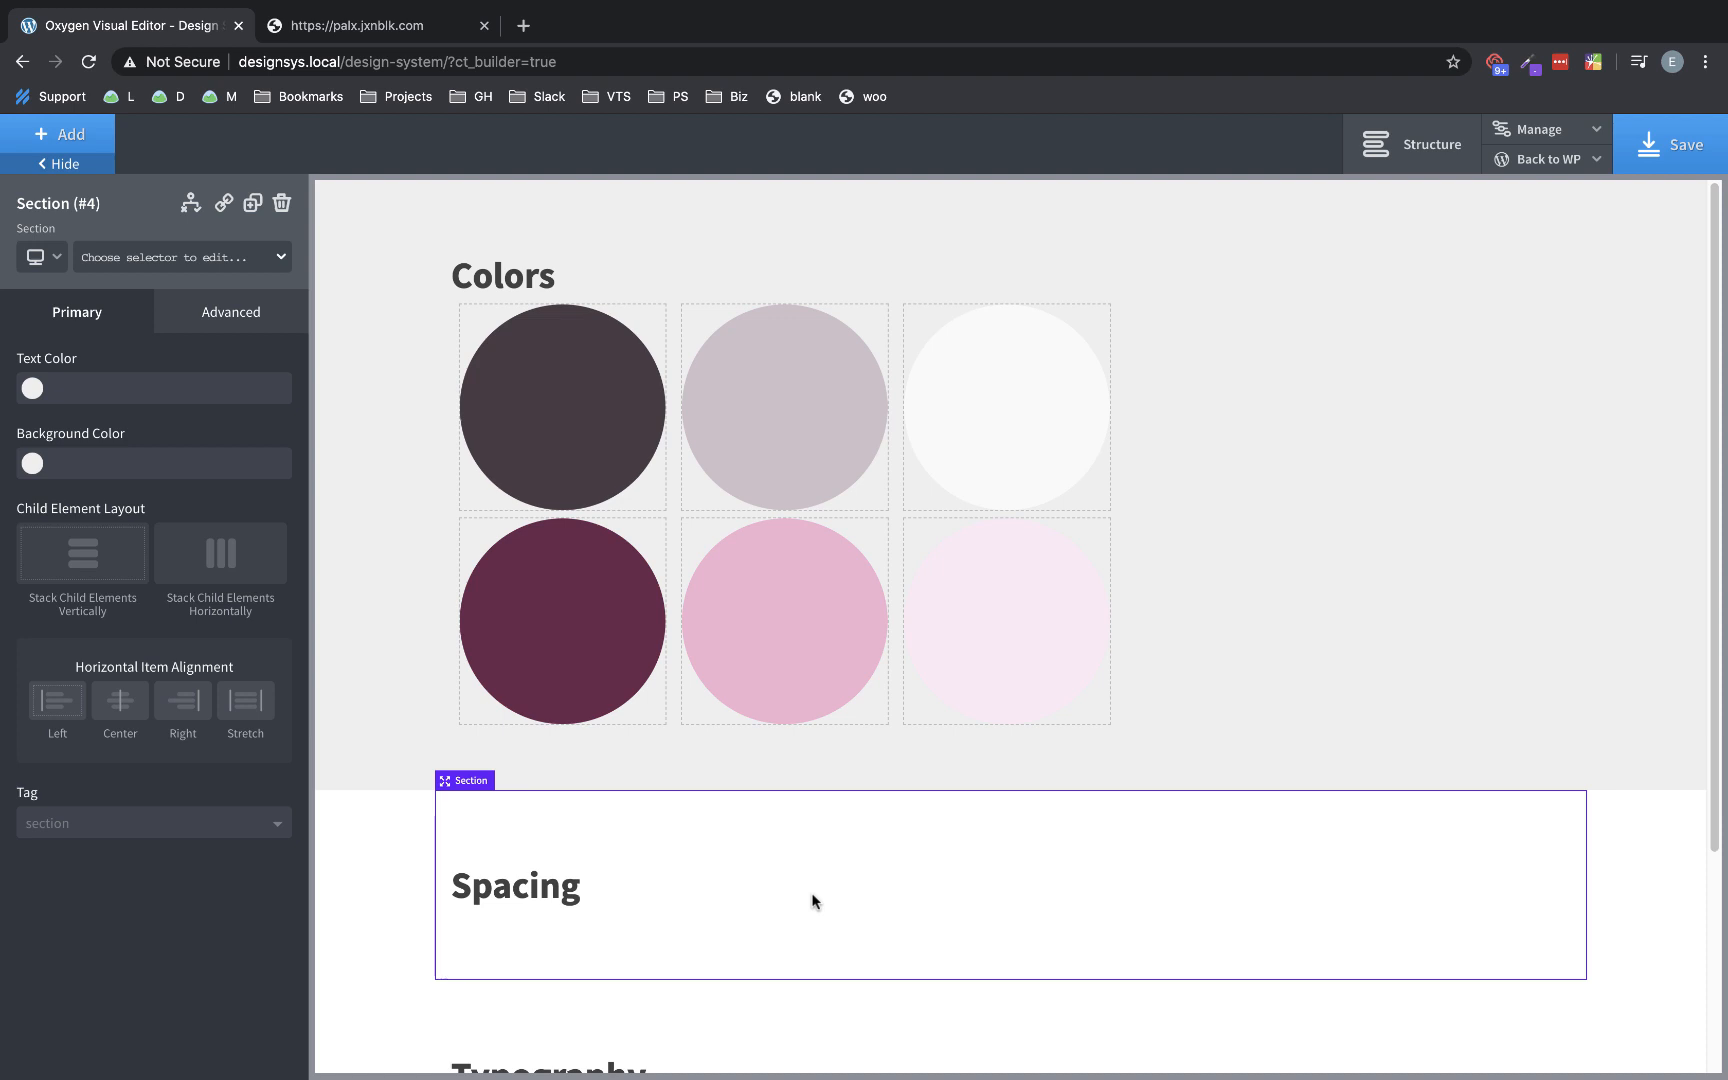
- Add a div under the Spacing heading and place a text element reading "8px" inside it
{"action": "scroll", "coordinate": [812, 901], "scroll_direction": "down", "scroll_amount": 1}
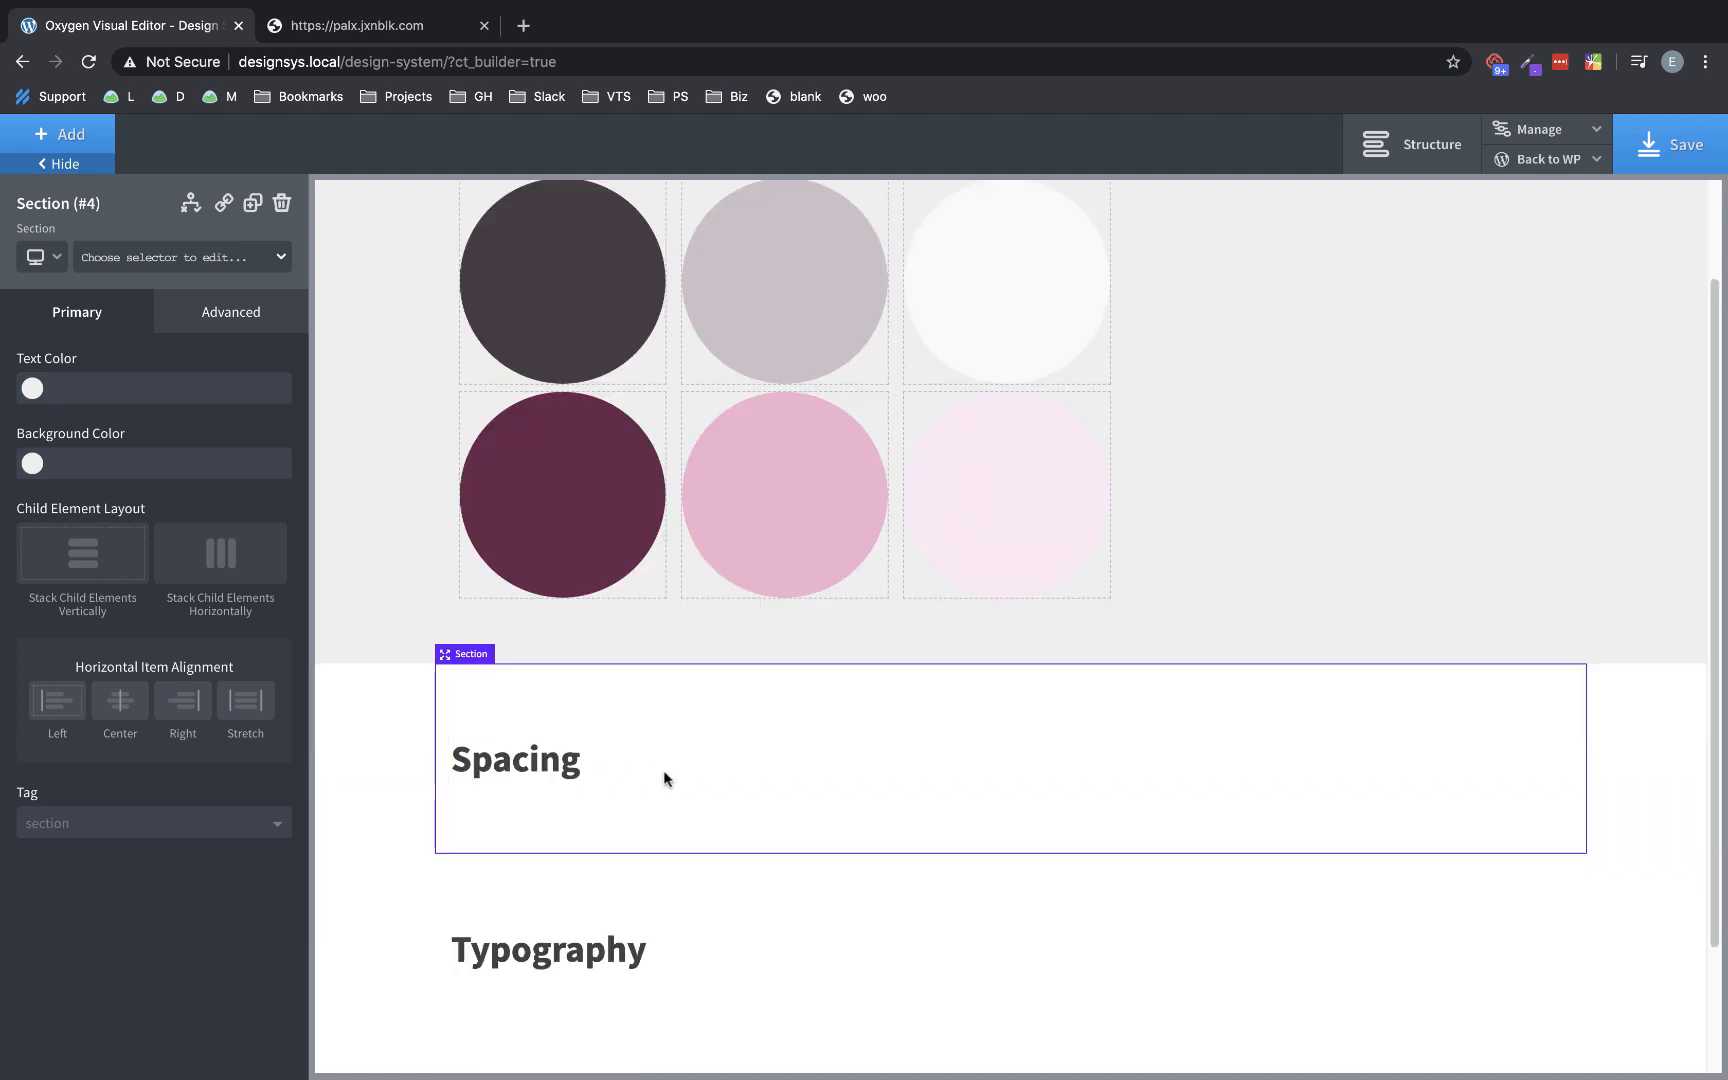
{"action": "left_click", "coordinate": [90, 148]}
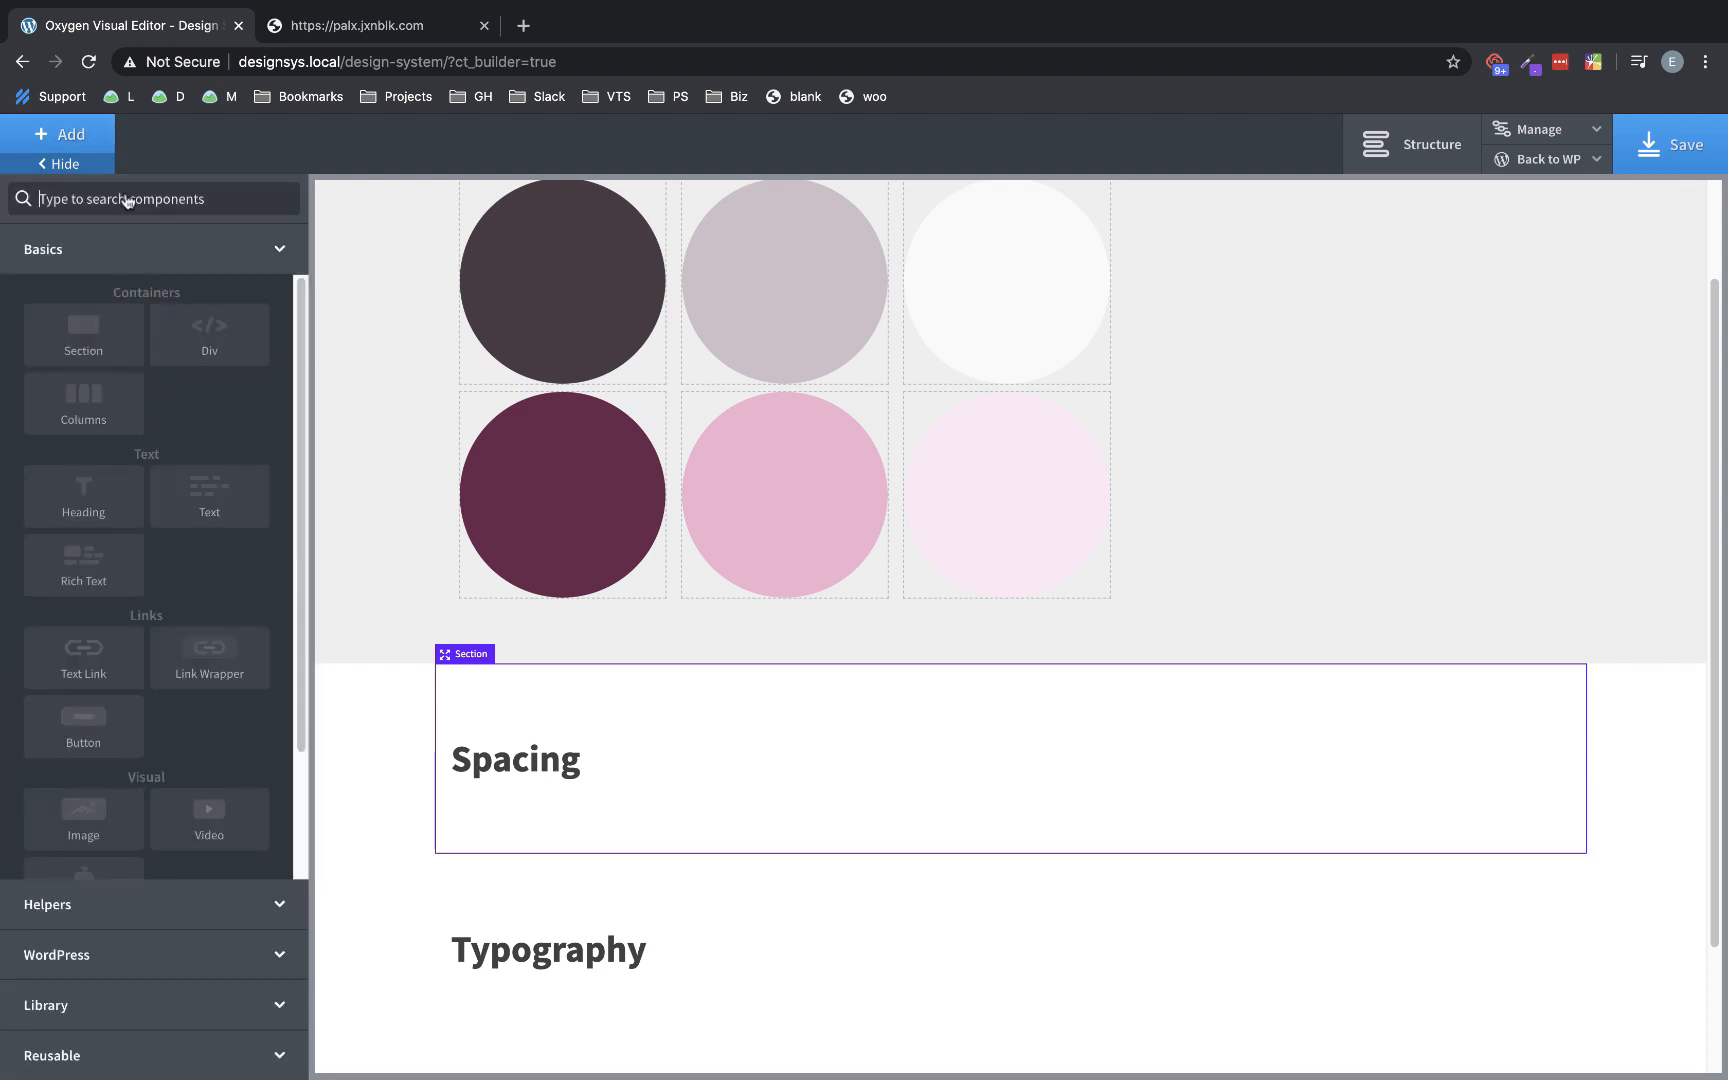
{"action": "left_click", "coordinate": [205, 338]}
{"action": "scroll", "coordinate": [818, 767], "scroll_direction": "down", "scroll_amount": 2}
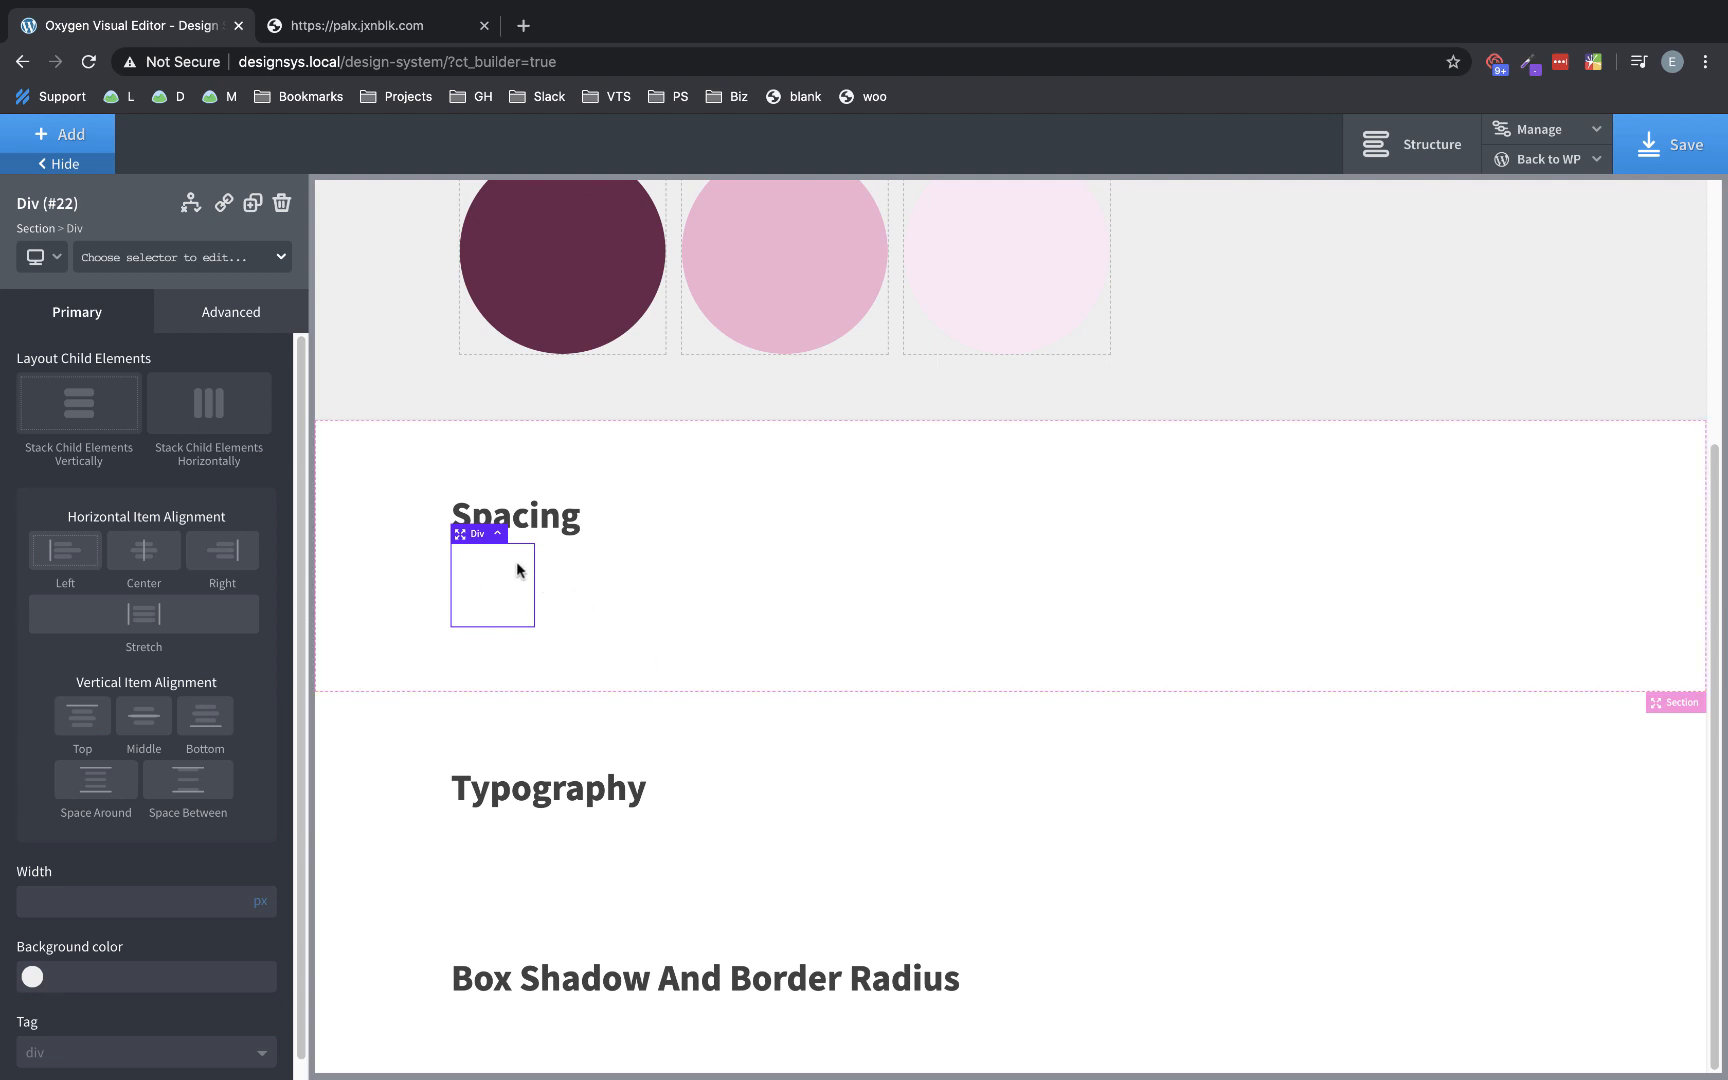
{"action": "left_click", "coordinate": [86, 144]}
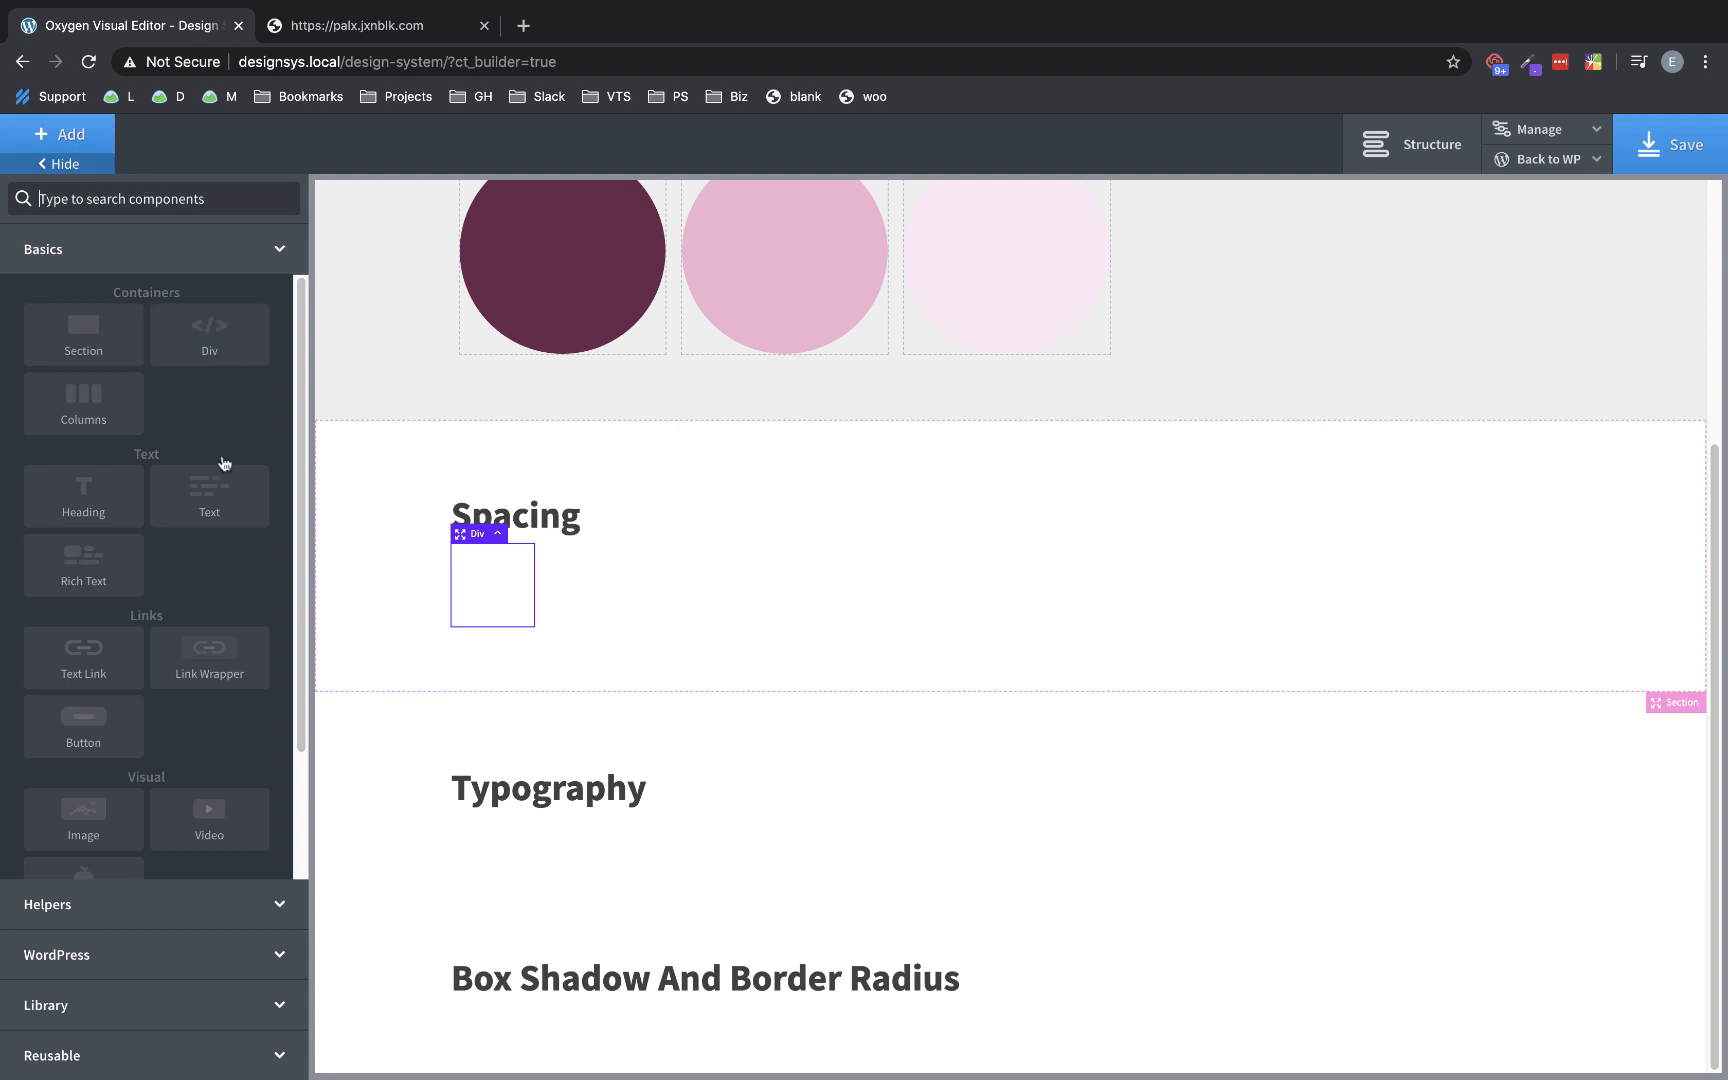
{"action": "left_click", "coordinate": [218, 501]}
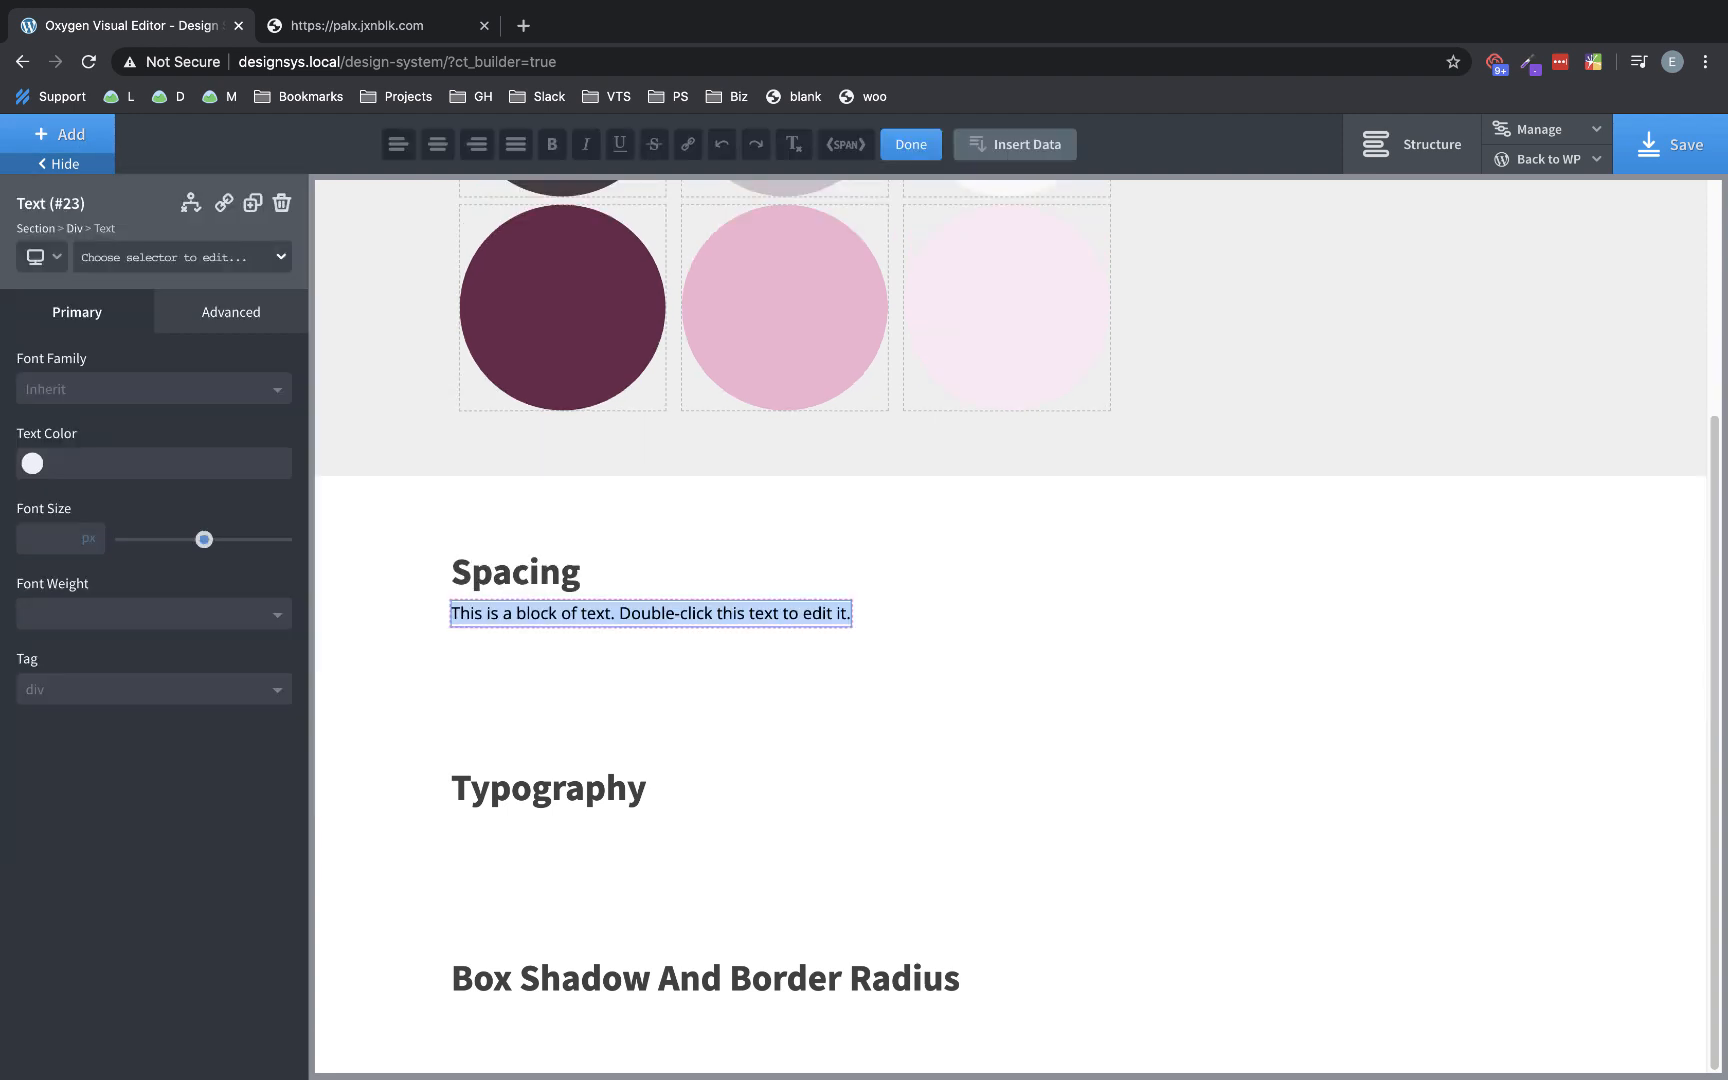
{"action": "type", "text": "8px"}
{"action": "left_click", "coordinate": [853, 600]}
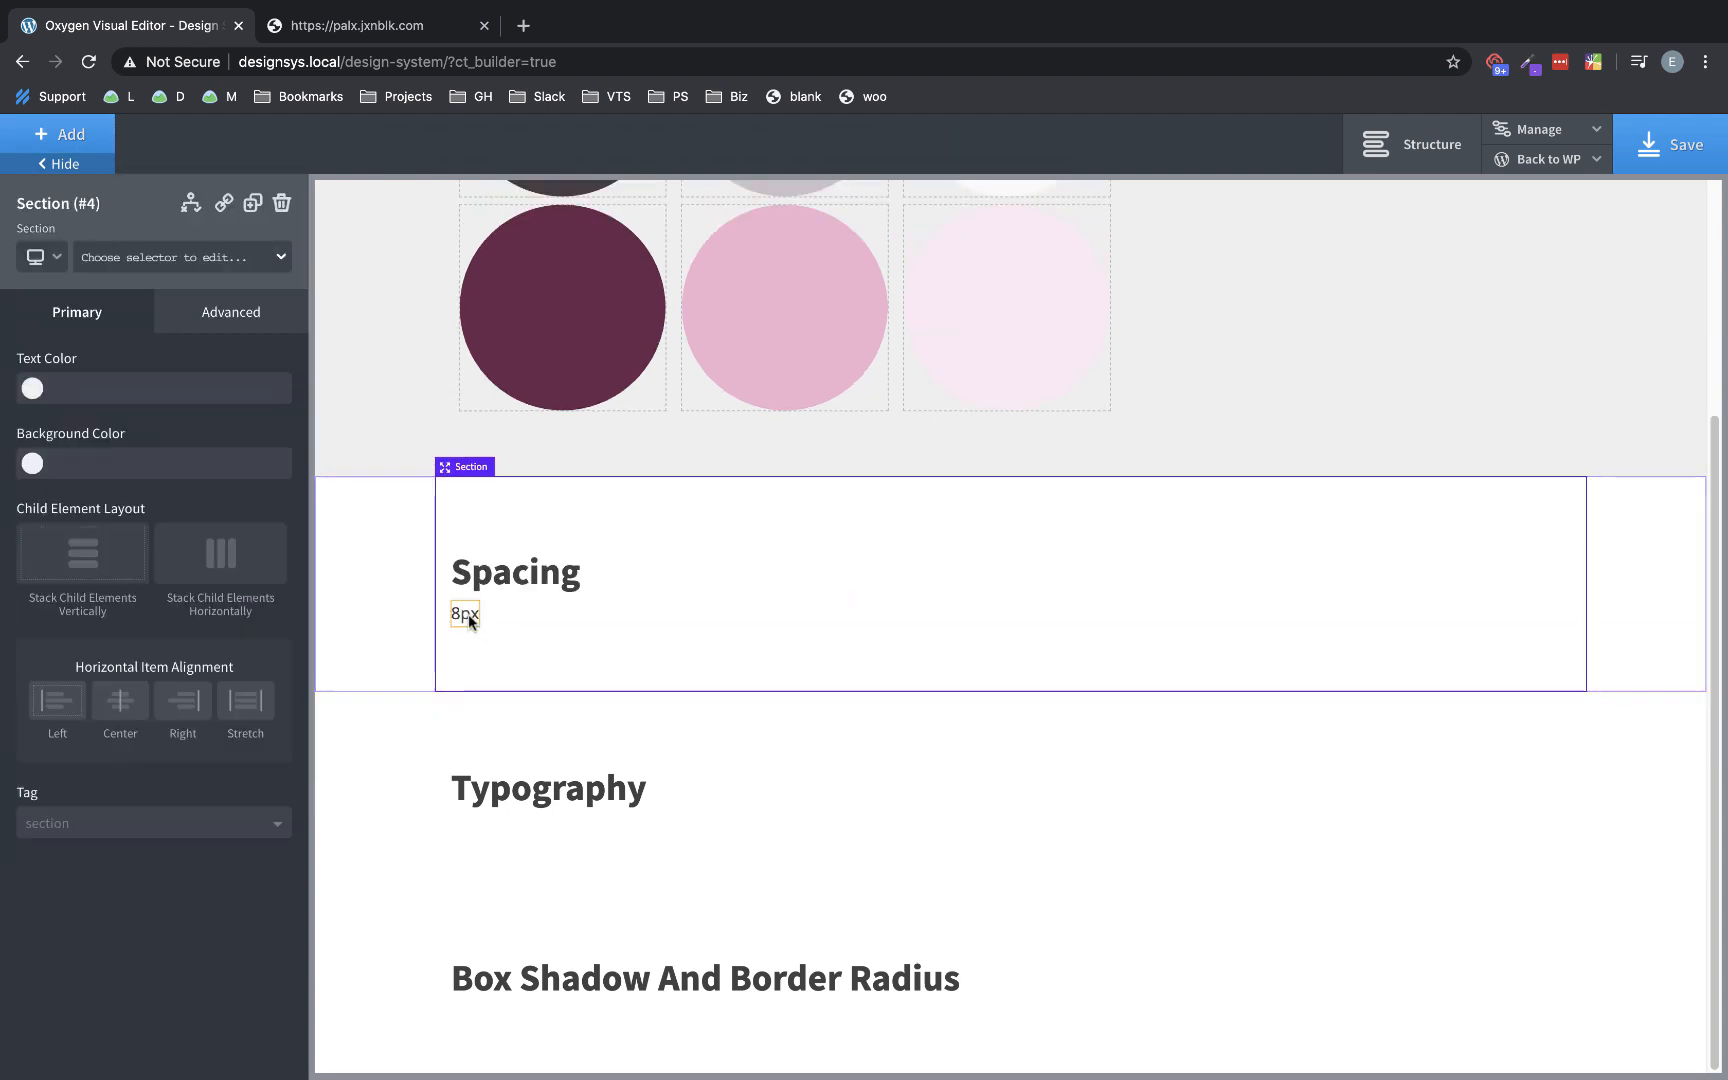
- Give the 8px text element a left and right padding of 8 px
{"action": "left_click", "coordinate": [467, 613]}
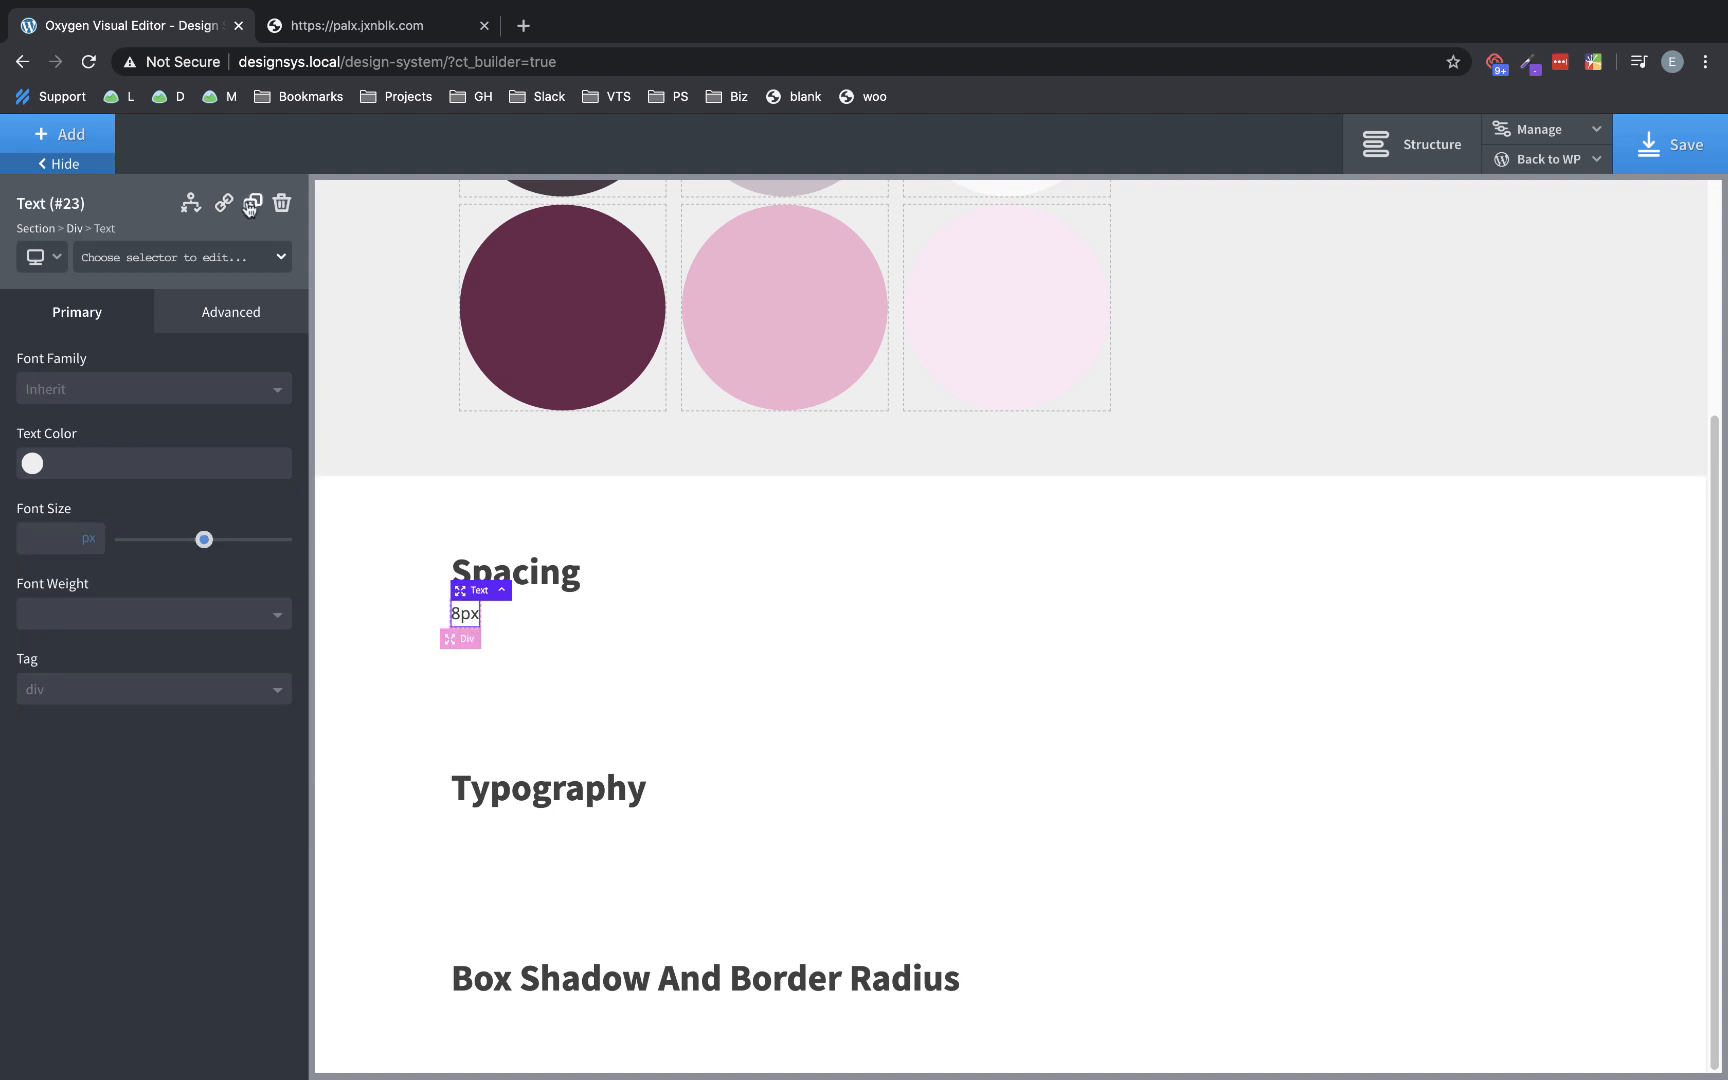
{"action": "left_click", "coordinate": [240, 316]}
{"action": "left_click", "coordinate": [214, 427]}
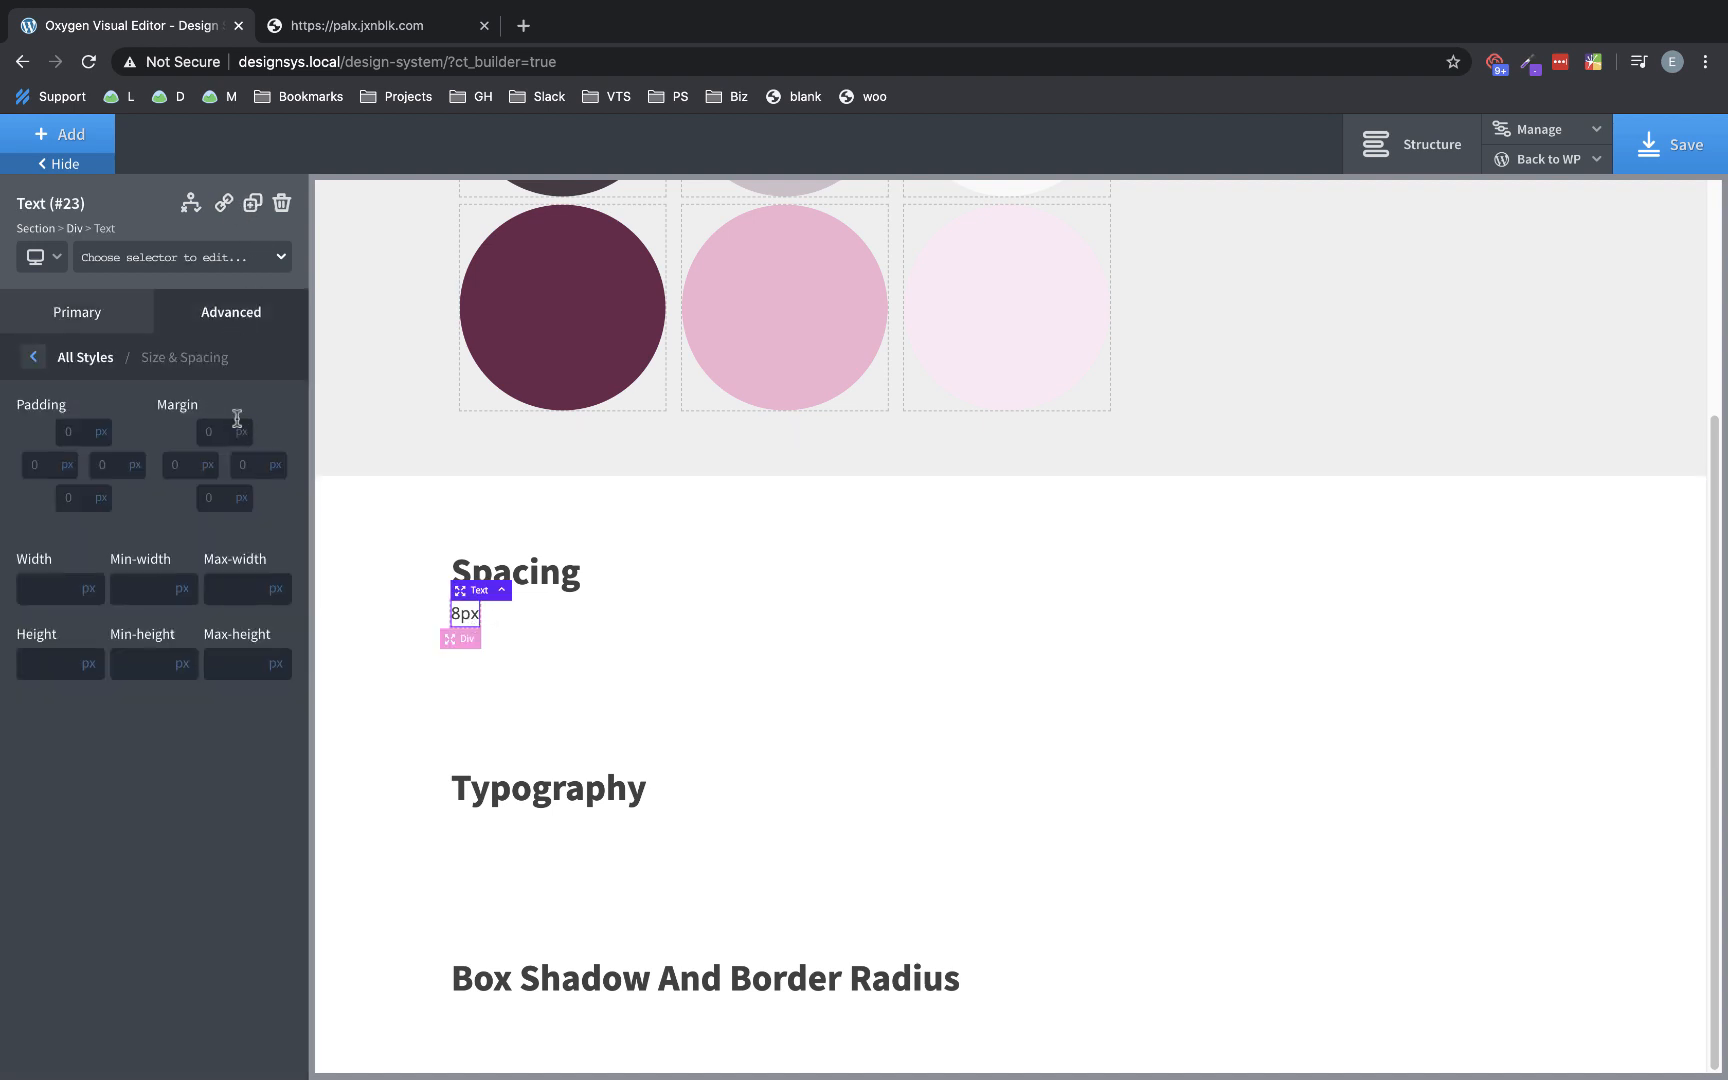
{"action": "left_click", "coordinate": [51, 465]}
{"action": "type", "text": "8"}
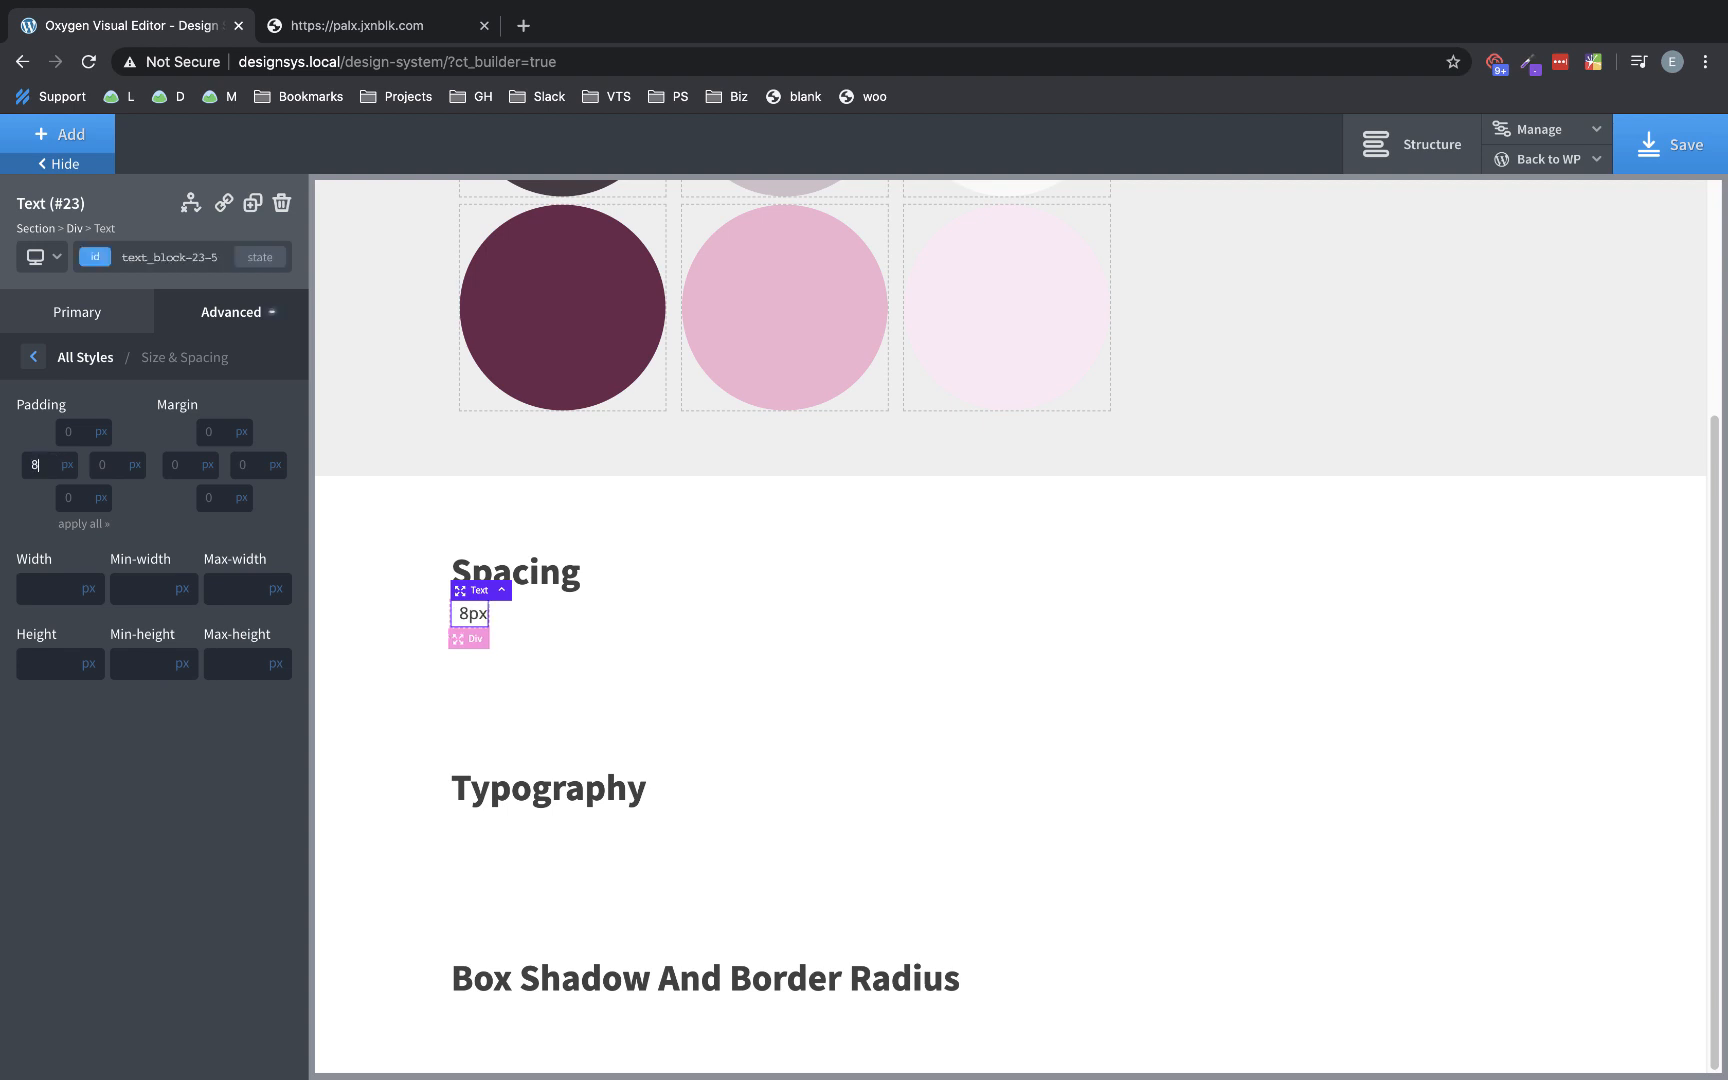
{"action": "left_click", "coordinate": [104, 464]}
{"action": "type", "text": "8"}
- Duplicate the 8px text three times and stack the containing div's child elements horizontally
{"action": "left_click", "coordinate": [257, 205]}
{"action": "left_click", "coordinate": [258, 207]}
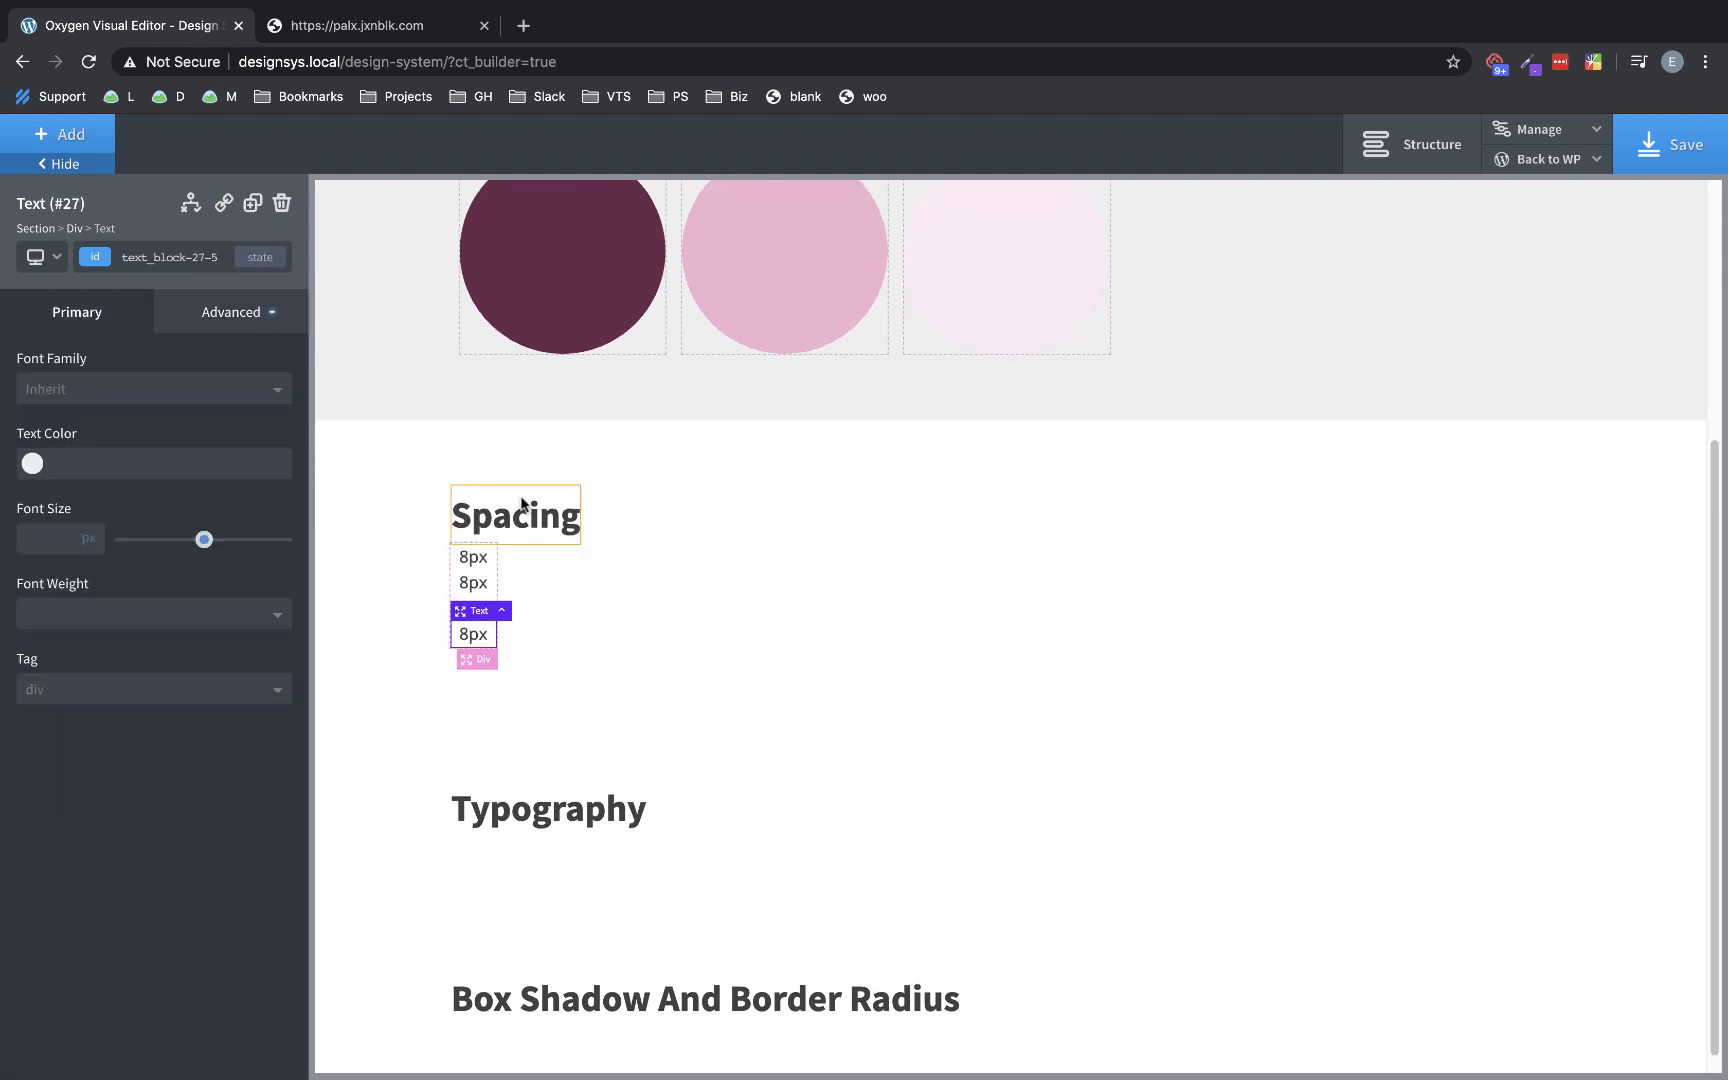
{"action": "left_click", "coordinate": [486, 656]}
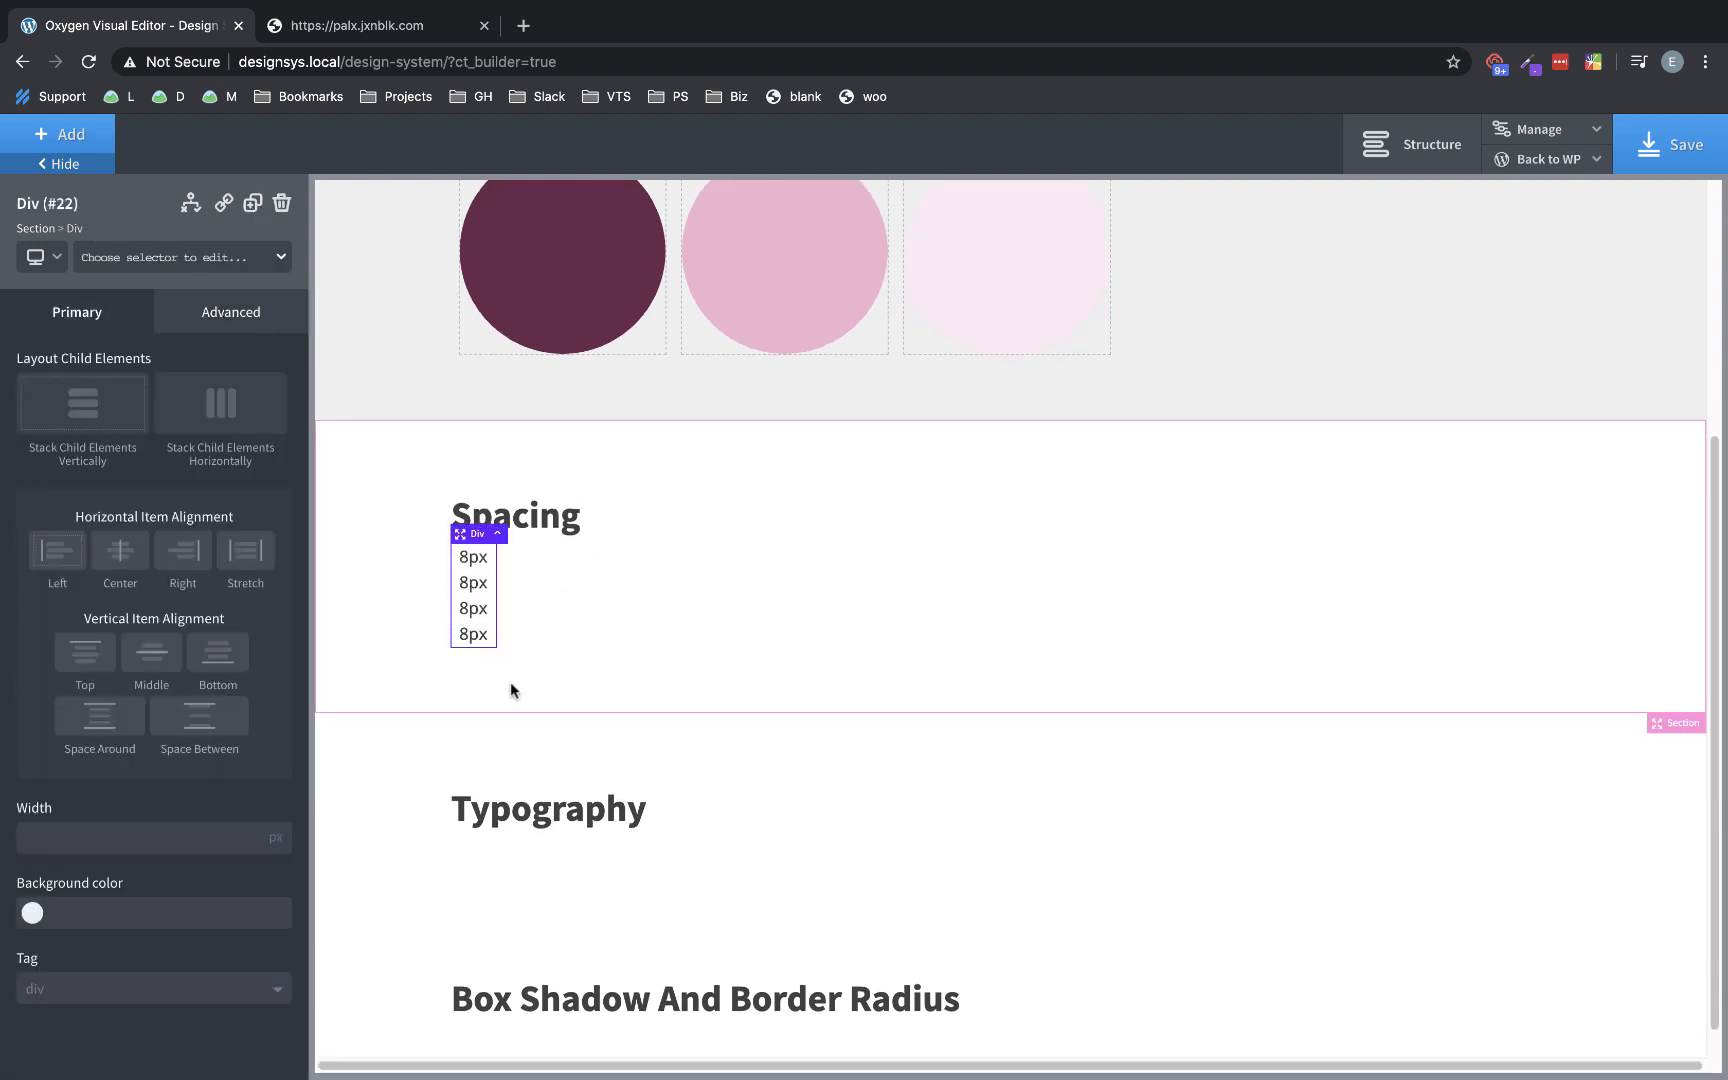
{"action": "left_click", "coordinate": [250, 402]}
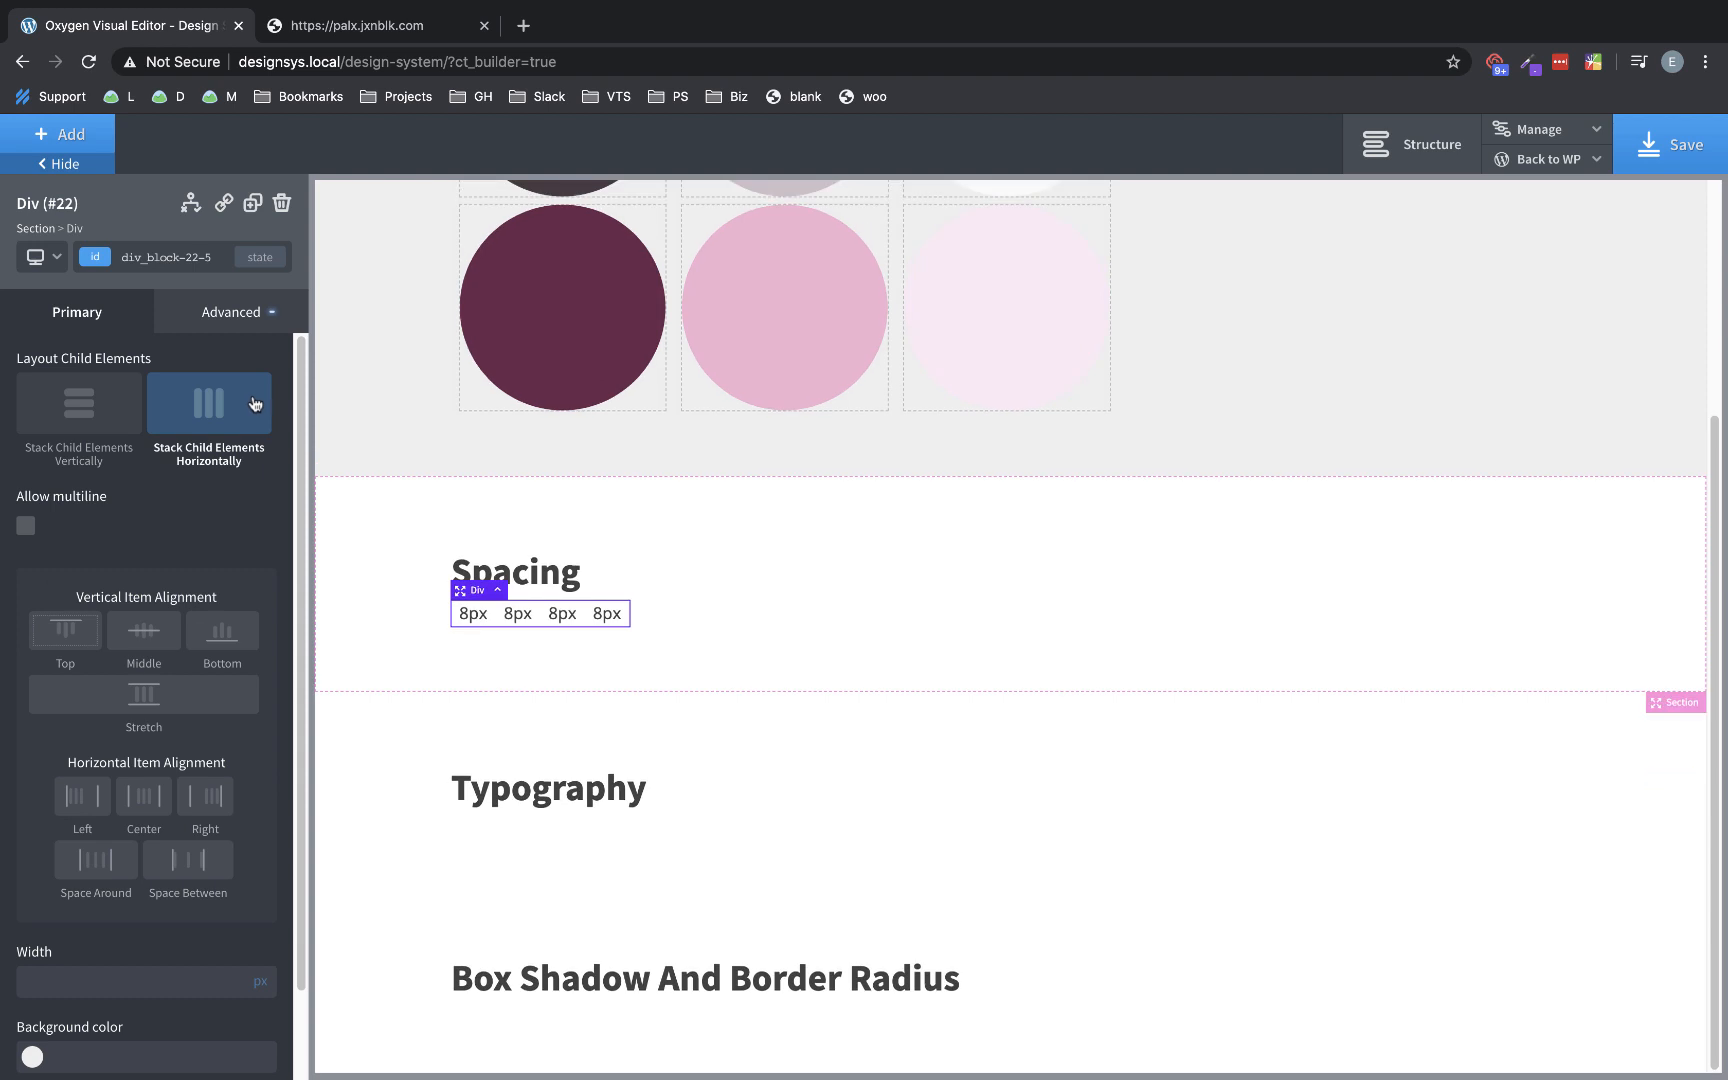
- Change the three duplicated 8px texts in the Spacing row to read "16px", "32px" and "64px"
{"action": "double_click", "coordinate": [513, 612]}
{"action": "type", "text": "16"}
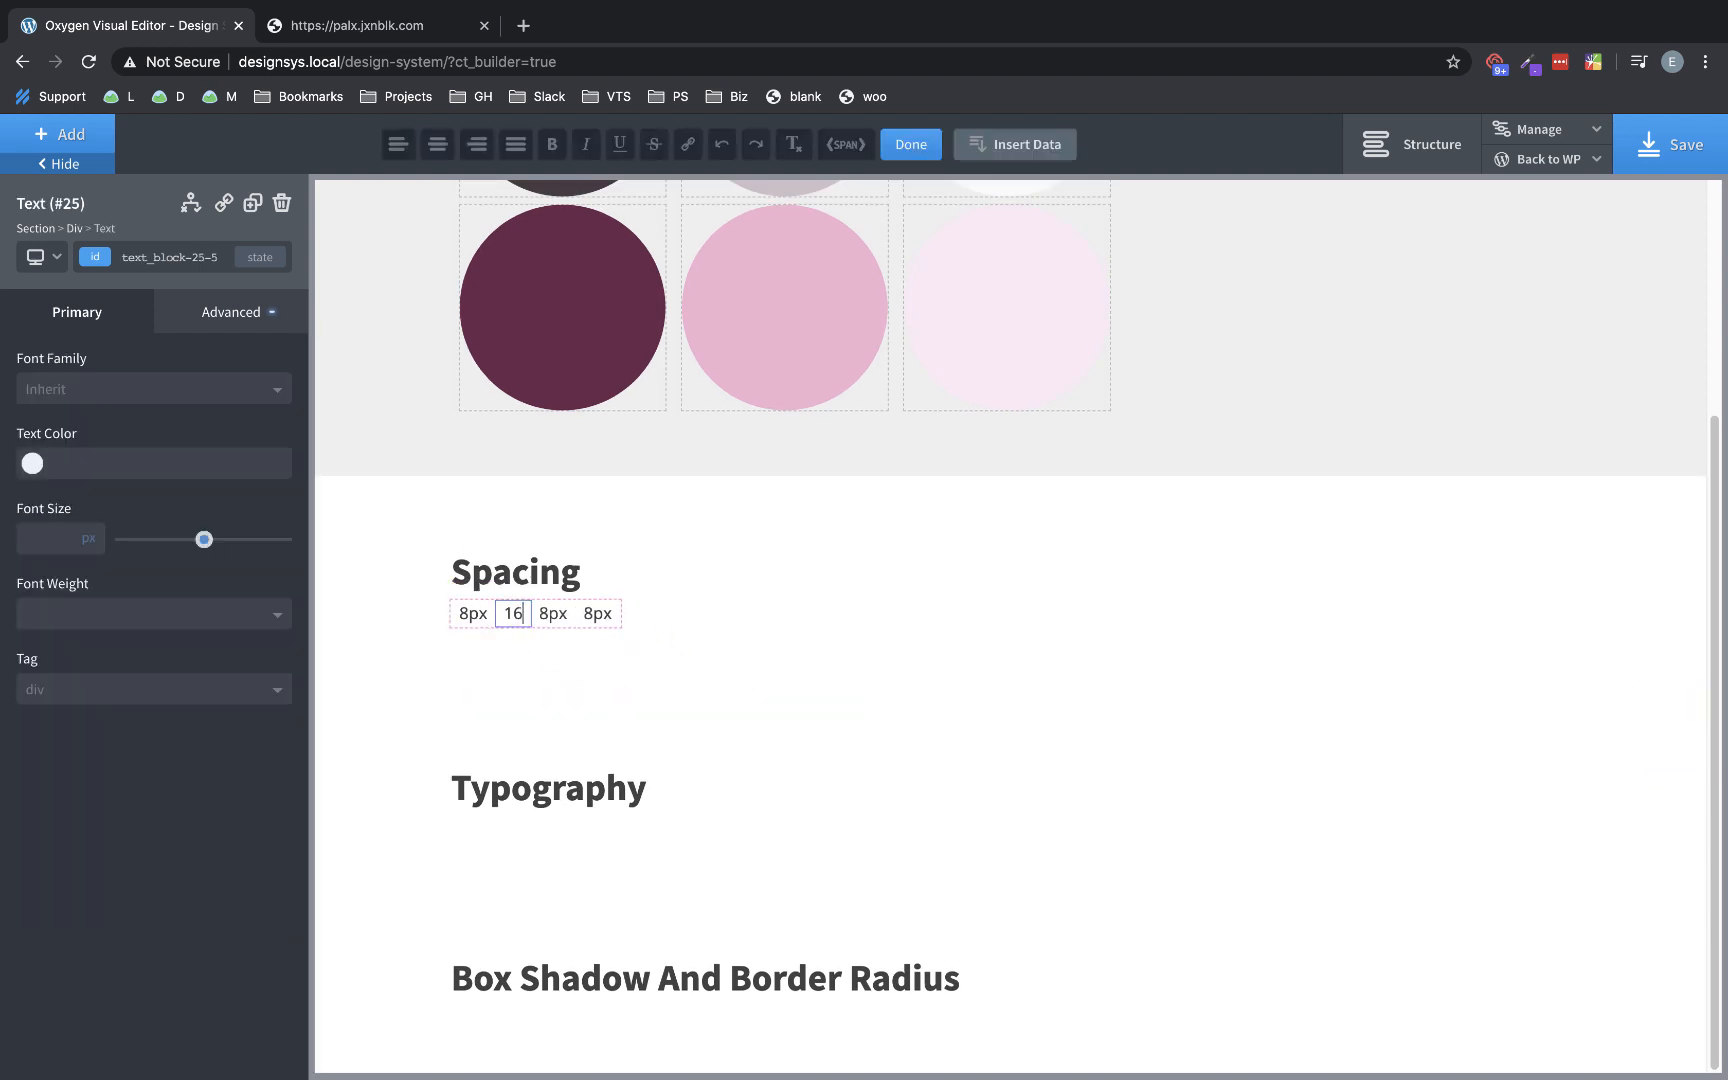
{"action": "type", "text": "px"}
{"action": "double_click", "coordinate": [578, 612]}
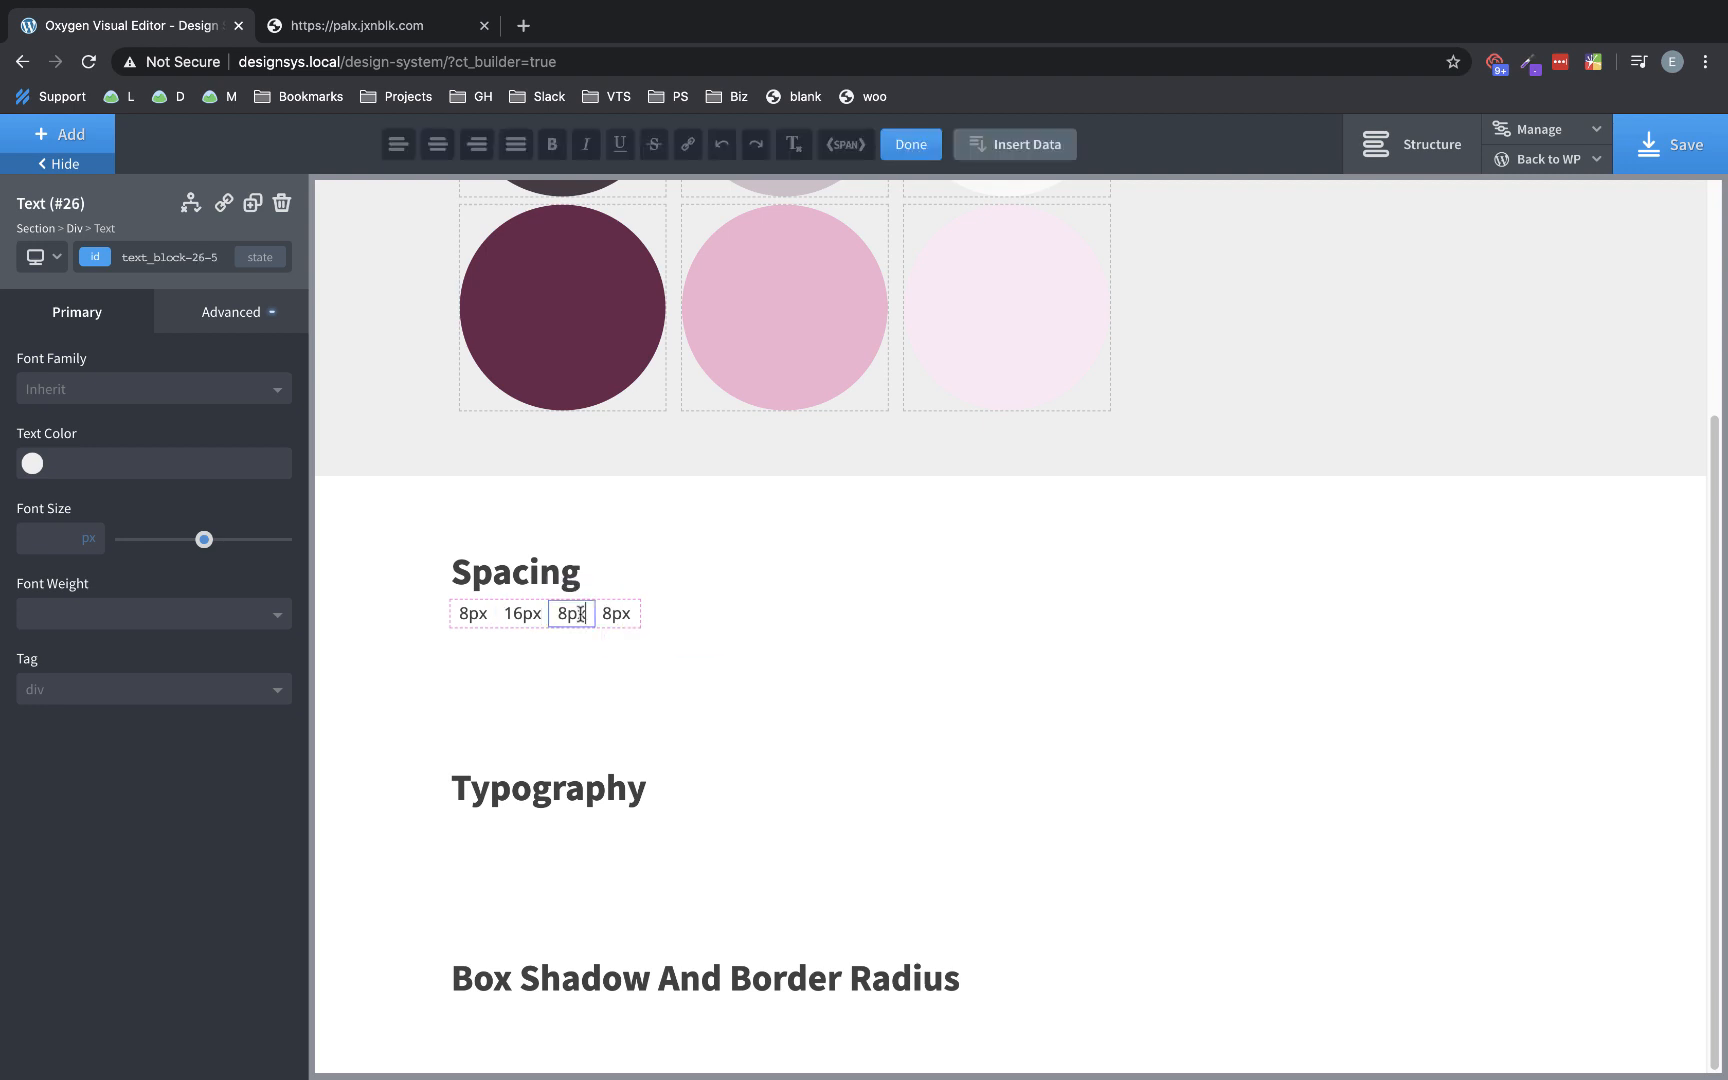
{"action": "type", "text": "32px"}
{"action": "double_click", "coordinate": [626, 614]}
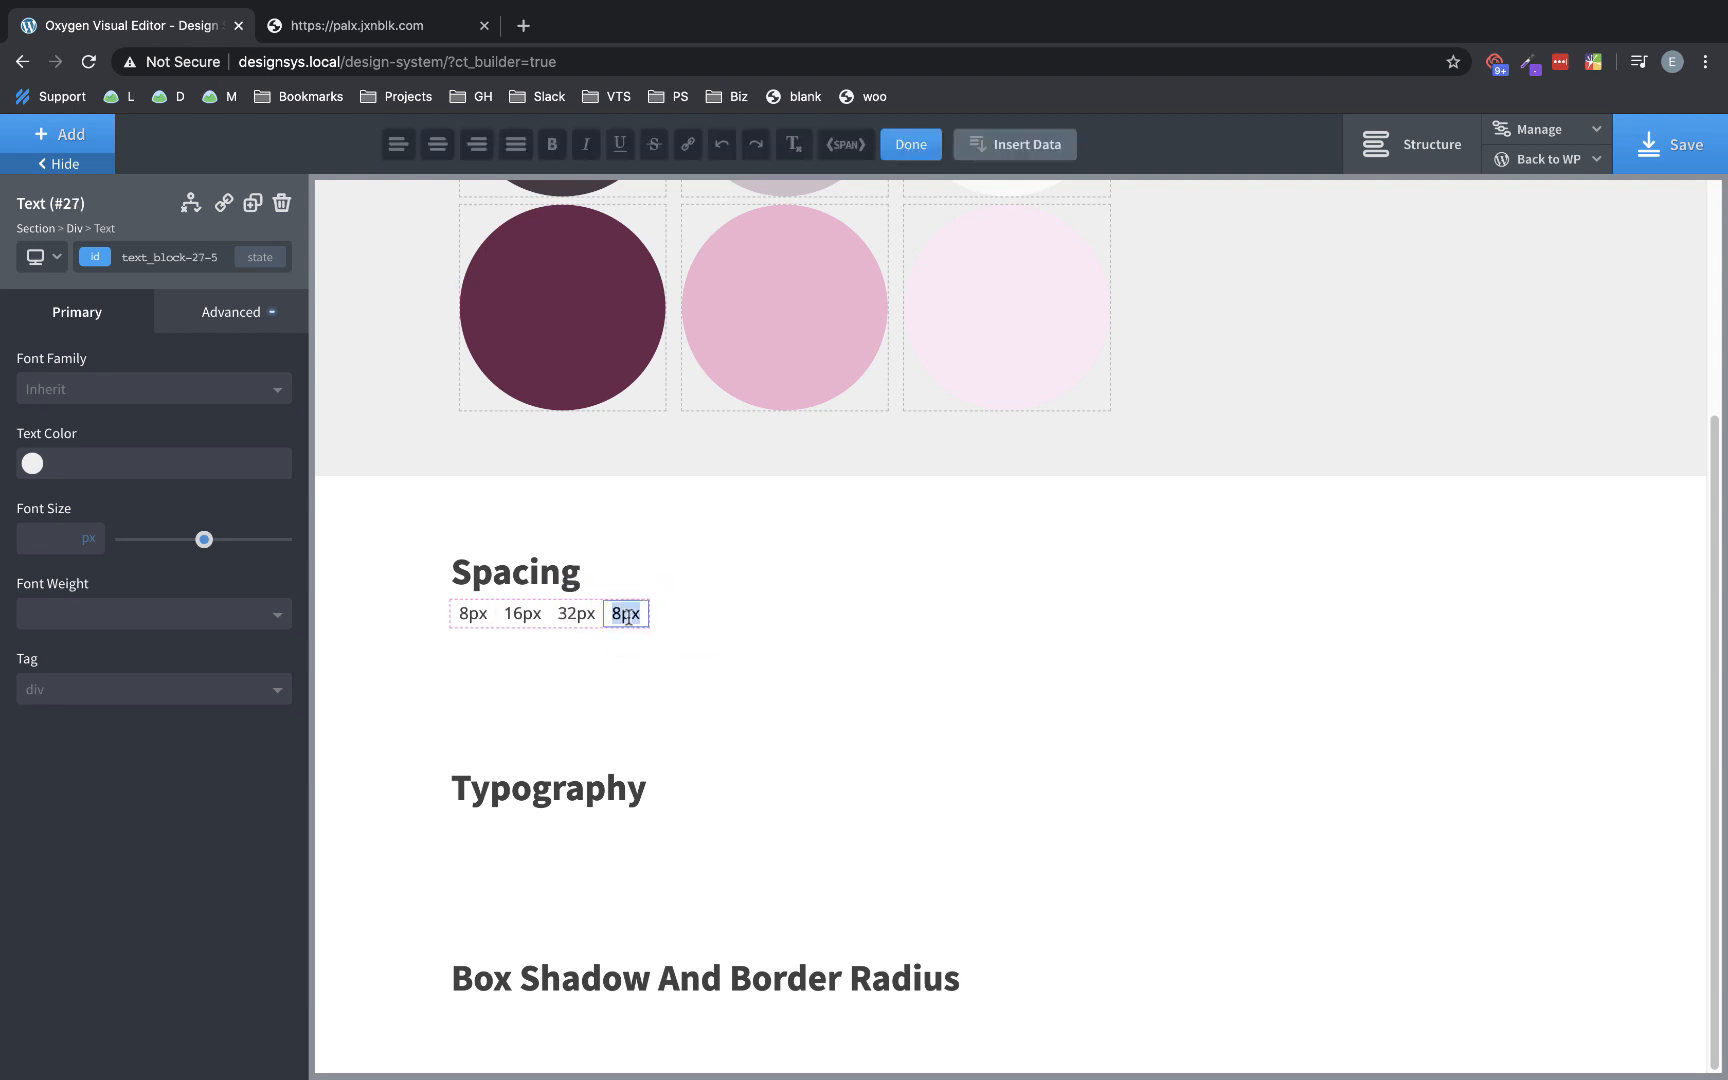
{"action": "type", "text": "64px;"}
{"action": "key", "text": "BackSpace"}
{"action": "left_click", "coordinate": [745, 625]}
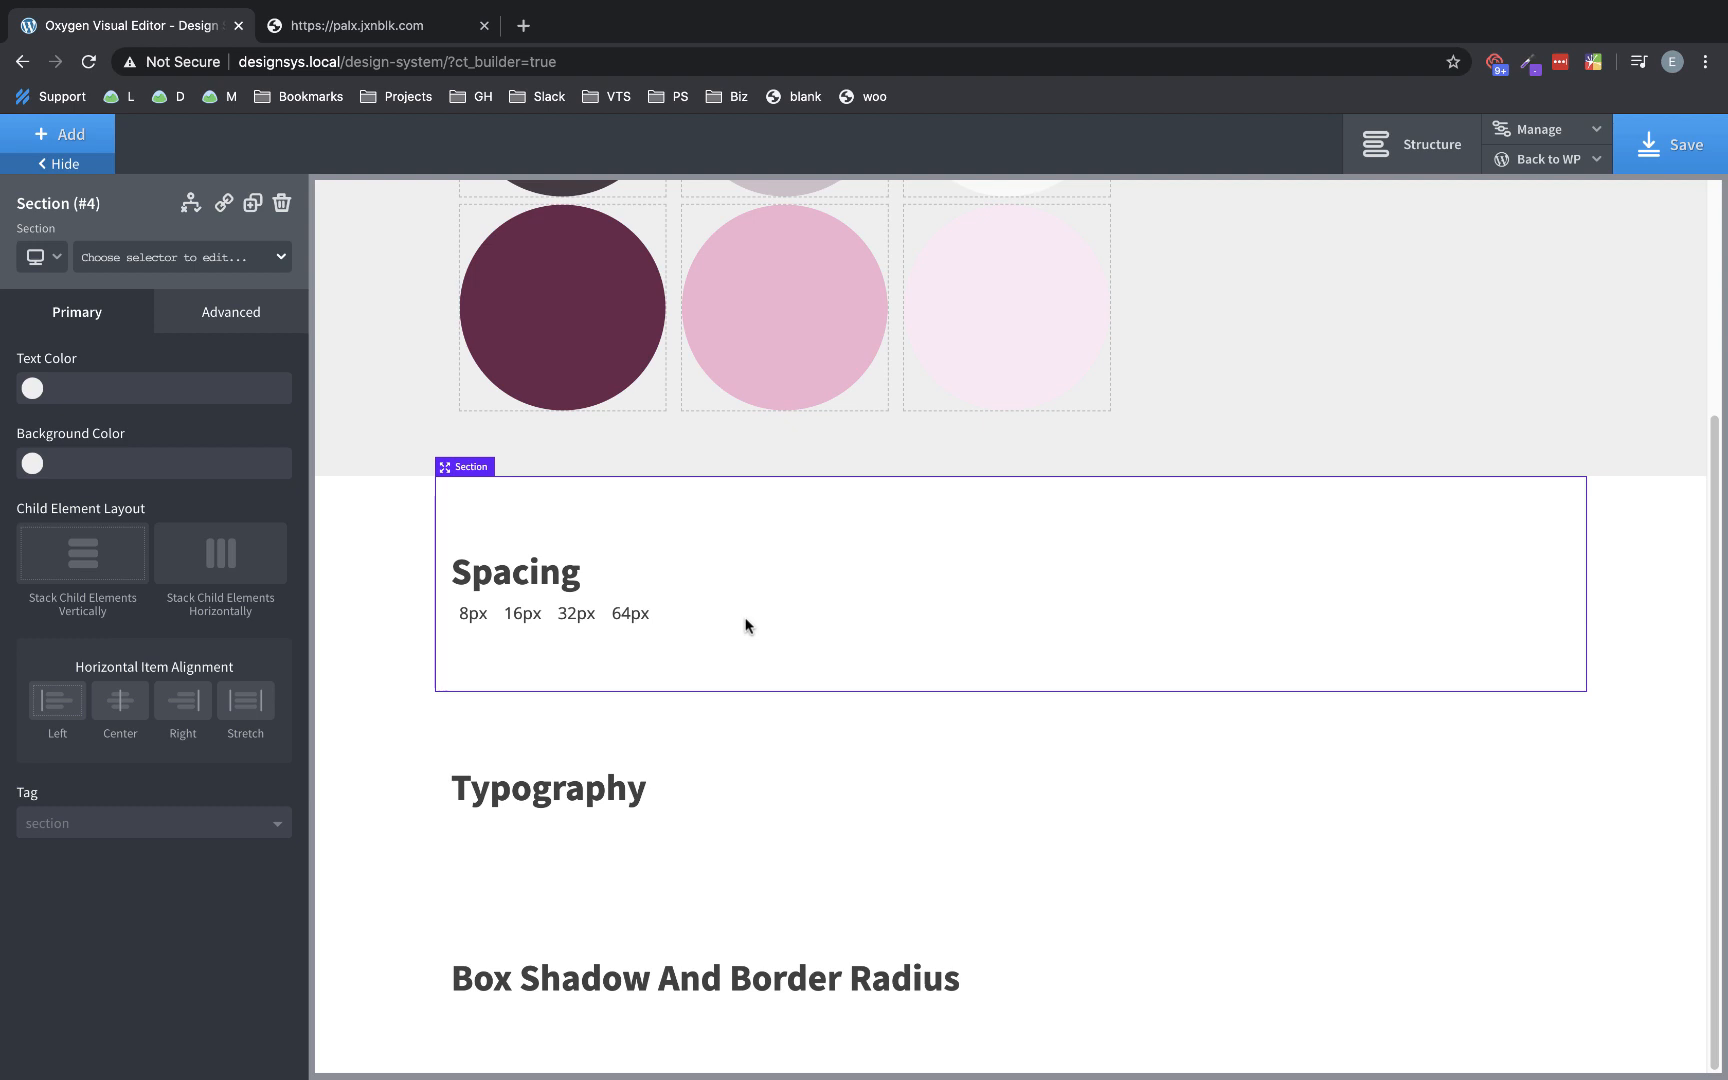
- Duplicate the 64px text and change the copy to read "128px"
{"action": "left_click", "coordinate": [640, 612]}
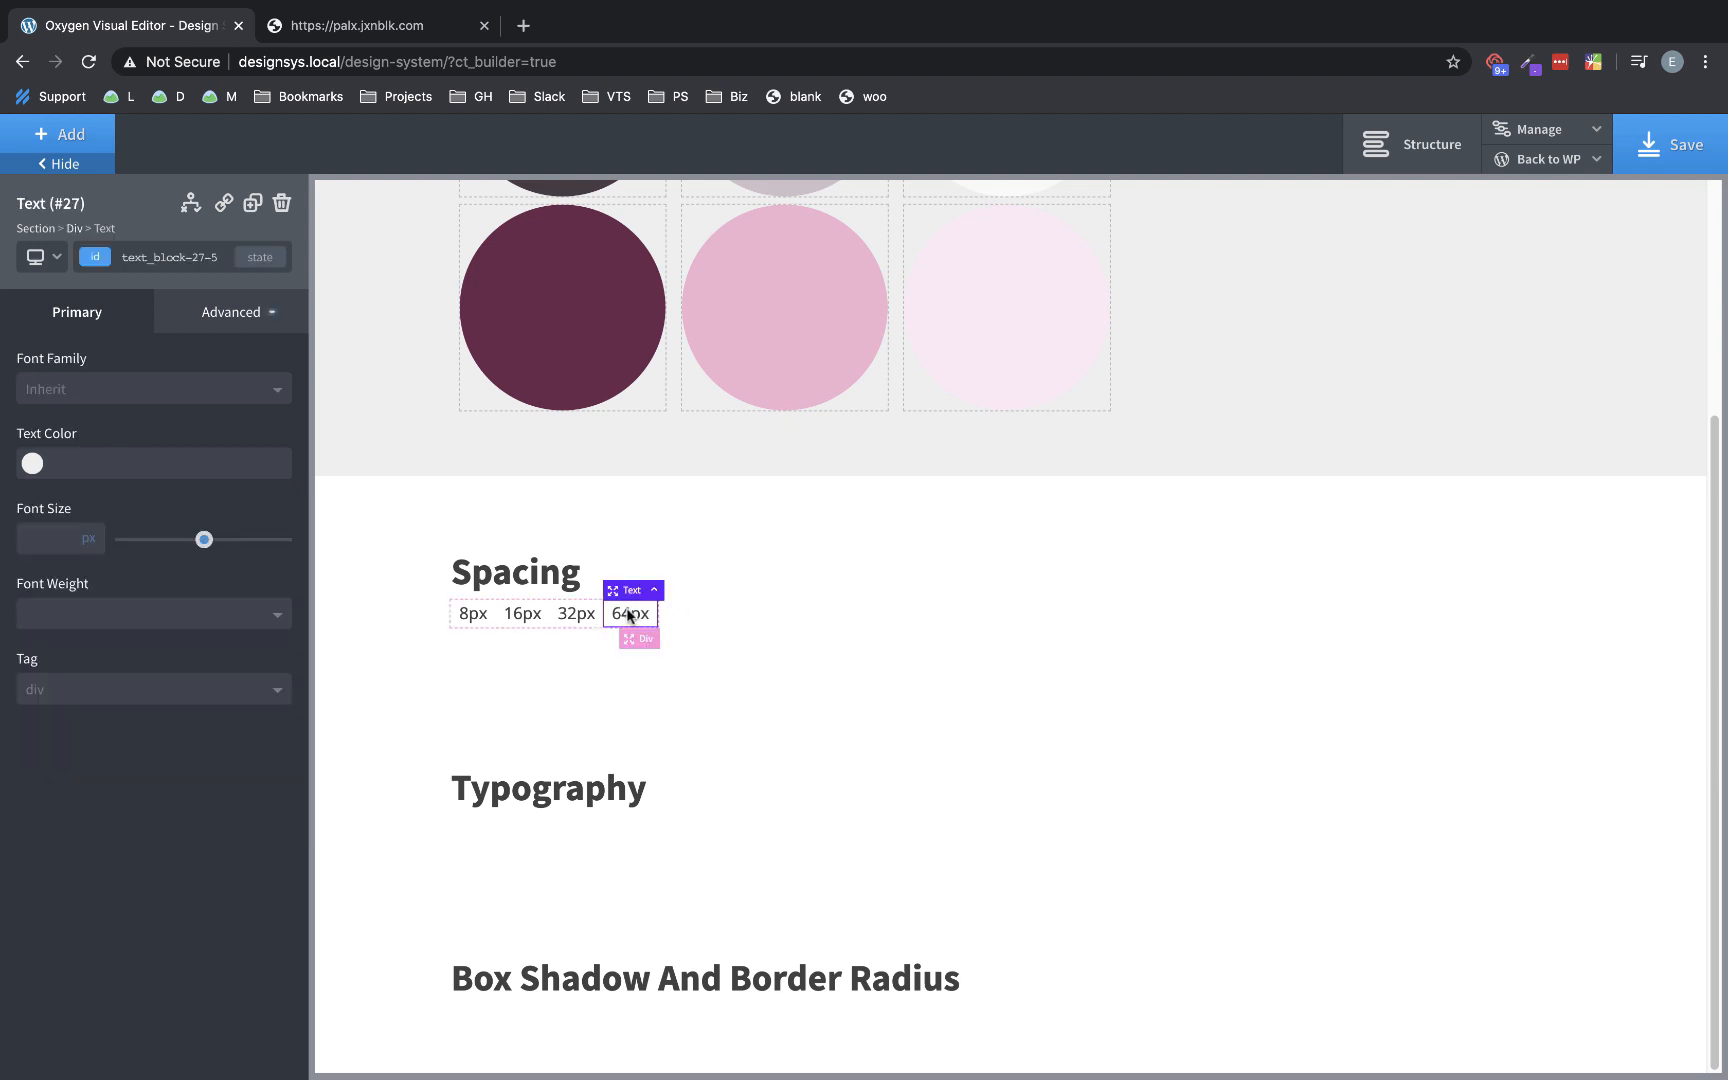
{"action": "left_click", "coordinate": [252, 203]}
{"action": "double_click", "coordinate": [680, 613]}
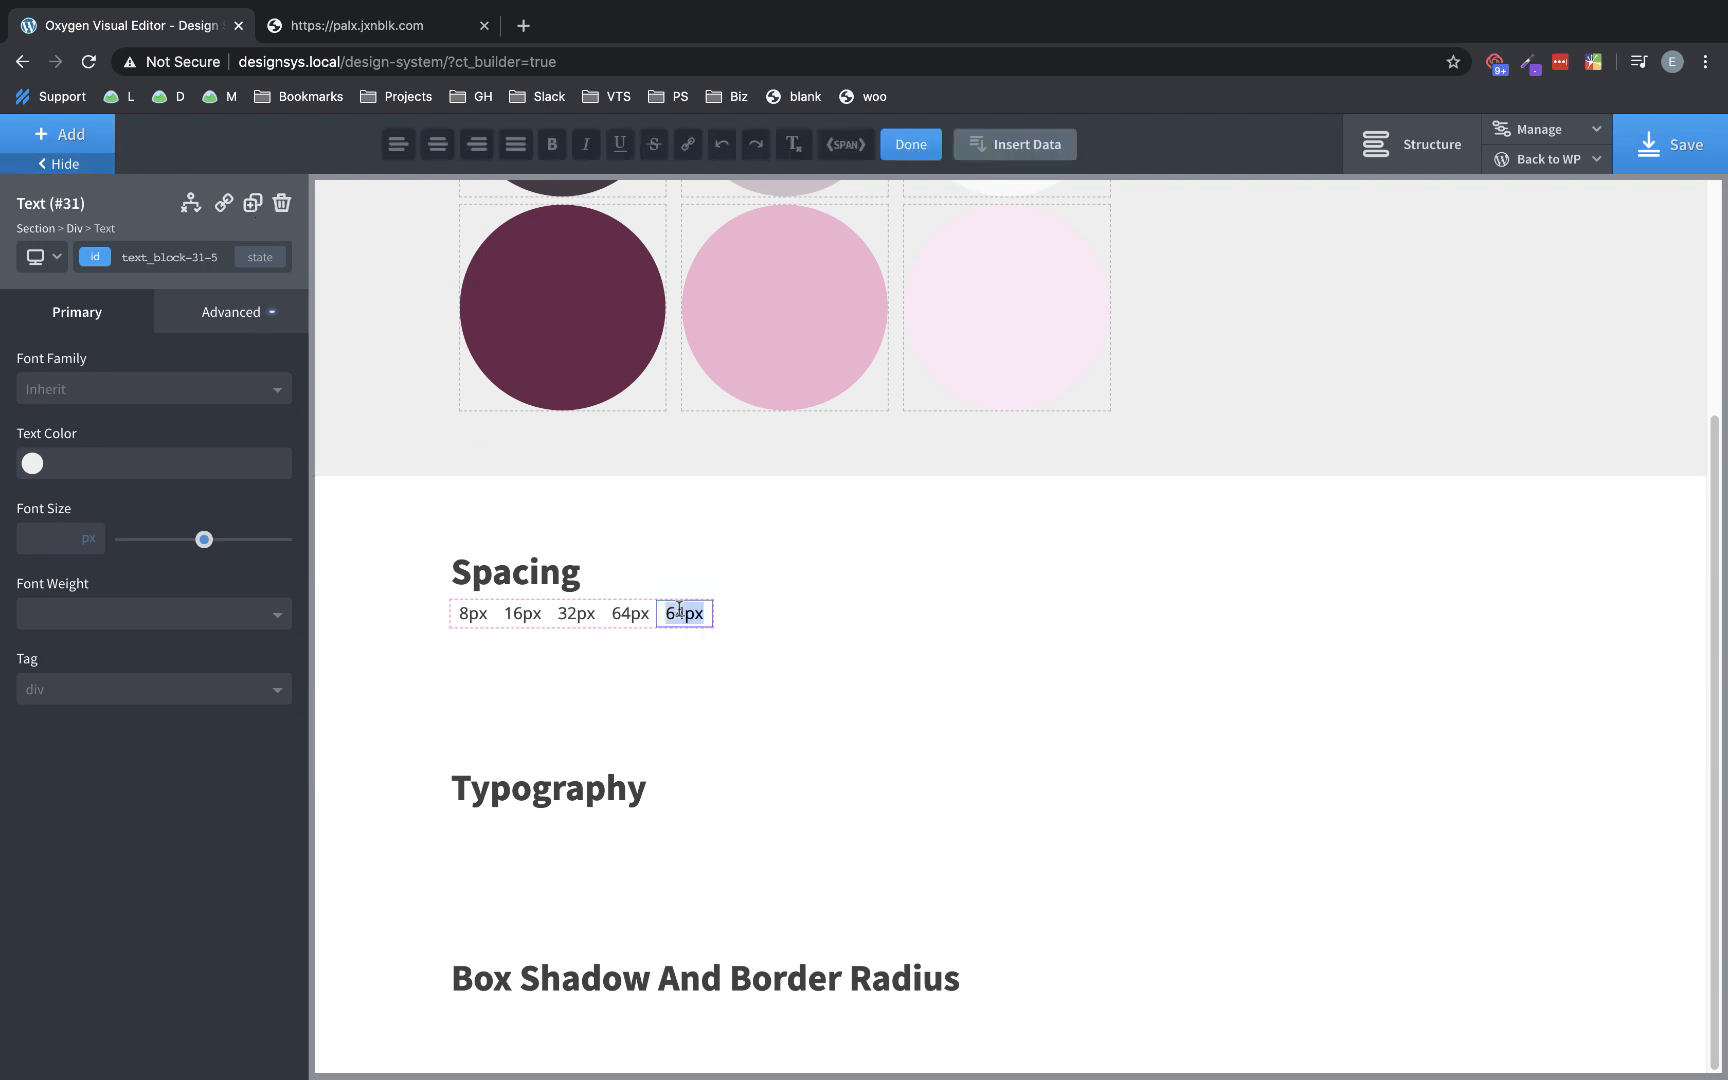
{"action": "type", "text": "128px"}
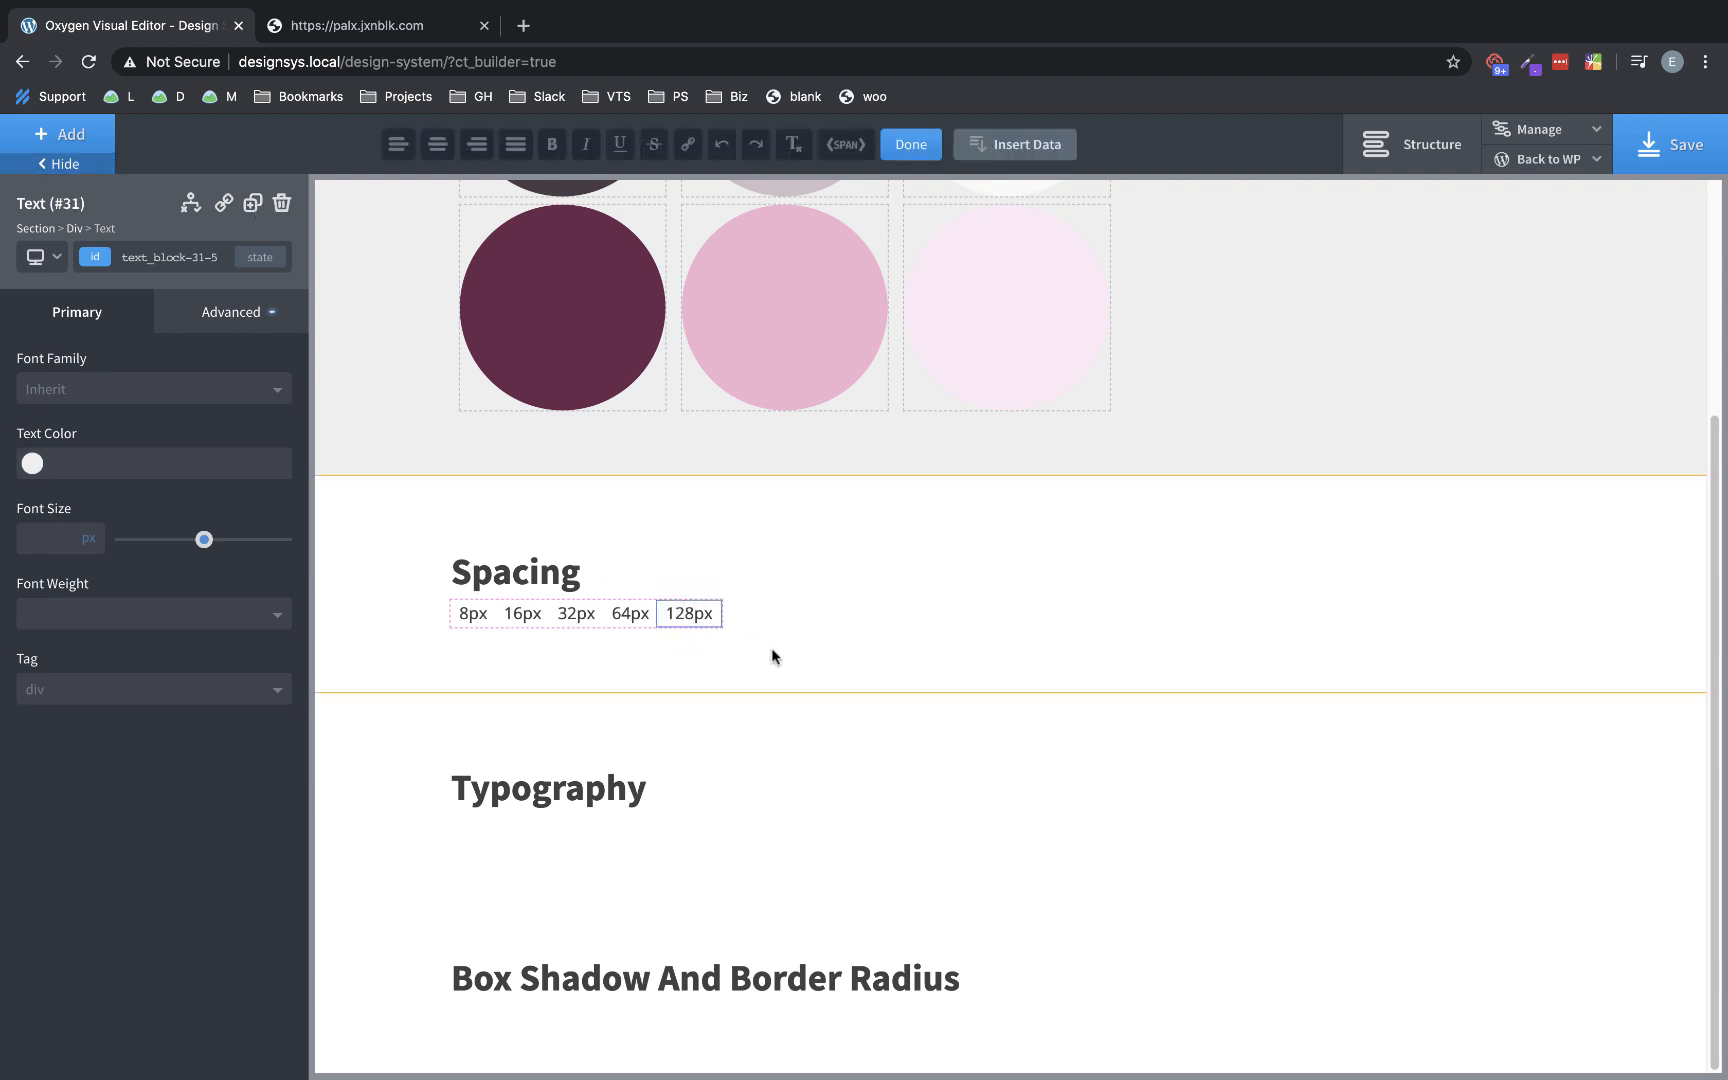
{"action": "left_click", "coordinate": [737, 621]}
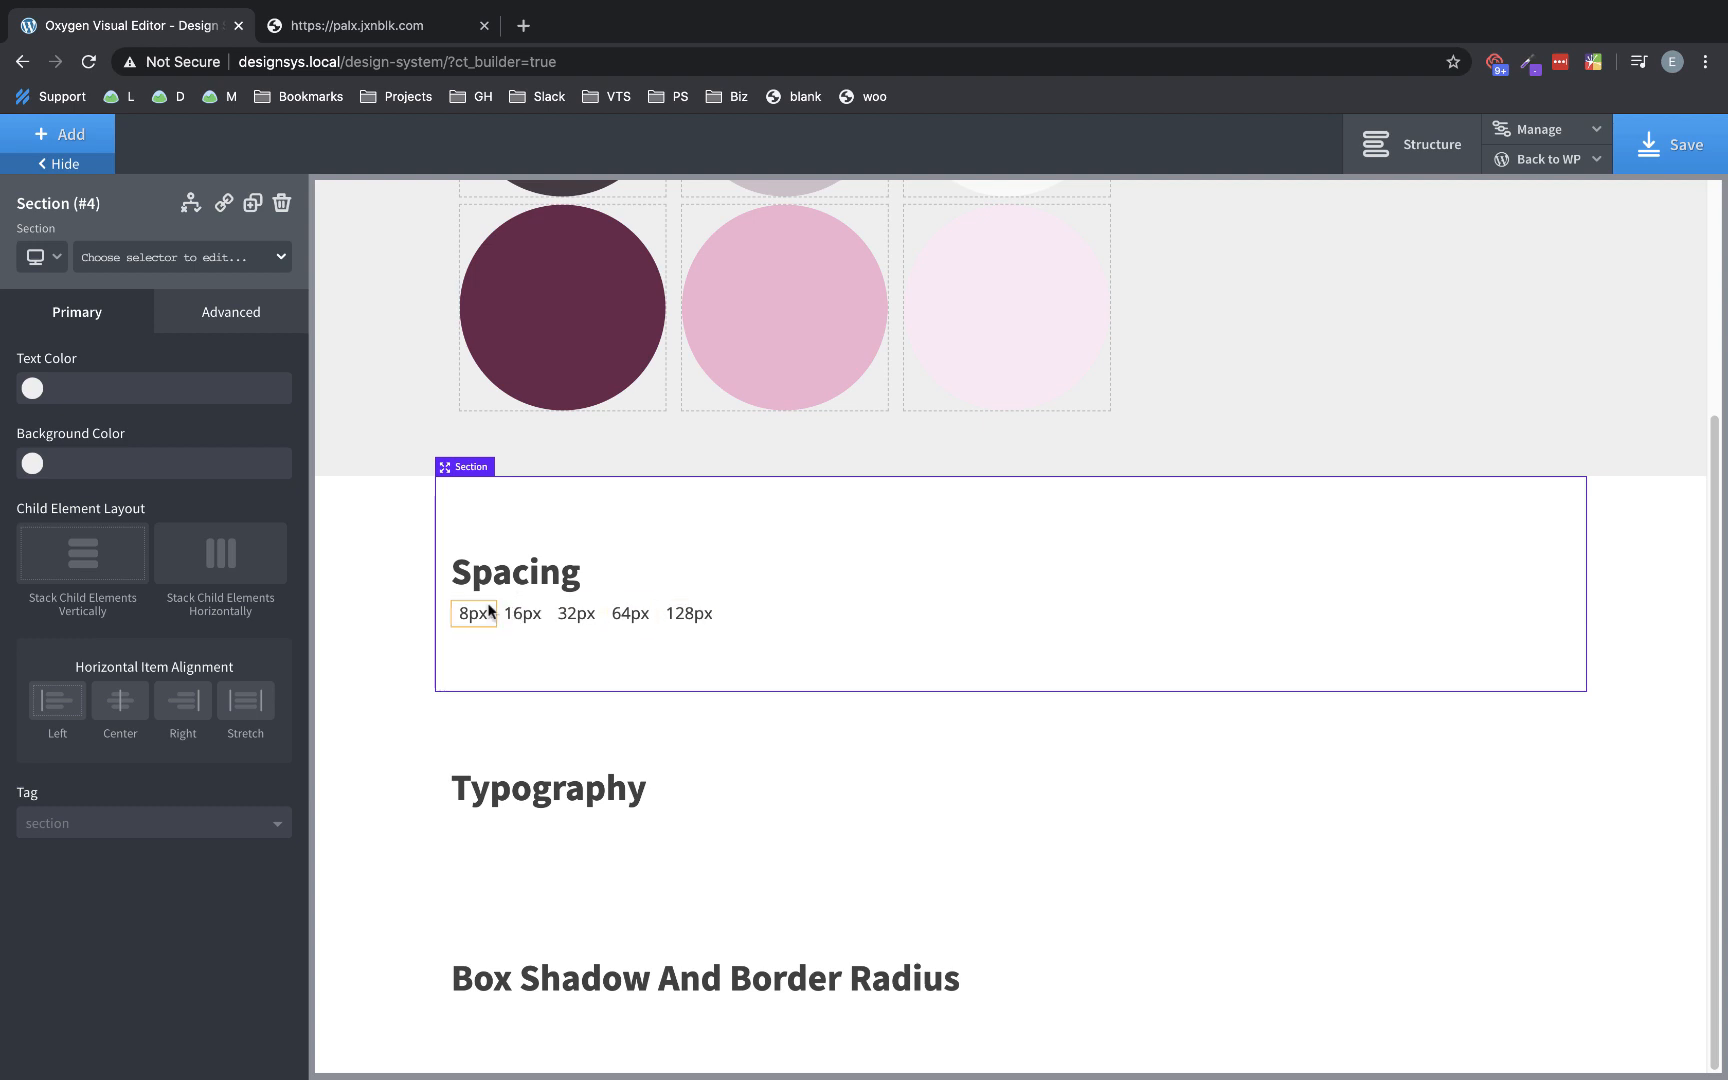
{"action": "left_click", "coordinate": [766, 757]}
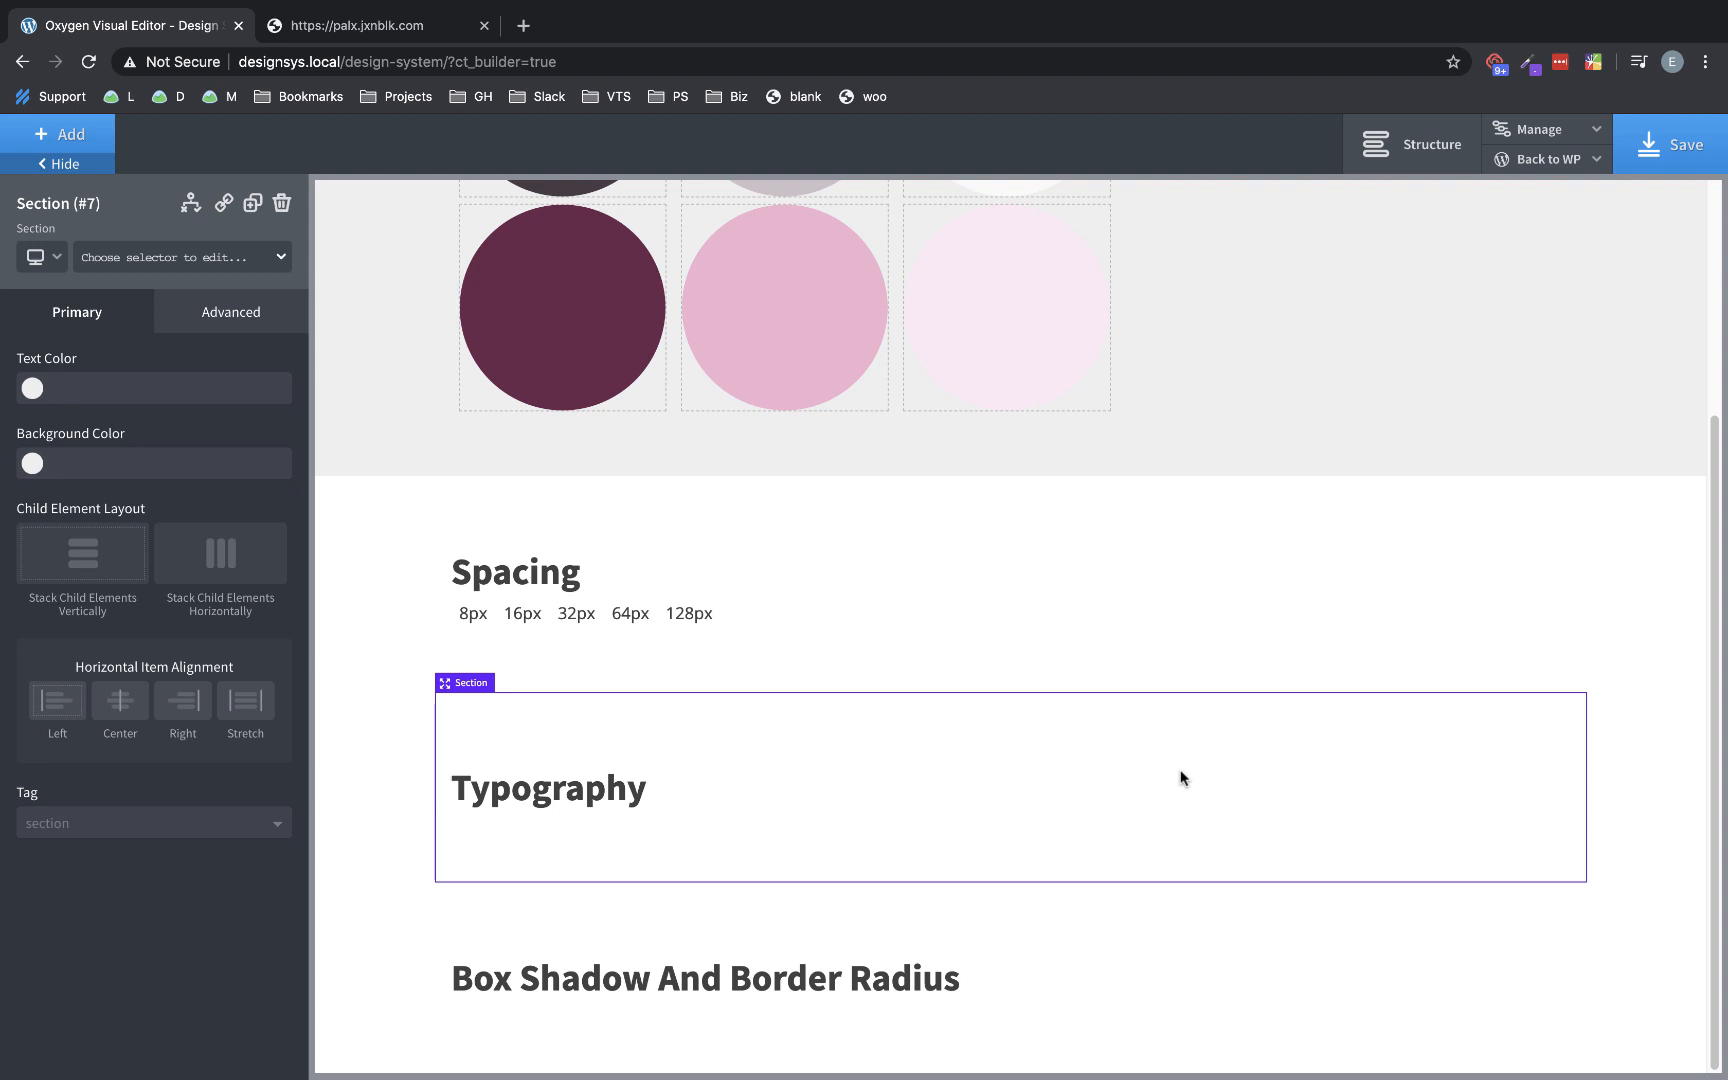
- Close the palx.jxnblk.com page and open fontpair.co in the browser
{"action": "left_click", "coordinate": [484, 27]}
{"action": "left_click", "coordinate": [285, 32]}
{"action": "type", "text": "fontpair.co"}
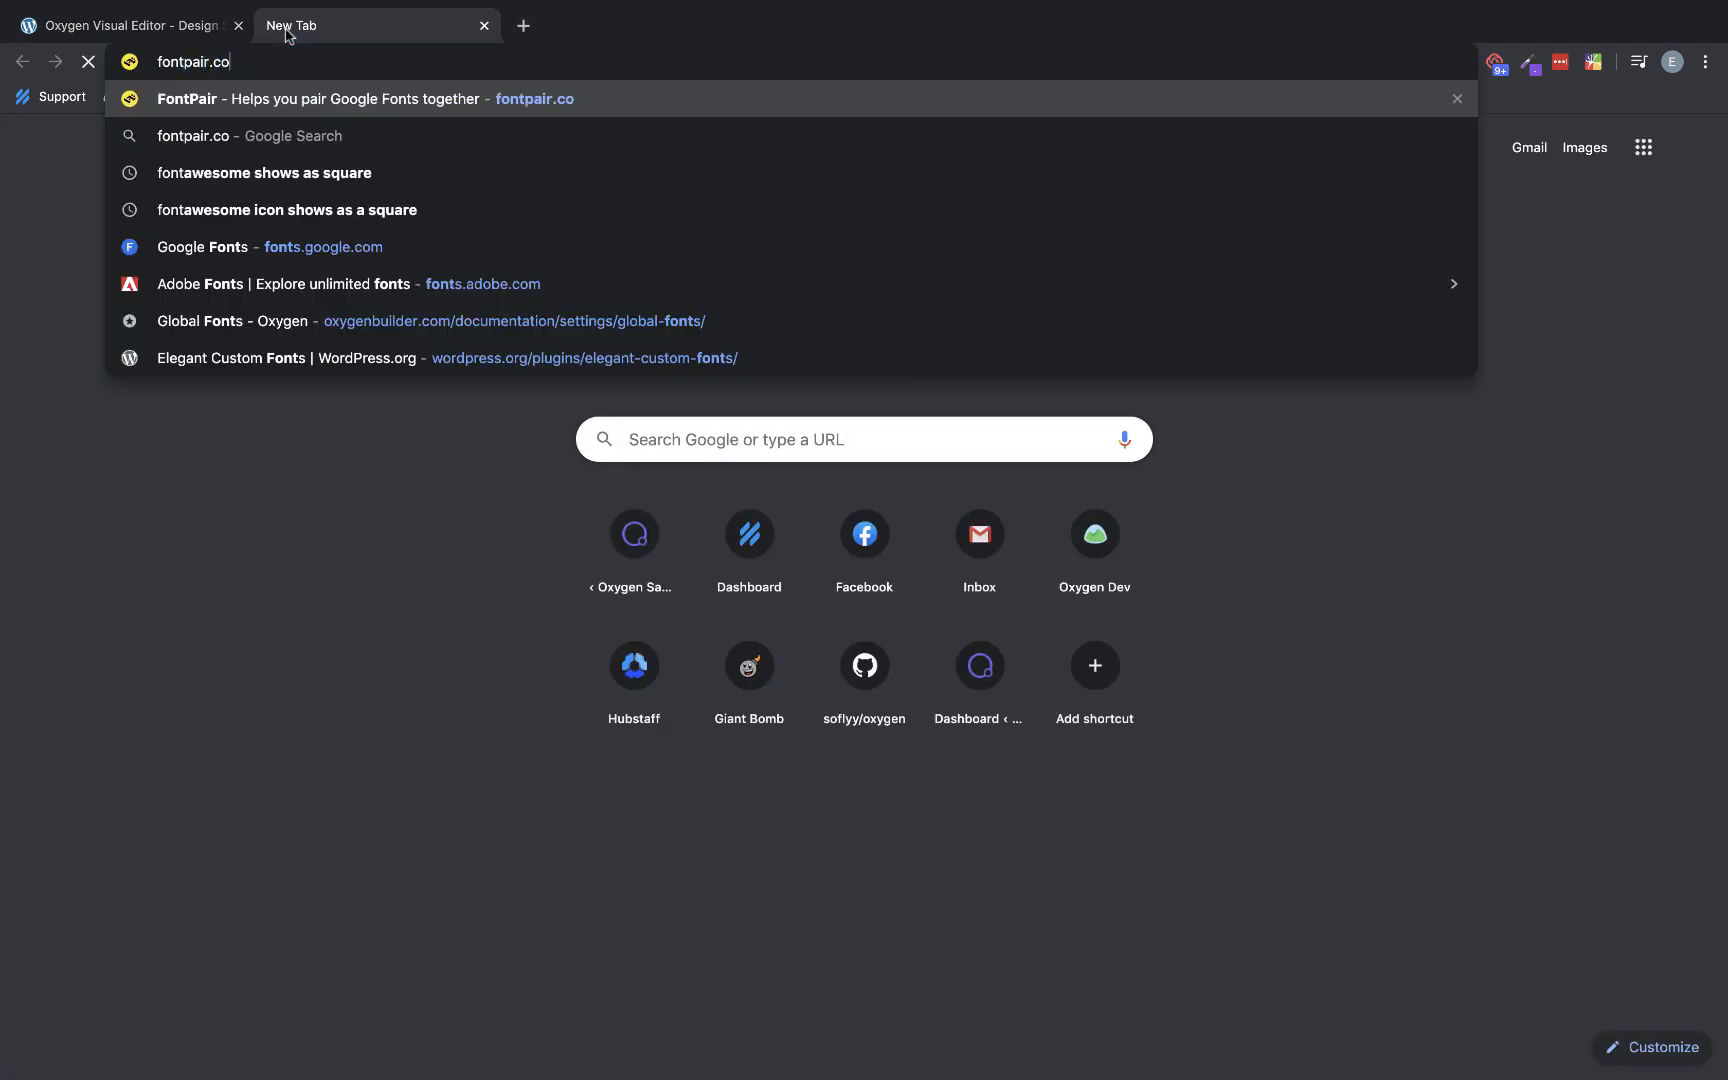
{"action": "key", "text": "Return"}
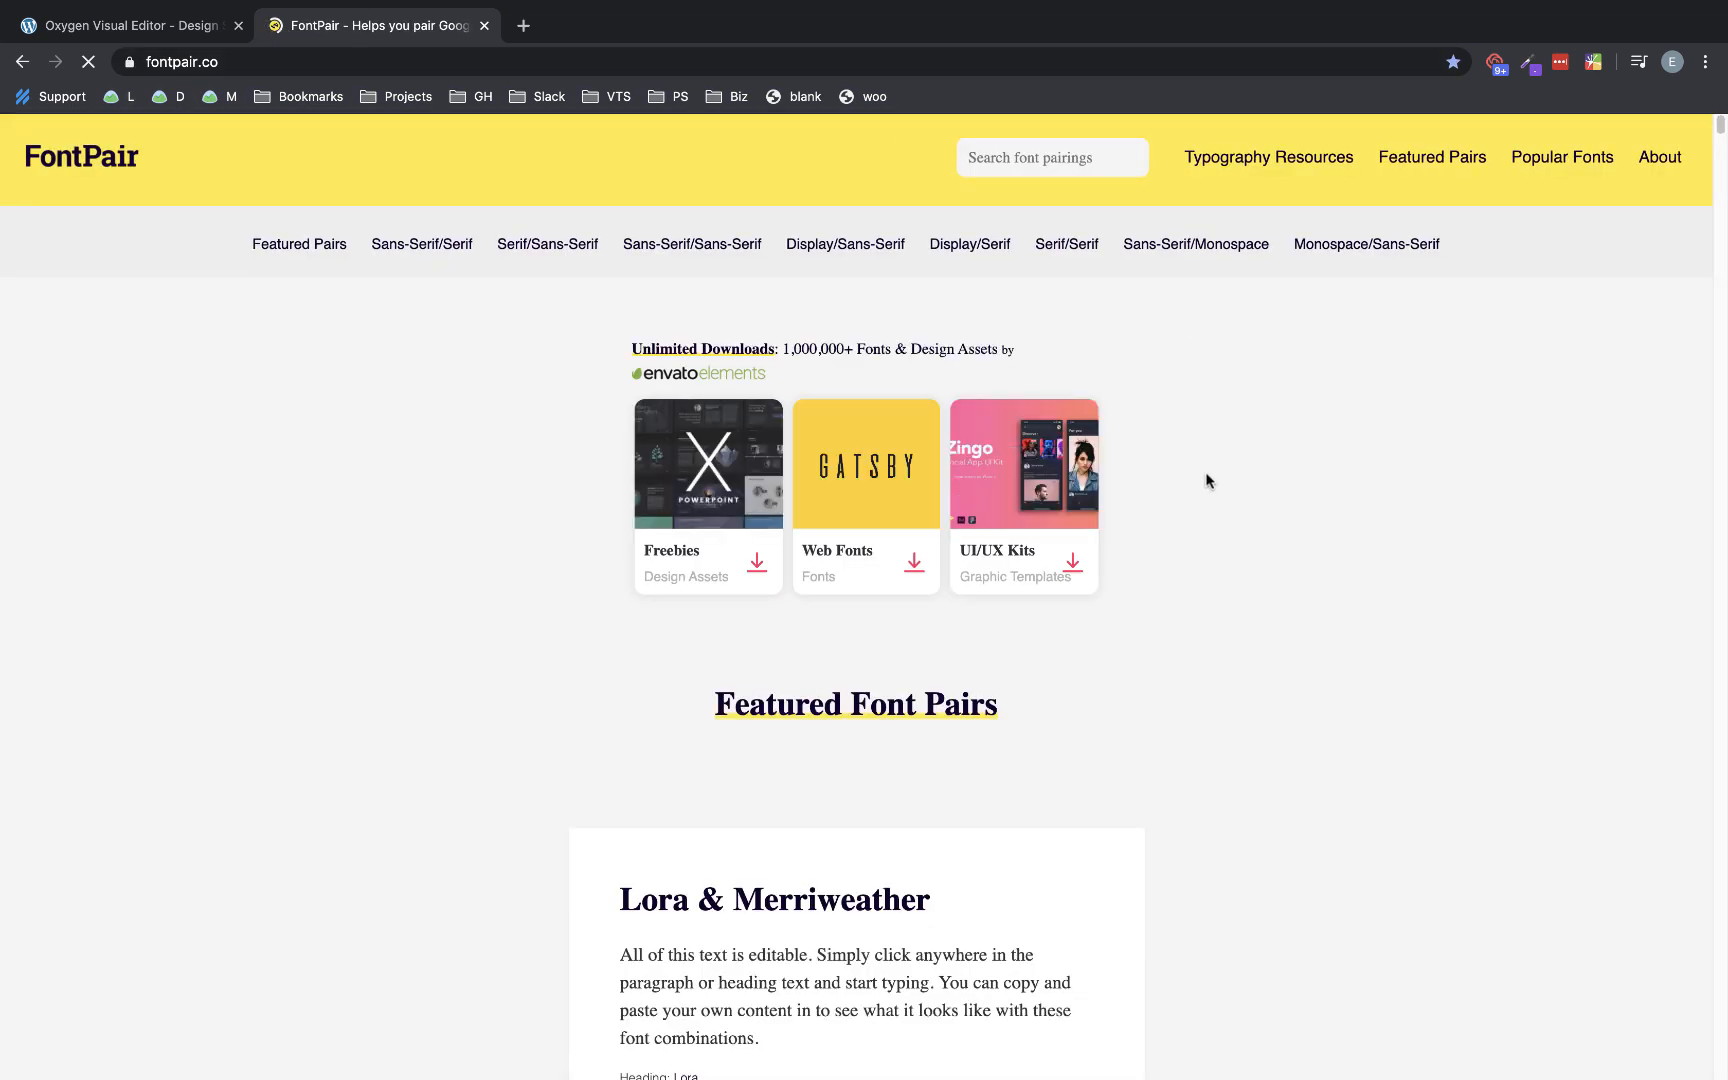
- Examine the featured font pairs on FontPair for a suitable heading and body combination
{"action": "scroll", "coordinate": [1207, 505], "scroll_direction": "down", "scroll_amount": 4}
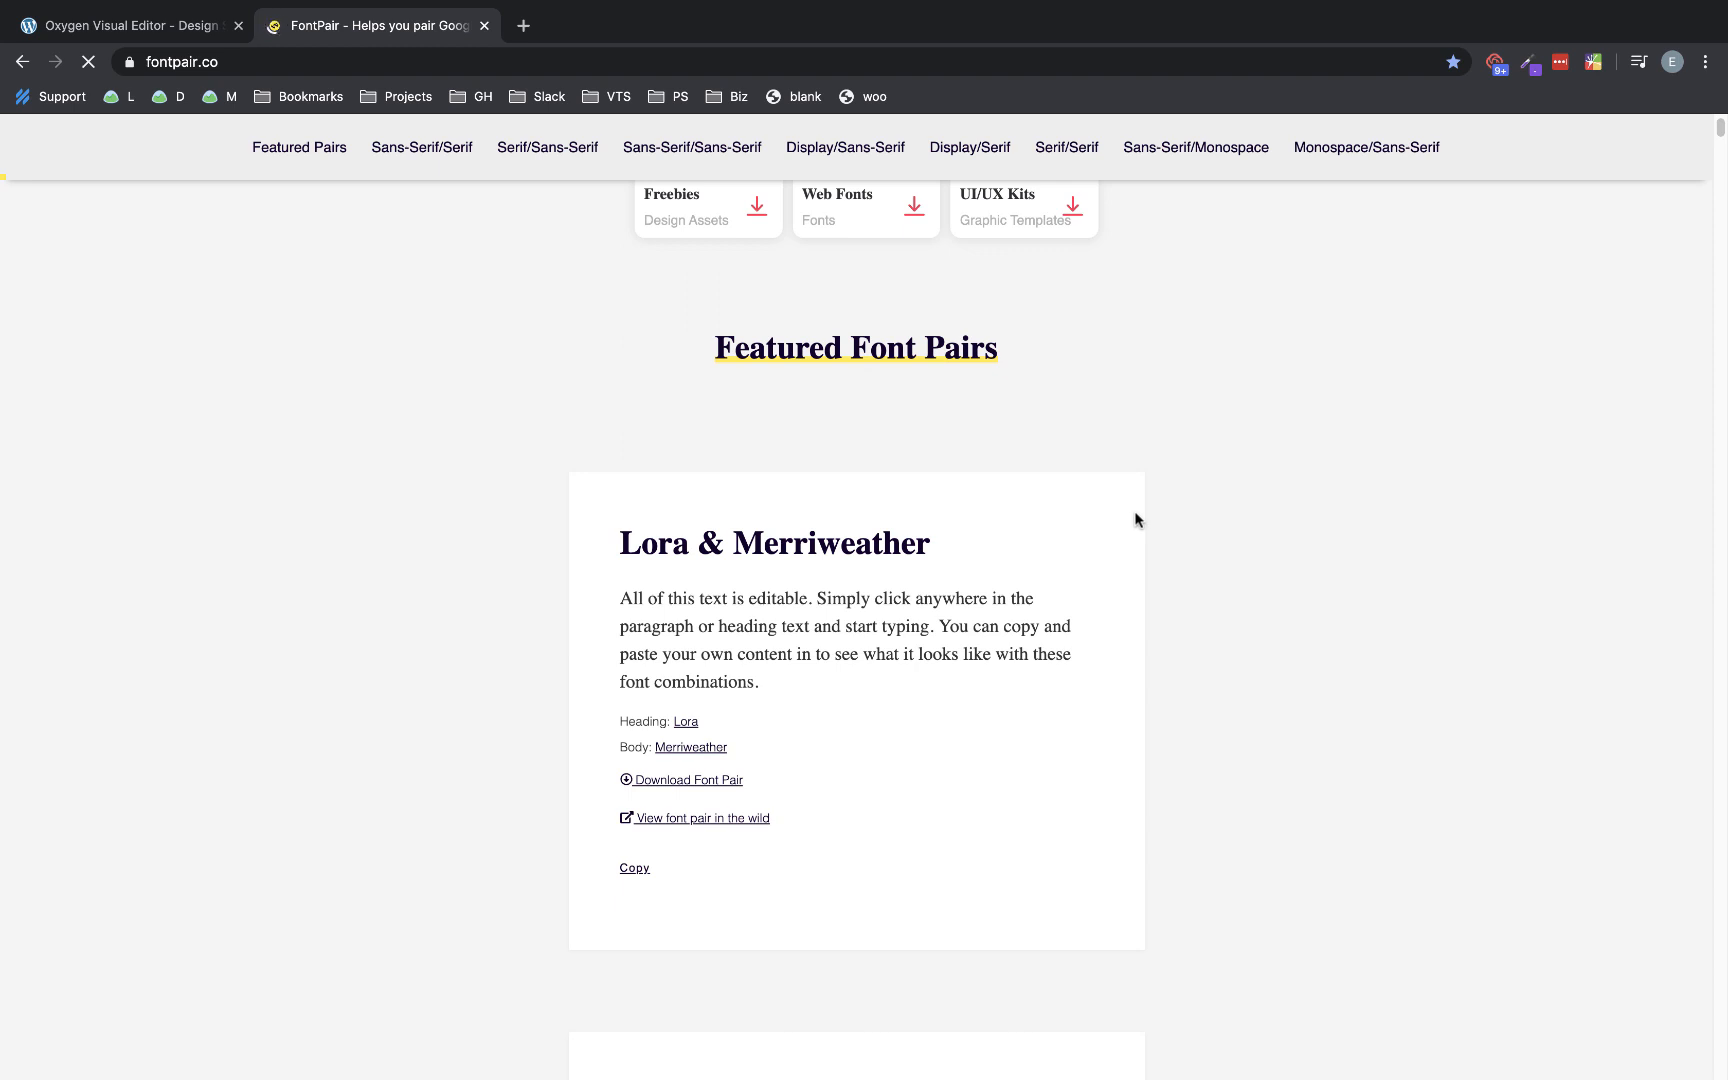
{"action": "scroll", "coordinate": [1135, 520], "scroll_direction": "down", "scroll_amount": 4}
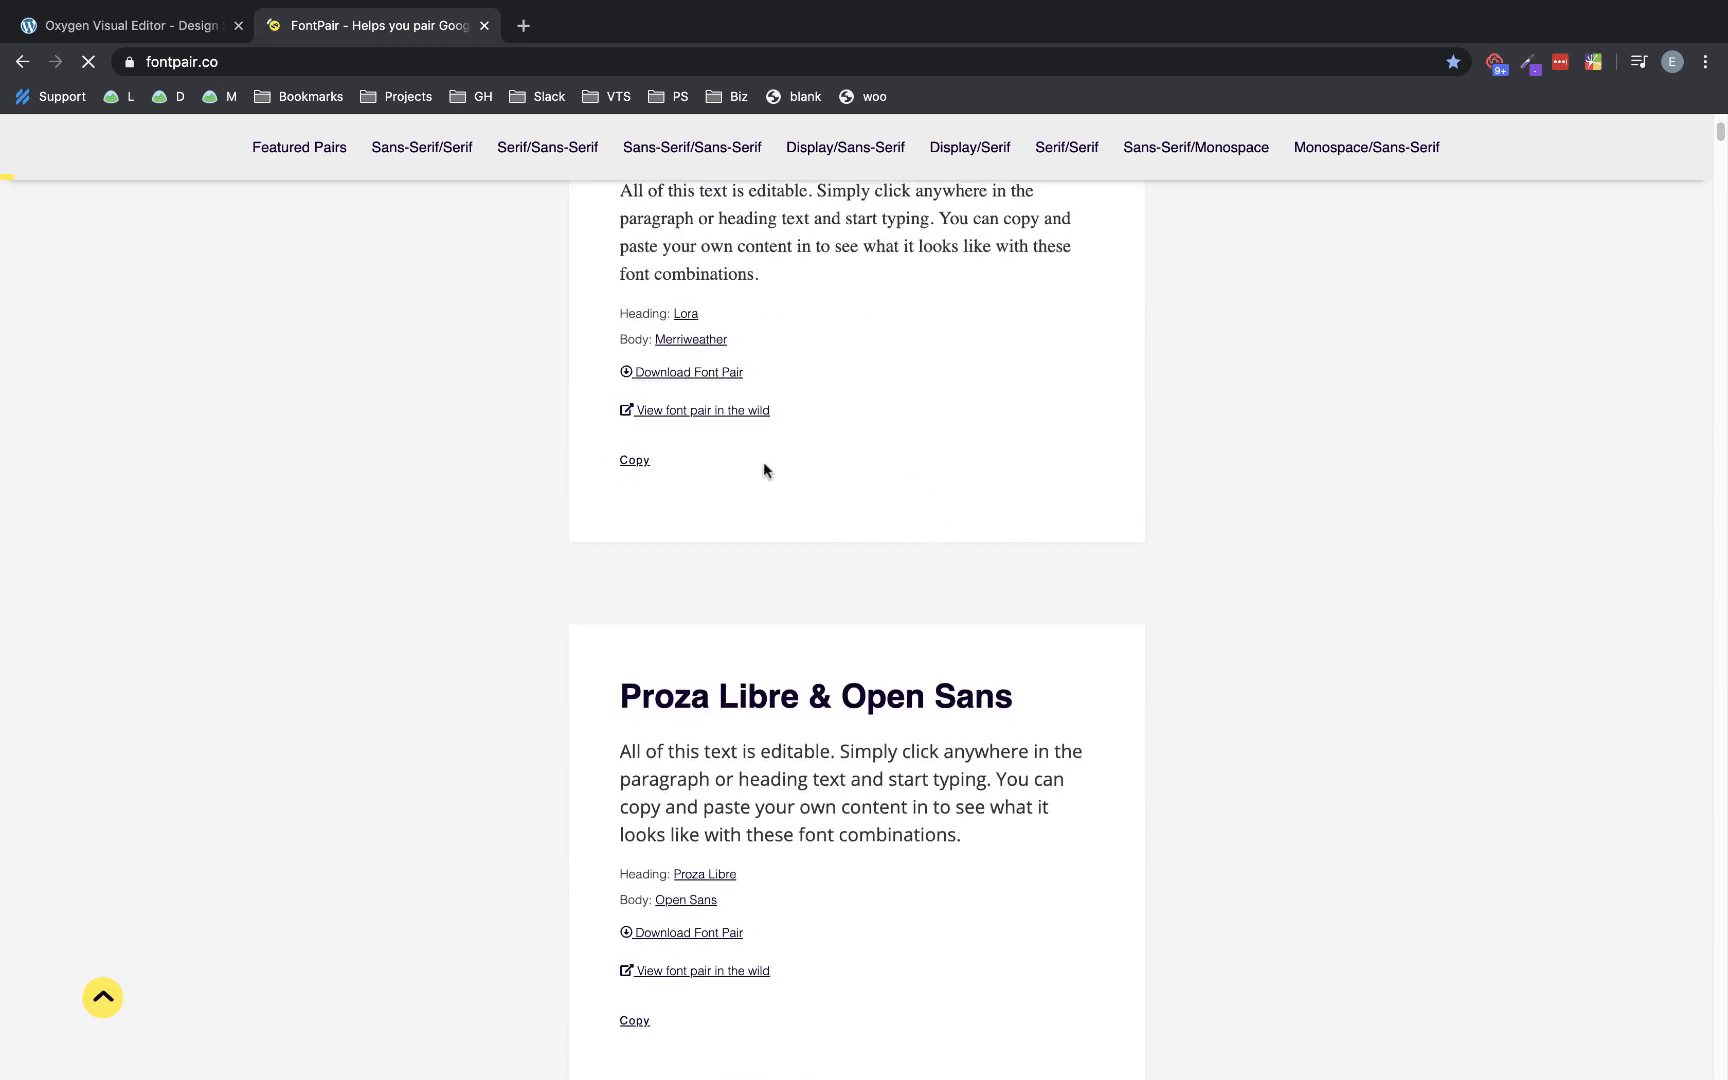
{"action": "scroll", "coordinate": [968, 618], "scroll_direction": "down", "scroll_amount": 6}
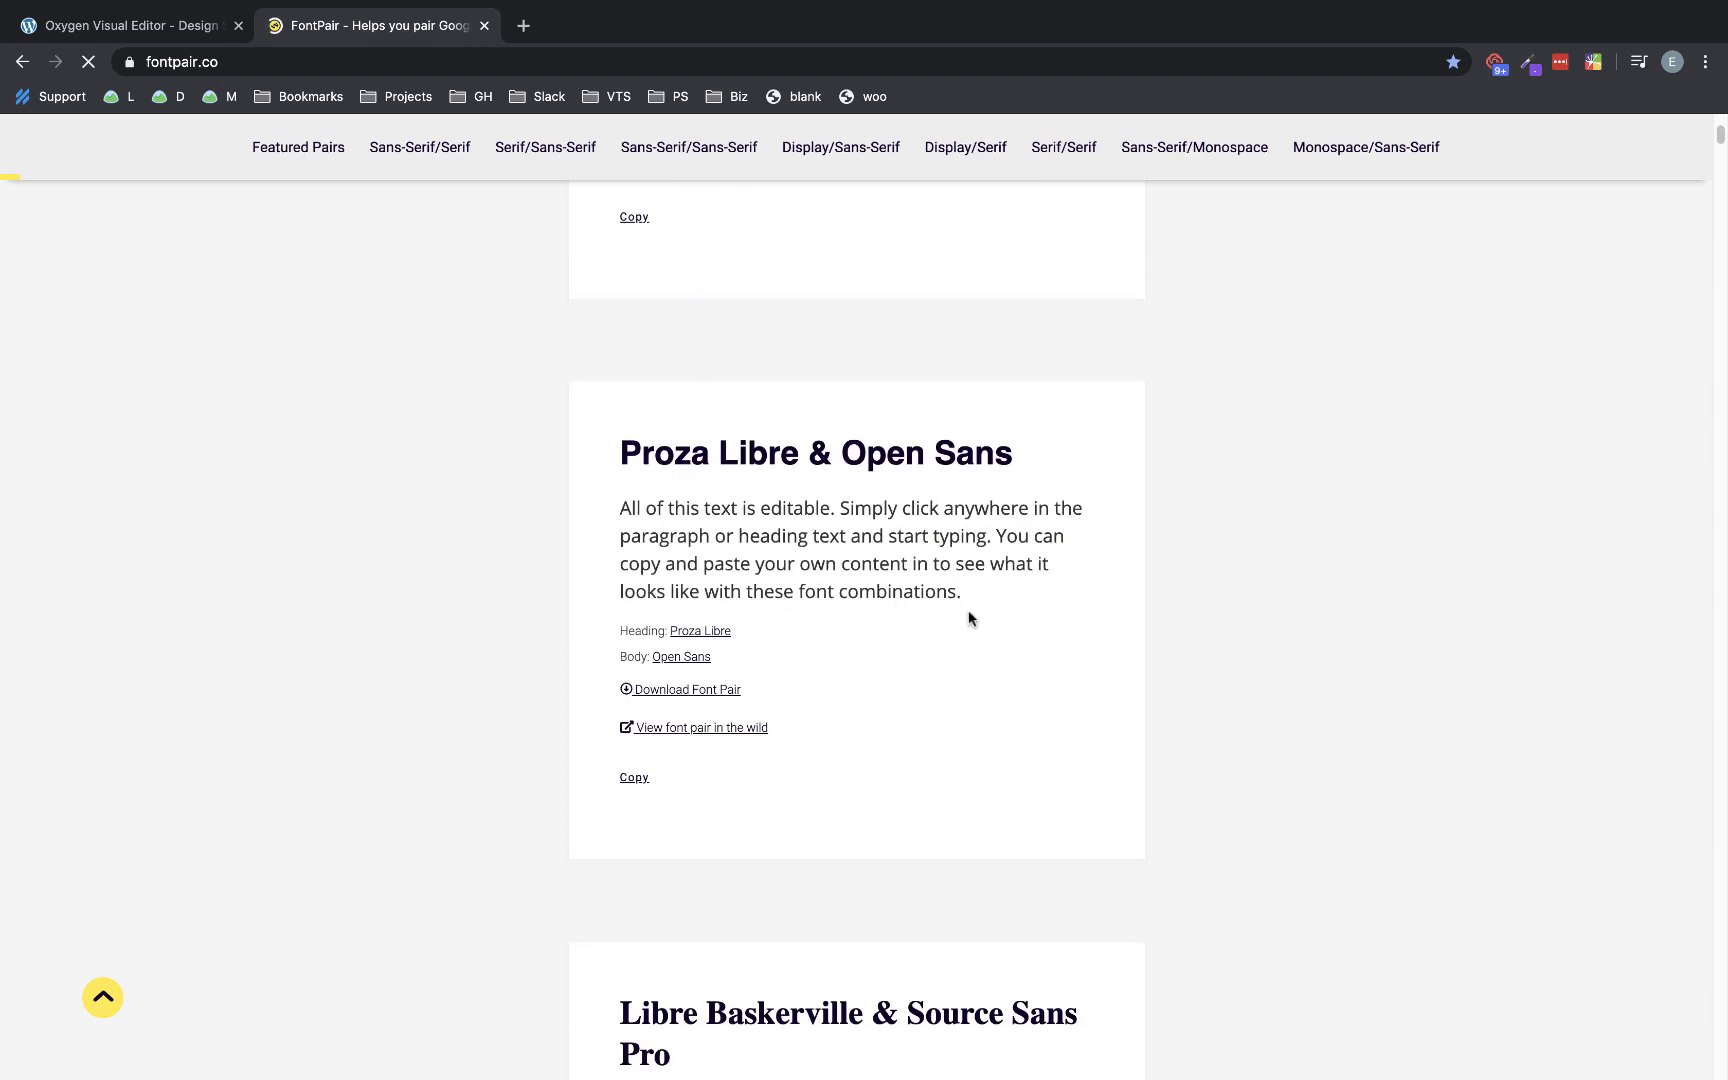
{"action": "scroll", "coordinate": [968, 618], "scroll_direction": "down", "scroll_amount": 10}
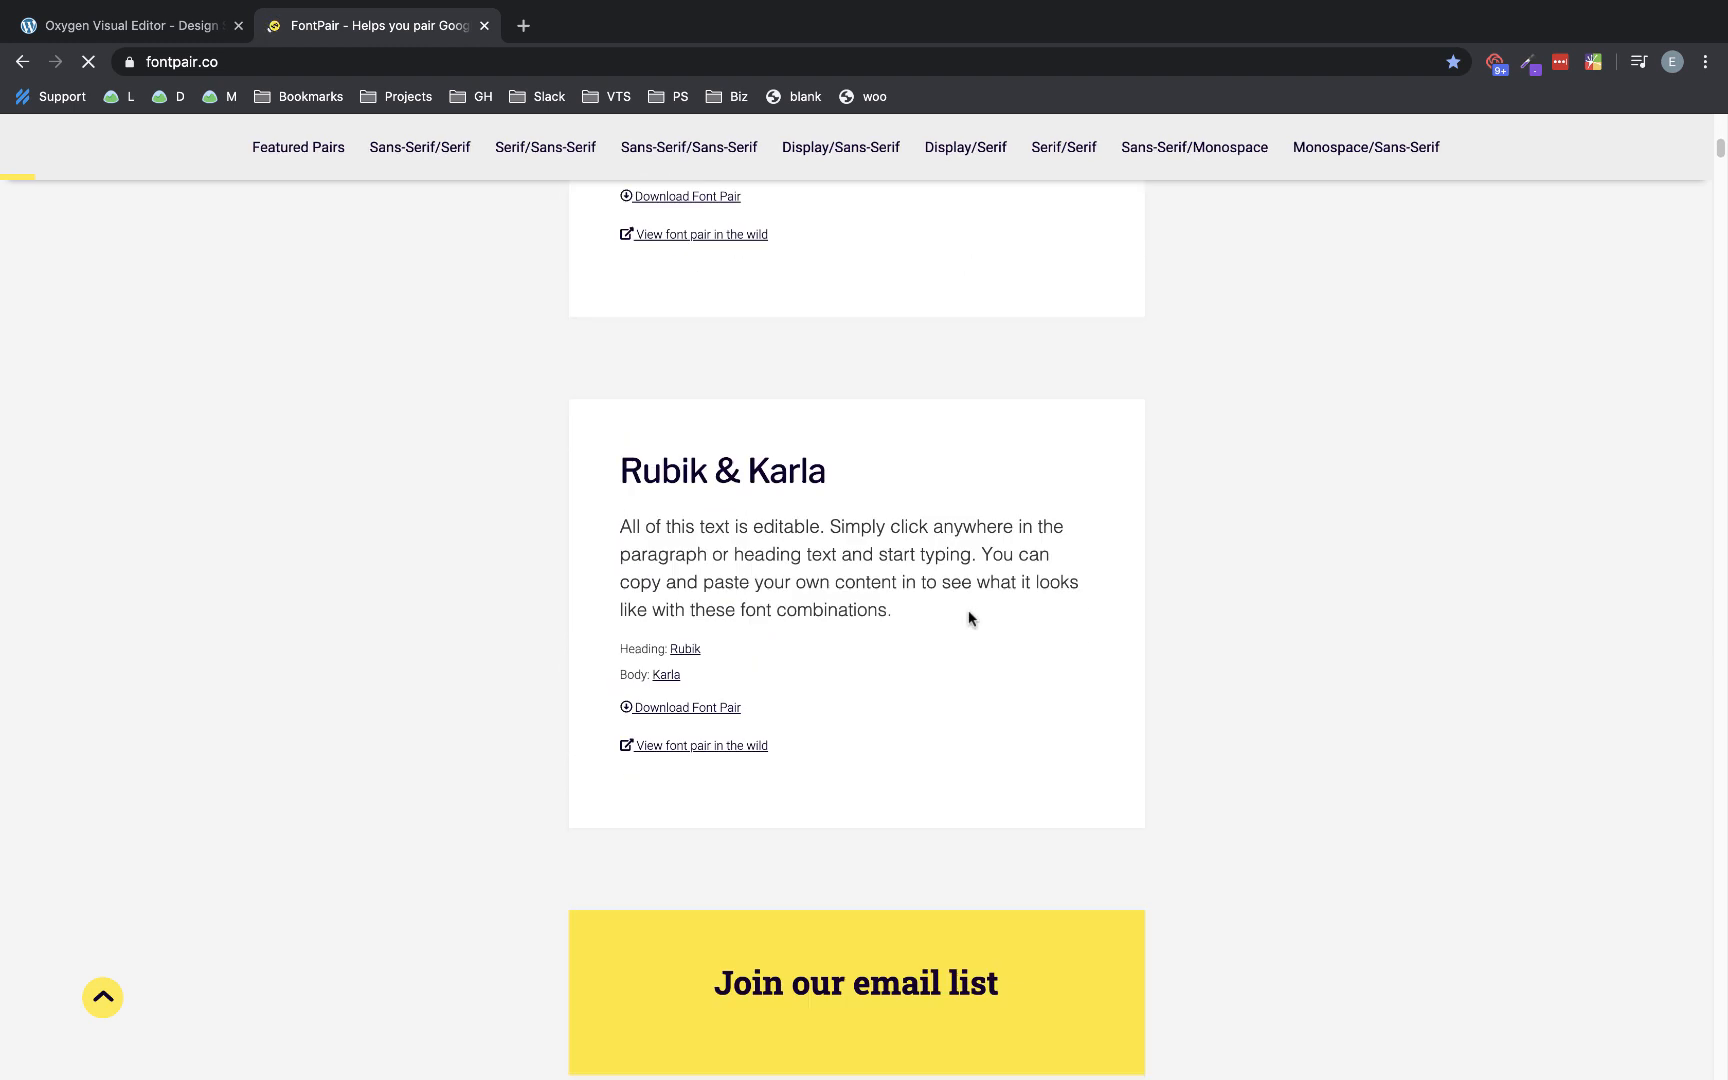
{"action": "scroll", "coordinate": [968, 612], "scroll_direction": "down", "scroll_amount": 10}
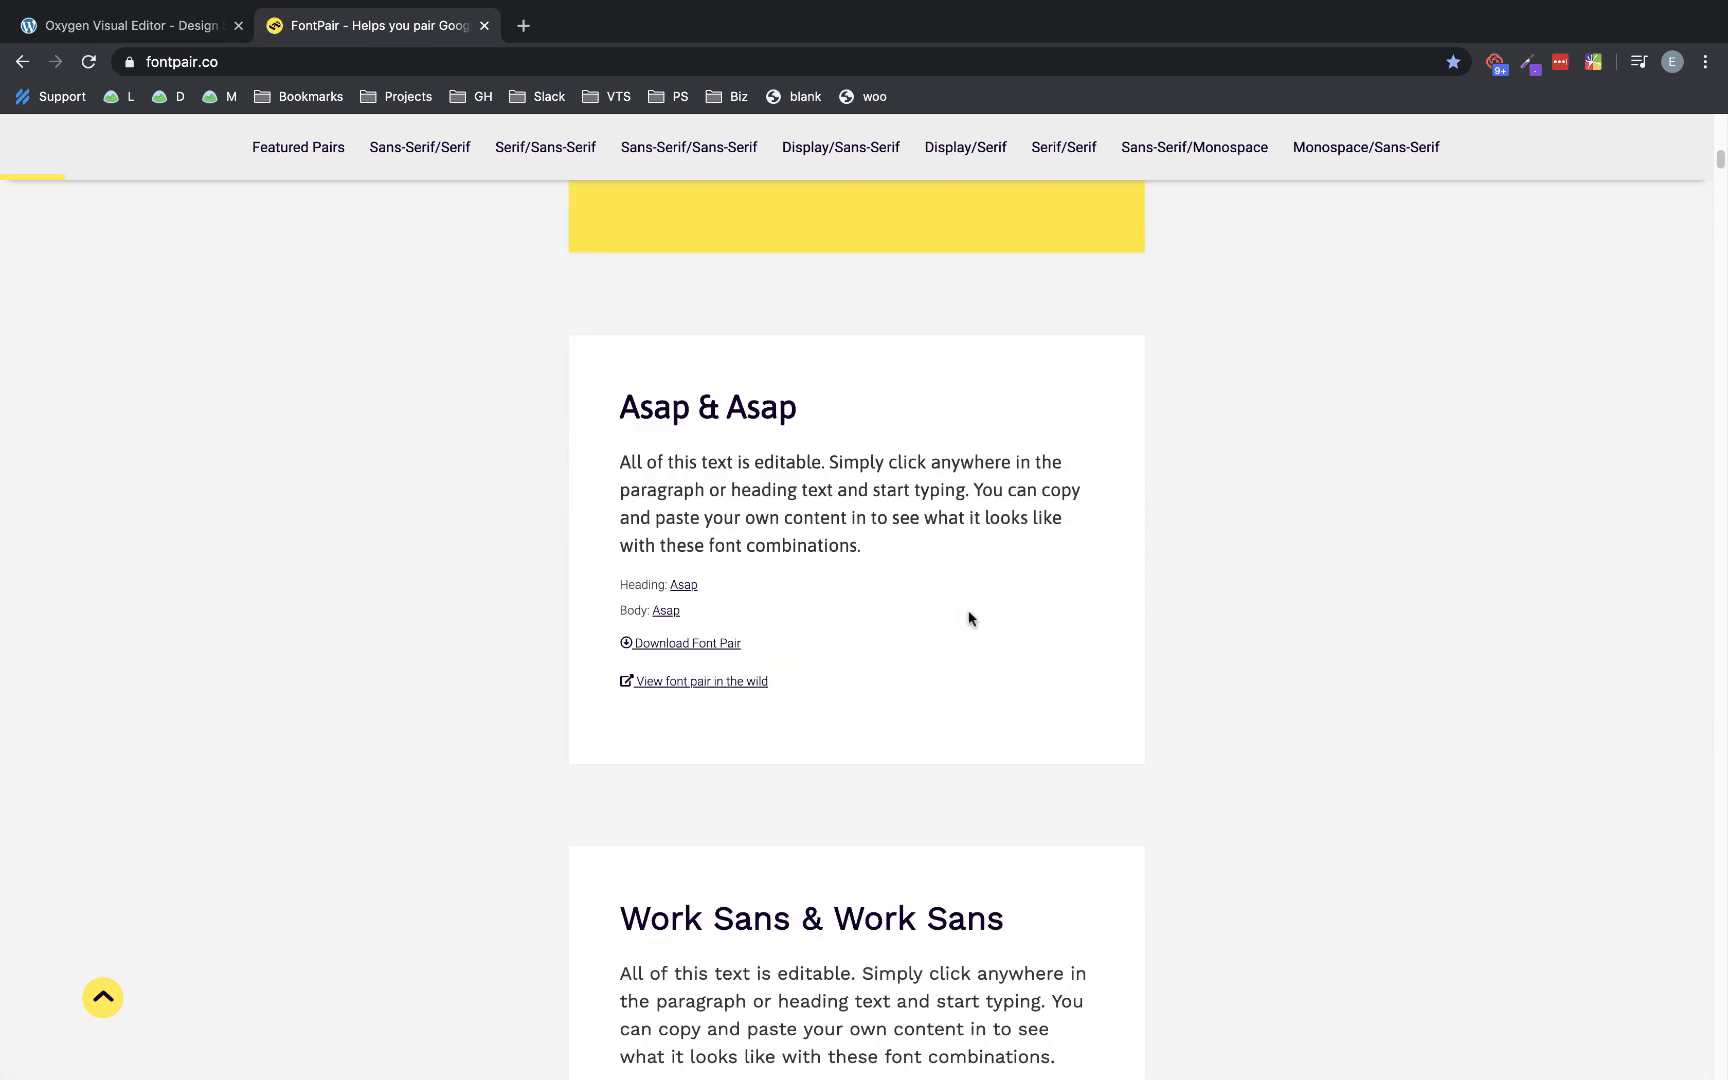
{"action": "scroll", "coordinate": [969, 612], "scroll_direction": "down", "scroll_amount": 14}
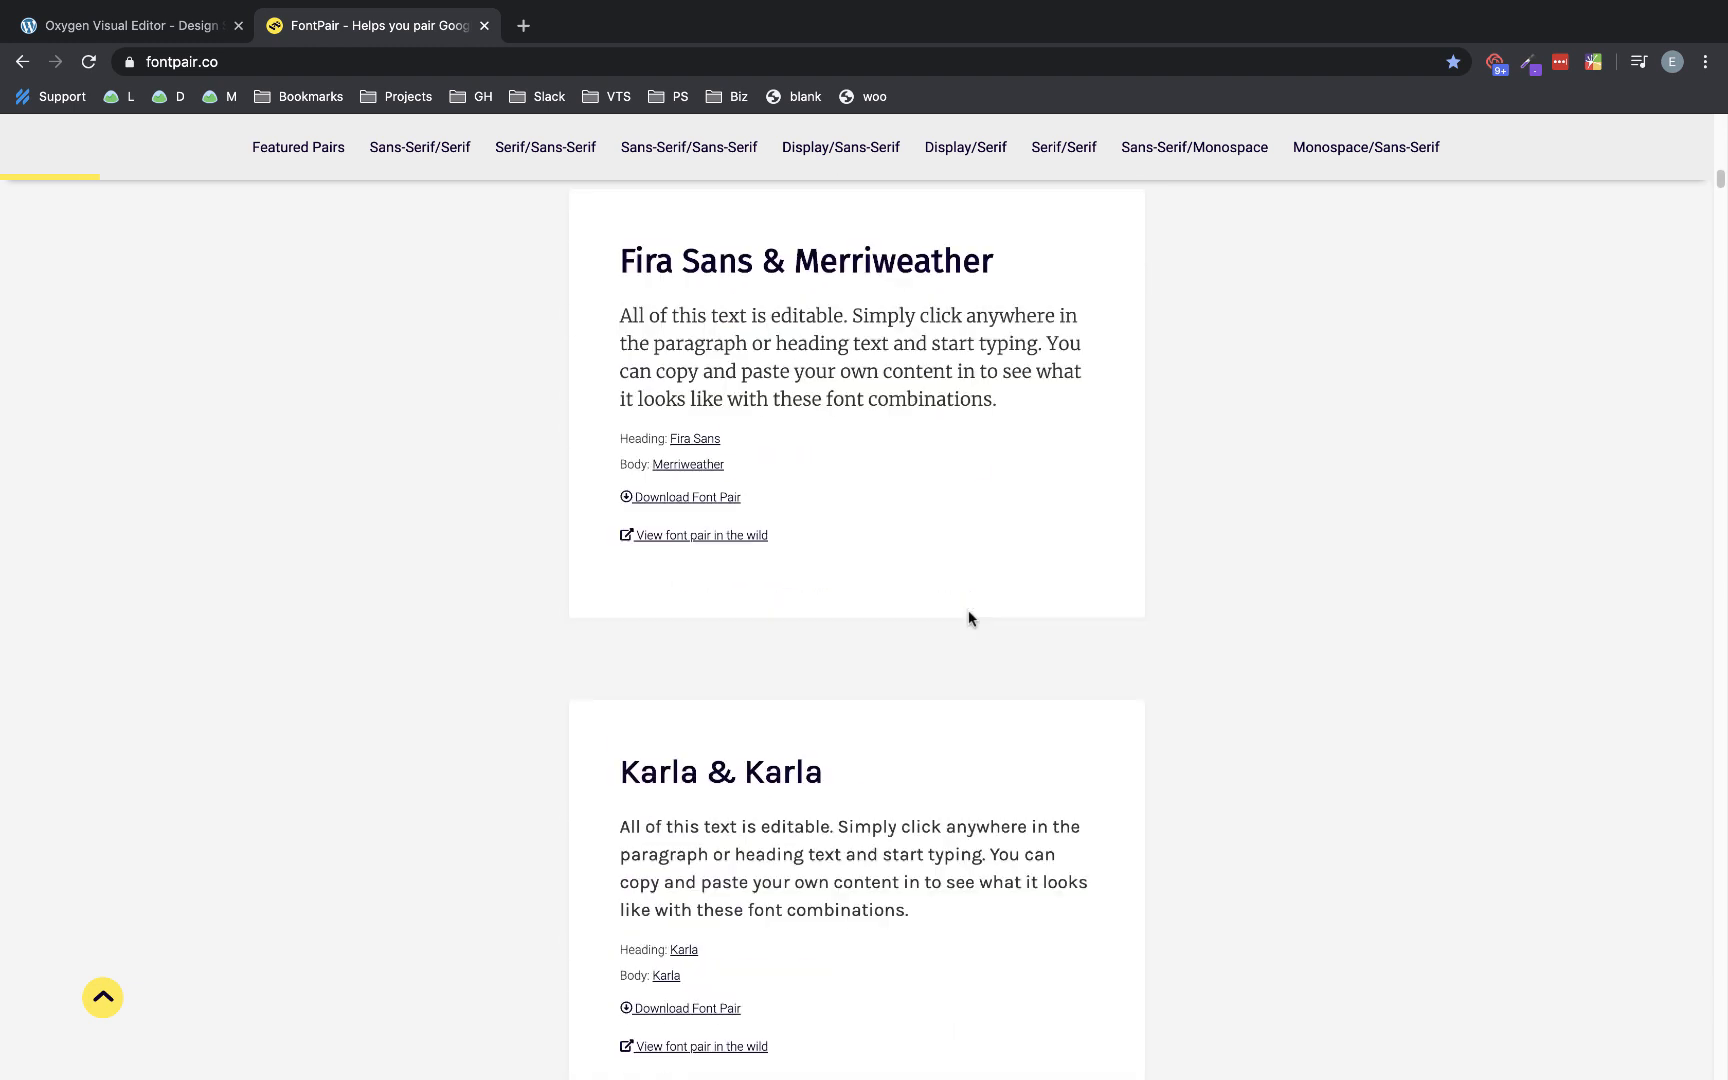
{"action": "scroll", "coordinate": [968, 618], "scroll_direction": "up", "scroll_amount": 2}
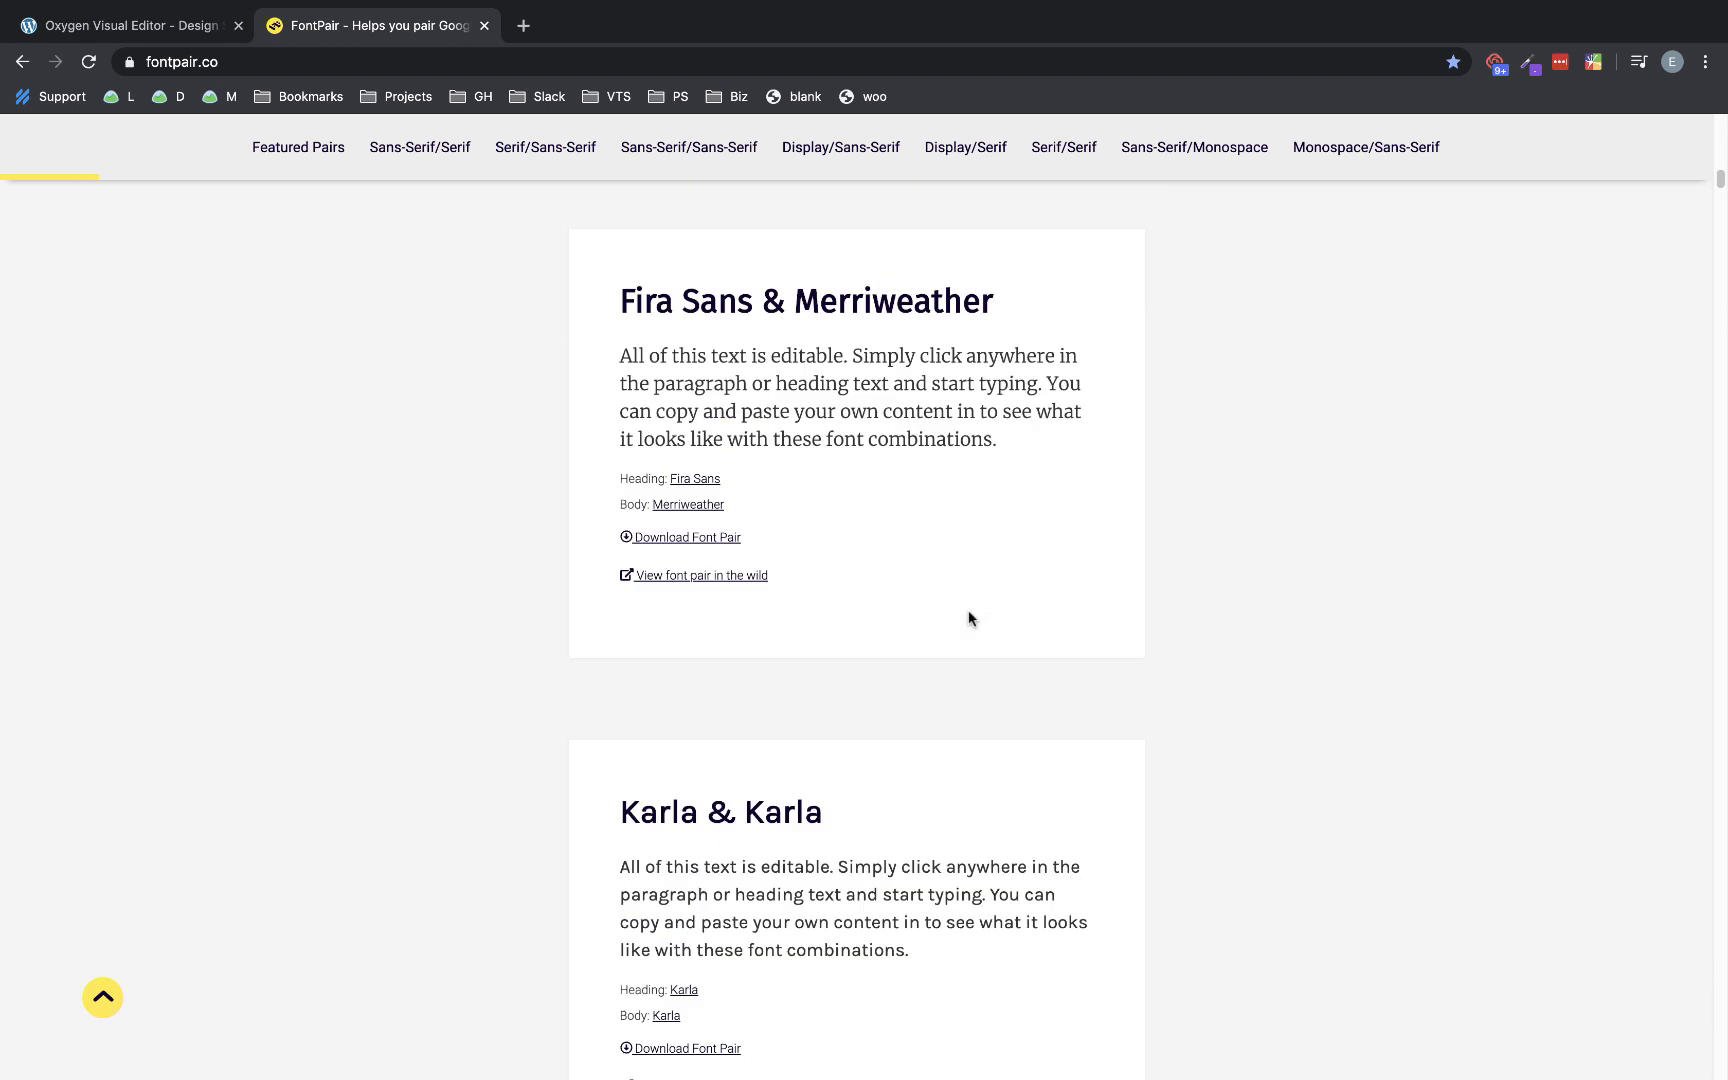
{"action": "scroll", "coordinate": [968, 618], "scroll_direction": "up", "scroll_amount": 2}
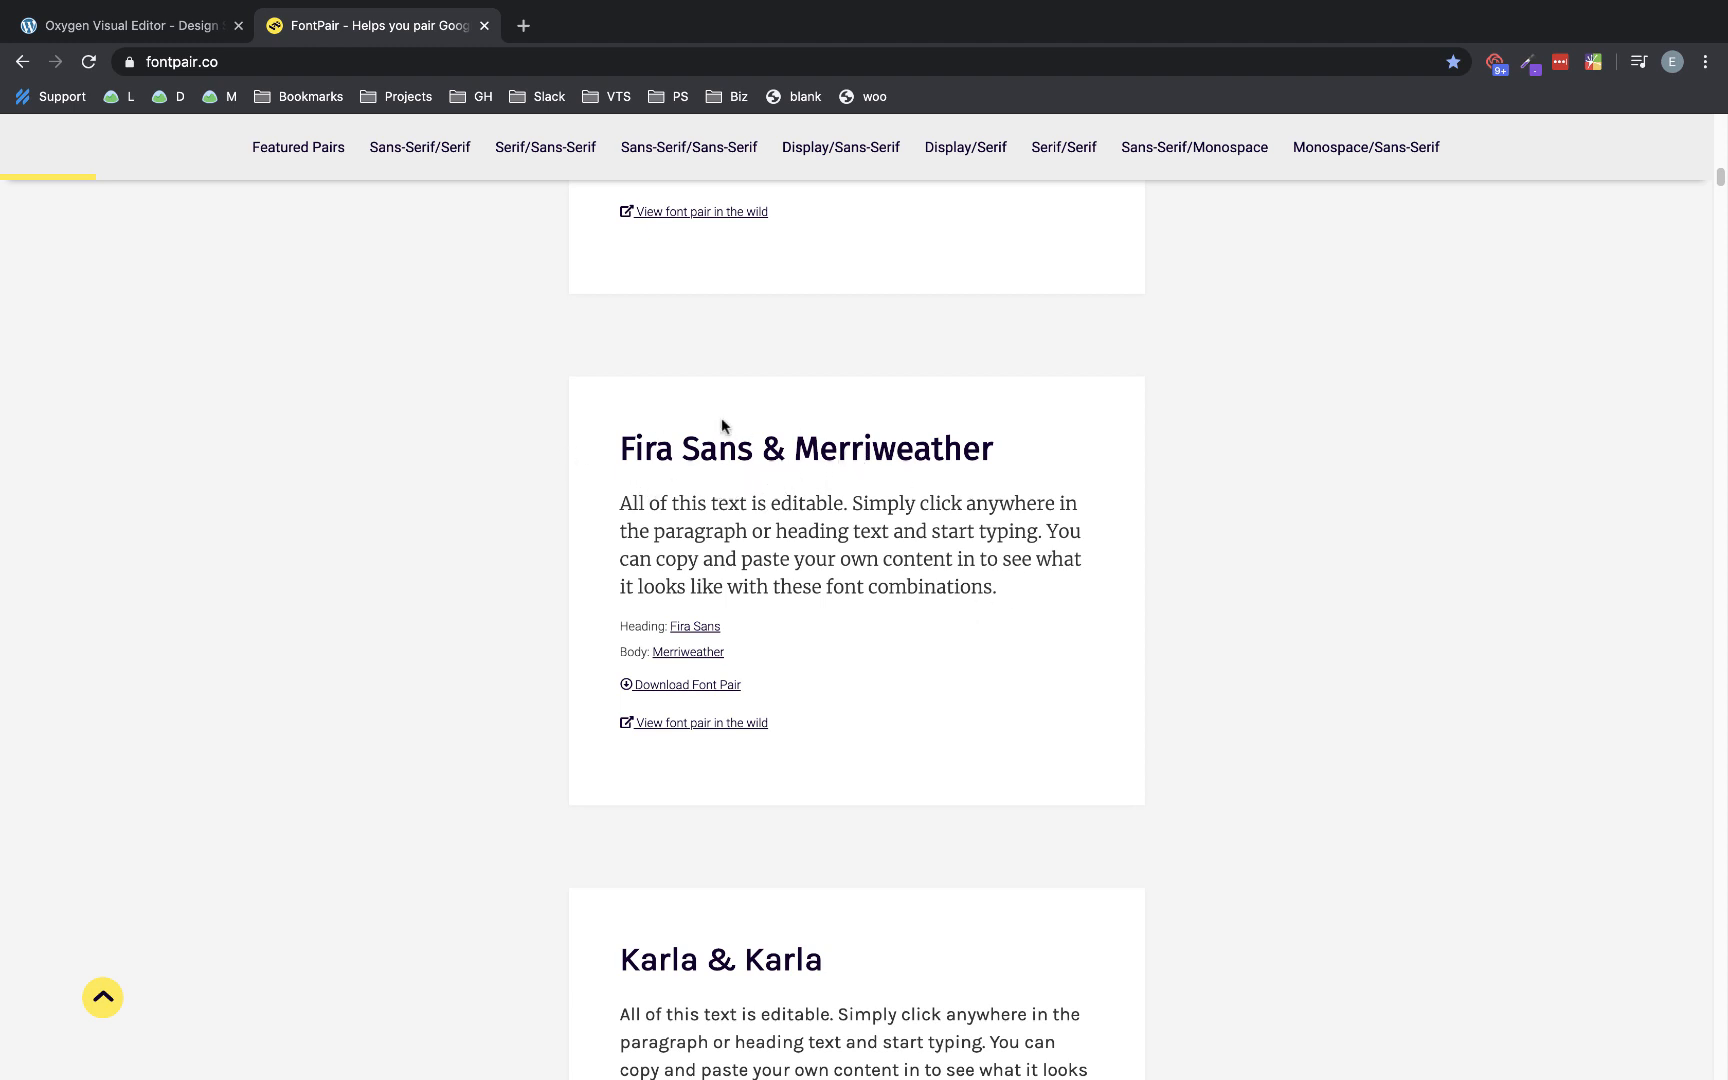
- Switch back to the Oxygen editor and set the global display font to Fira Sans
{"action": "left_click", "coordinate": [160, 24]}
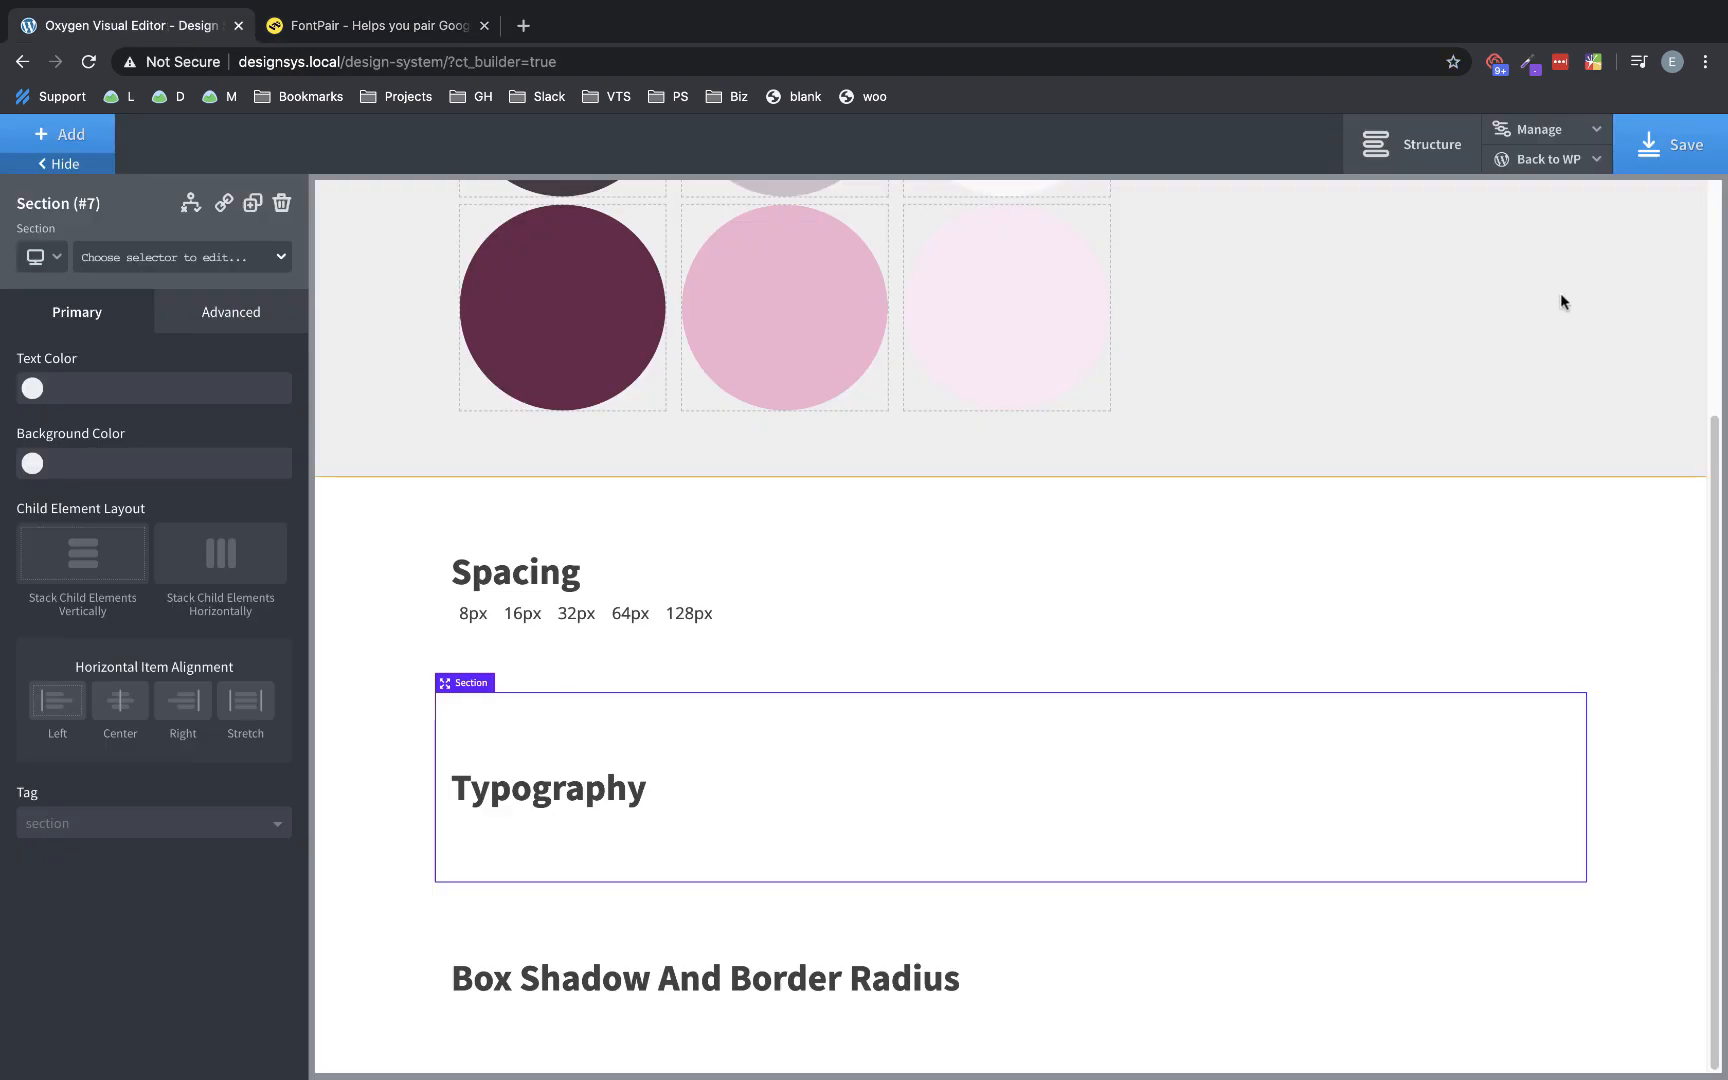
{"action": "left_click", "coordinate": [1575, 135]}
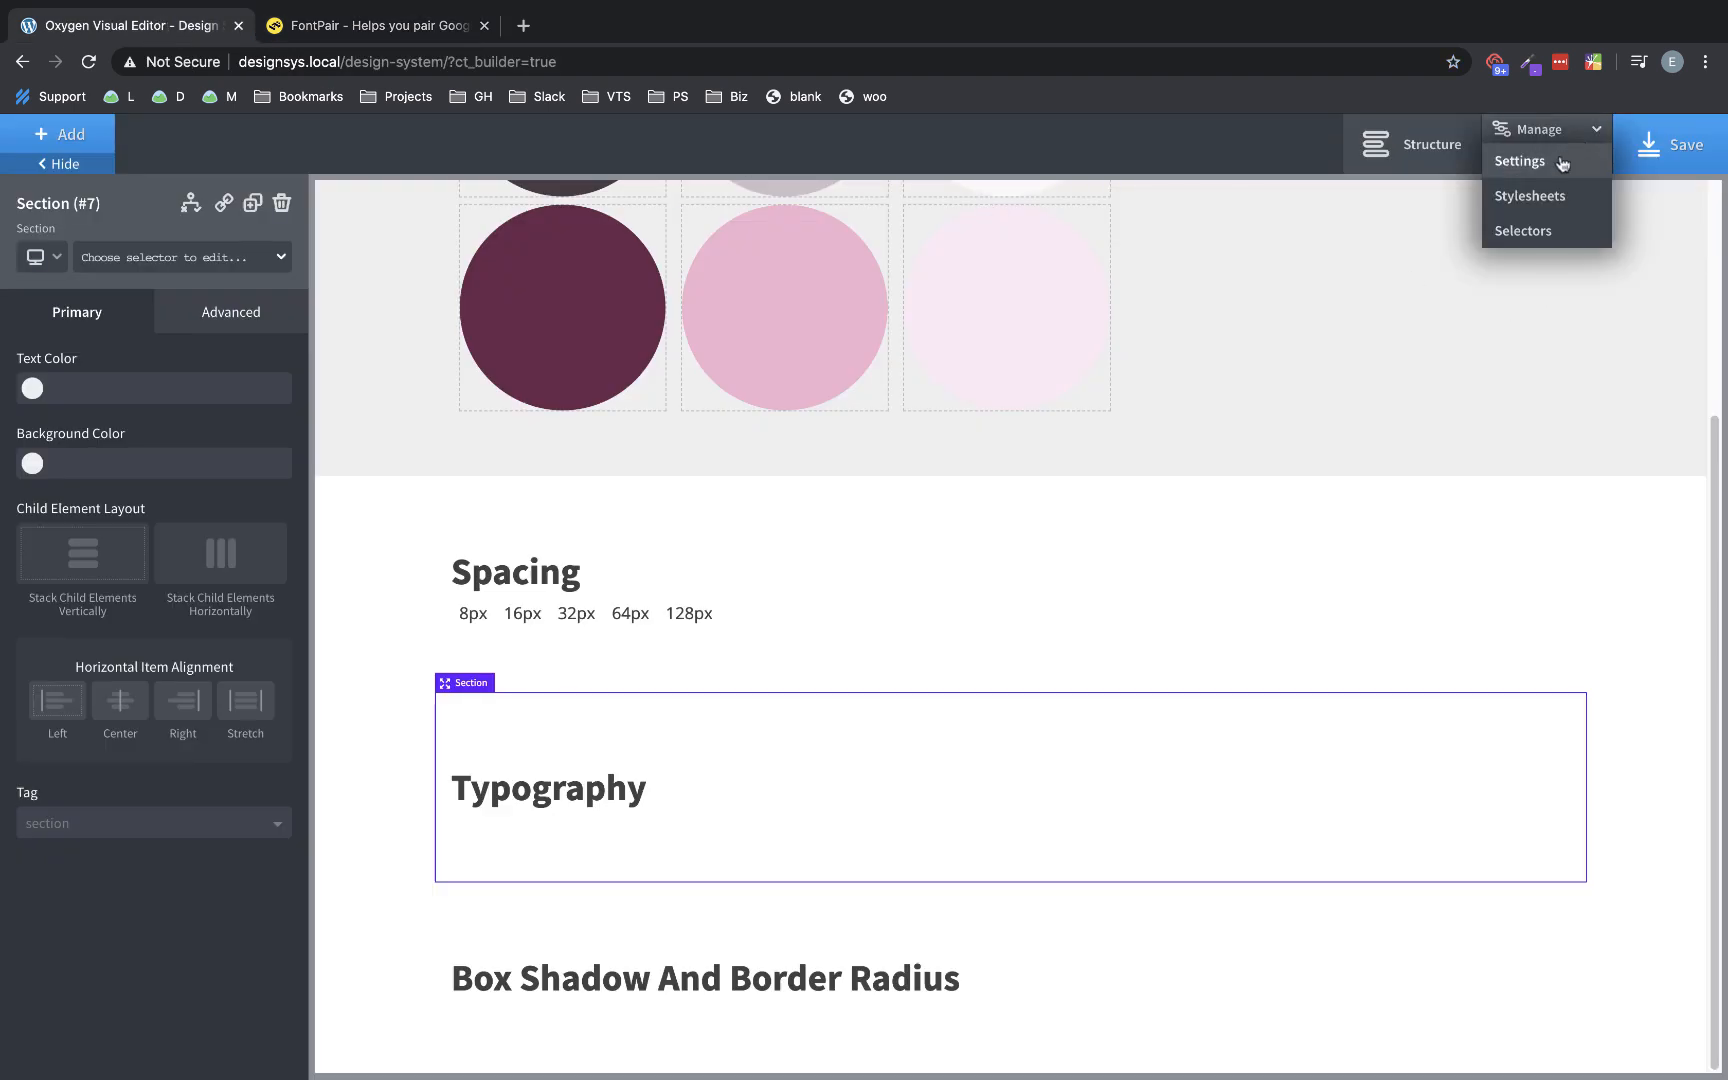
{"action": "left_click", "coordinate": [1563, 164]}
{"action": "left_click", "coordinate": [1455, 250]}
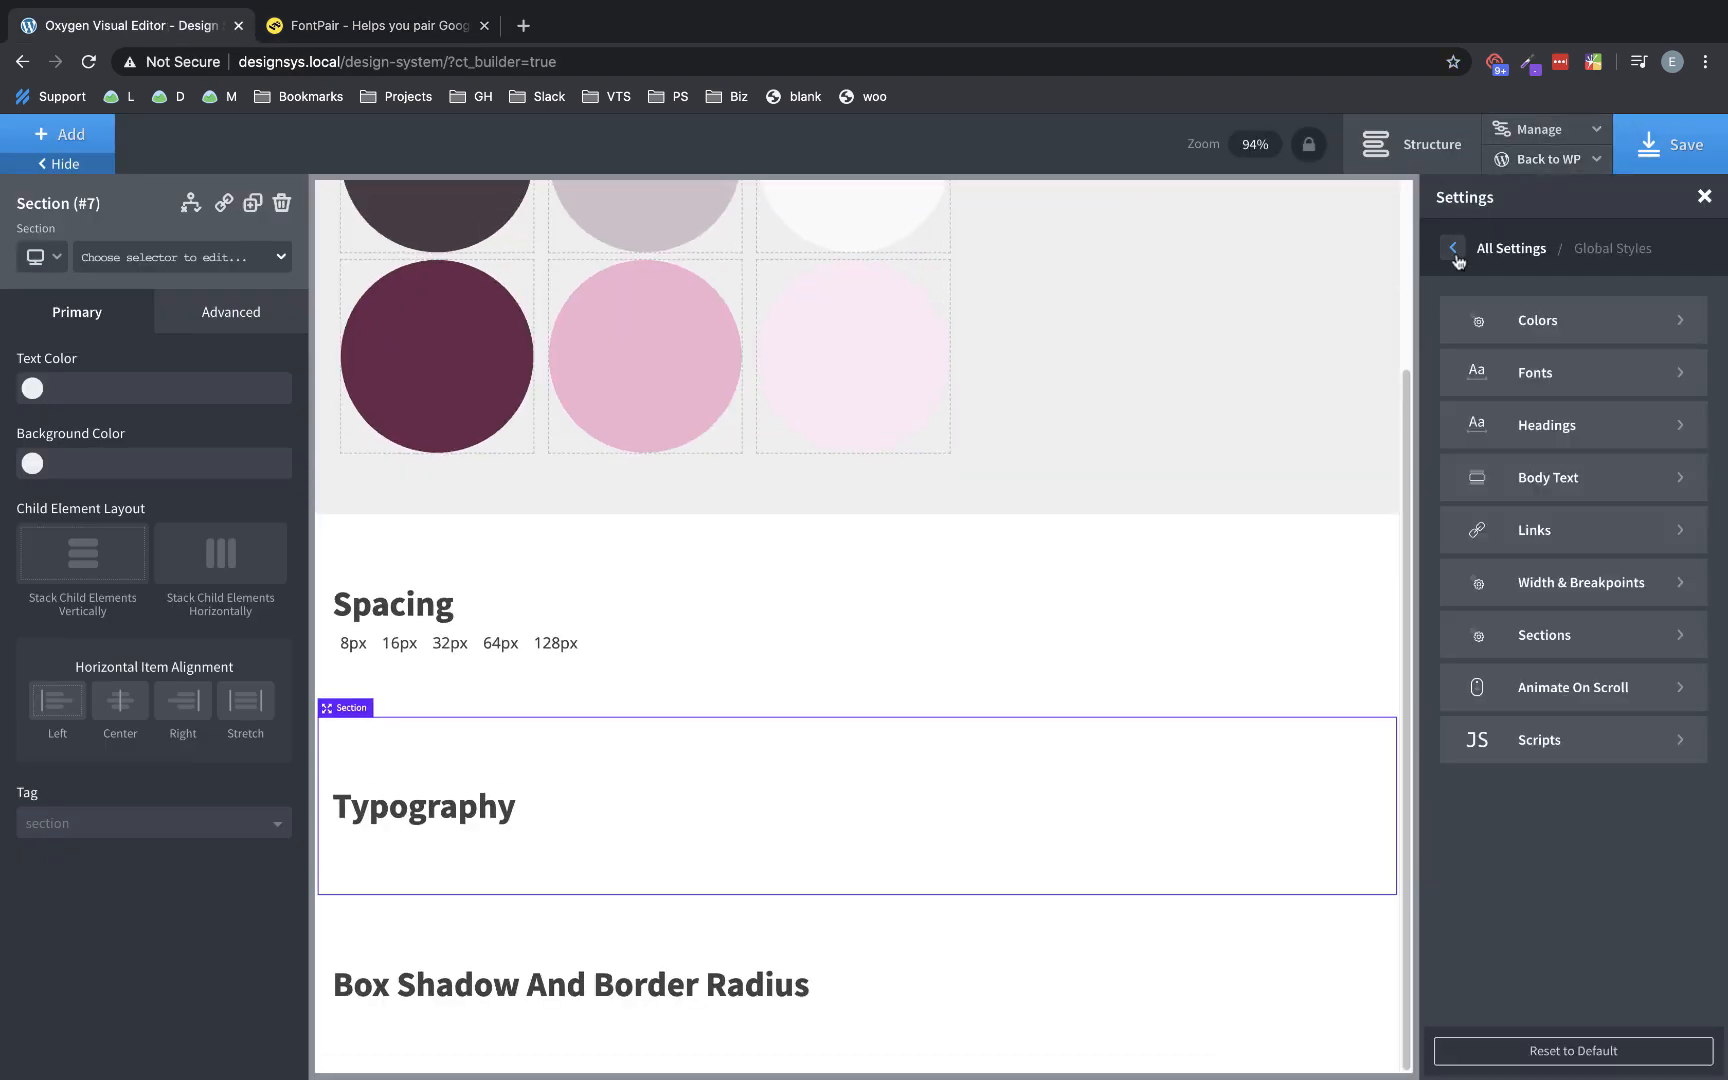
{"action": "left_click", "coordinate": [1513, 385]}
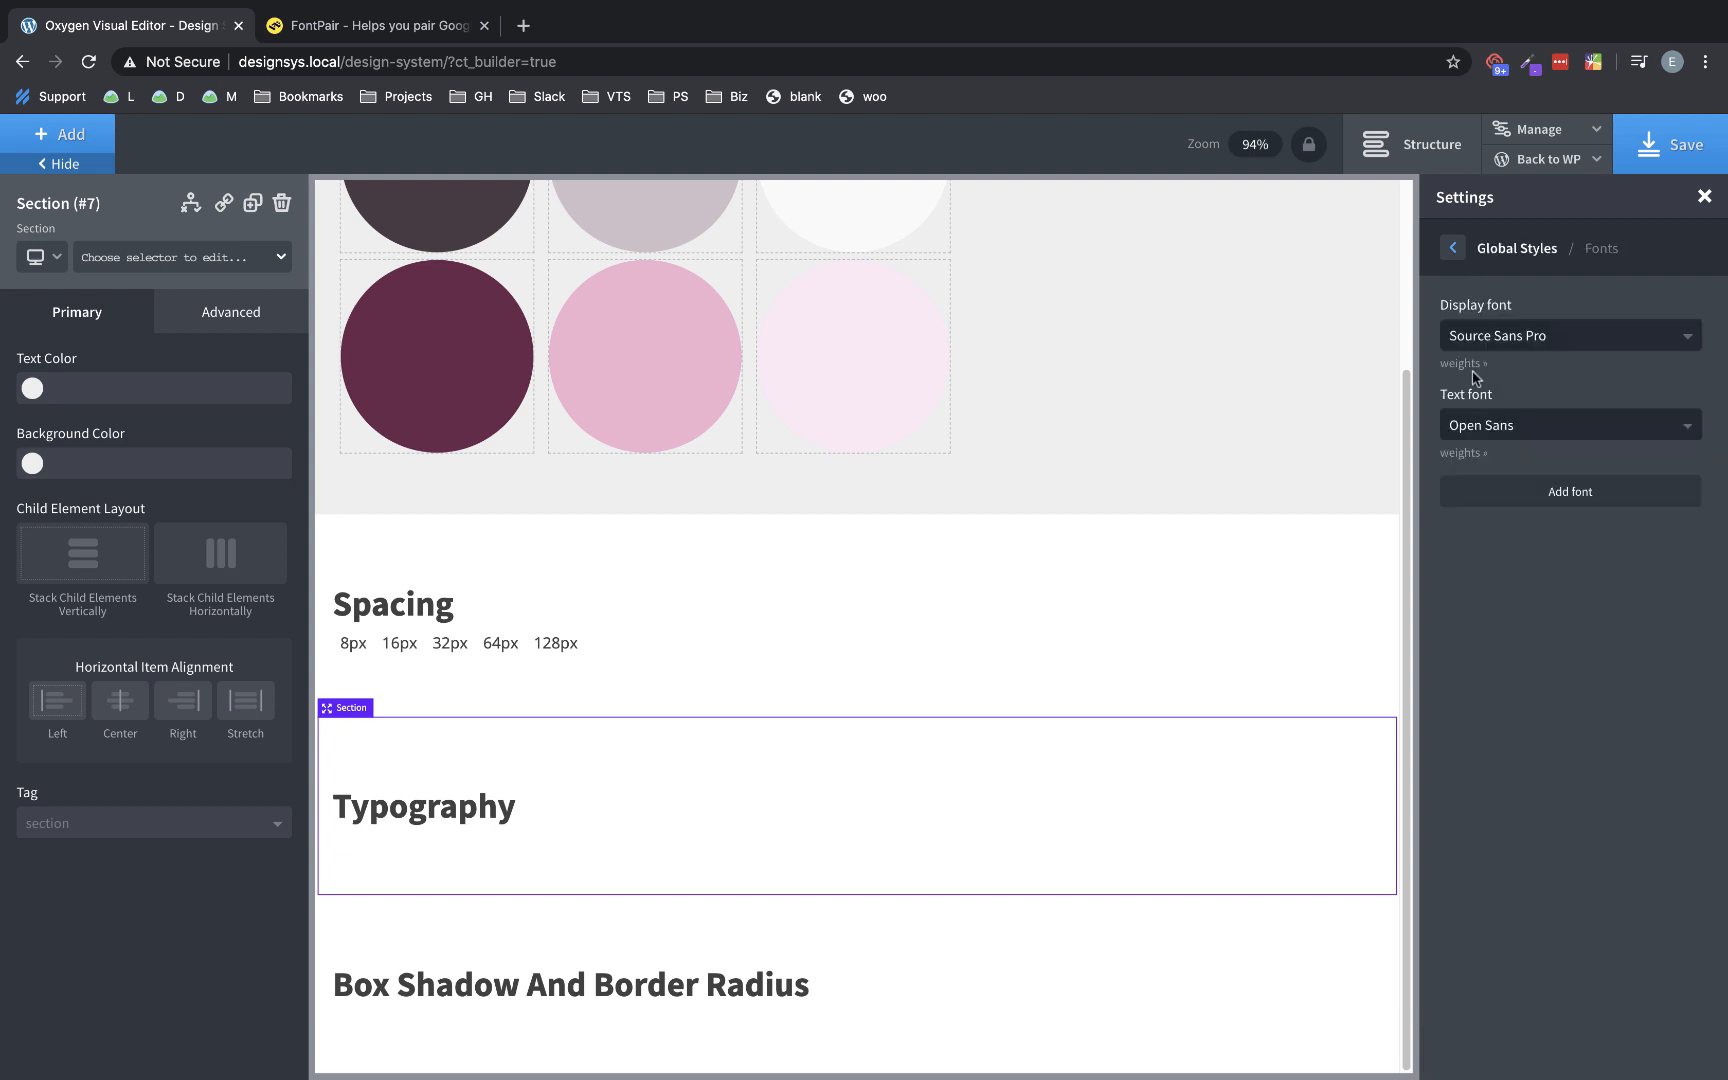
{"action": "left_click", "coordinate": [1557, 342]}
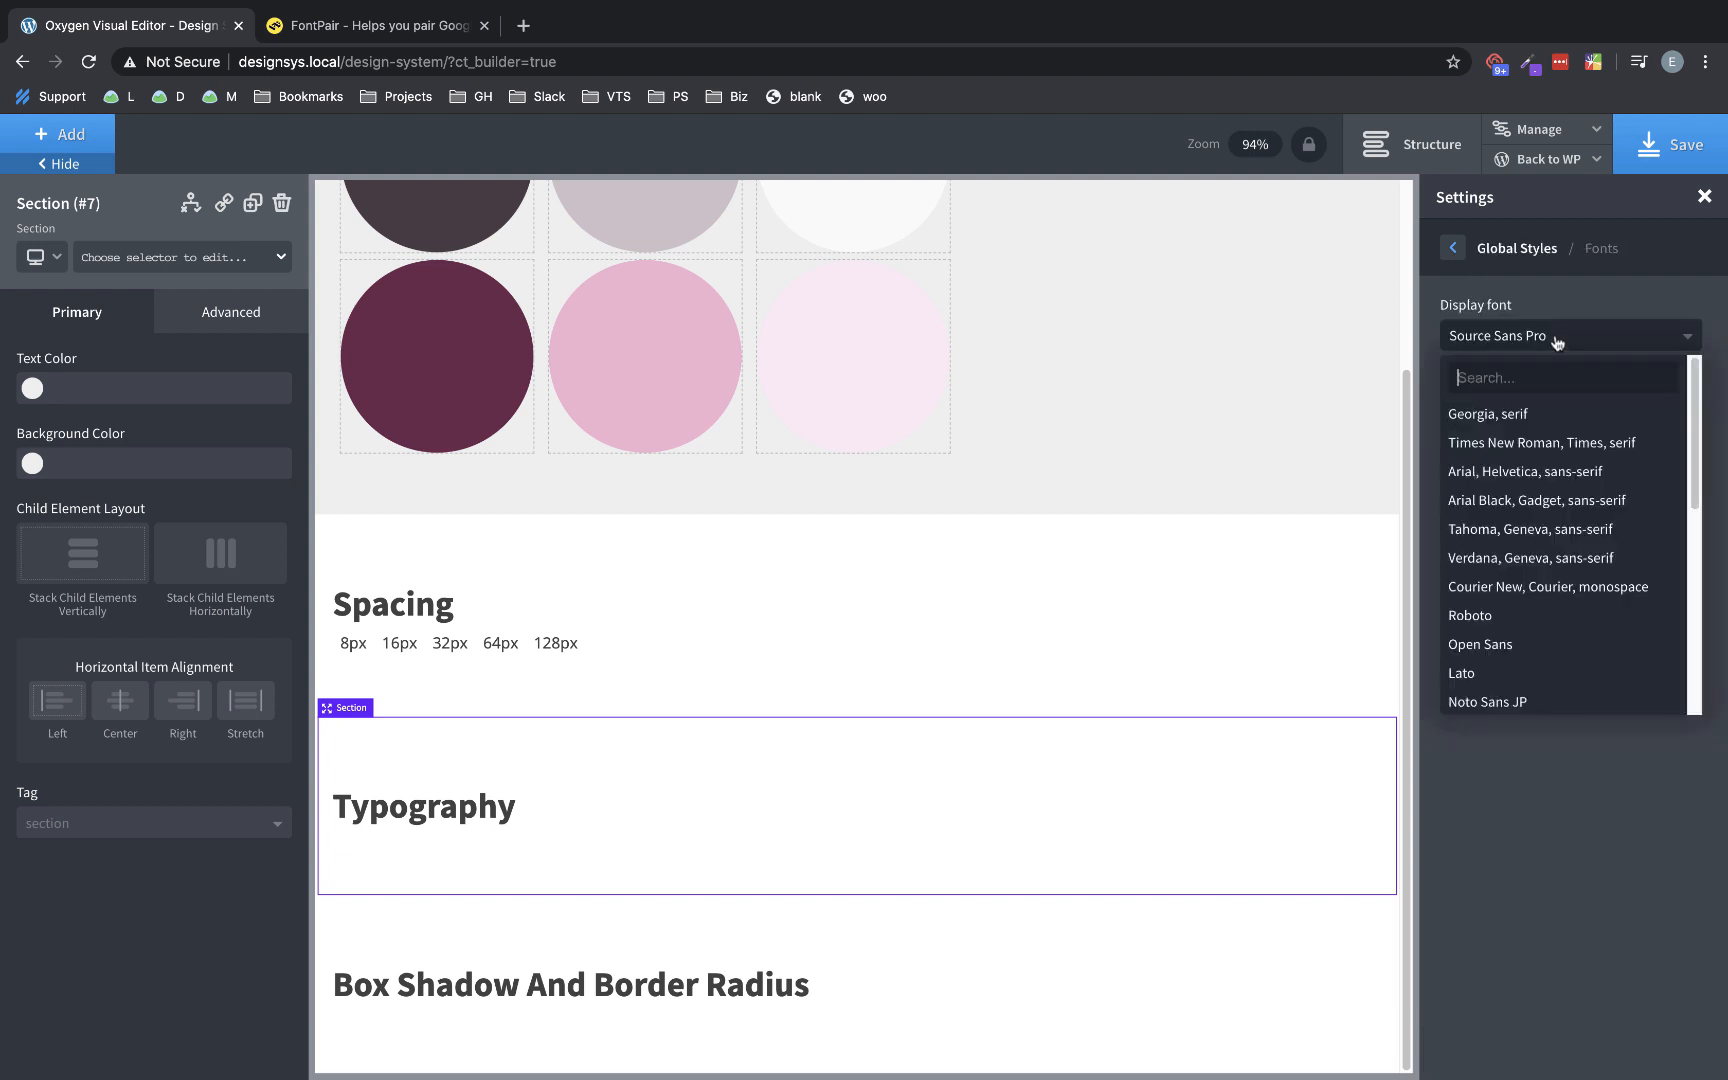
{"action": "type", "text": "Fira"}
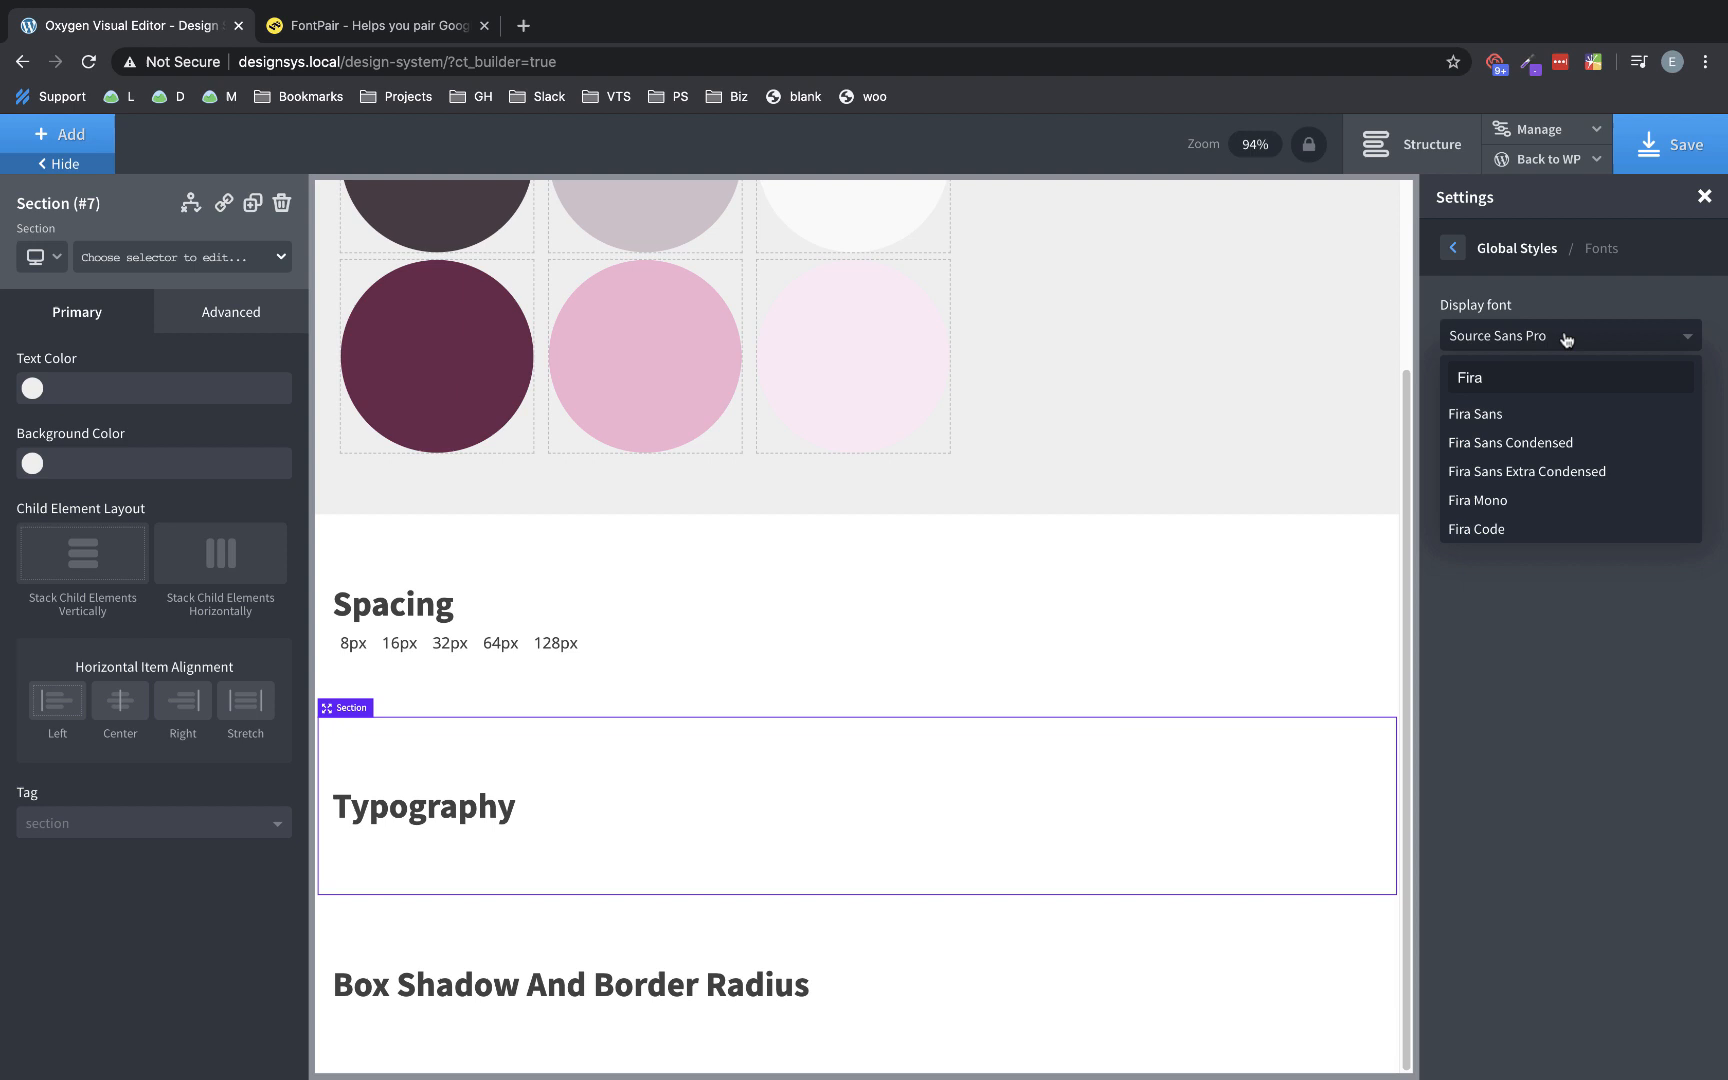
{"action": "left_click", "coordinate": [1524, 412]}
- Set the global text font to Merriweather
{"action": "left_click", "coordinate": [1530, 428]}
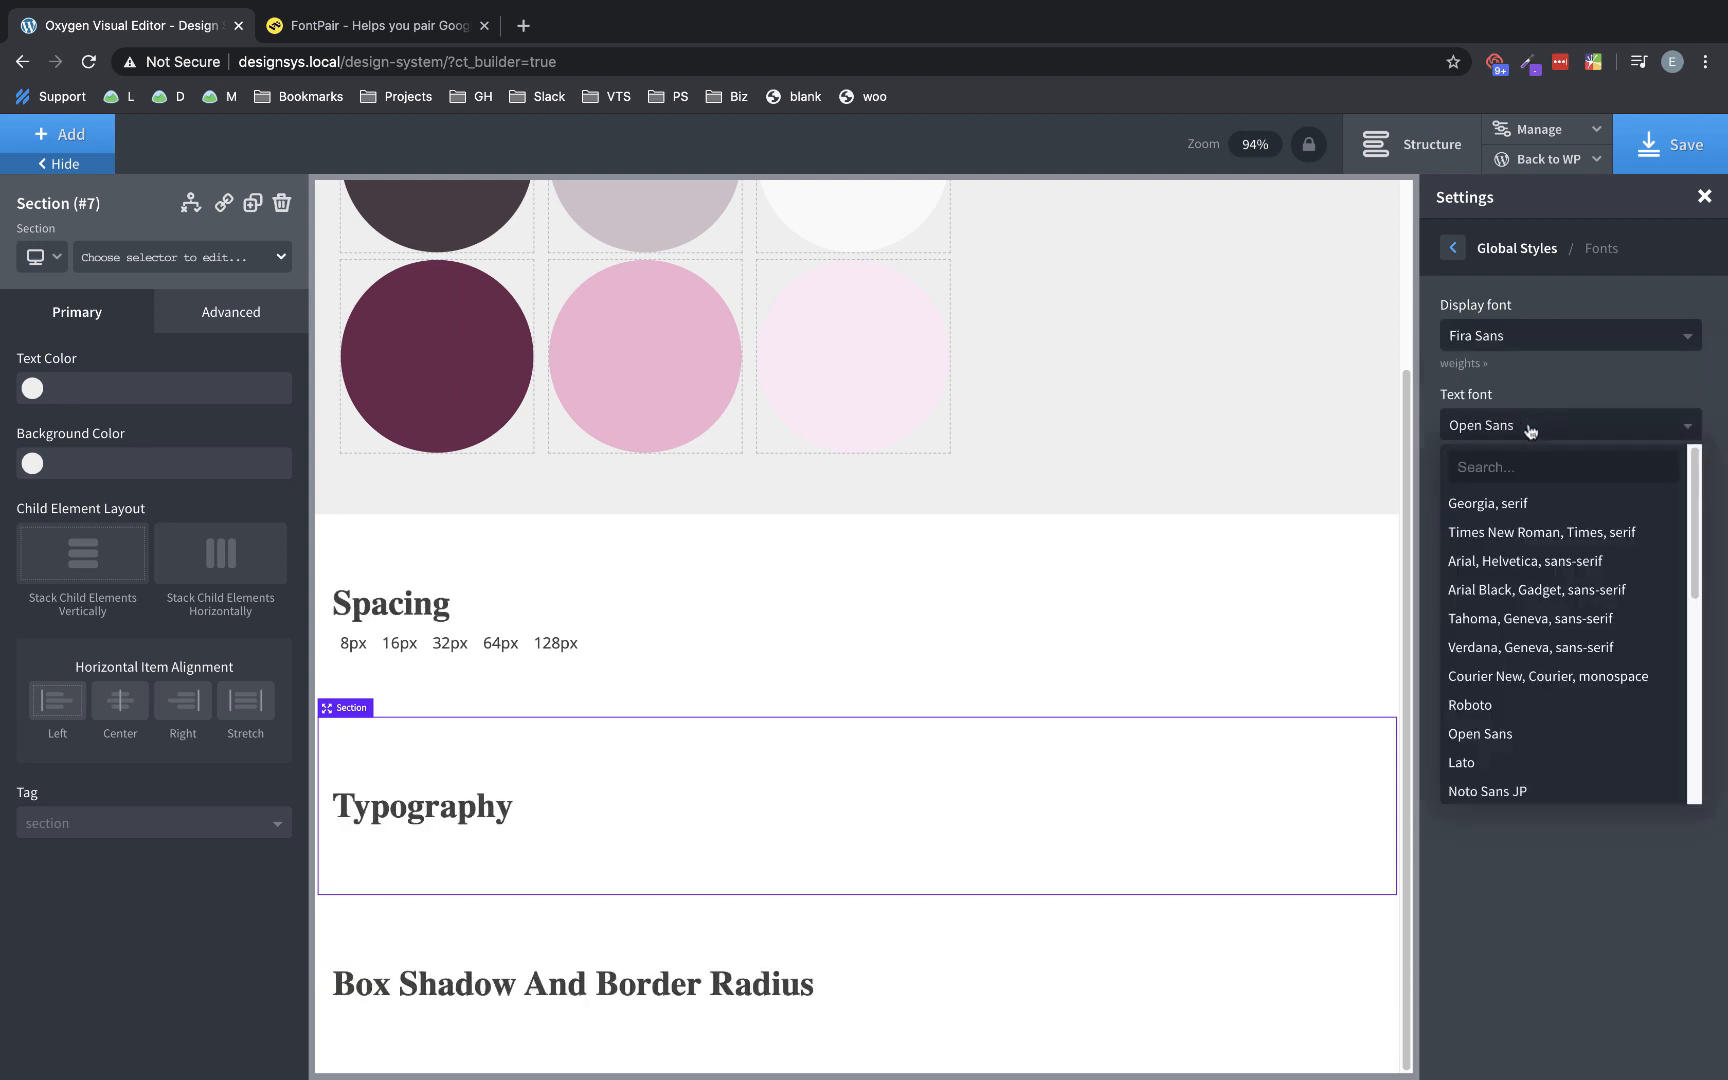
{"action": "type", "text": "Merri"}
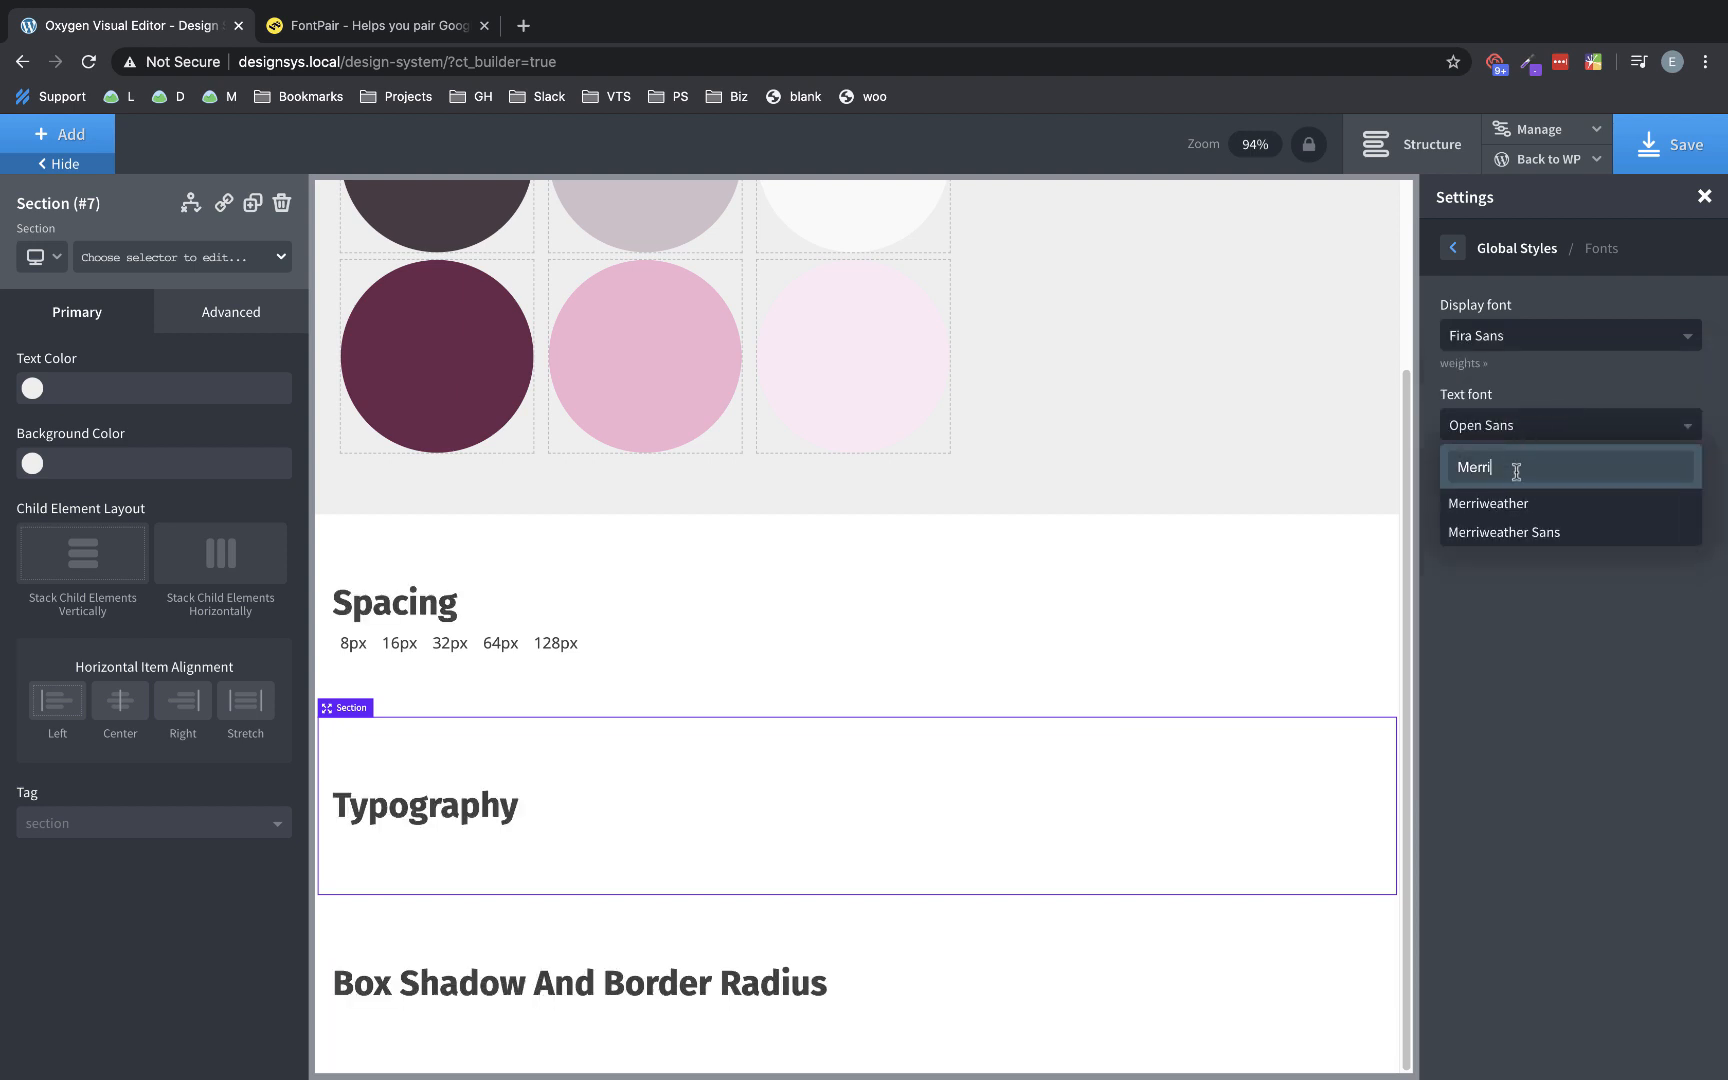
{"action": "left_click", "coordinate": [1516, 504]}
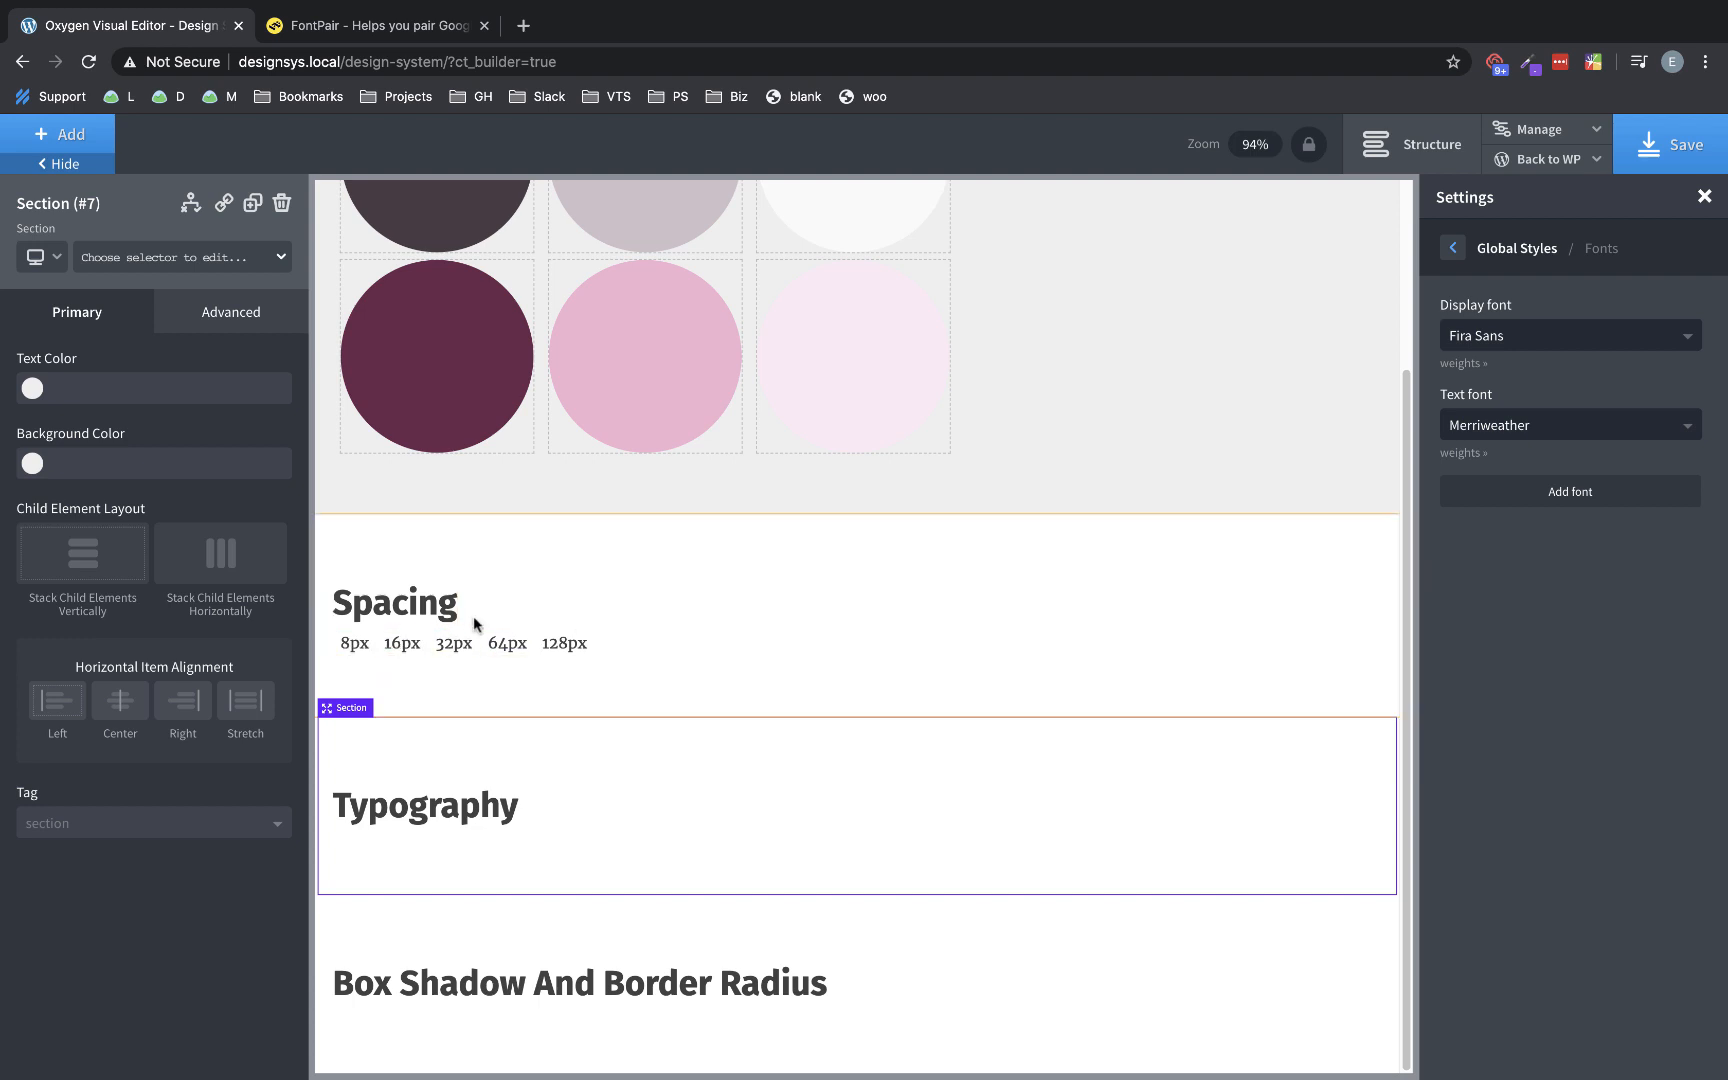
- Set the global heading font sizes to 42 px for H1 and 36 px for H2
{"action": "left_click", "coordinate": [1453, 250]}
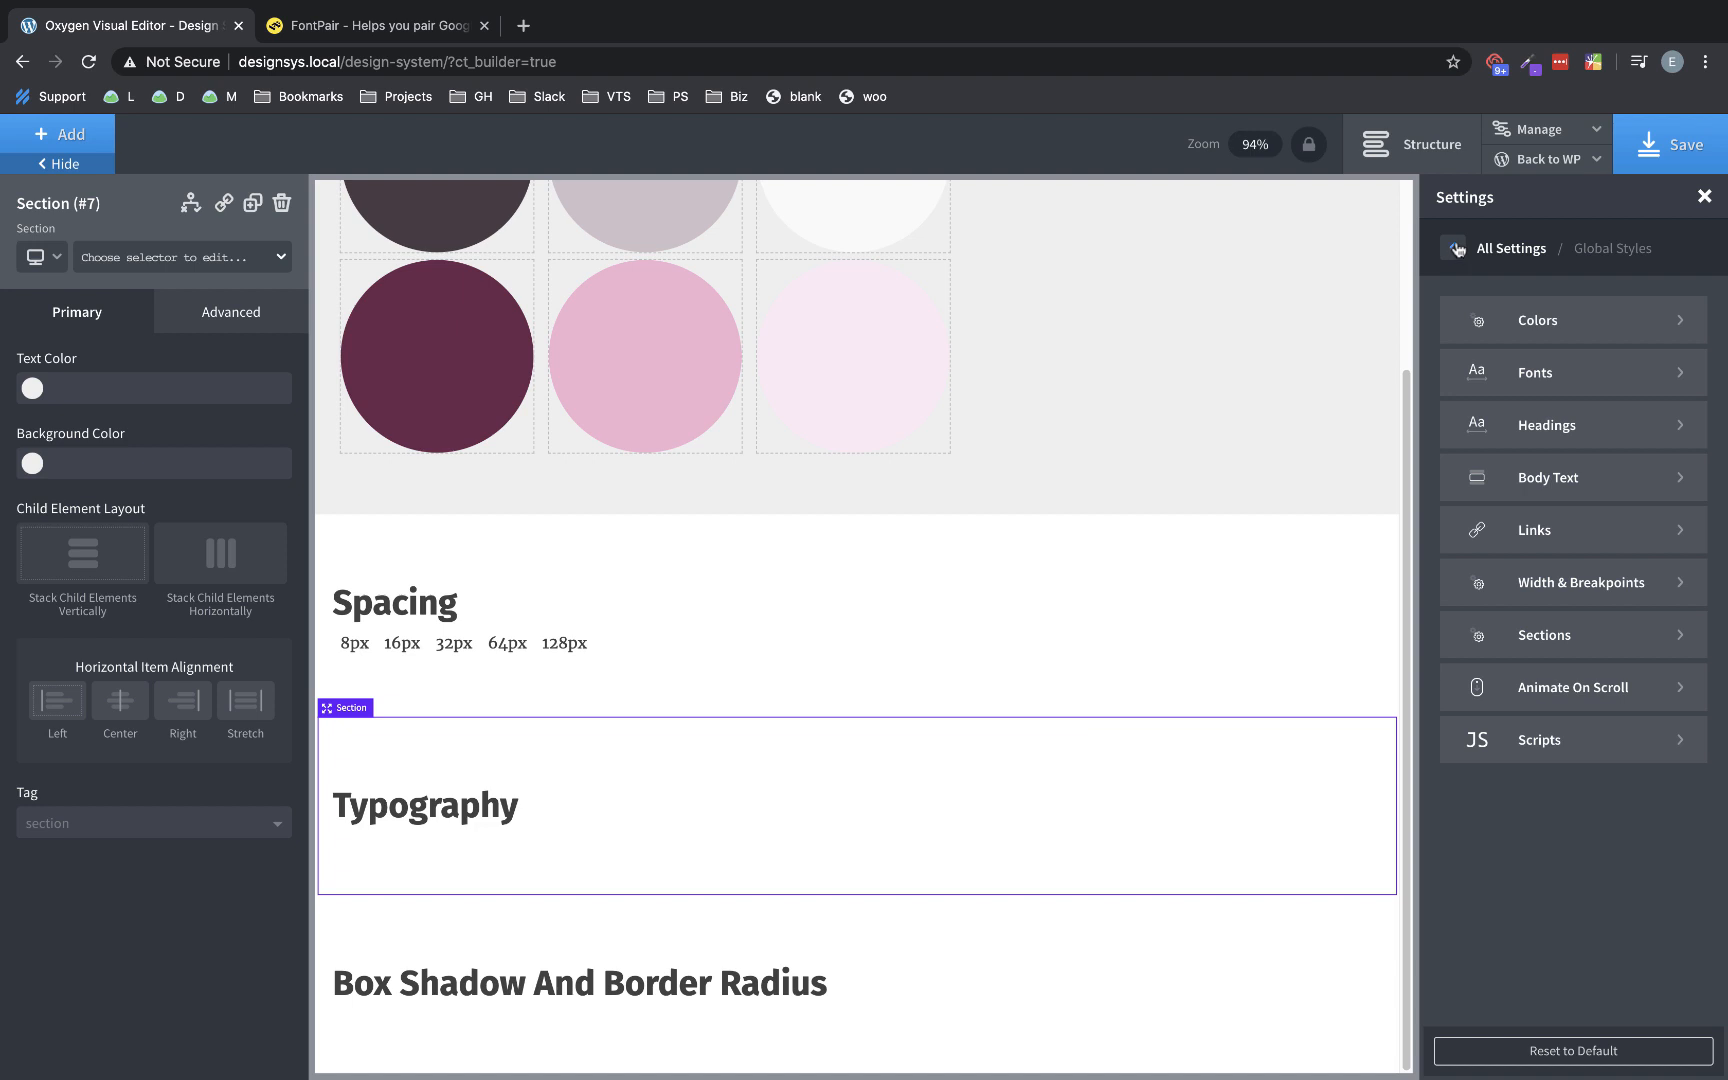
{"action": "left_click", "coordinate": [1567, 418]}
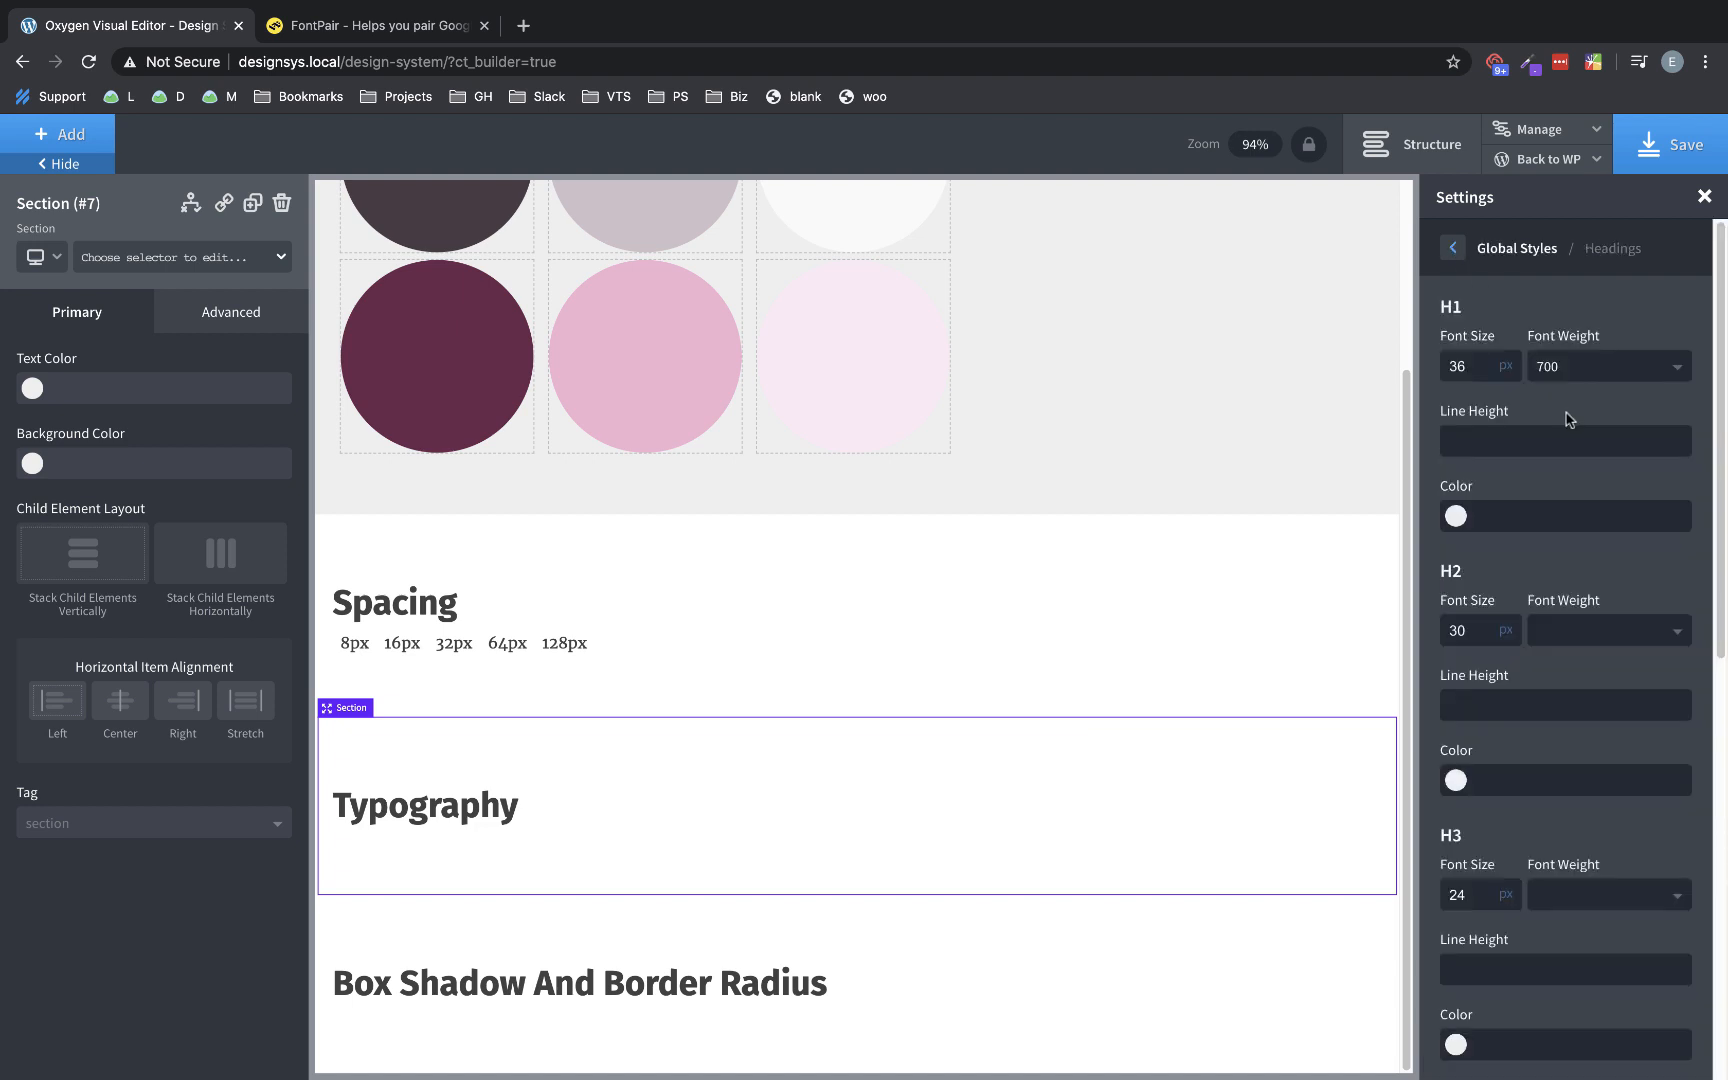
{"action": "double_click", "coordinate": [1478, 367]}
{"action": "type", "text": "42"}
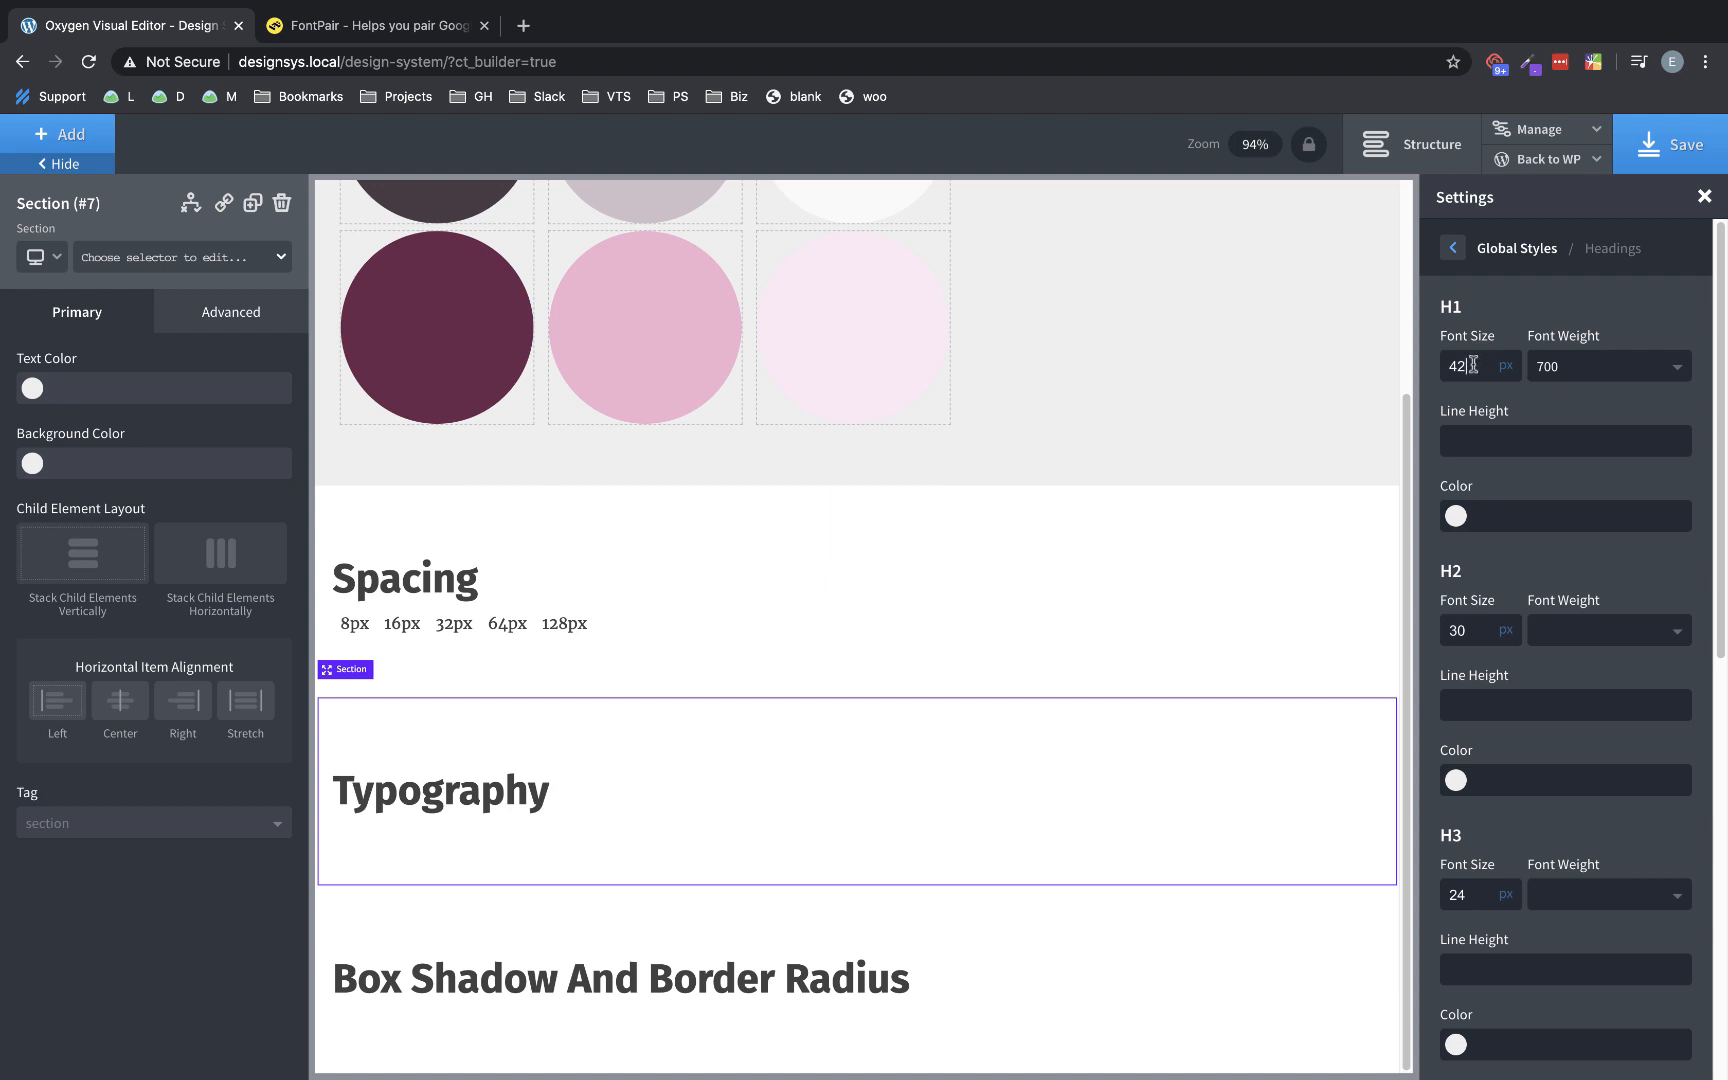
{"action": "double_click", "coordinate": [1477, 632]}
{"action": "type", "text": "36"}
- Examine the global font size, weight, line height and color settings of the heading levels
{"action": "double_click", "coordinate": [1480, 885]}
{"action": "scroll", "coordinate": [1478, 888], "scroll_direction": "down", "scroll_amount": 3}
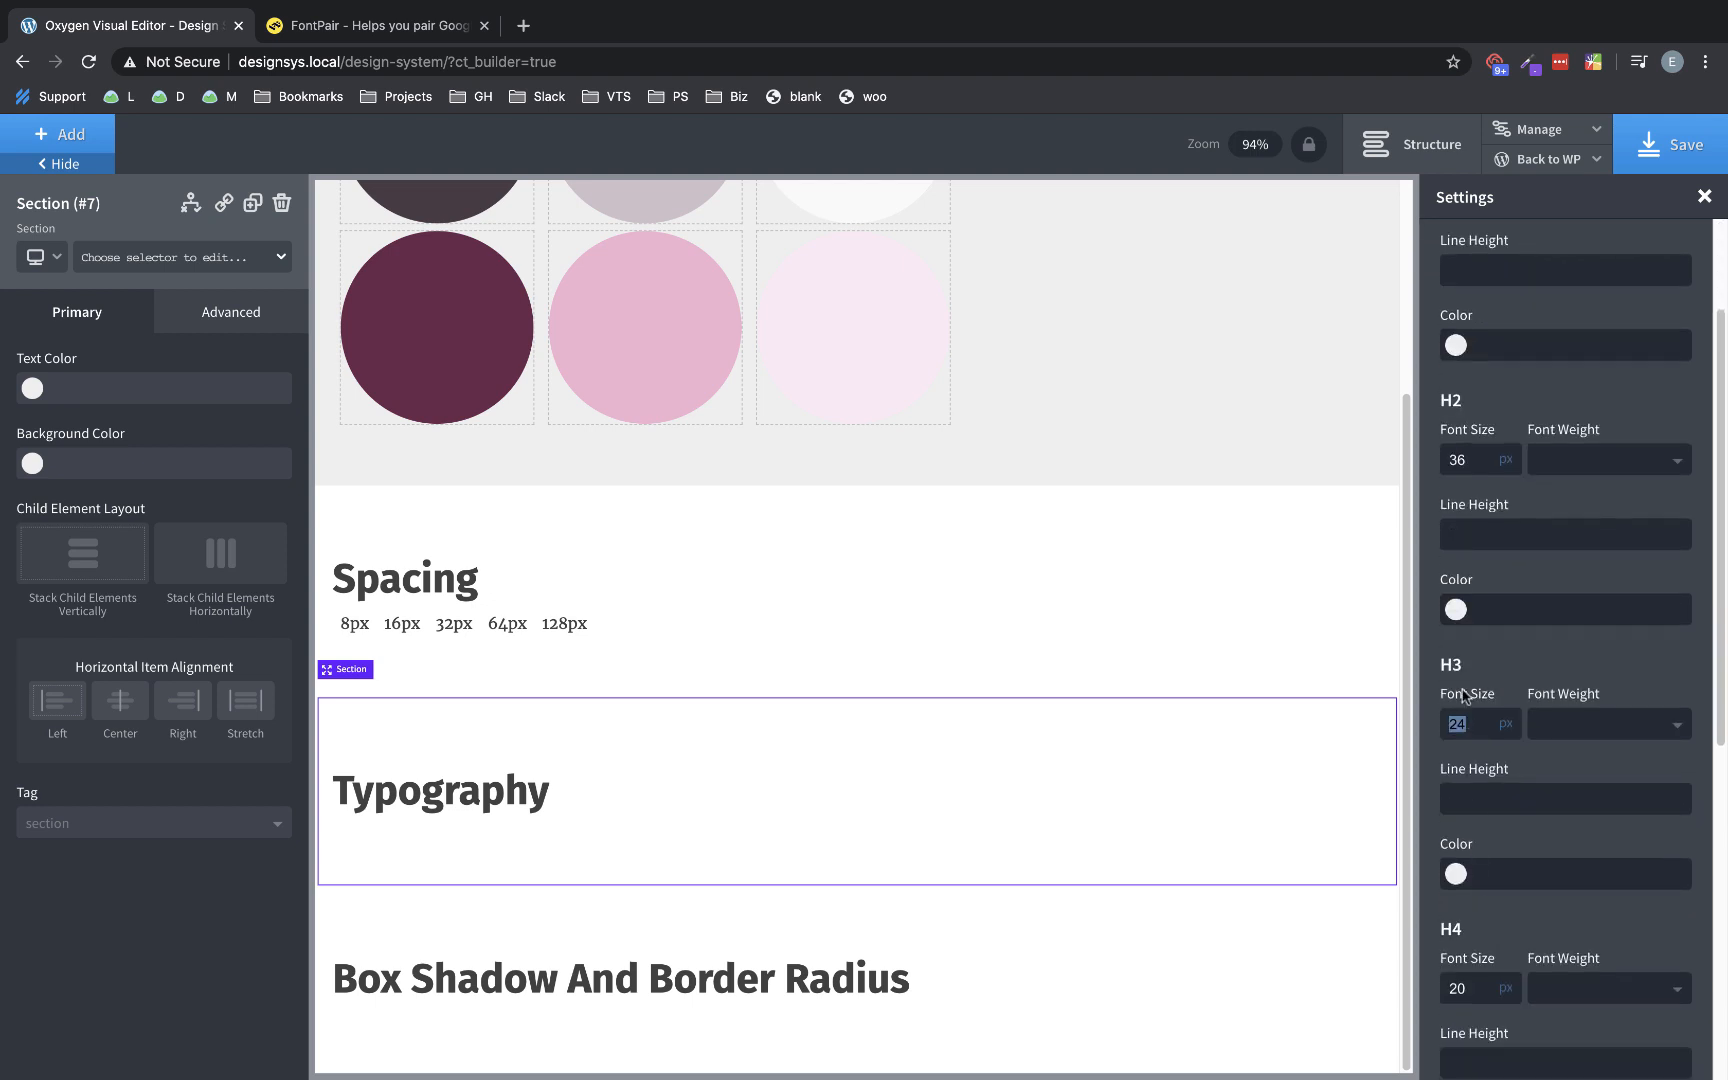
{"action": "scroll", "coordinate": [1495, 837], "scroll_direction": "down", "scroll_amount": 3}
{"action": "scroll", "coordinate": [1500, 820], "scroll_direction": "up", "scroll_amount": 1}
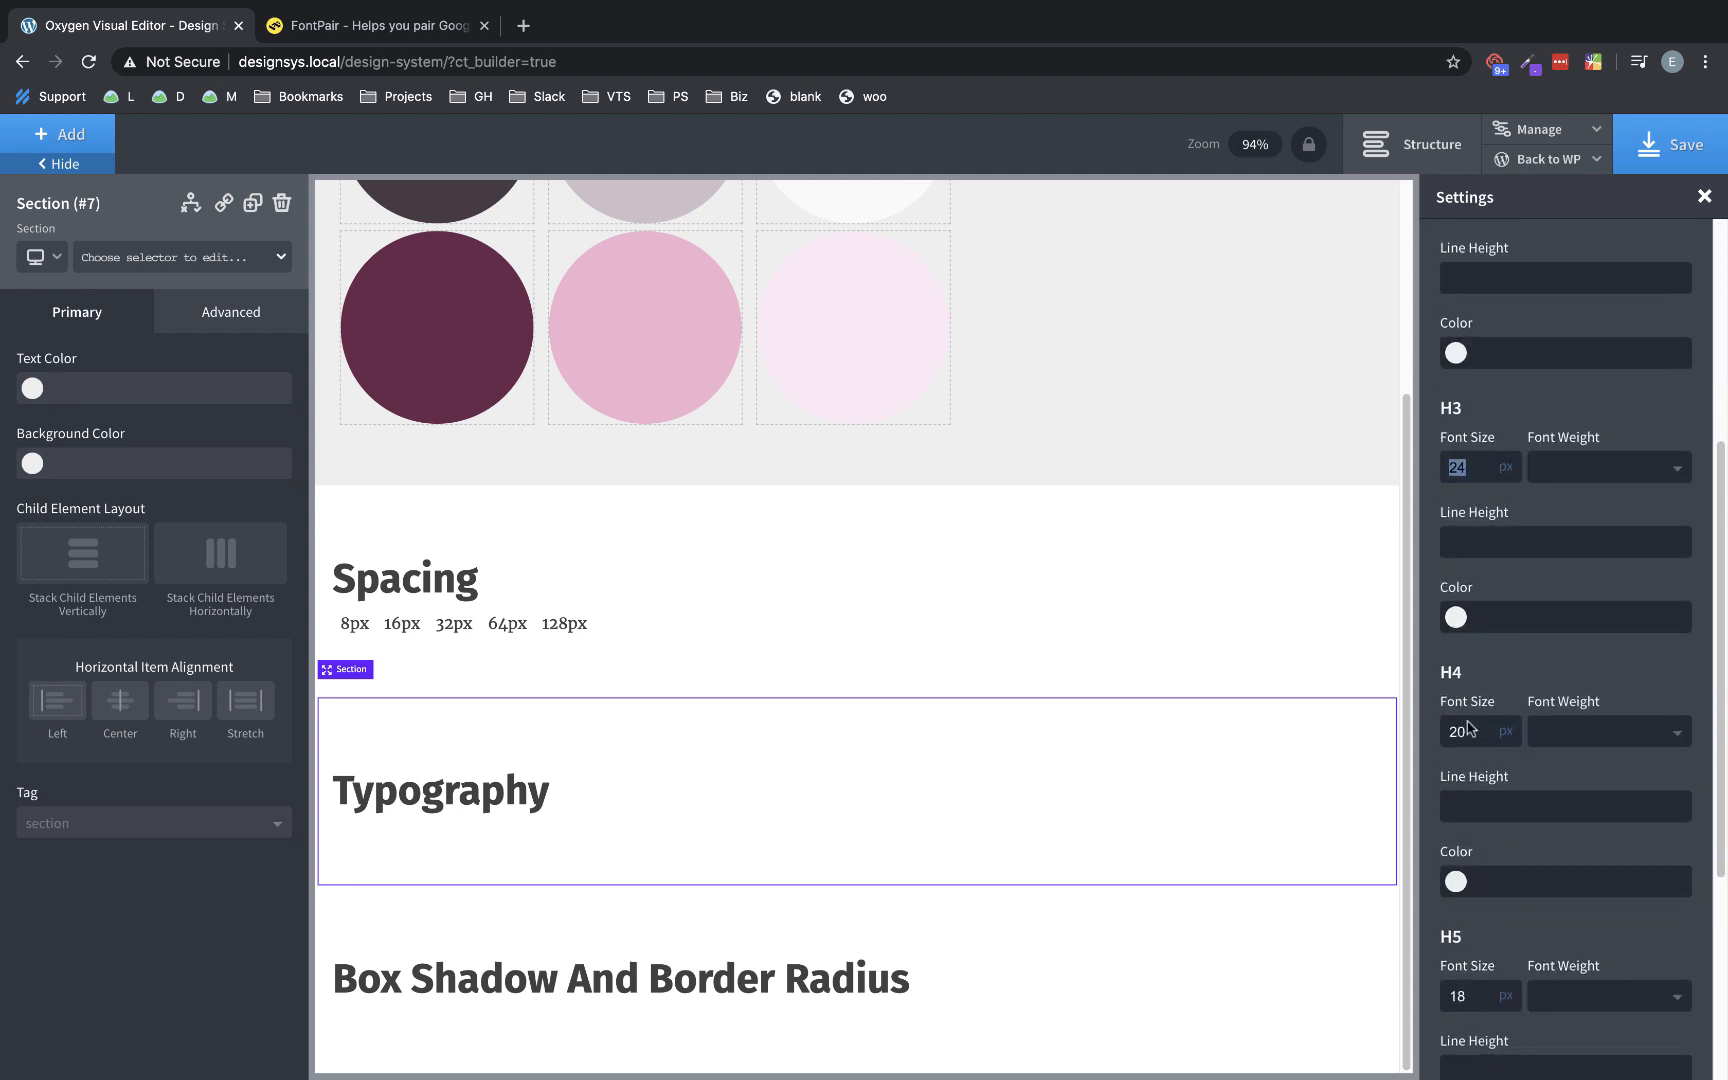
{"action": "scroll", "coordinate": [1553, 757], "scroll_direction": "up", "scroll_amount": 5}
{"action": "scroll", "coordinate": [1553, 757], "scroll_direction": "up", "scroll_amount": 1}
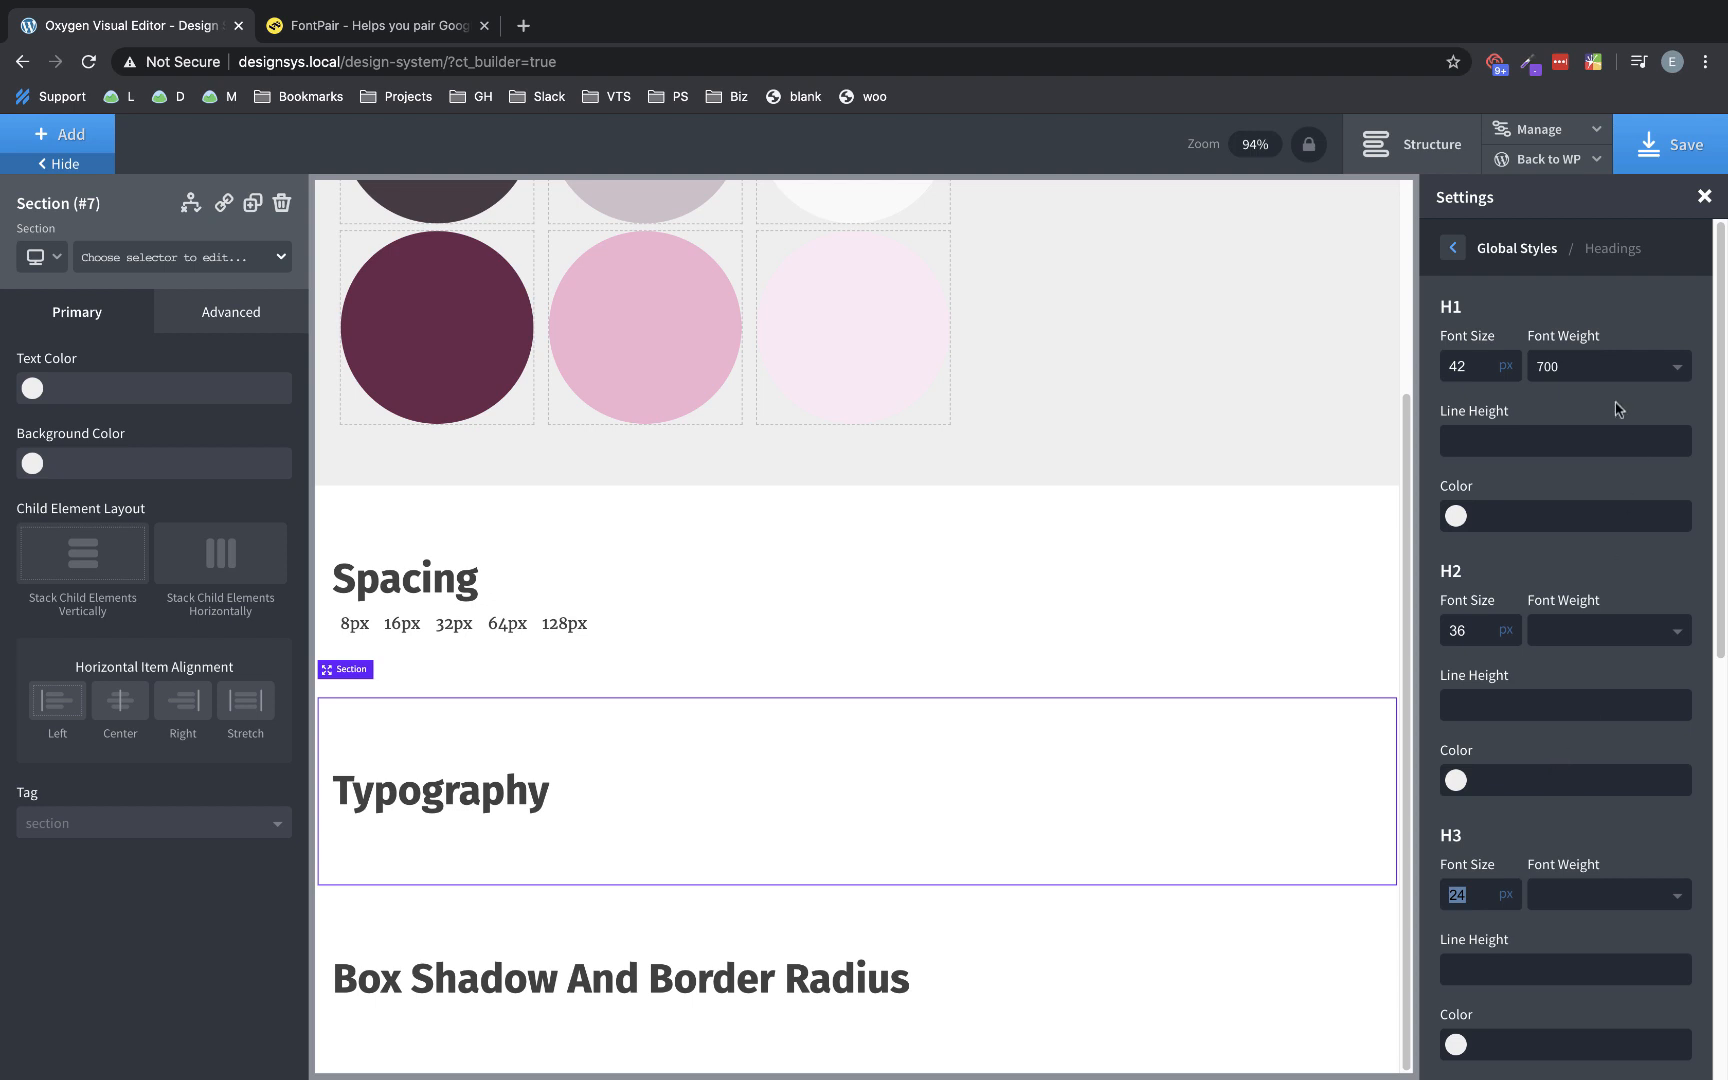
{"action": "scroll", "coordinate": [1500, 808], "scroll_direction": "down", "scroll_amount": 1}
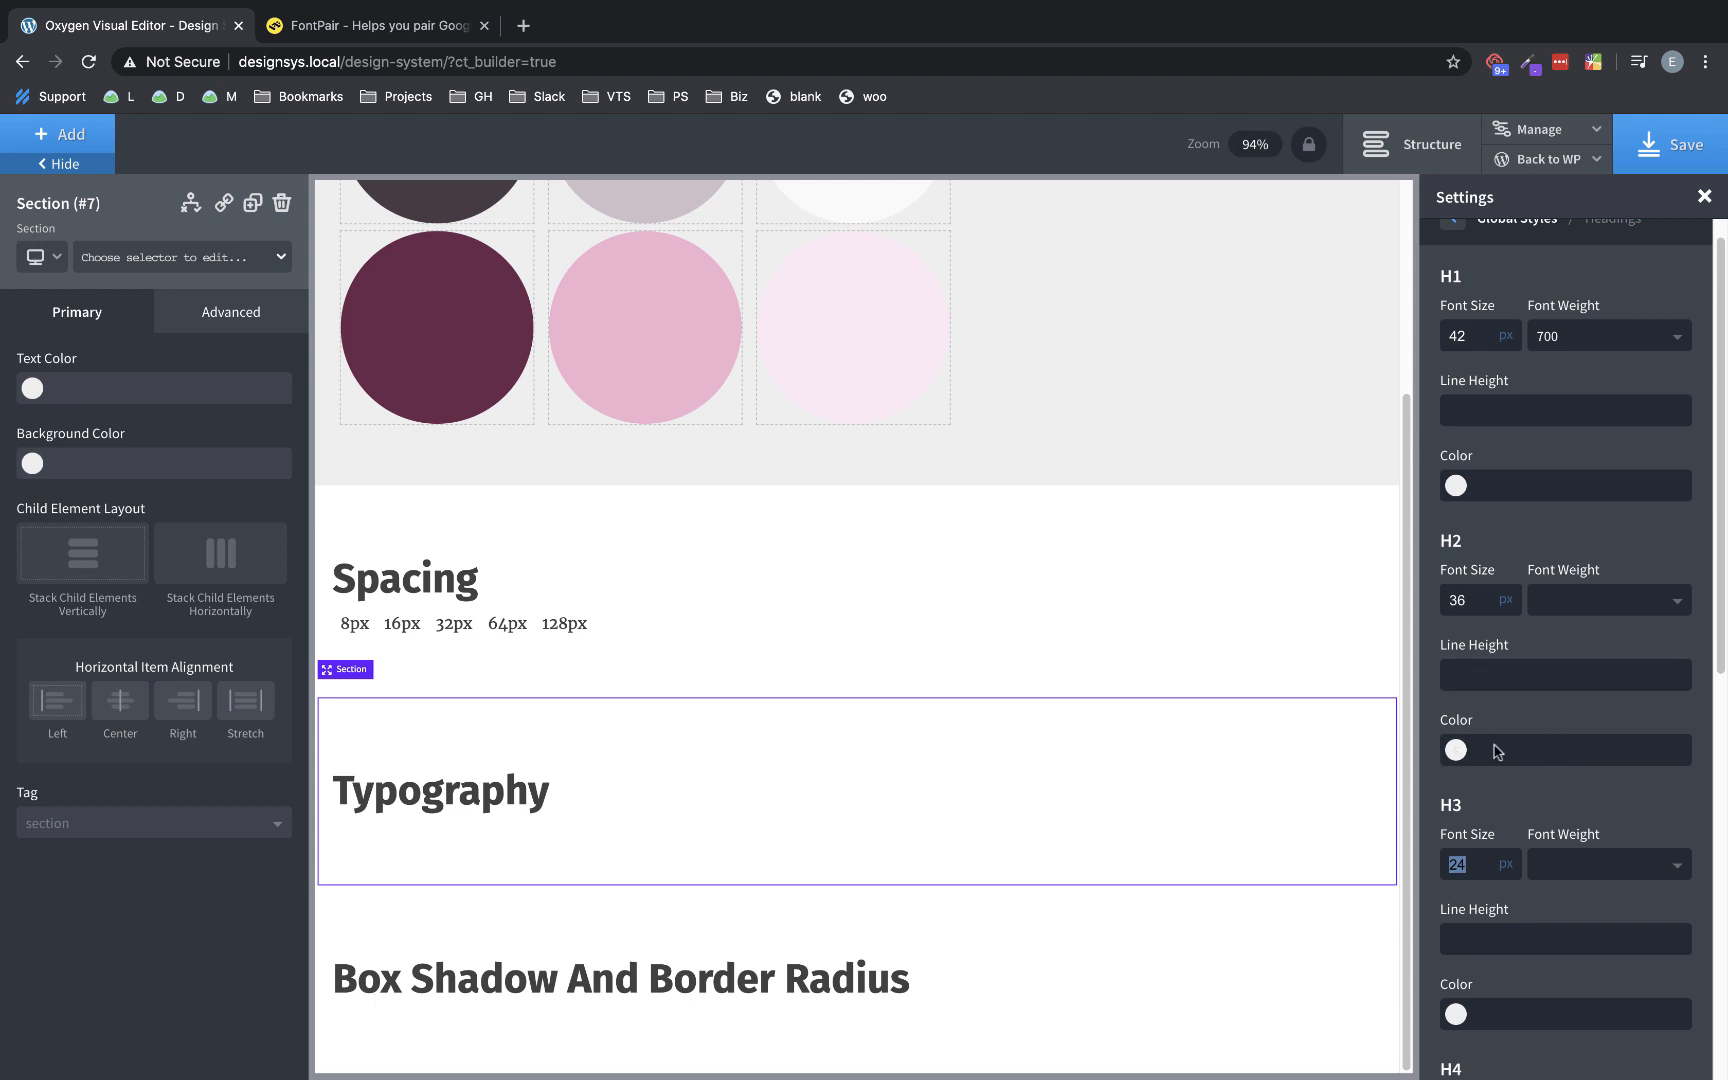
{"action": "scroll", "coordinate": [1569, 783], "scroll_direction": "down", "scroll_amount": 1}
{"action": "scroll", "coordinate": [1569, 780], "scroll_direction": "up", "scroll_amount": 1}
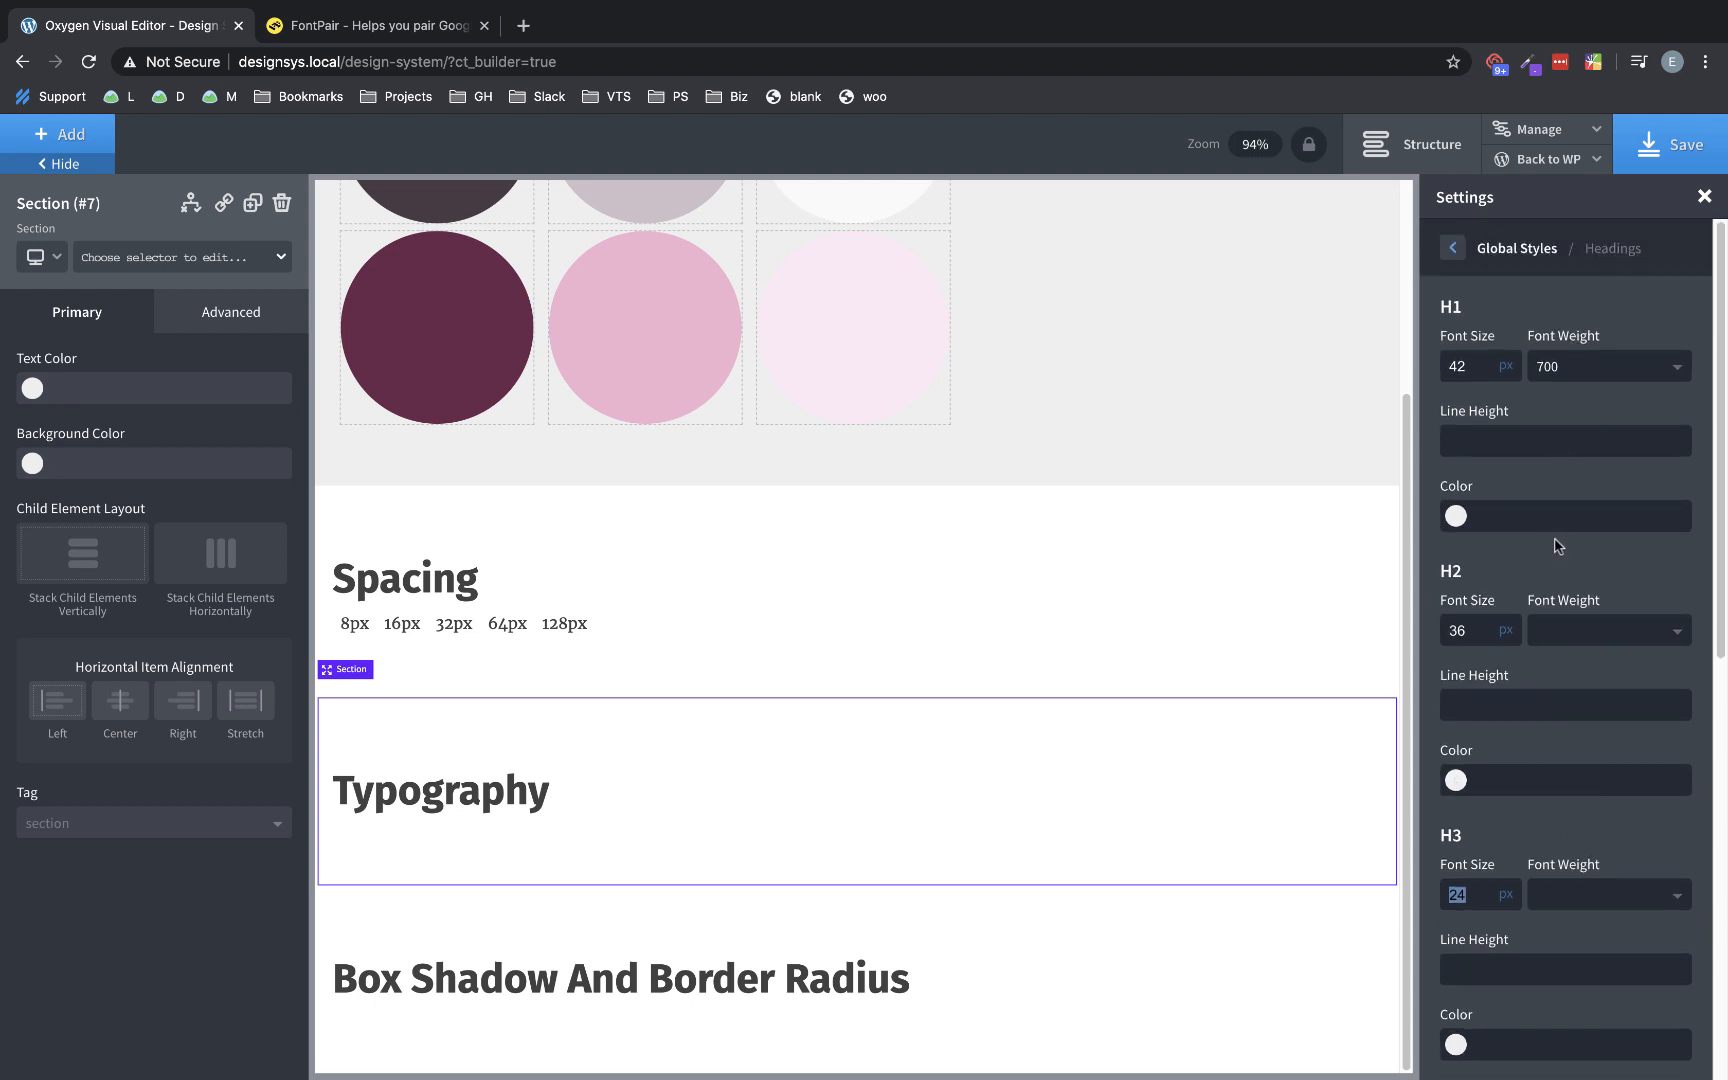
- Set the global H1 color to the DarkPink global color after trying DarkGray
{"action": "left_click", "coordinate": [1456, 515]}
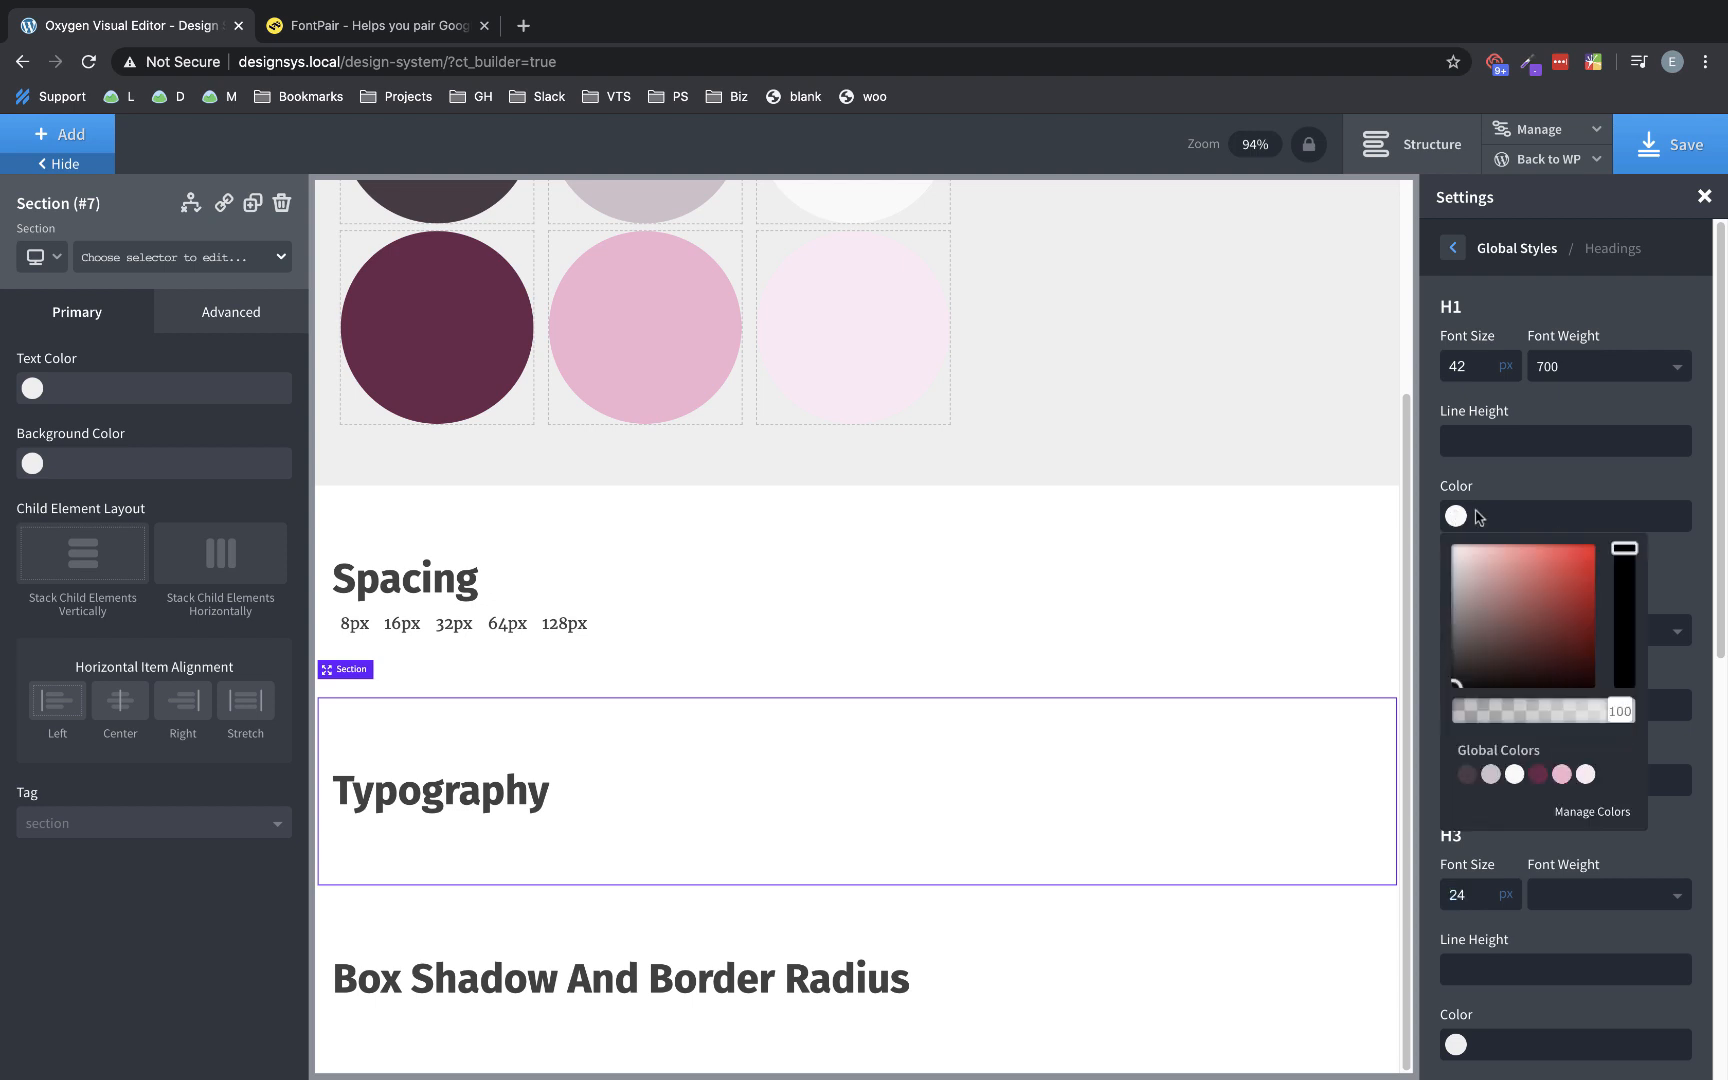
{"action": "left_click", "coordinate": [1467, 775]}
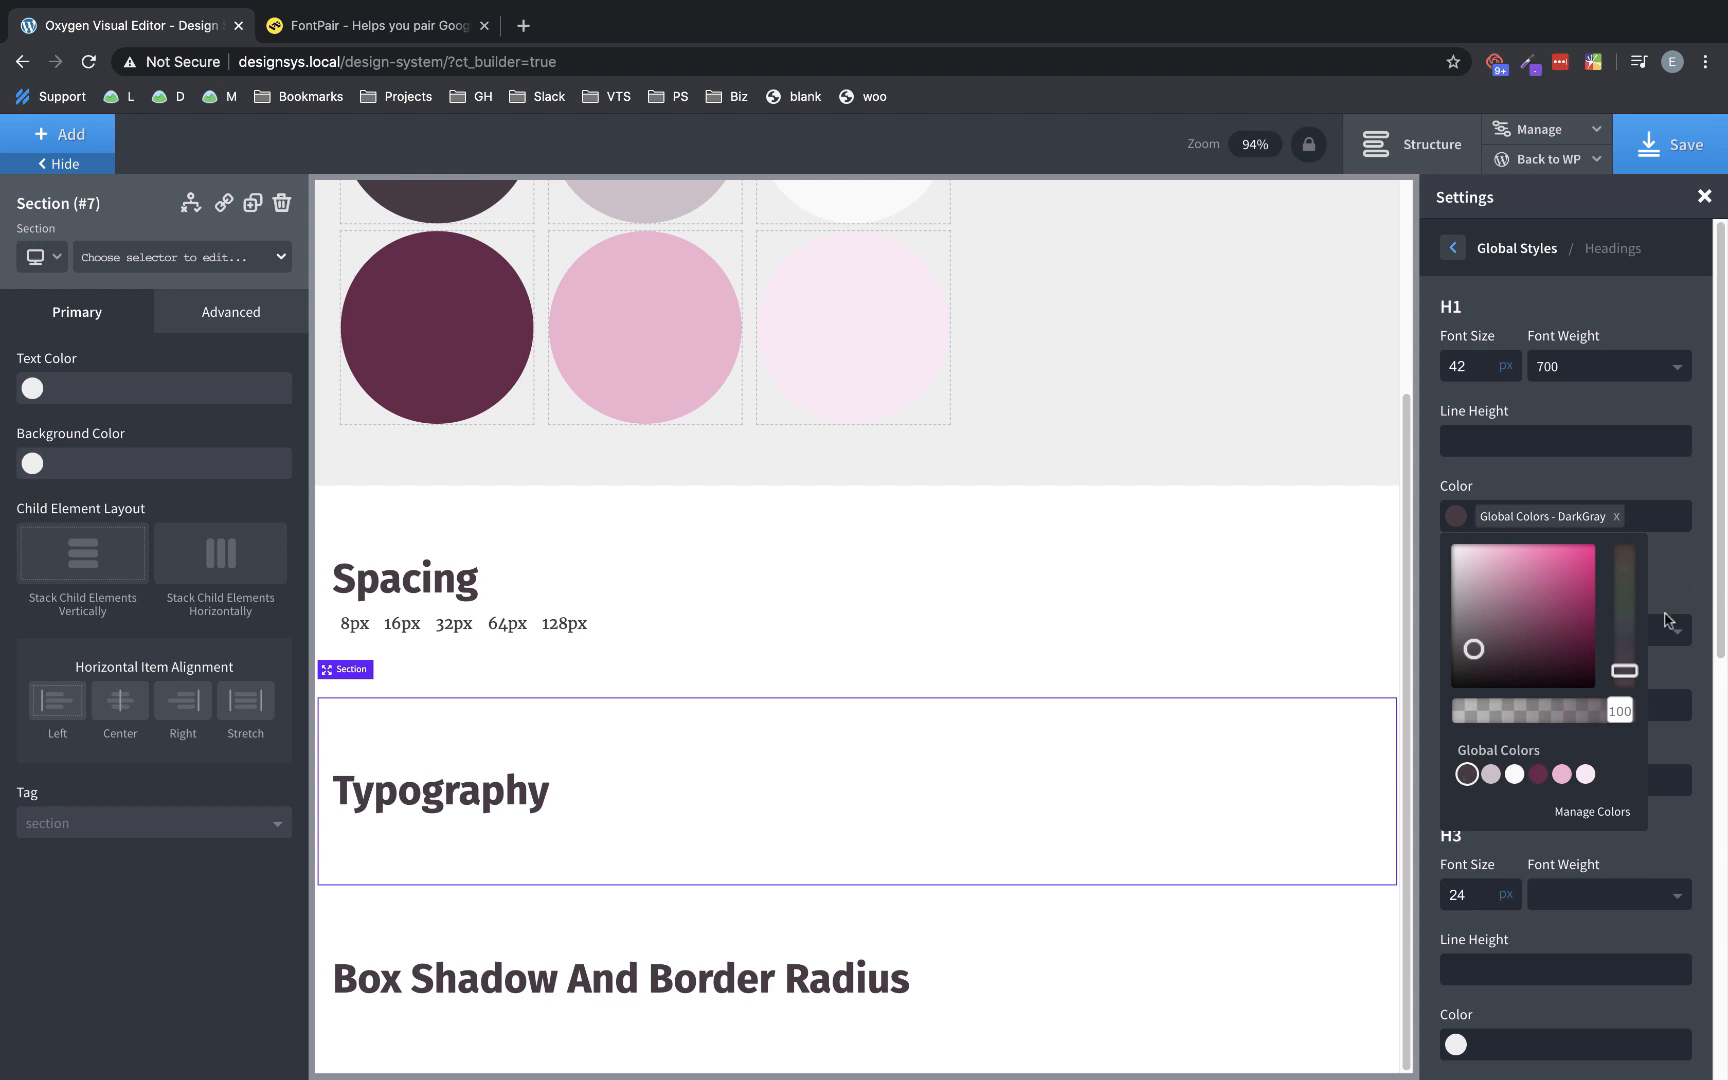
{"action": "left_click", "coordinate": [1538, 774]}
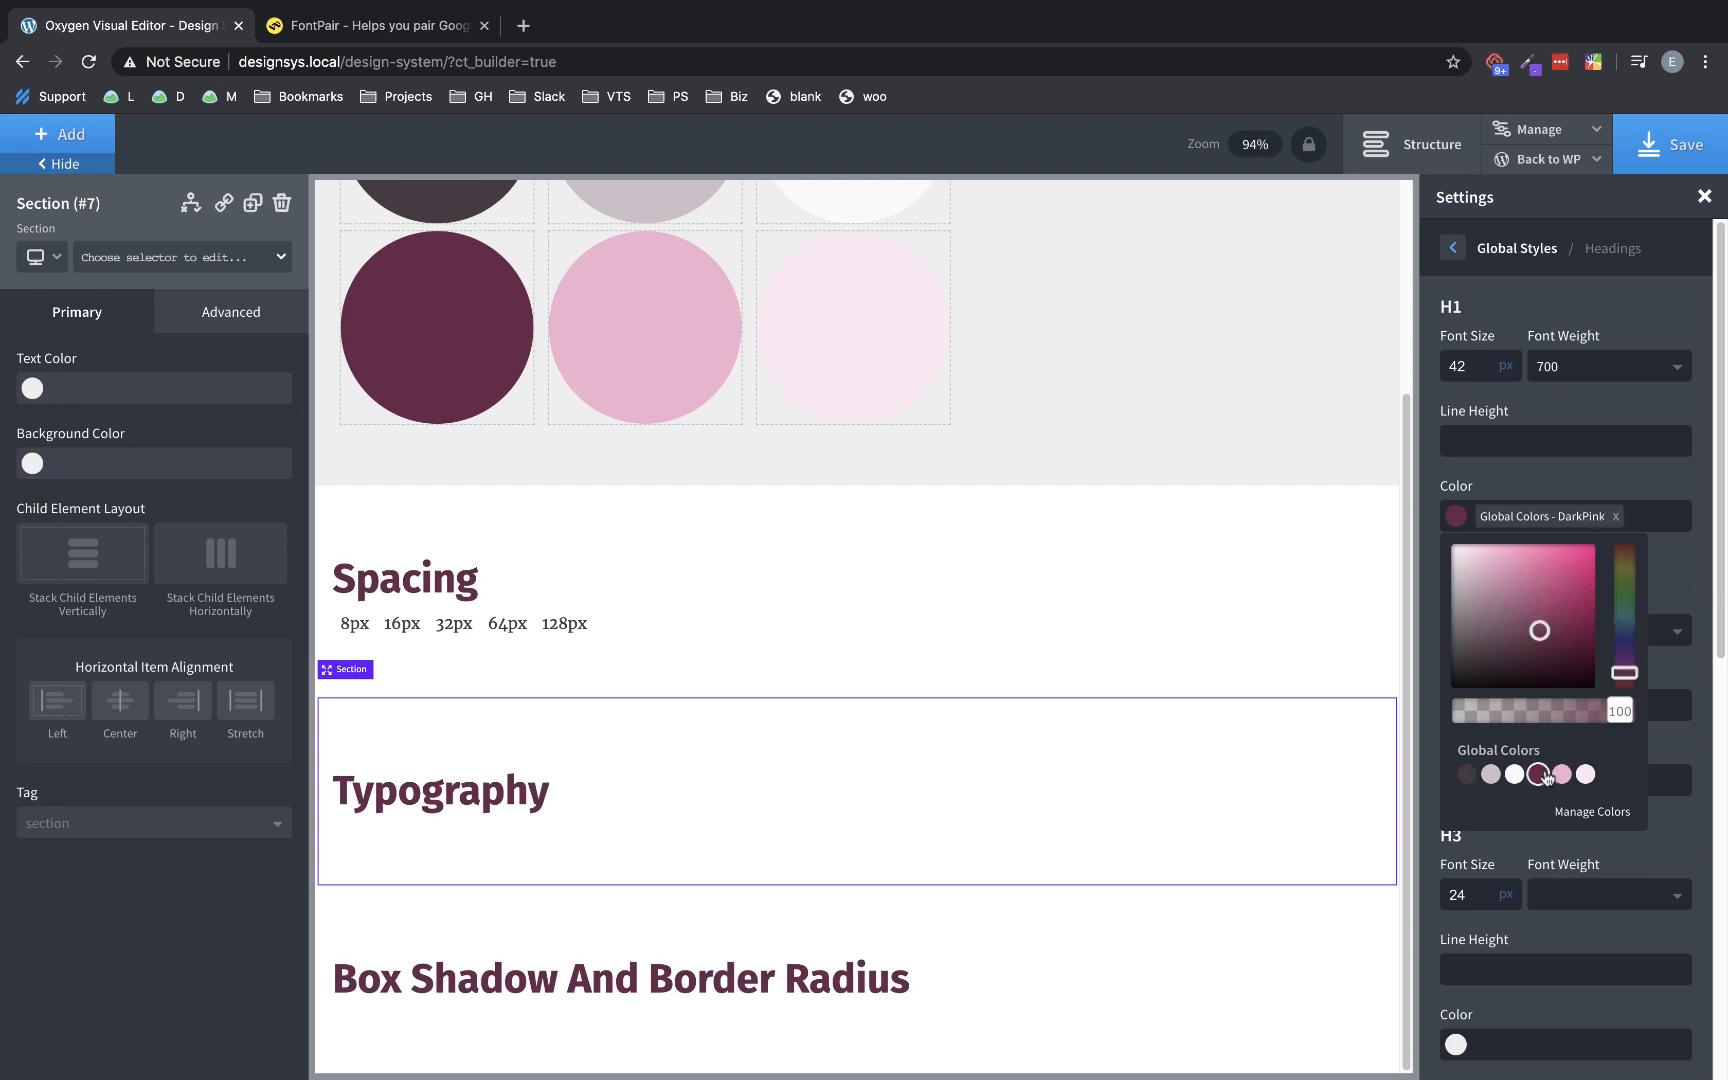
{"action": "left_click", "coordinate": [1683, 567]}
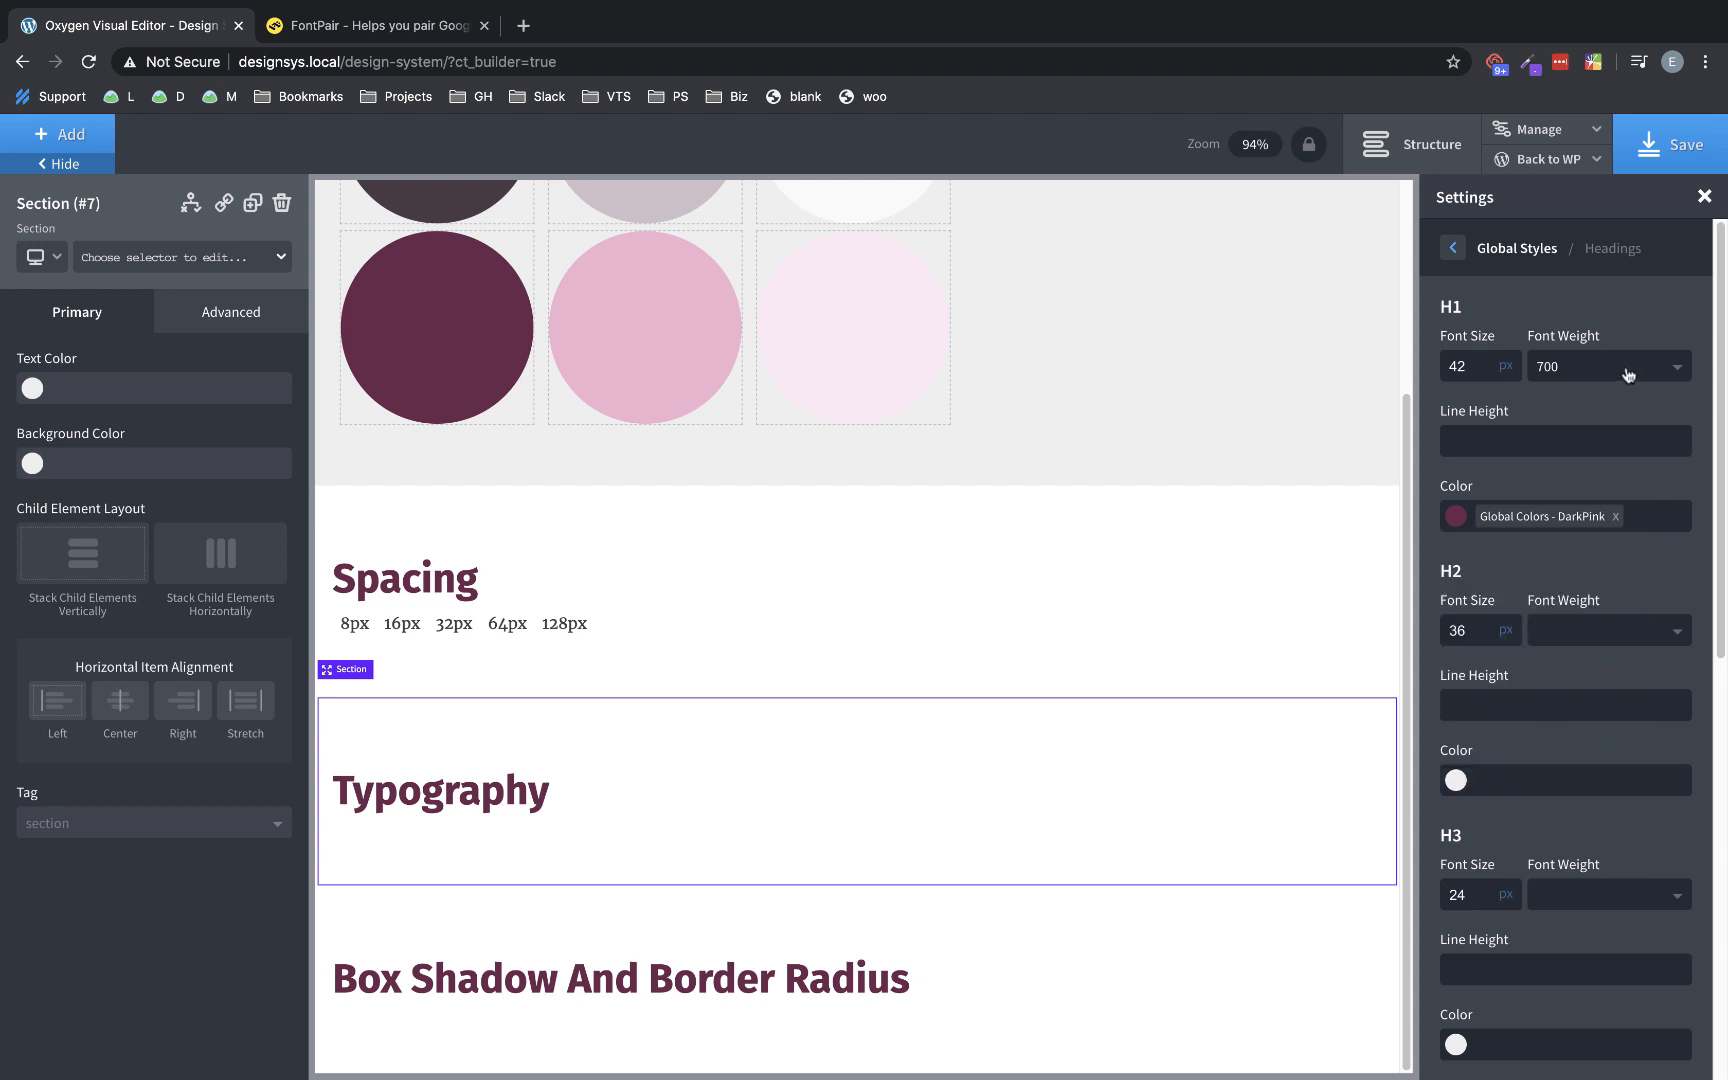
- Try global H1 font weights 100 and 300, settle on 600, and set the line height to 1.2
{"action": "left_click", "coordinate": [1628, 375]}
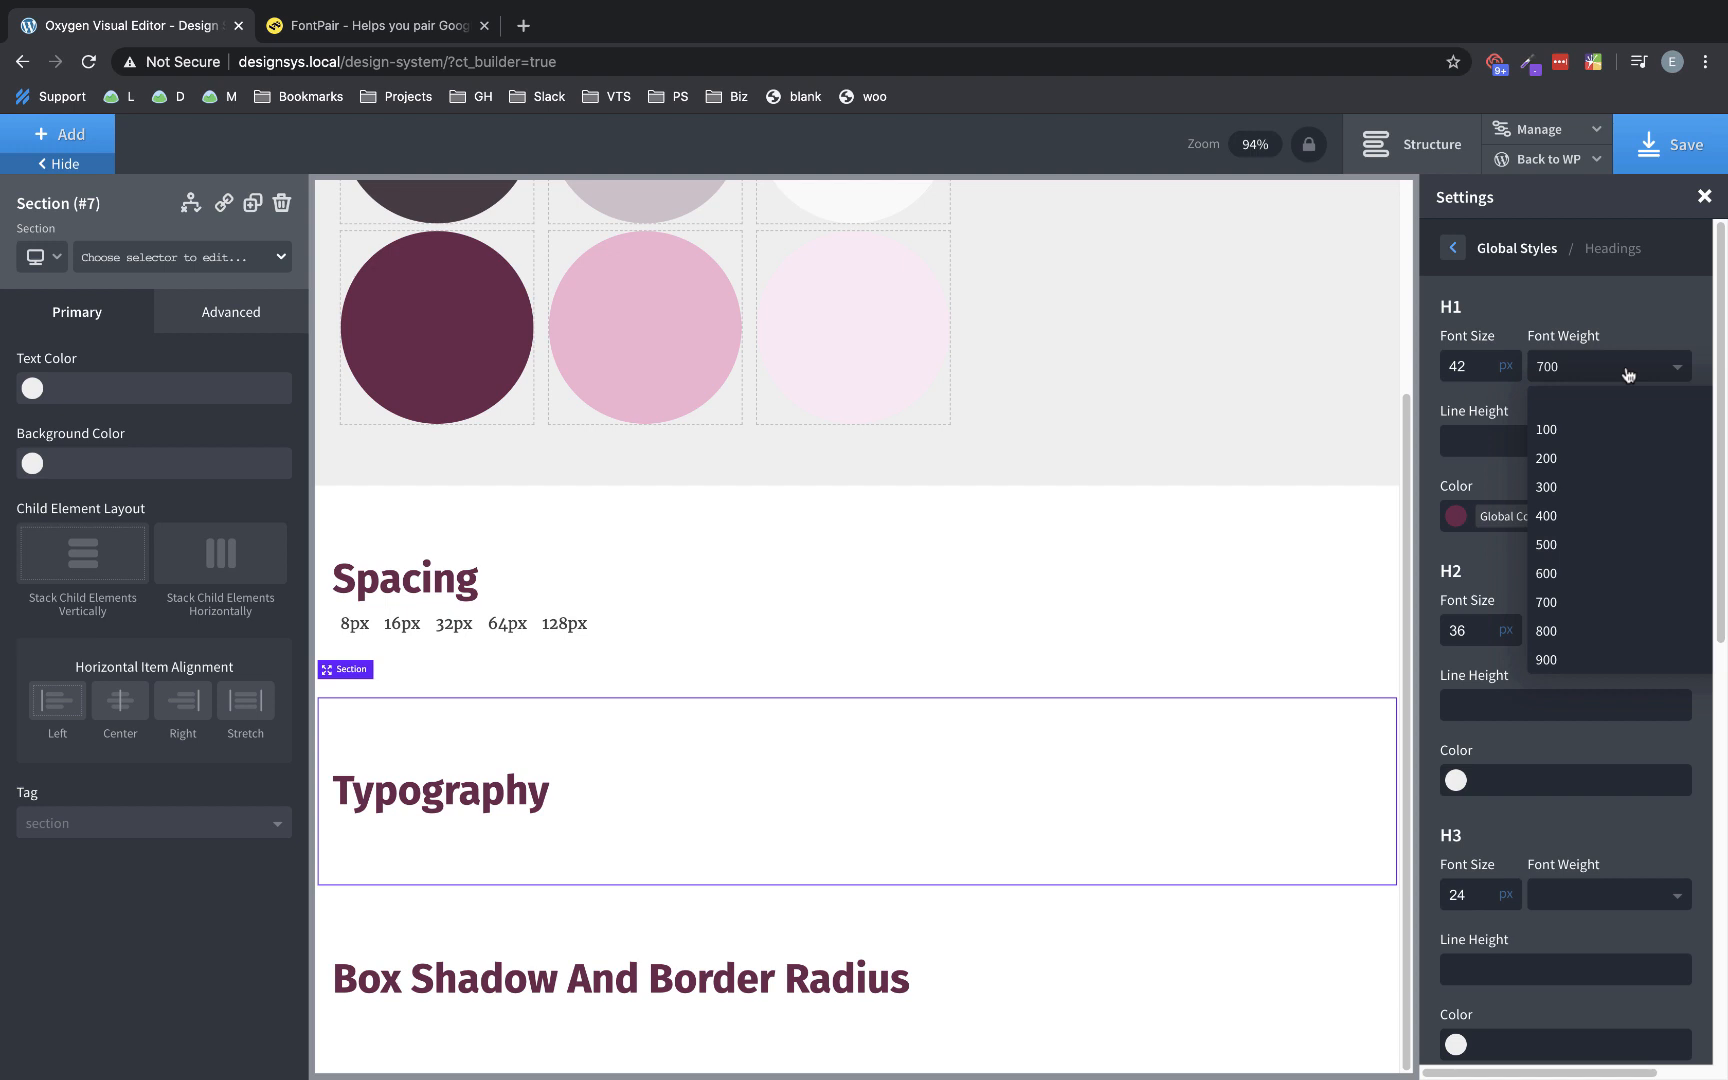
{"action": "left_click", "coordinate": [1566, 570]}
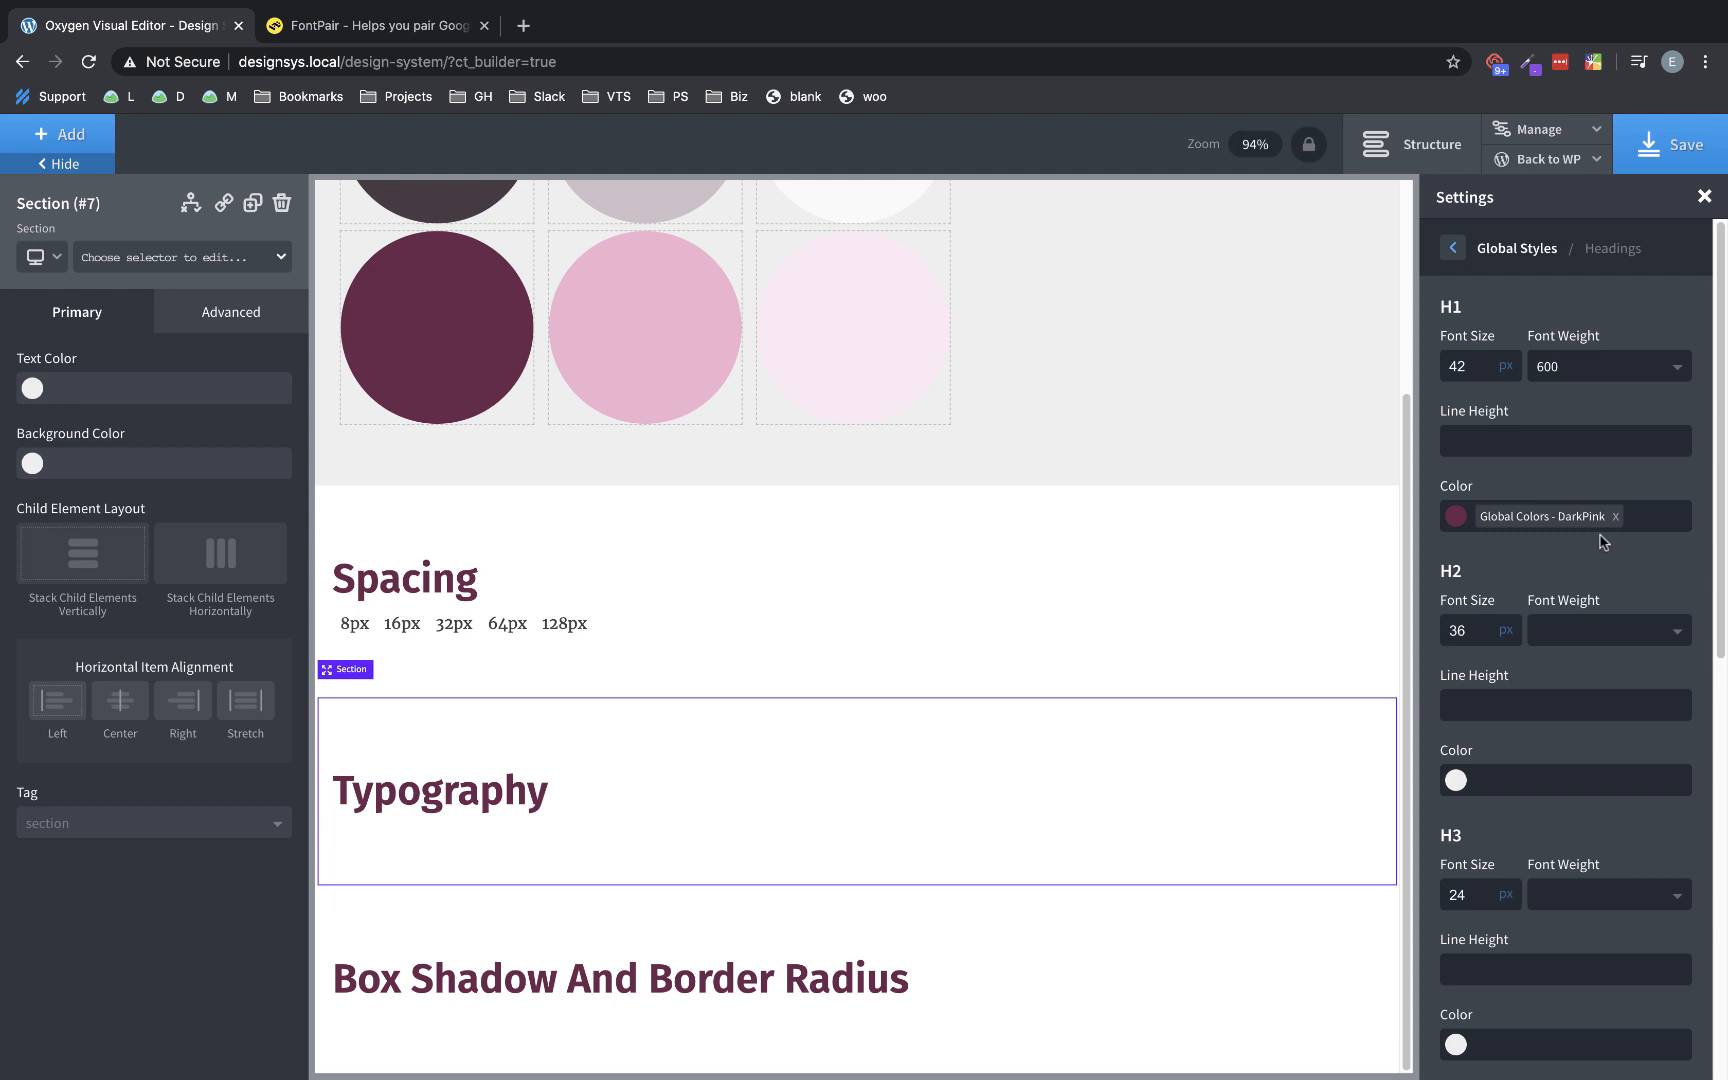
{"action": "left_click", "coordinate": [1593, 372]}
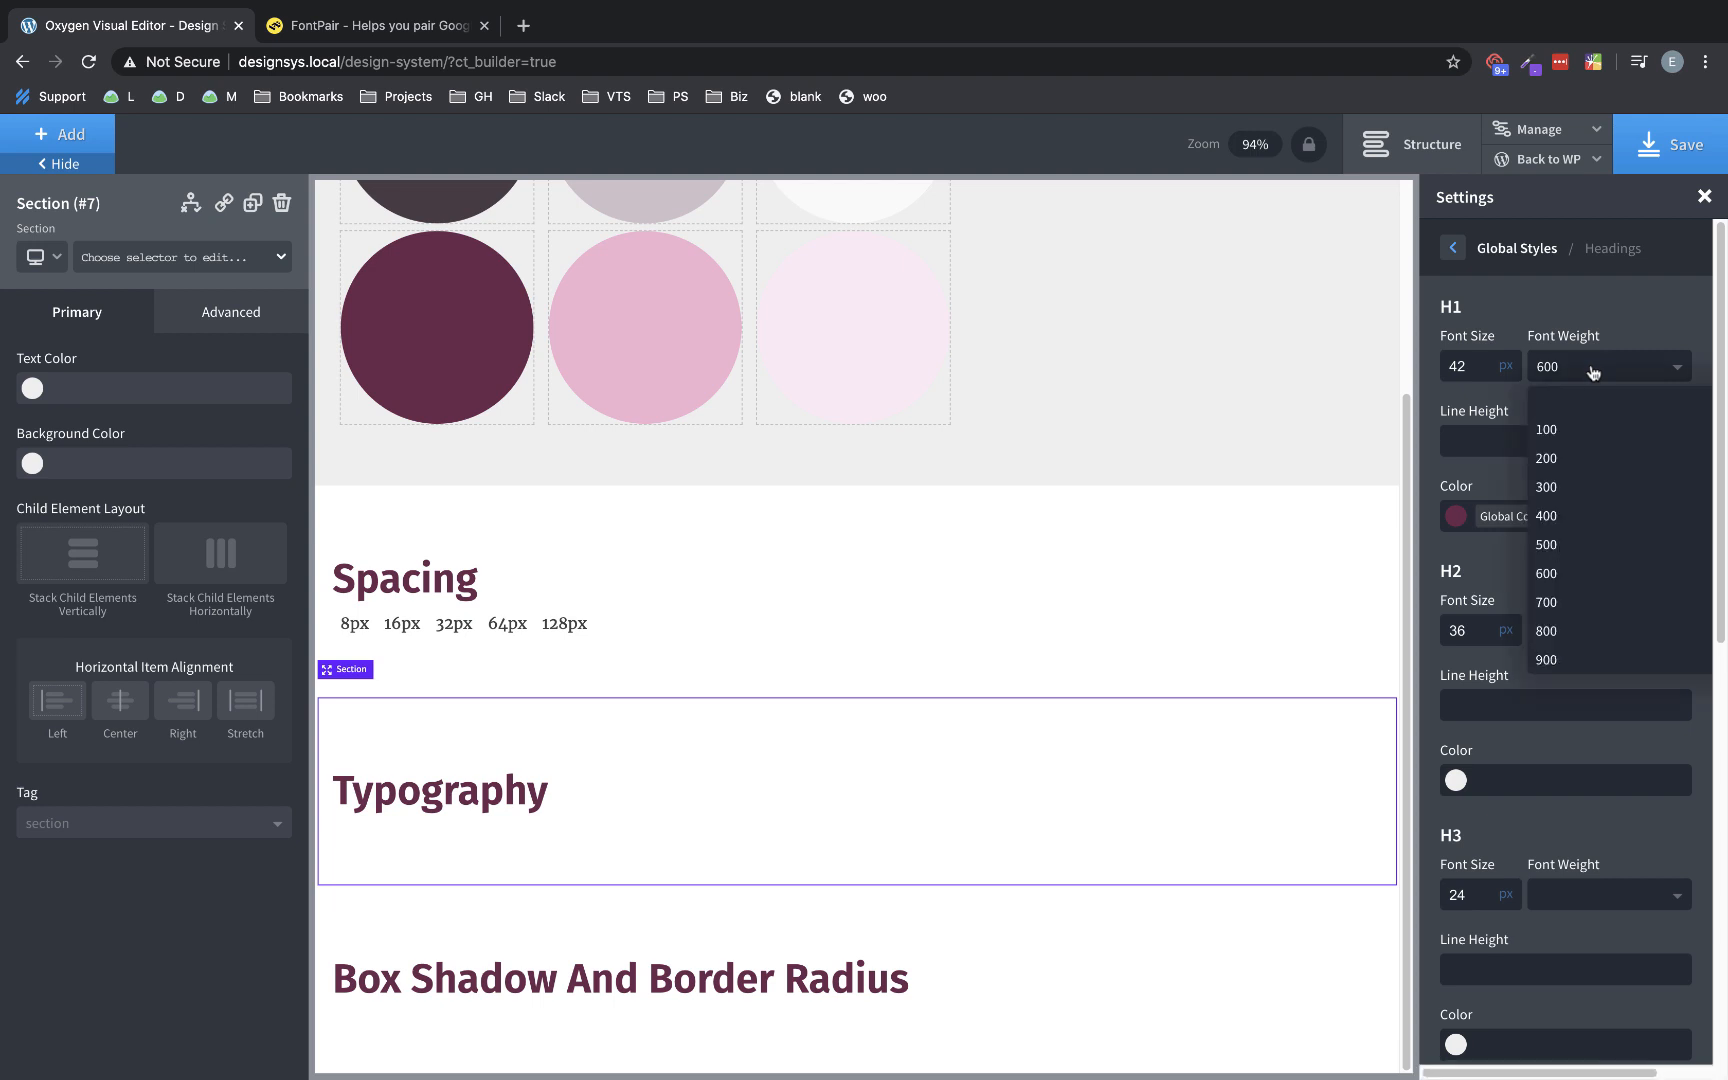
{"action": "left_click", "coordinate": [1587, 432]}
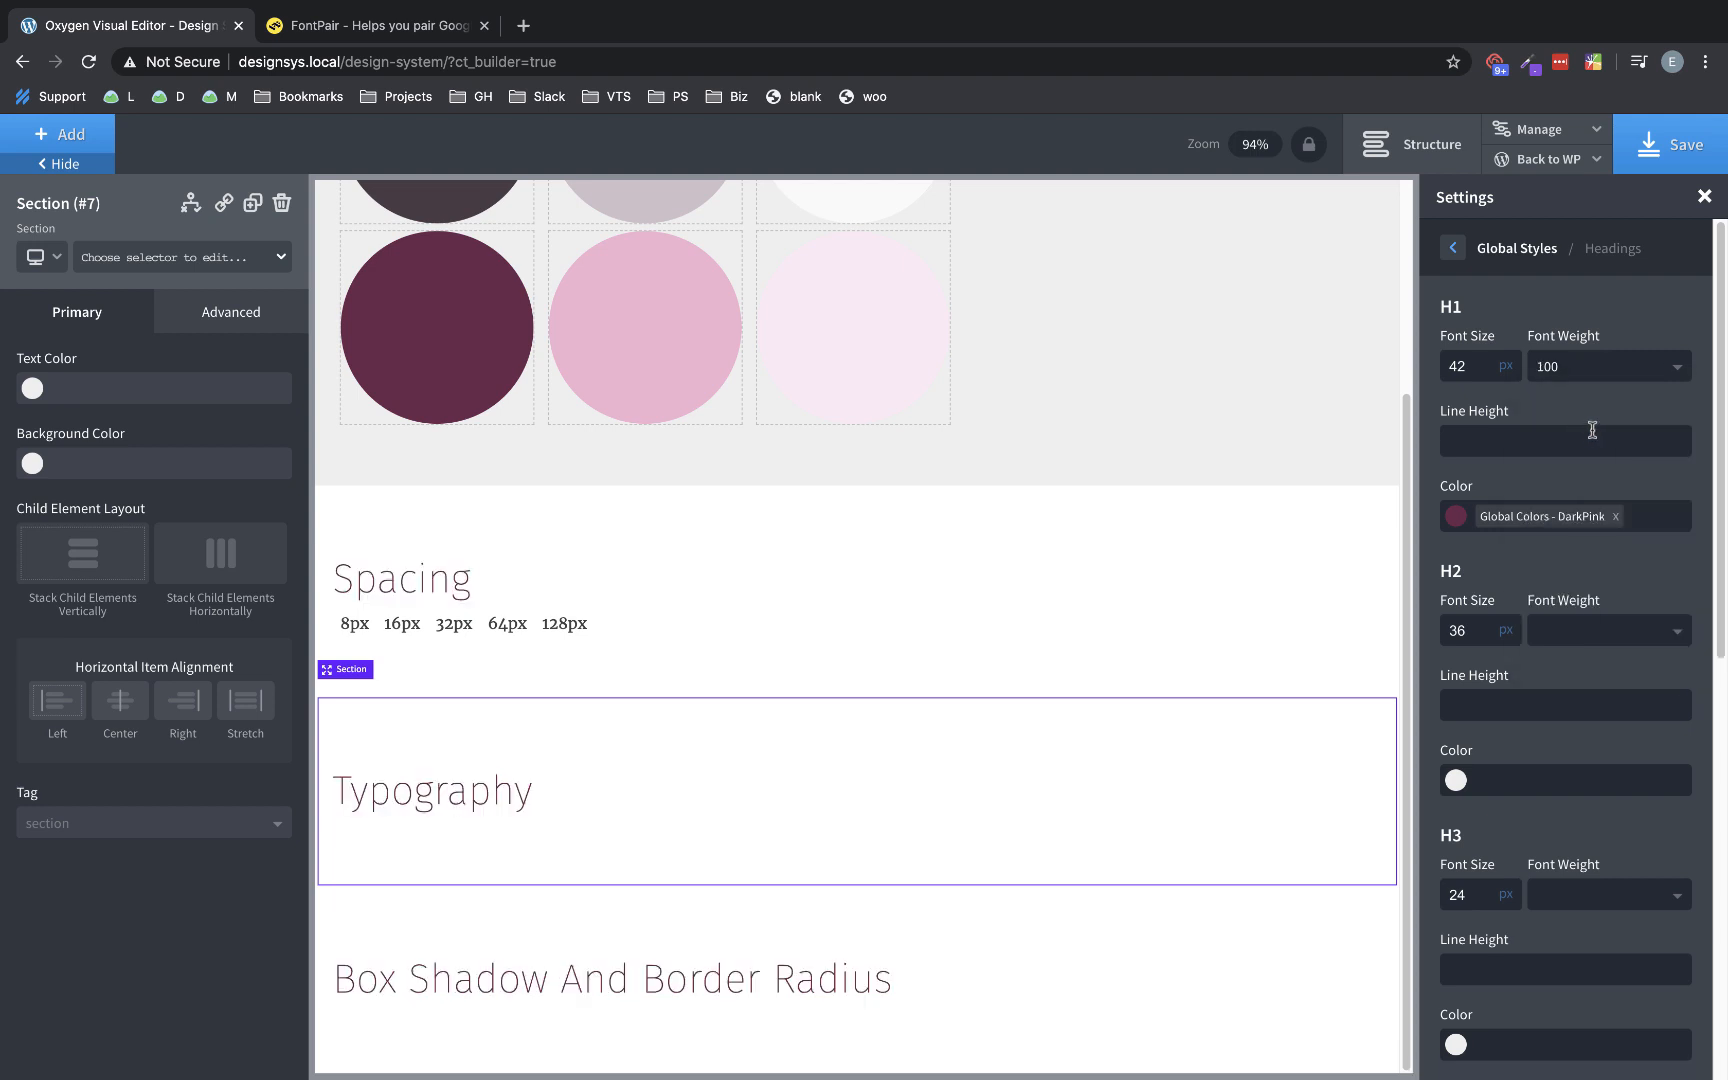
{"action": "left_click", "coordinate": [1590, 372]}
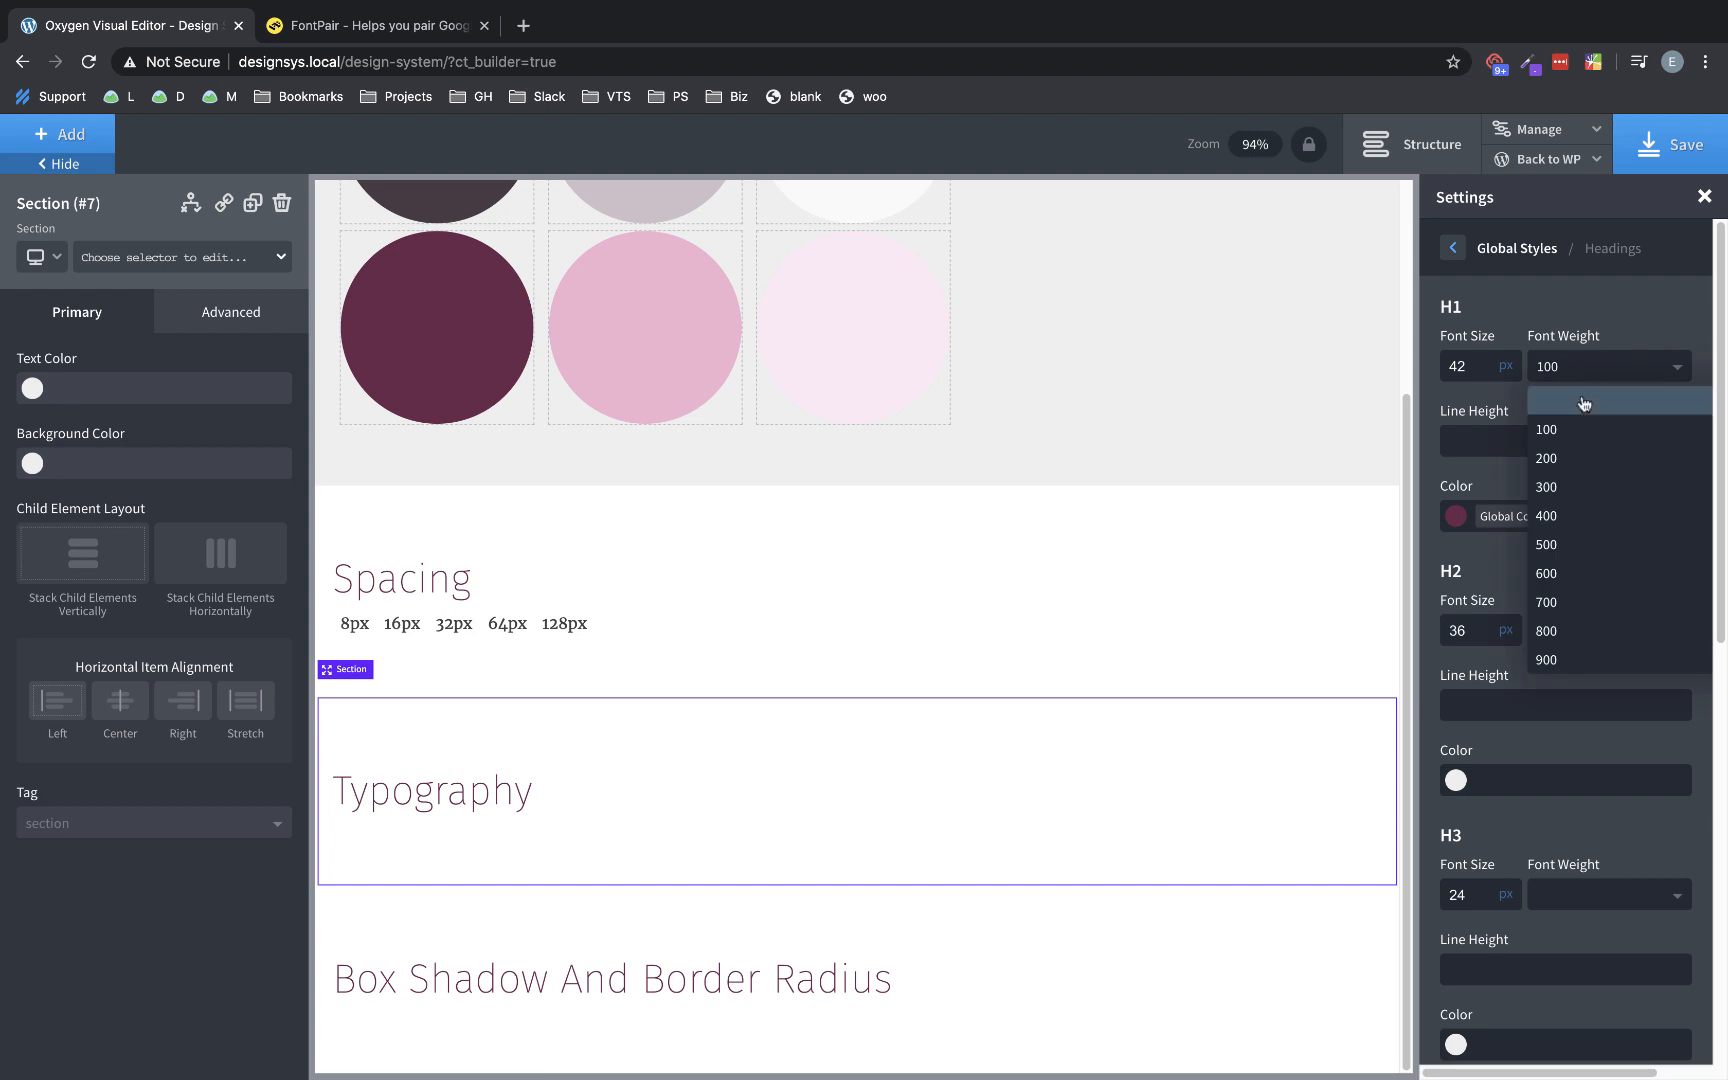
{"action": "left_click", "coordinate": [1566, 487]}
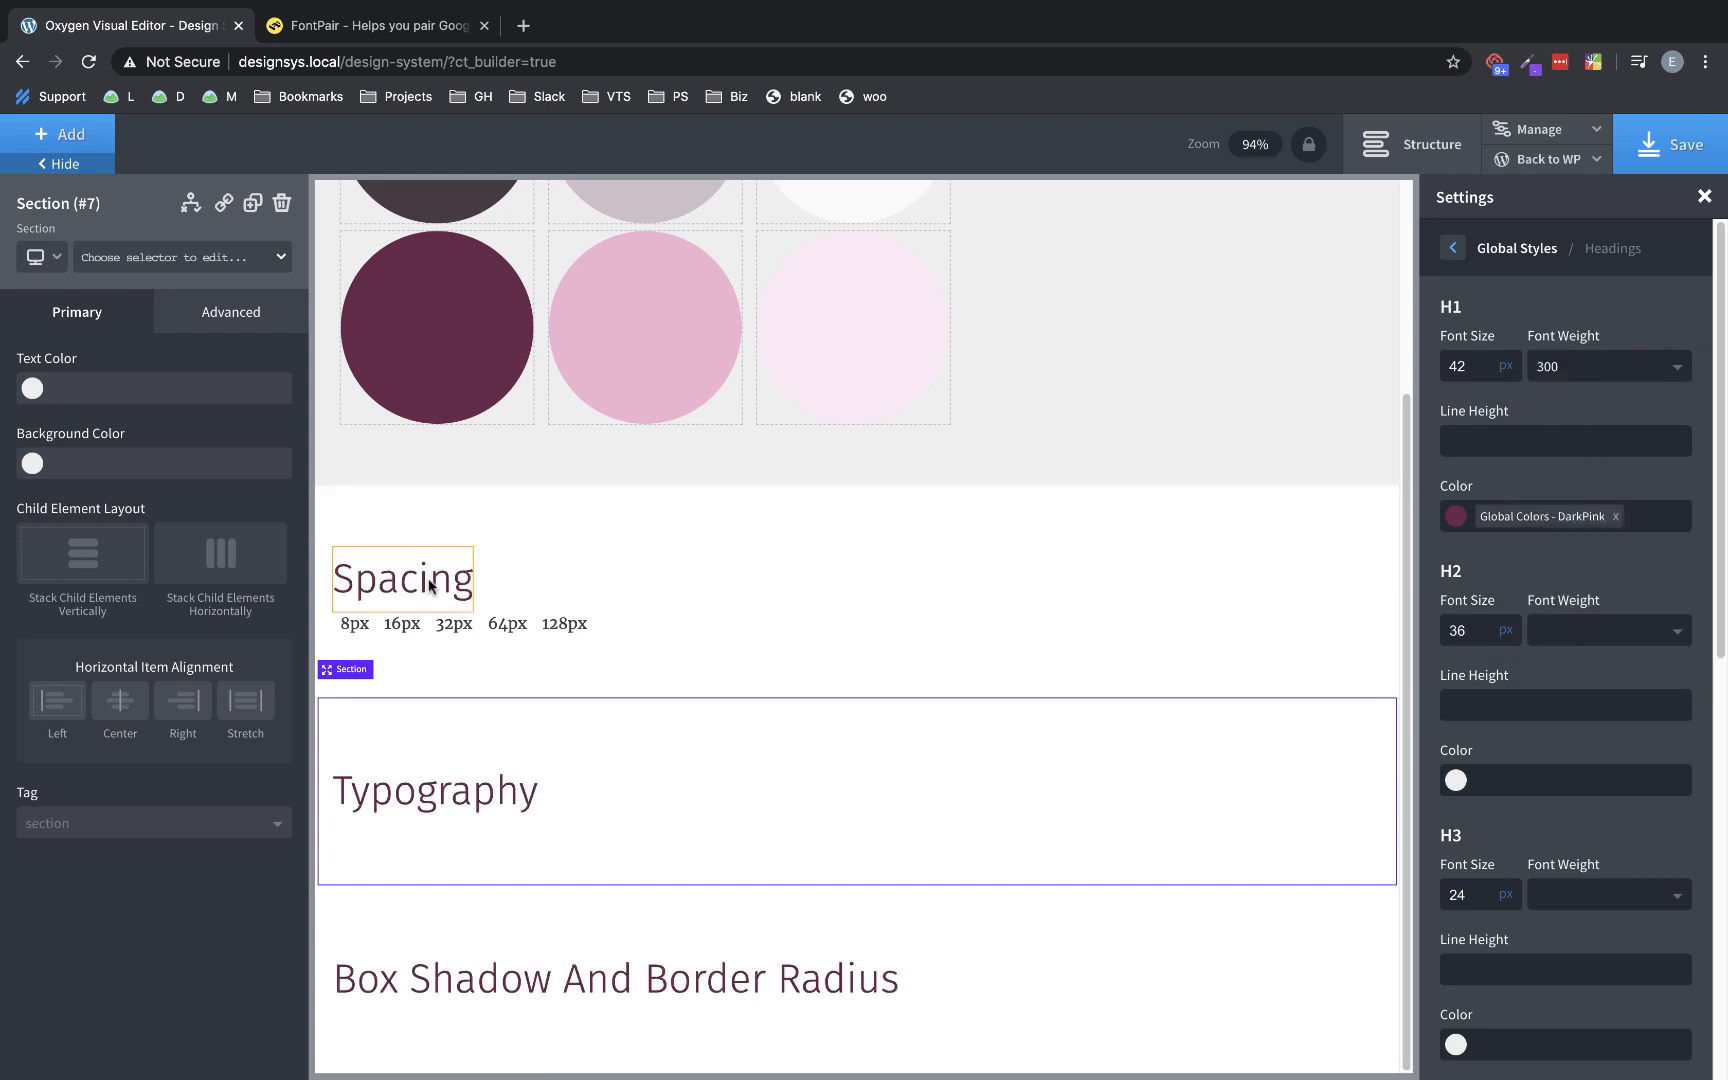
{"action": "left_click", "coordinate": [1588, 372]}
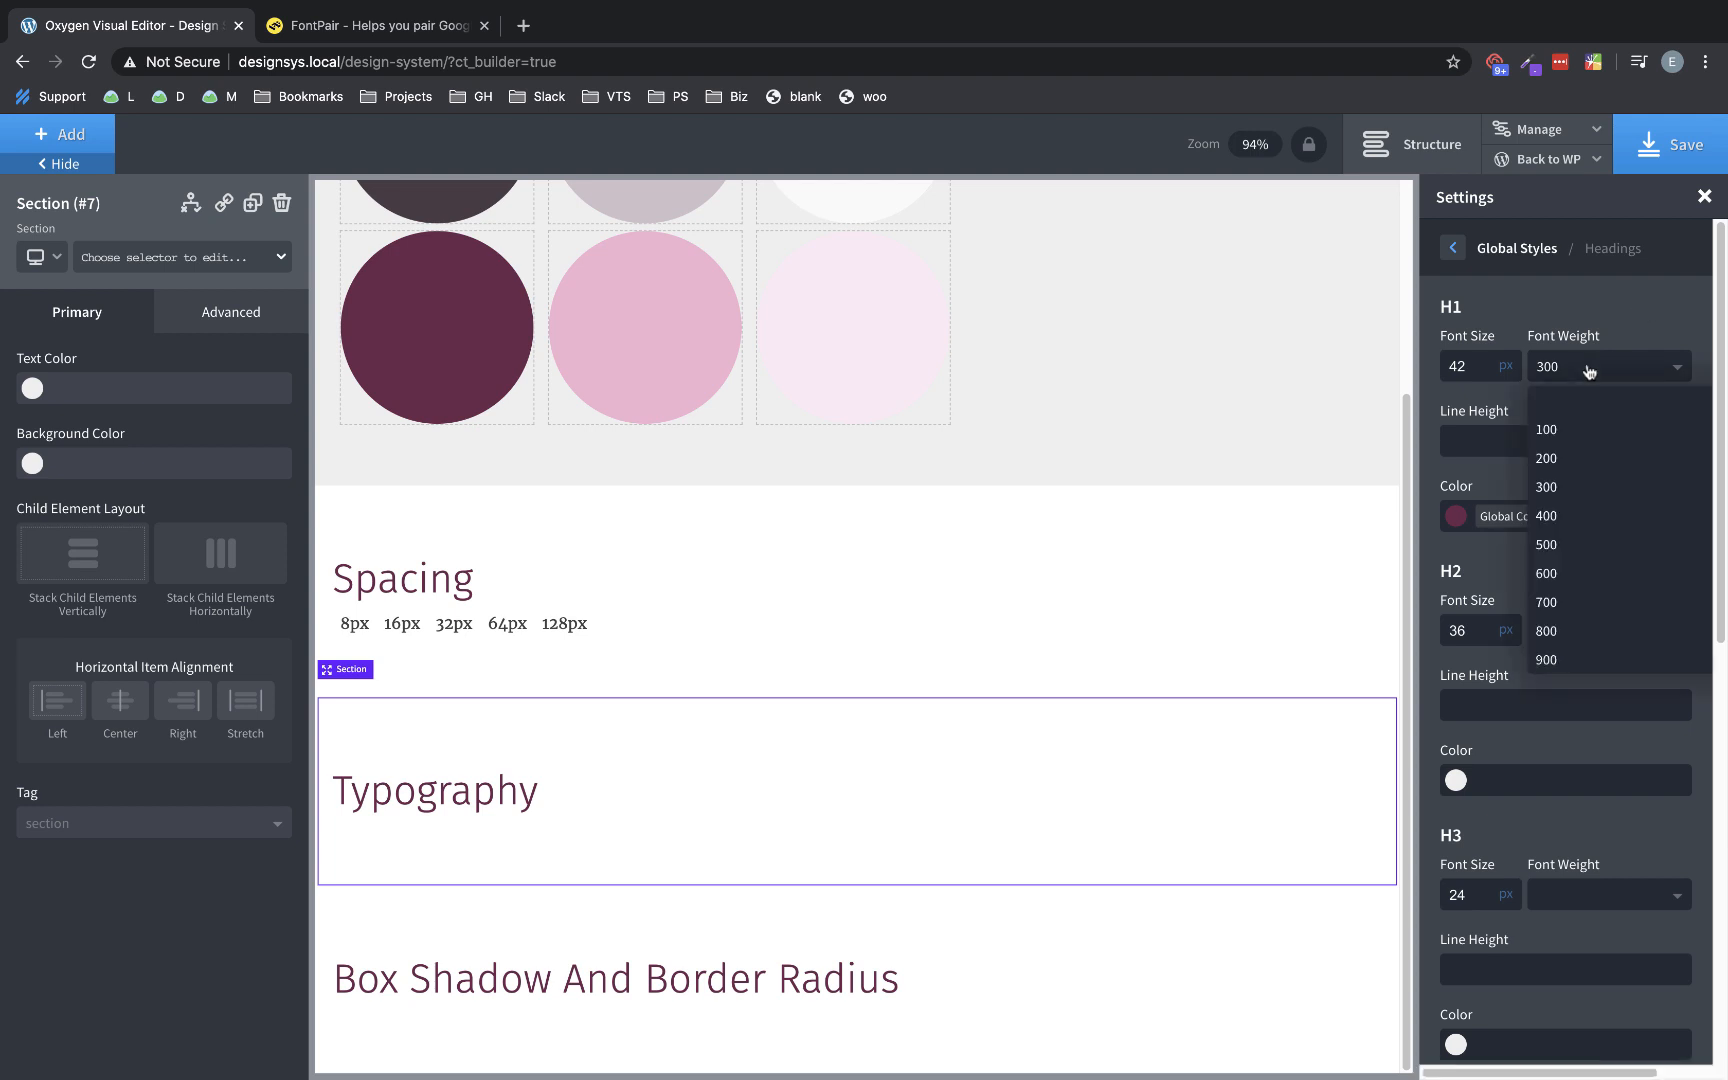
{"action": "left_click", "coordinate": [1578, 577]}
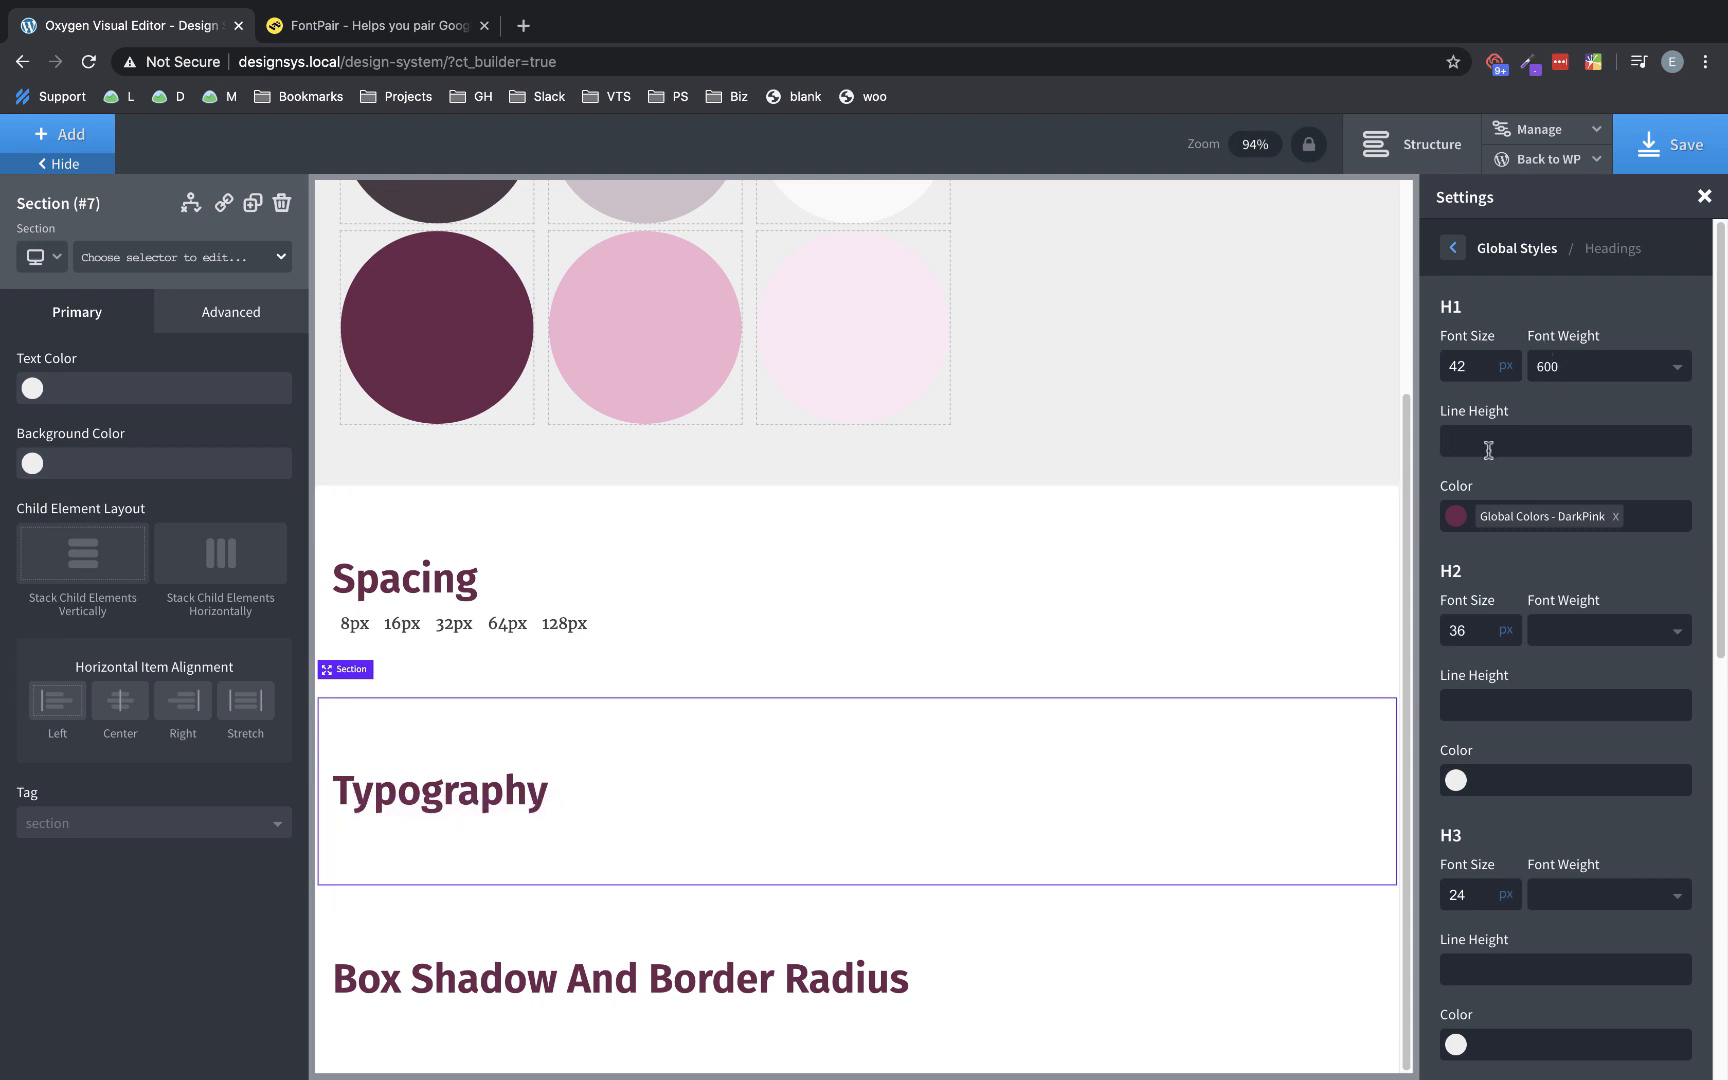
{"action": "type", "text": "1.2"}
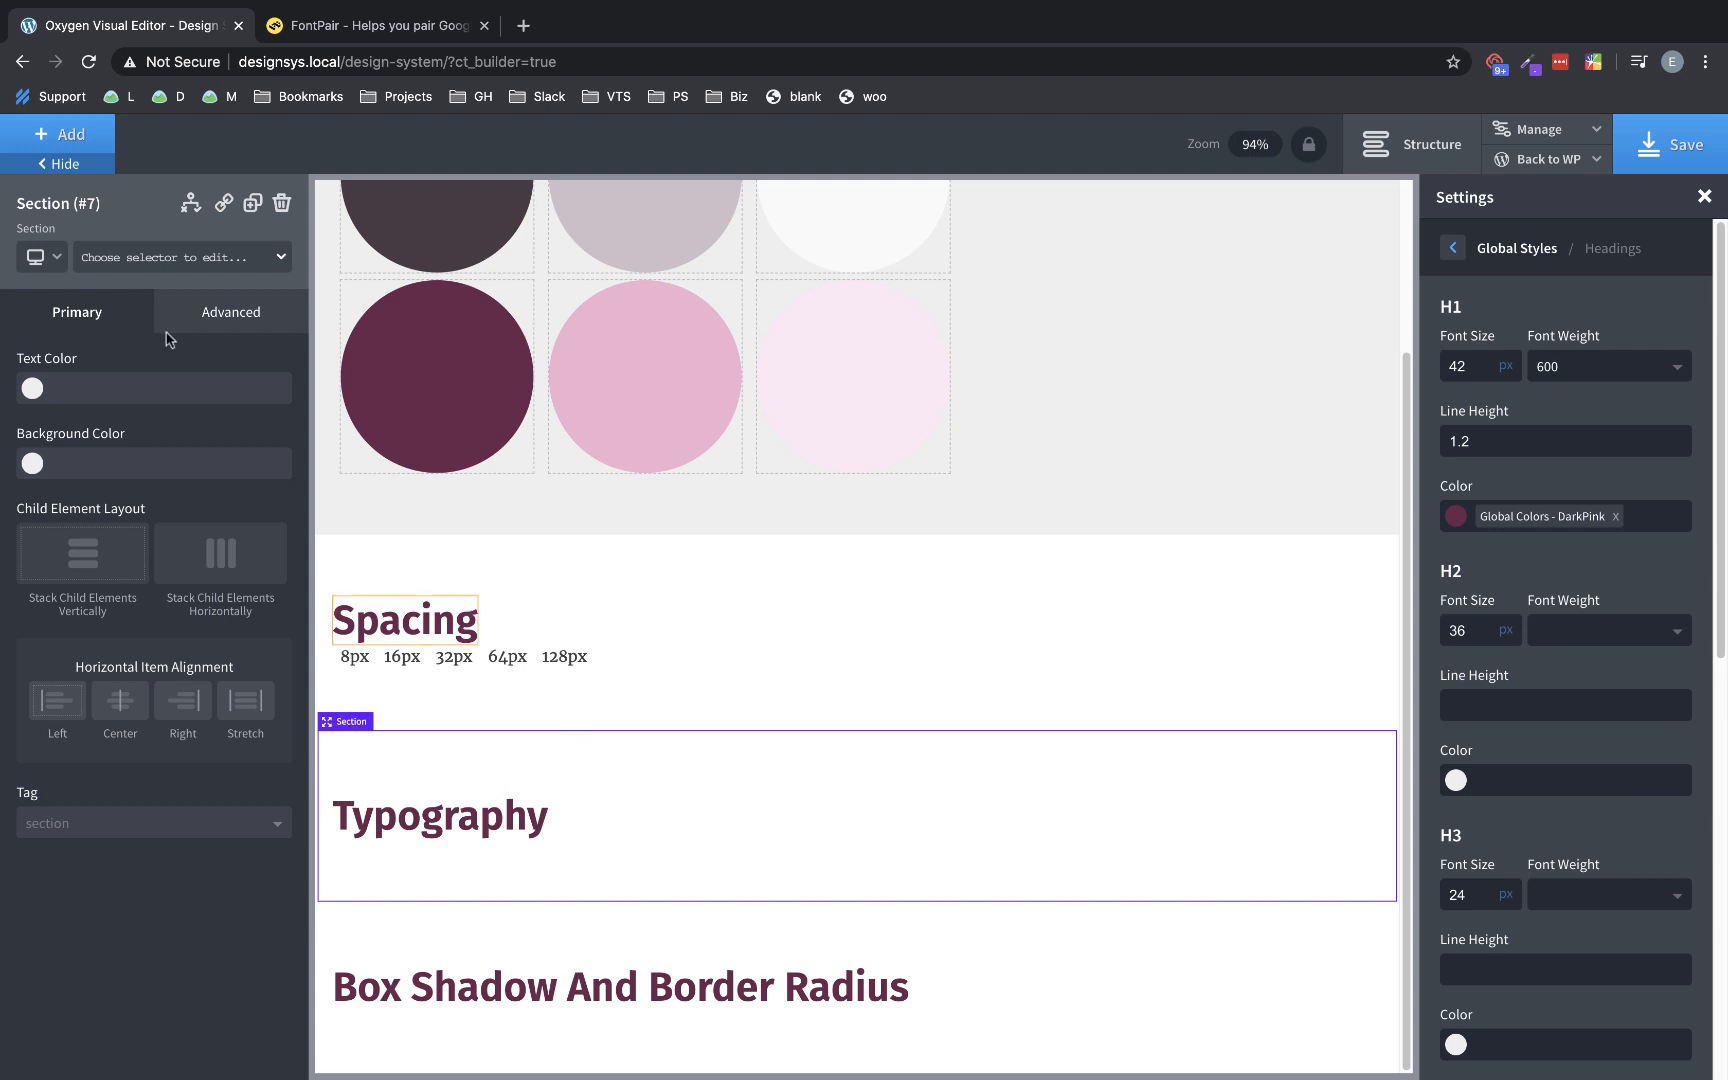
- Add a heading below the Typography title reading "H1 - 42px, weight 600"
{"action": "left_click", "coordinate": [85, 148]}
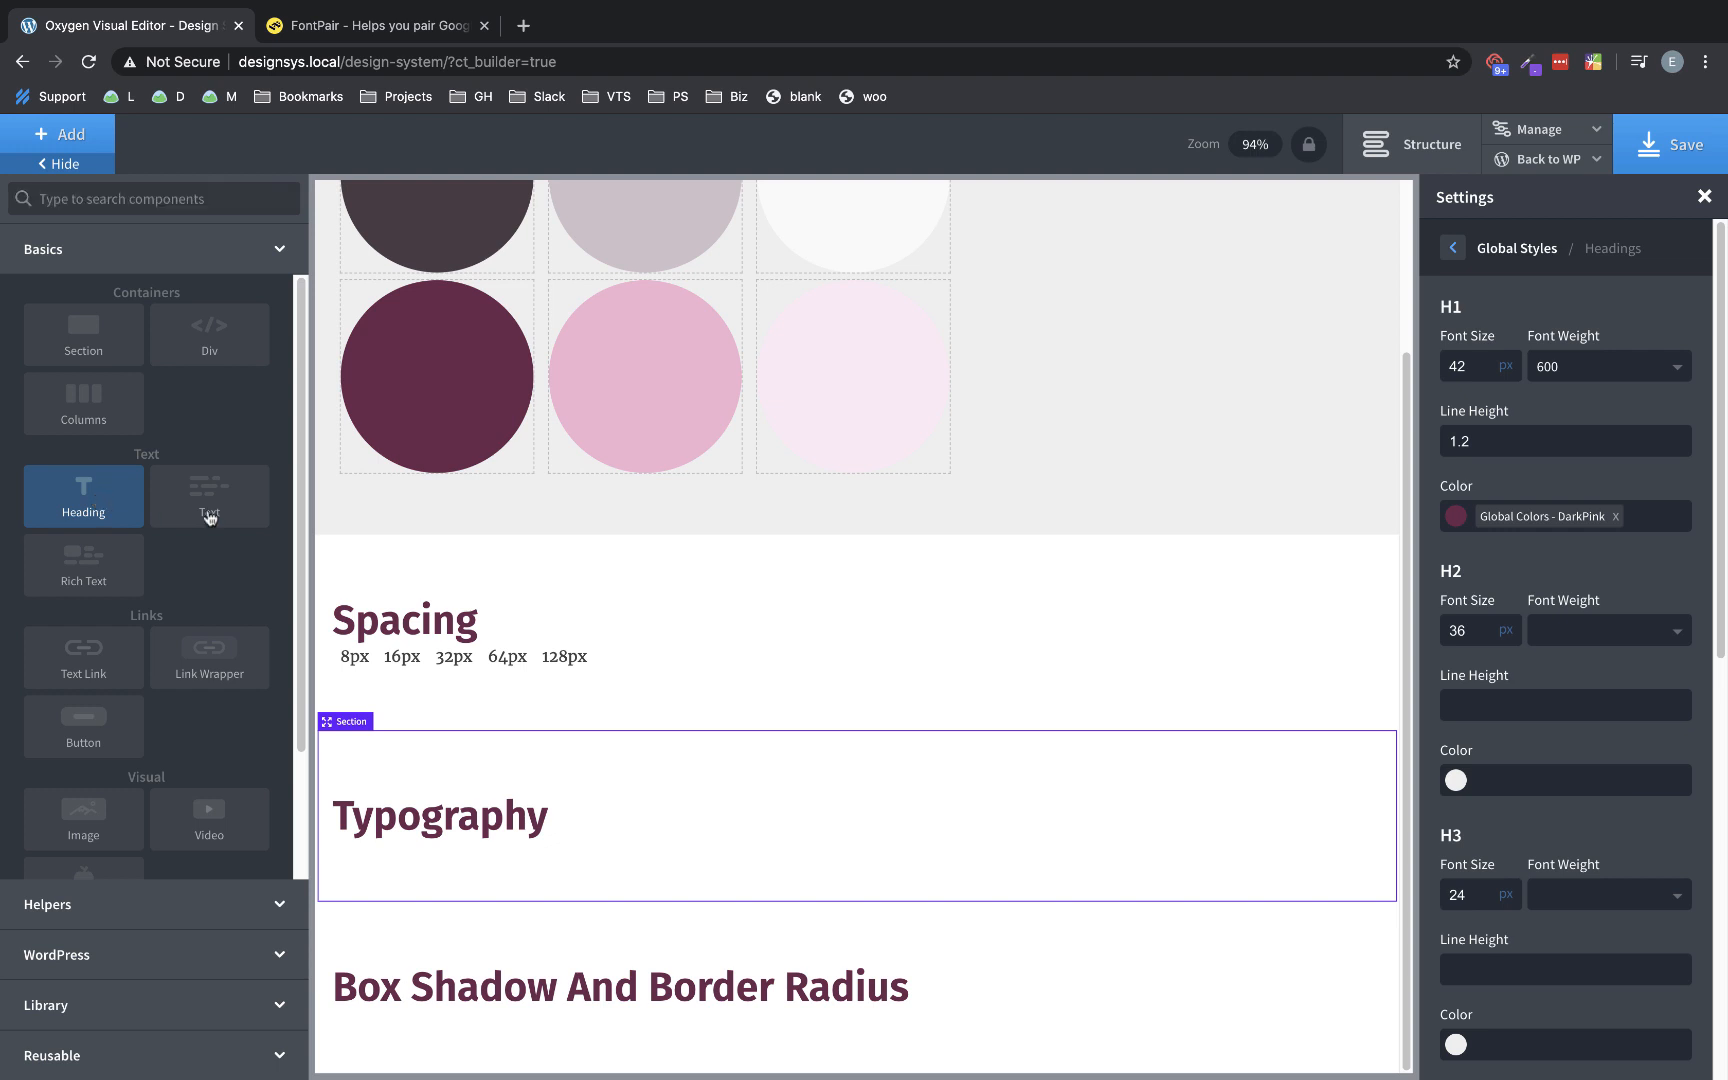
{"action": "left_click", "coordinate": [98, 502]}
{"action": "double_click", "coordinate": [527, 818]}
{"action": "type", "text": "H"}
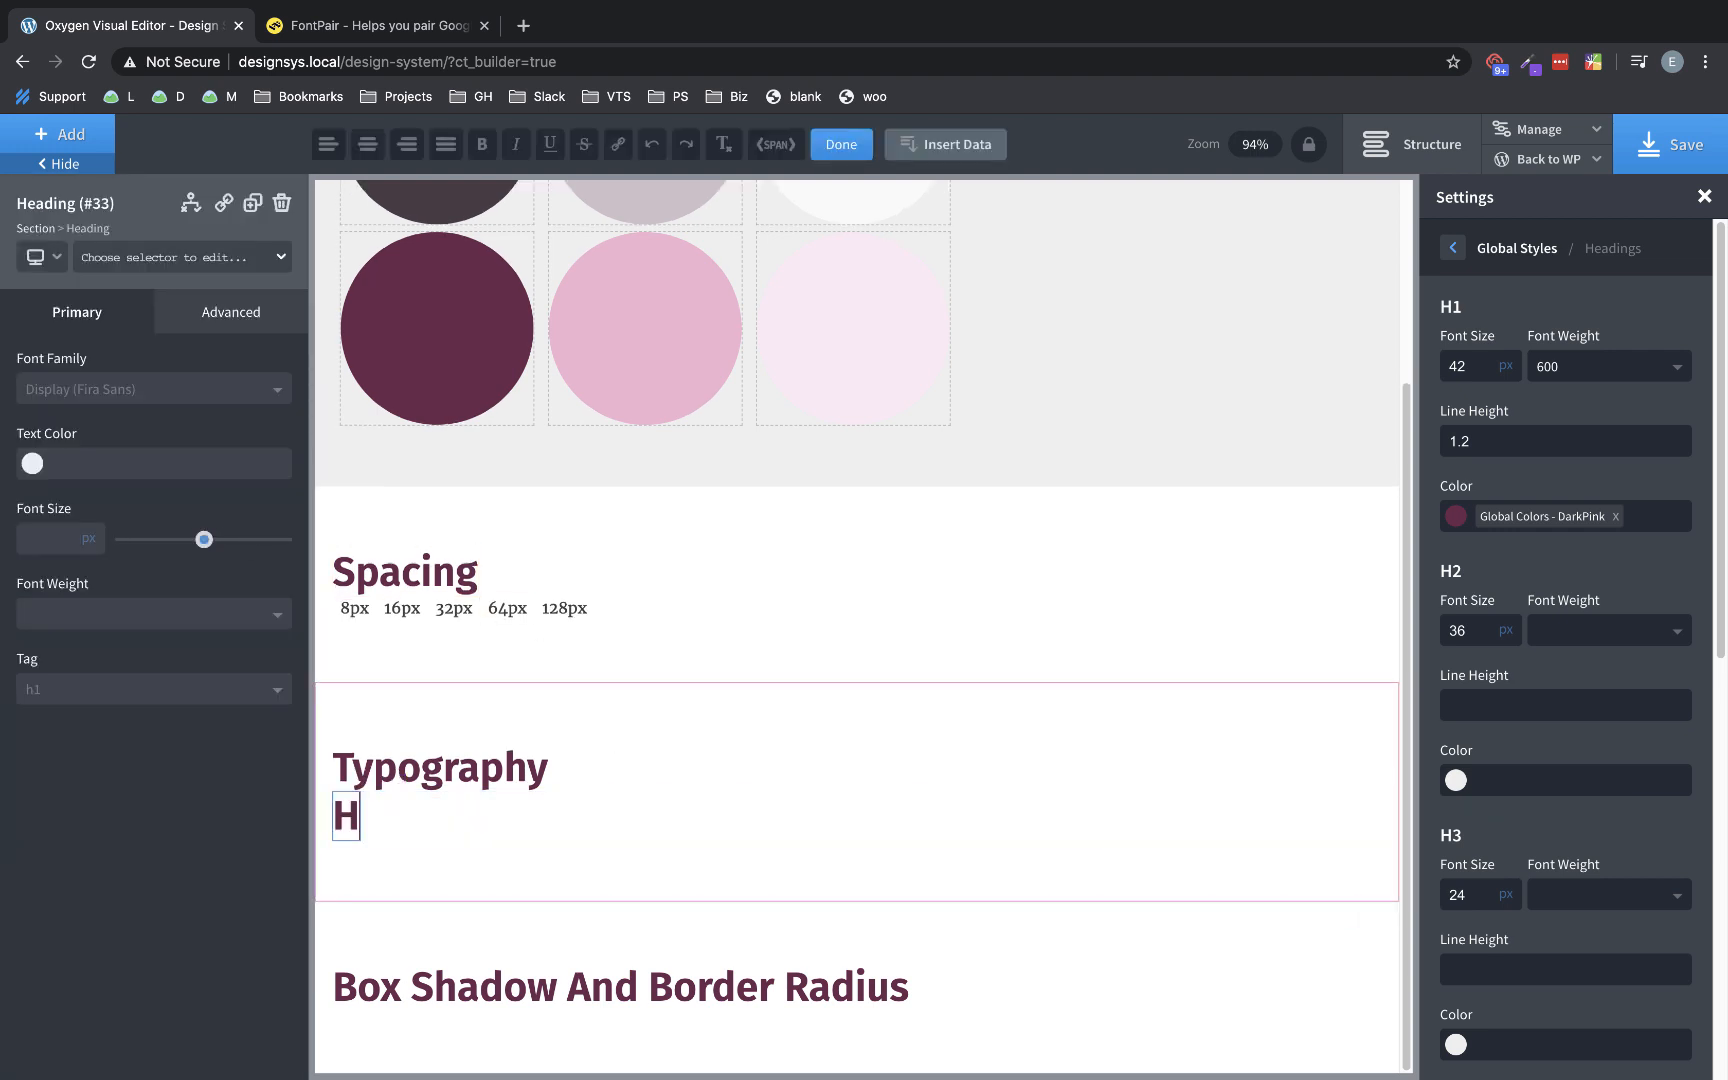
{"action": "type", "text": "1 - 42"}
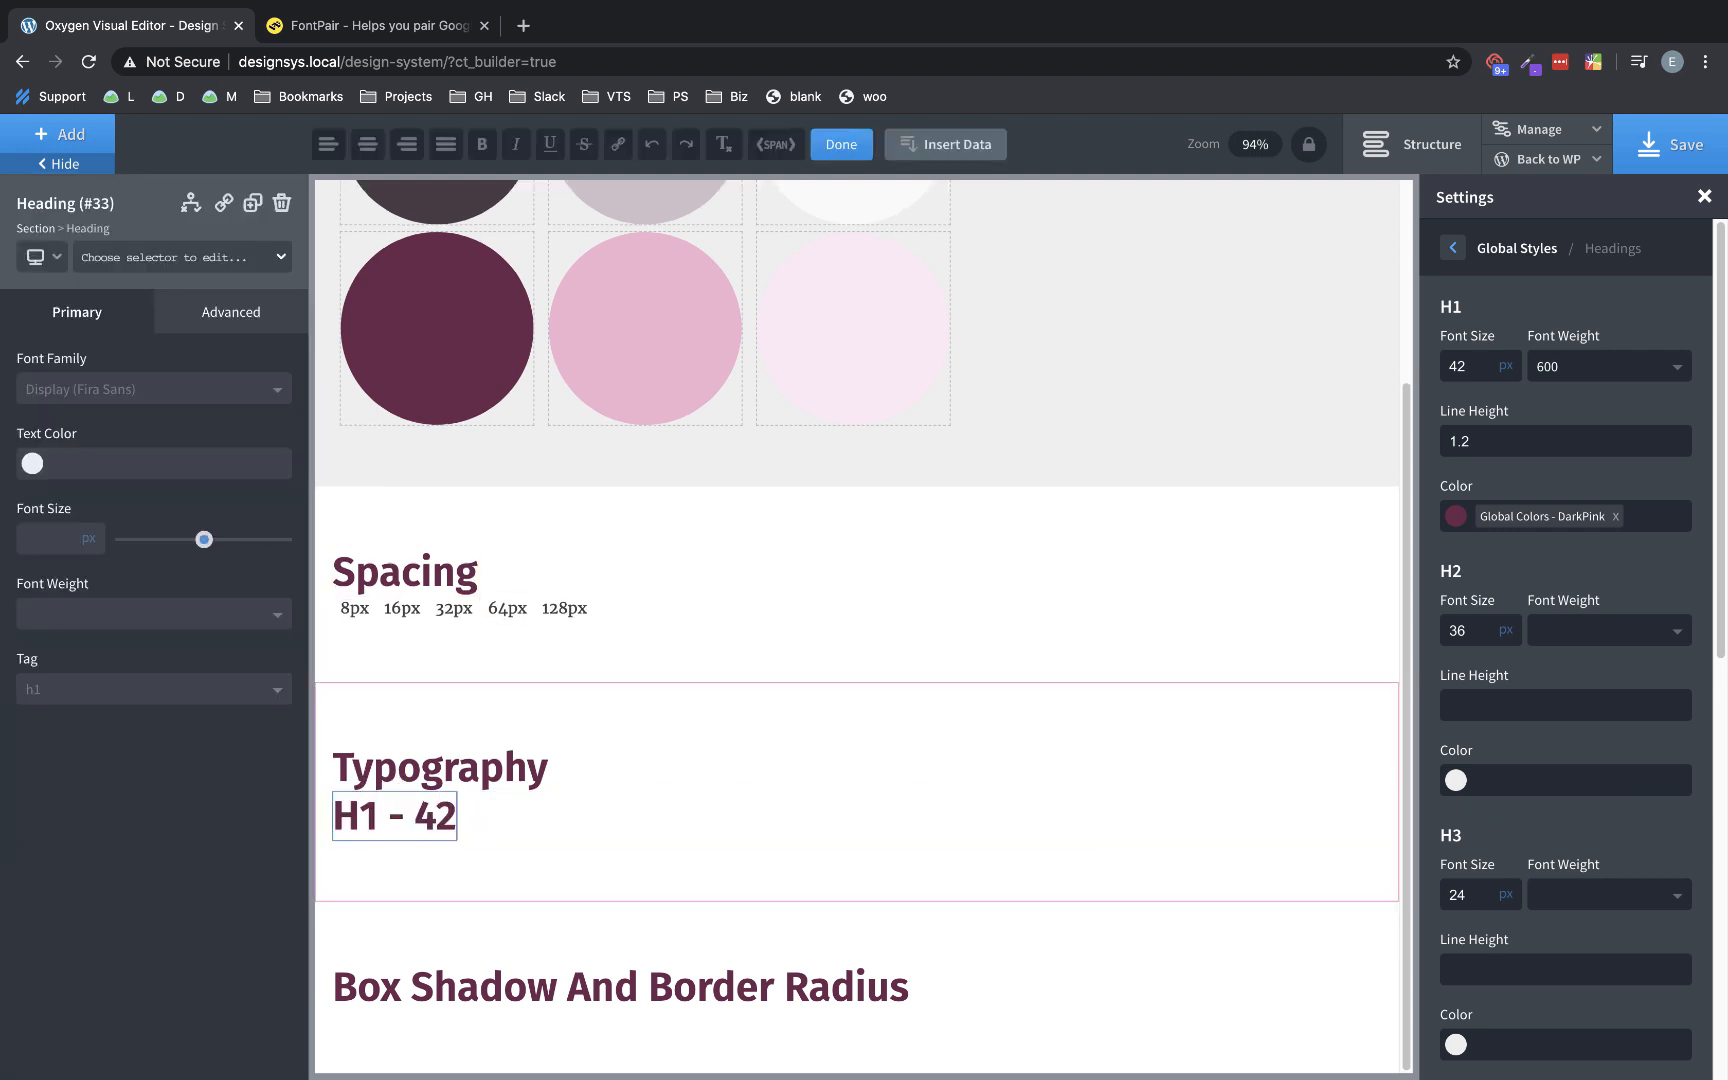
{"action": "type", "text": "px, weight 600"}
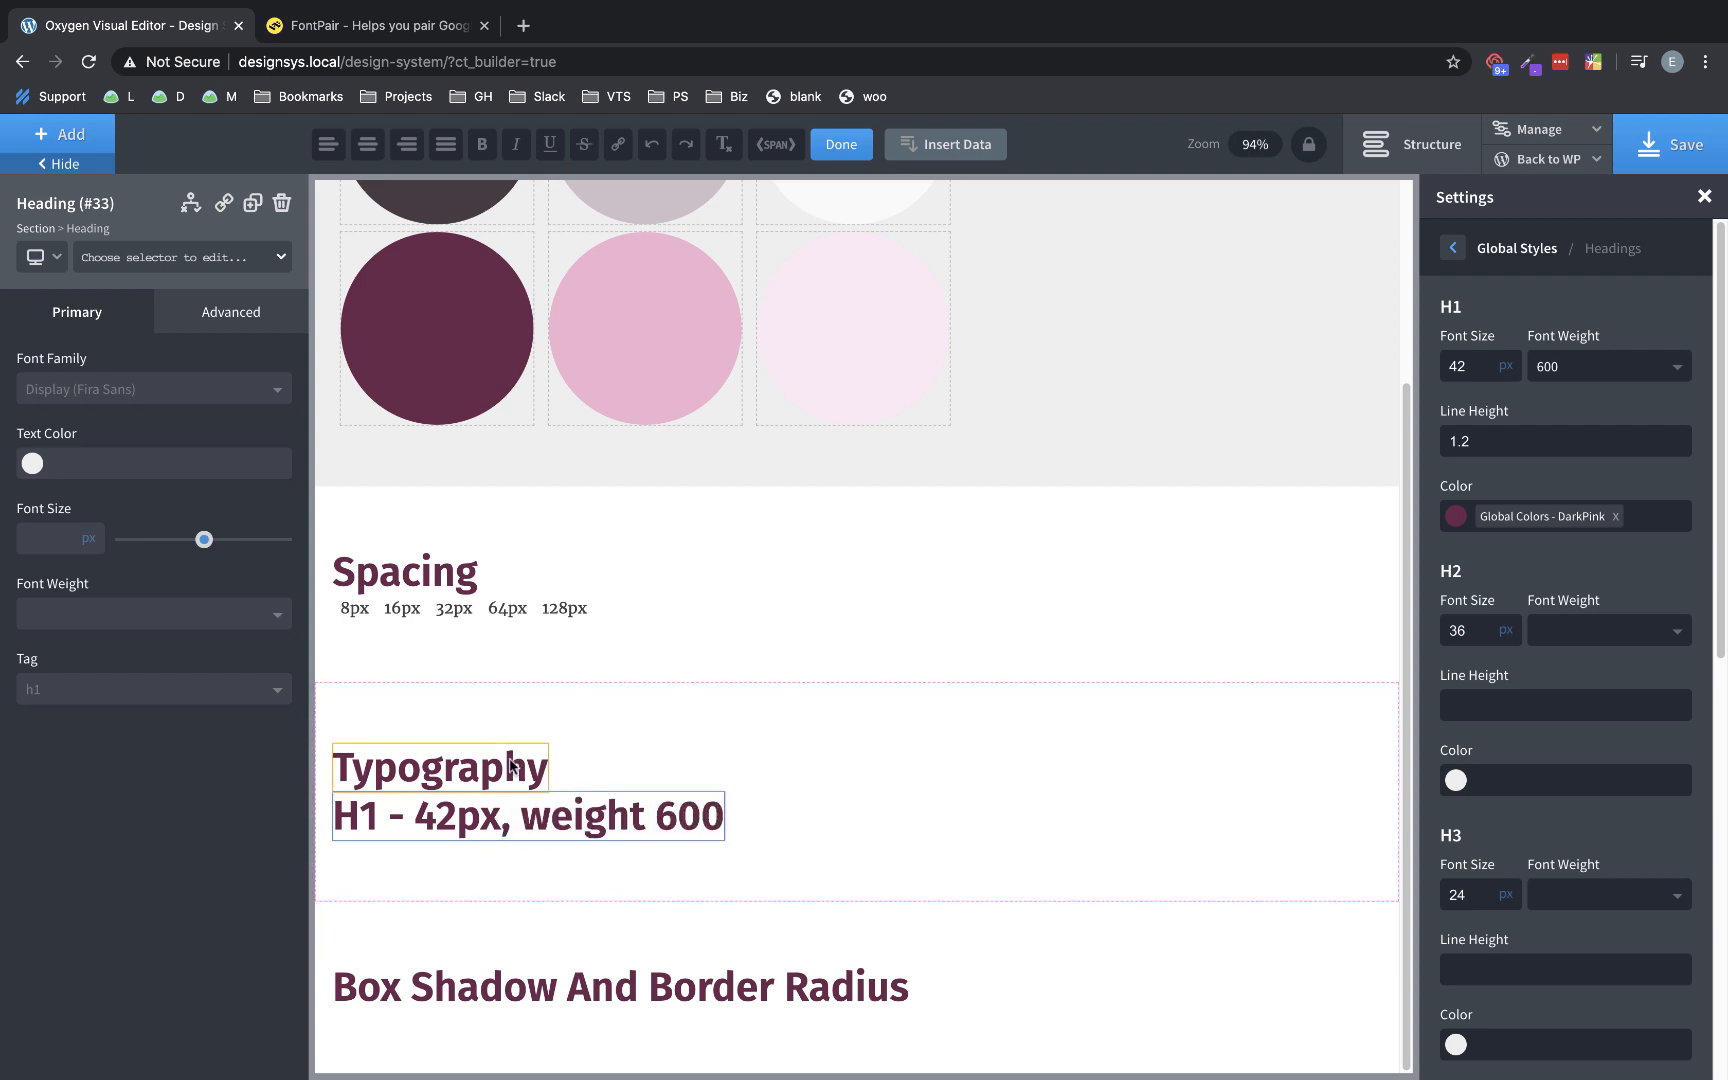
- Duplicate the "H1 - 42px, weight 600" heading and set the copy's tag to H2
{"action": "left_click", "coordinate": [252, 202]}
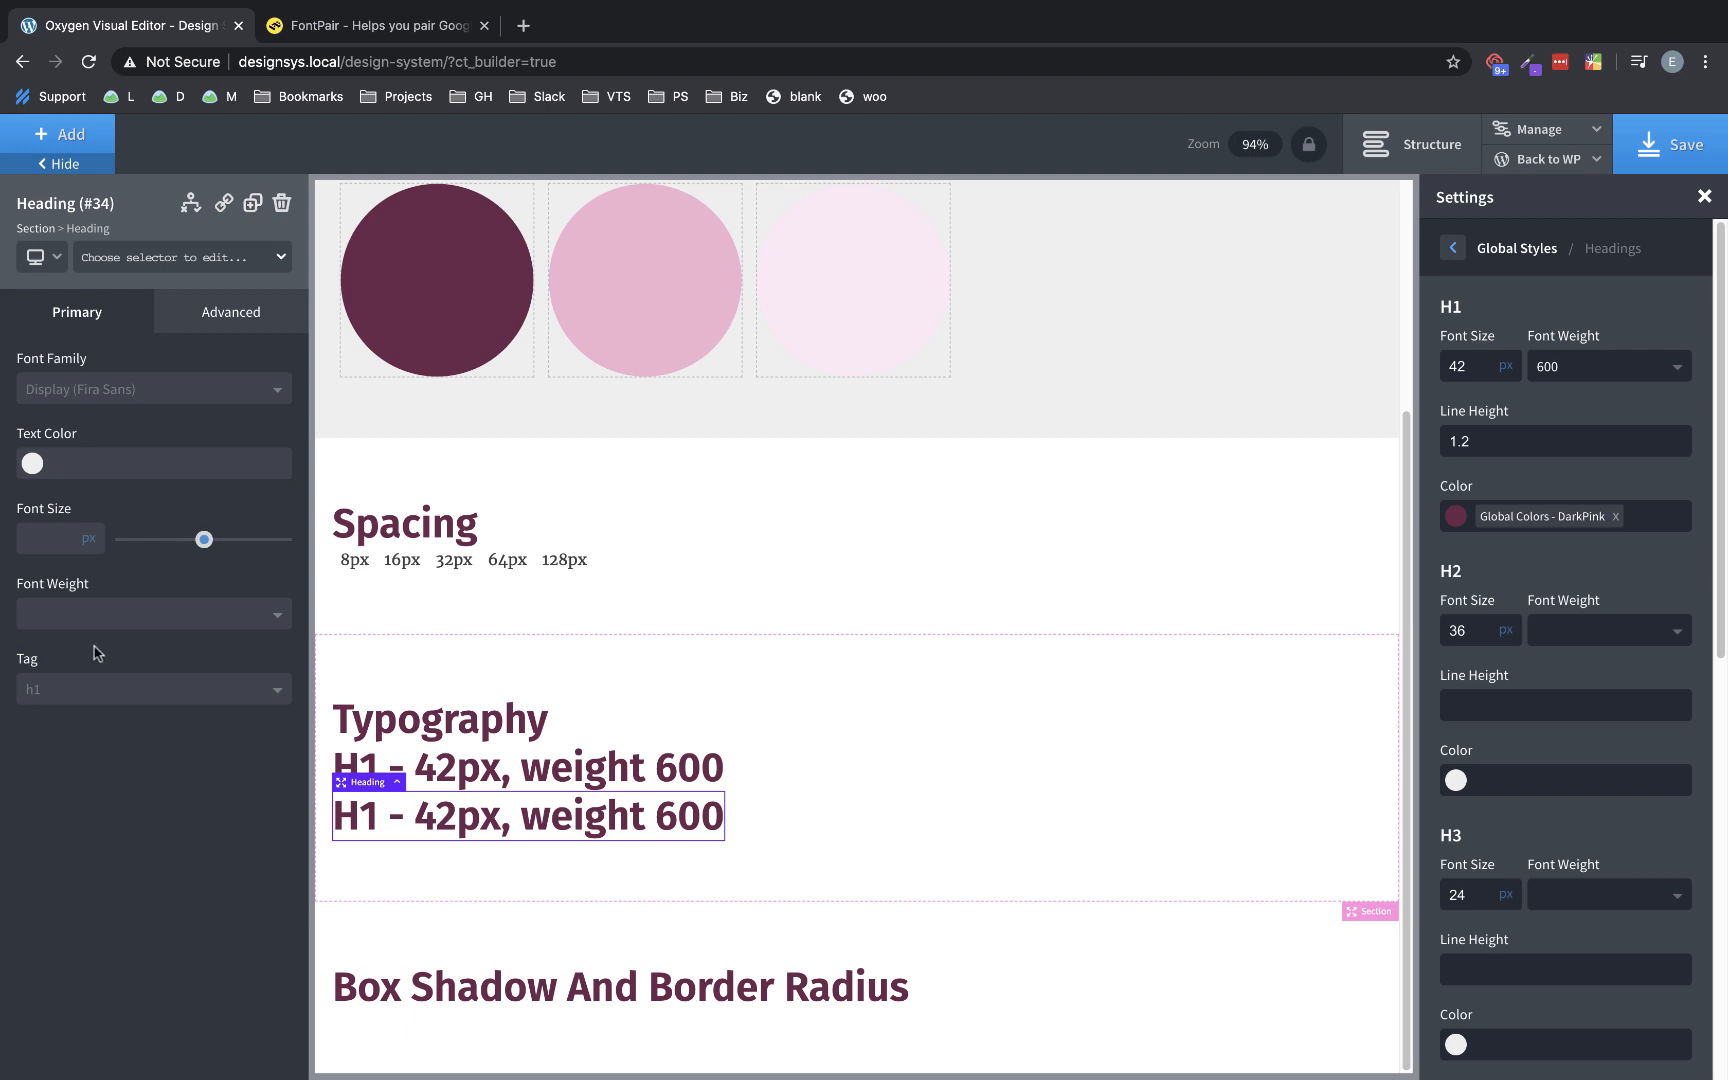
{"action": "left_click", "coordinate": [62, 705]}
{"action": "left_click", "coordinate": [60, 752]}
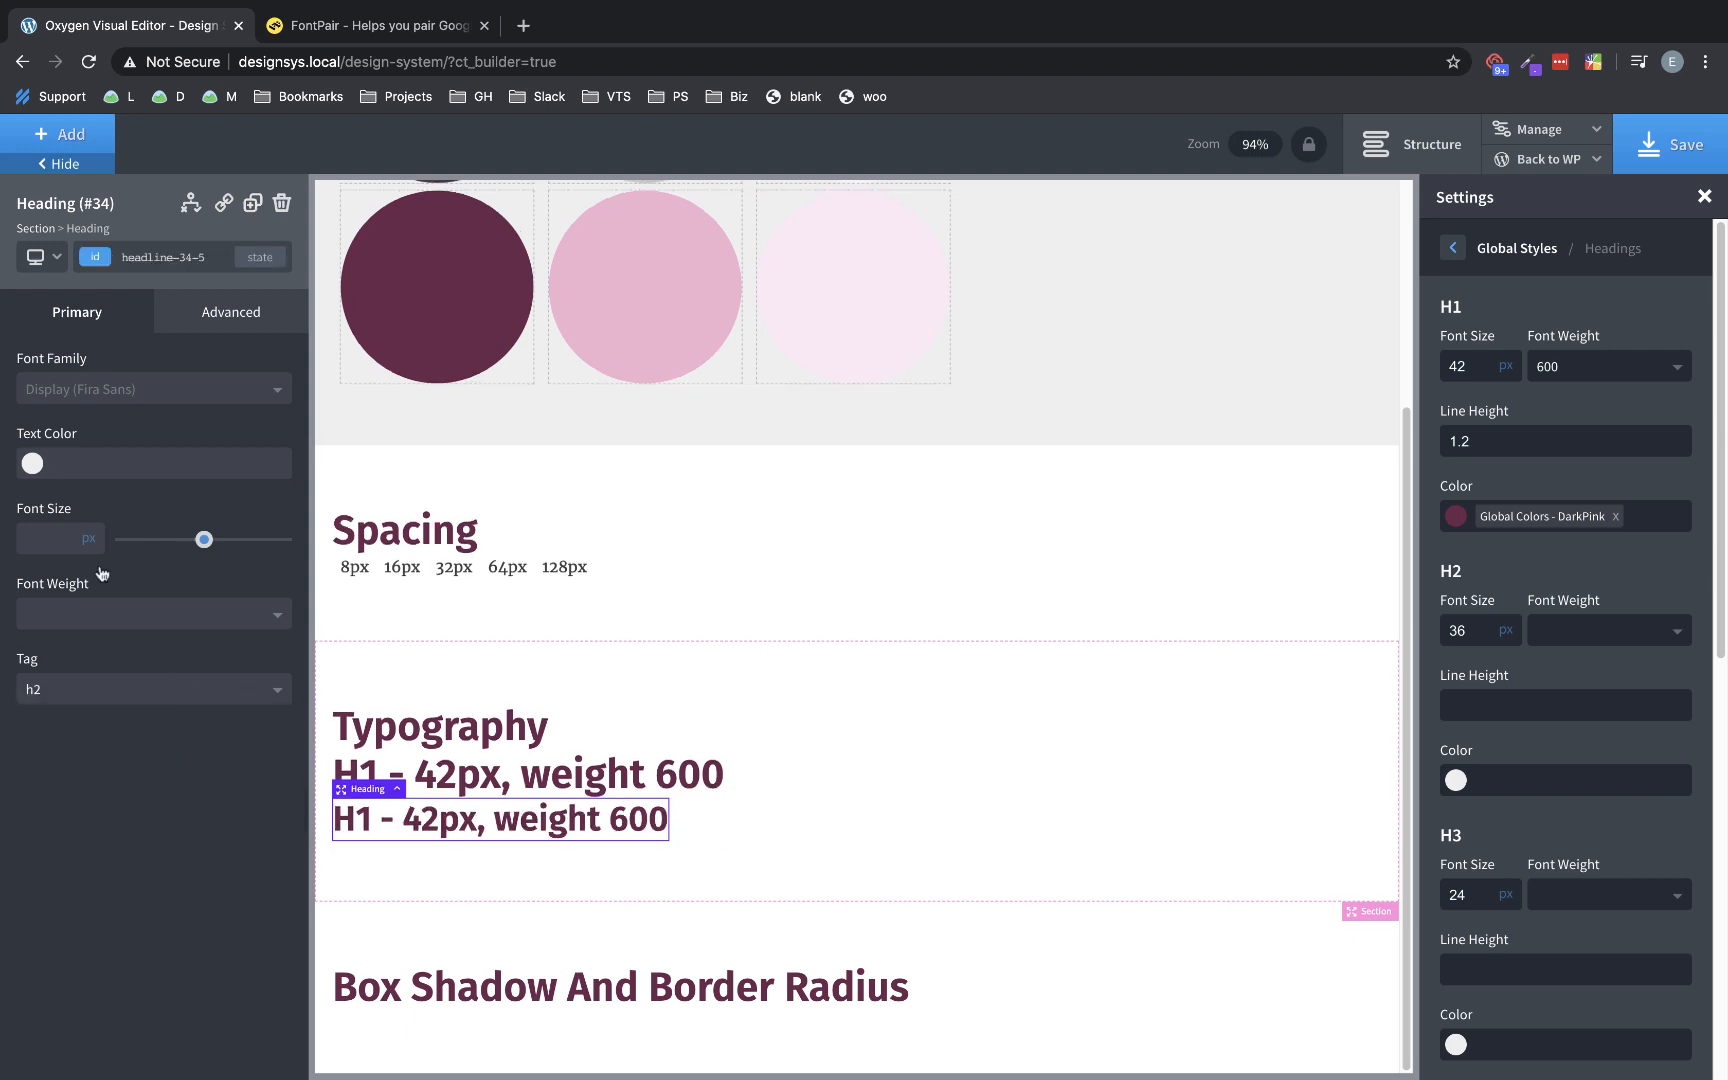
- Change the duplicated heading's text to "H2 - 36px, weight 600"
{"action": "double_click", "coordinate": [441, 818]}
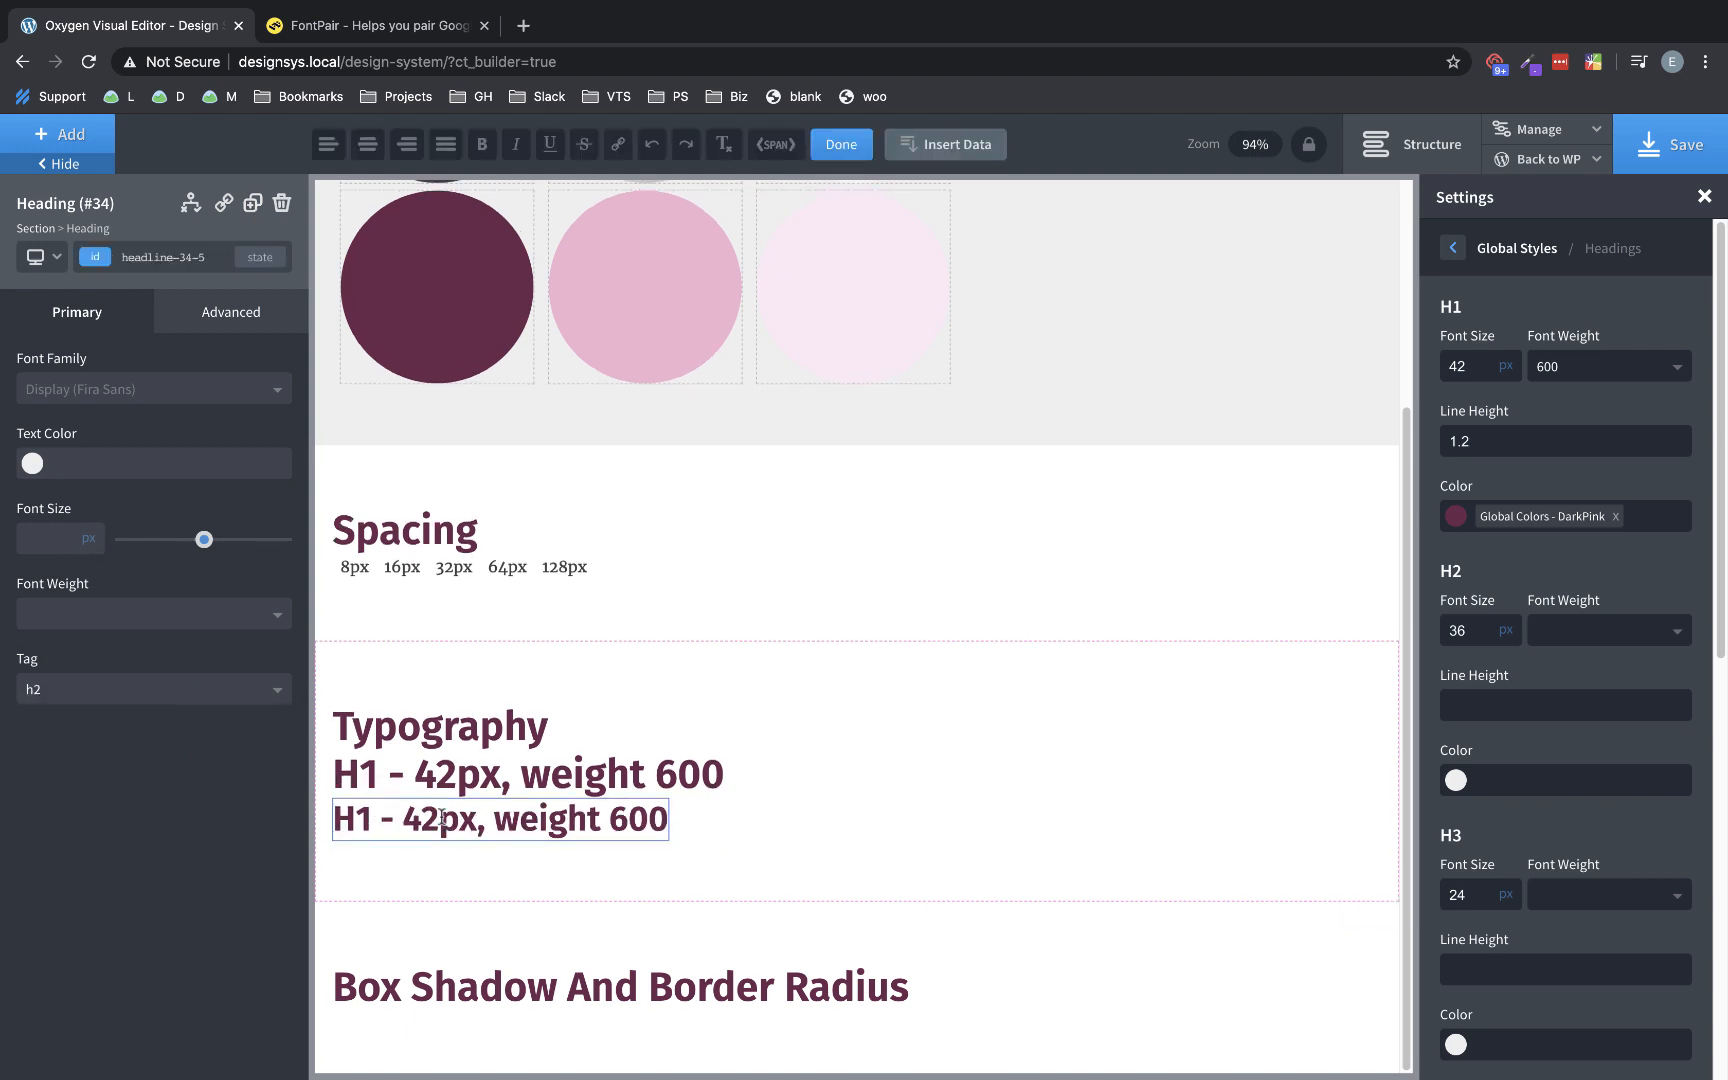
{"action": "key", "text": "BackSpace"}
{"action": "key", "text": "BackSpace"}
{"action": "type", "text": "36"}
{"action": "left_click_drag", "start_coordinate": [669, 818], "coordinate": [498, 820]}
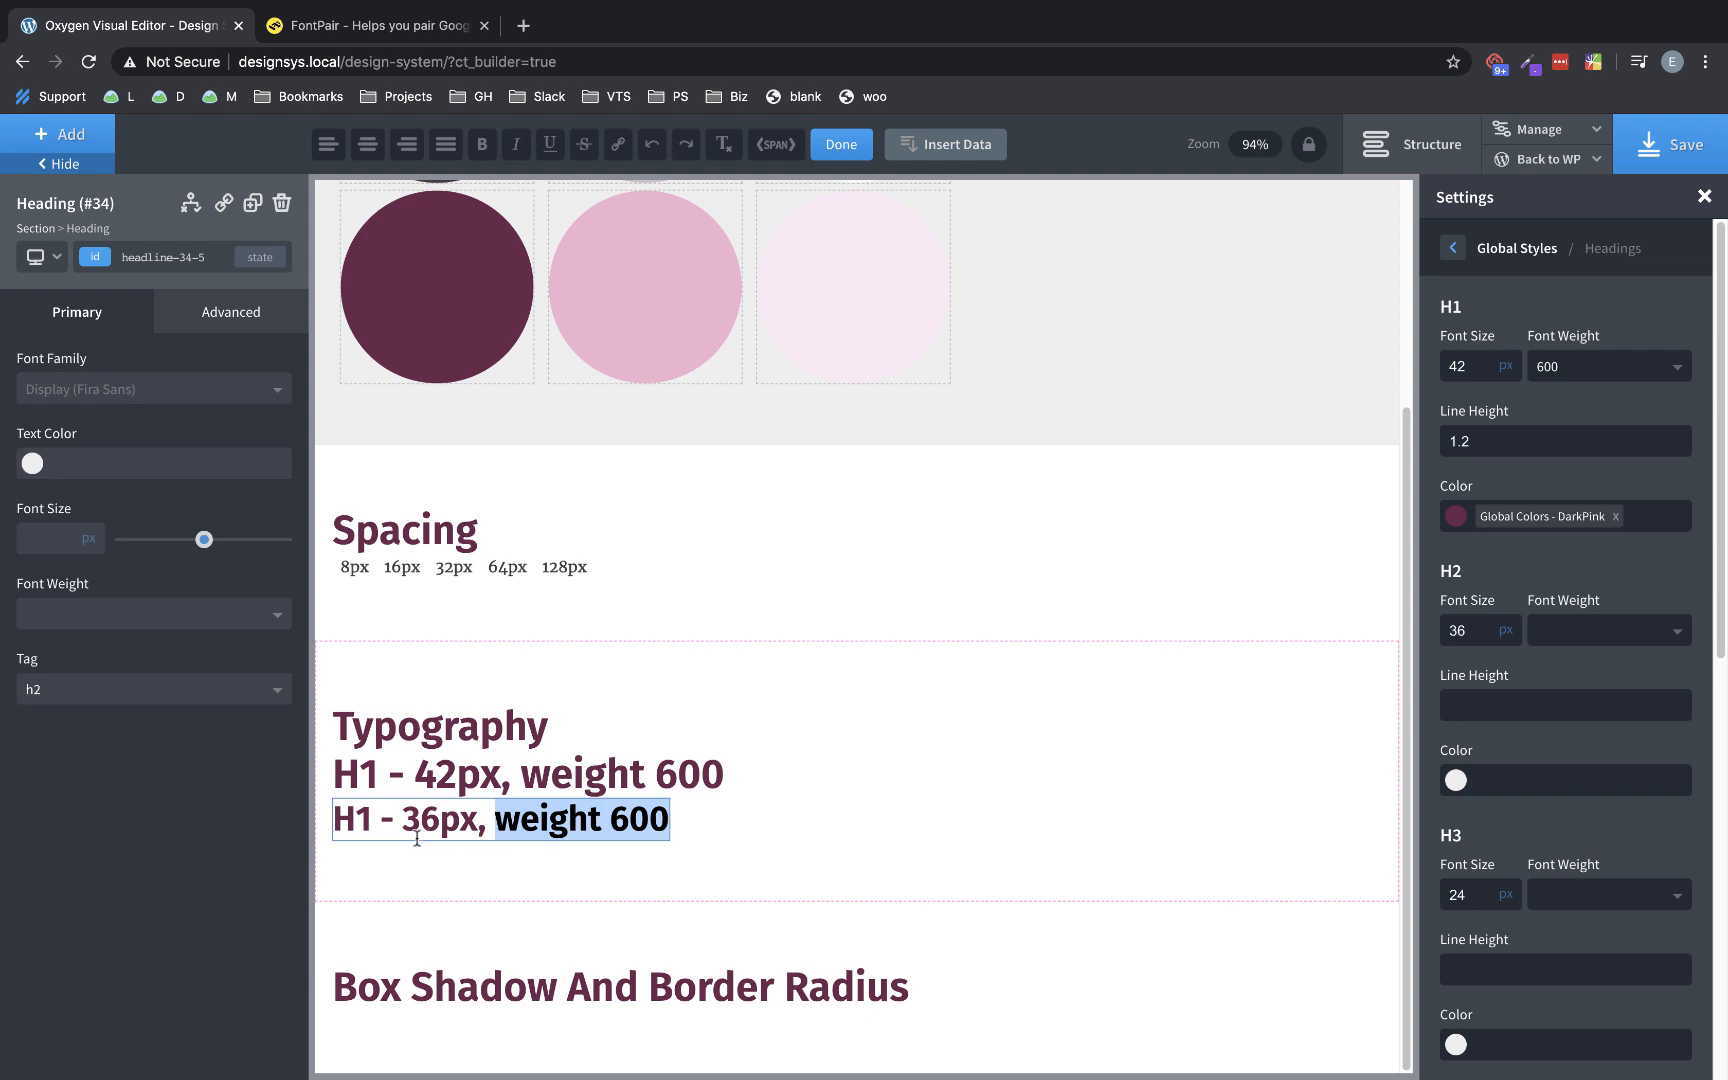
{"action": "left_click", "coordinate": [380, 820]}
{"action": "key", "text": "BackSpace"}
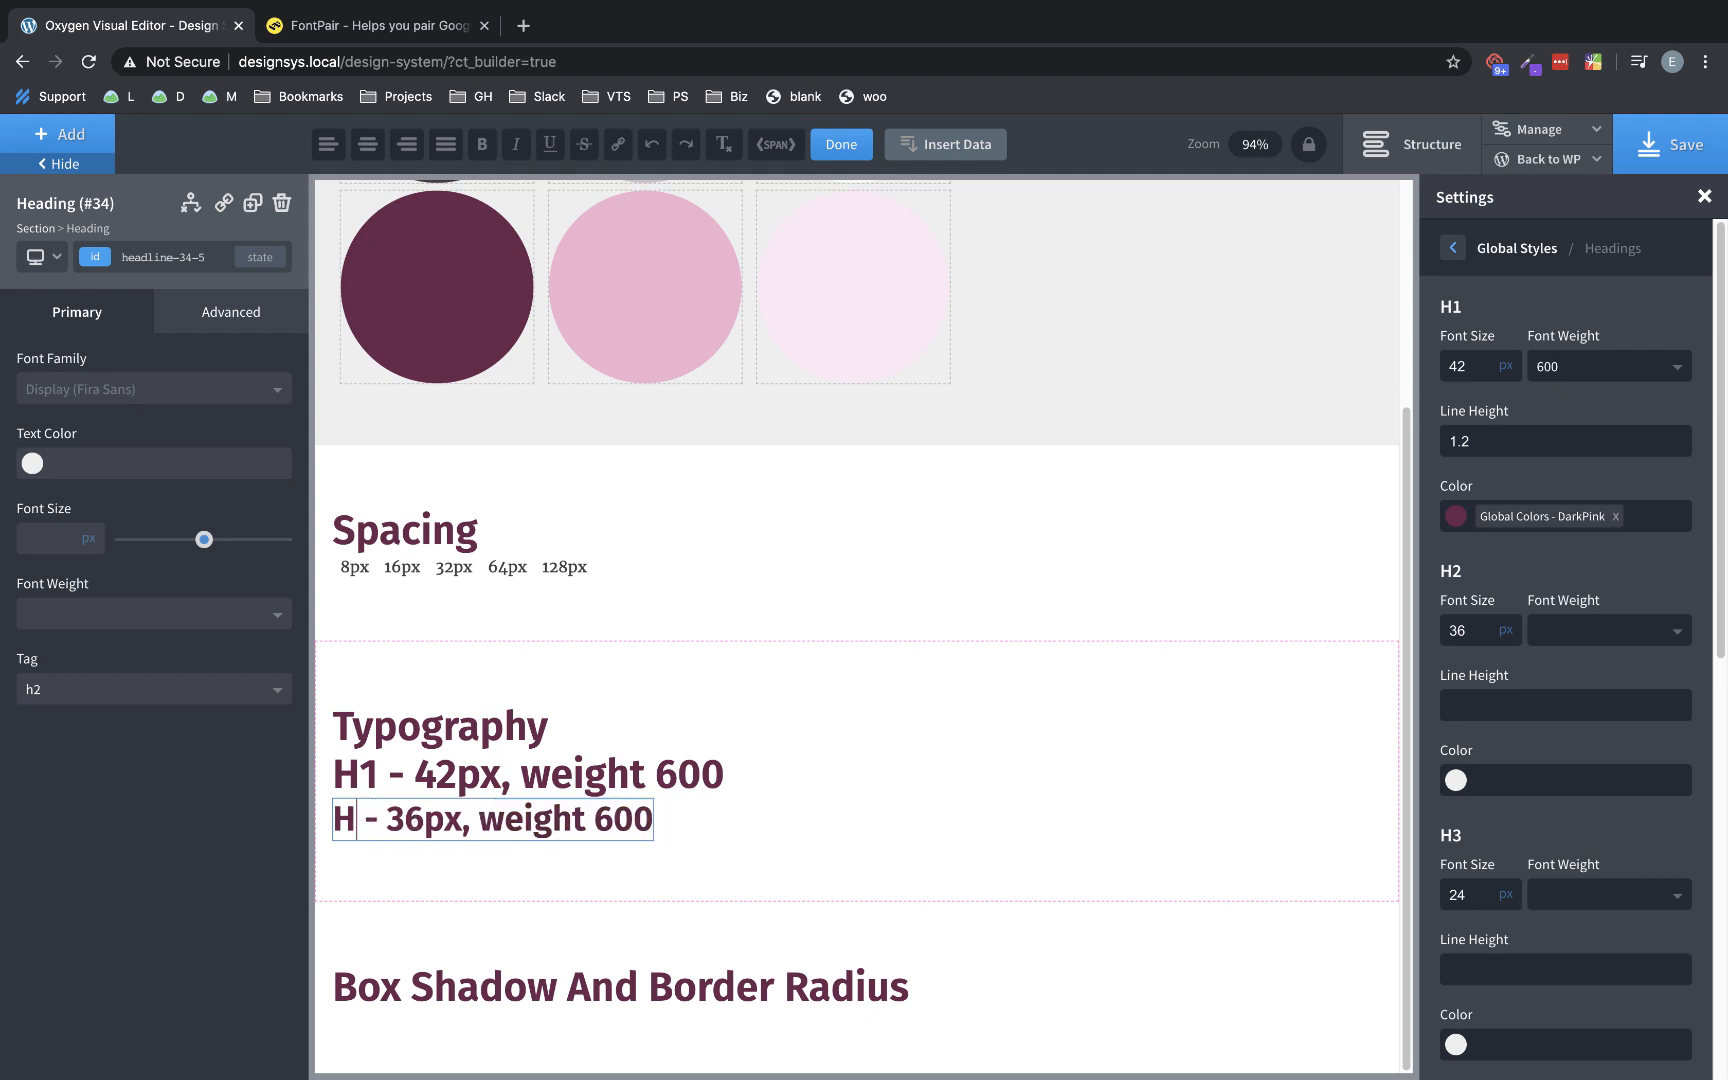
{"action": "type", "text": "2"}
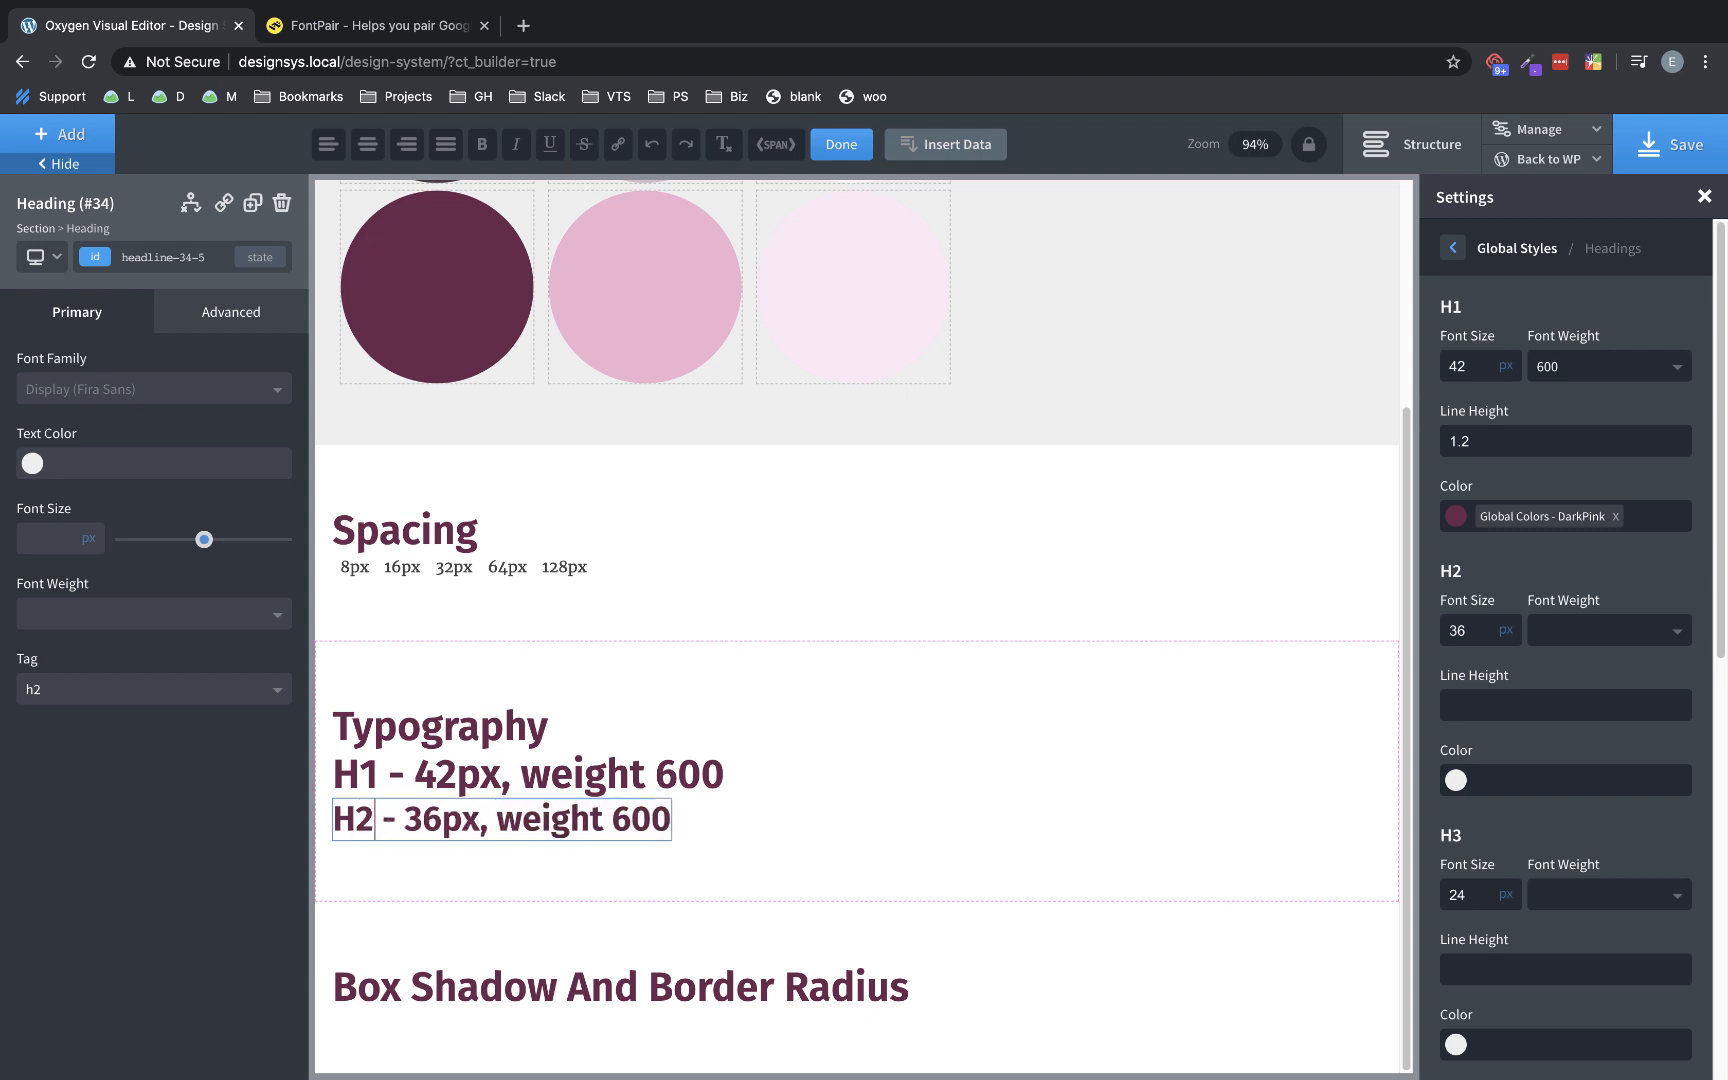
- Duplicate the "H2 - 36px, weight 600" heading and set the copy's tag to H3
{"action": "left_click", "coordinate": [251, 204]}
{"action": "left_click", "coordinate": [98, 689]}
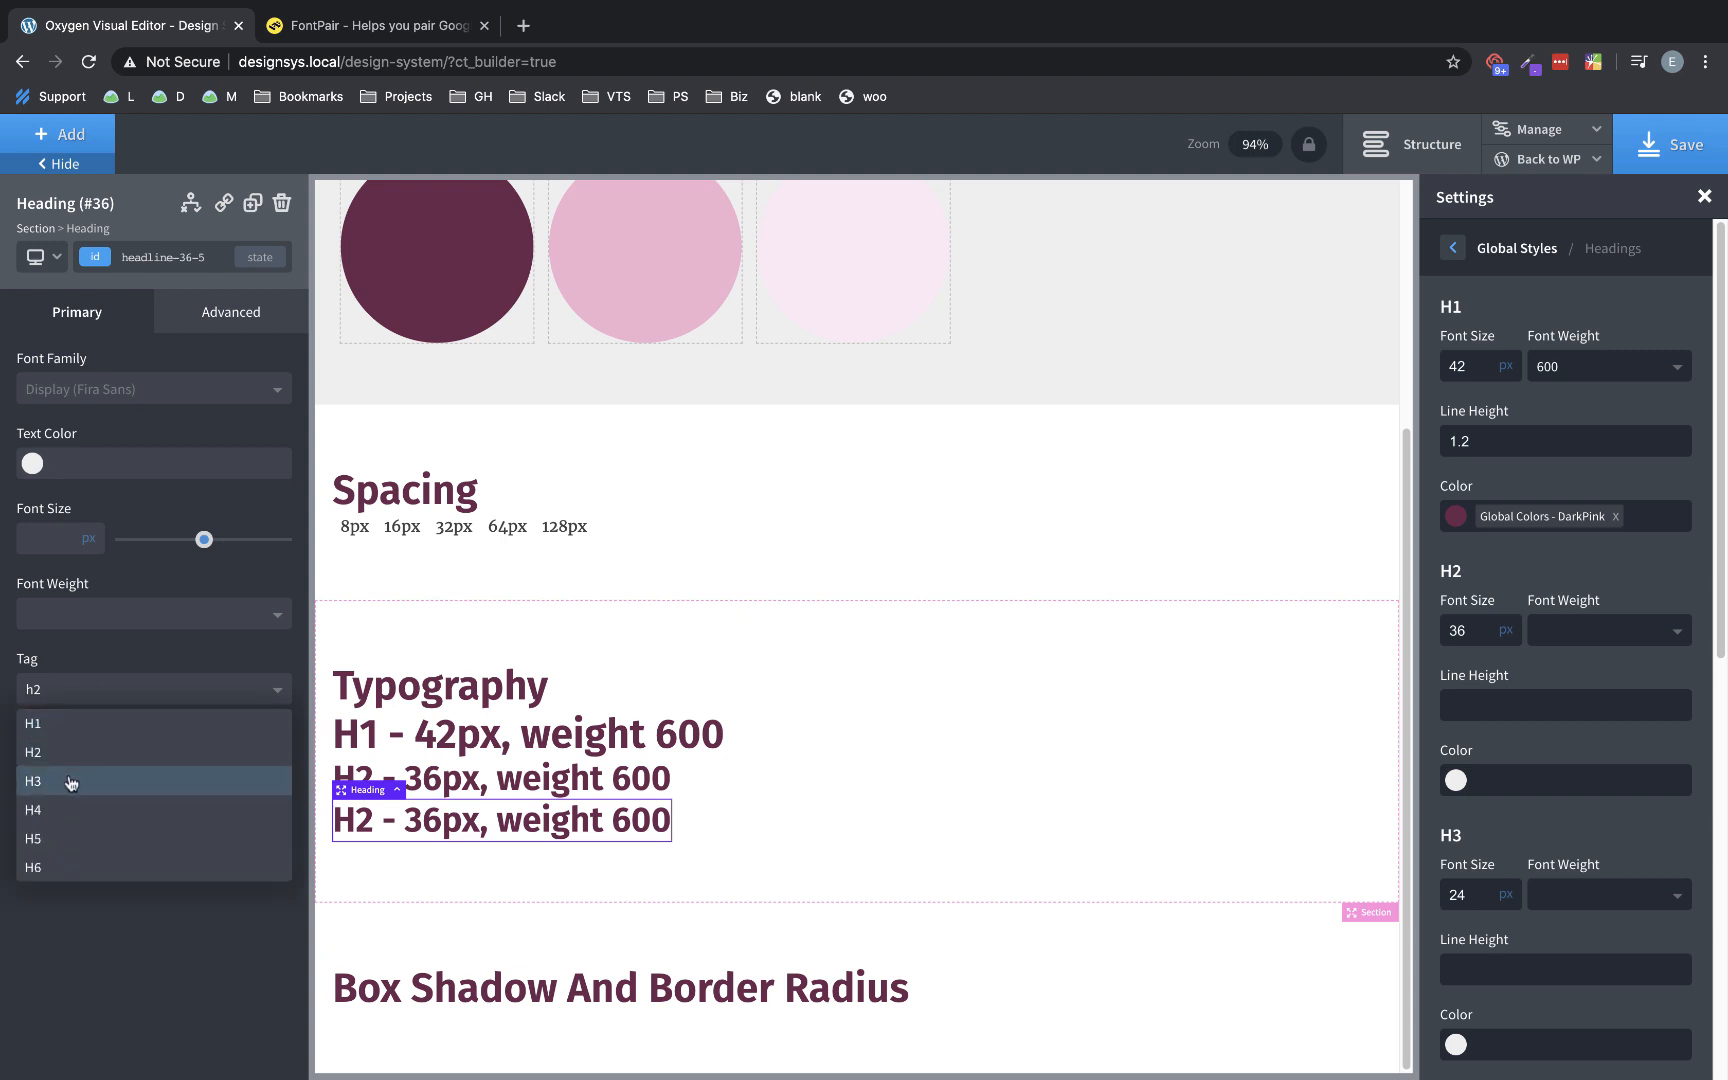
{"action": "left_click", "coordinate": [73, 783]}
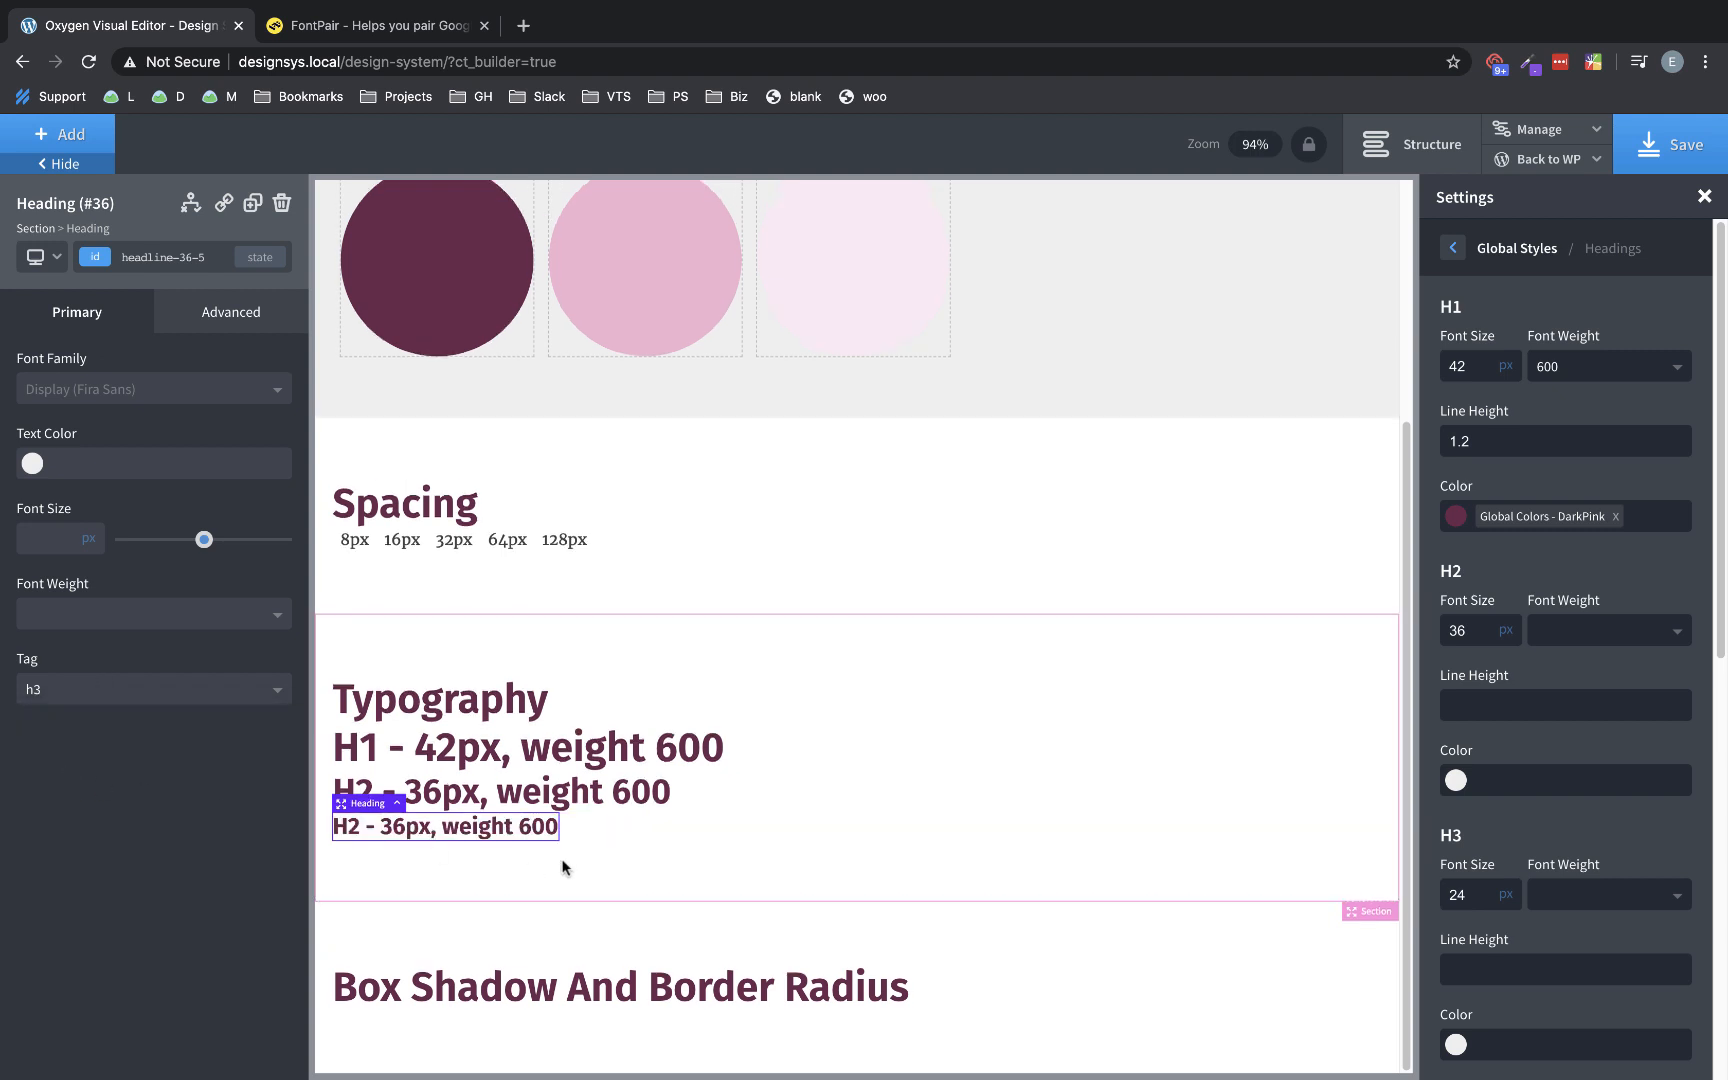
- Change the new H3 sample's text to "H3 - 24px, weight 600"
{"action": "double_click", "coordinate": [351, 828]}
{"action": "left_click", "coordinate": [358, 828]}
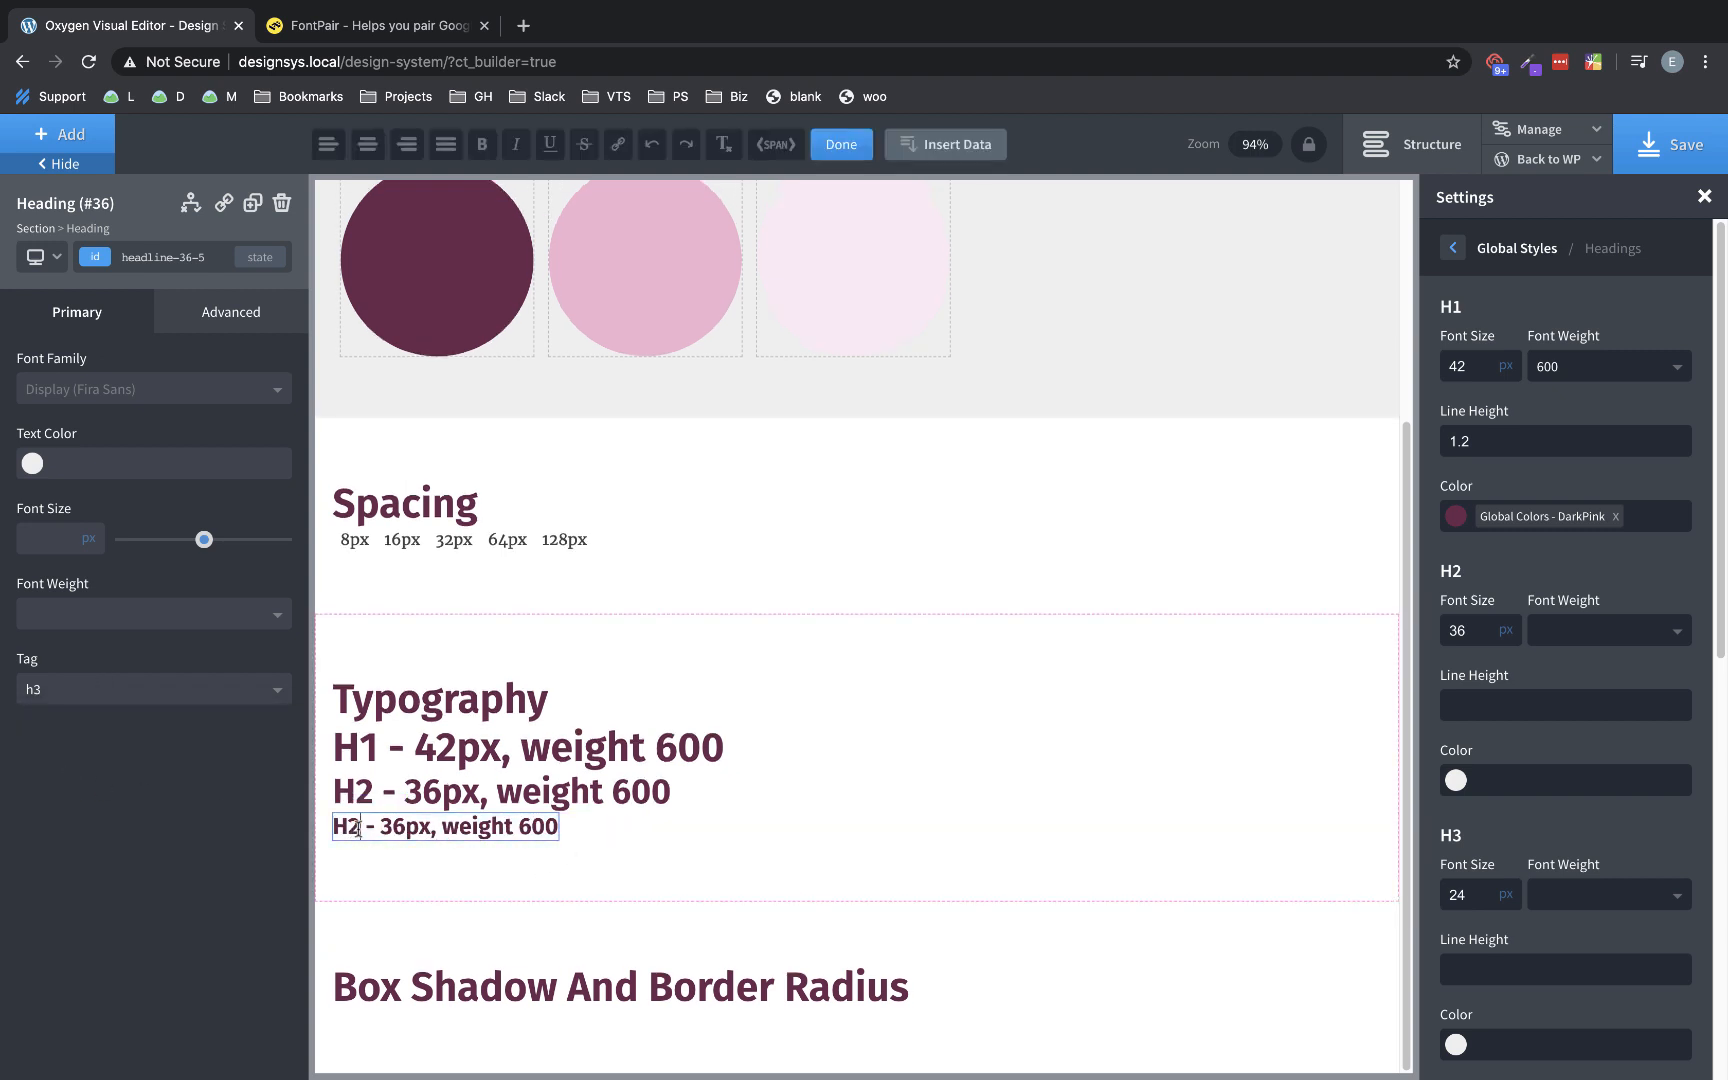
{"action": "key", "text": "BackSpace"}
{"action": "type", "text": "3"}
{"action": "left_click", "coordinate": [406, 826]}
{"action": "key", "text": "BackSpace"}
{"action": "key", "text": "BackSpace"}
{"action": "type", "text": "24"}
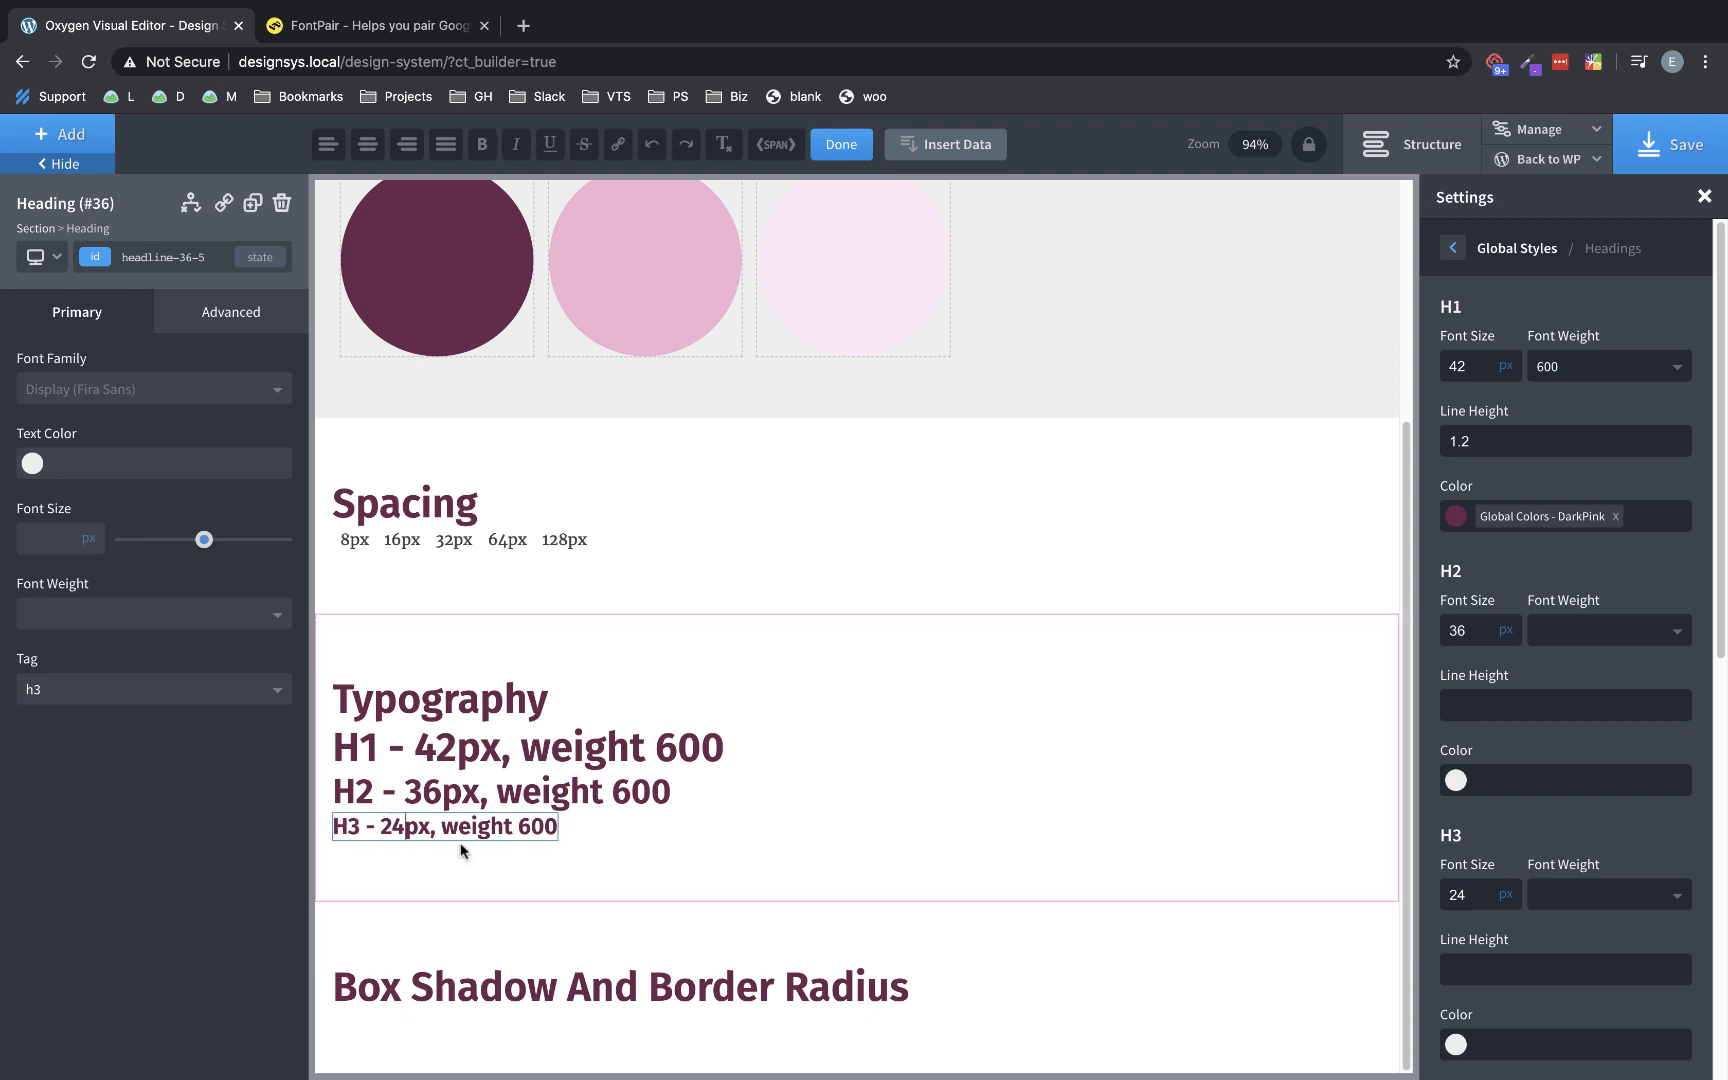
- Try 28 px as the global H3 font size and settle on 32 px
{"action": "double_click", "coordinate": [1479, 894]}
{"action": "type", "text": "28"}
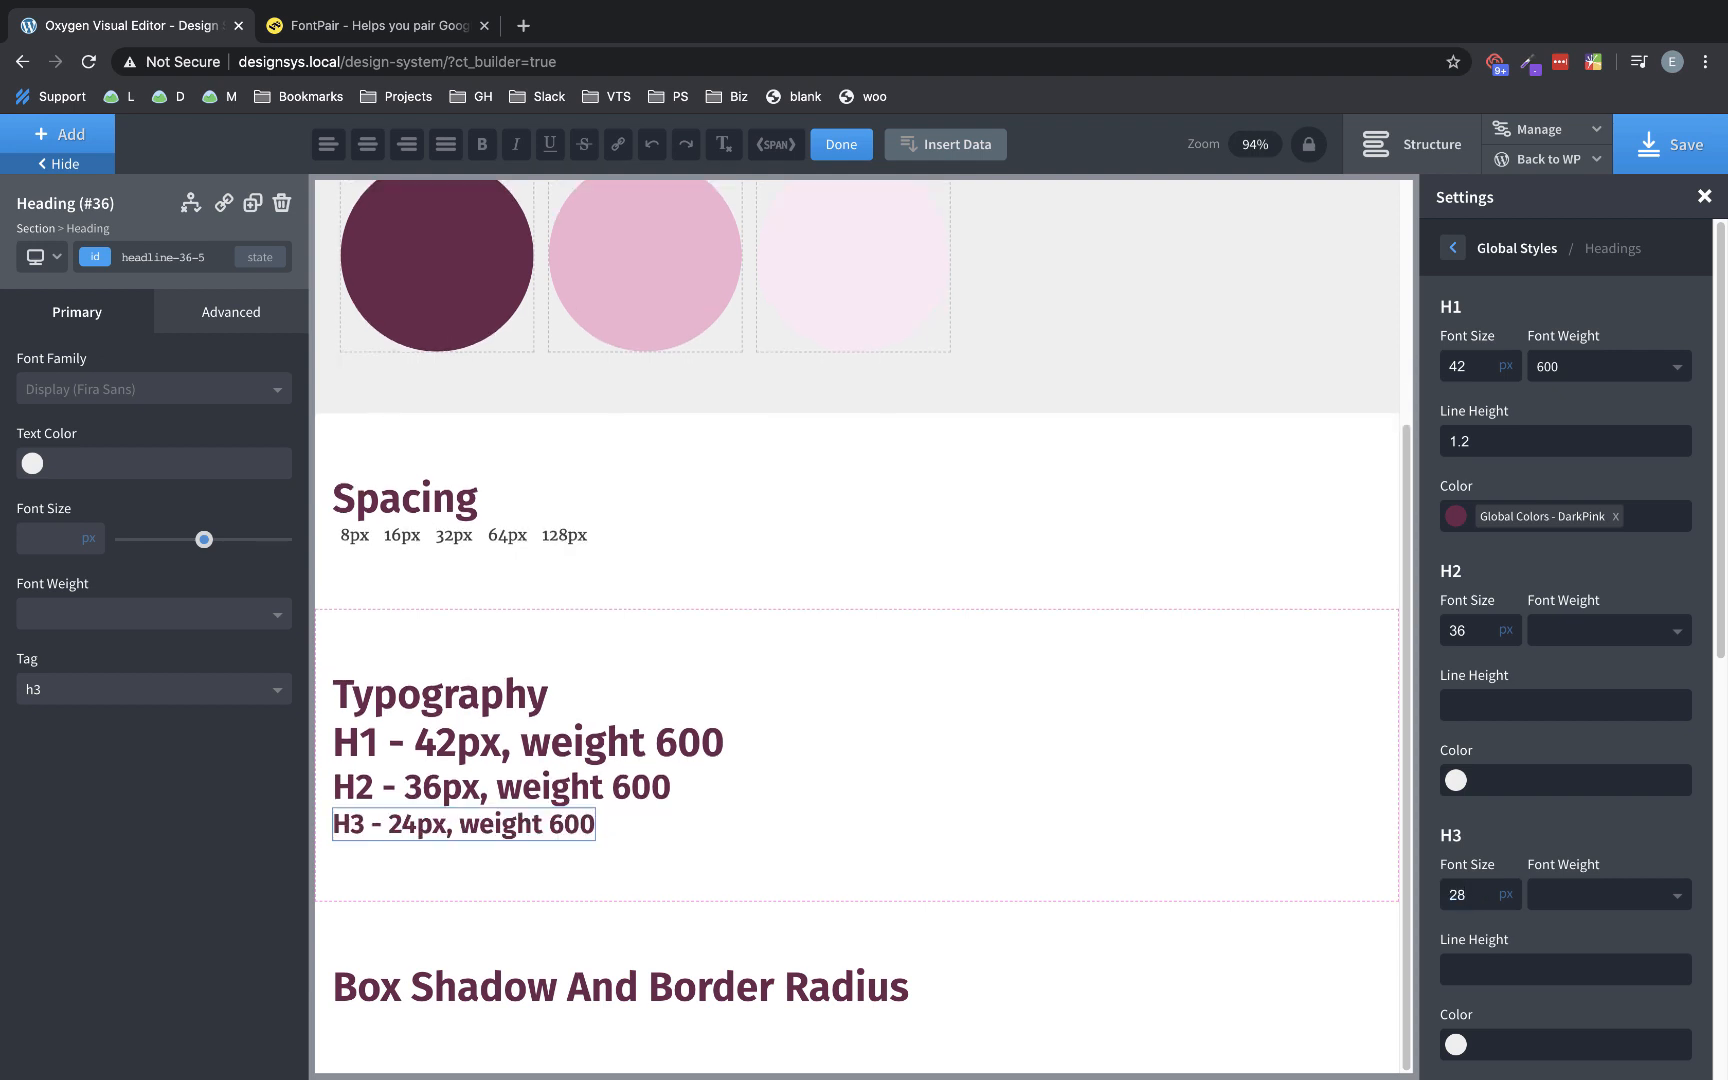
{"action": "key", "text": "BackSpace"}
{"action": "key", "text": "BackSpace"}
{"action": "type", "text": "32"}
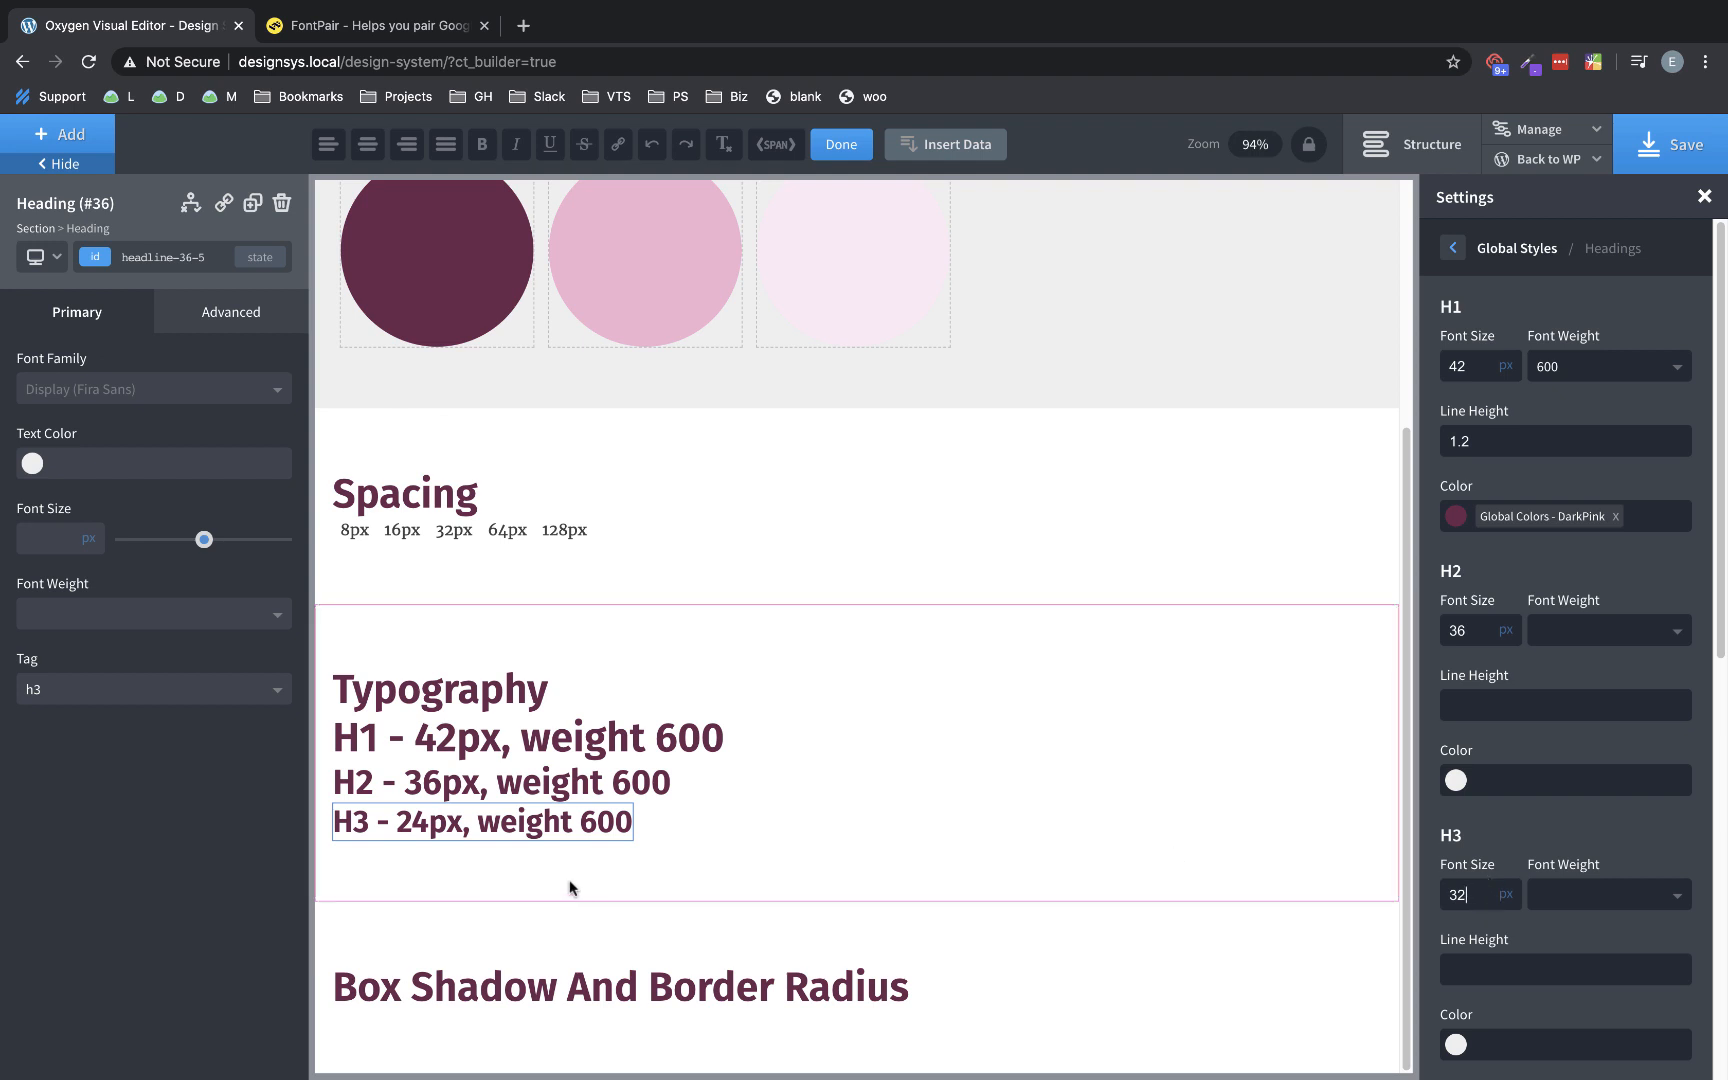
- Update the size in the H3 sample heading so it reads "H3 - 32px, weight 600"
{"action": "double_click", "coordinate": [422, 822]}
{"action": "left_click", "coordinate": [422, 822]}
{"action": "key", "text": "BackSpace"}
{"action": "key", "text": "BackSpace"}
{"action": "type", "text": "32"}
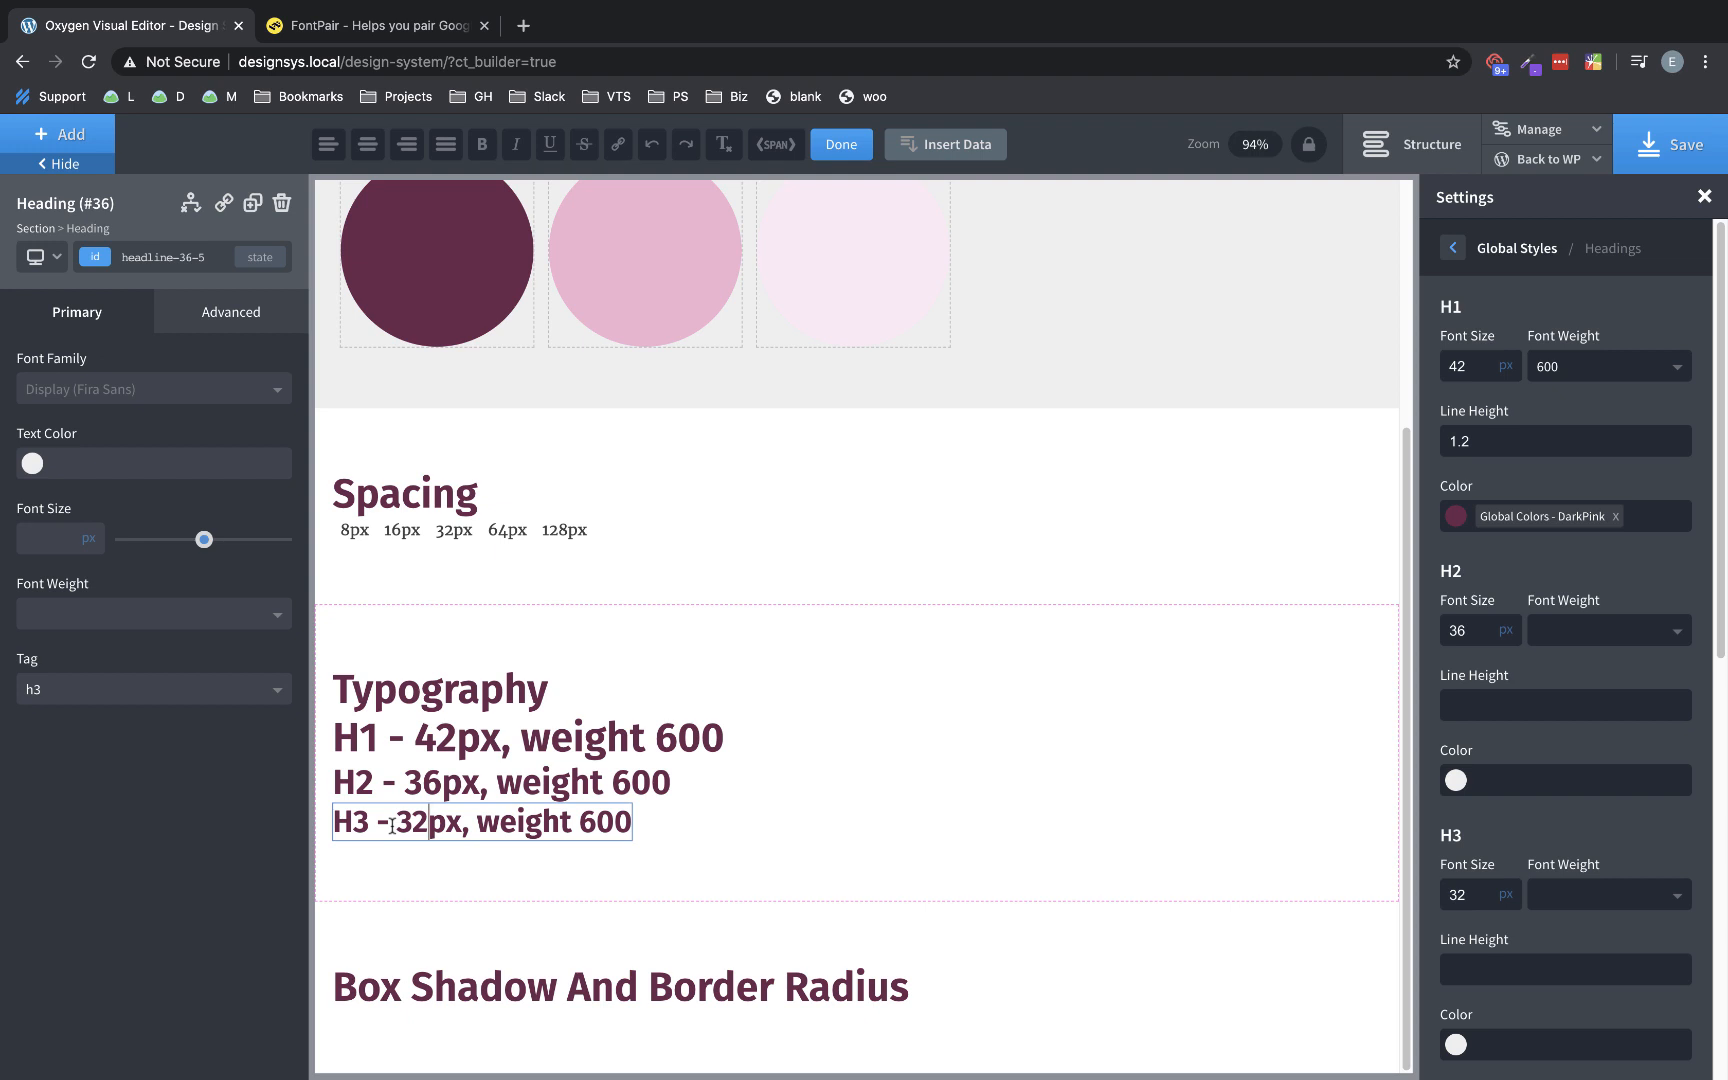
- Duplicate the "H1 - 42px, weight 600" heading and change the upper copy's text to "Heading Font - Fira Sans"
{"action": "left_click", "coordinate": [578, 745]}
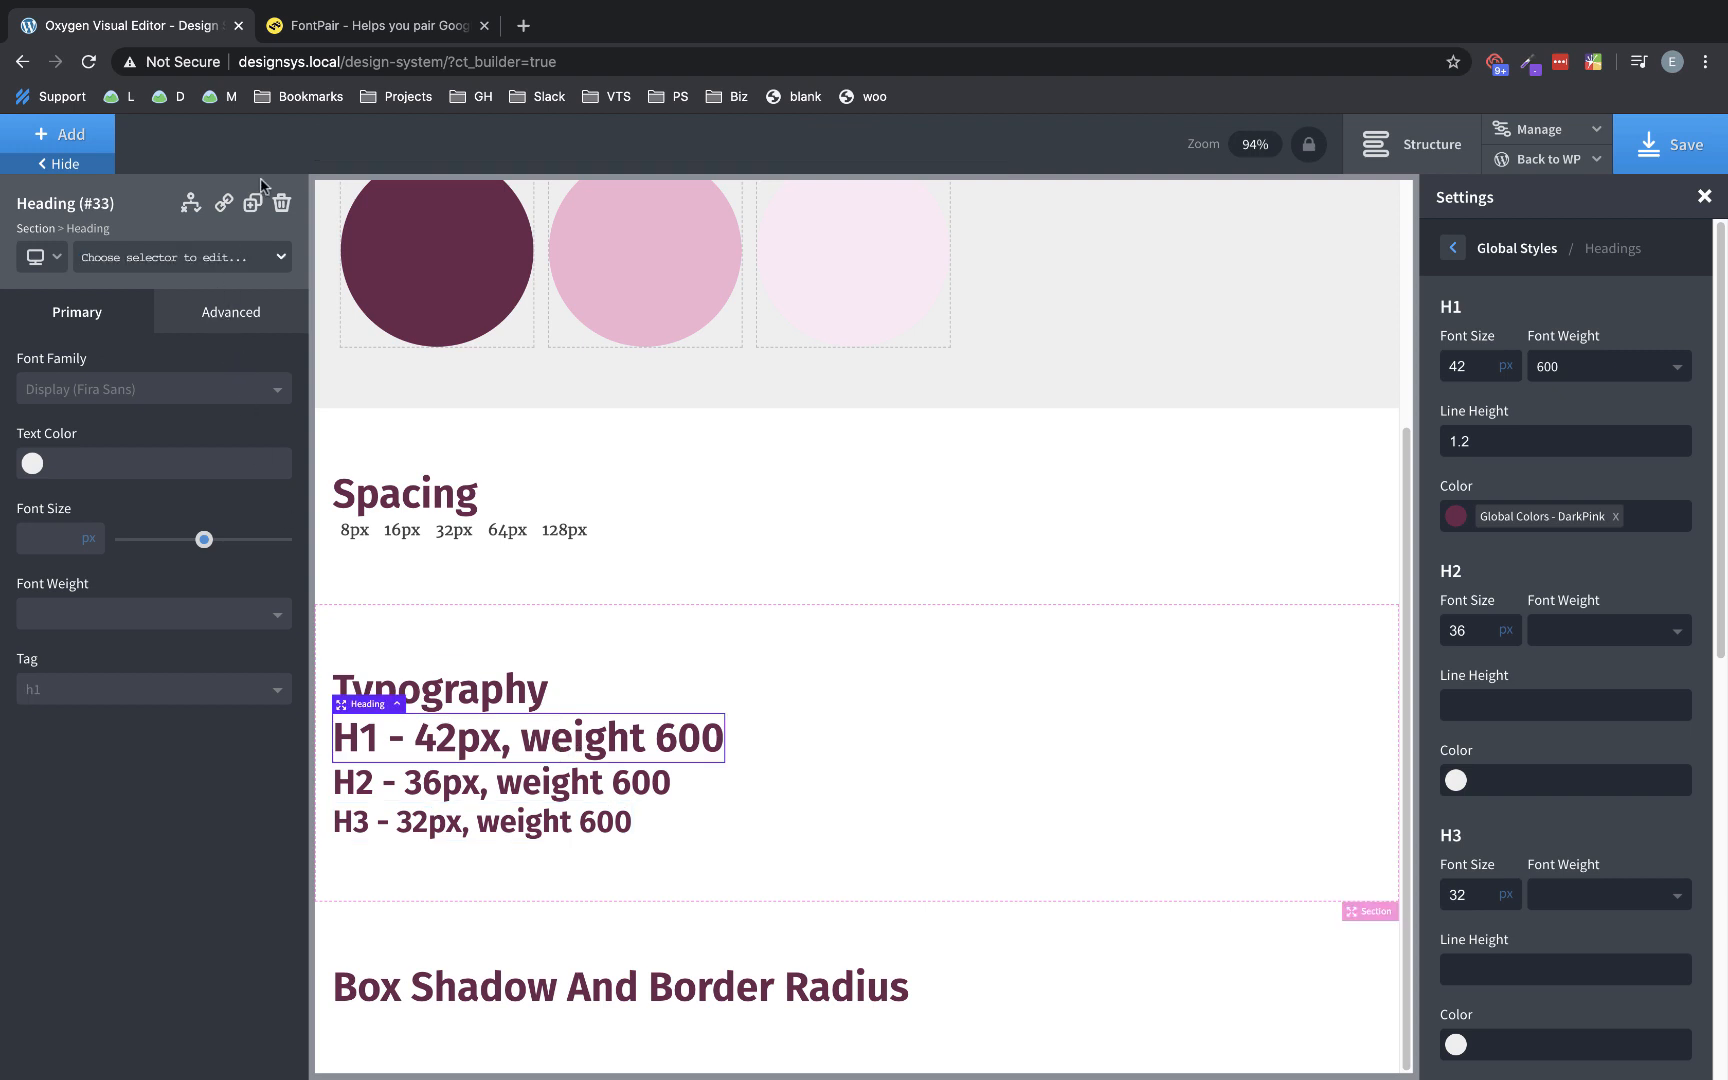
{"action": "left_click", "coordinate": [253, 202]}
{"action": "double_click", "coordinate": [468, 738]}
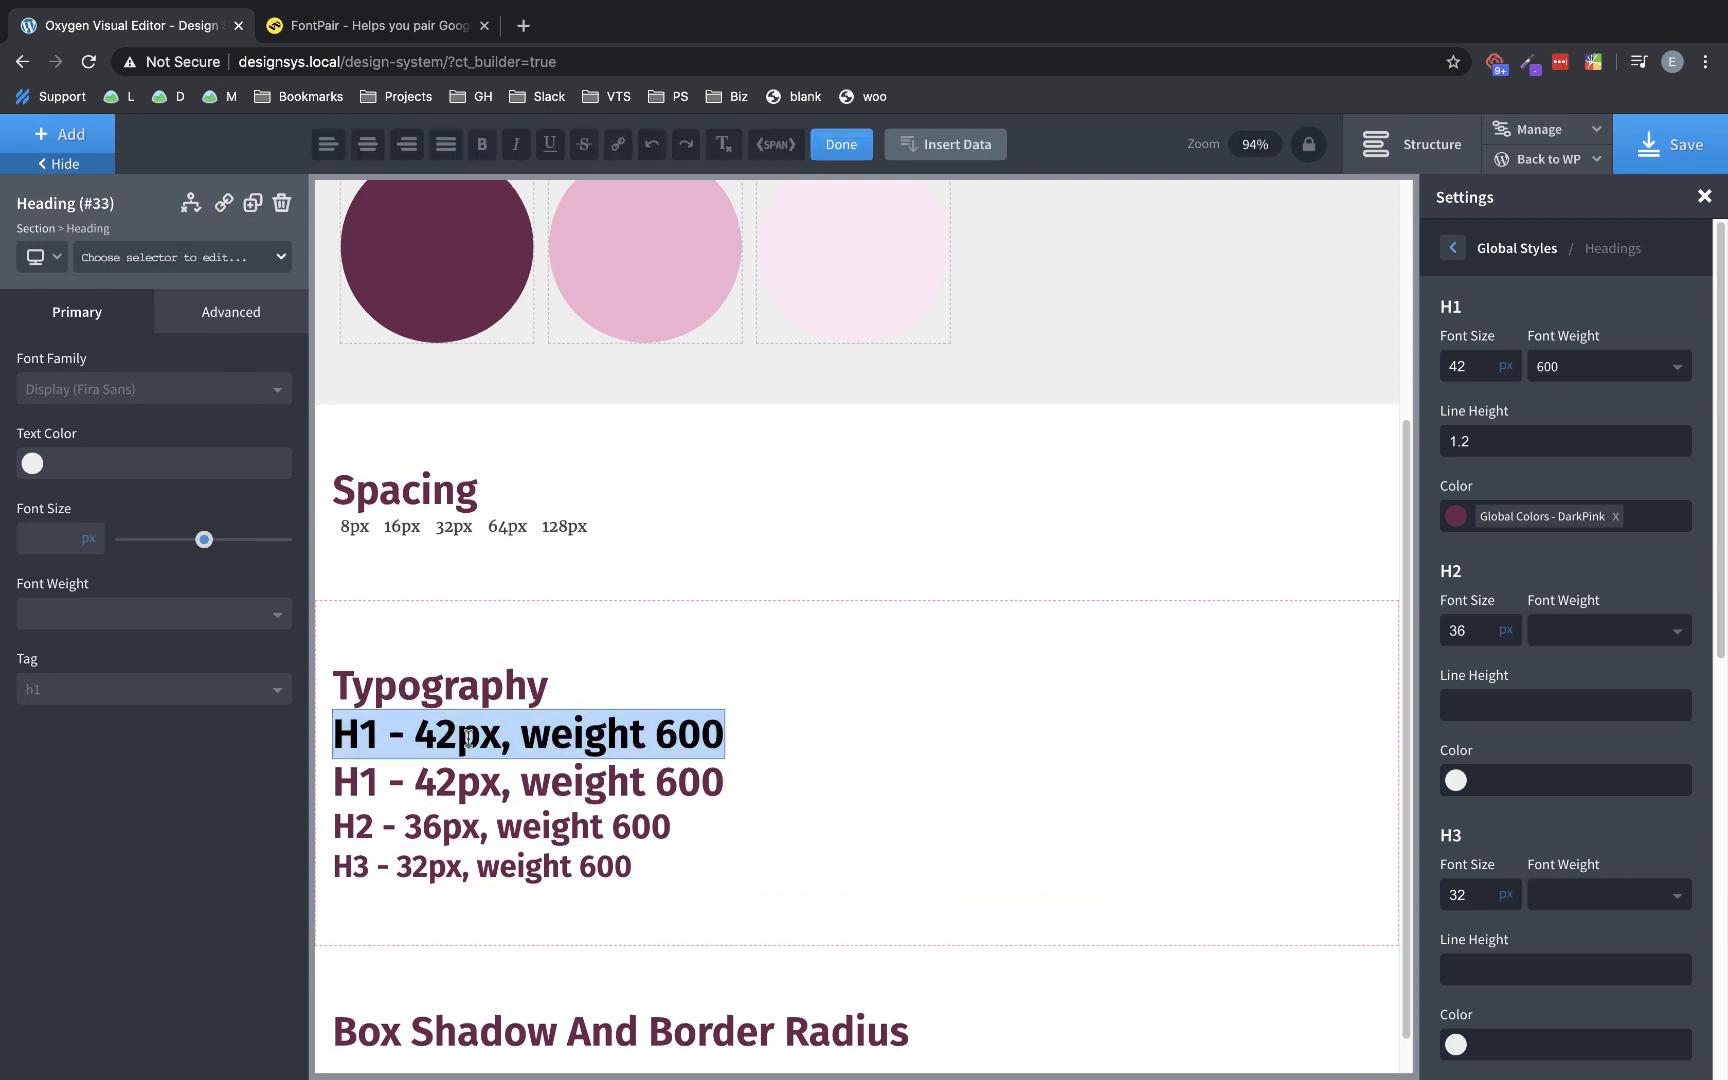
{"action": "type", "text": "Heading Font -"}
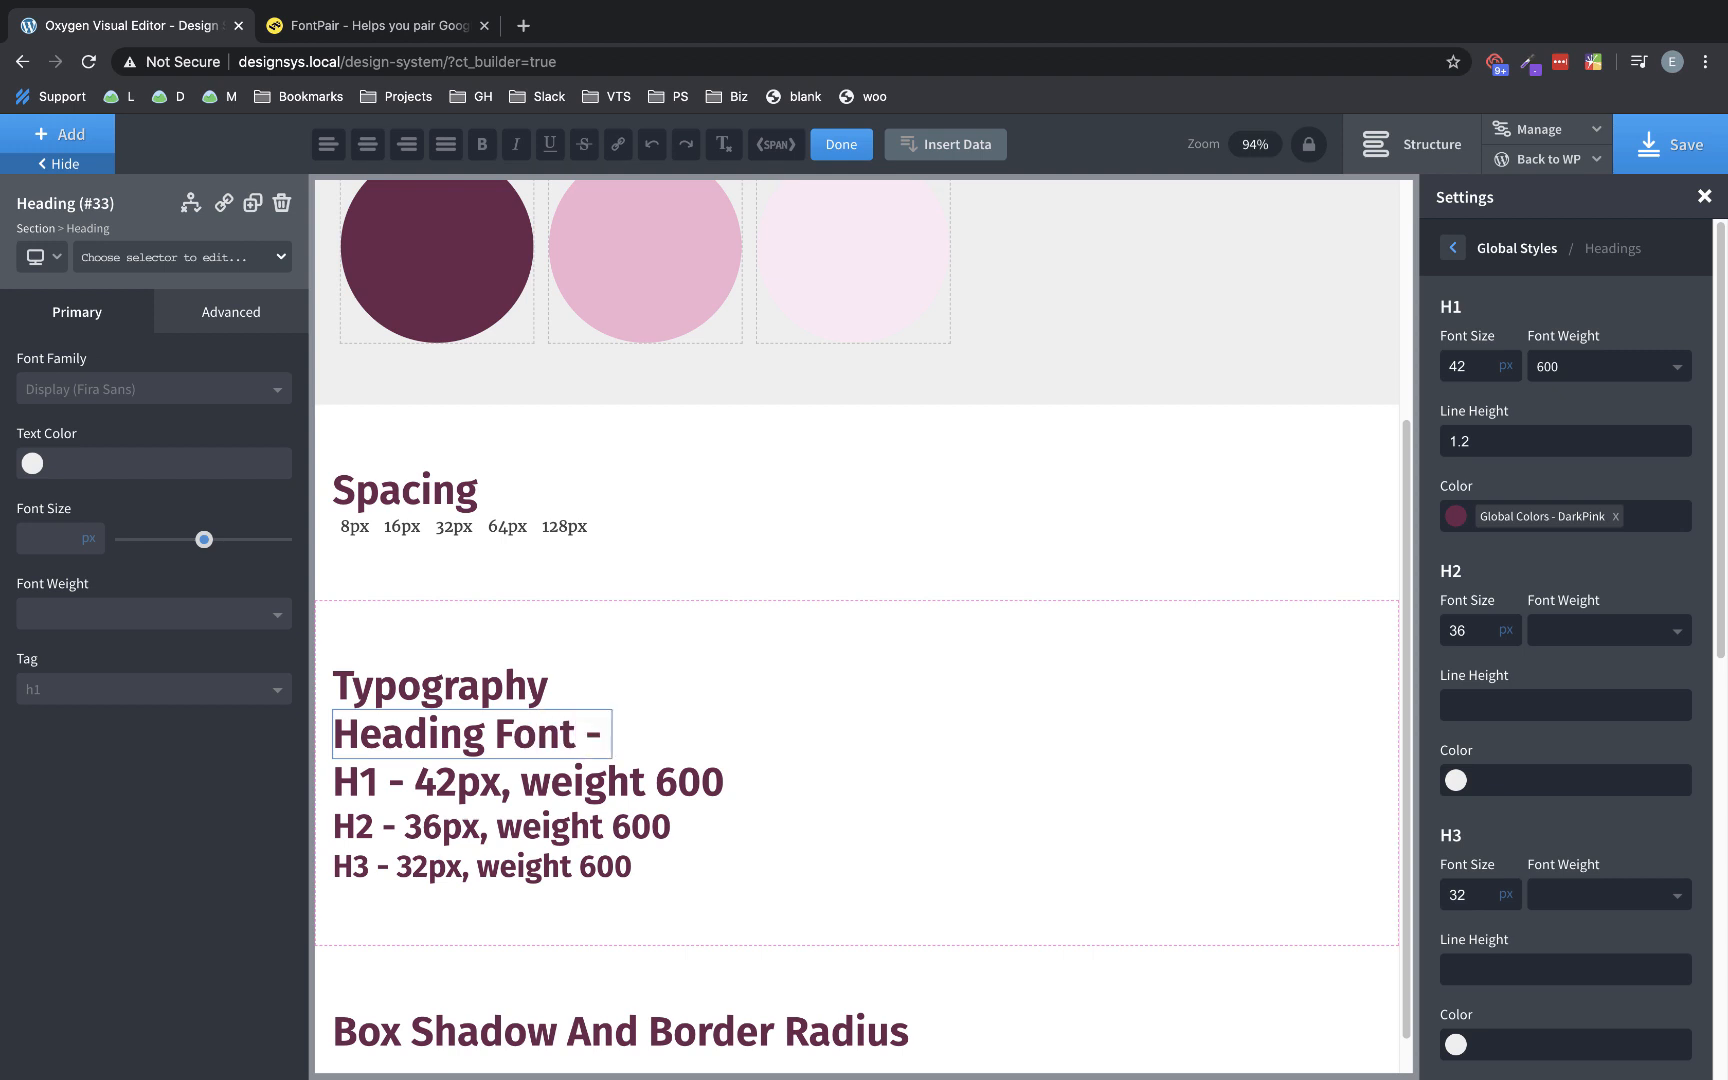
{"action": "type", "text": " Fira Sans"}
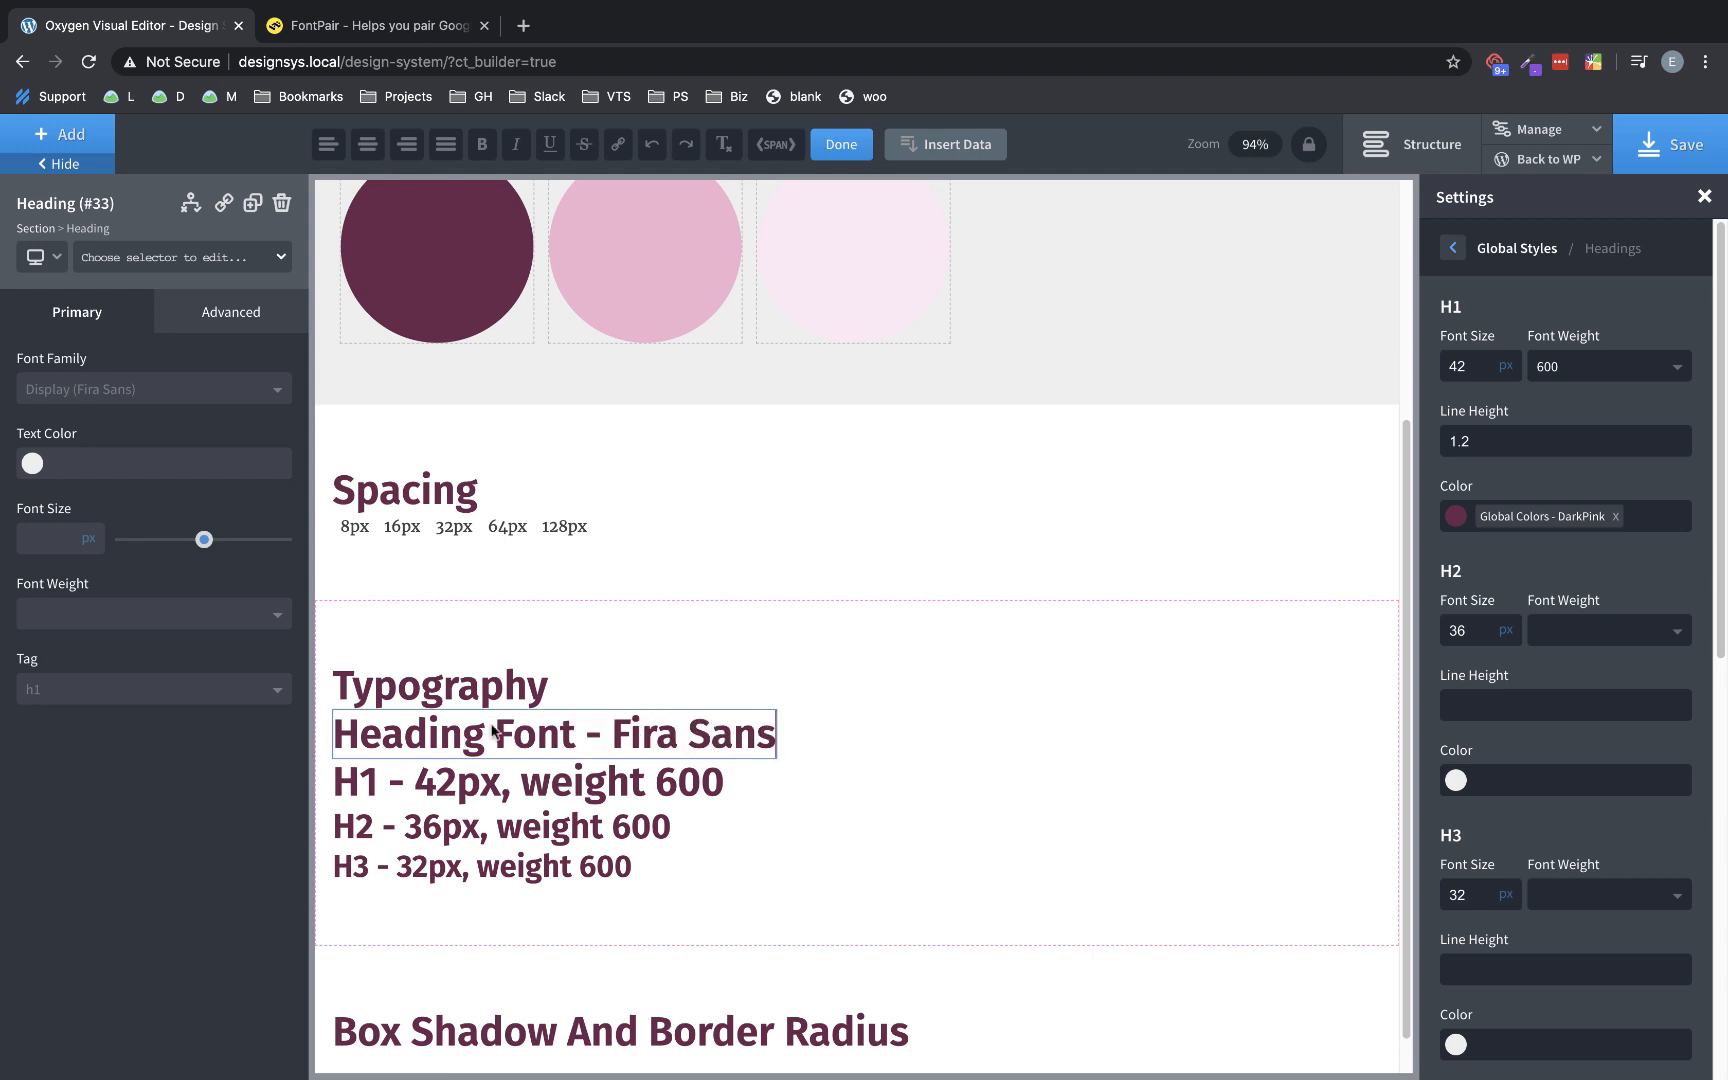
{"action": "left_click", "coordinate": [899, 760]}
- Add a small bottom margin beneath the Typography heading and beneath the H3 sample
{"action": "left_click", "coordinate": [476, 690]}
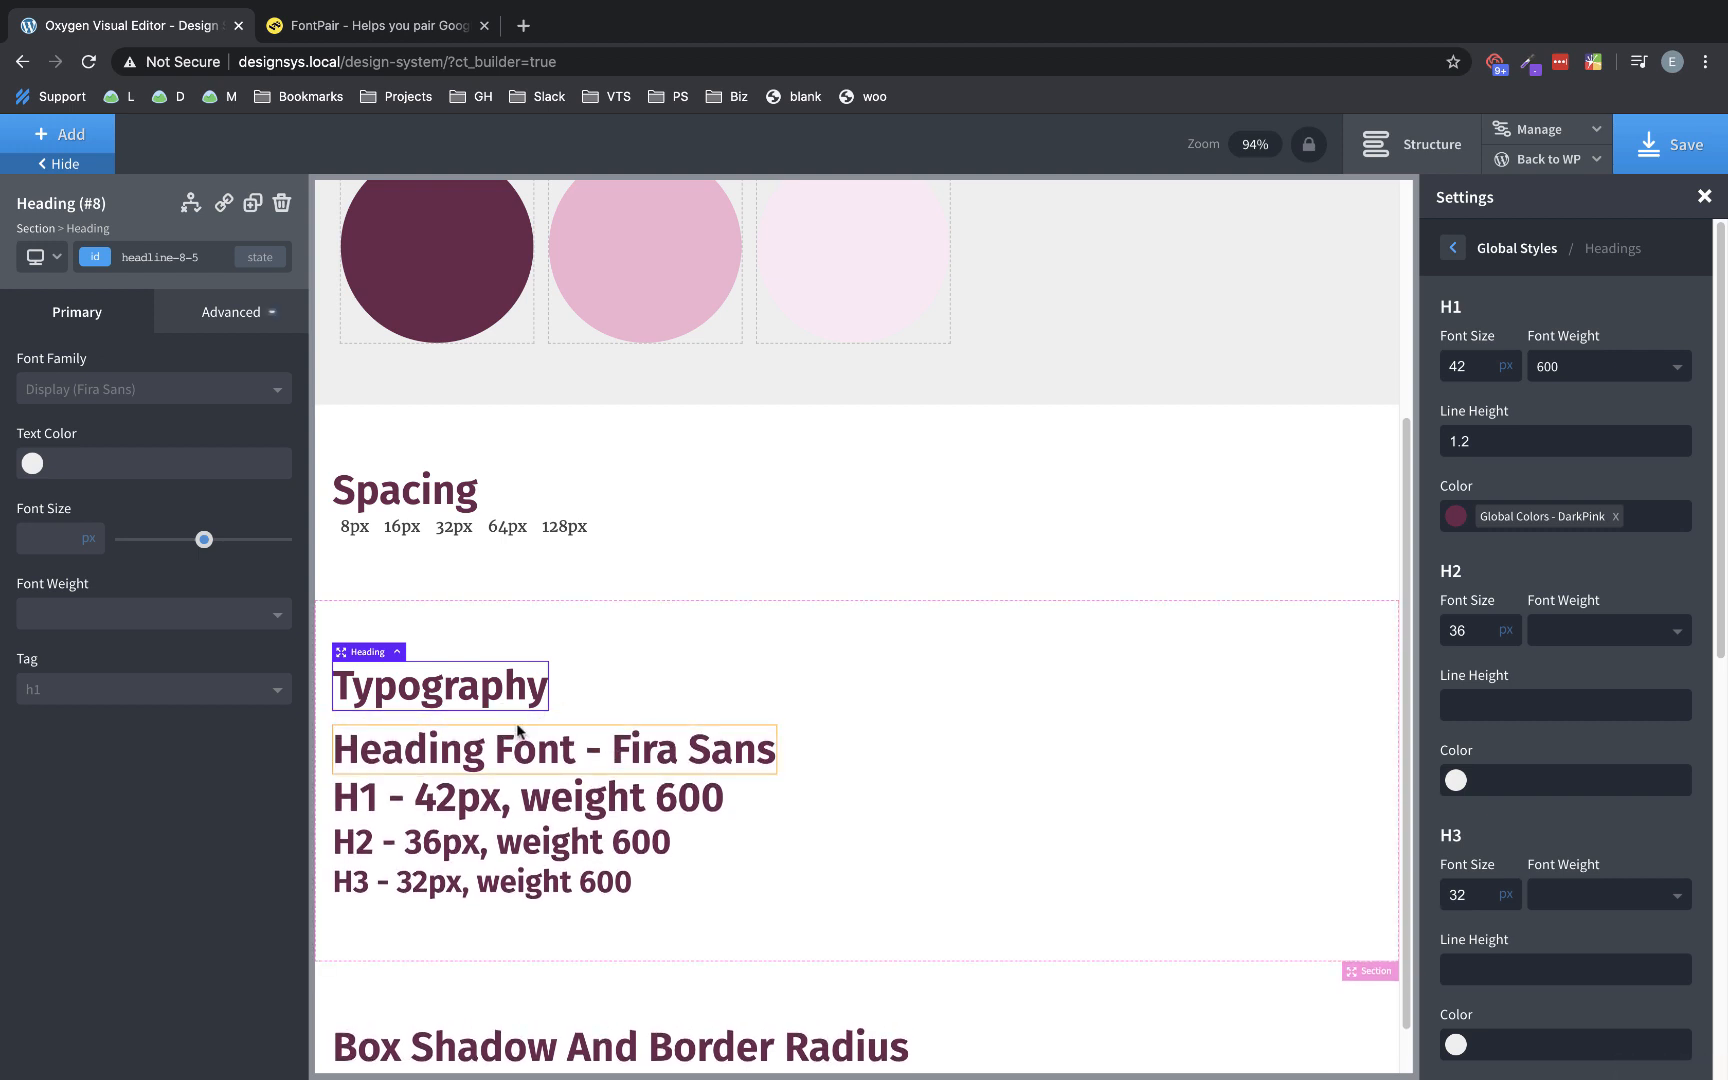
{"action": "left_click", "coordinate": [582, 888]}
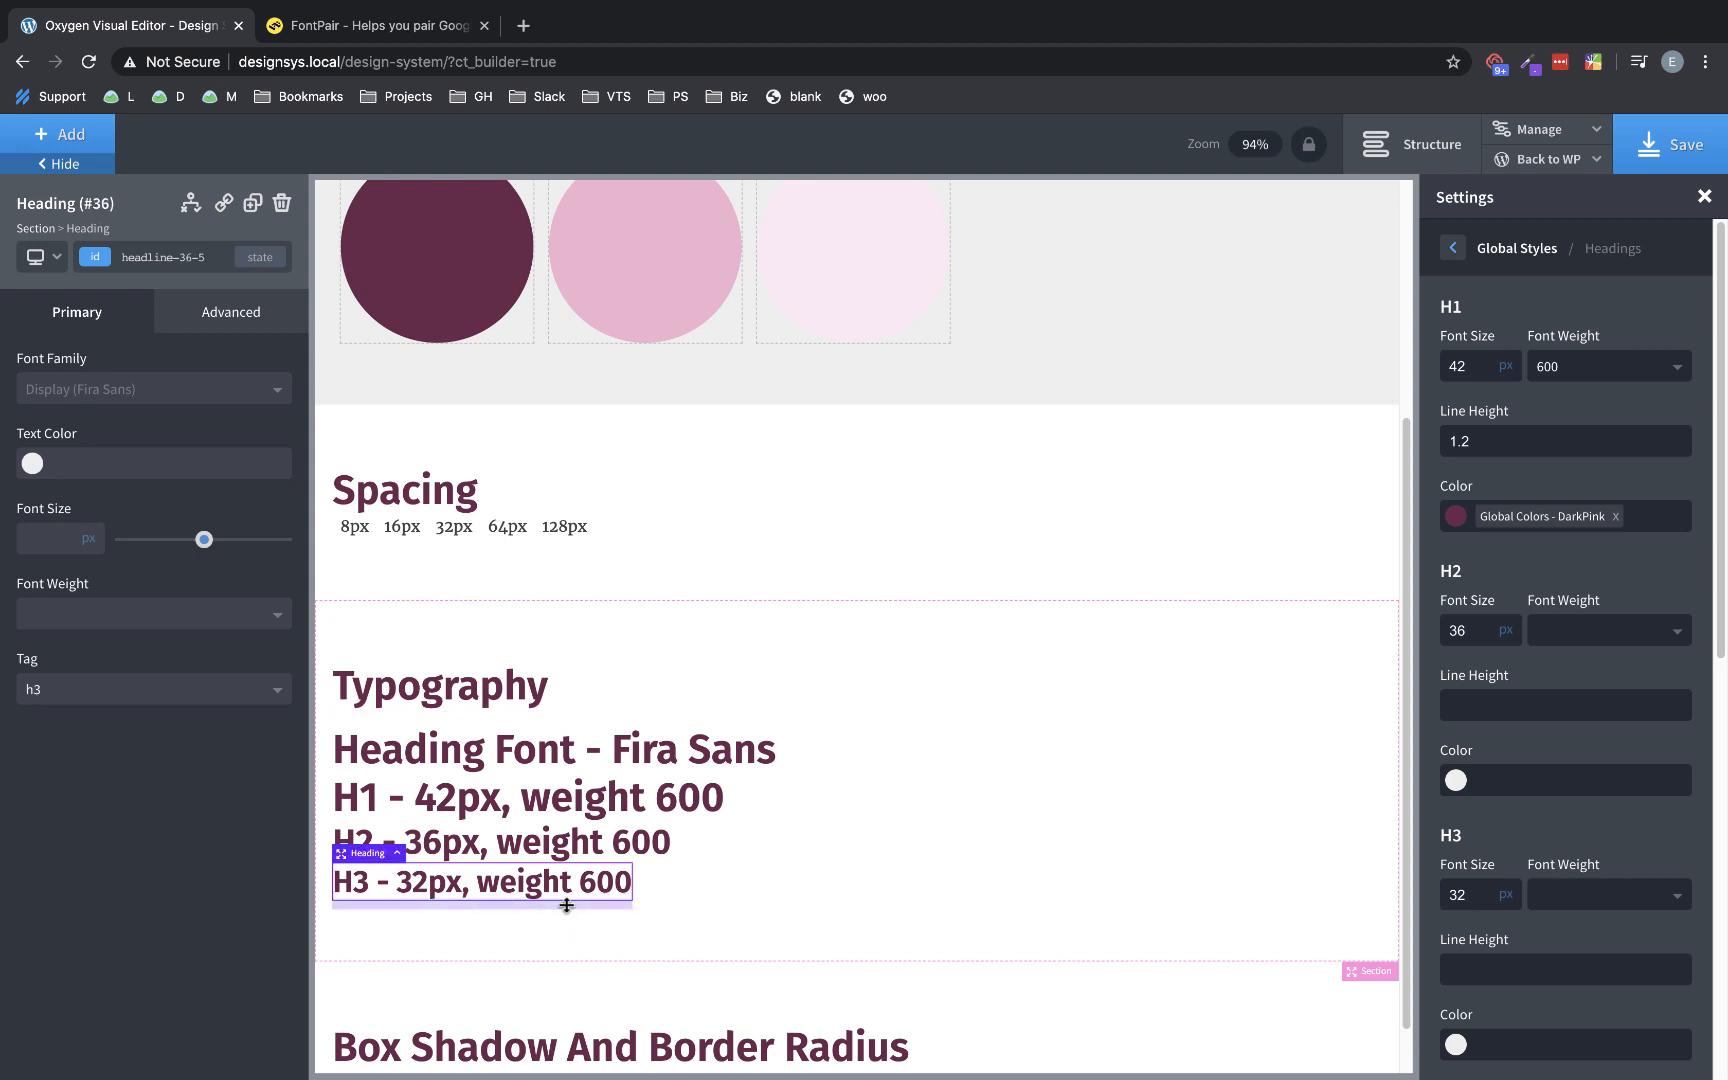
{"action": "left_click_drag", "start_coordinate": [566, 905], "coordinate": [565, 925]}
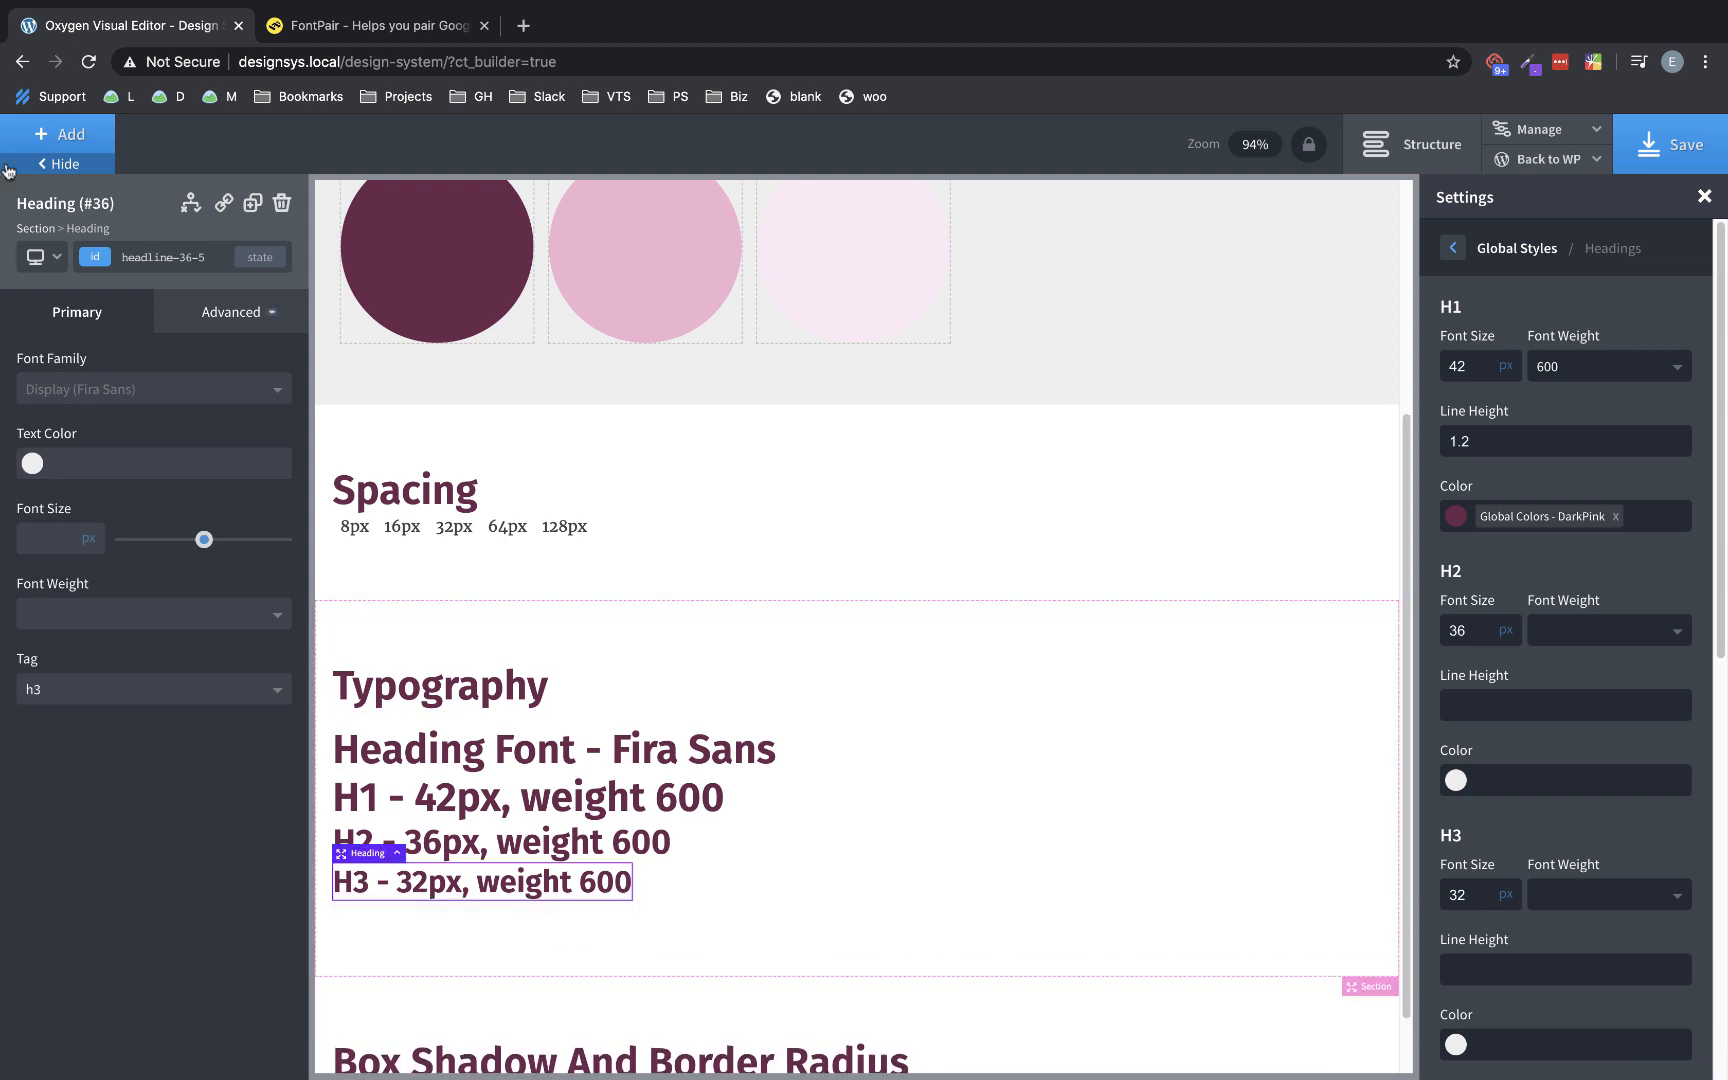
{"action": "left_click", "coordinate": [60, 134]}
{"action": "left_click", "coordinate": [220, 490]}
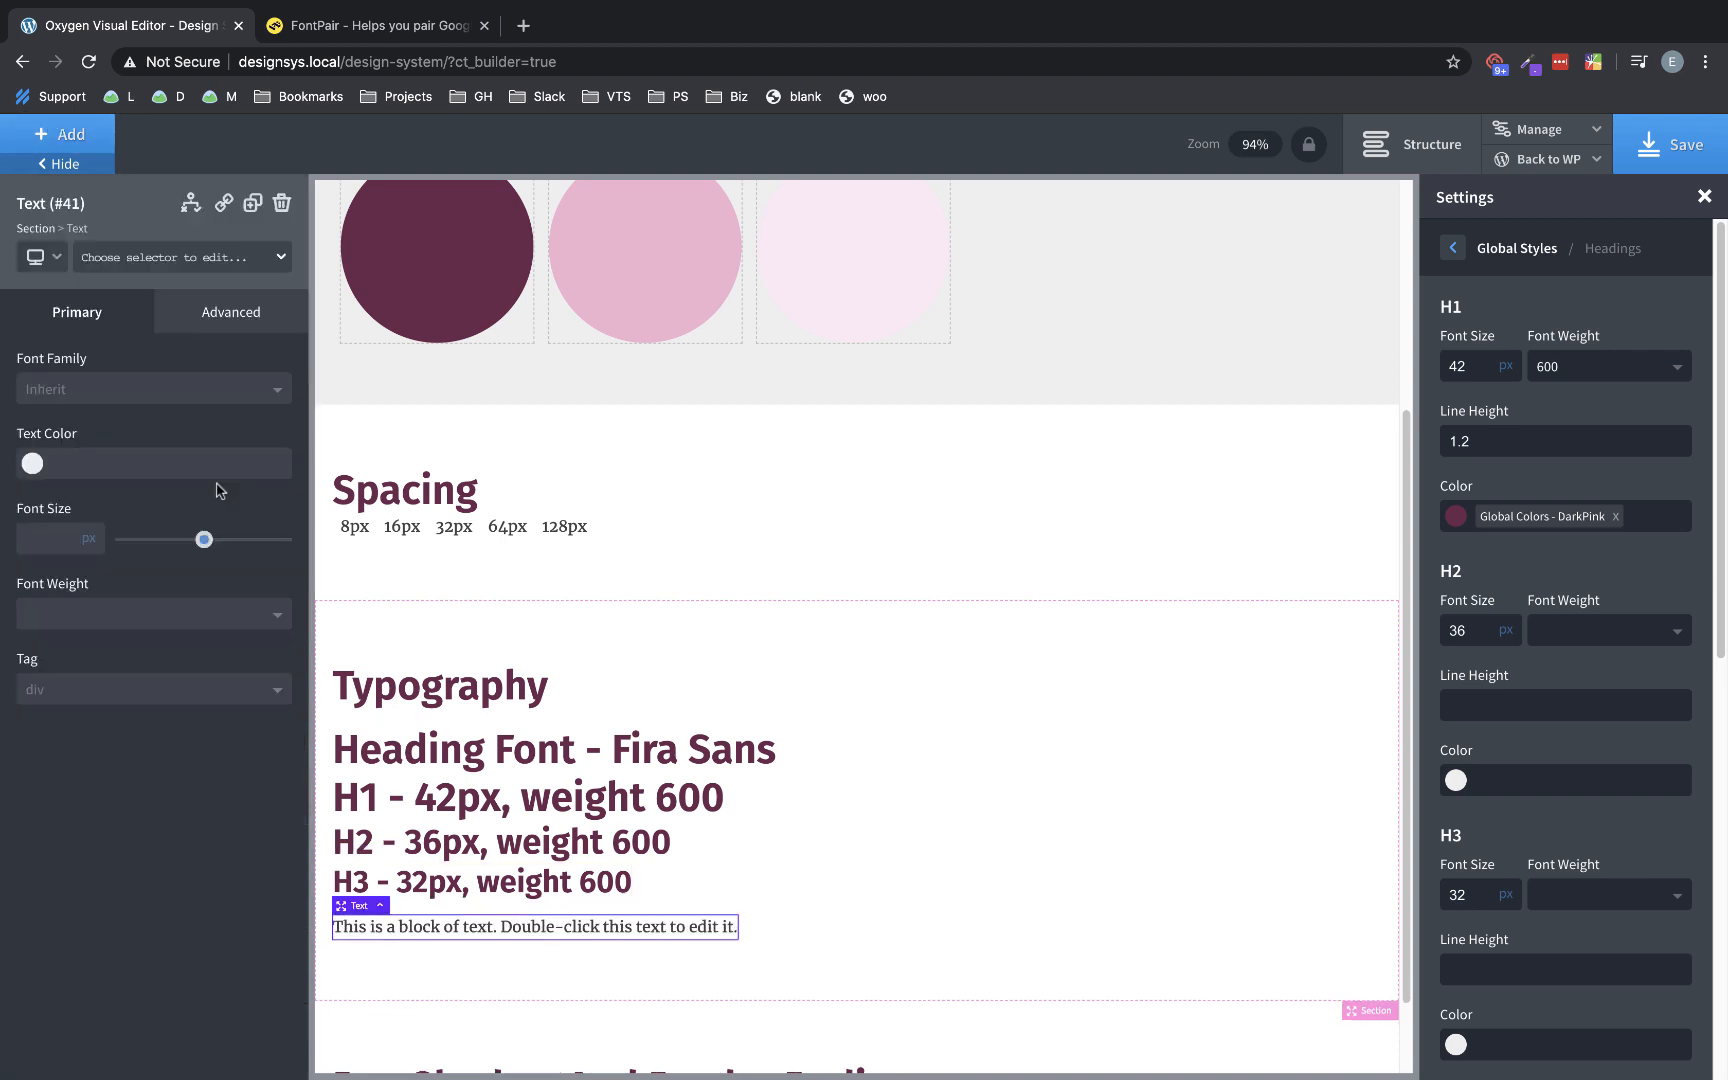
{"action": "scroll", "coordinate": [849, 860], "scroll_direction": "down", "scroll_amount": 1}
{"action": "double_click", "coordinate": [557, 829]}
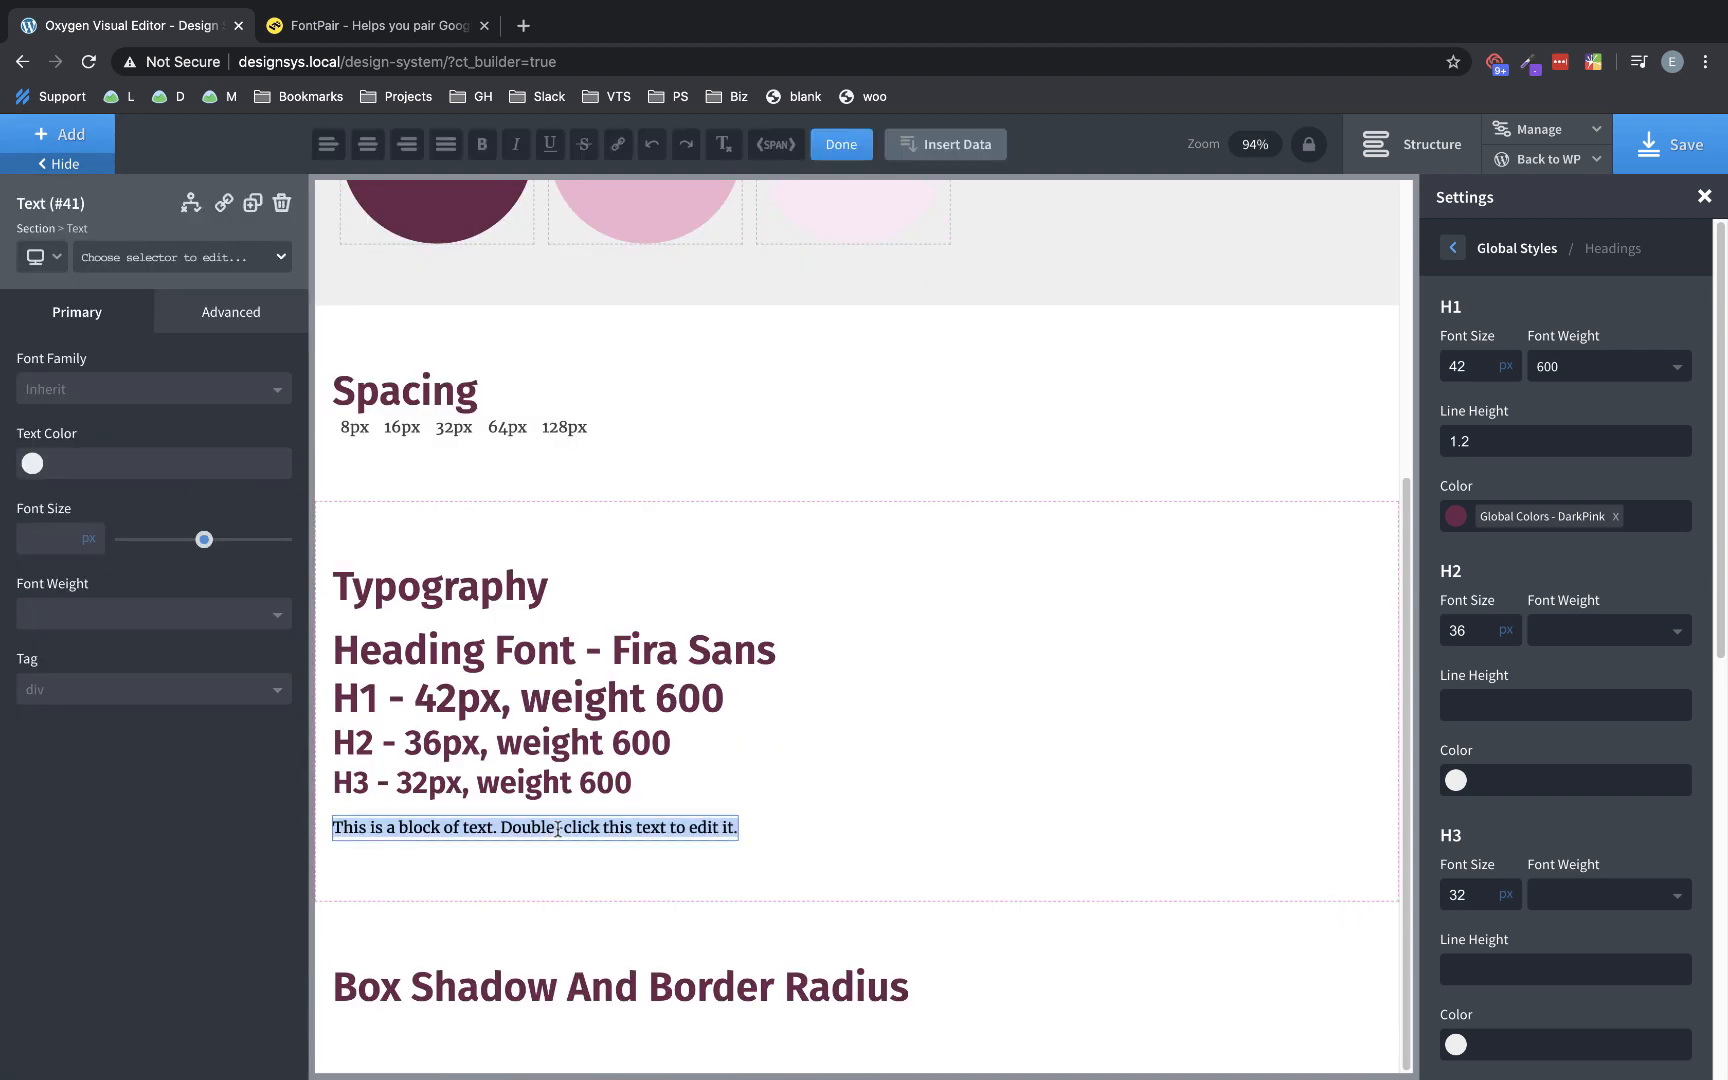
{"action": "type", "text": "Tex"}
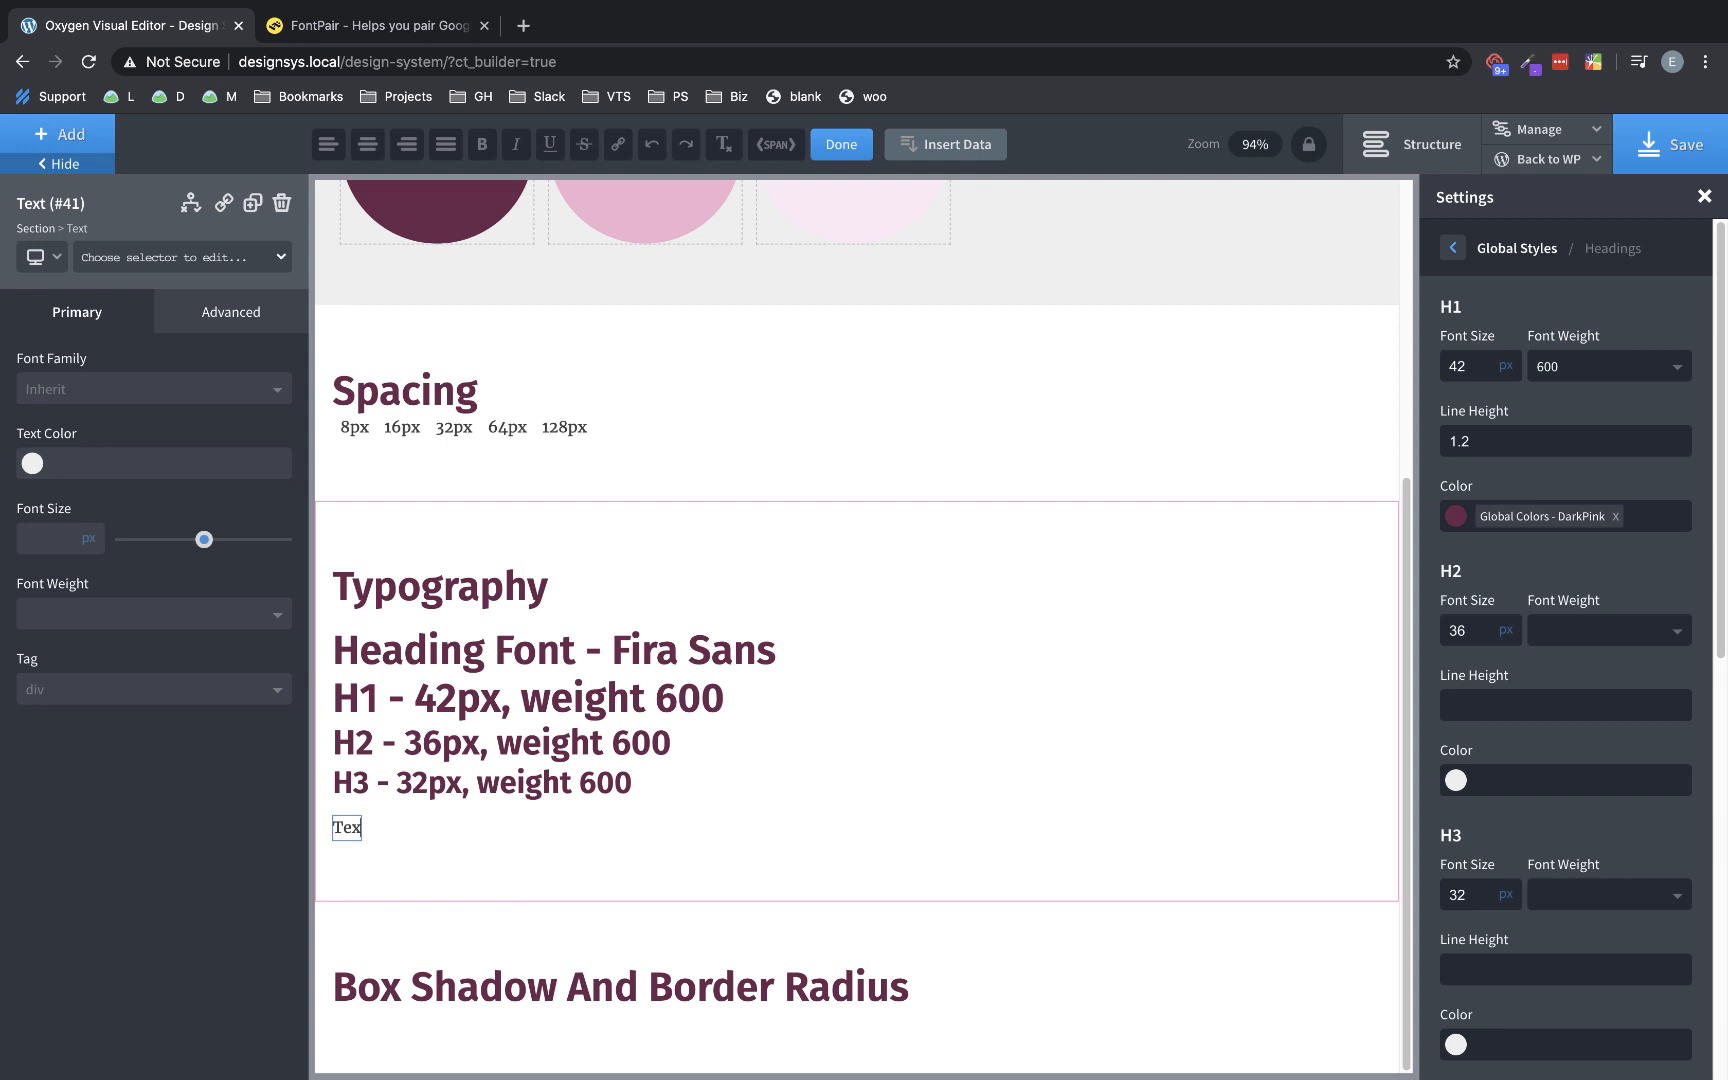
{"action": "key", "text": "BackSpace"}
{"action": "key", "text": "BackSpace"}
{"action": "key", "text": "BackSpace"}
- Set the global body text color to the DarkGray global color
{"action": "left_click", "coordinate": [1453, 250]}
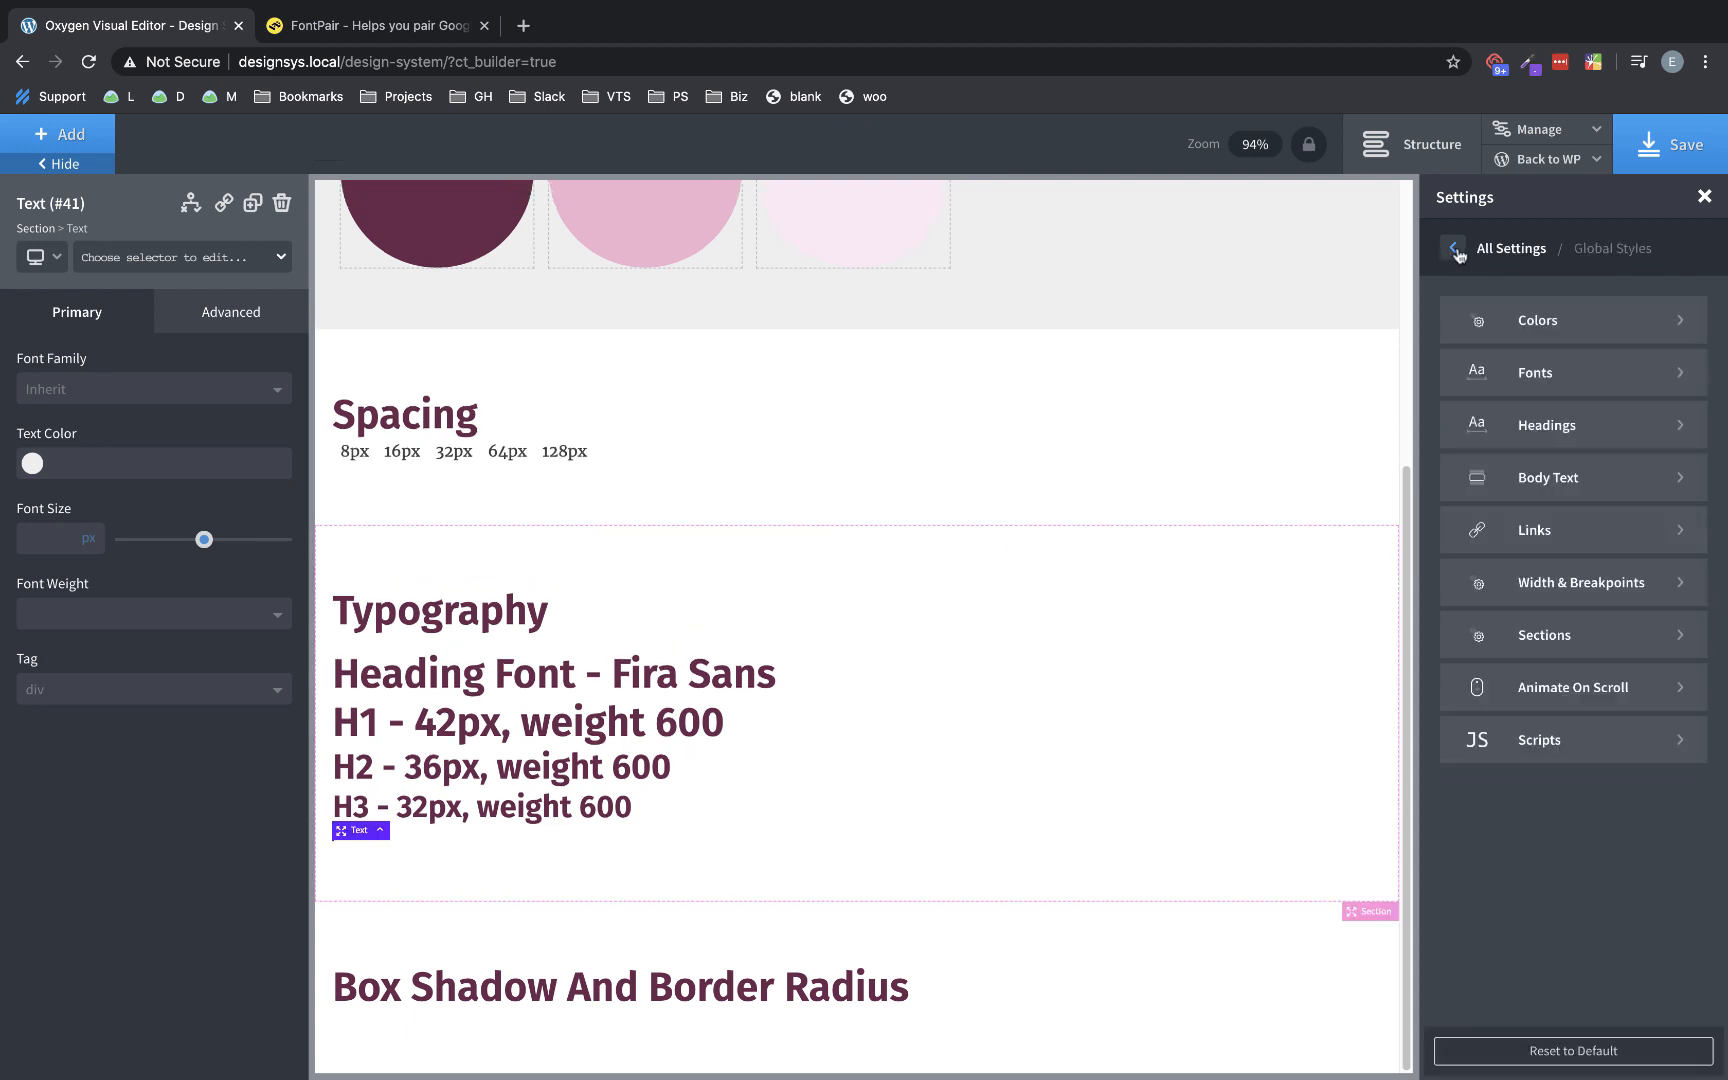
{"action": "left_click", "coordinate": [1590, 374]}
{"action": "left_click", "coordinate": [1453, 249]}
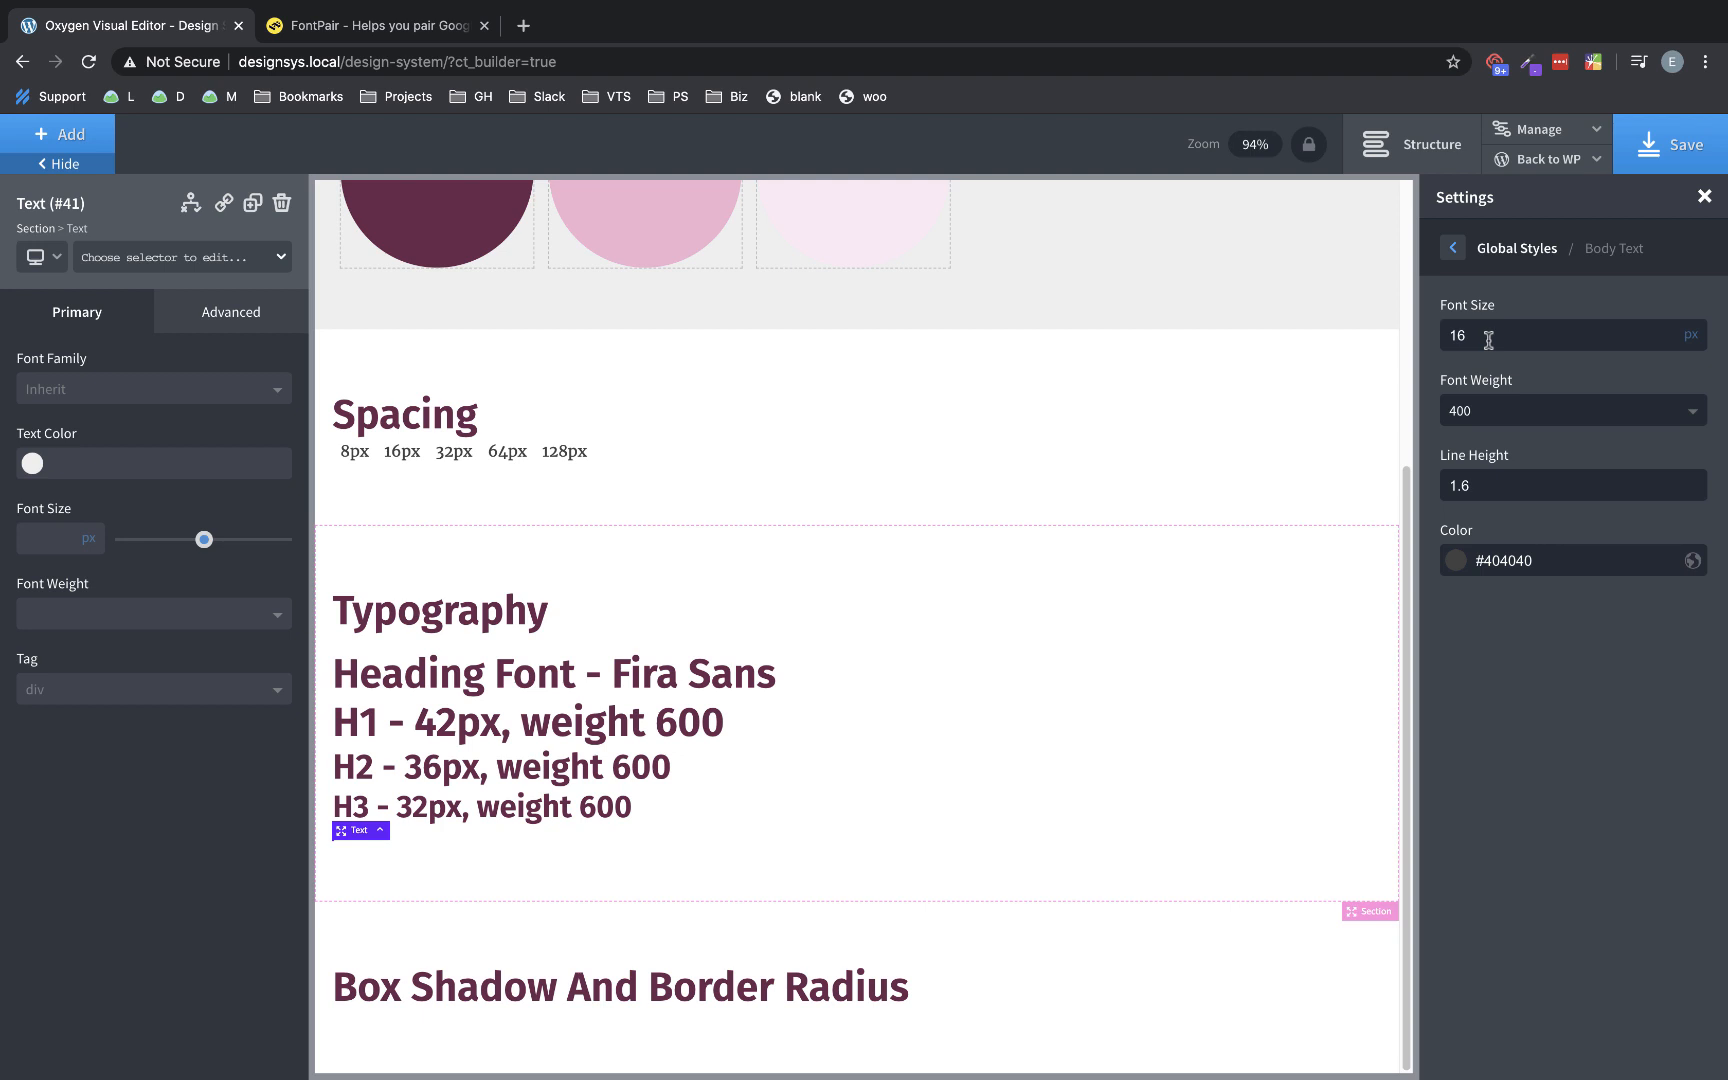
{"action": "left_click", "coordinate": [1457, 563]}
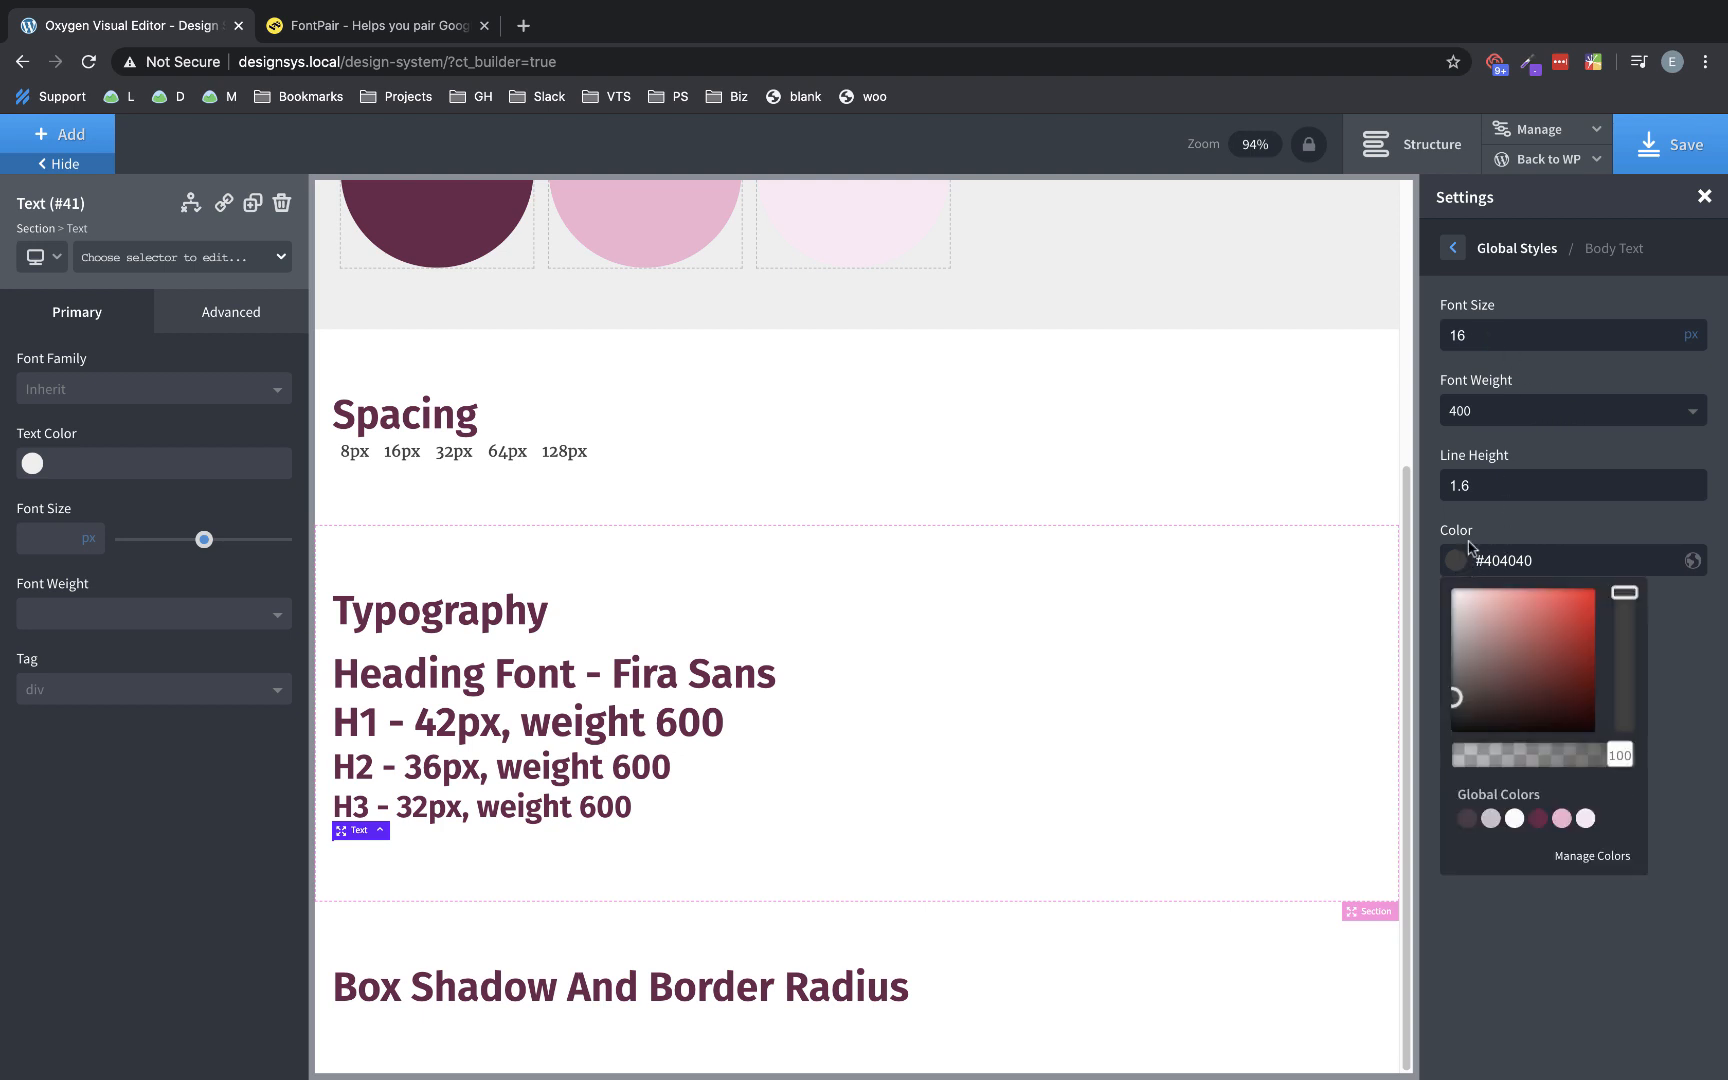
{"action": "left_click", "coordinate": [1466, 822]}
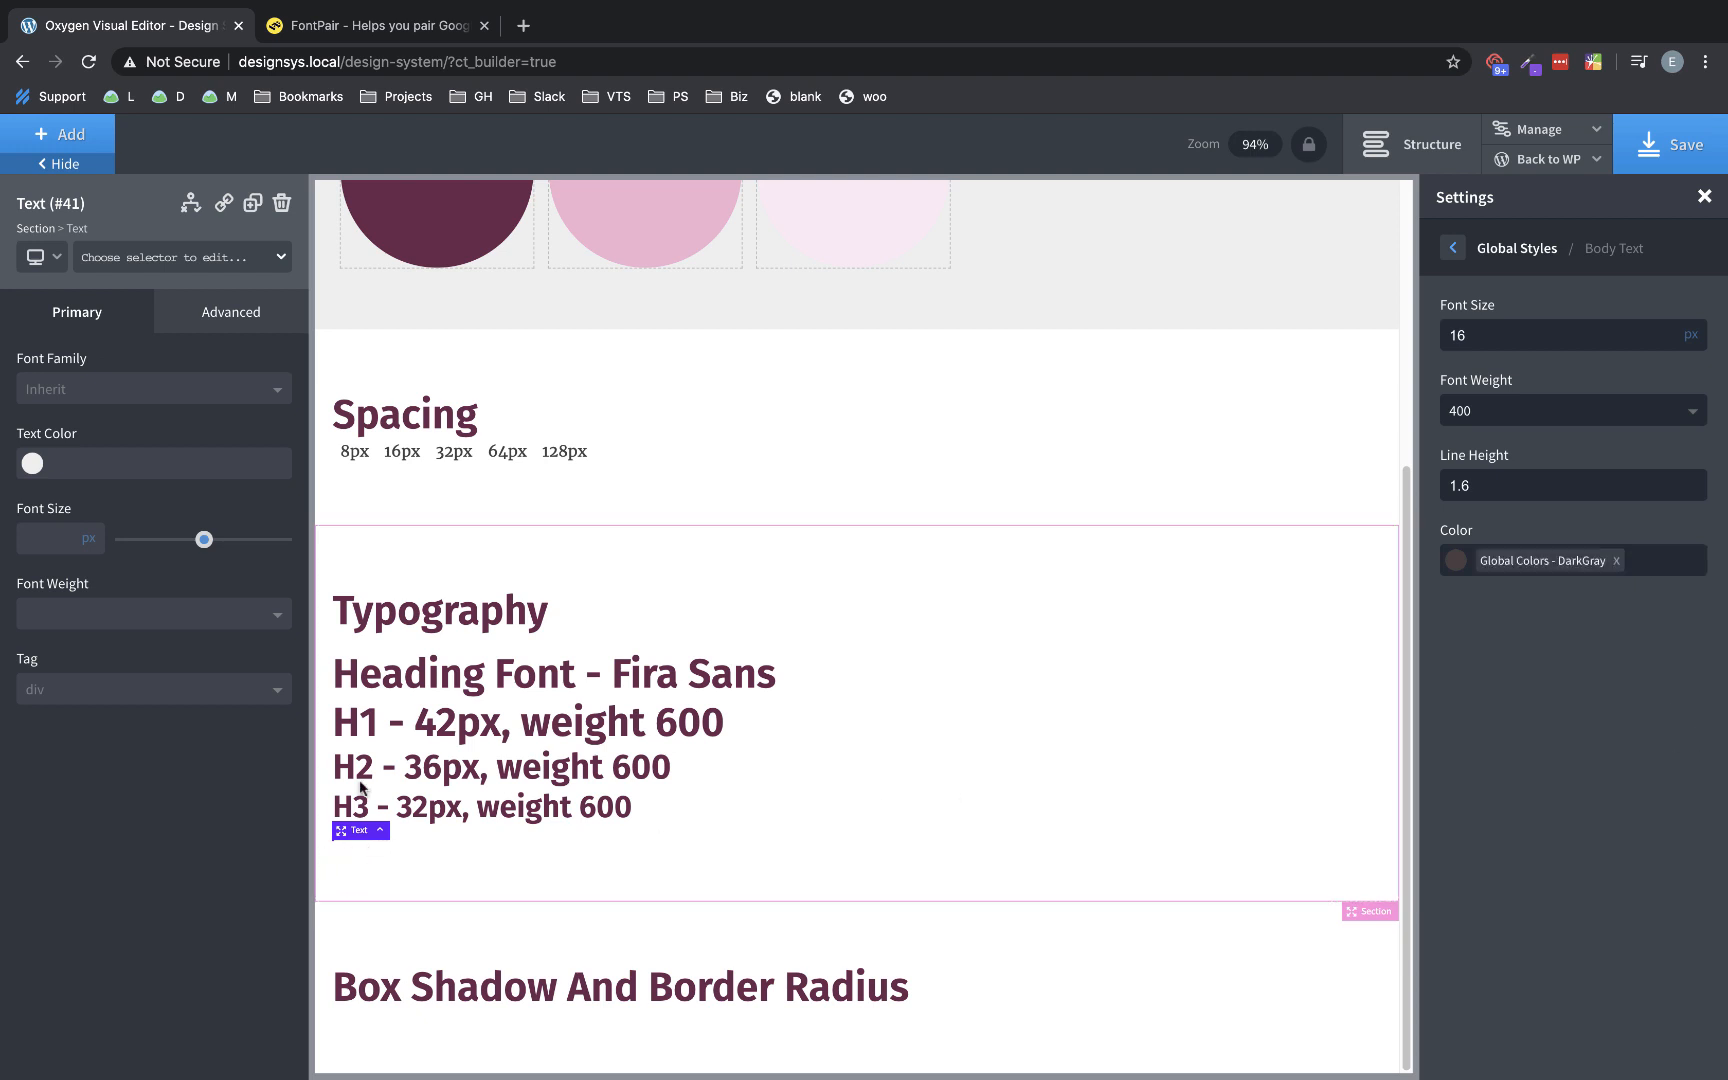
- Delete the empty text element and add a new one under the H3 sample reading "Text Font - Merriweather"
{"action": "left_click", "coordinate": [281, 203]}
{"action": "left_click", "coordinate": [62, 131]}
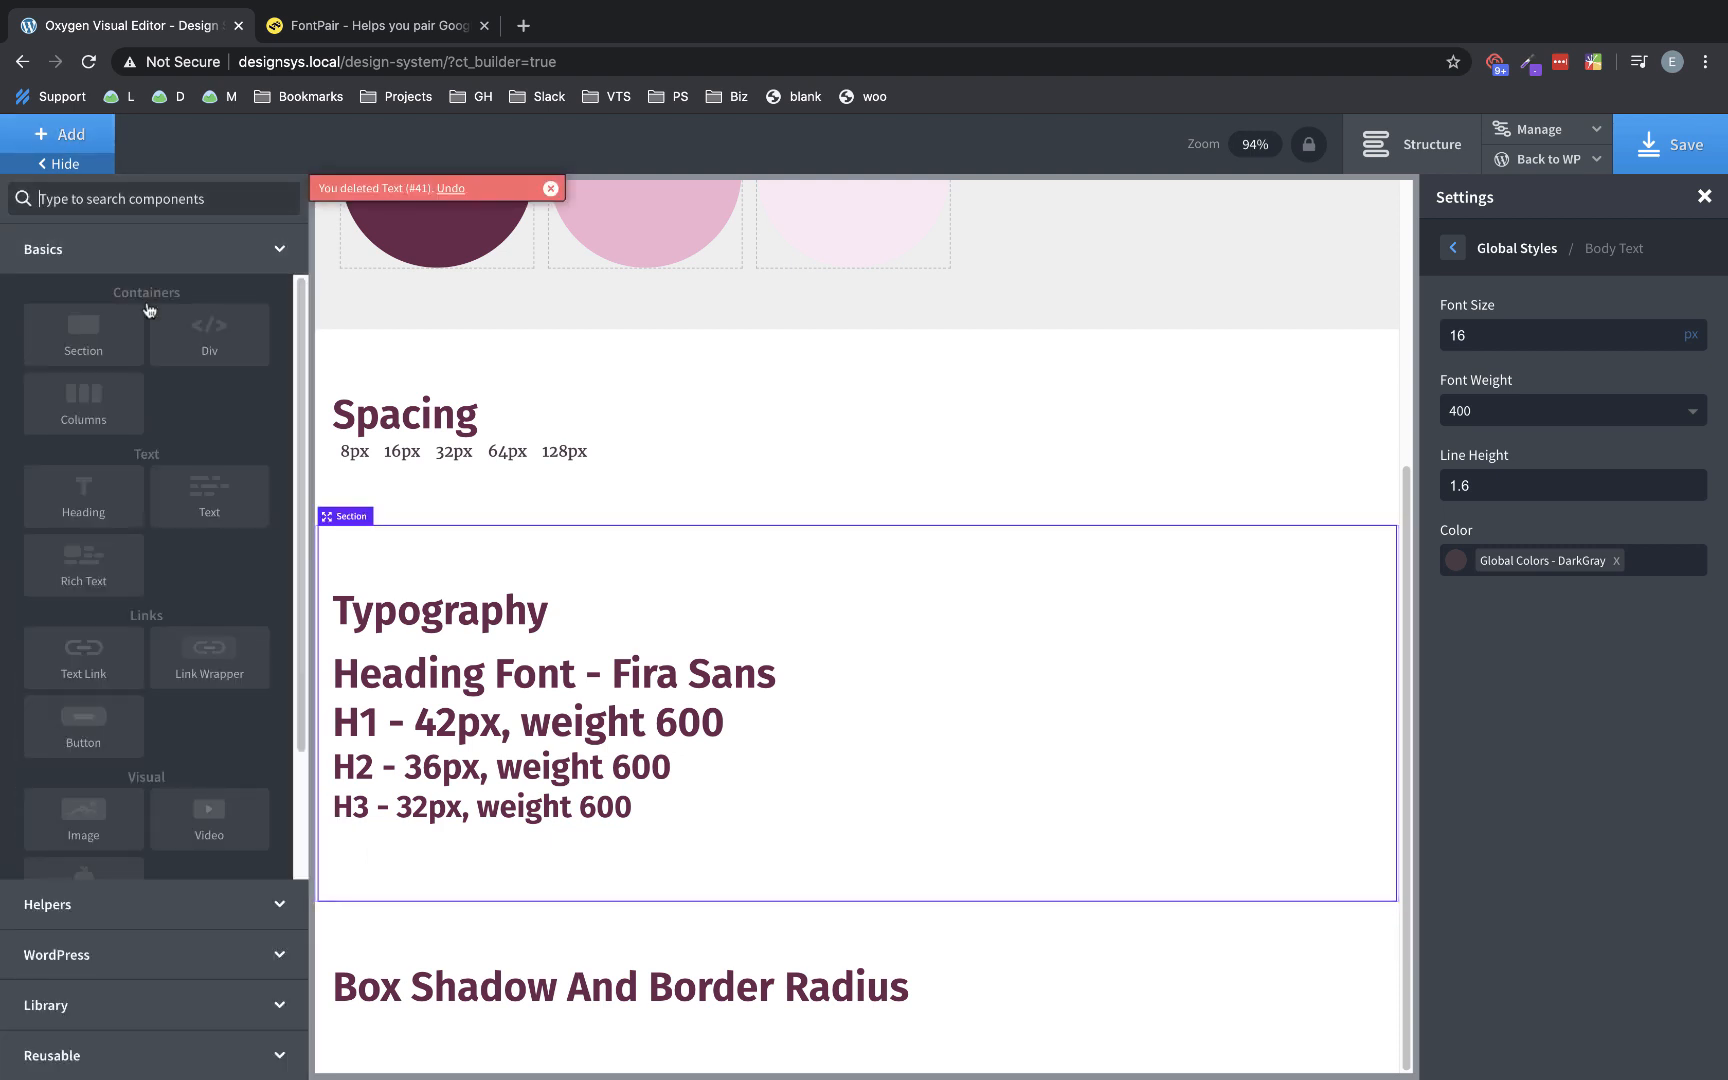
{"action": "left_click", "coordinate": [198, 496]}
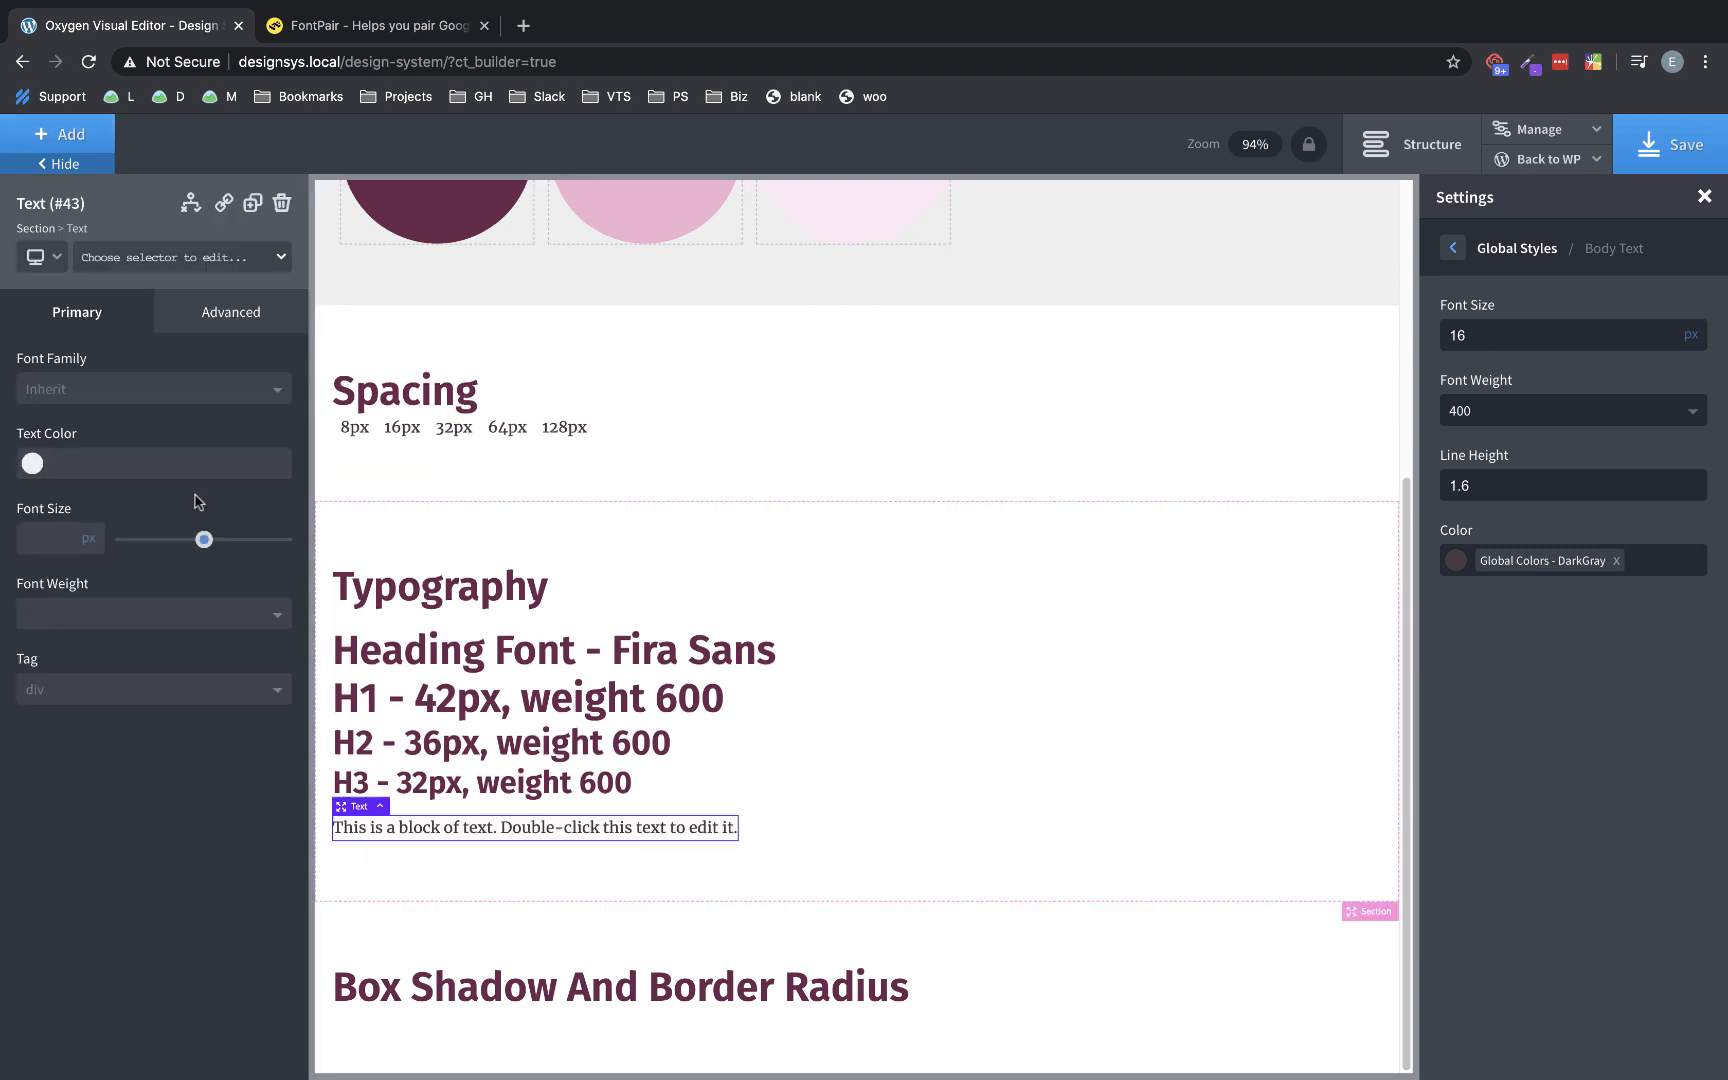
{"action": "double_click", "coordinate": [558, 833]}
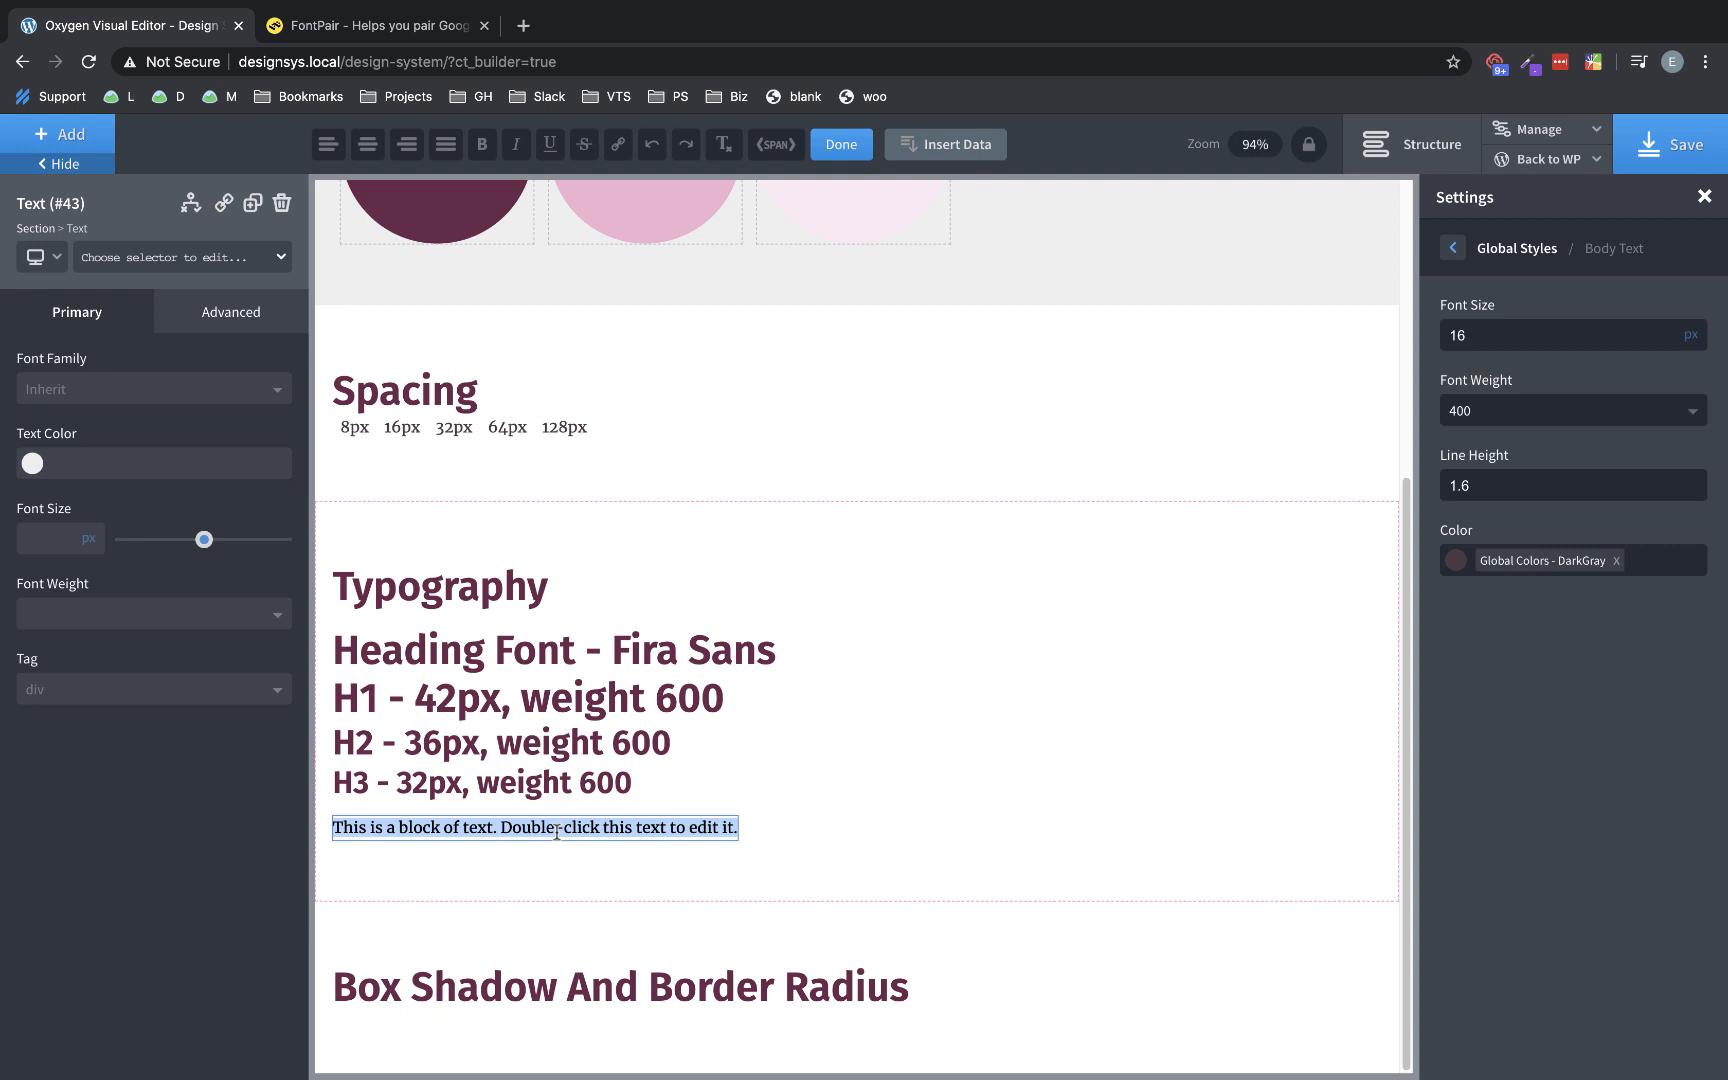
{"action": "type", "text": "Text Font"}
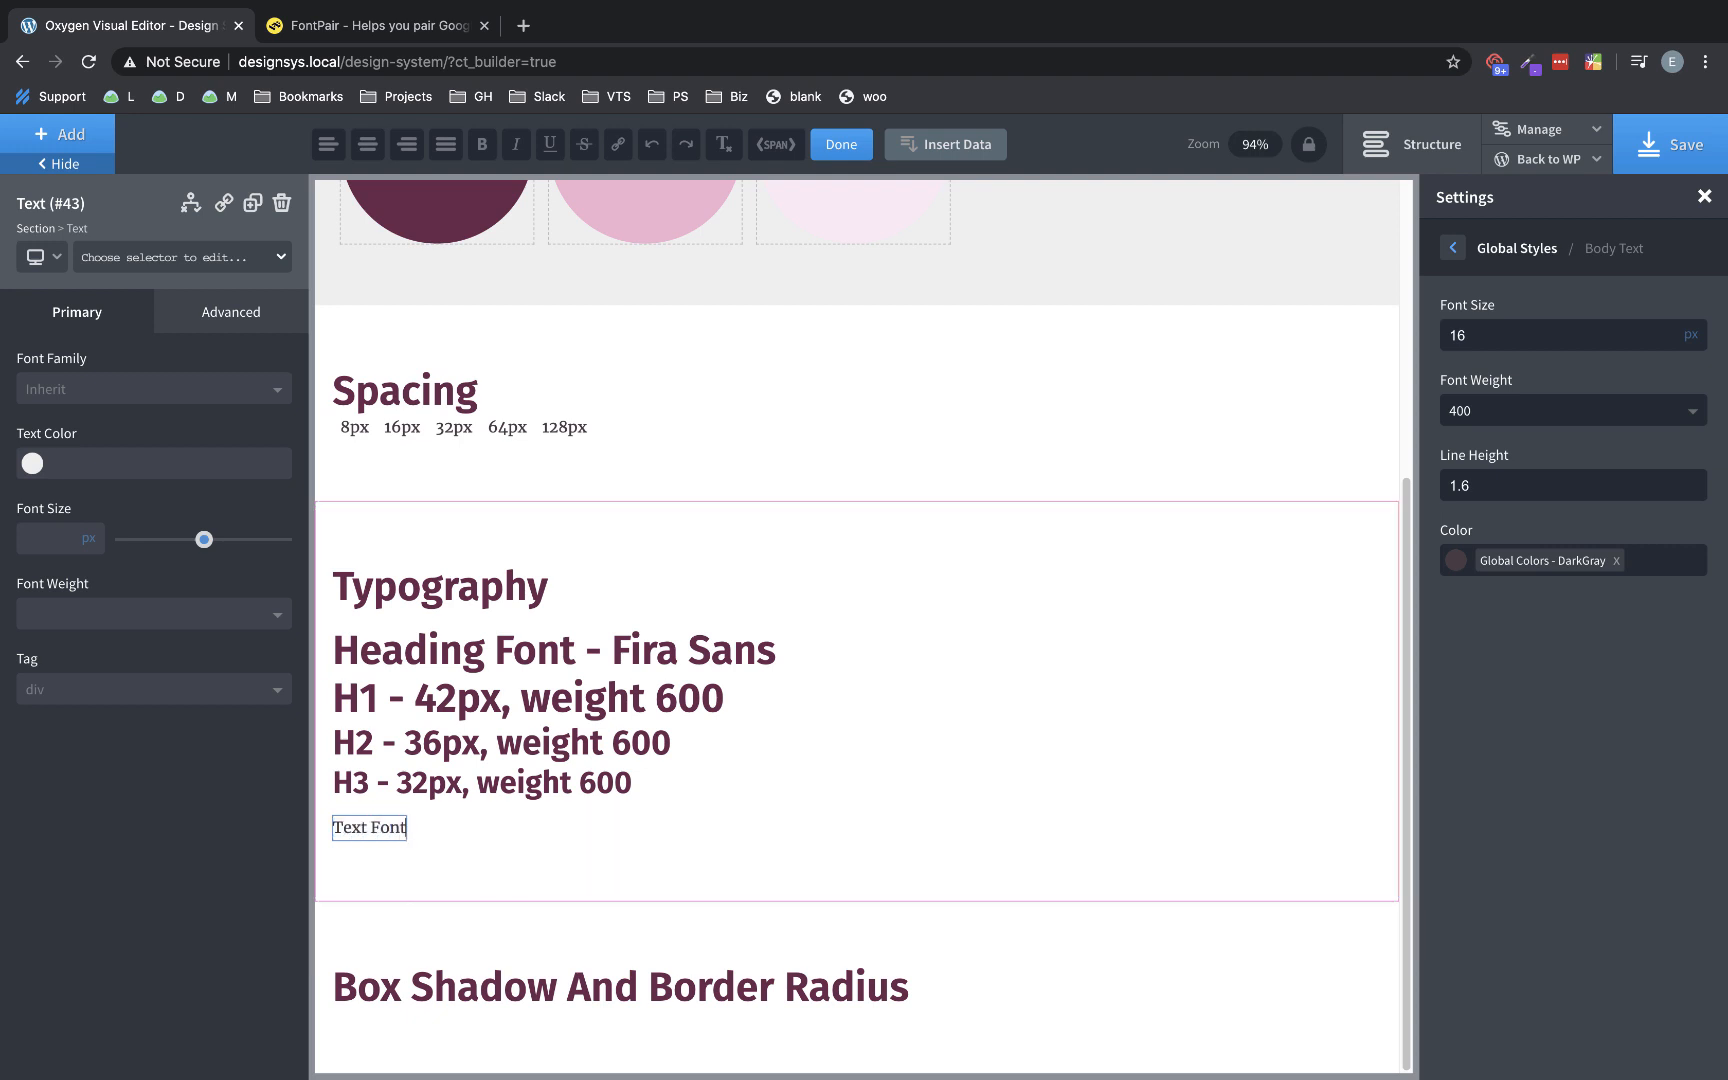
{"action": "type", "text": " - Merriweather"}
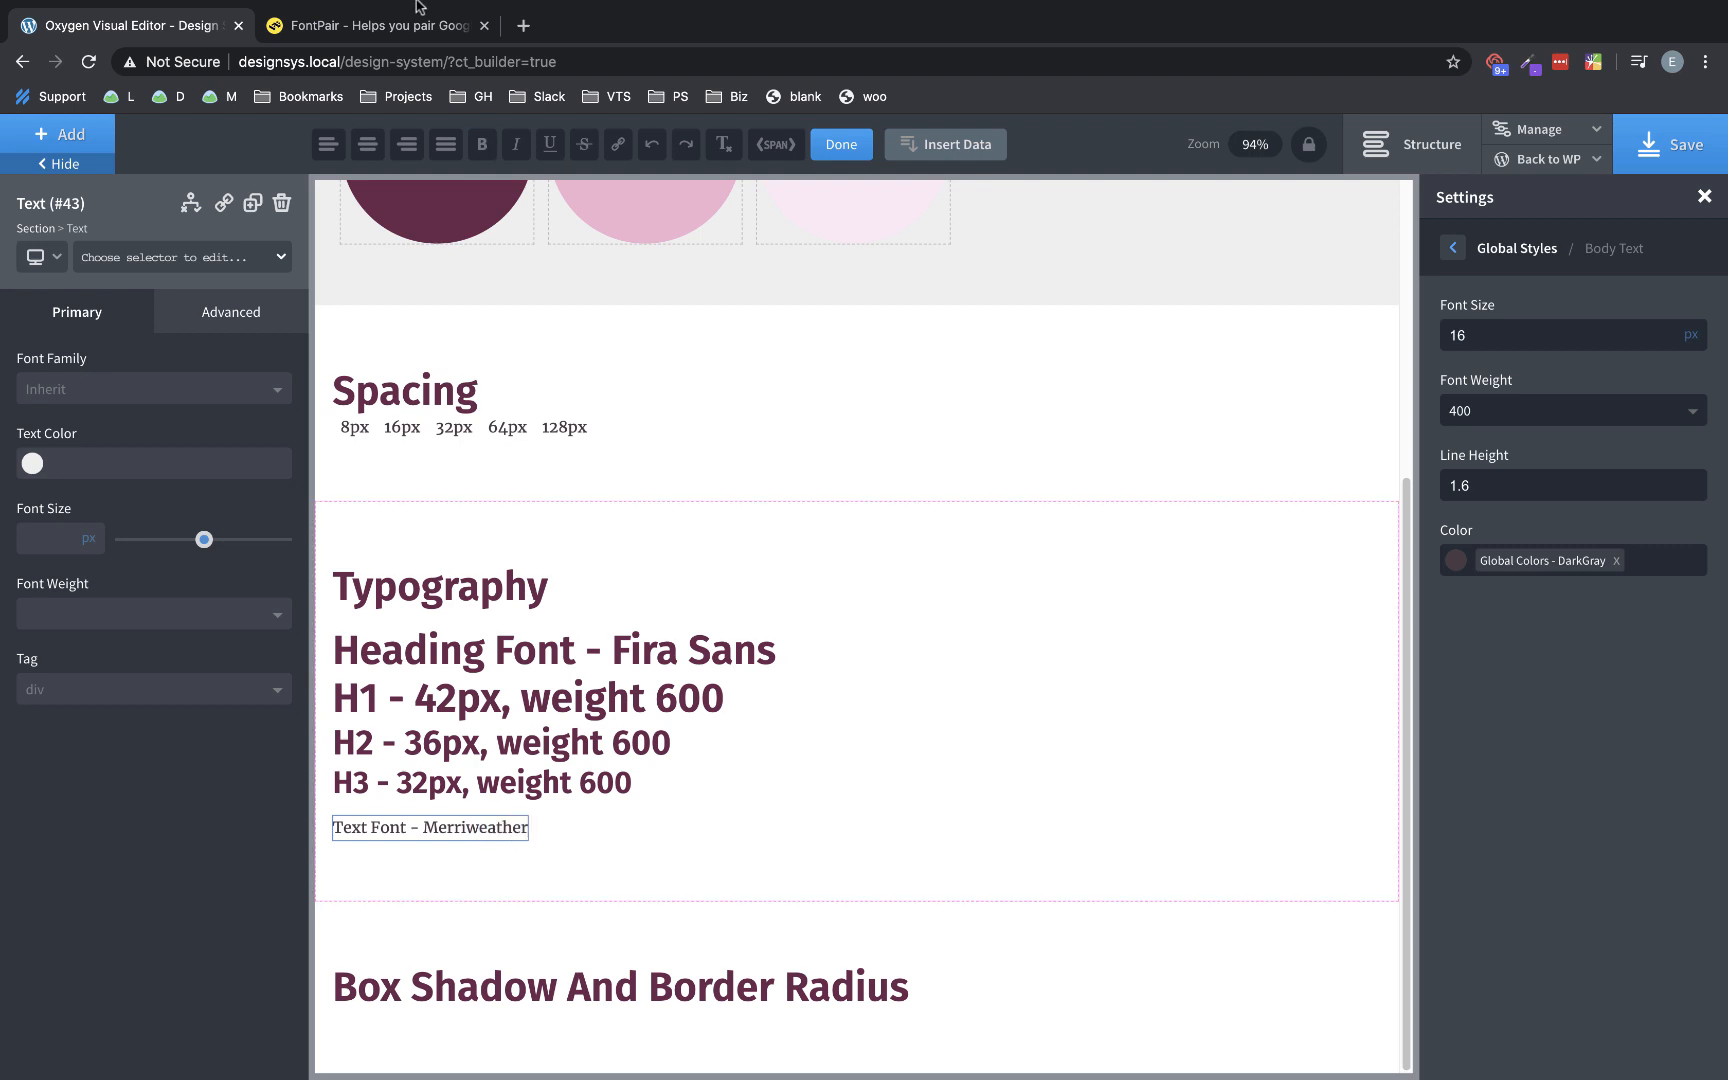
- Duplicate the text font sample and change the copy's text to "Text Size - 16px"
{"action": "left_click", "coordinate": [252, 203]}
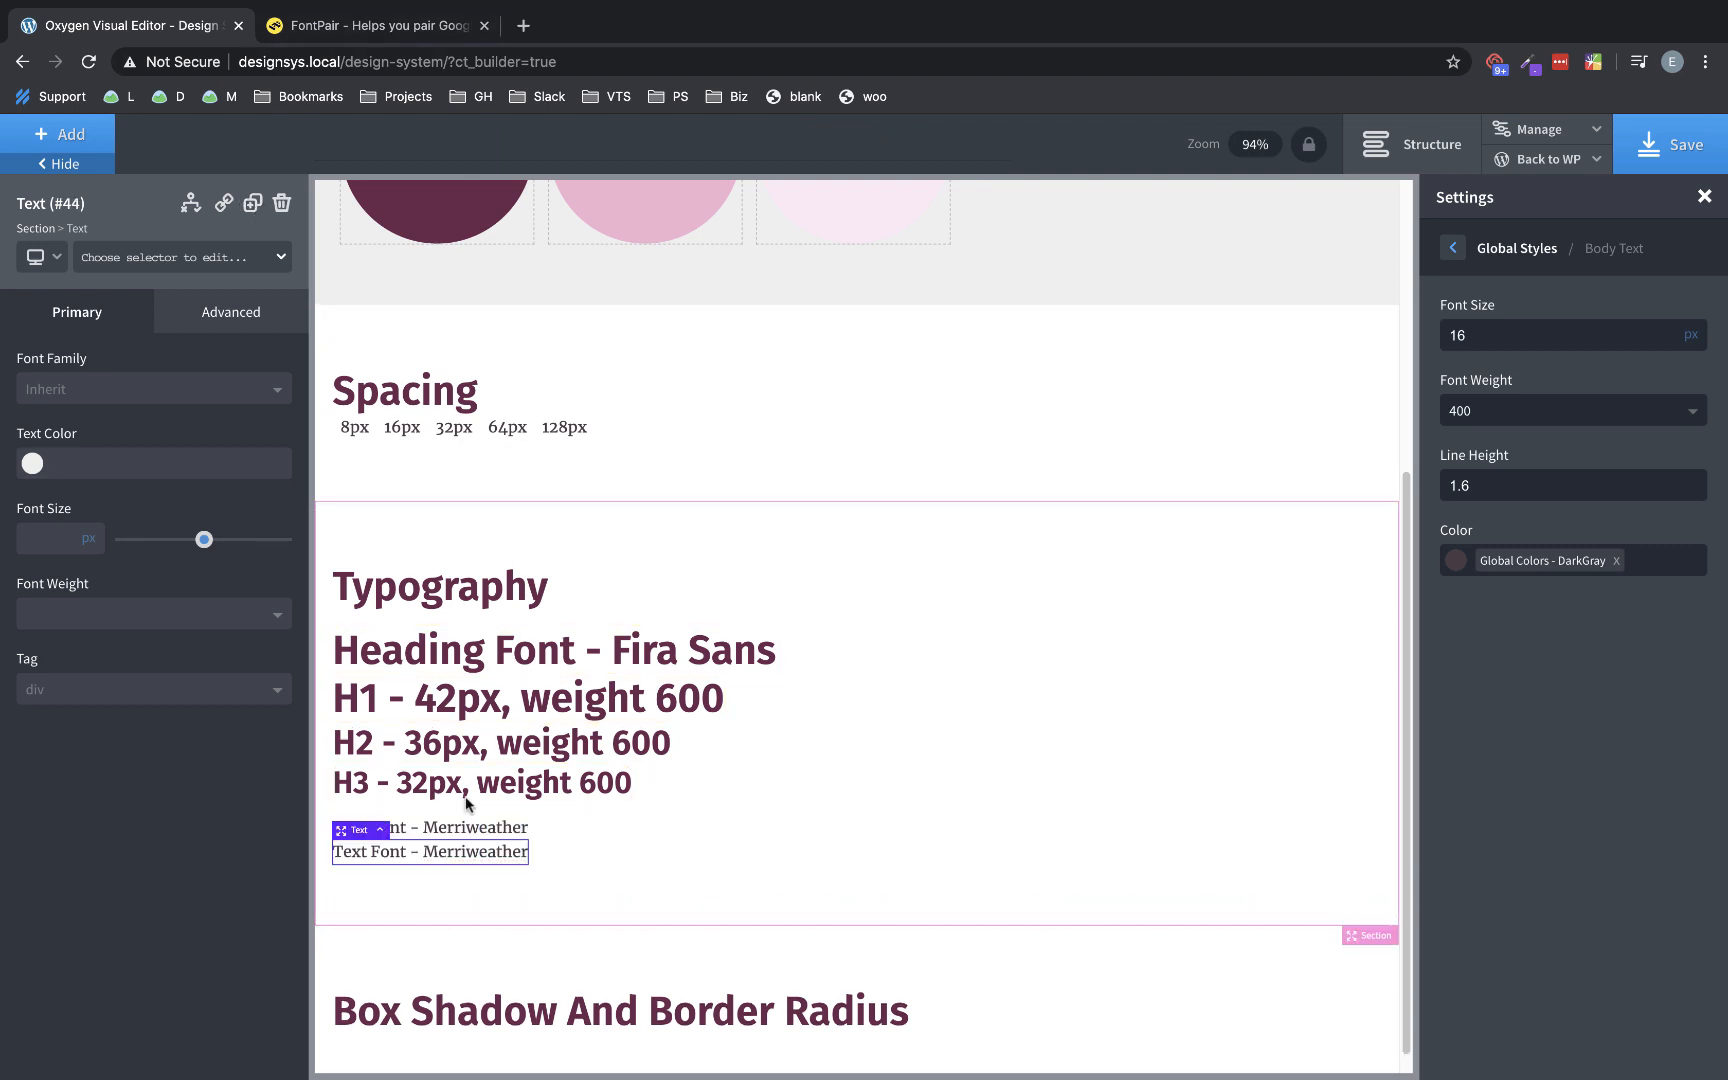
{"action": "double_click", "coordinate": [446, 852]}
{"action": "type", "text": "Text Siz"}
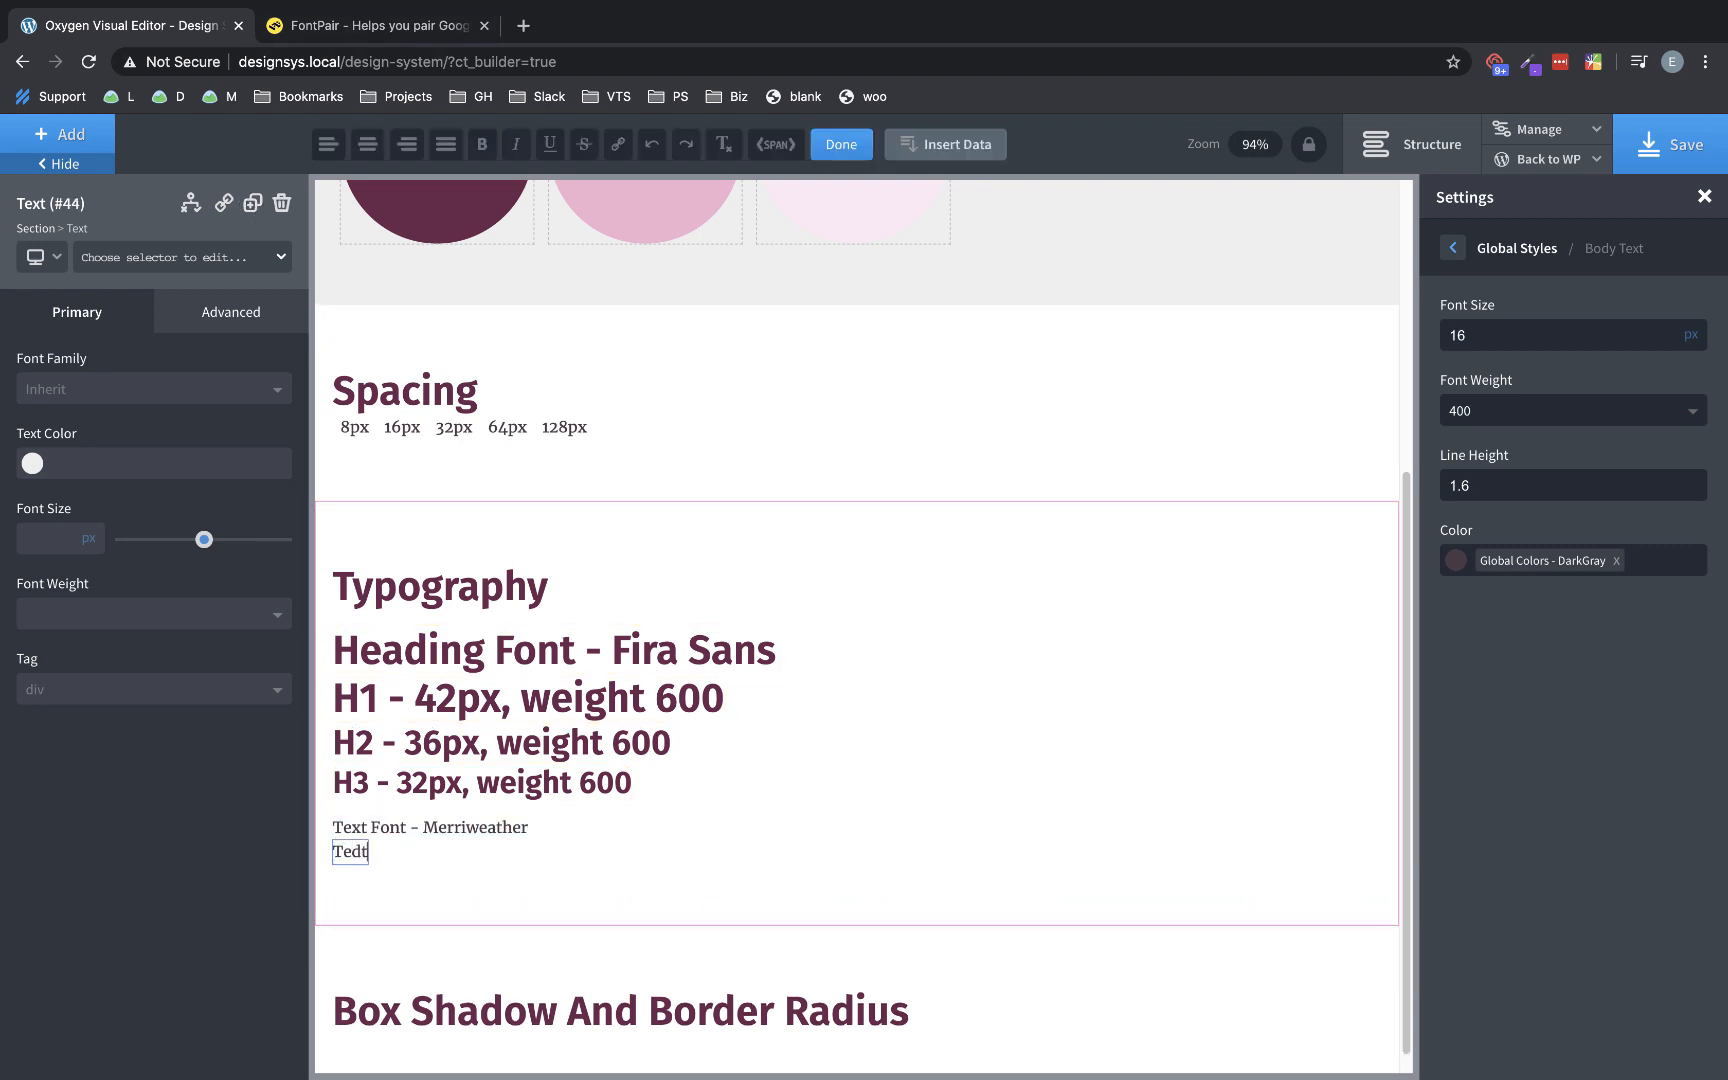
{"action": "type", "text": "e - 1"}
{"action": "key", "text": "BackSpace"}
{"action": "type", "text": "17"}
{"action": "key", "text": "BackSpace"}
{"action": "type", "text": "6px"}
- Duplicate the text size sample and change the copy's text to "Font Weight - 400"
{"action": "left_click", "coordinate": [252, 202]}
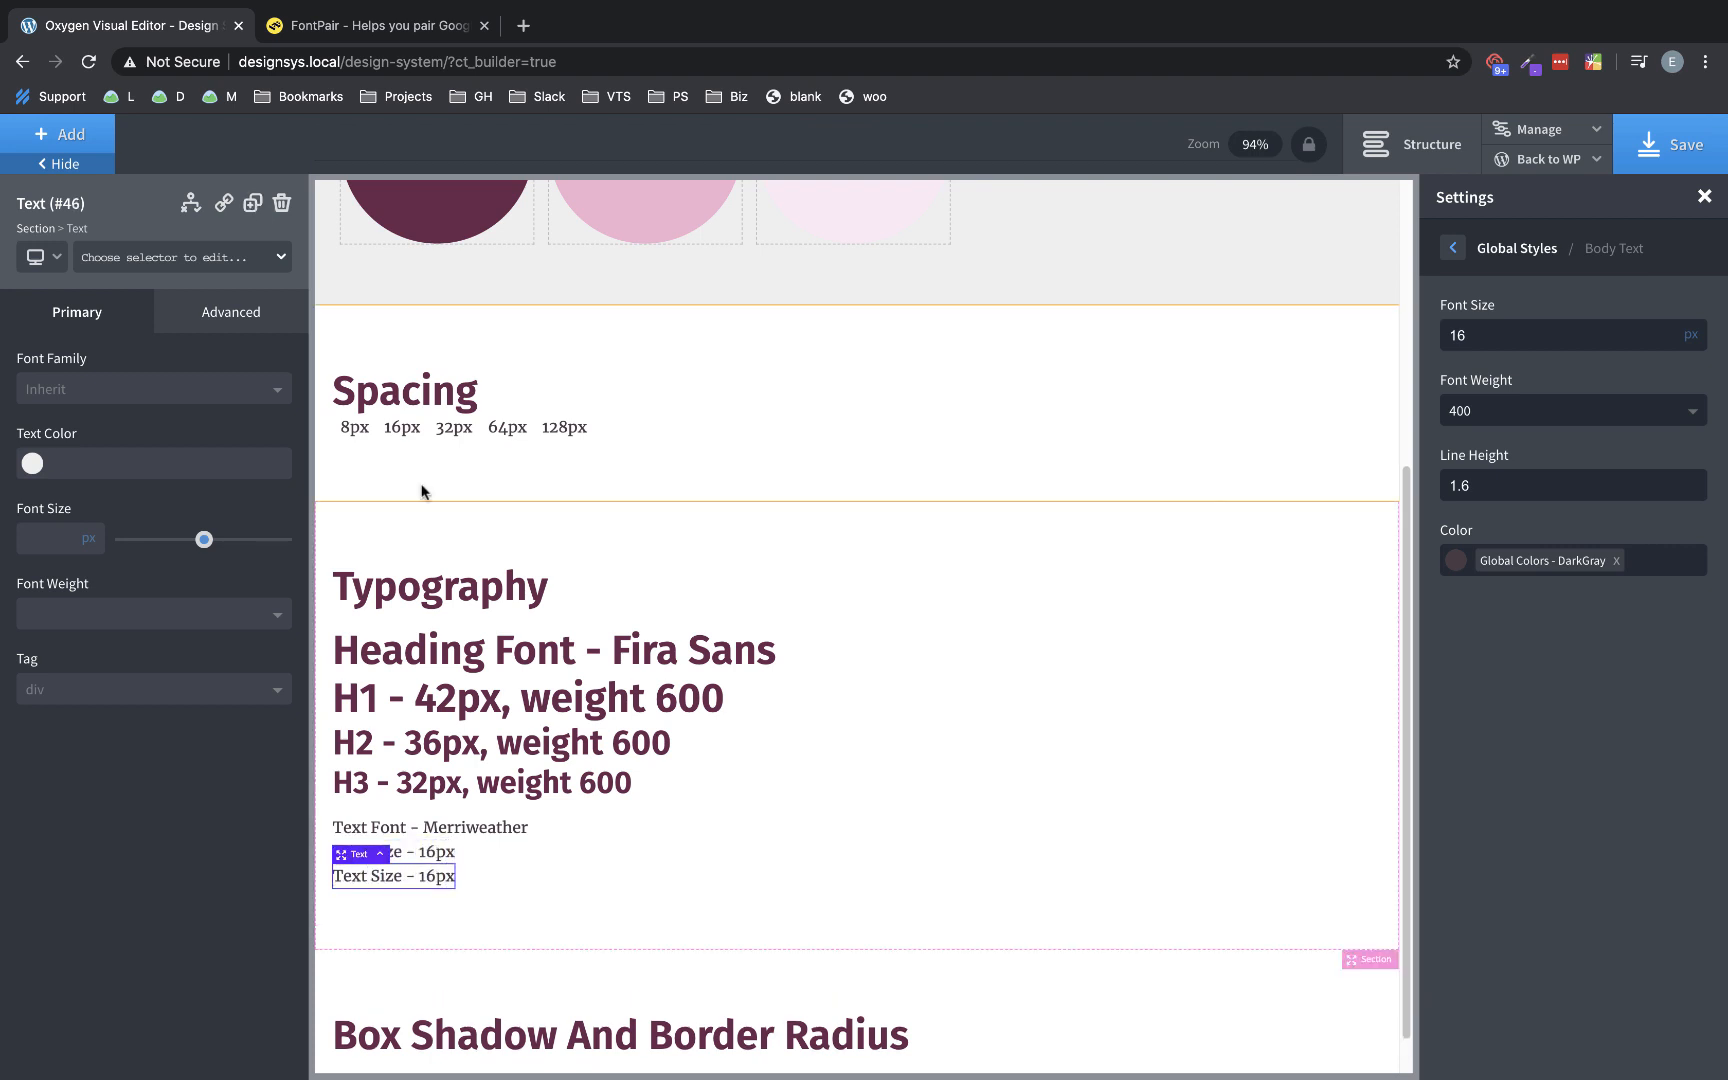
{"action": "double_click", "coordinate": [412, 874]}
{"action": "type", "text": "Font WEight"}
{"action": "key", "text": "BackSpace"}
{"action": "key", "text": "BackSpace"}
{"action": "key", "text": "BackSpace"}
{"action": "key", "text": "BackSpace"}
{"action": "key", "text": "BackSpace"}
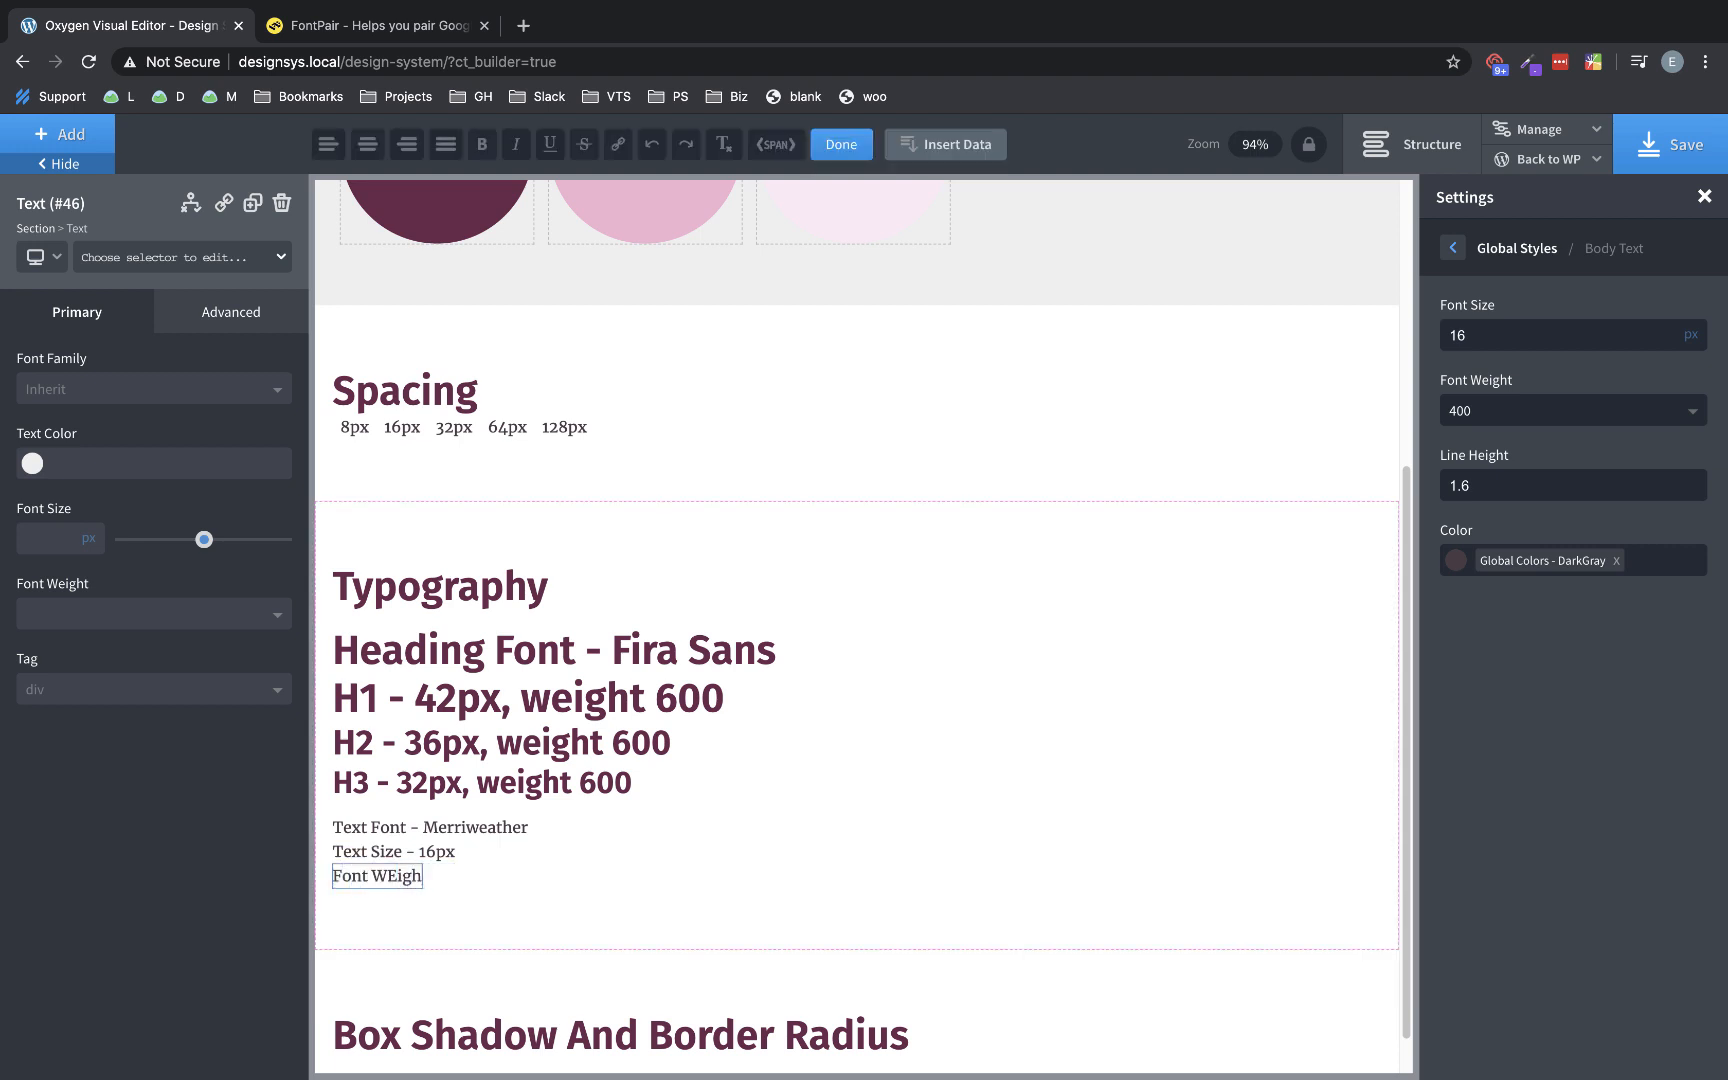
{"action": "type", "text": "eight - 400"}
{"action": "left_click", "coordinate": [672, 830]}
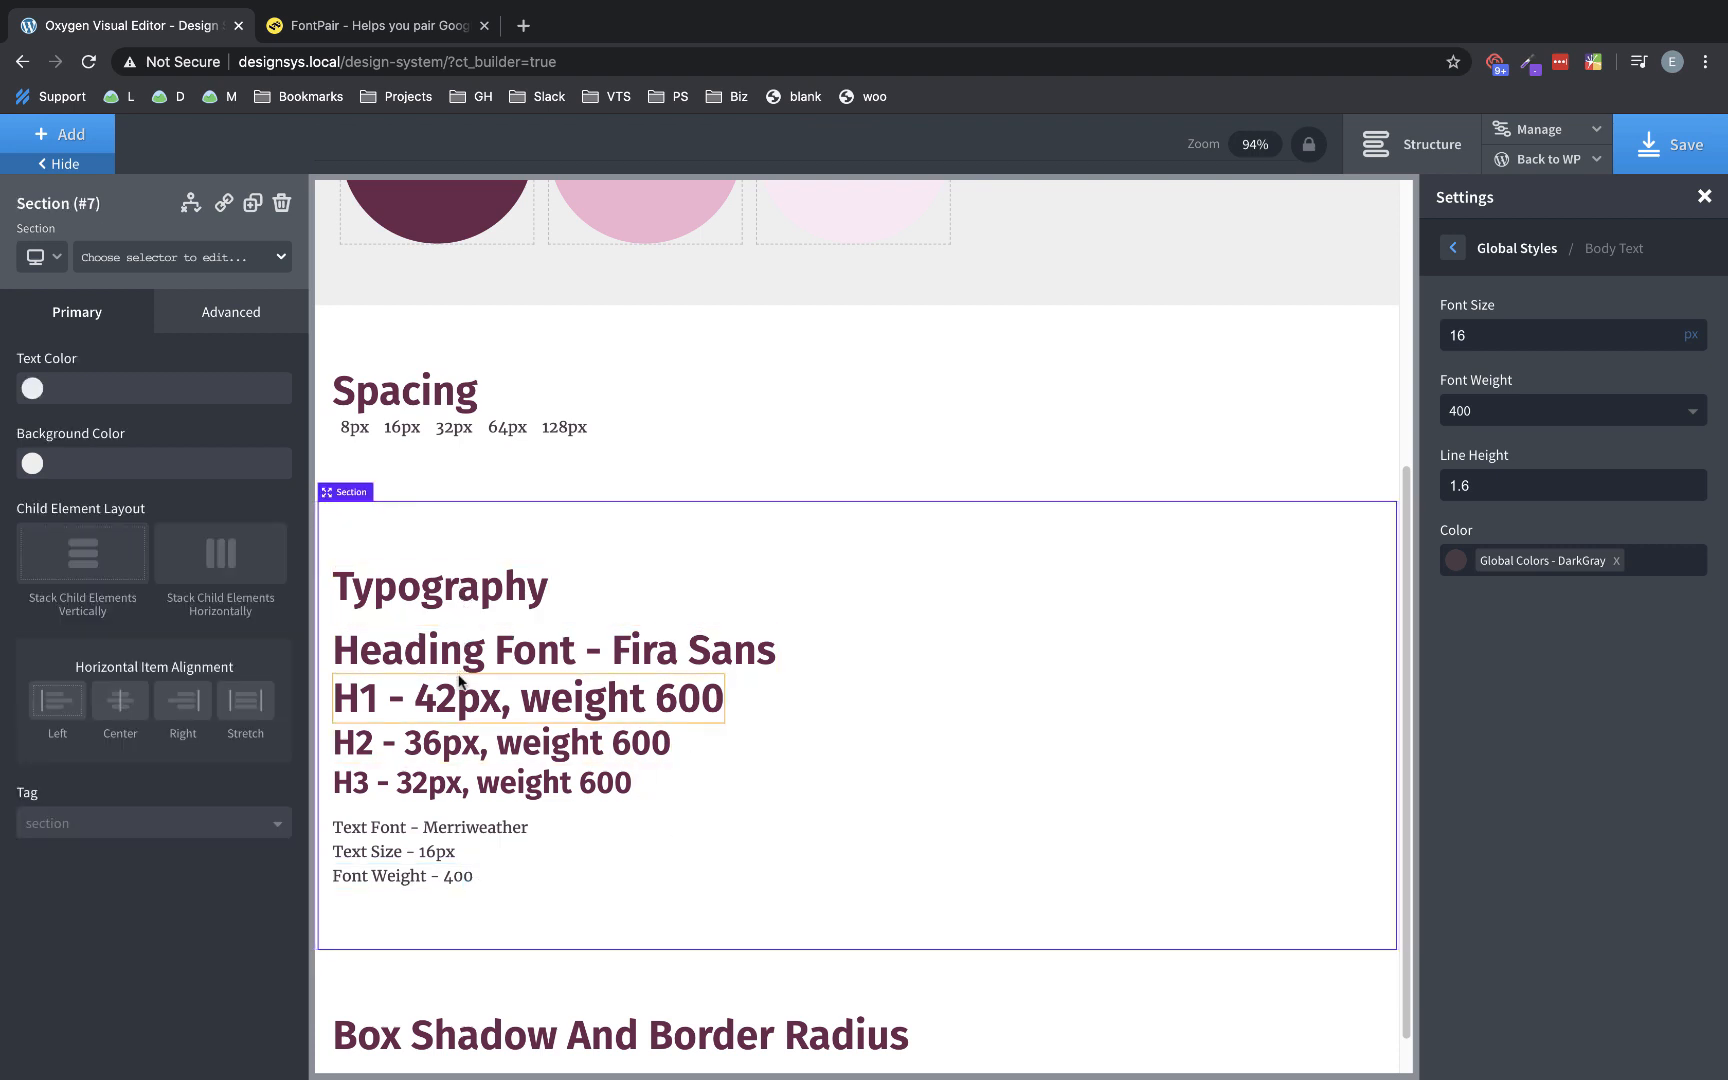
- Select the Box Shadow And Border Radius section and save the page
{"action": "scroll", "coordinate": [640, 780], "scroll_direction": "down", "scroll_amount": 1}
{"action": "scroll", "coordinate": [651, 765], "scroll_direction": "up", "scroll_amount": 5}
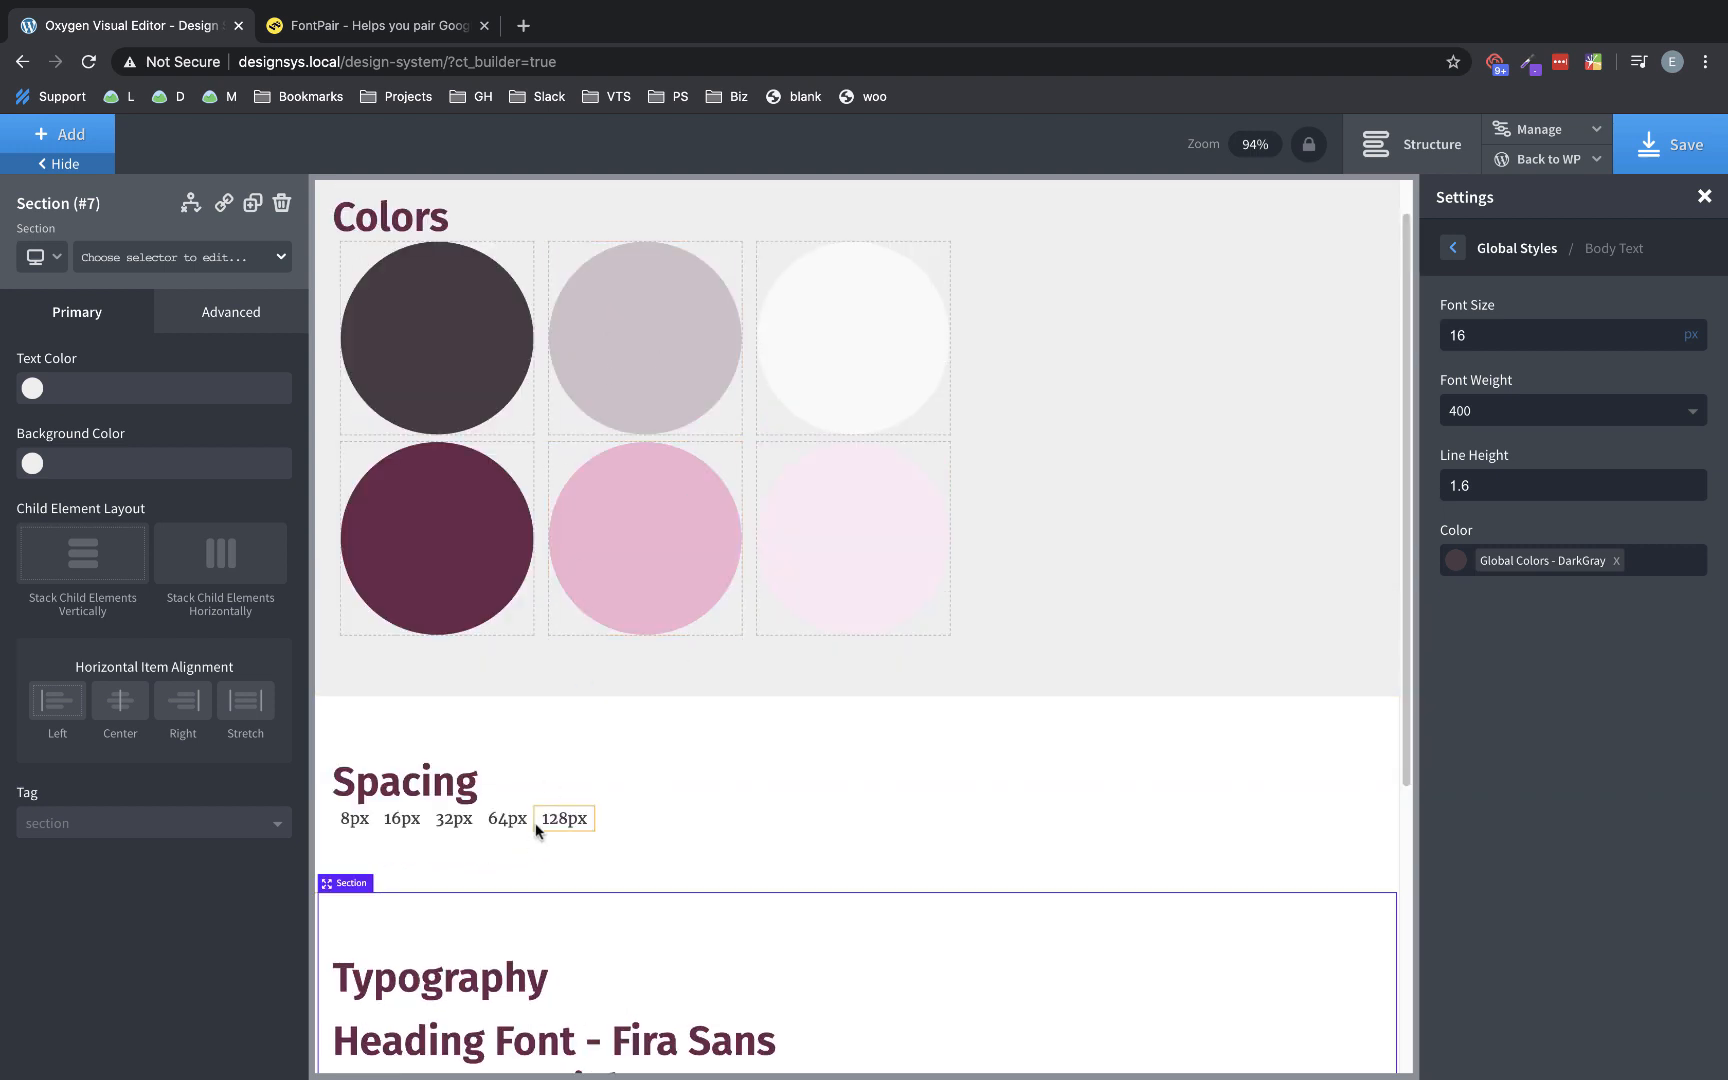
{"action": "scroll", "coordinate": [540, 822], "scroll_direction": "down", "scroll_amount": 5}
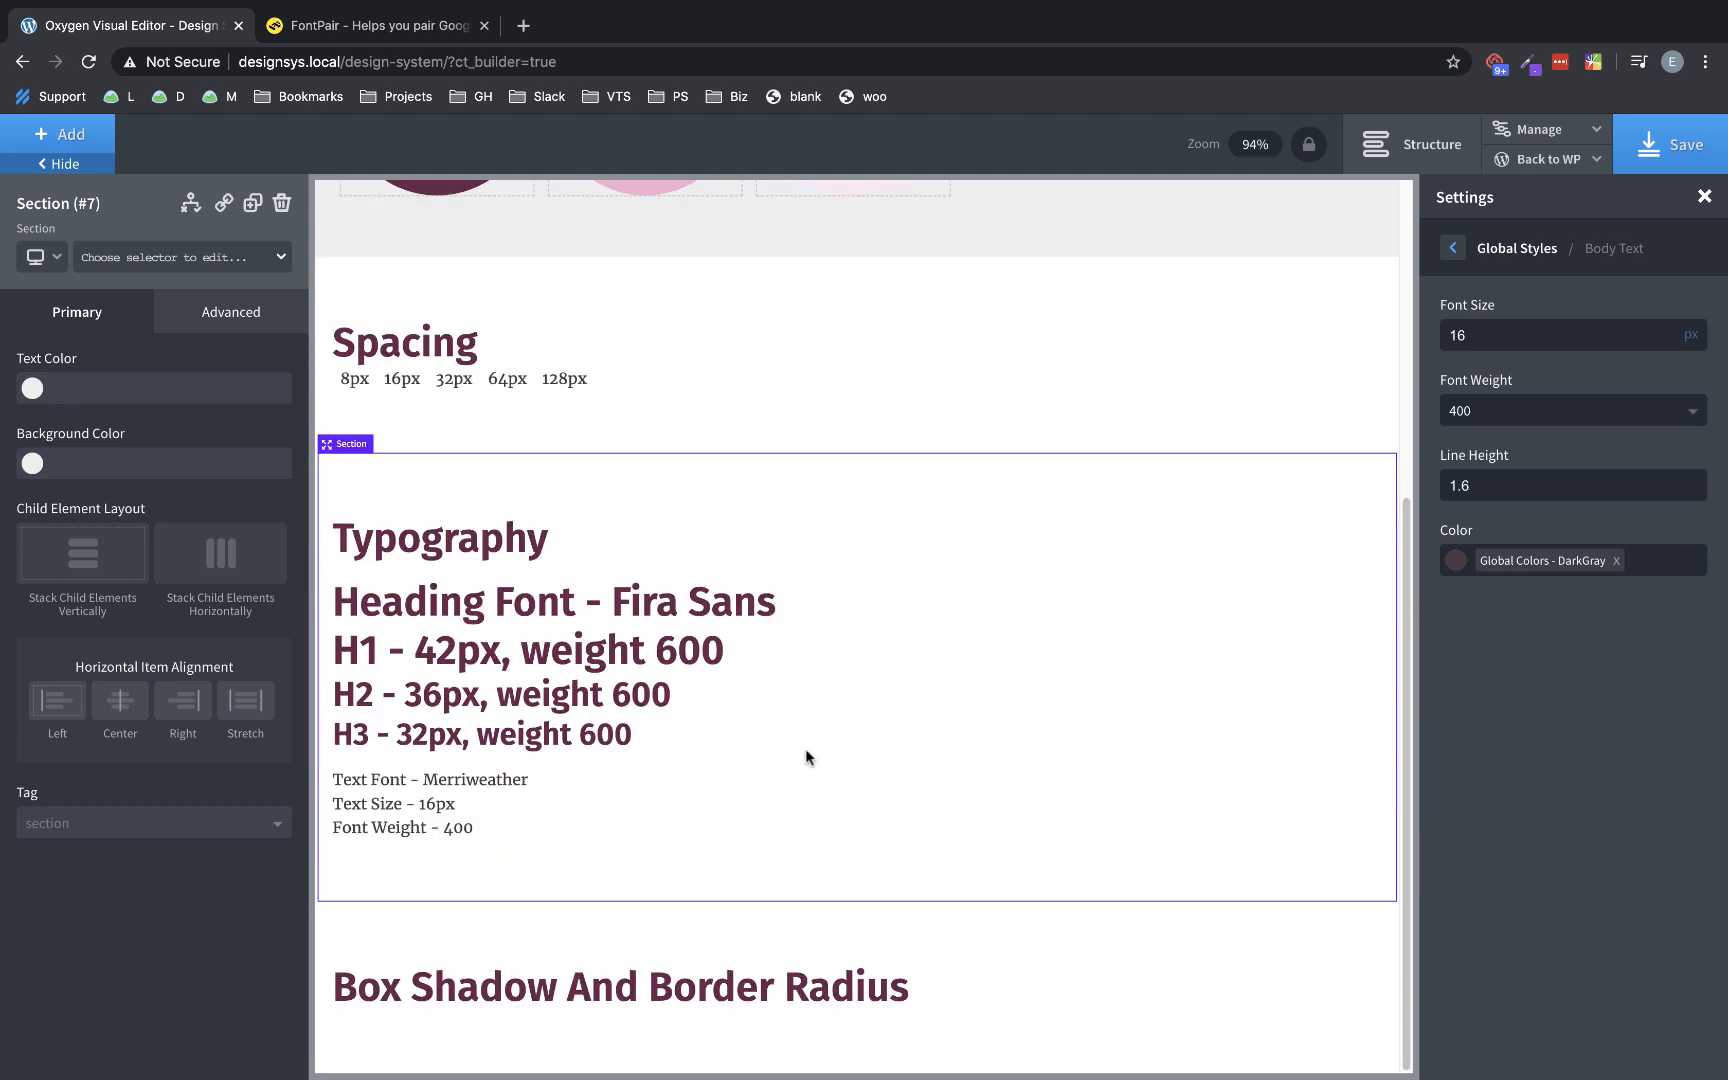
{"action": "left_click", "coordinate": [1004, 988]}
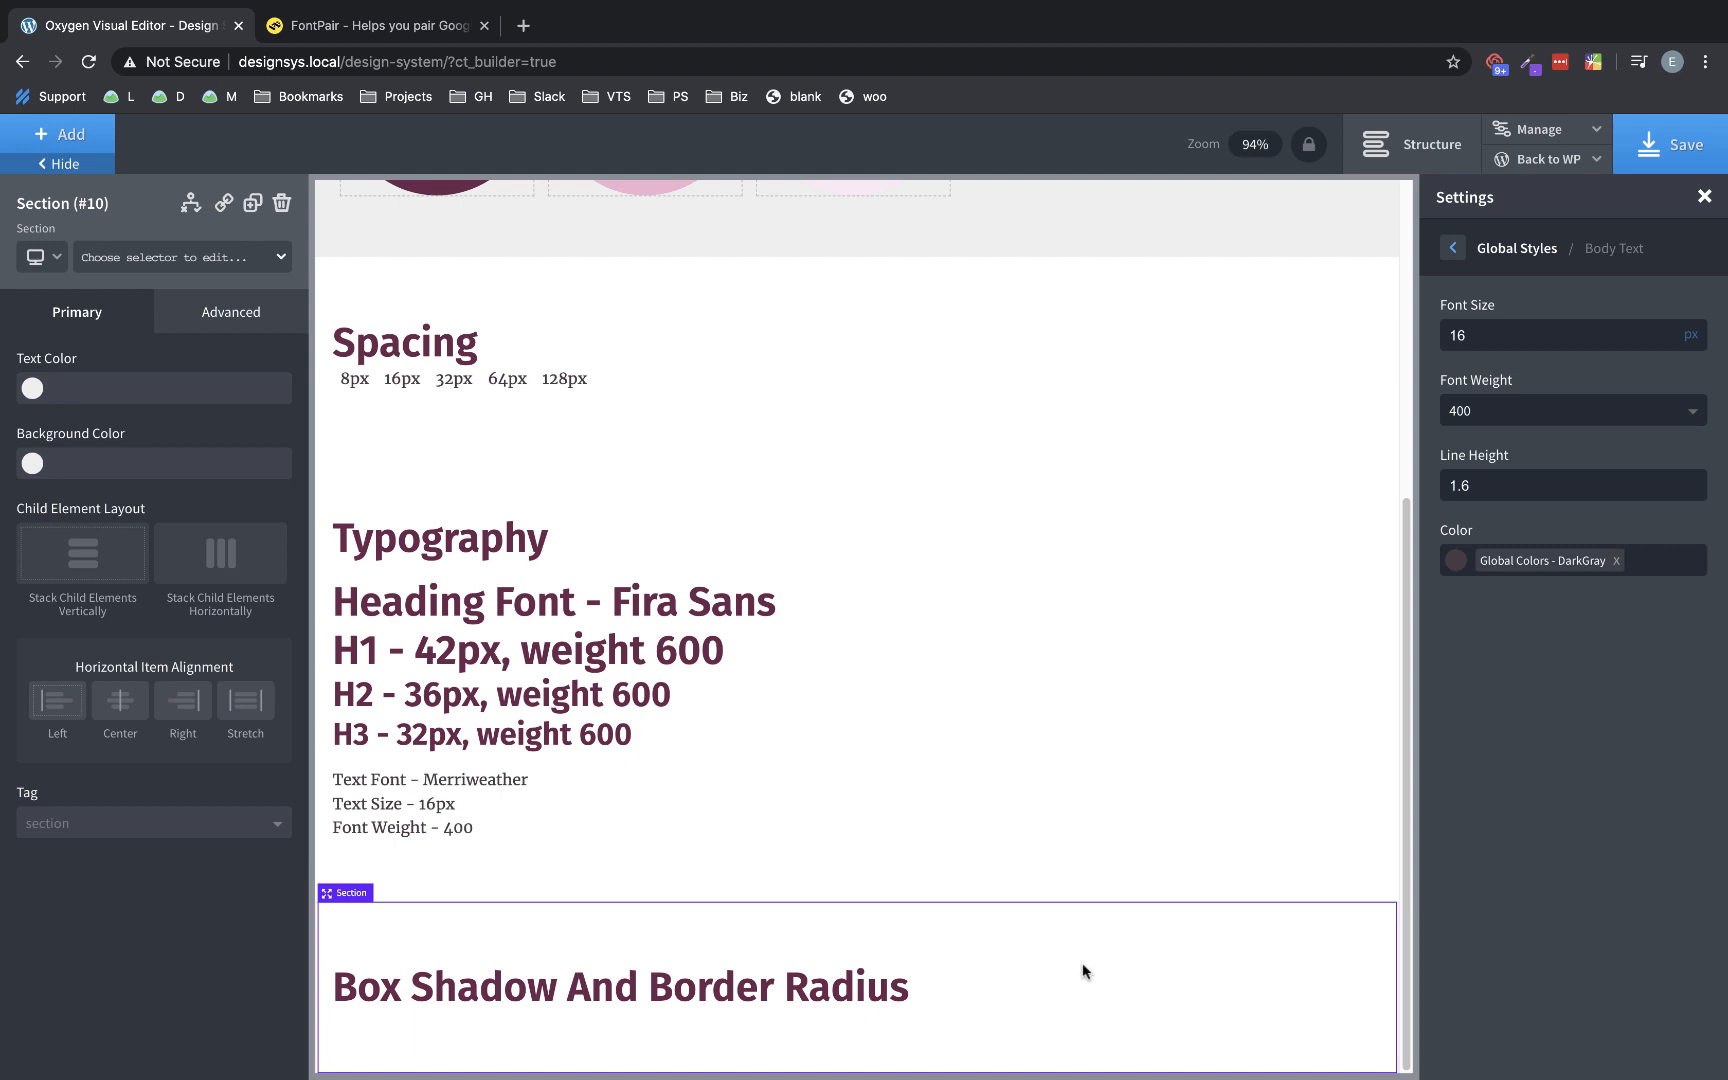
{"action": "left_click", "coordinate": [1668, 144]}
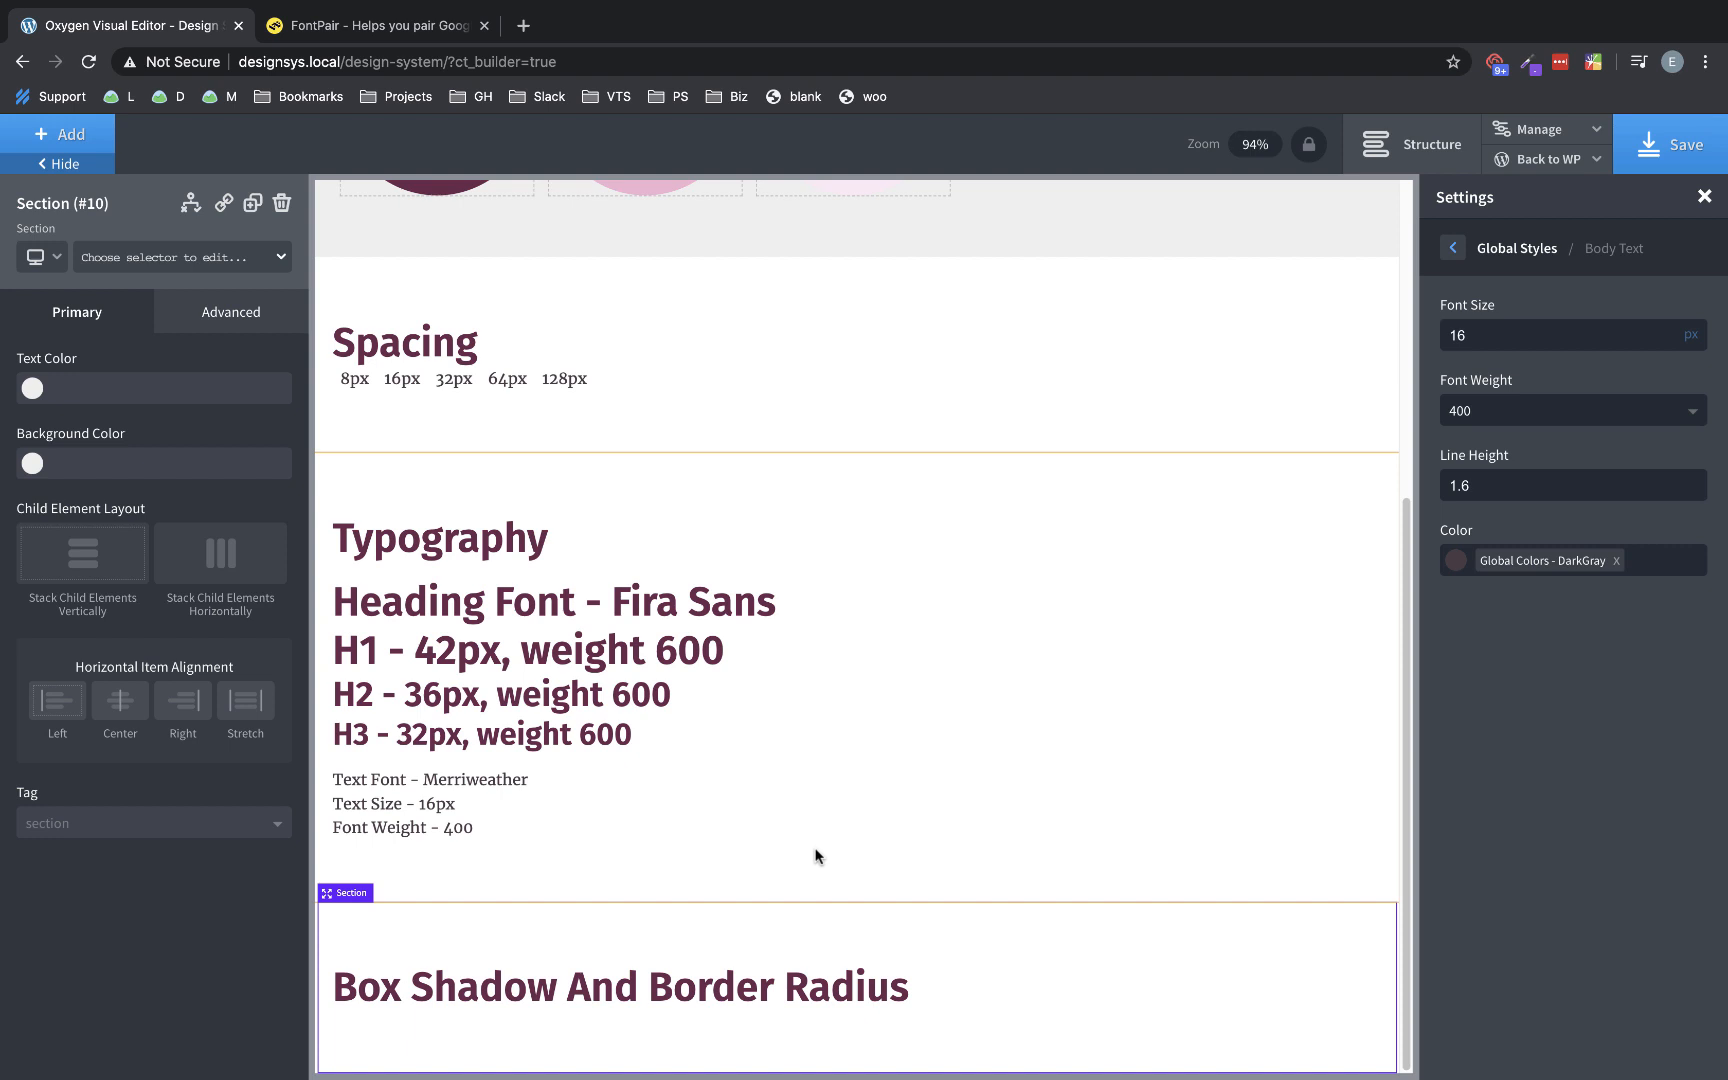
- Add a div to the Box Shadow And Border Radius section and stack its child elements horizontally
{"action": "left_click", "coordinate": [62, 140]}
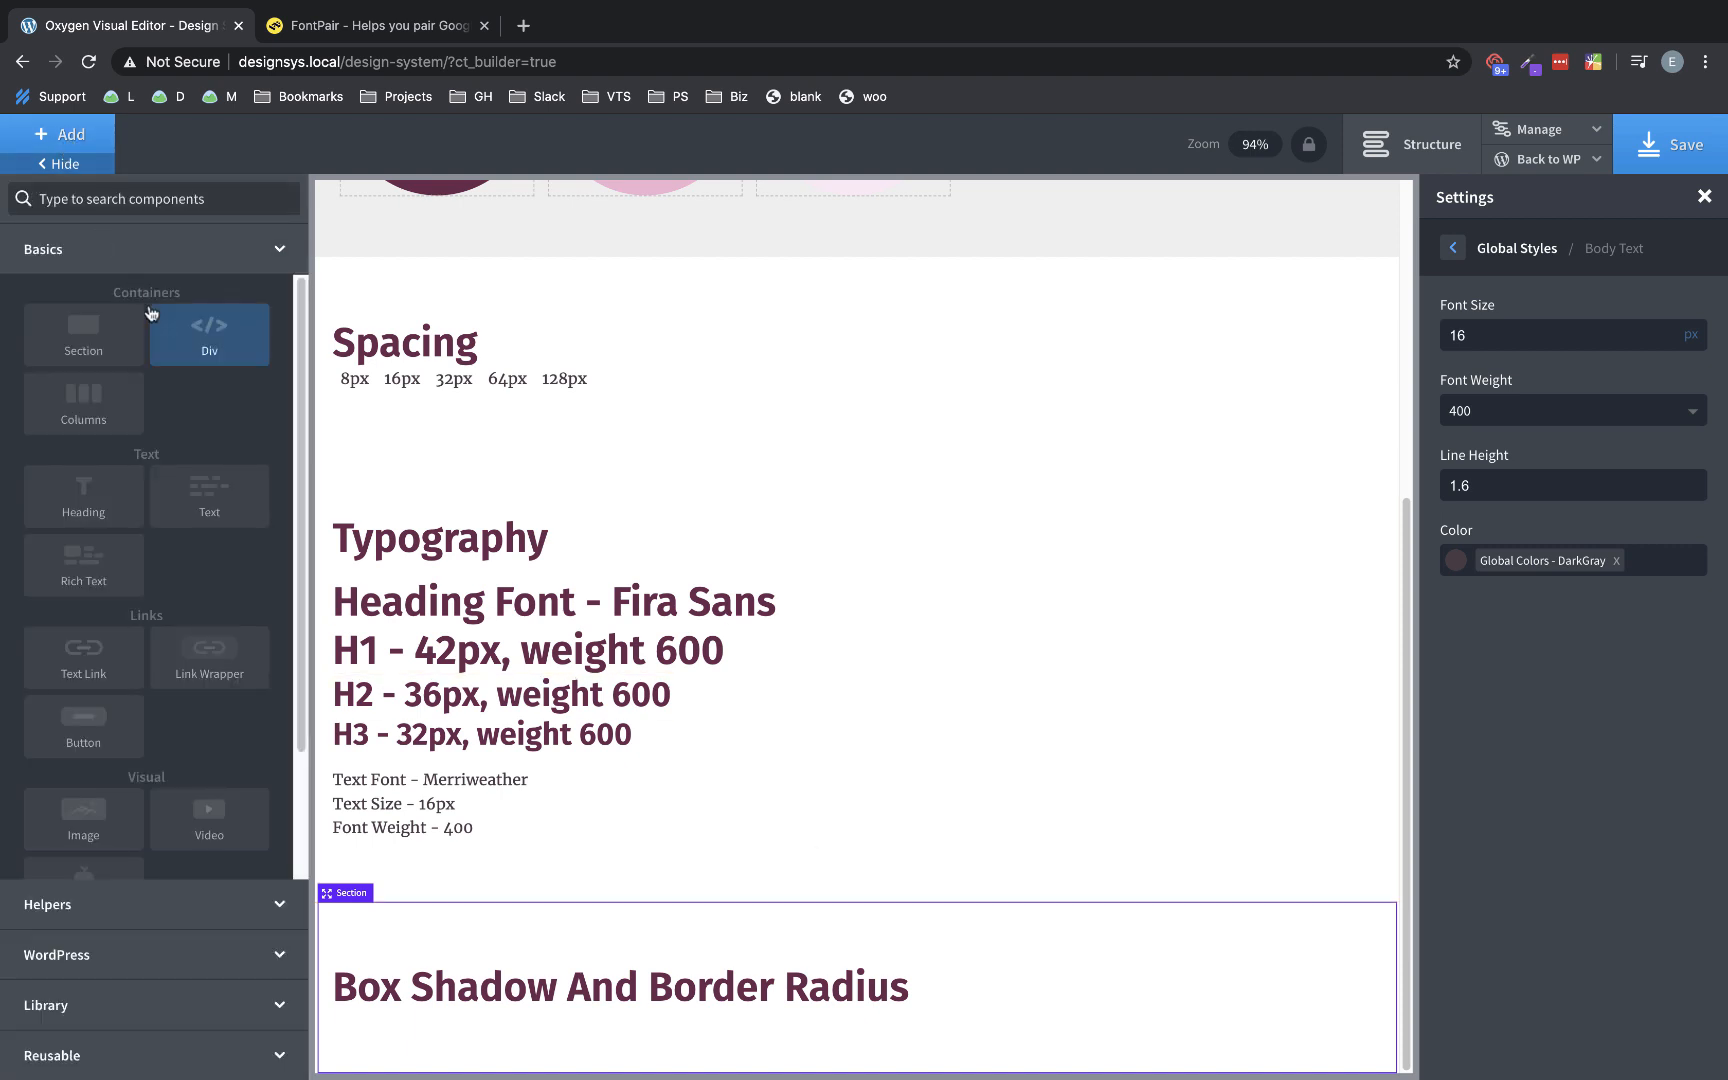
{"action": "left_click", "coordinate": [188, 352]}
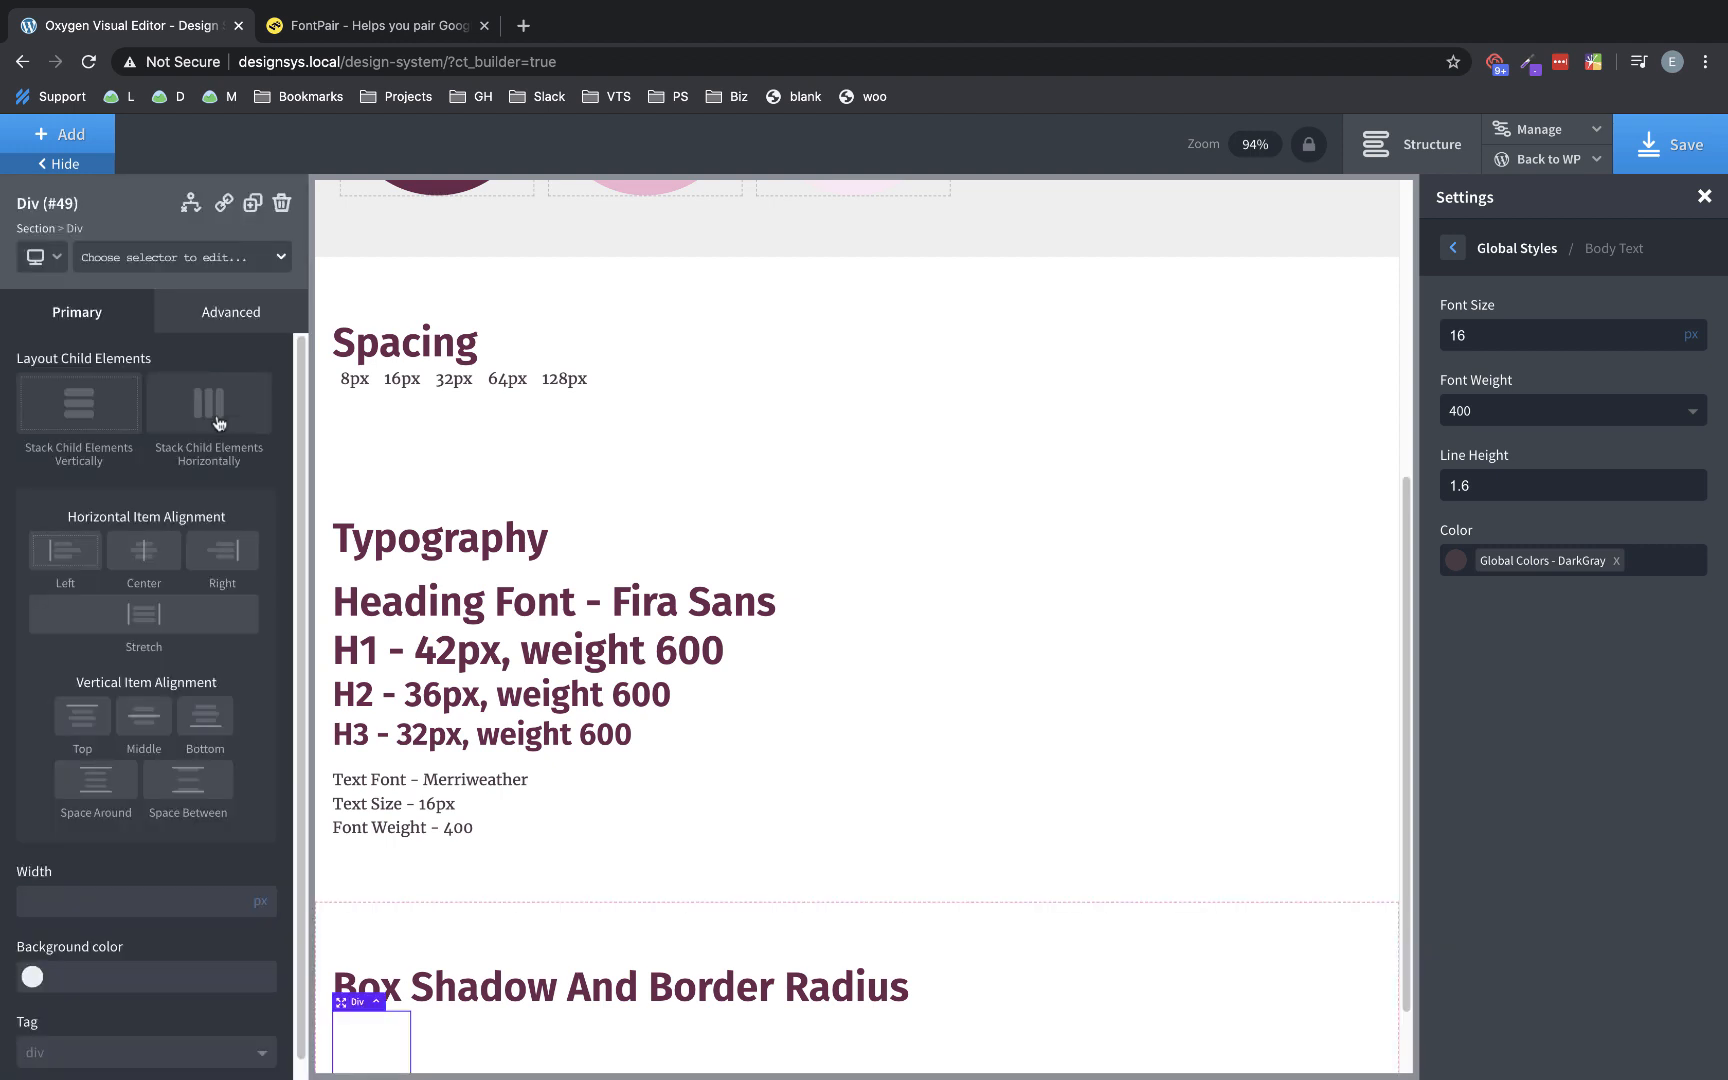
{"action": "left_click", "coordinate": [219, 423]}
- Add a nested div inside the new container and set its width and height to 200 px each
{"action": "left_click", "coordinate": [95, 142]}
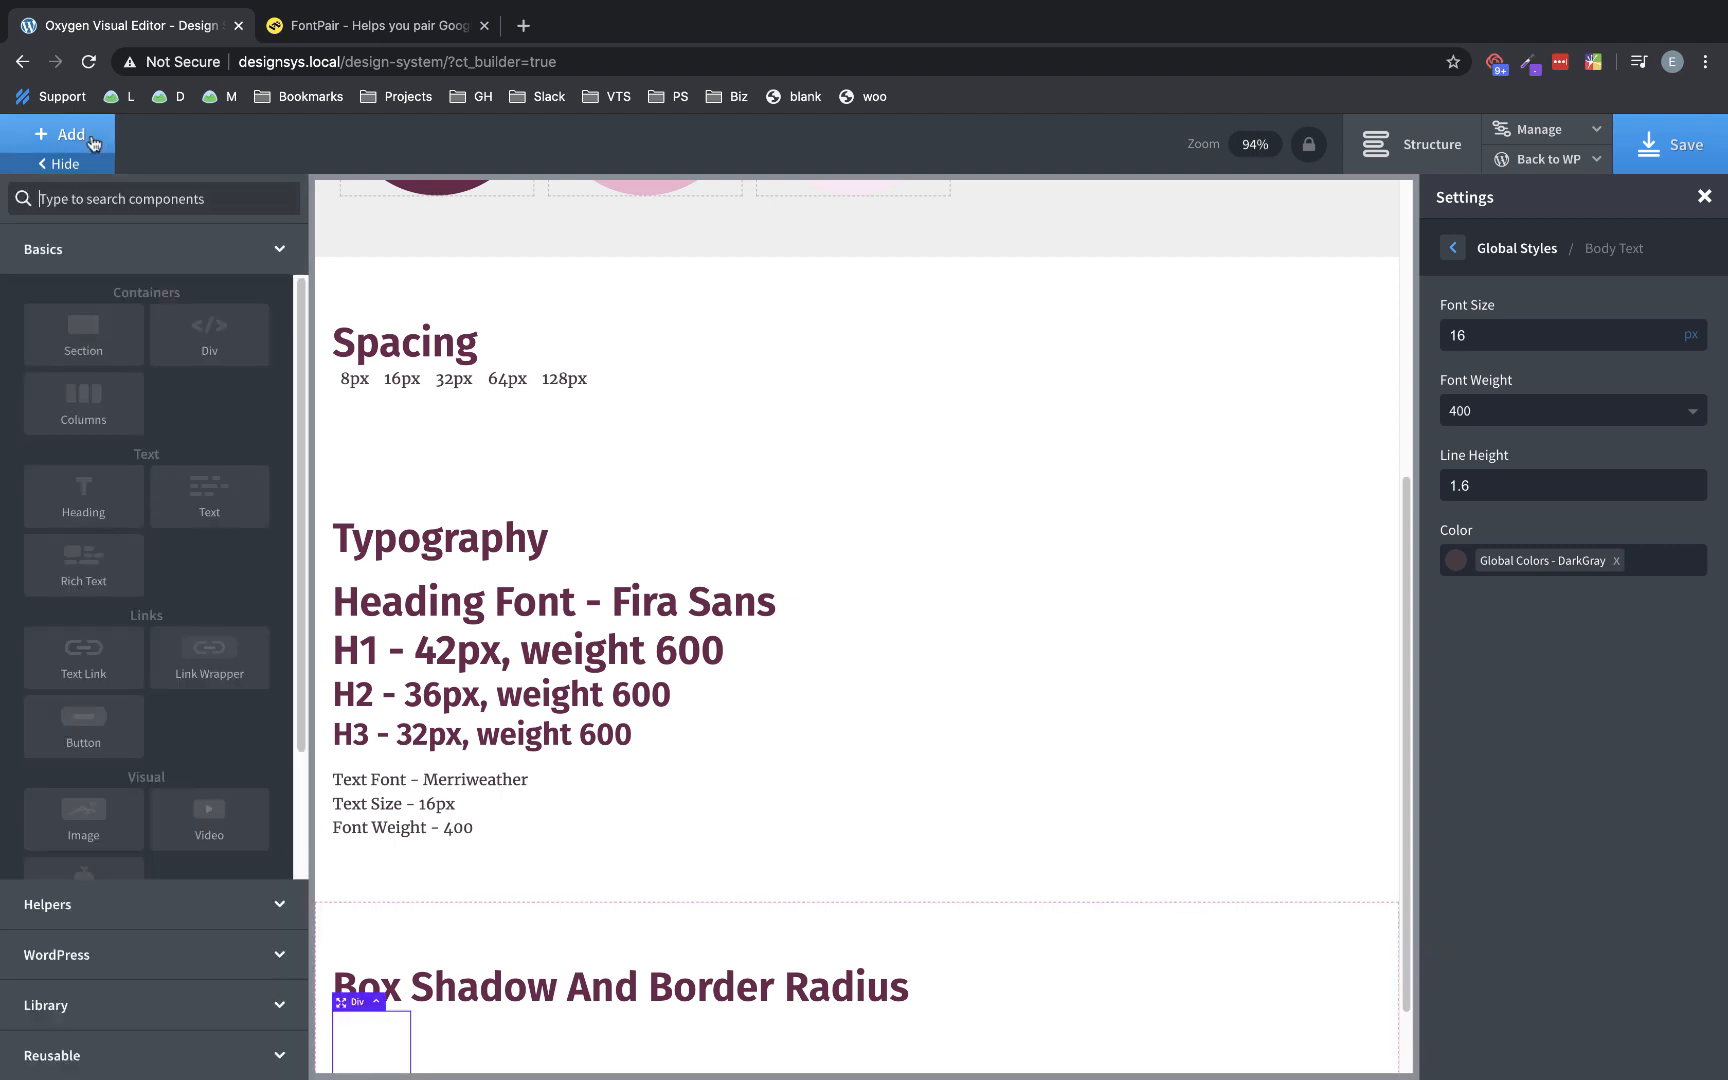
{"action": "left_click", "coordinate": [218, 345]}
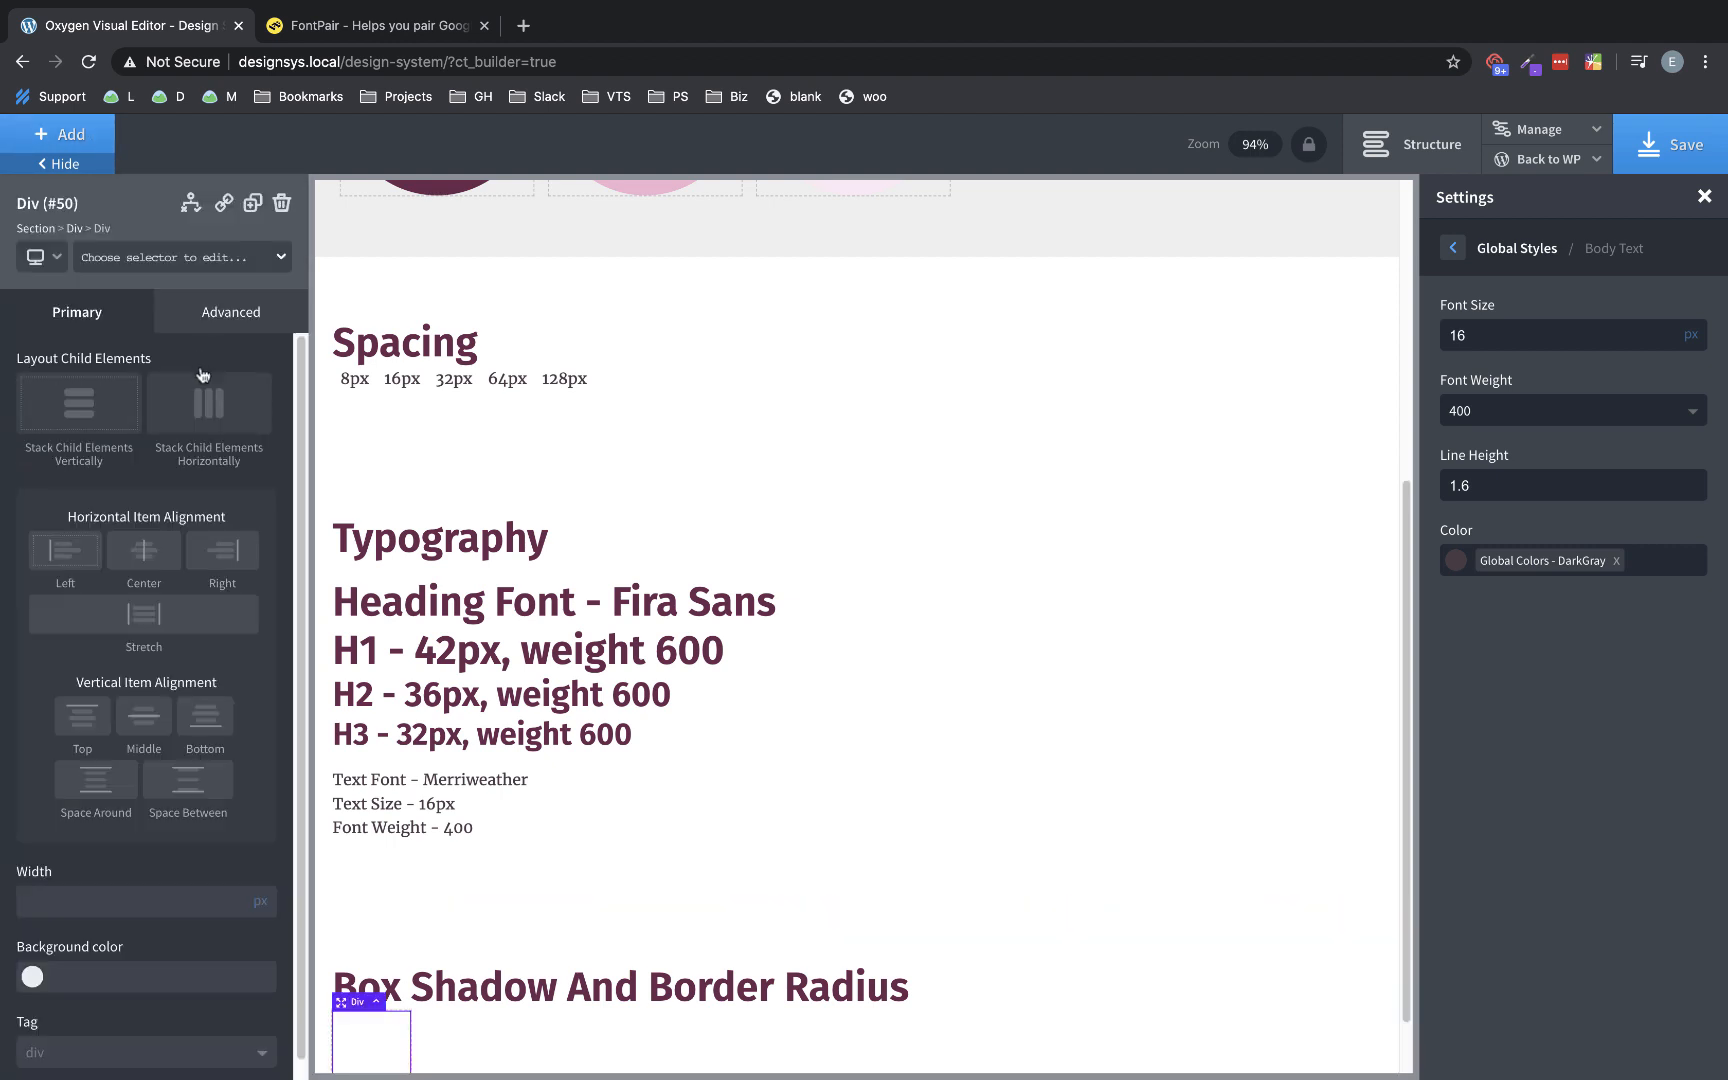
{"action": "left_click", "coordinate": [228, 326]}
{"action": "left_click", "coordinate": [205, 405]}
{"action": "left_click", "coordinate": [64, 597]}
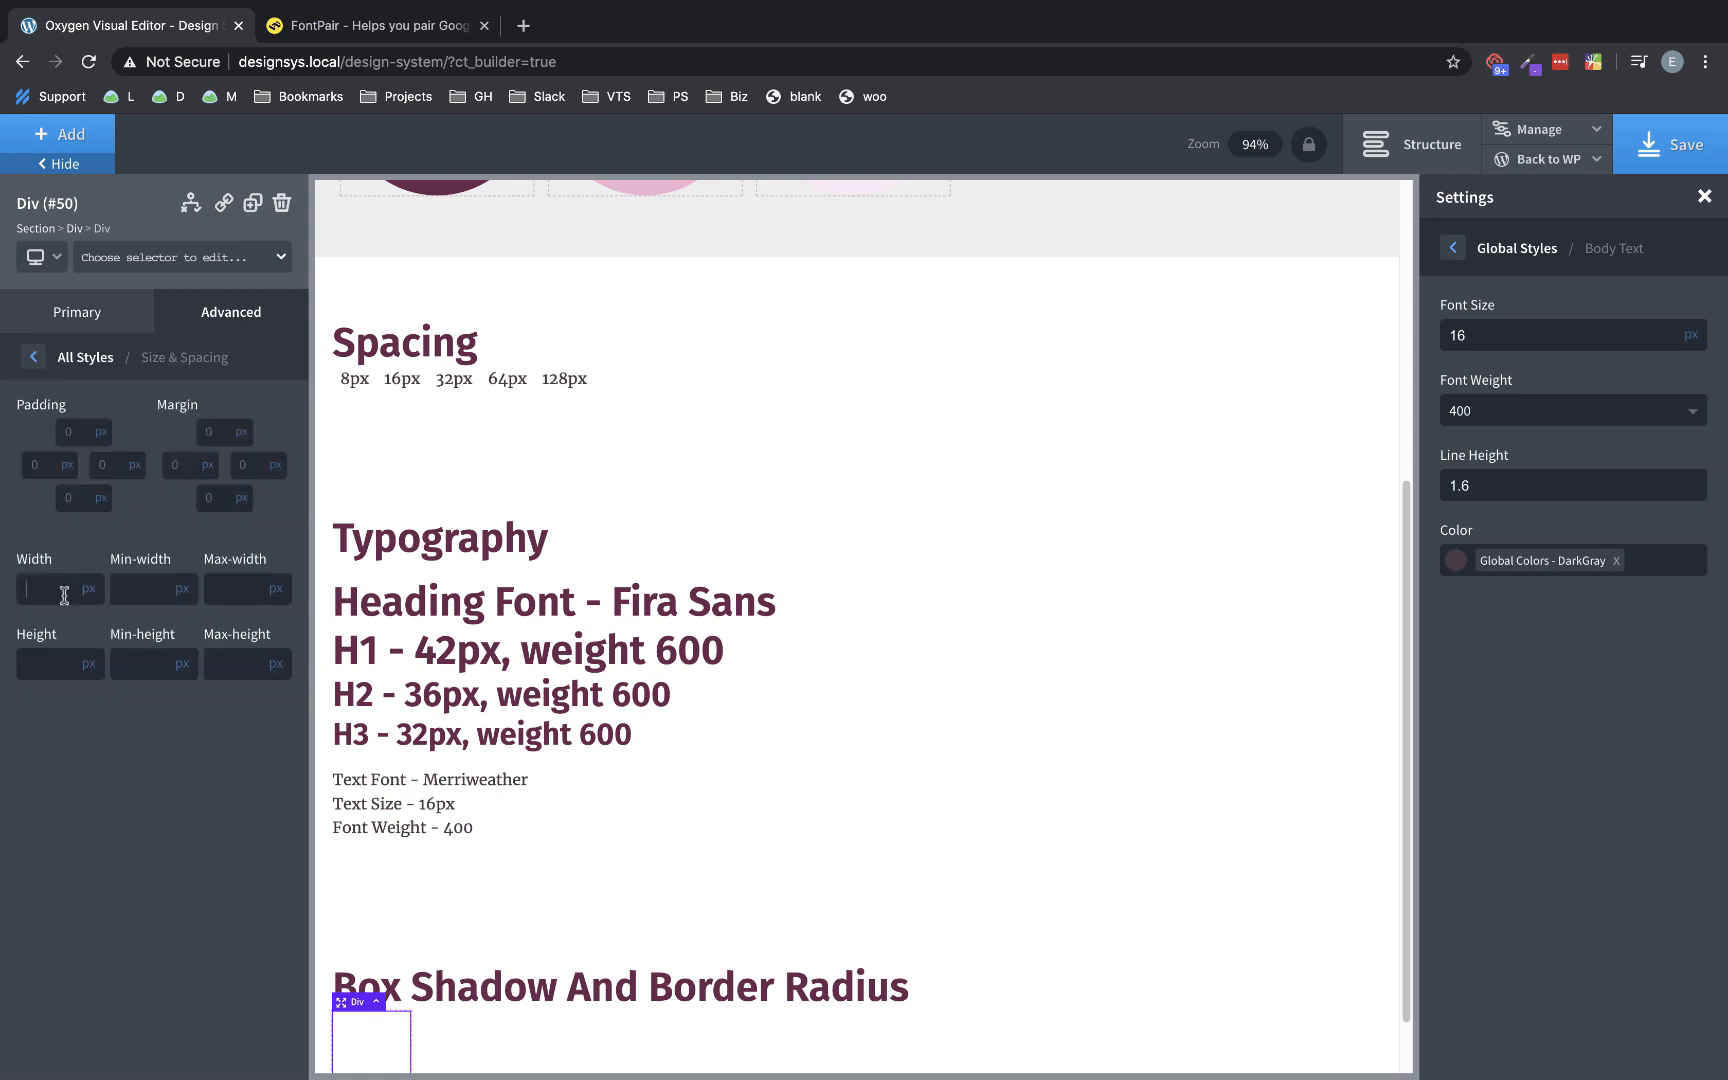
{"action": "type", "text": "200"}
{"action": "left_click", "coordinate": [46, 662]}
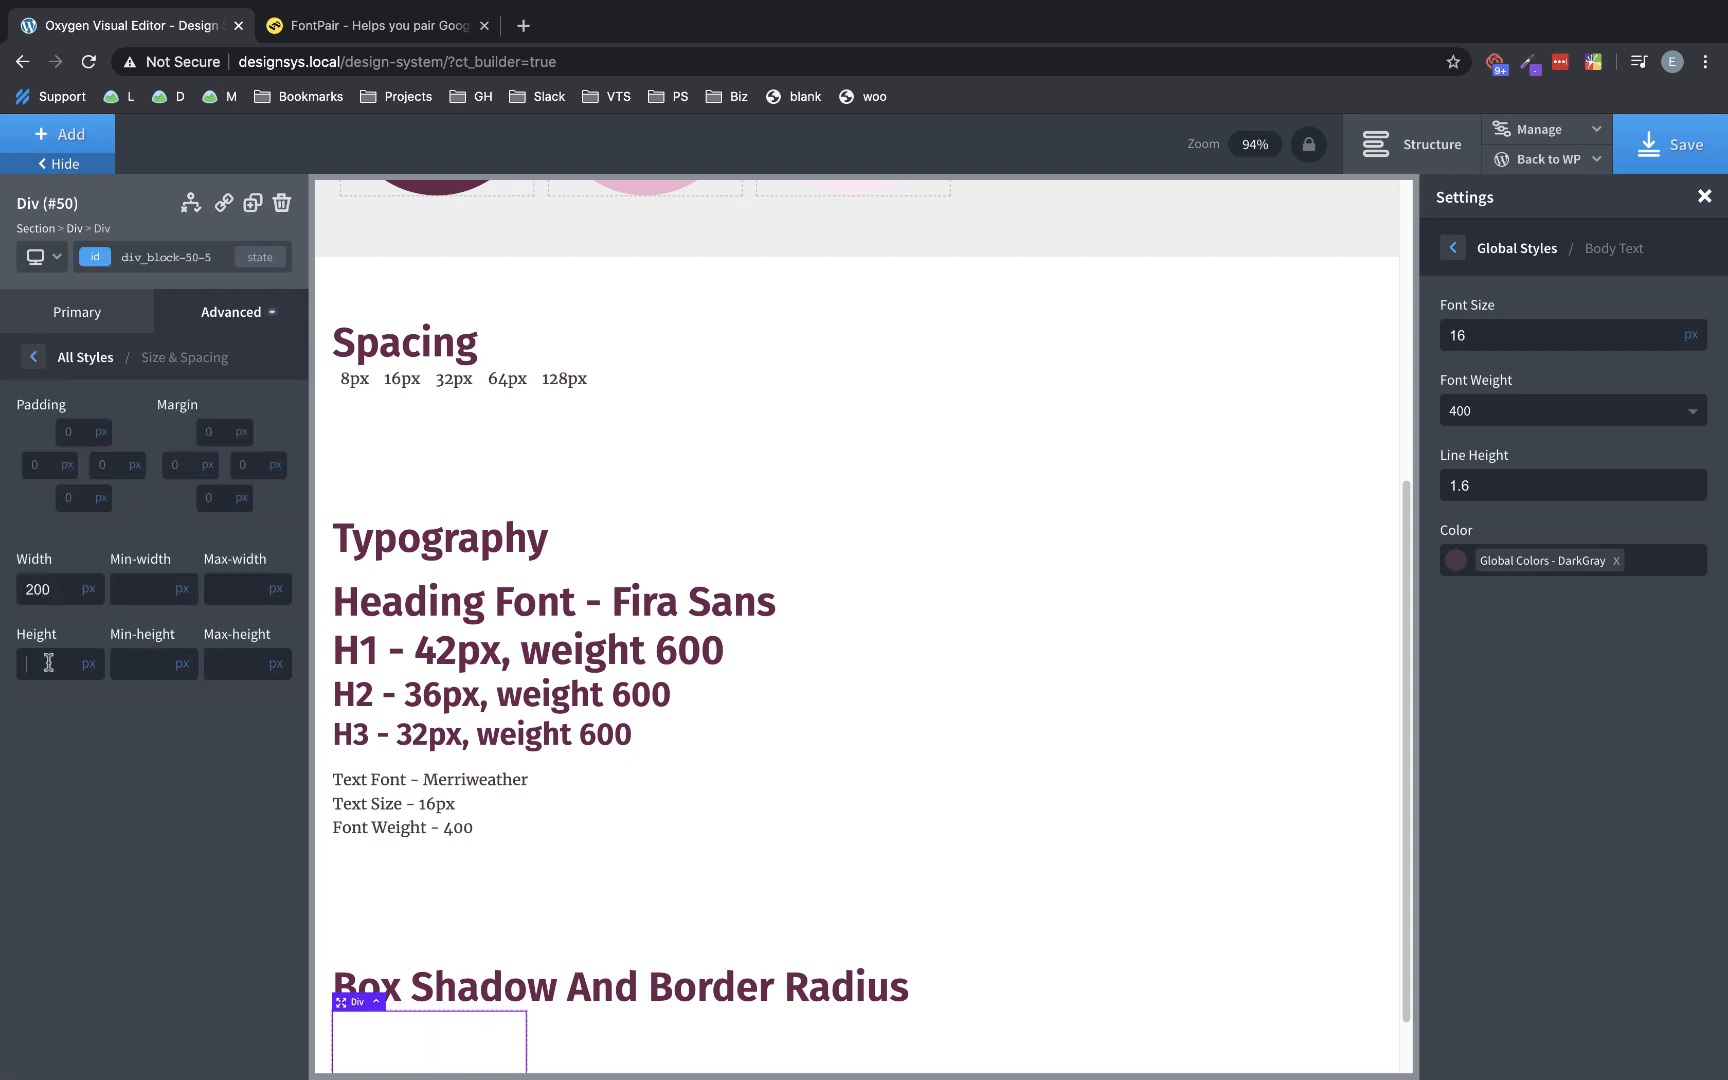
{"action": "type", "text": "200"}
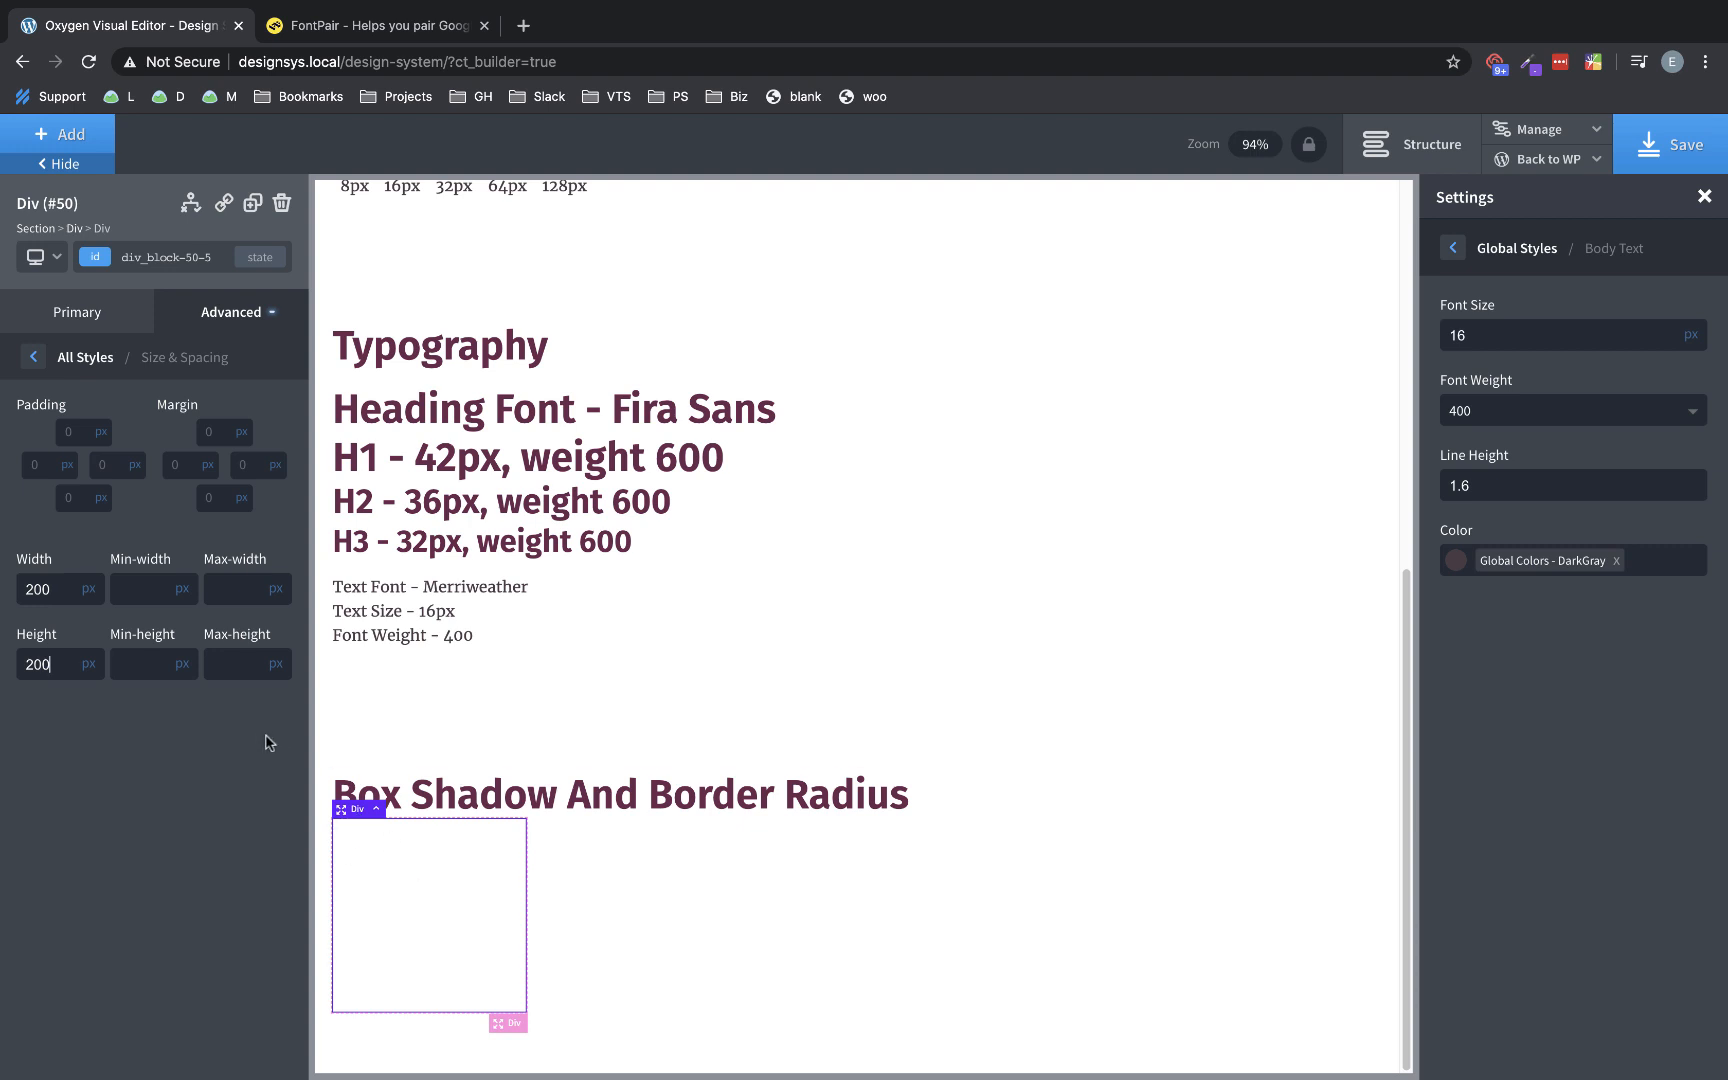
- Add a class named boxshadow to the 200 px nested div
{"action": "left_click", "coordinate": [159, 256]}
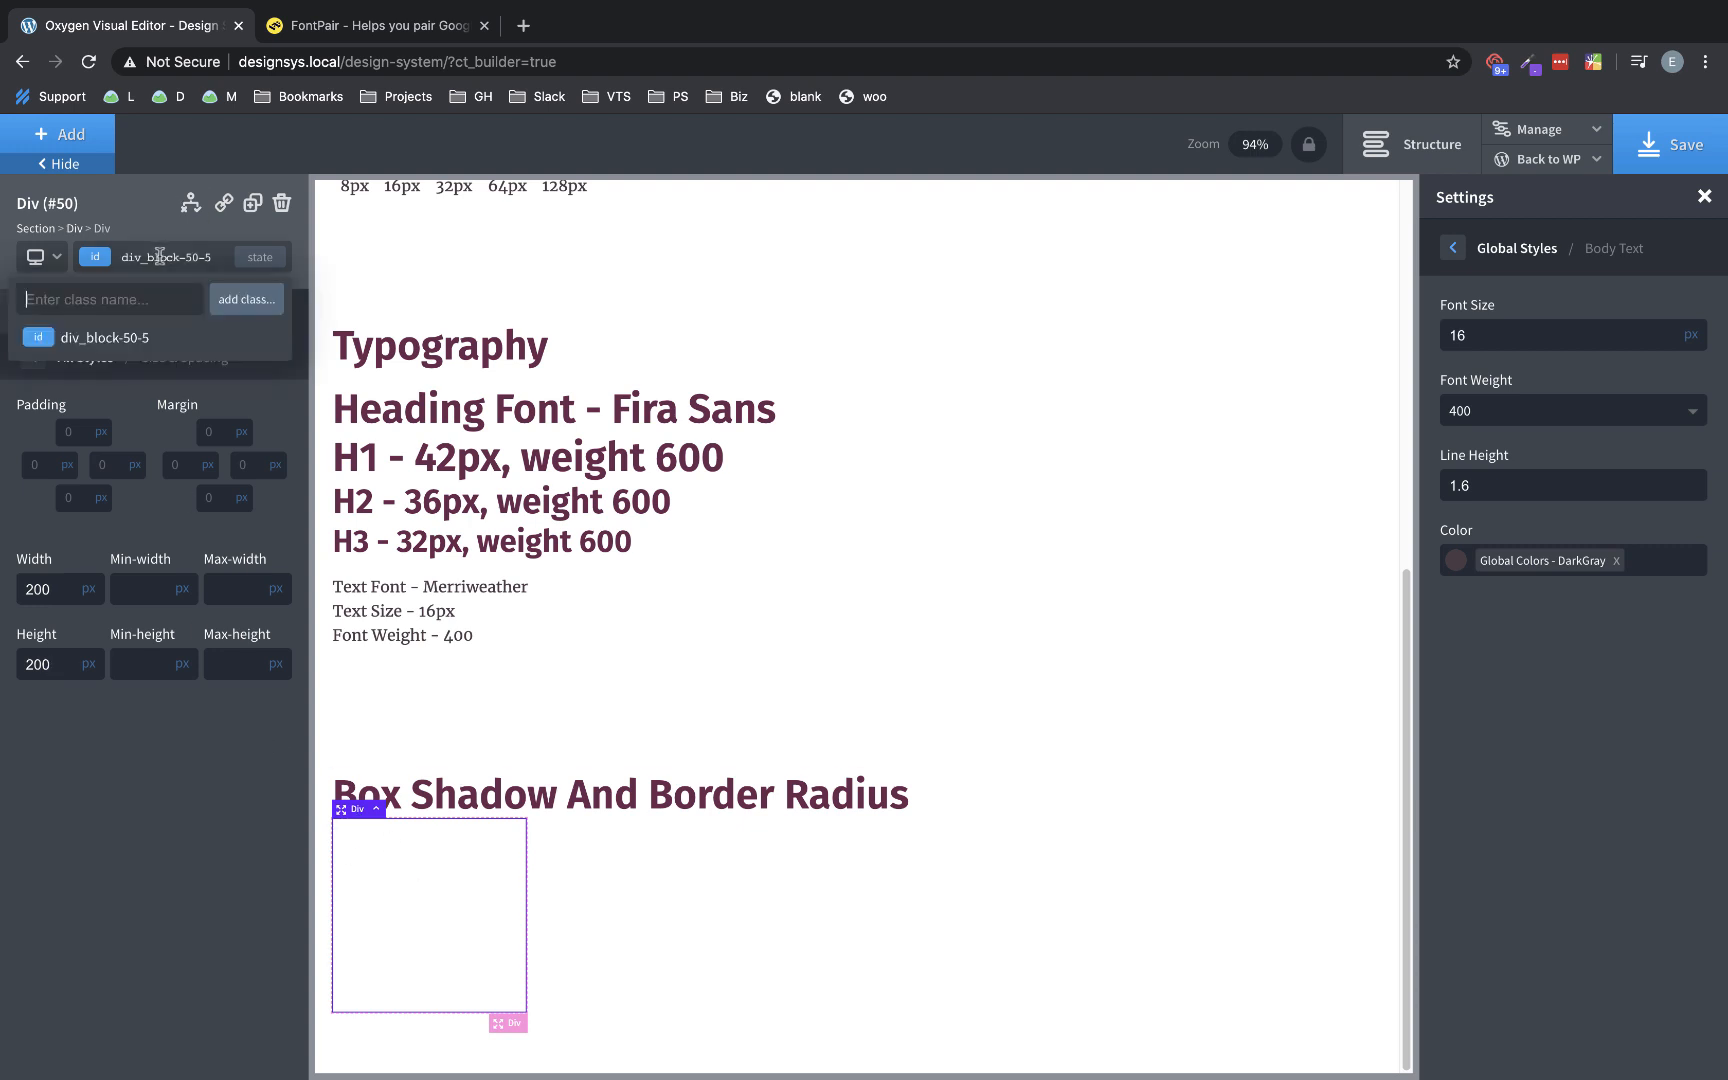
{"action": "type", "text": "boxshadow"}
{"action": "left_click", "coordinate": [246, 299]}
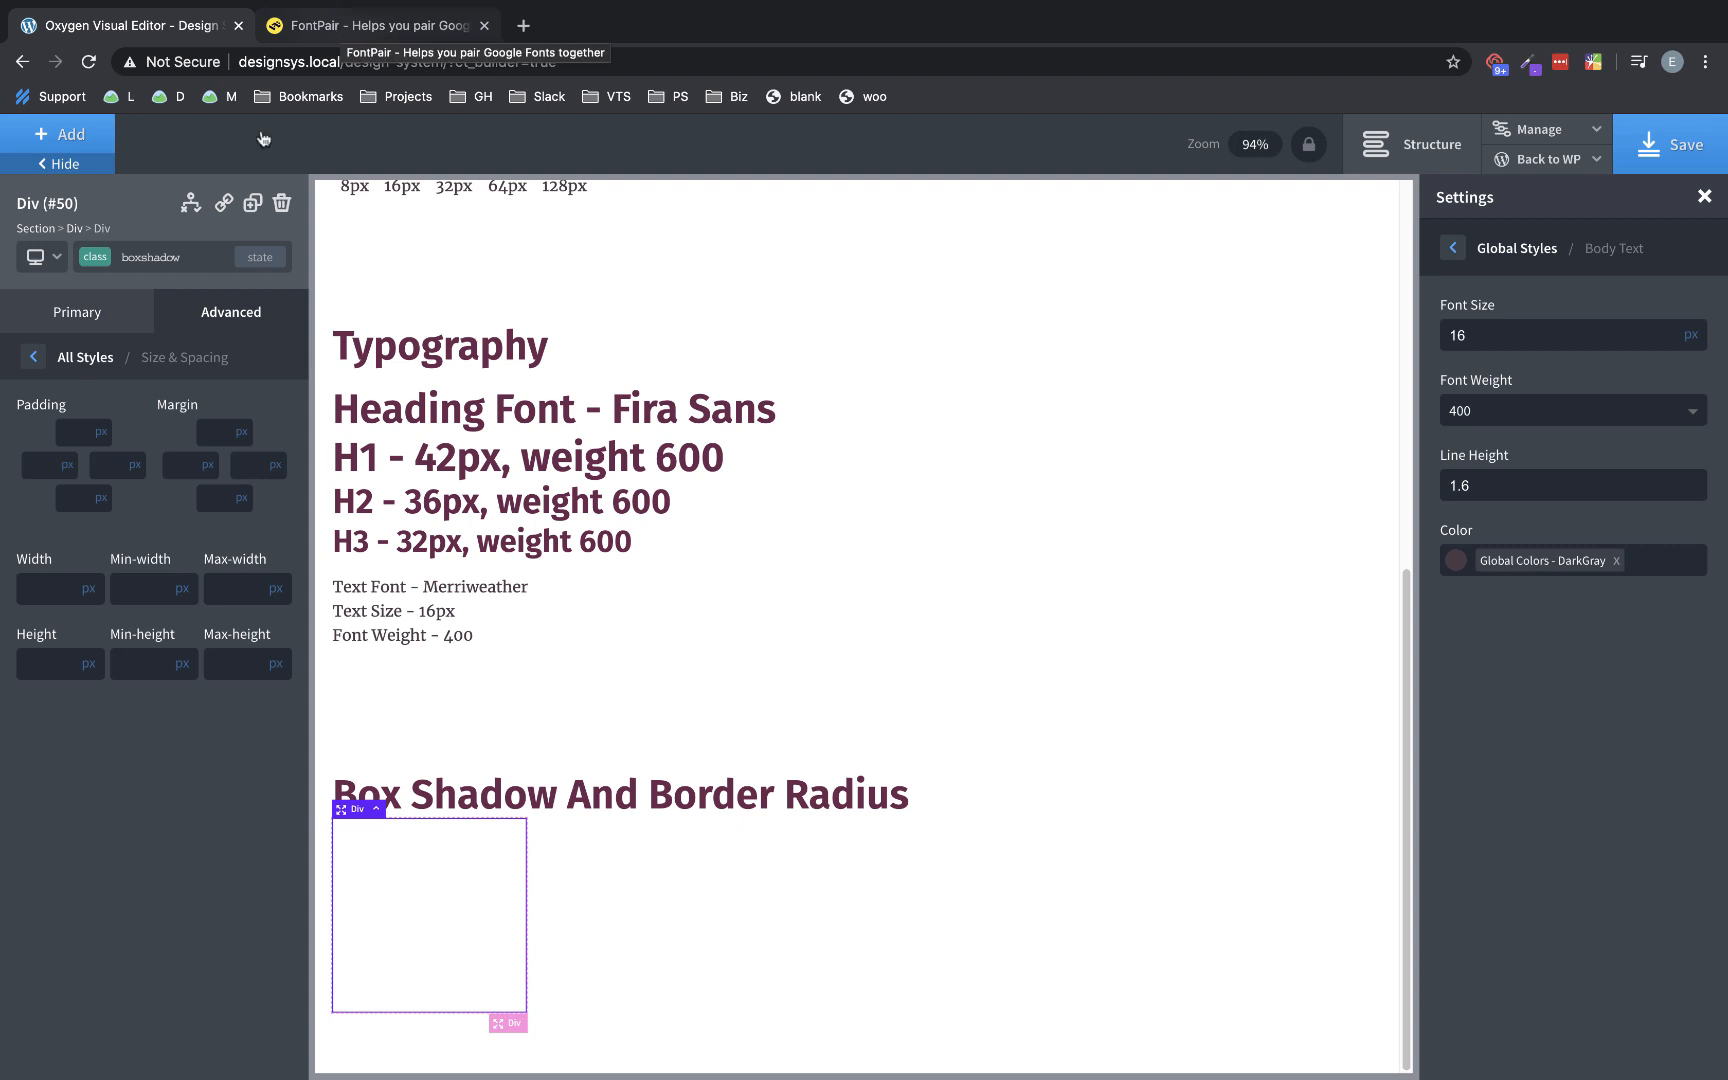
{"action": "left_click", "coordinate": [205, 317]}
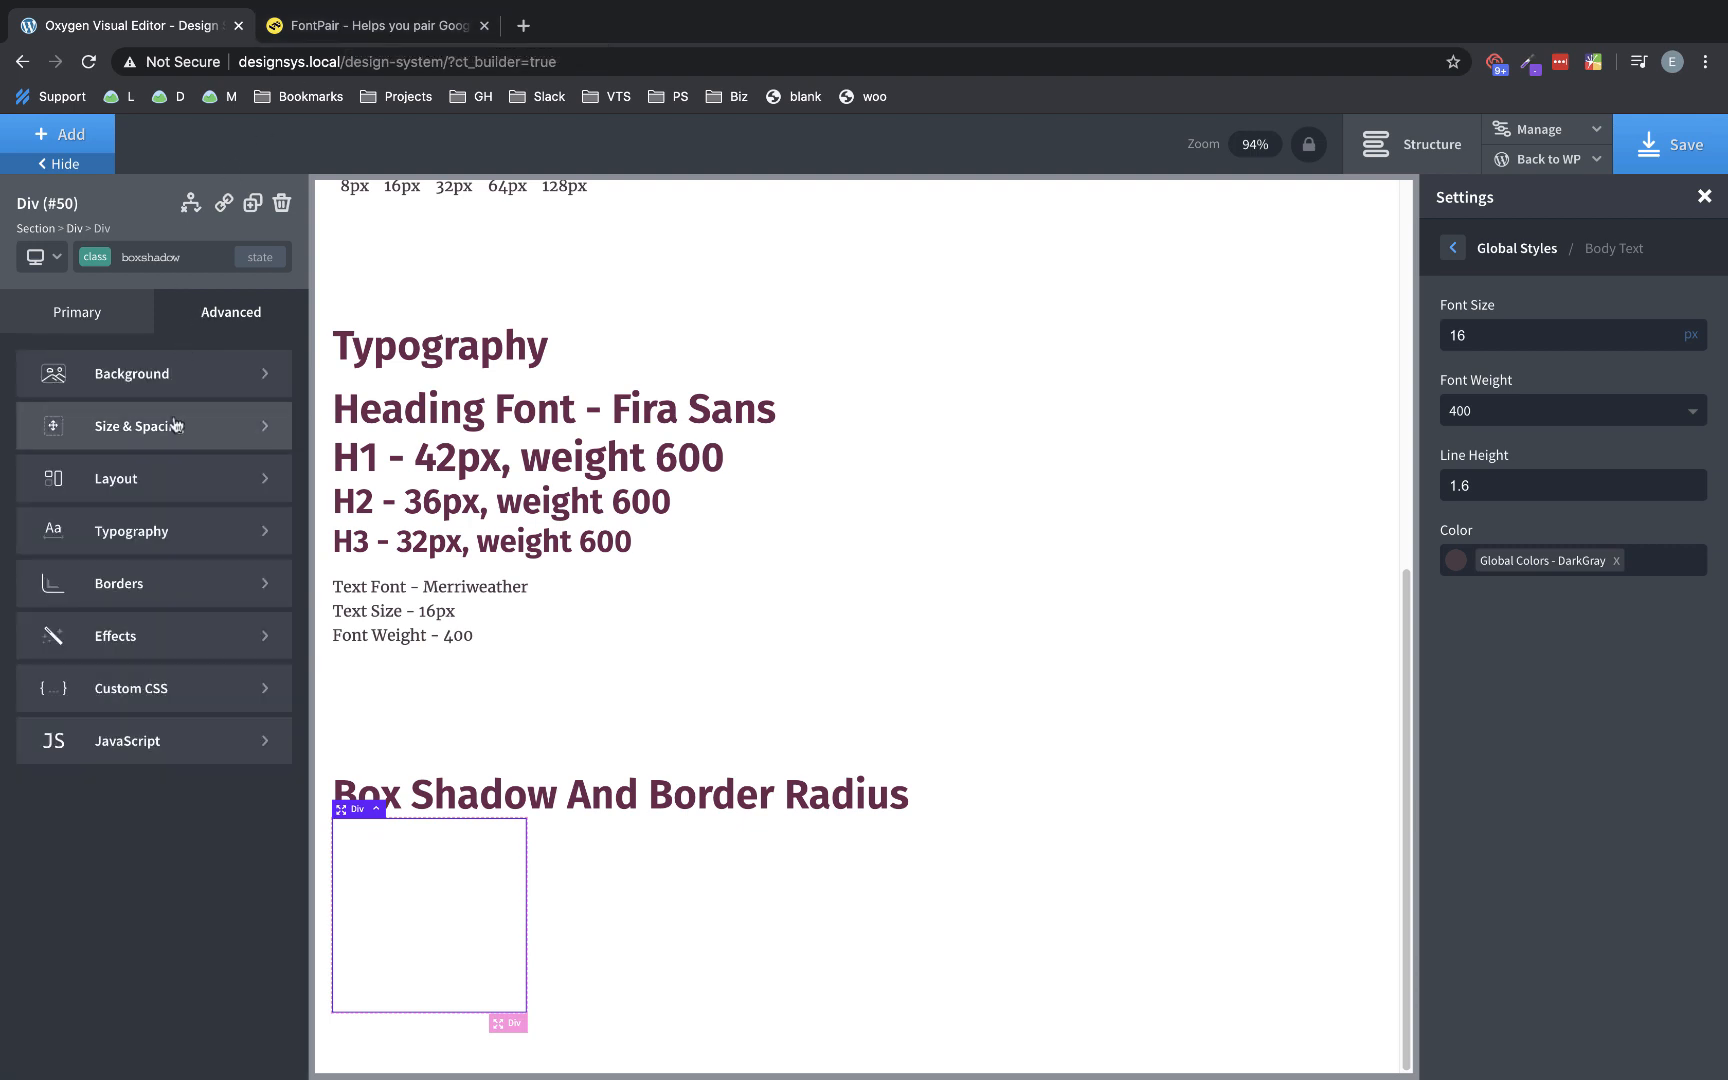
{"action": "left_click", "coordinate": [168, 635]}
{"action": "left_click", "coordinate": [175, 589]}
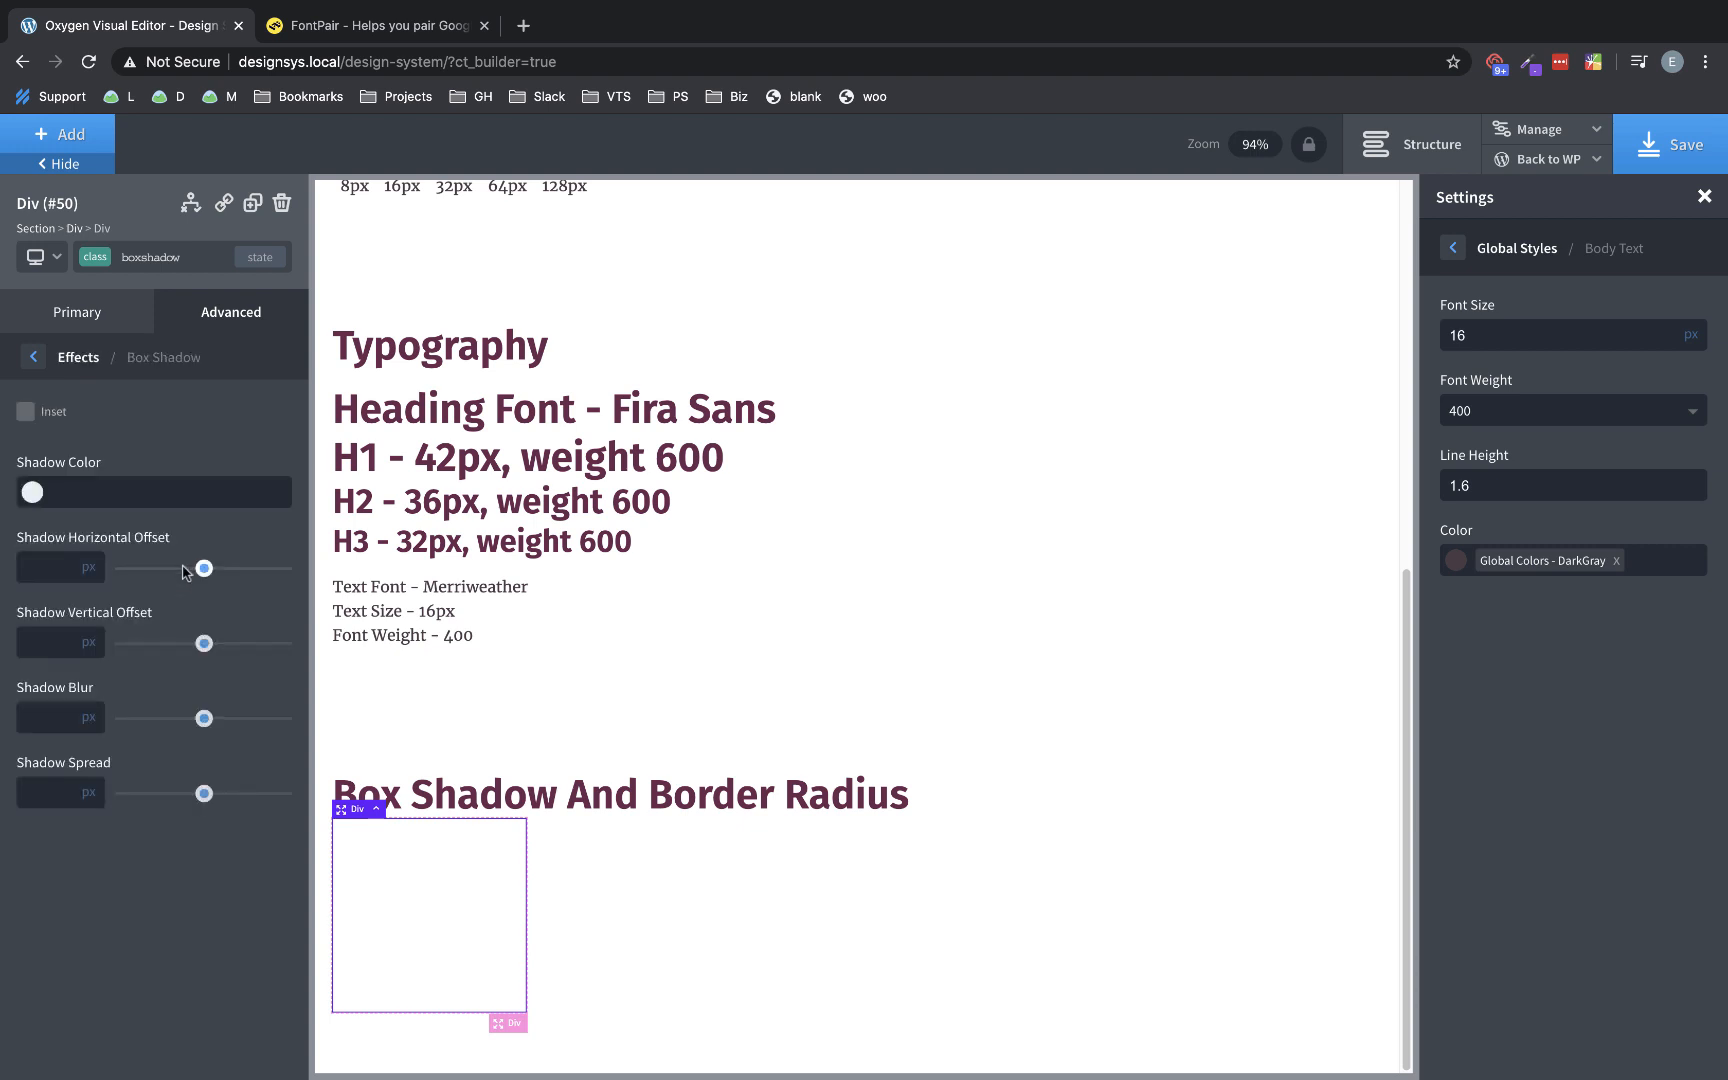
{"action": "left_click", "coordinate": [103, 330]}
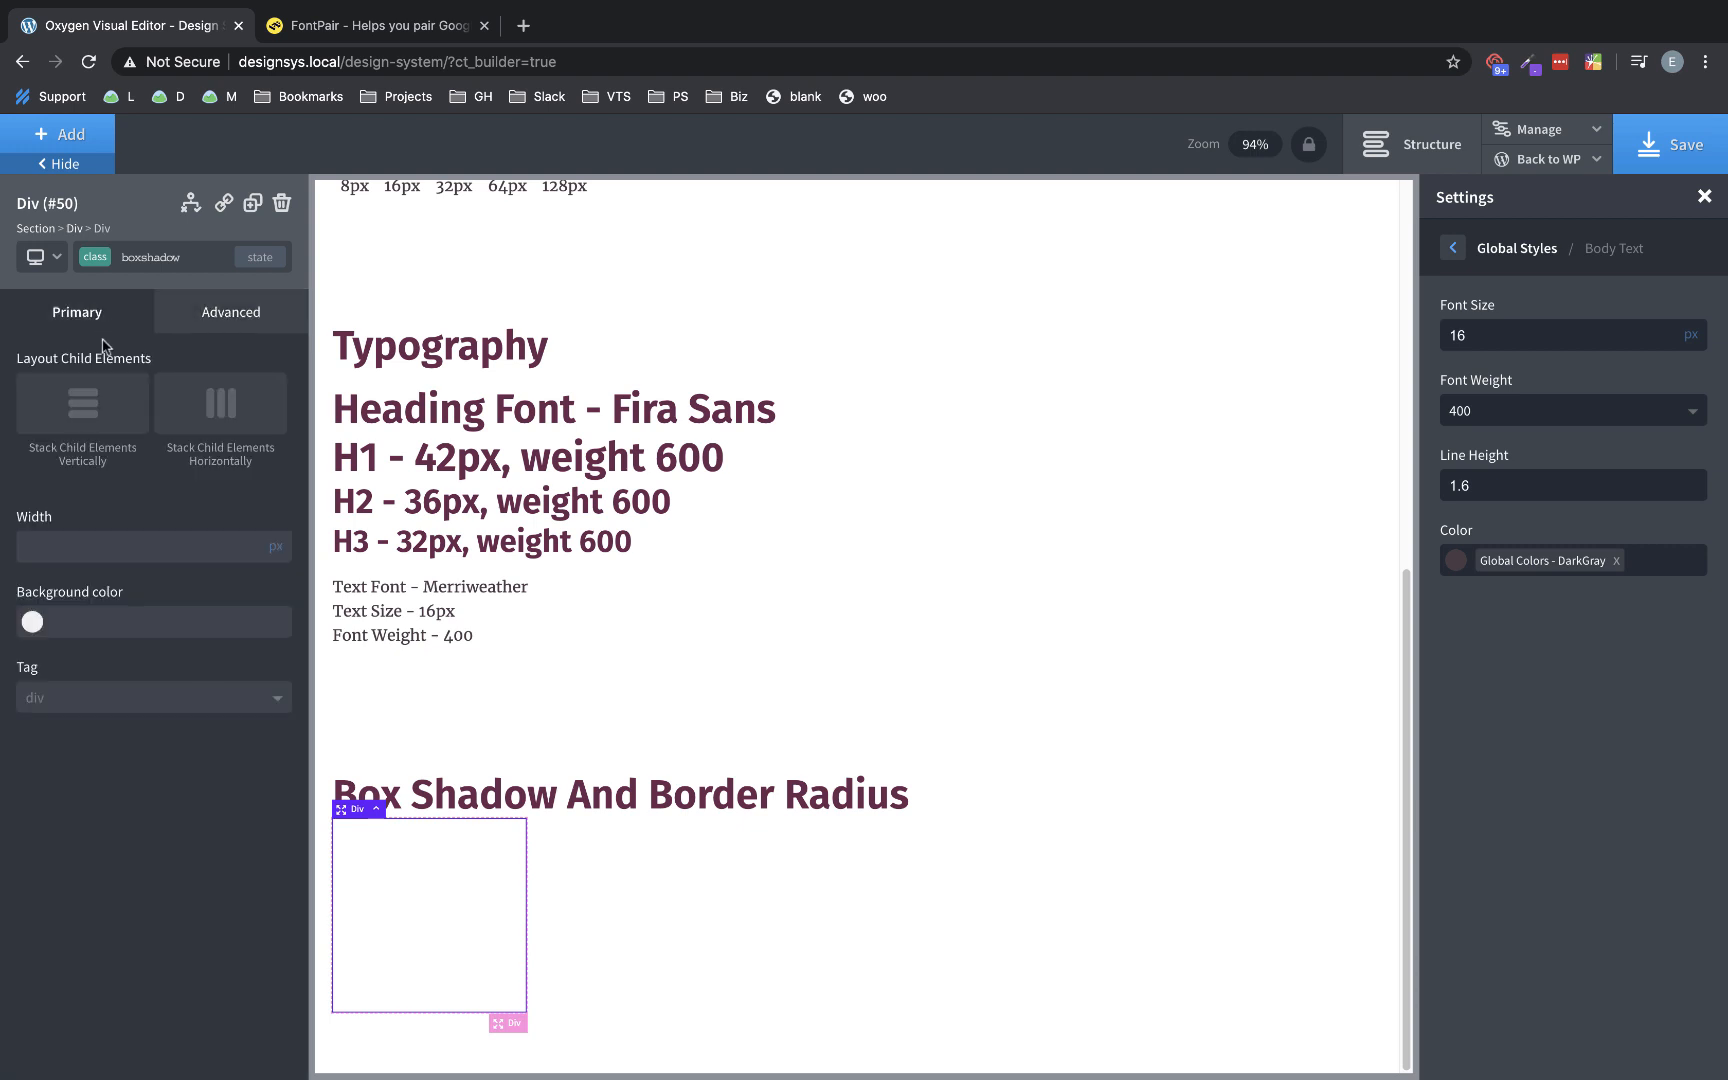
- Load the smooth shadow generator at brumm.af/shadows in the browser tab showing FontPair
{"action": "left_click", "coordinate": [370, 33]}
{"action": "left_click", "coordinate": [365, 66]}
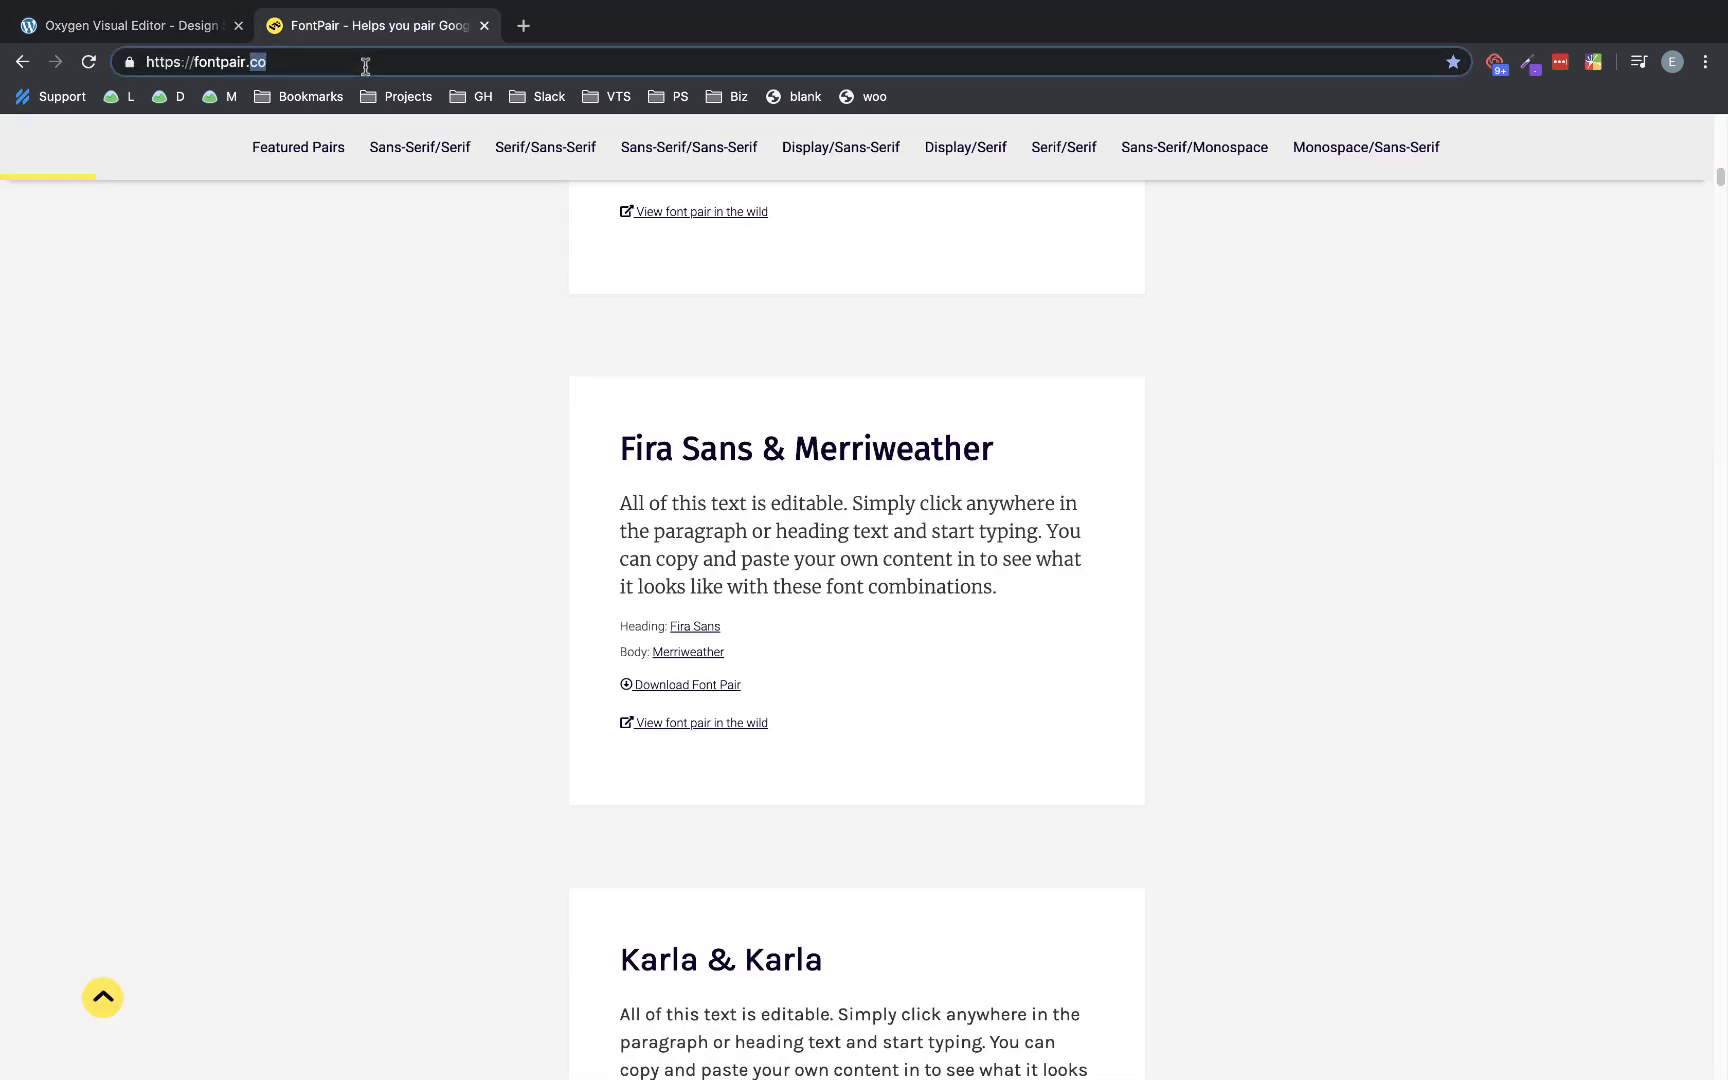
{"action": "type", "text": "brumm.af/s"}
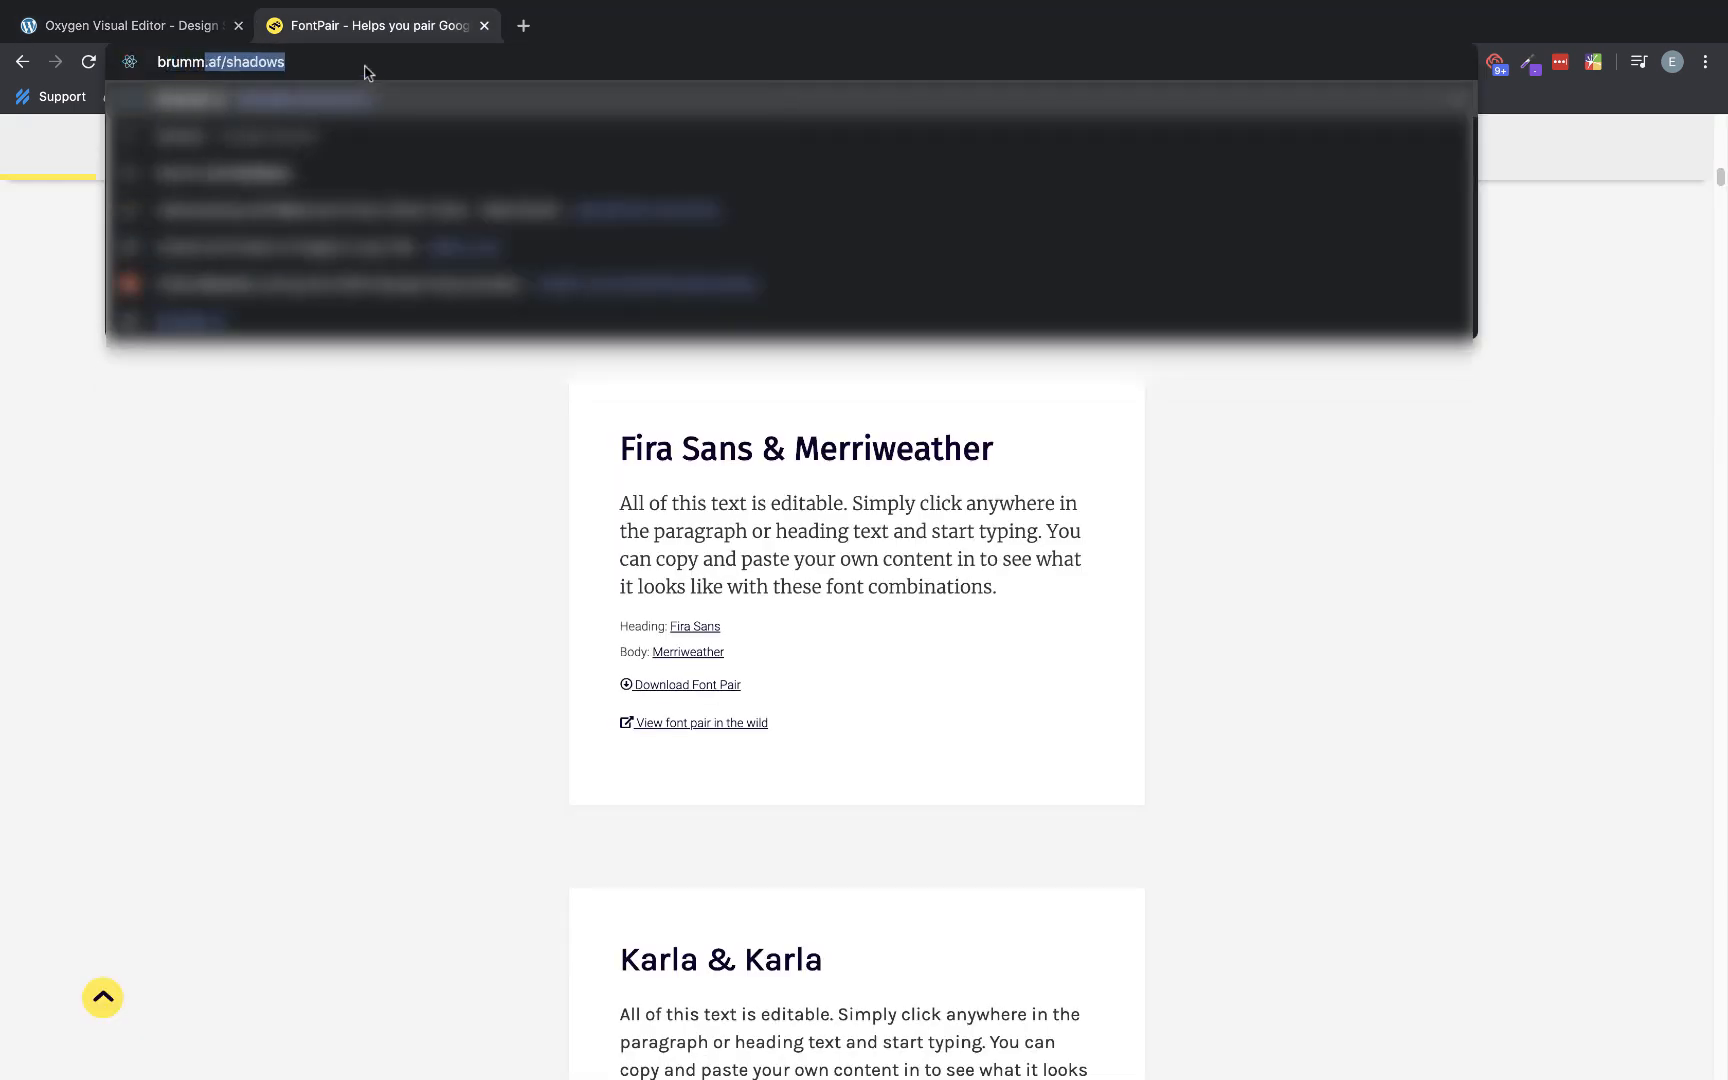
{"action": "type", "text": "hadows"}
{"action": "key", "text": "Return"}
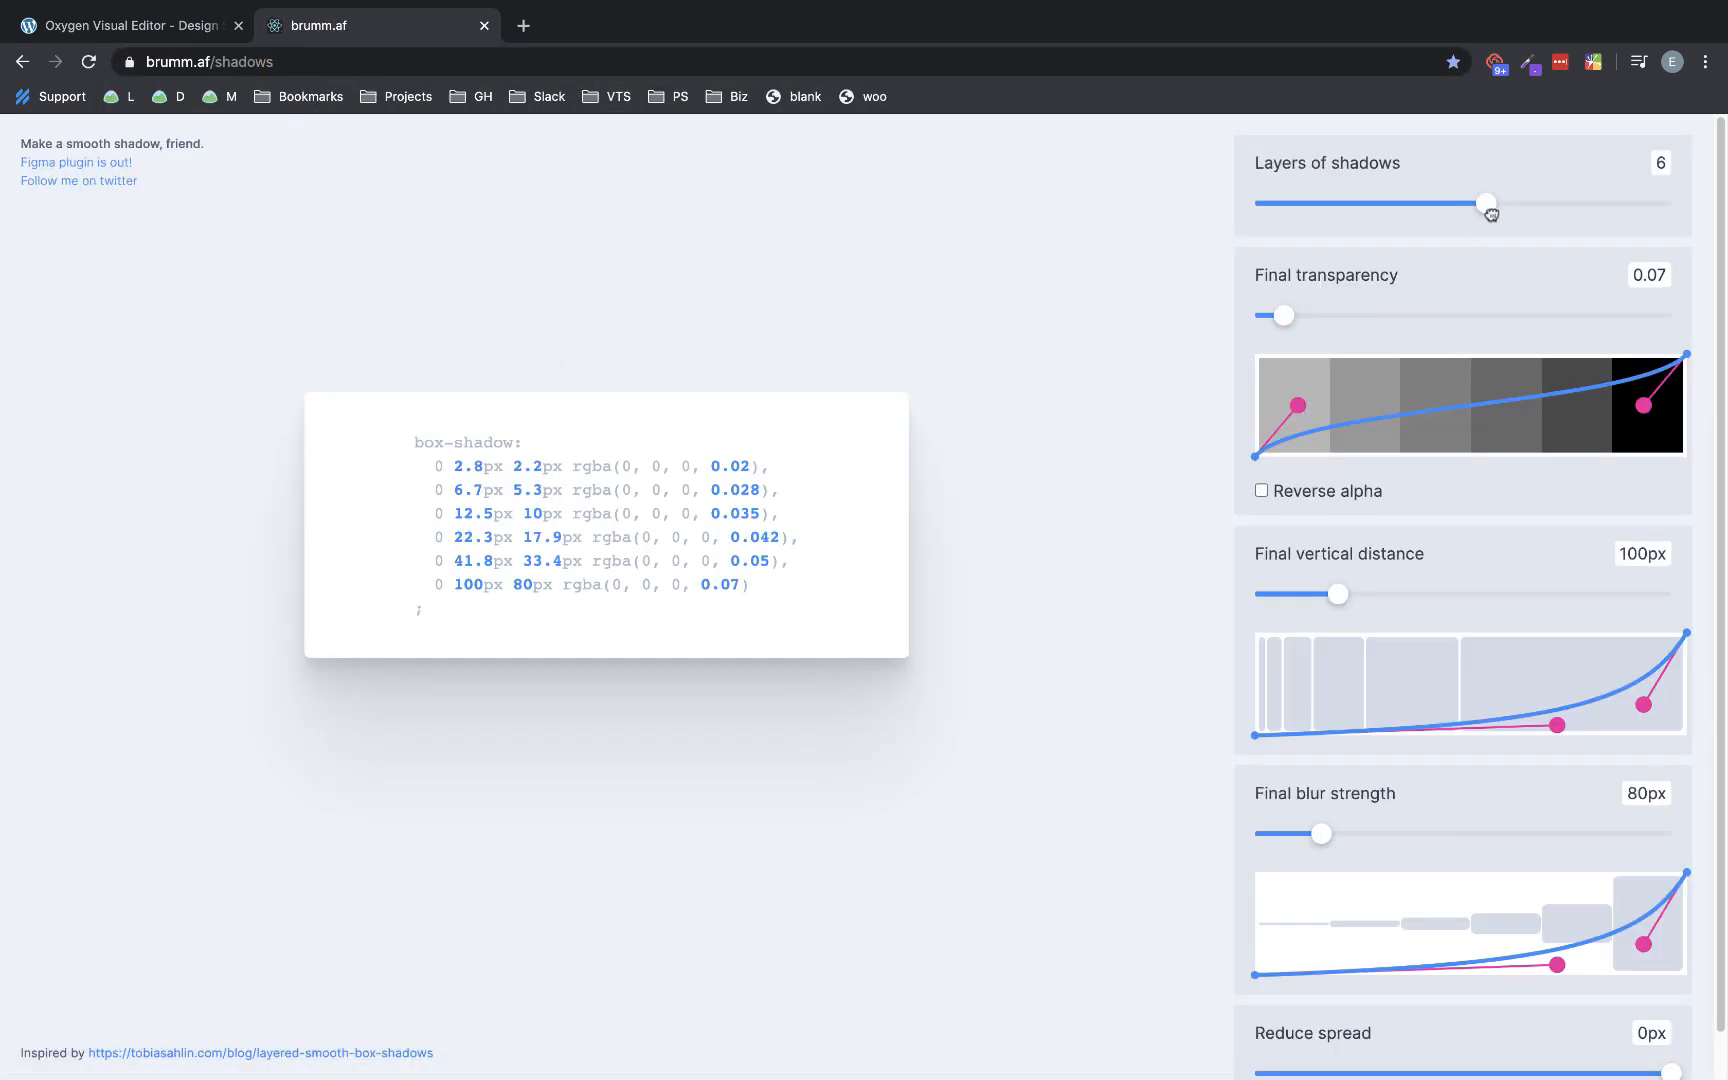
- Set the generator's layers of shadows to 5 and copy the resulting box-shadow CSS code
{"action": "mouse_move", "coordinate": [1486, 208]}
{"action": "left_mouse_down"}
{"action": "mouse_move", "coordinate": [1335, 235]}
{"action": "mouse_move", "coordinate": [1284, 224]}
{"action": "mouse_move", "coordinate": [1508, 231]}
{"action": "mouse_move", "coordinate": [1490, 232]}
{"action": "left_mouse_up"}
{"action": "left_click_drag", "start_coordinate": [1487, 204], "coordinate": [1440, 206]}
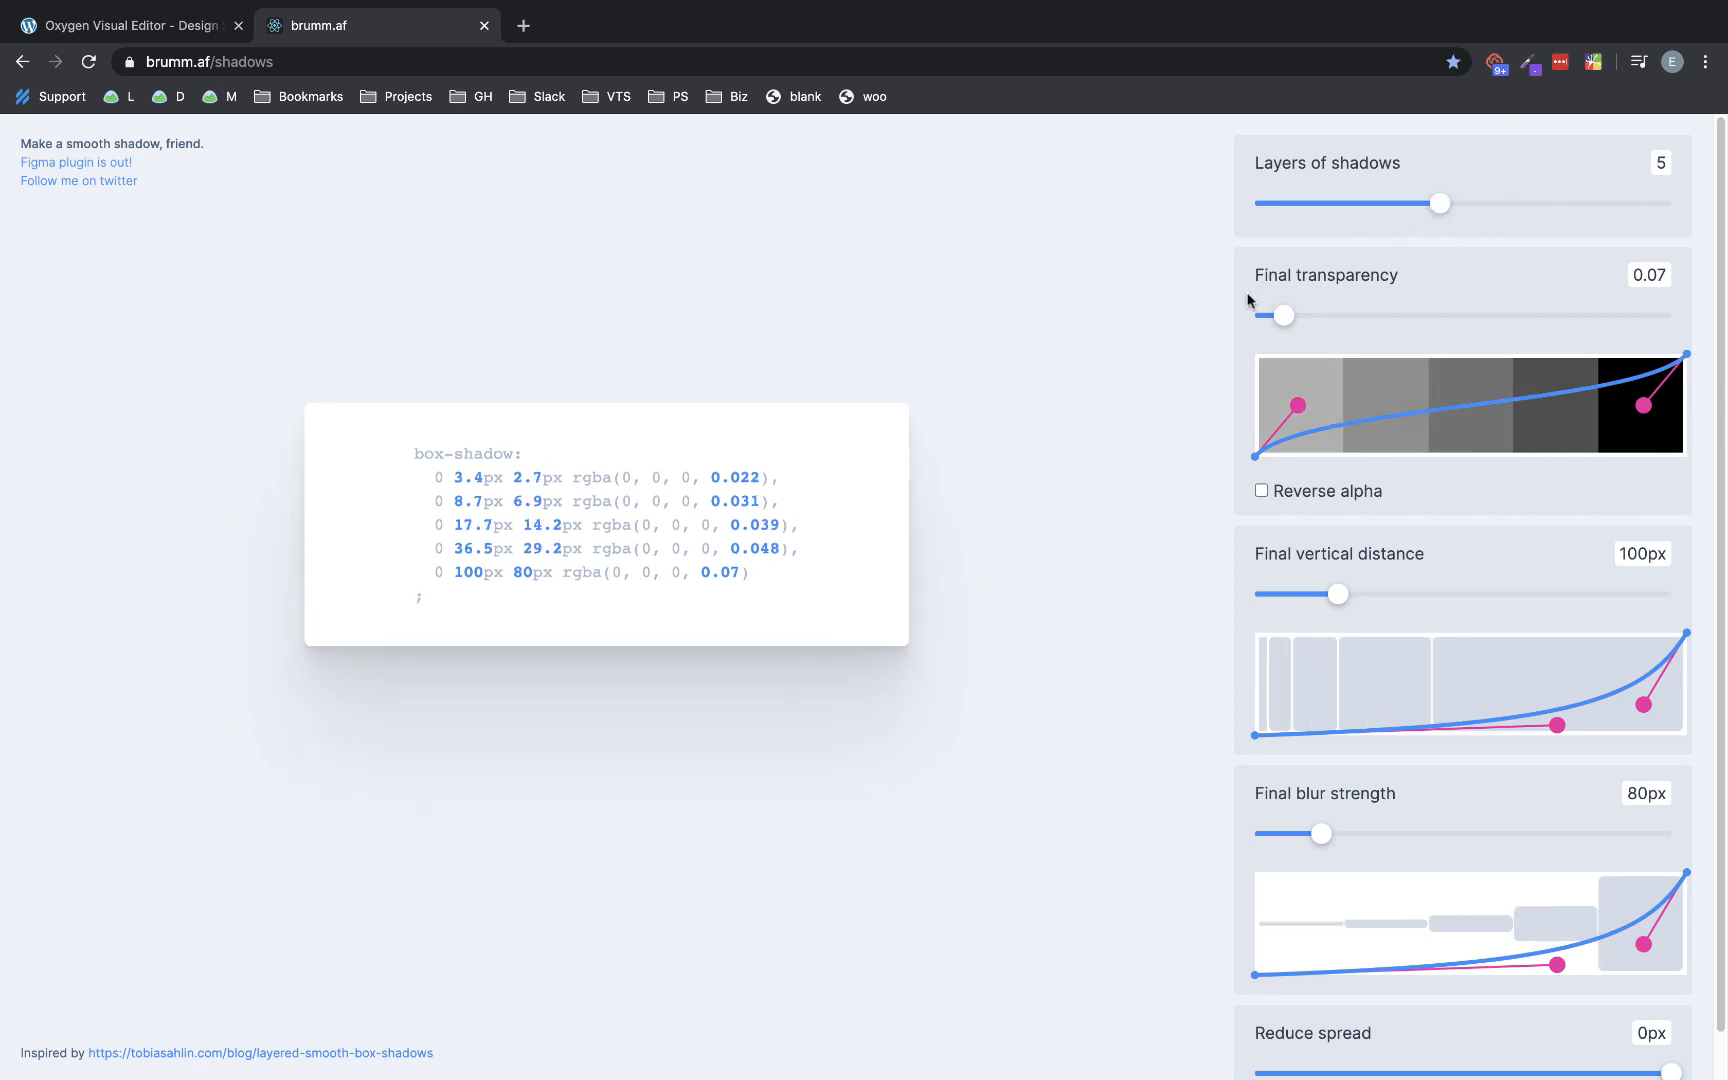
{"action": "left_click", "coordinate": [530, 565]}
{"action": "key", "text": "super+c"}
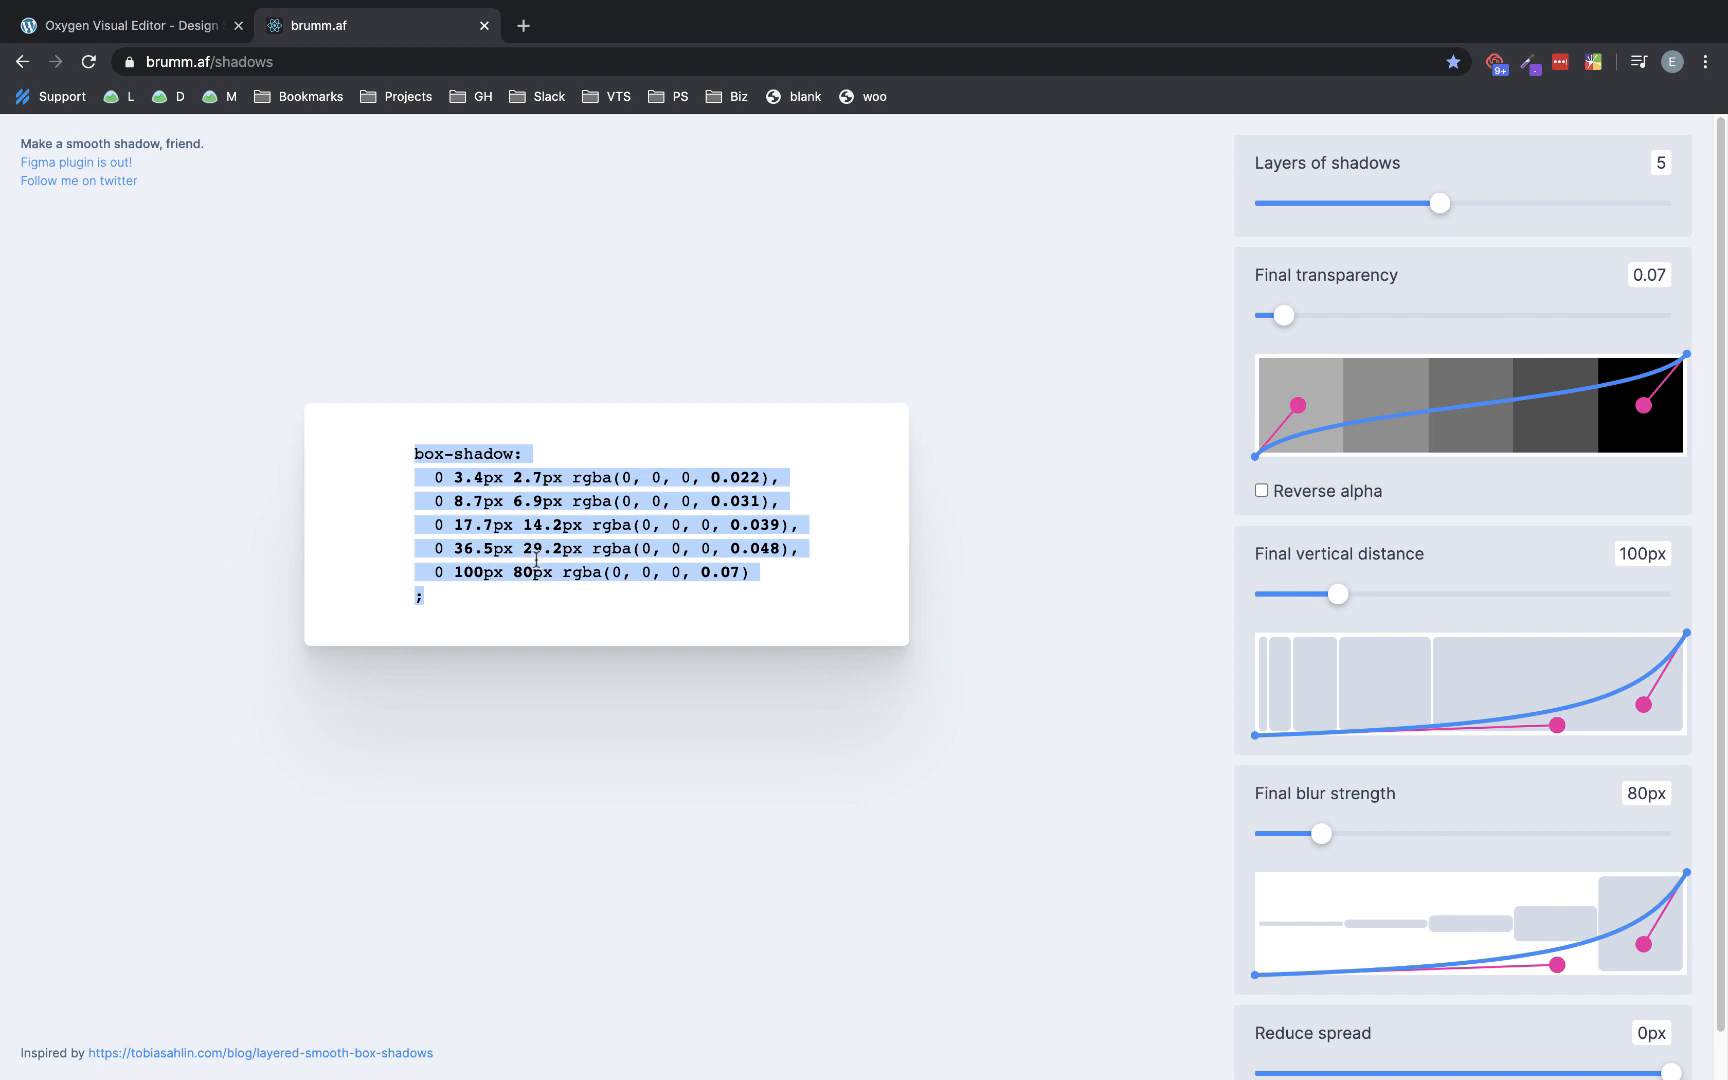
- Return to the Oxygen editor and paste the copied box-shadow code into the boxshadow class's custom CSS
{"action": "left_click", "coordinate": [125, 30]}
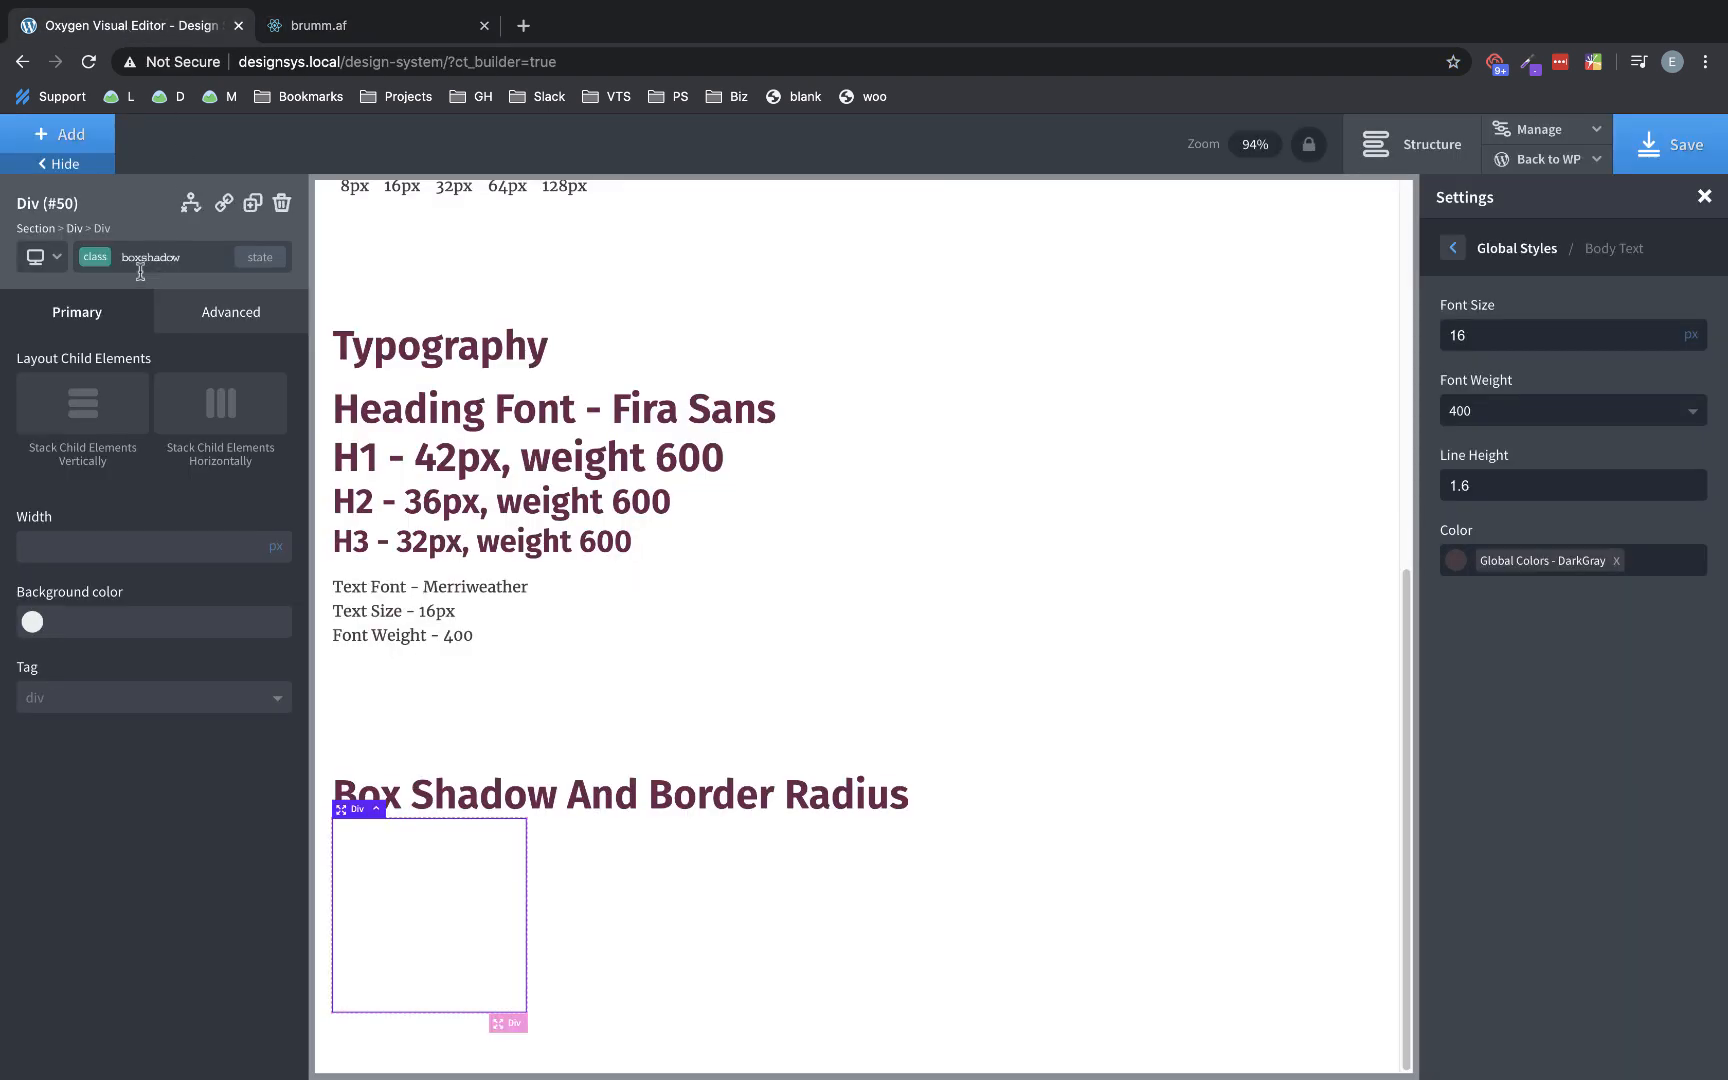
{"action": "left_click", "coordinate": [240, 318]}
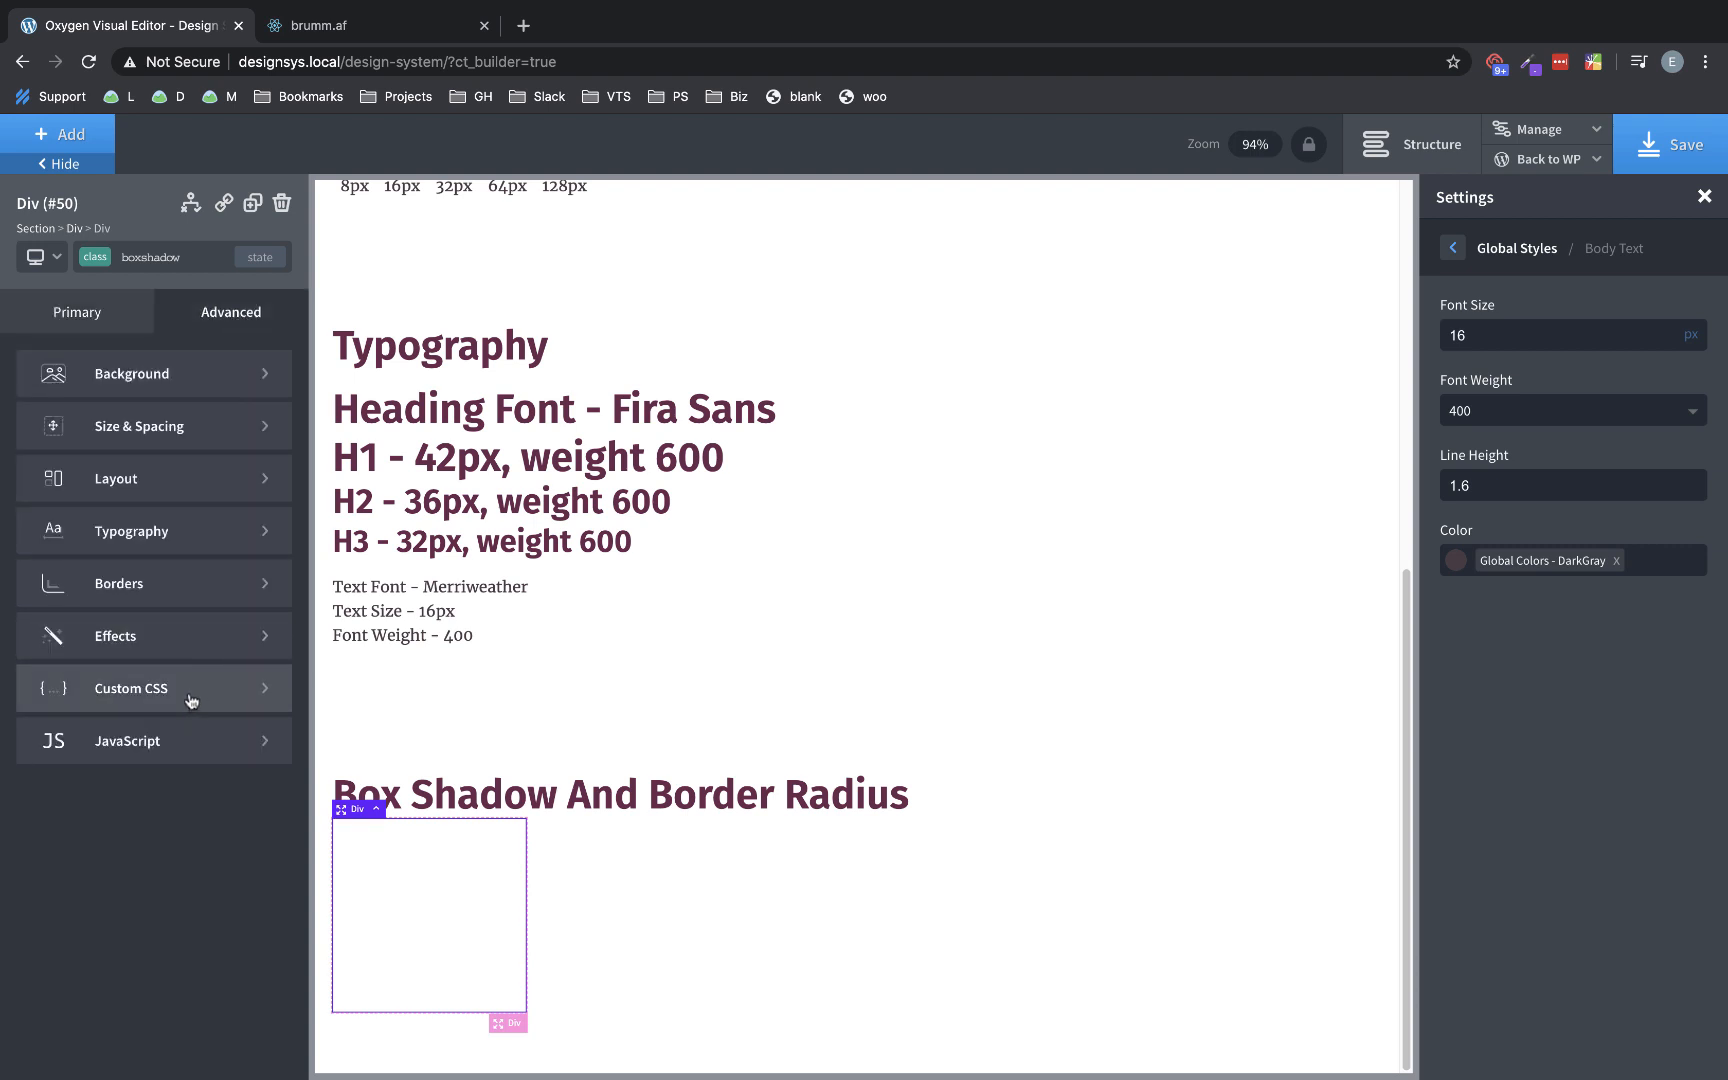
{"action": "left_click", "coordinate": [192, 690]}
{"action": "key", "text": "super+v"}
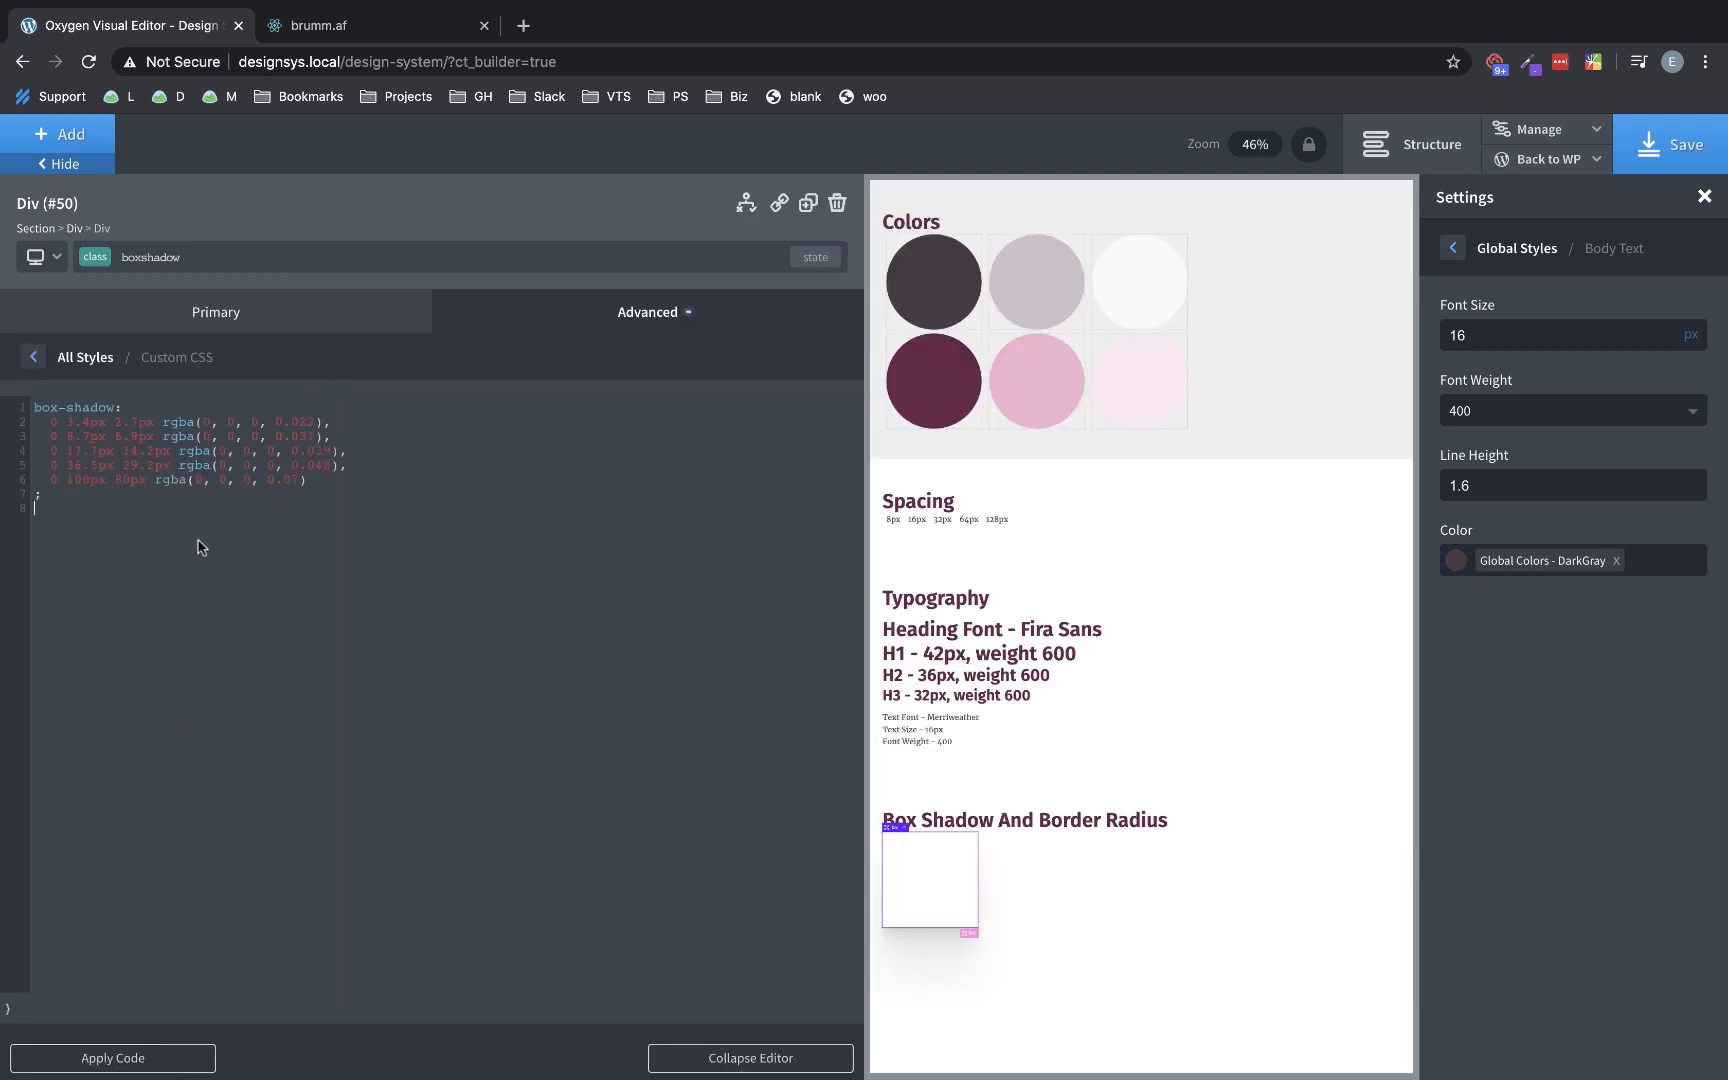
{"action": "left_click", "coordinate": [33, 357]}
{"action": "scroll", "coordinate": [726, 815], "scroll_direction": "down", "scroll_amount": 7}
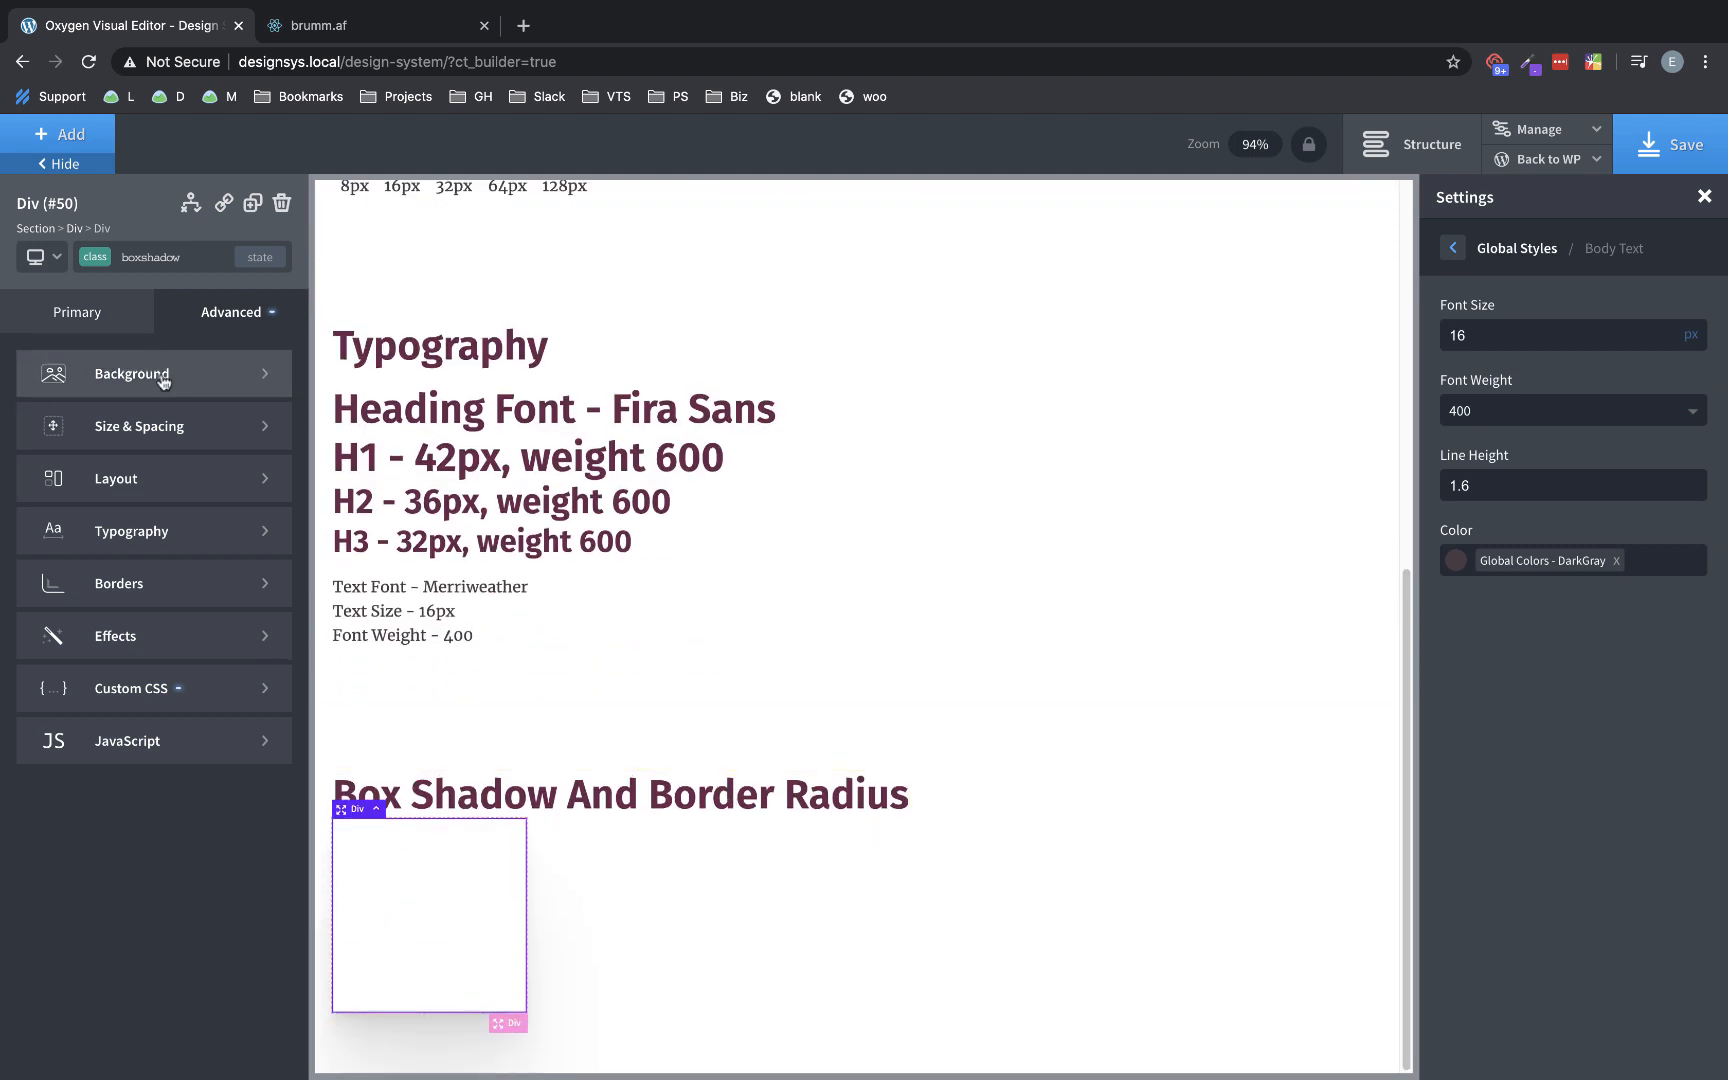
- Switch the shadow div to its ID selector and align its items to horizontal center and vertical middle
{"action": "left_click", "coordinate": [96, 258]}
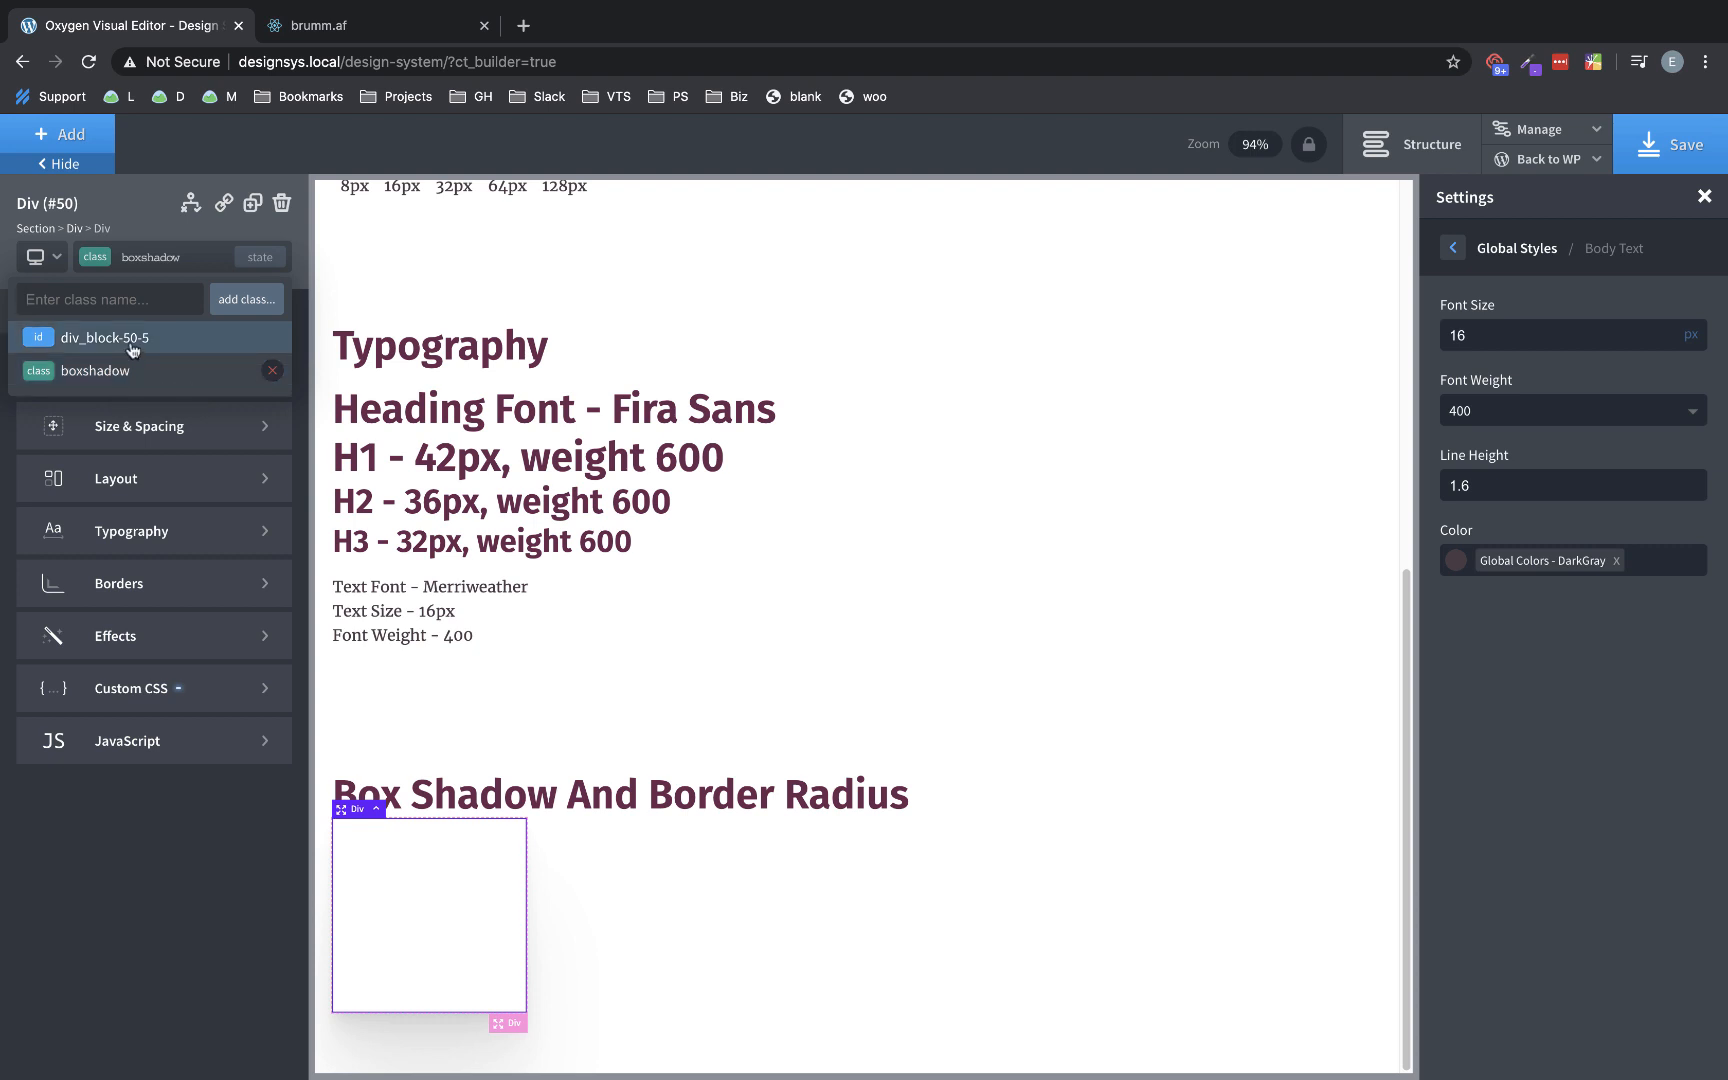
{"action": "left_click", "coordinate": [130, 342]}
{"action": "left_click", "coordinate": [70, 315]}
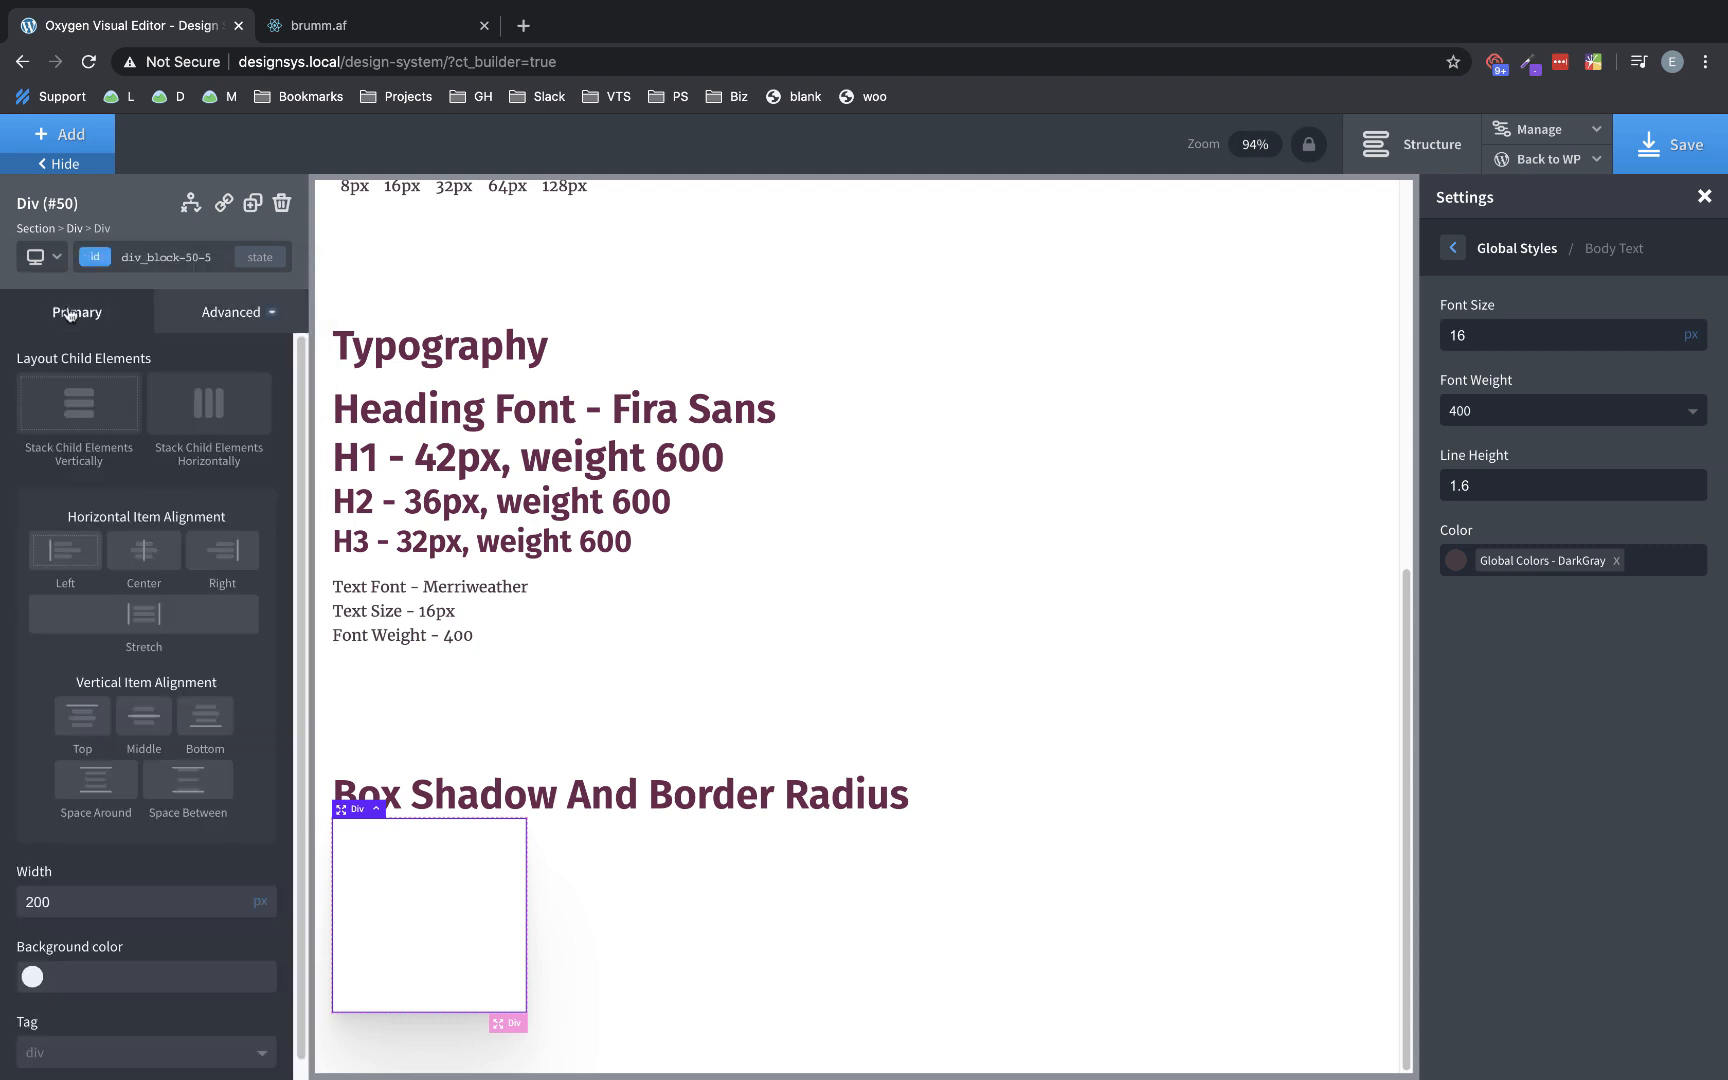
{"action": "left_click", "coordinate": [143, 550]}
{"action": "left_click", "coordinate": [143, 713]}
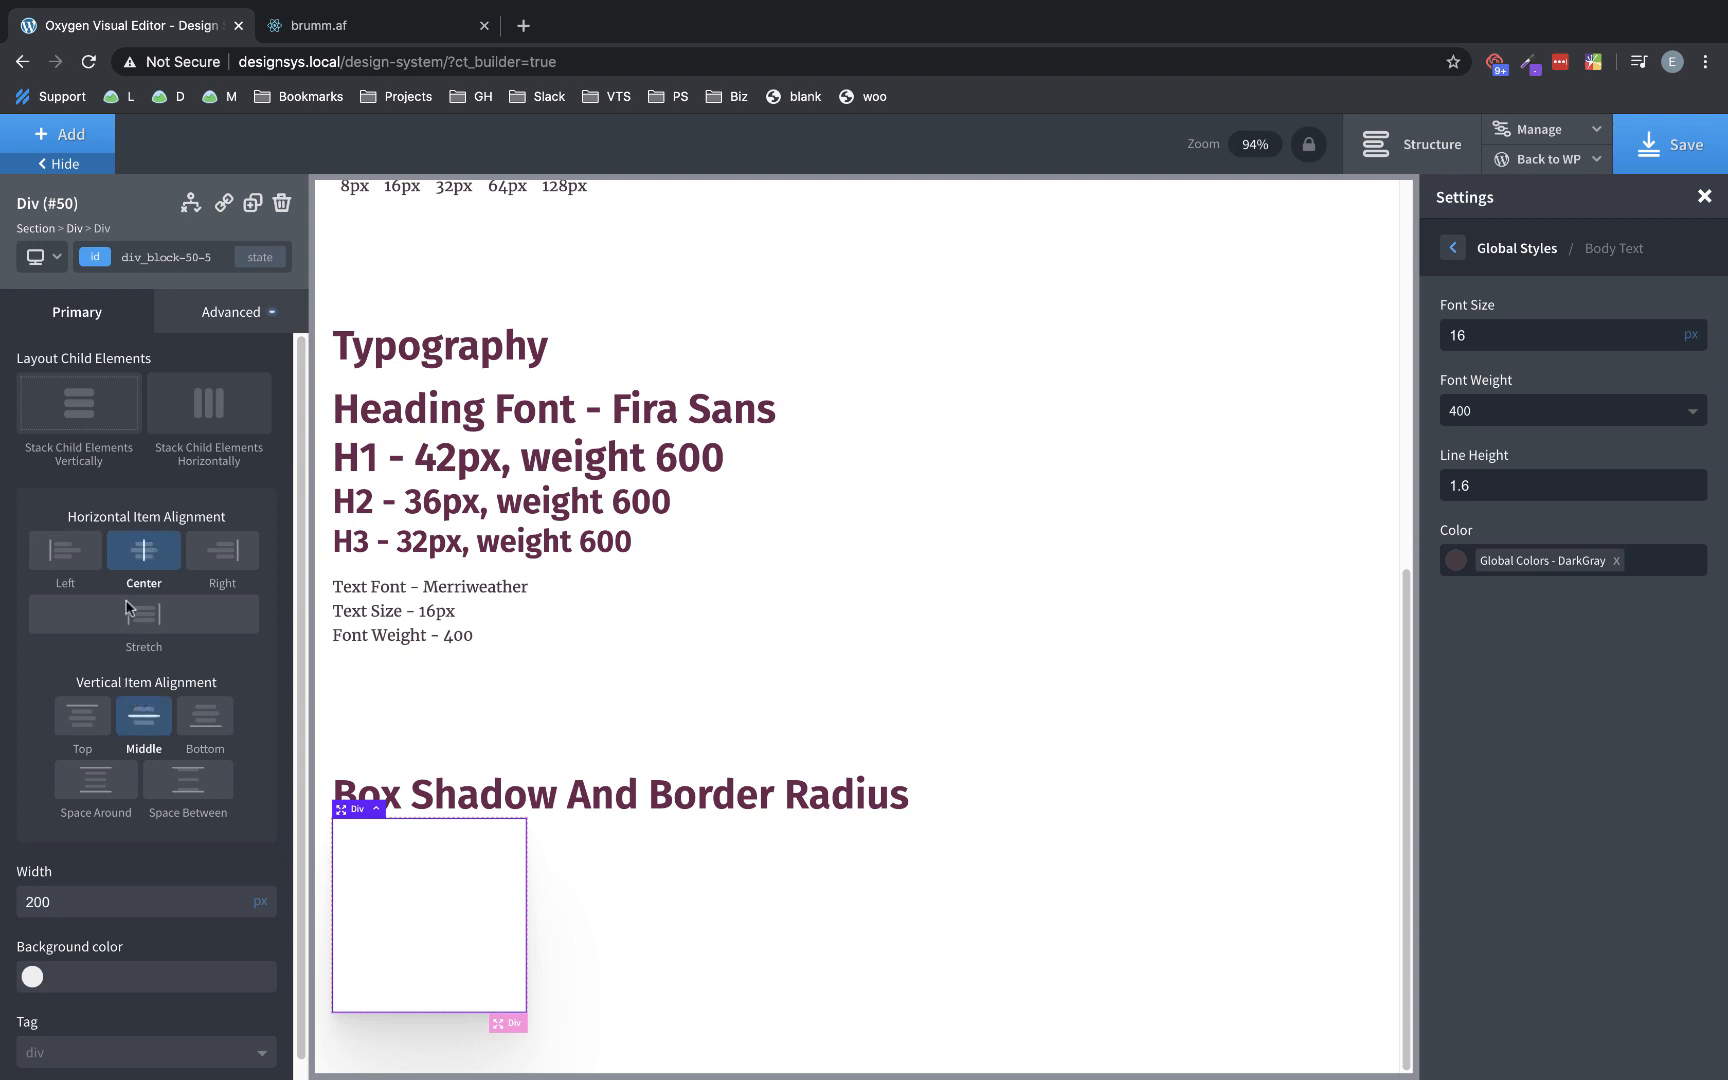
- Add a text element inside the shadow div and change its text to ".boxshadow"
{"action": "left_click", "coordinate": [70, 134]}
{"action": "left_click", "coordinate": [205, 488]}
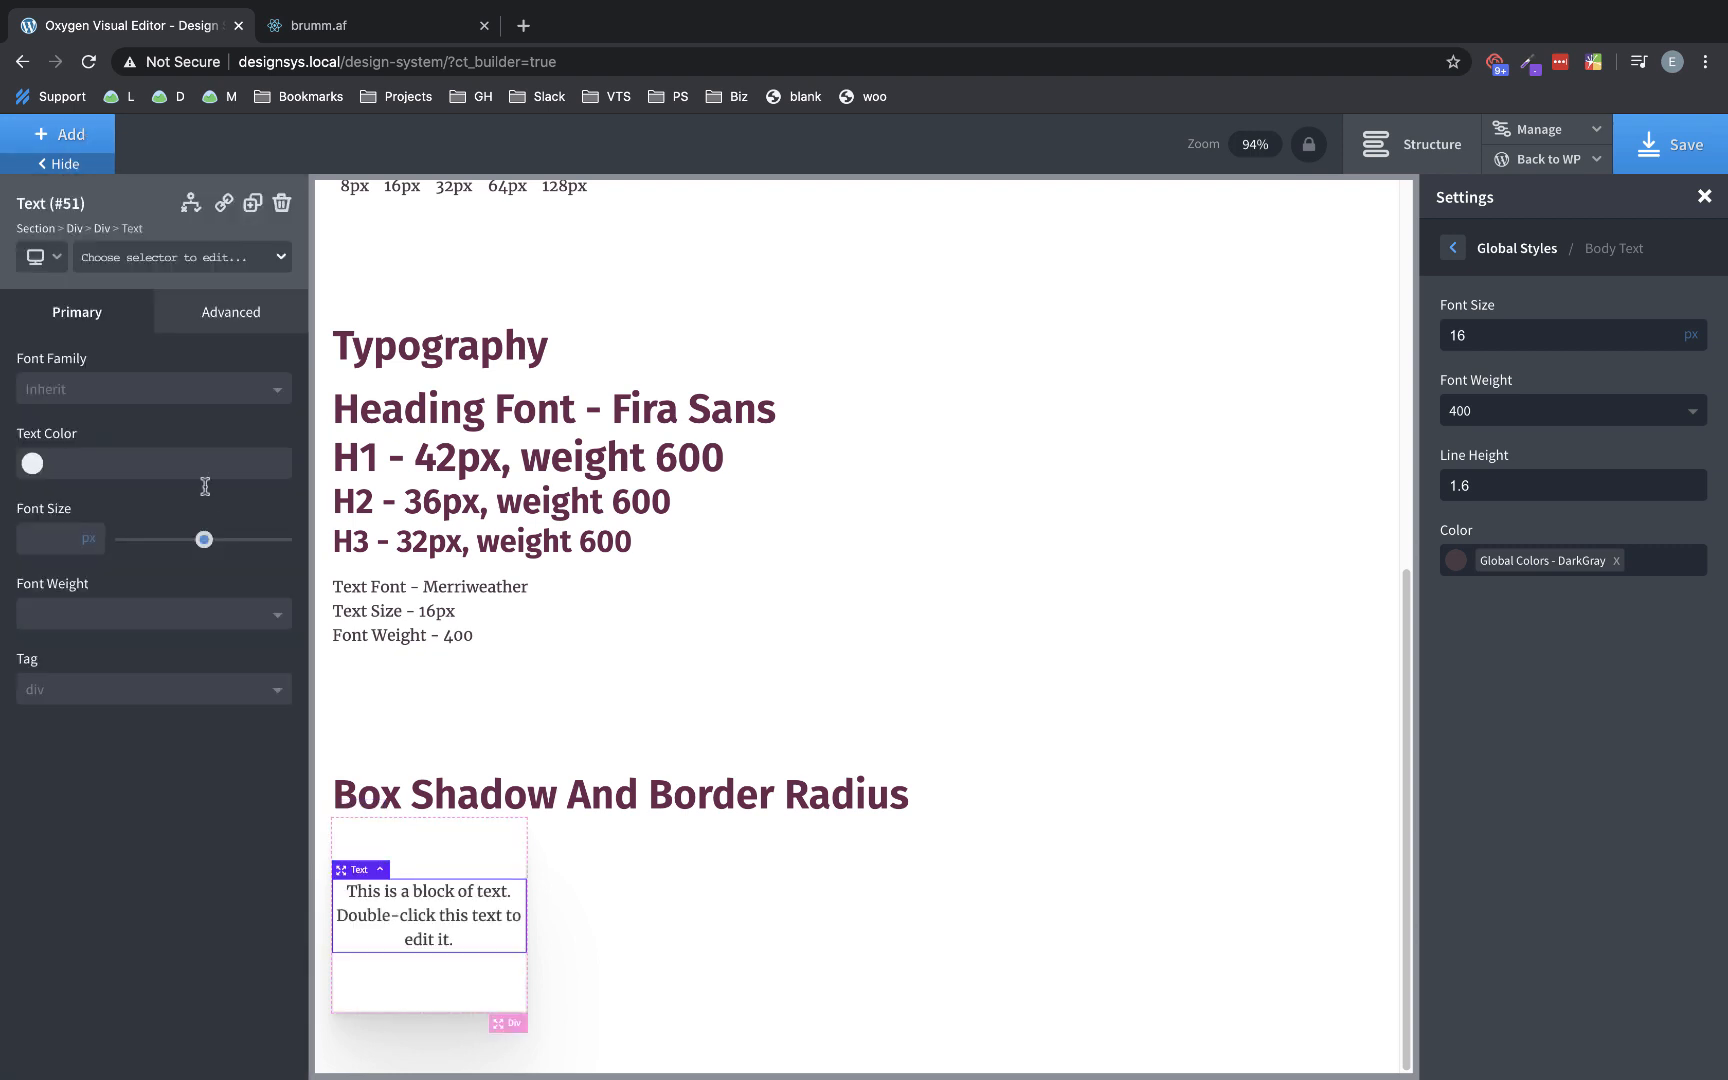
{"action": "double_click", "coordinate": [446, 912]}
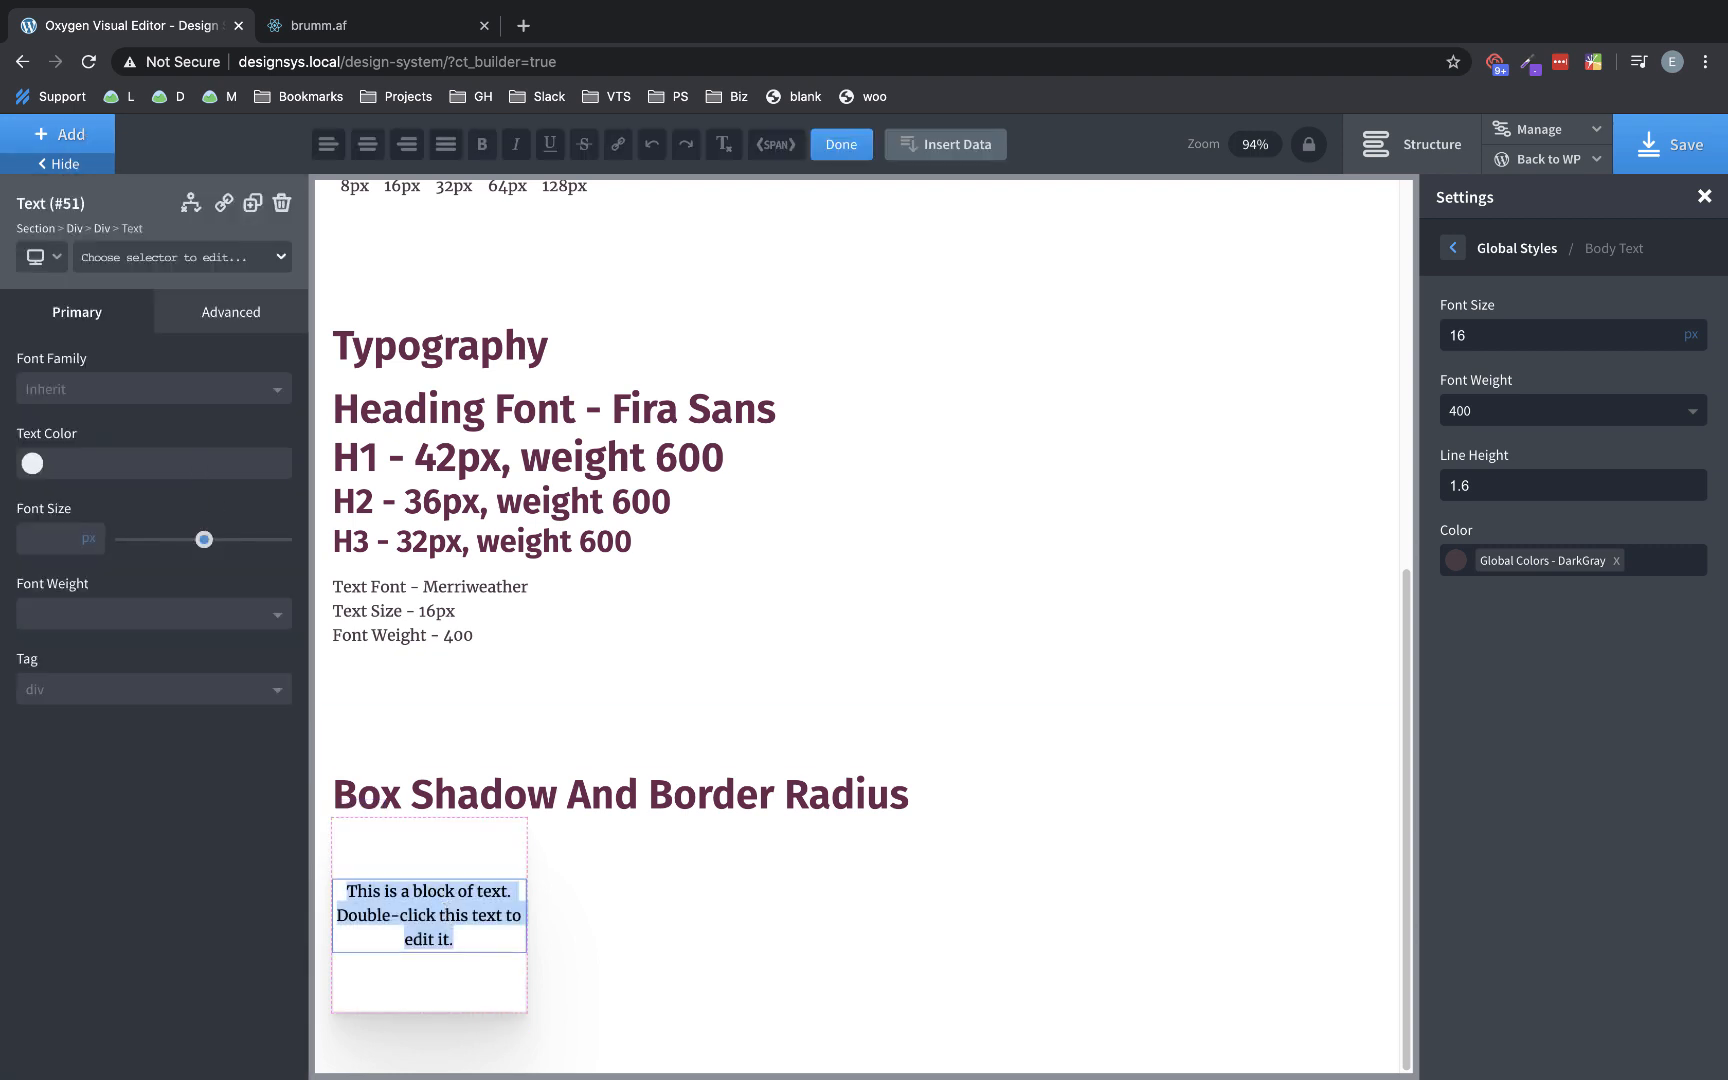
{"action": "type", "text": ".boxshadow"}
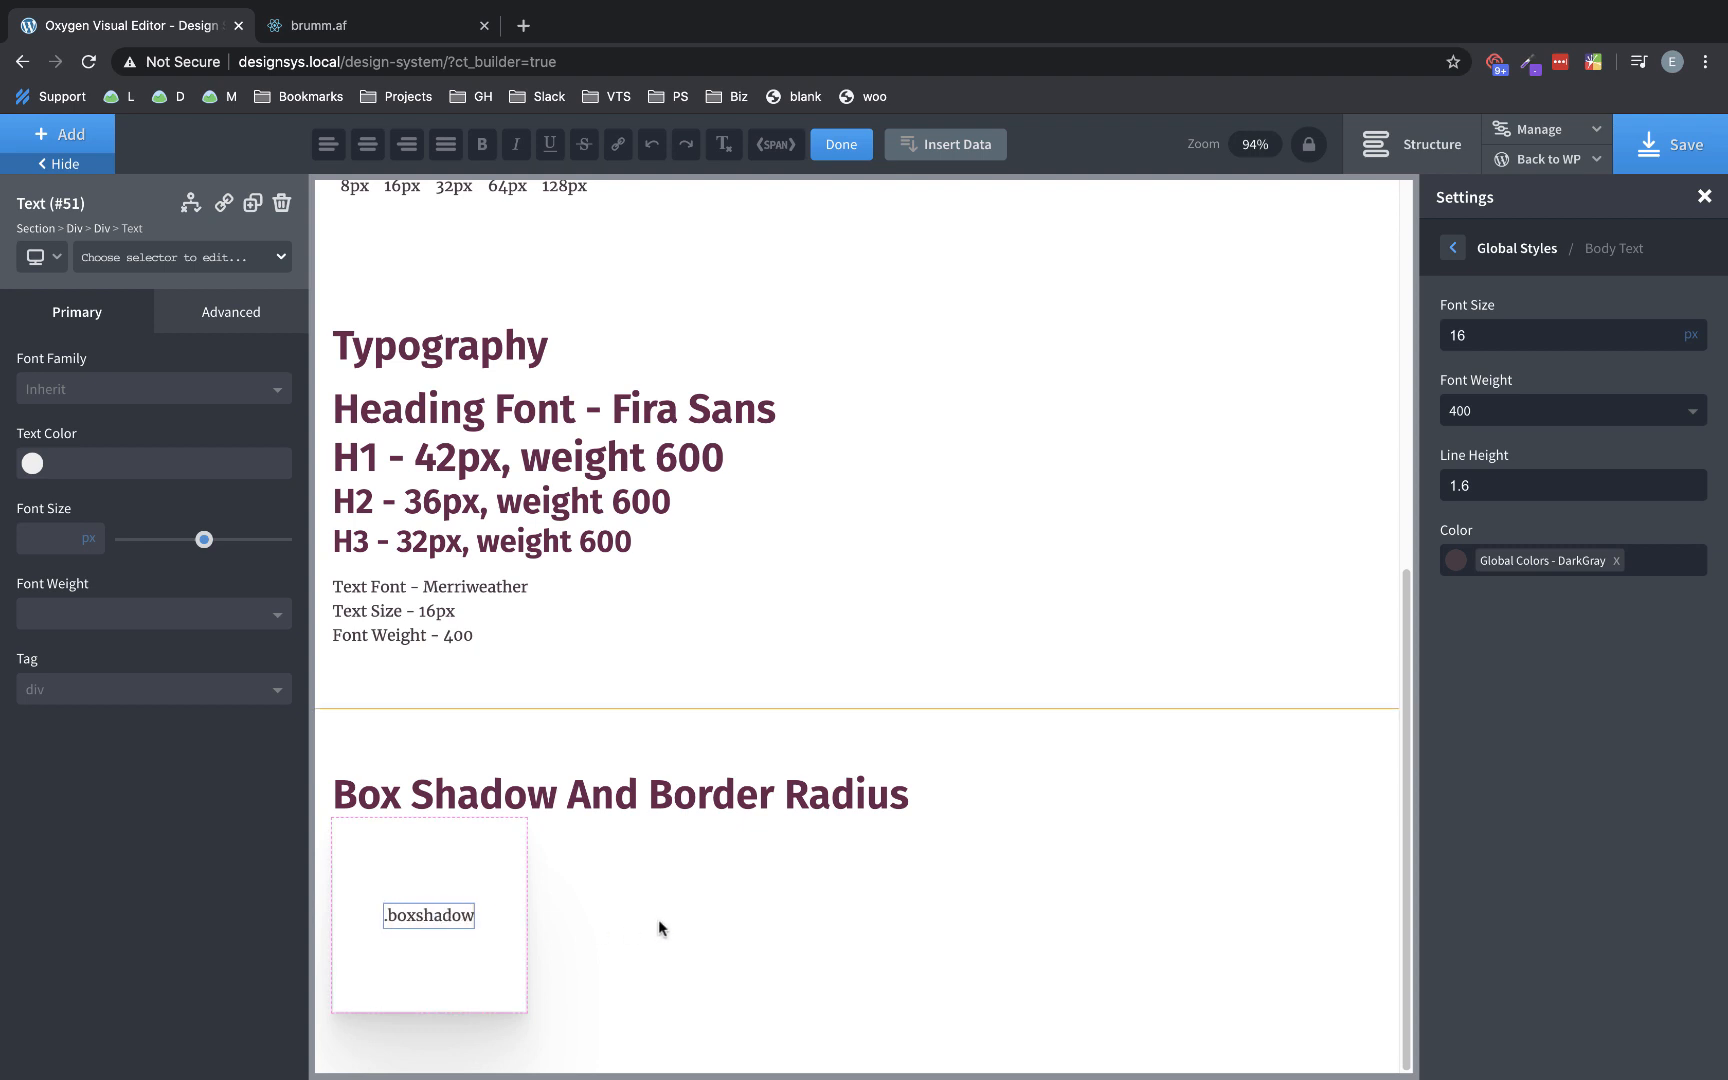
{"action": "left_click", "coordinate": [657, 927]}
- Set a 16 px bottom margin on the Box Shadow And Border Radius heading and on the Spacing heading
{"action": "left_click", "coordinate": [606, 816]}
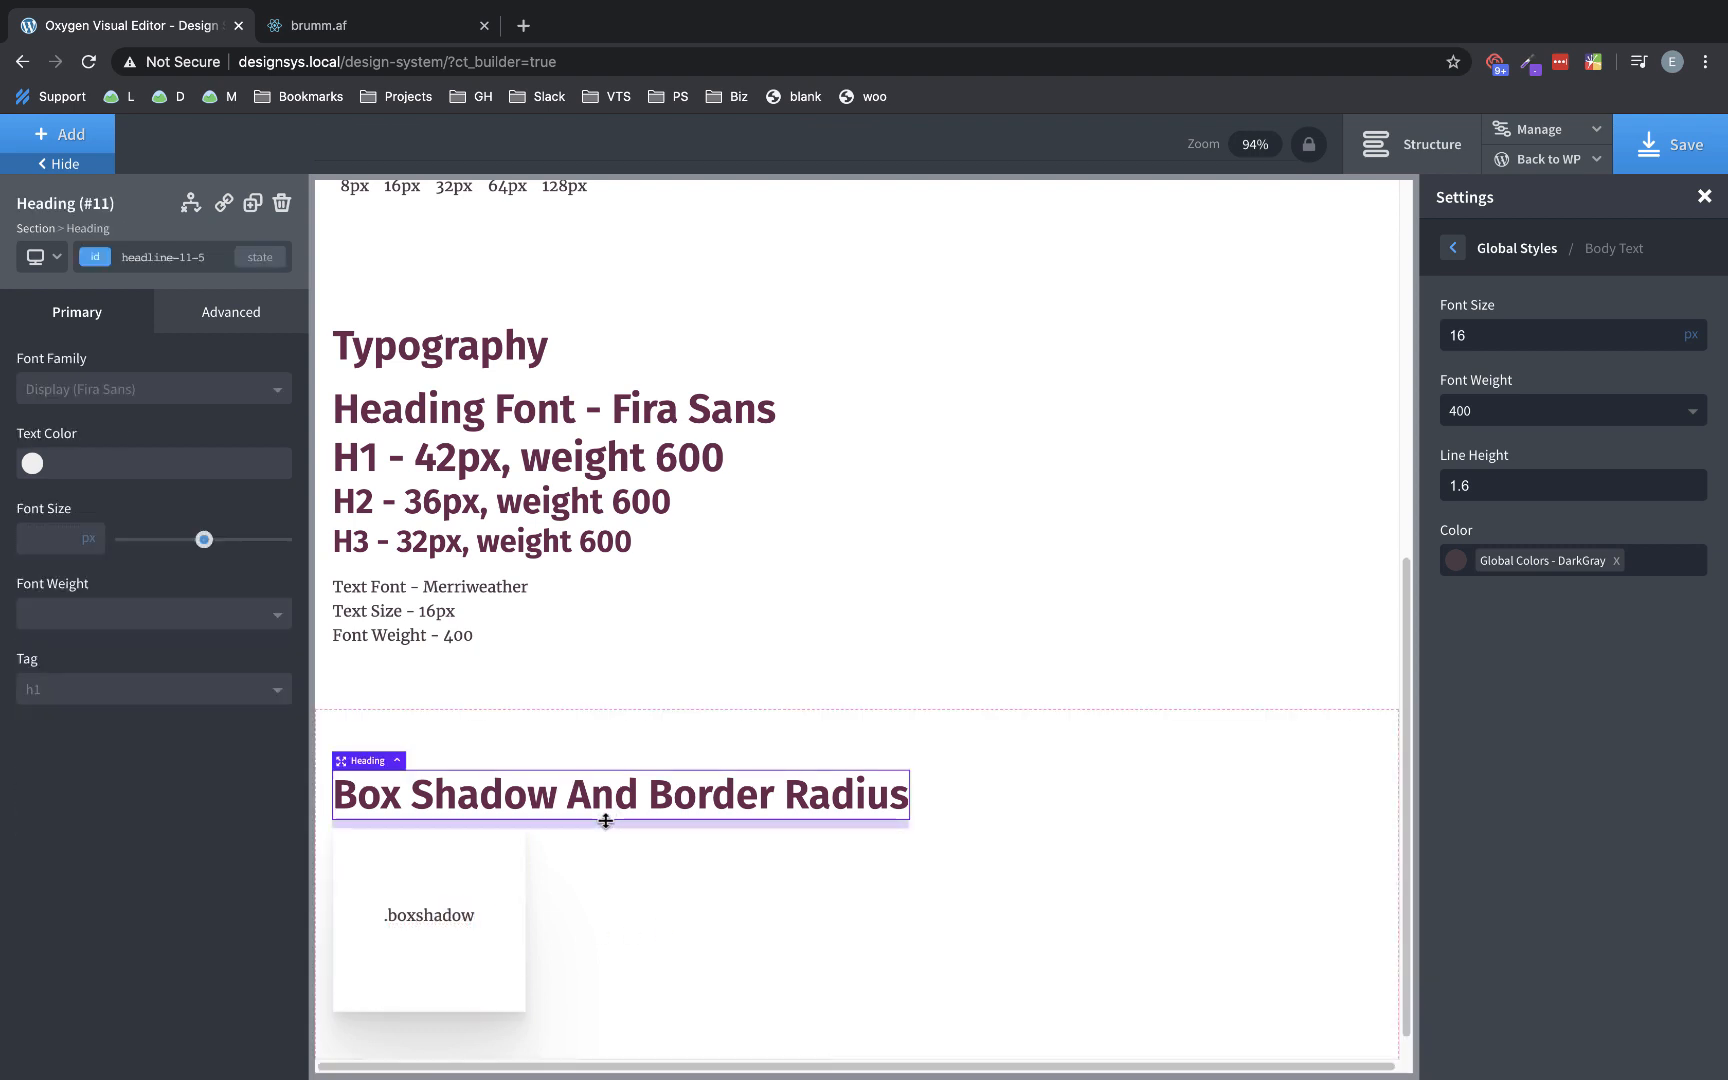
{"action": "left_click_drag", "start_coordinate": [605, 821], "coordinate": [608, 838]}
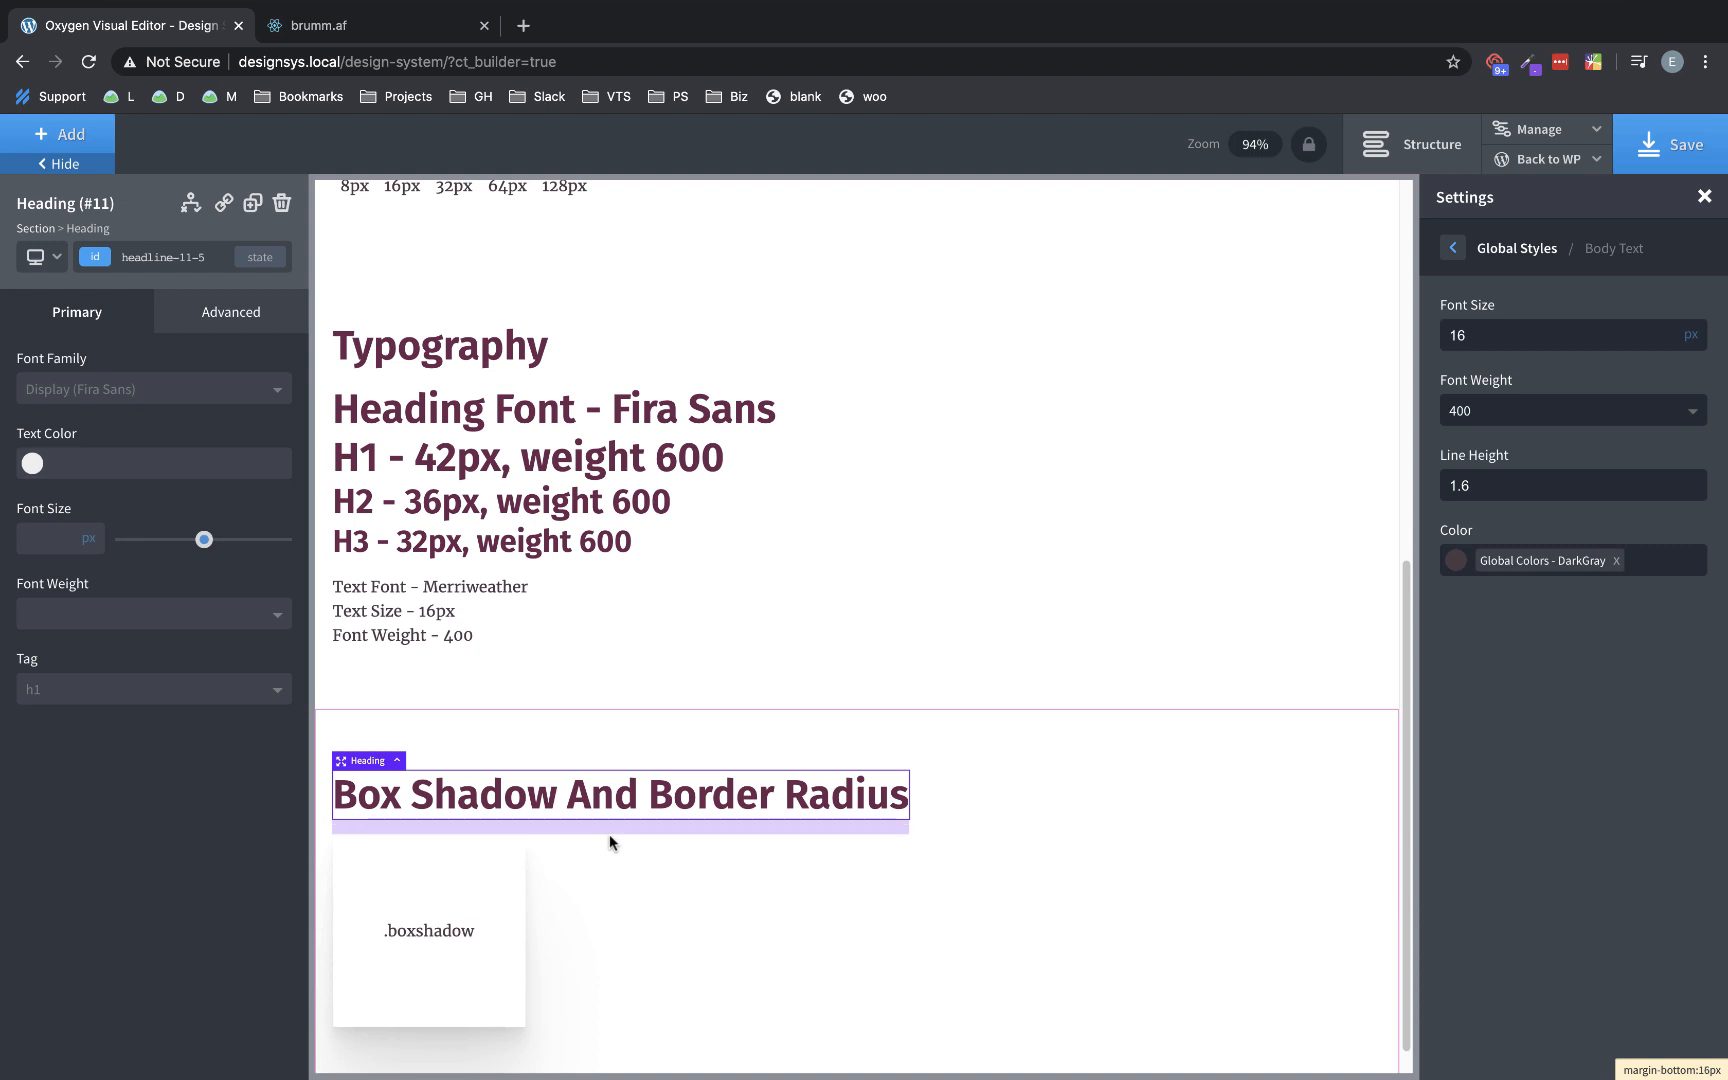
{"action": "scroll", "coordinate": [729, 500], "scroll_direction": "up", "scroll_amount": 1}
{"action": "scroll", "coordinate": [727, 500], "scroll_direction": "up", "scroll_amount": 4}
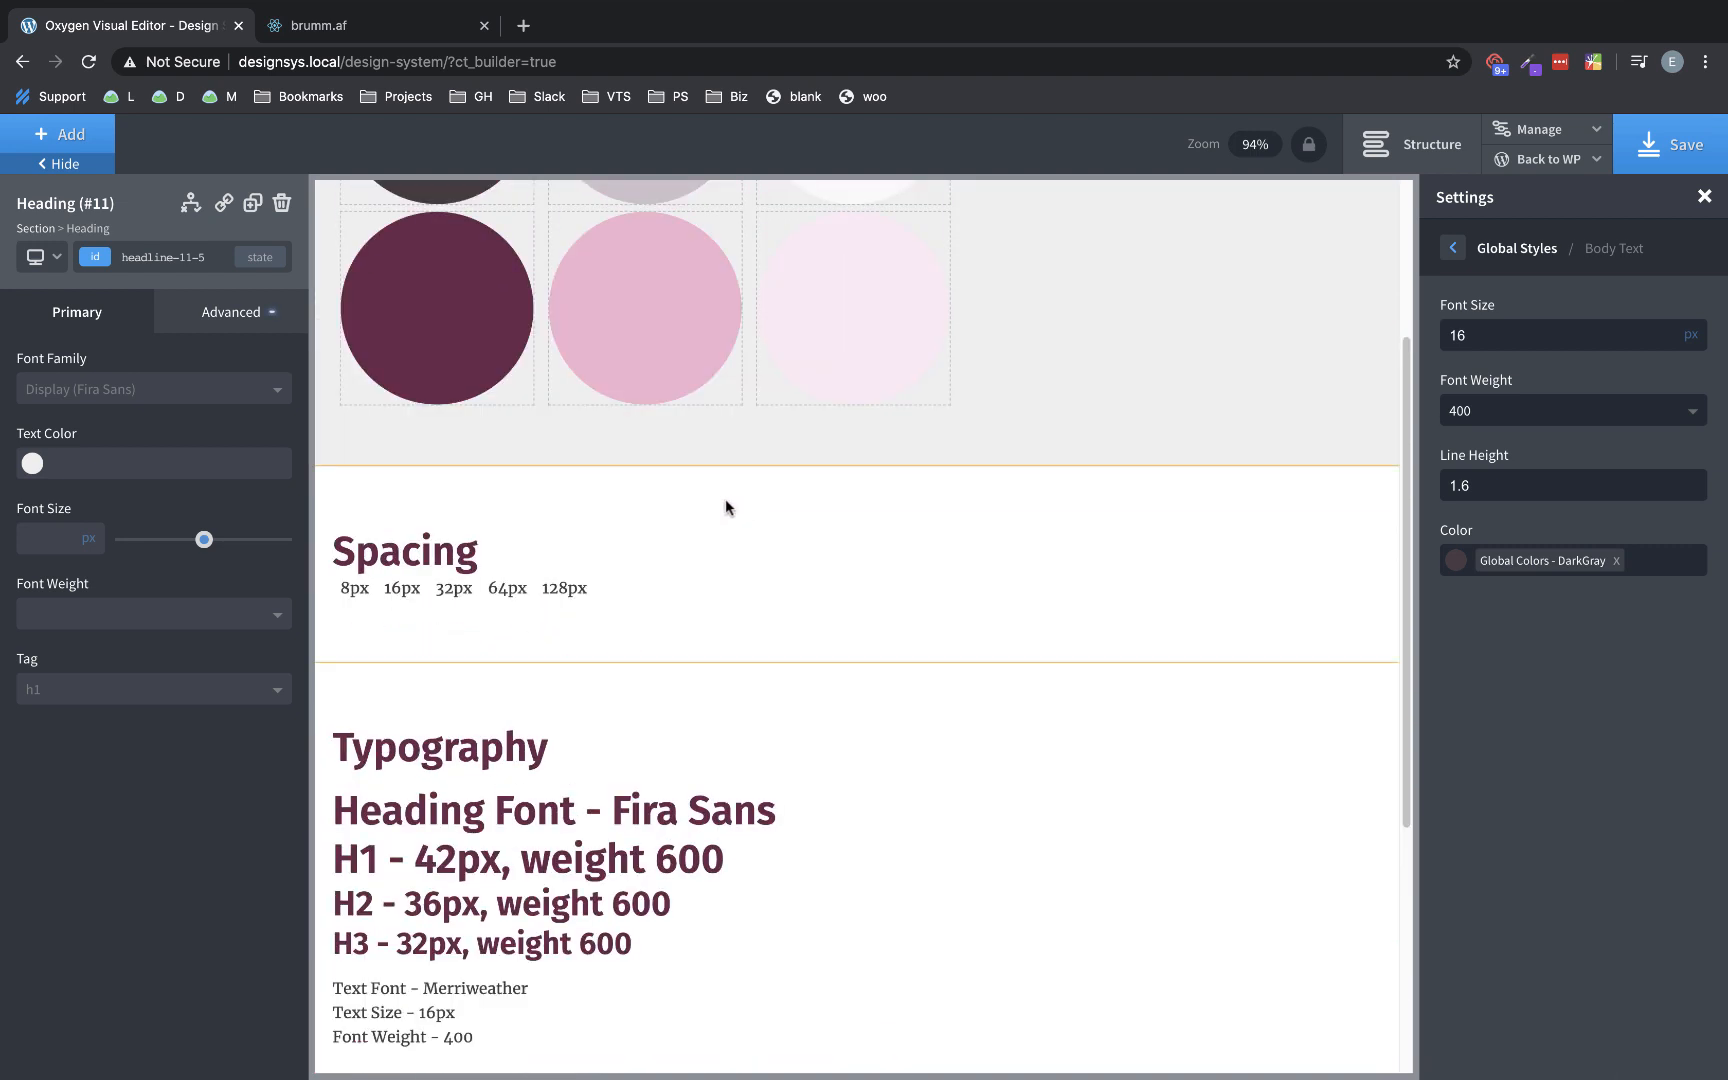
{"action": "left_click", "coordinate": [463, 580]}
{"action": "left_click_drag", "start_coordinate": [464, 582], "coordinate": [467, 602]}
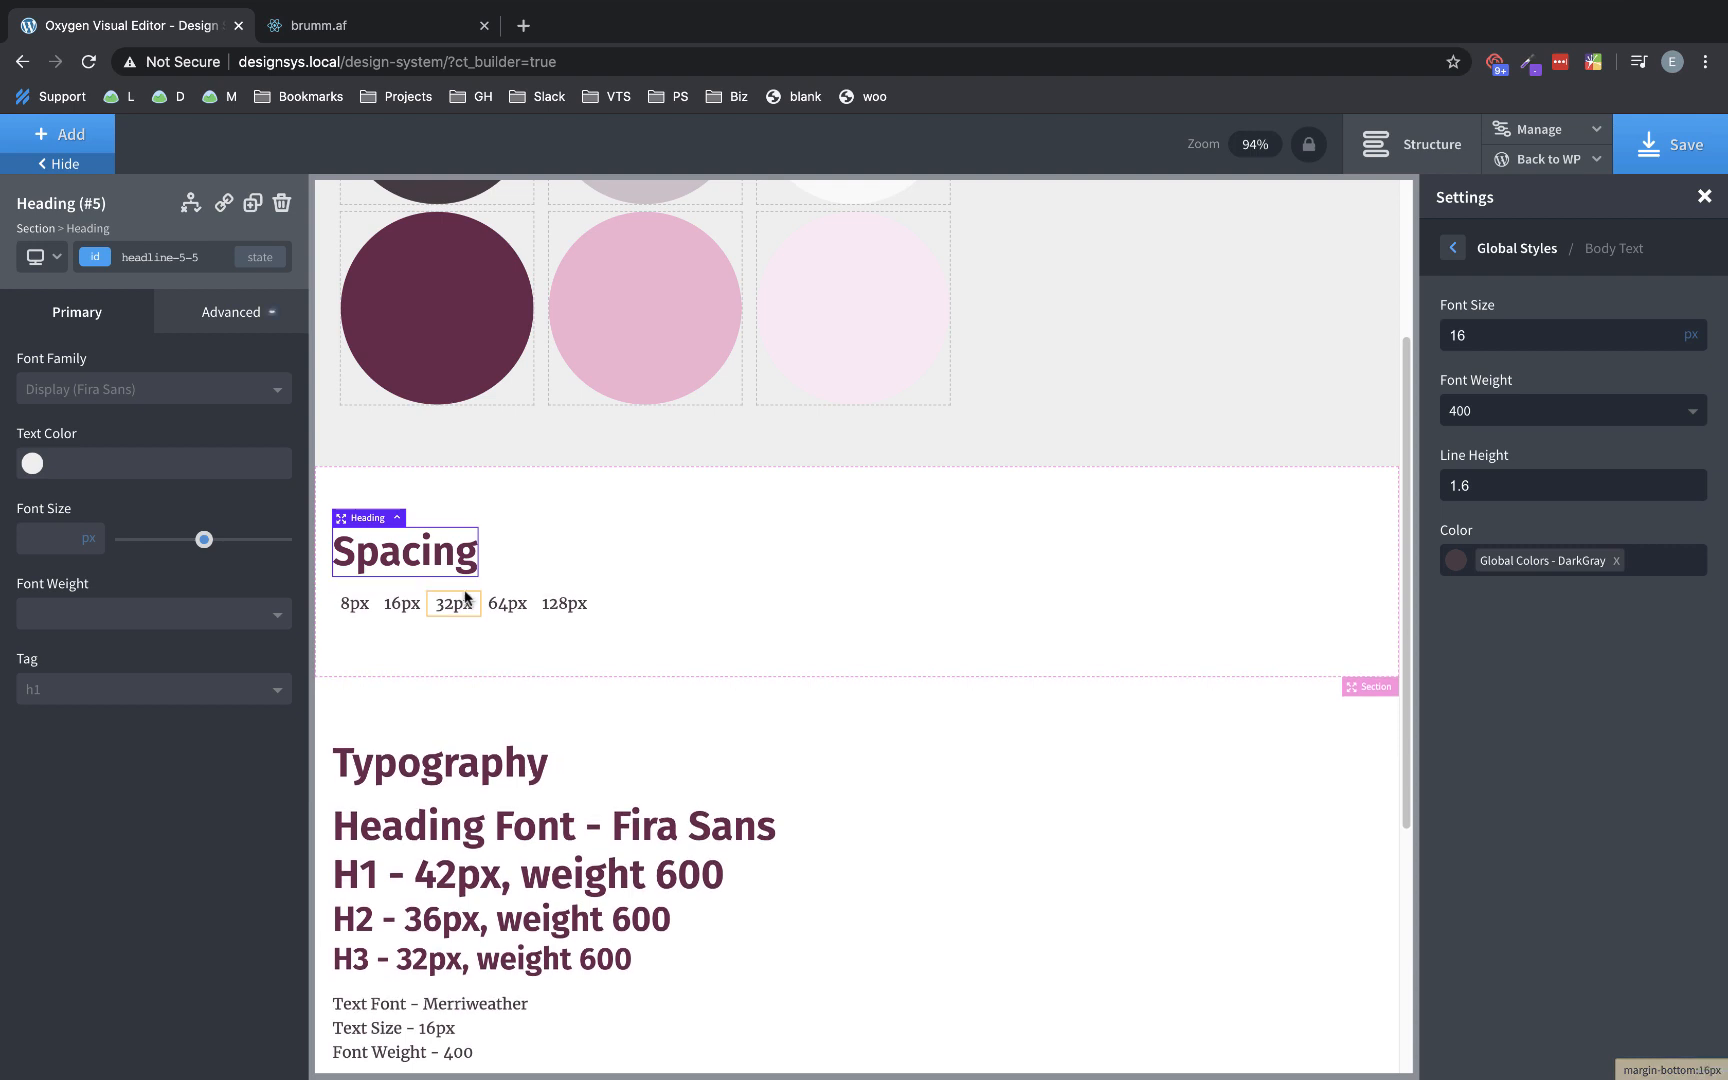
- Add a similar bottom margin below the Colors heading
{"action": "scroll", "coordinate": [704, 500], "scroll_direction": "up", "scroll_amount": 3}
{"action": "left_click", "coordinate": [440, 290]}
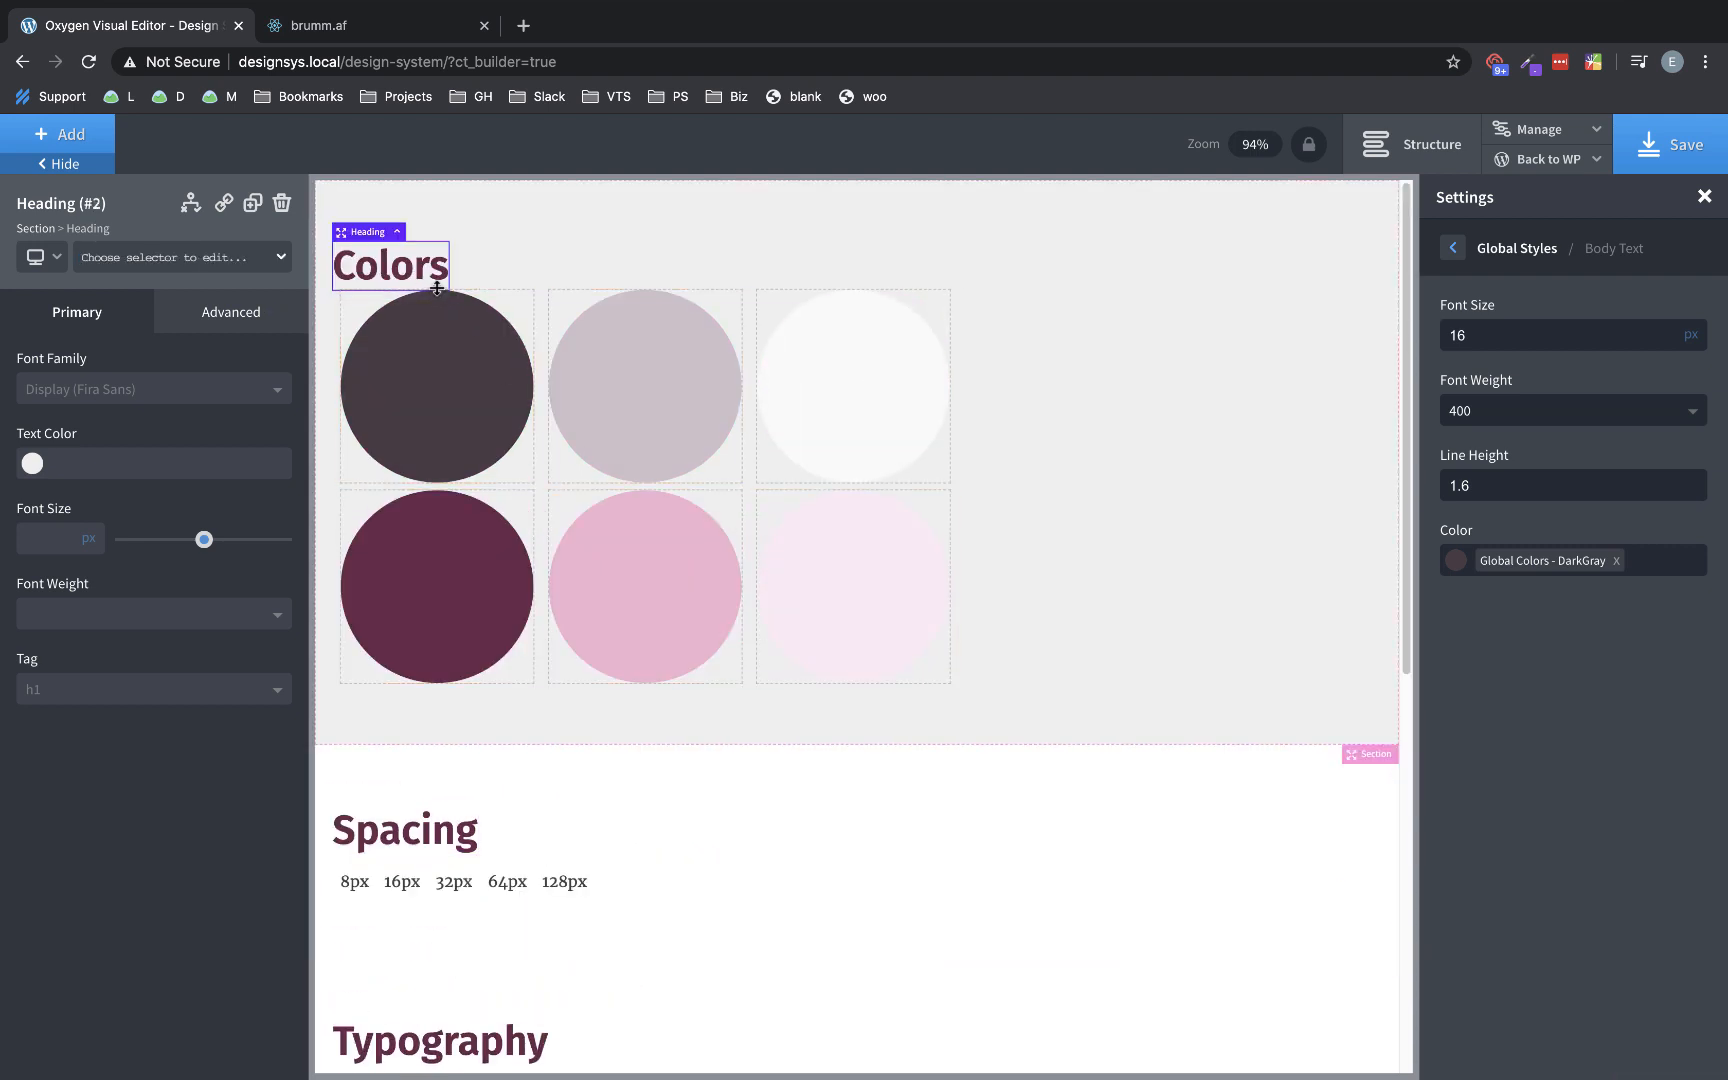
{"action": "left_click_drag", "start_coordinate": [433, 292], "coordinate": [436, 309]}
- Duplicate the .boxshadow sample div and set the copy's left margin to 32 px
{"action": "scroll", "coordinate": [793, 585], "scroll_direction": "down", "scroll_amount": 7}
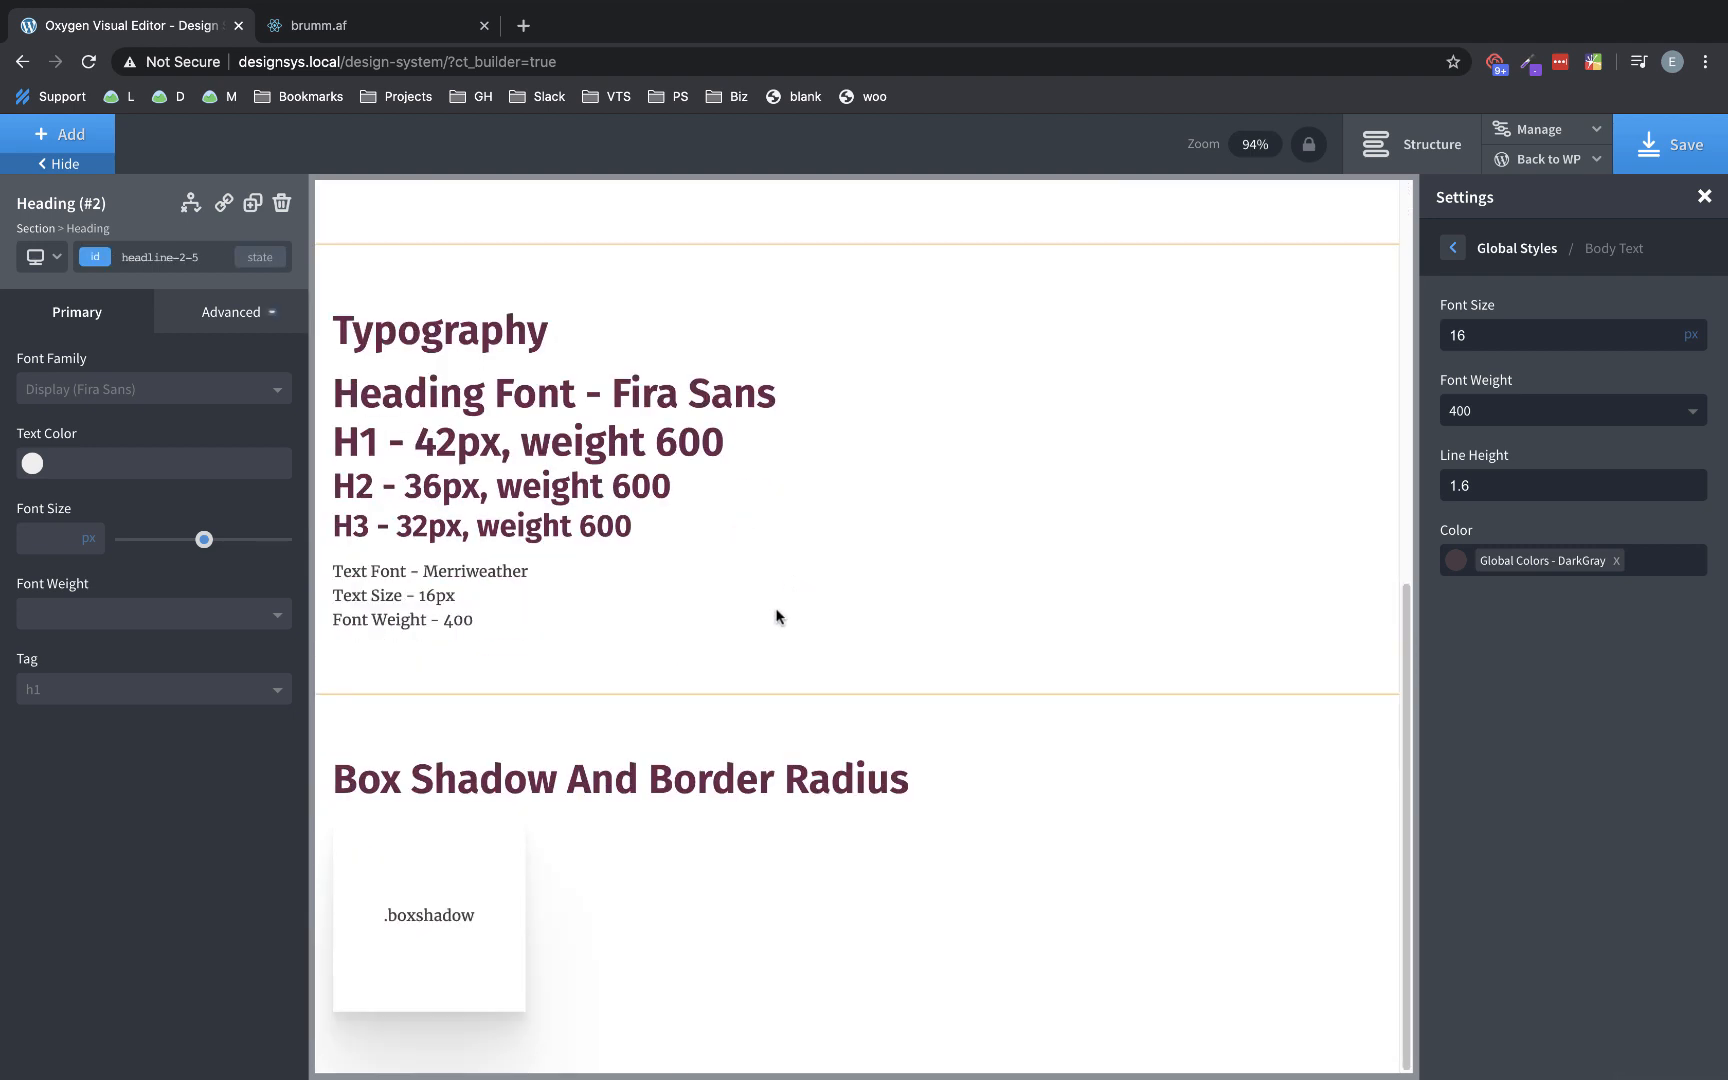
{"action": "left_click", "coordinate": [467, 903]}
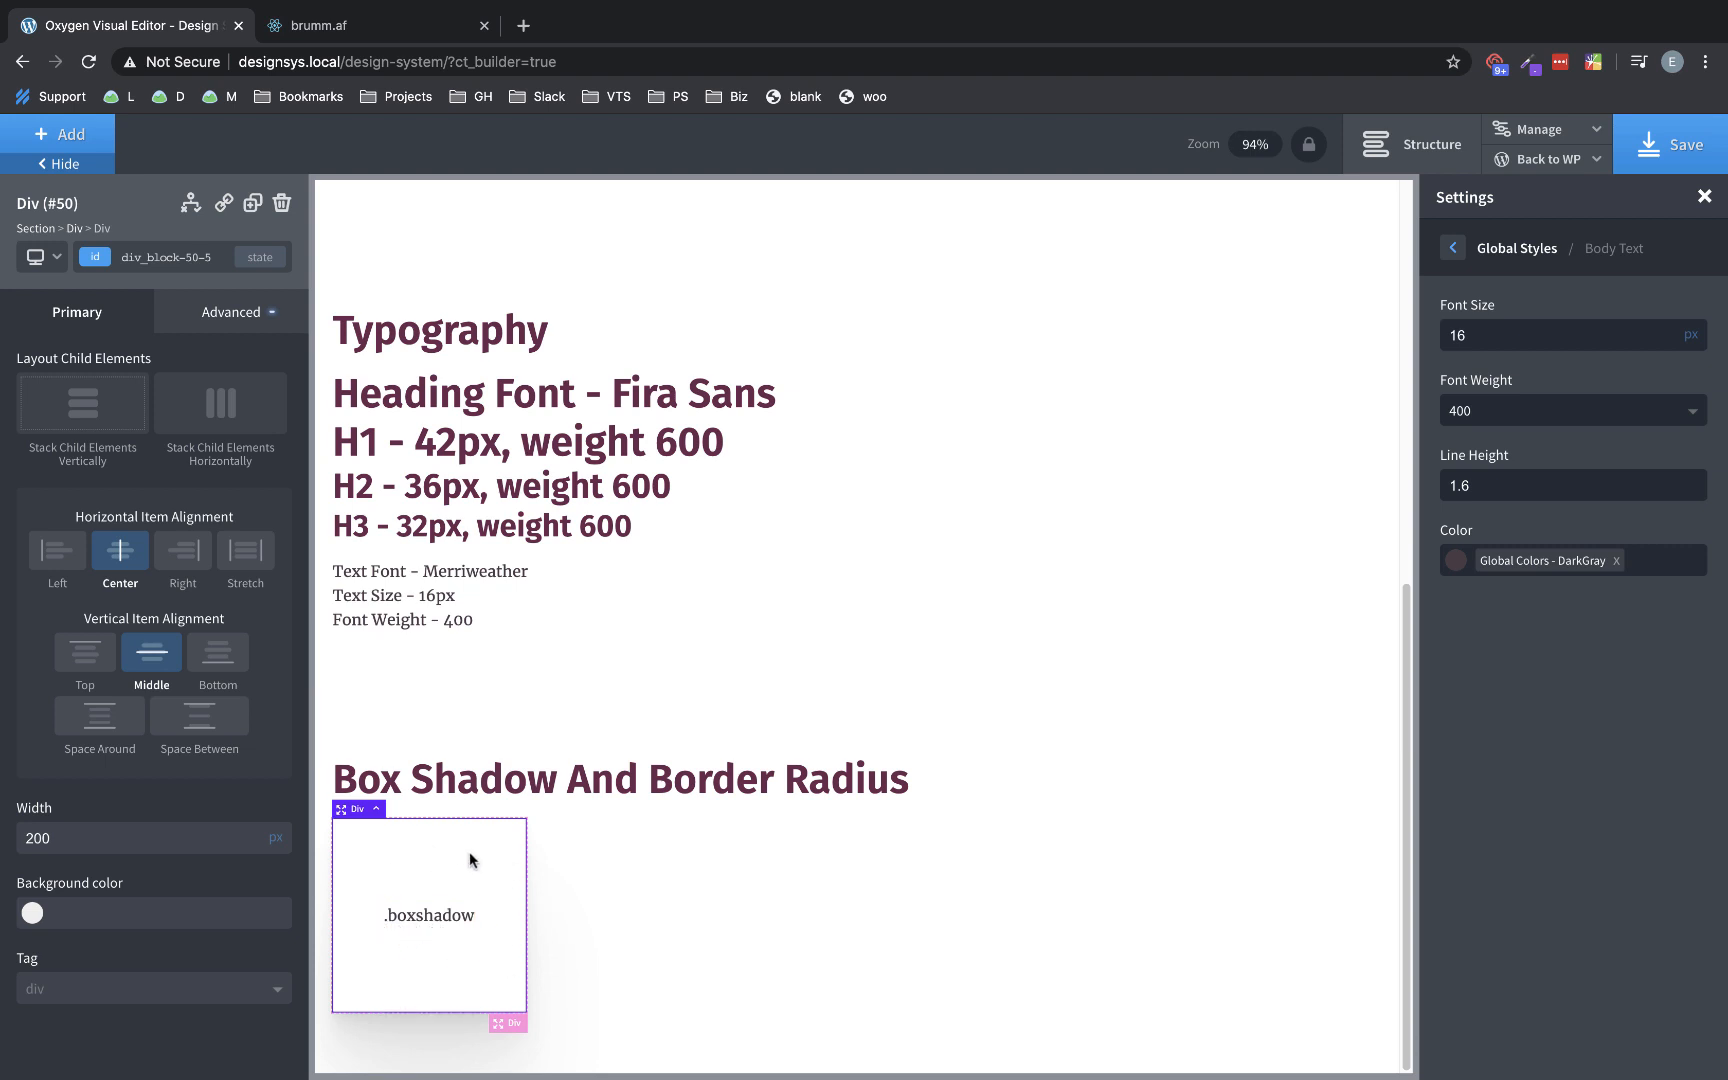
{"action": "left_click", "coordinate": [253, 205]}
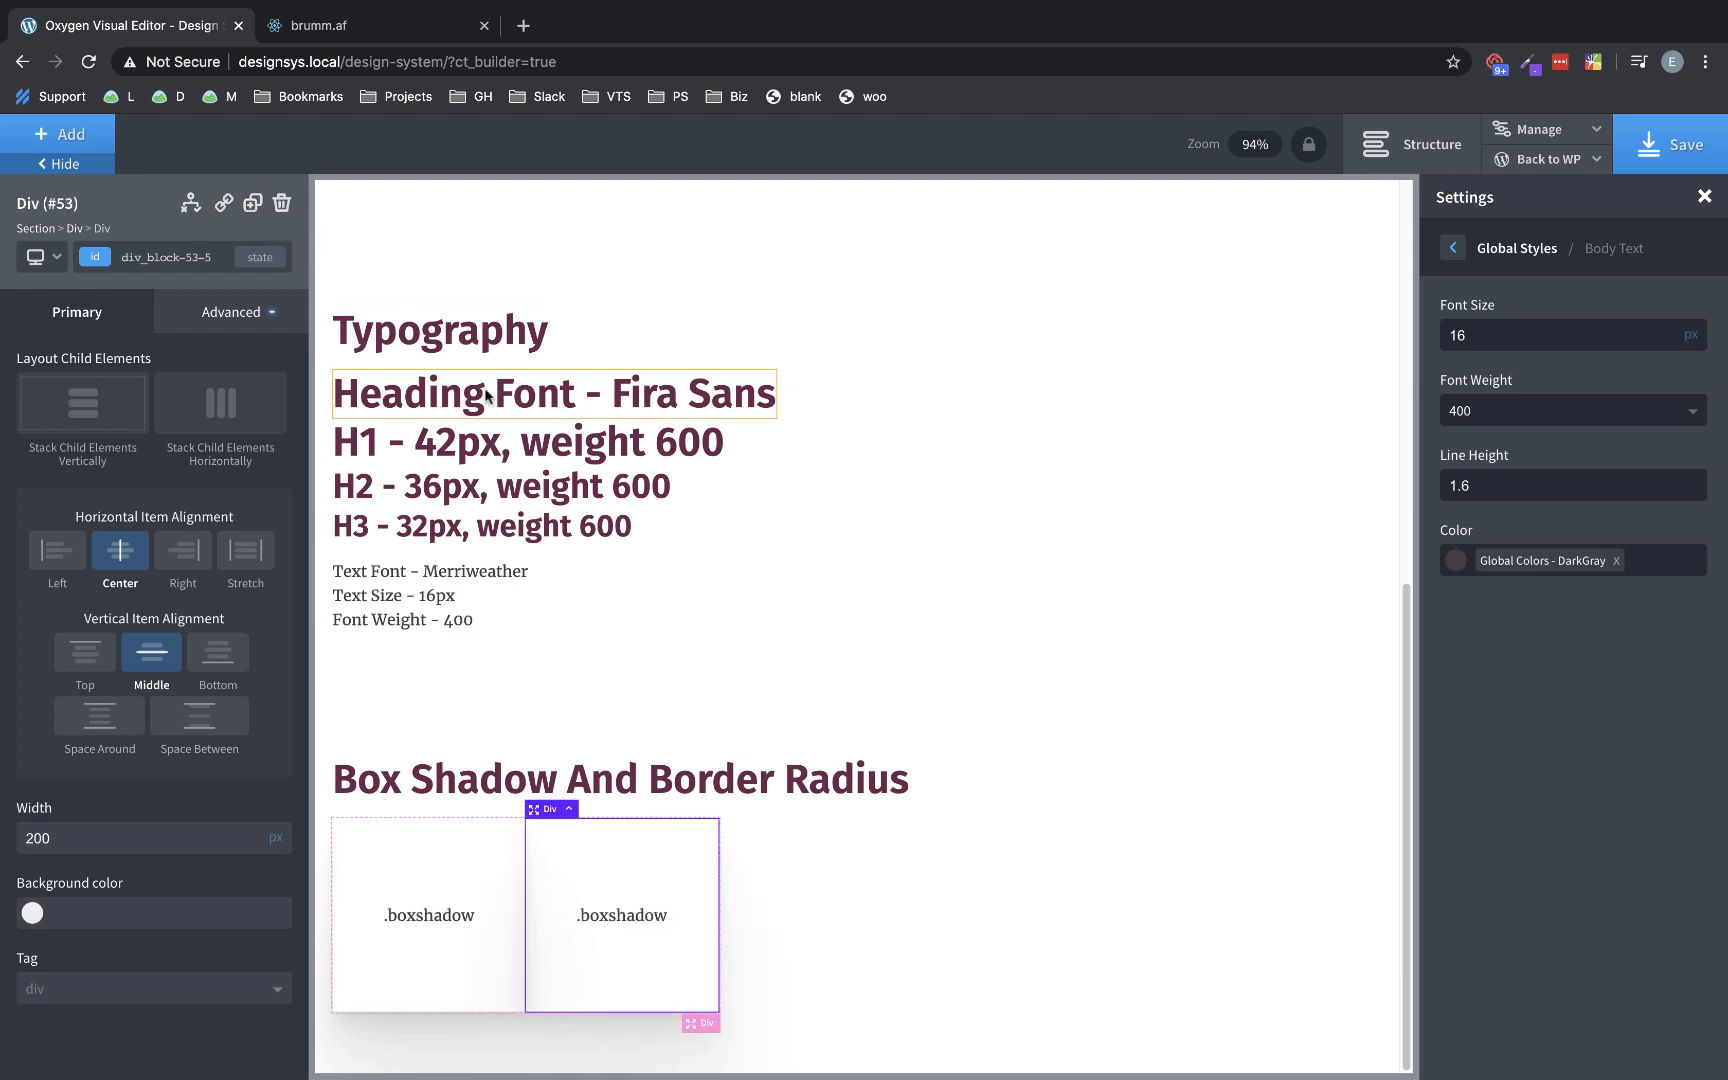
{"action": "left_click", "coordinate": [231, 314]}
{"action": "left_click", "coordinate": [220, 430]}
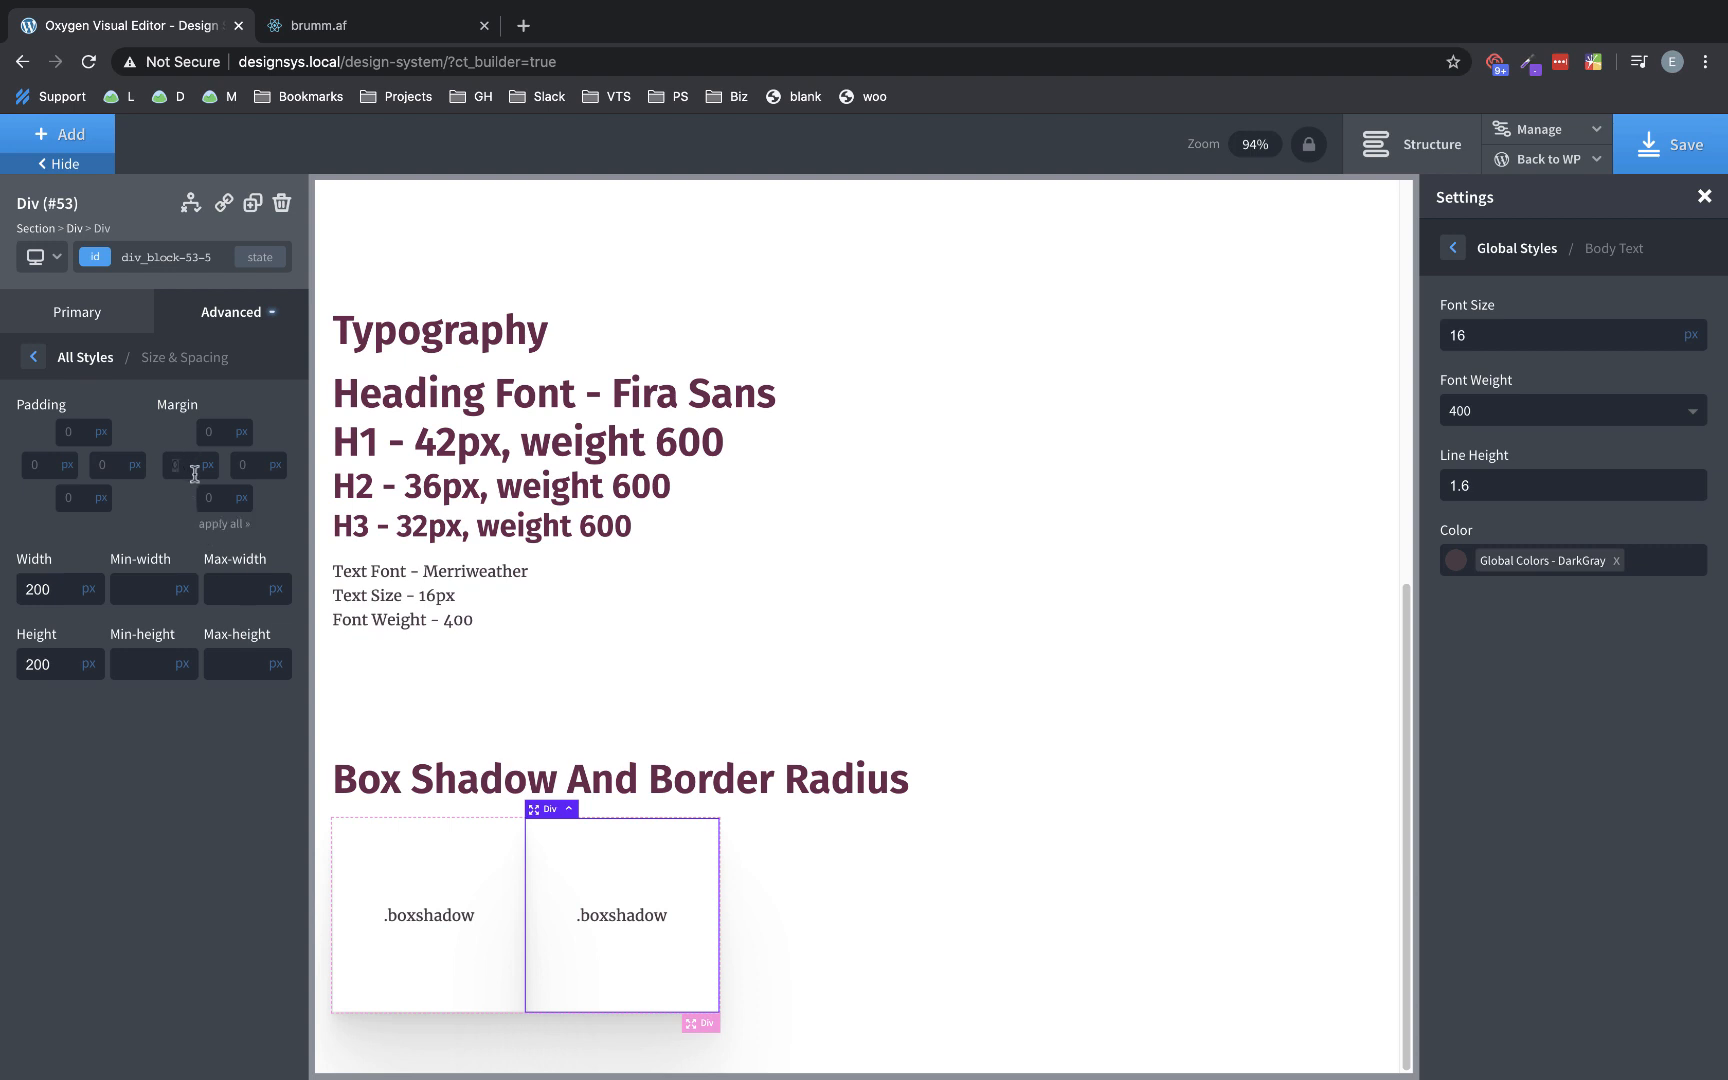
{"action": "left_click", "coordinate": [195, 470]}
{"action": "type", "text": "32"}
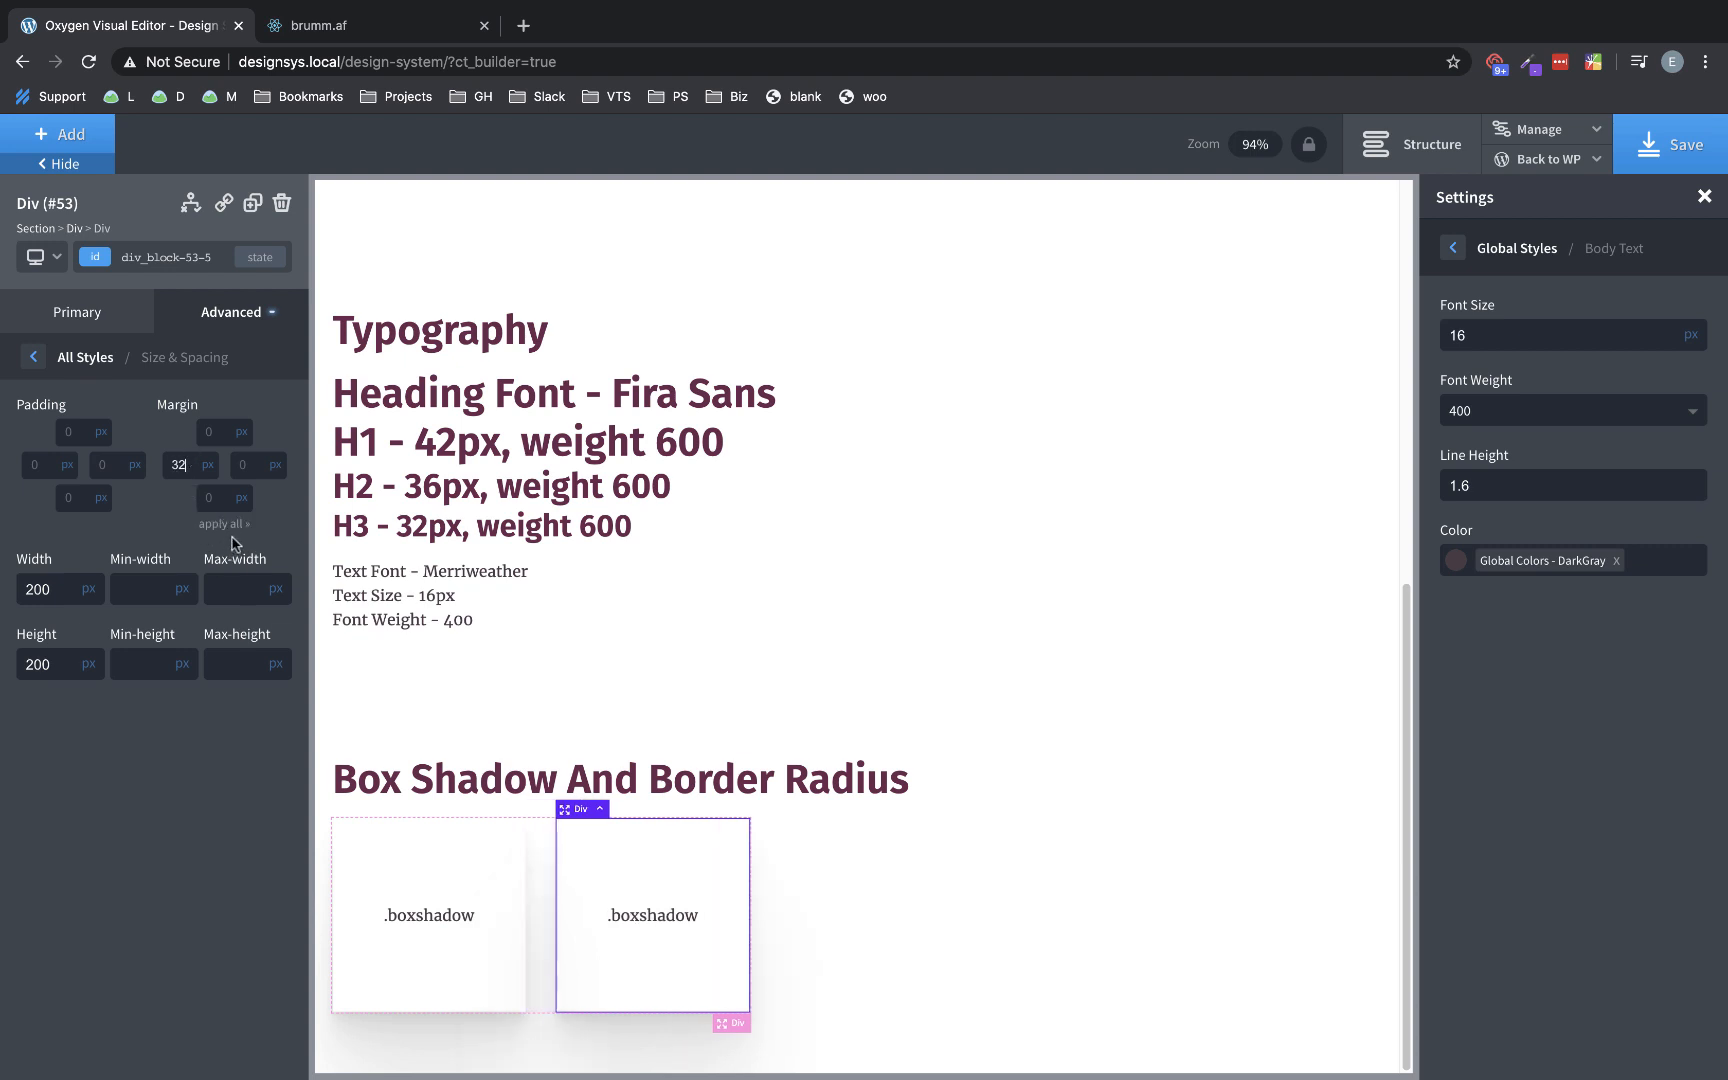
- Remove the boxshadow class from the copied div and change its text to ".roundedcorners"
{"action": "left_click", "coordinate": [165, 257]}
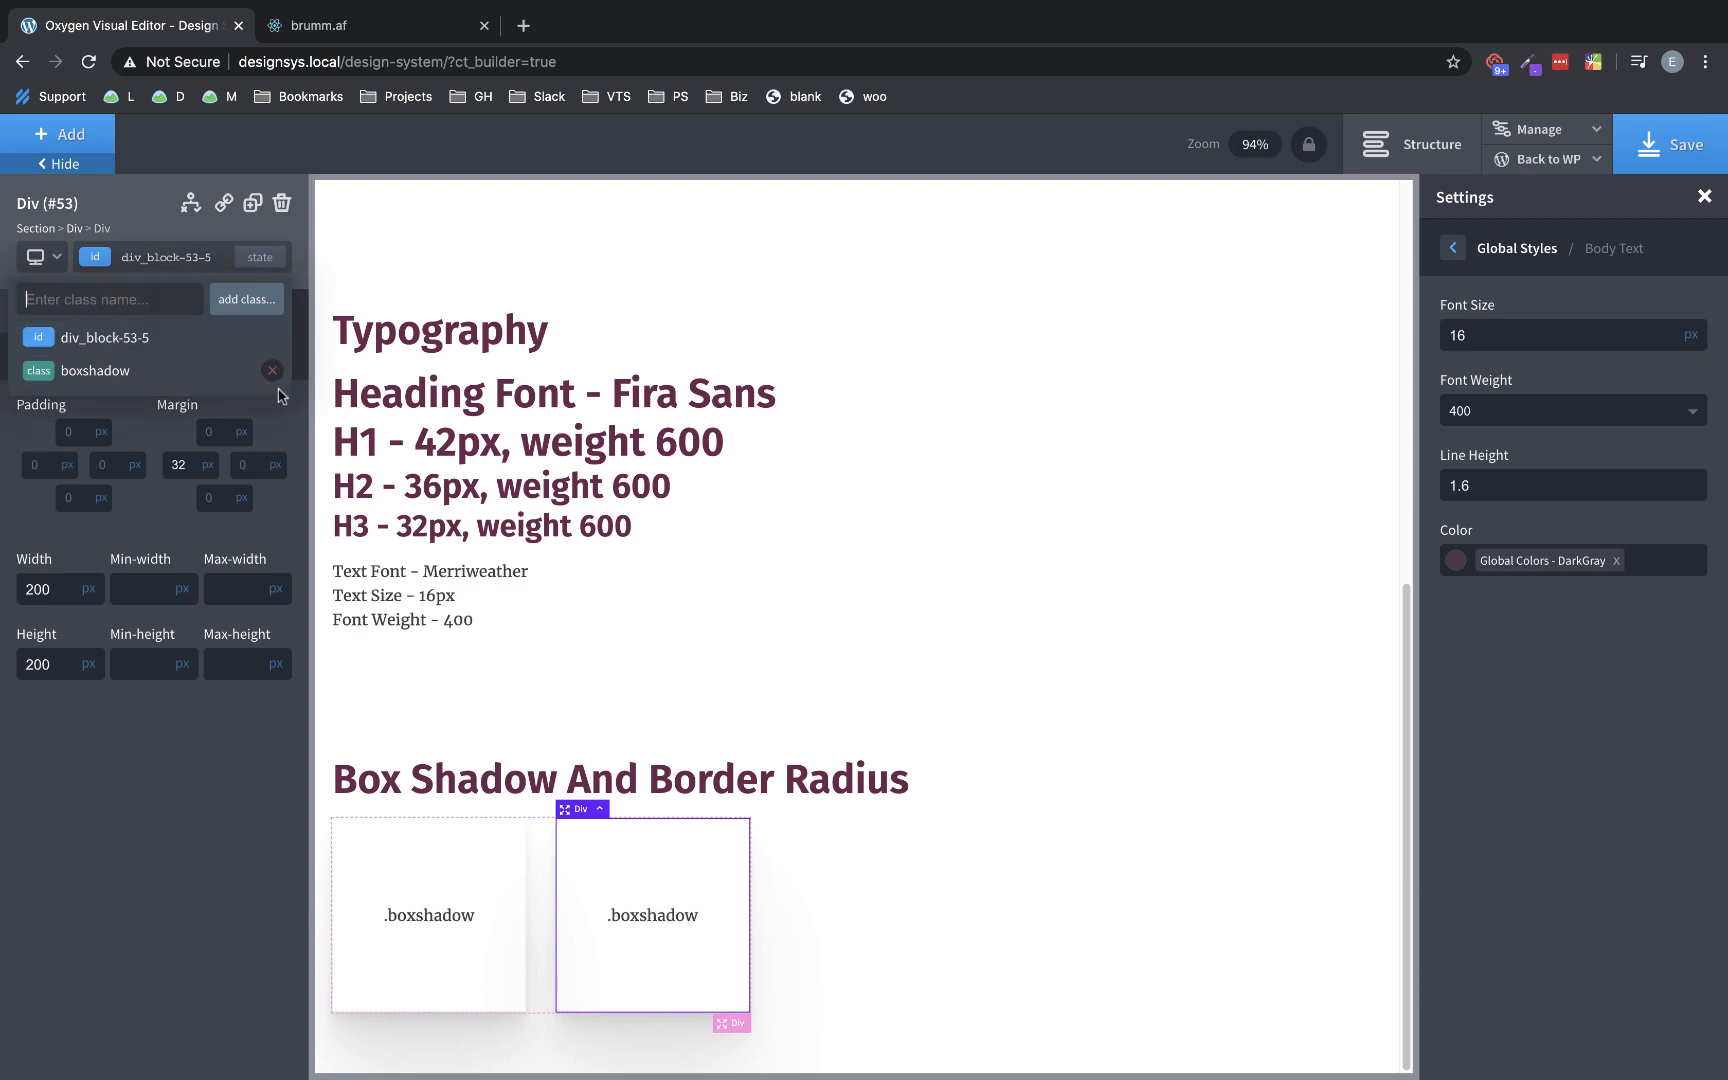
{"action": "left_click", "coordinate": [272, 372]}
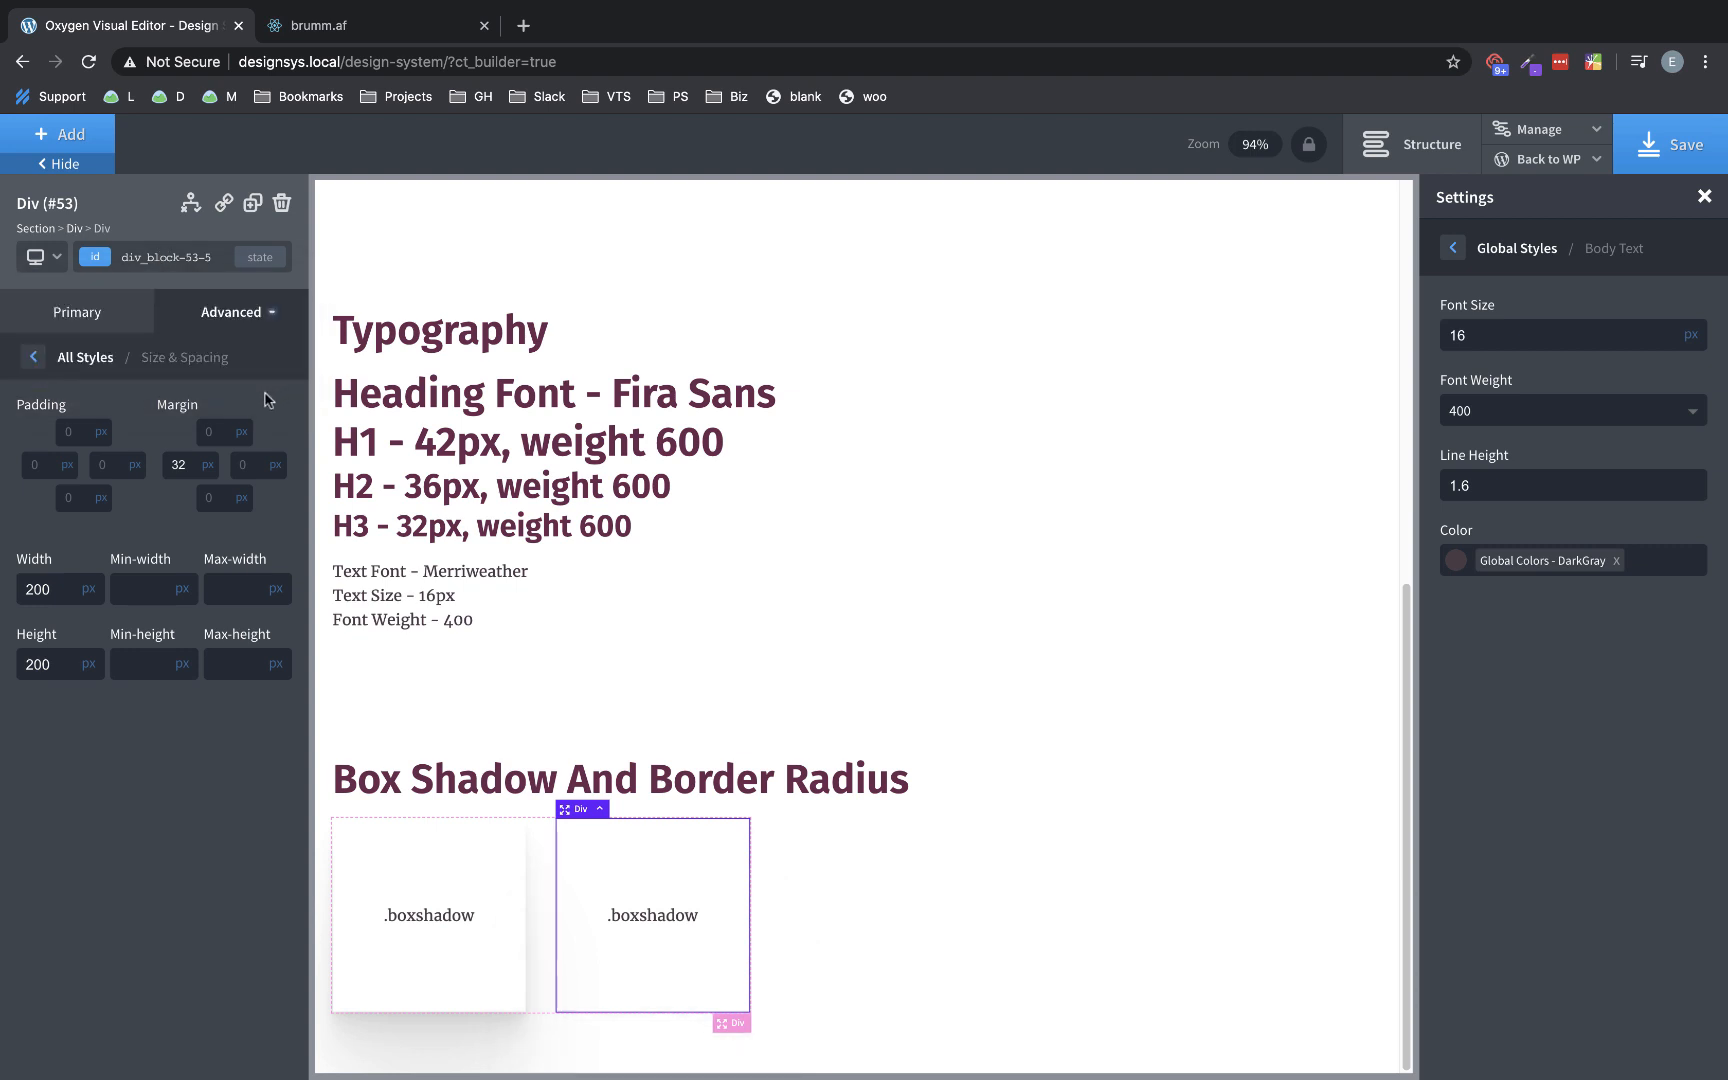
{"action": "double_click", "coordinate": [653, 915]}
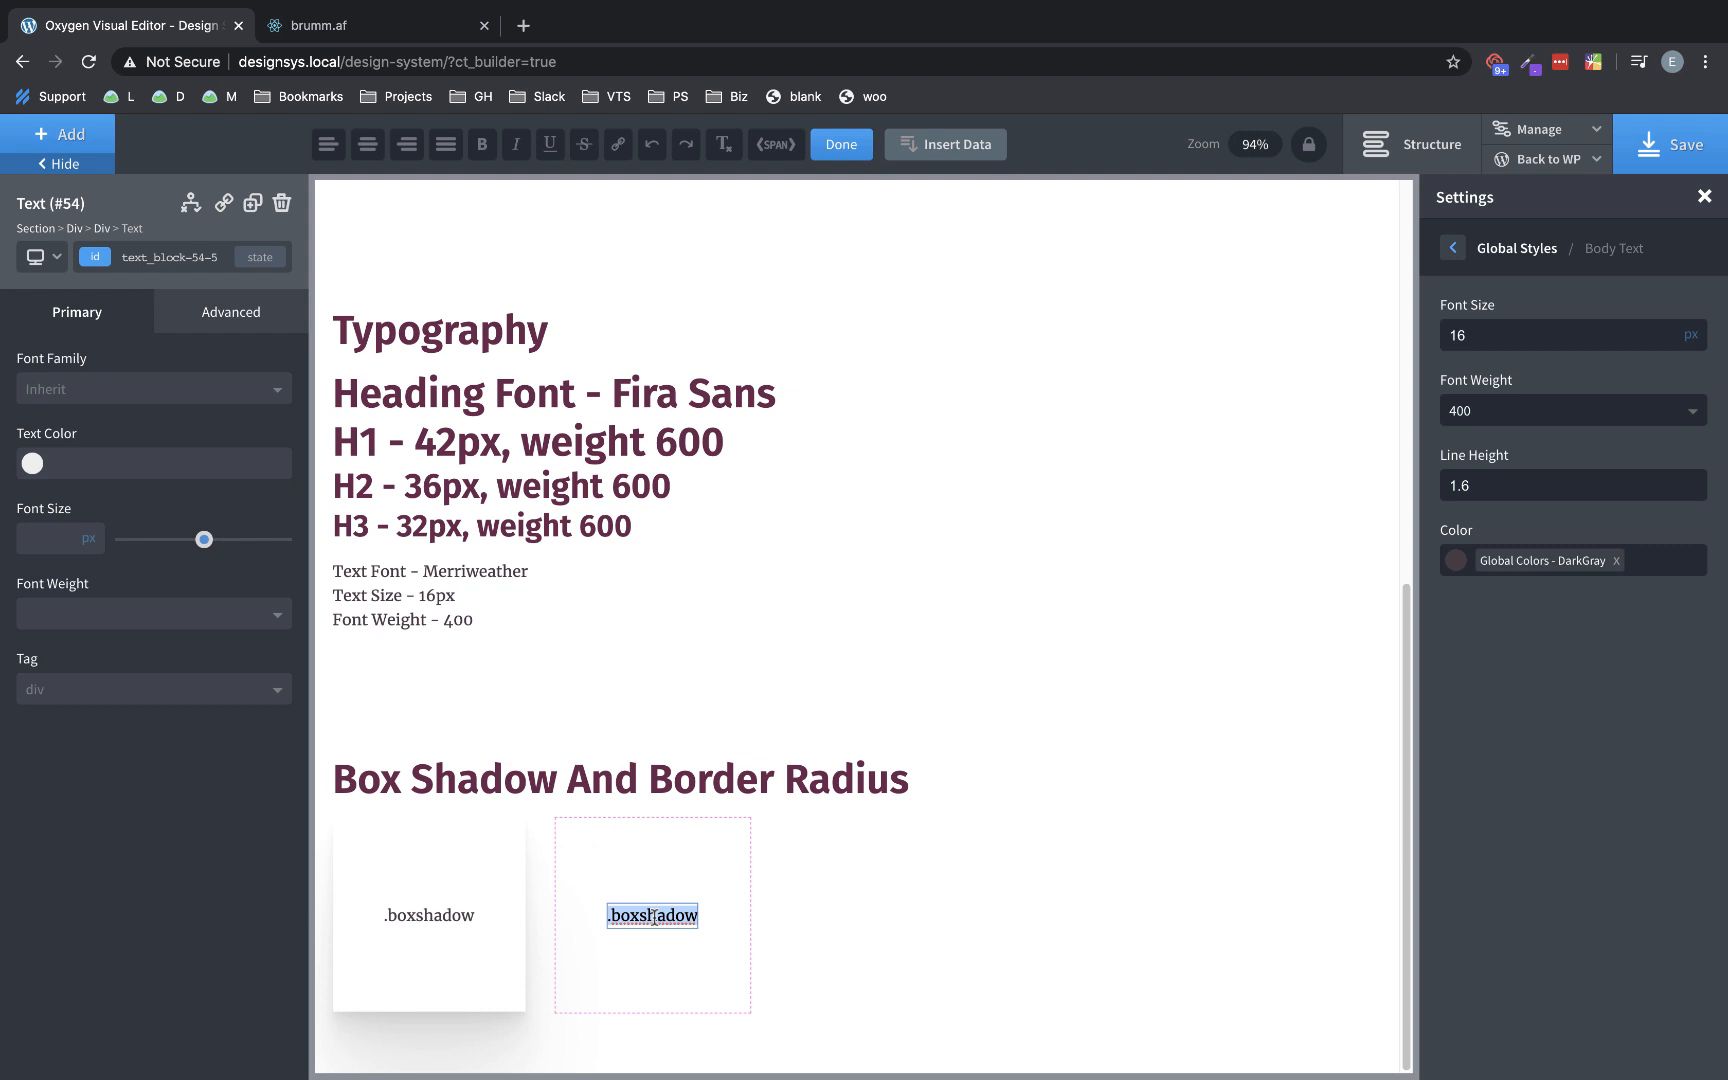
{"action": "key", "text": "BackSpace"}
{"action": "type", "text": ".roundedcorners"}
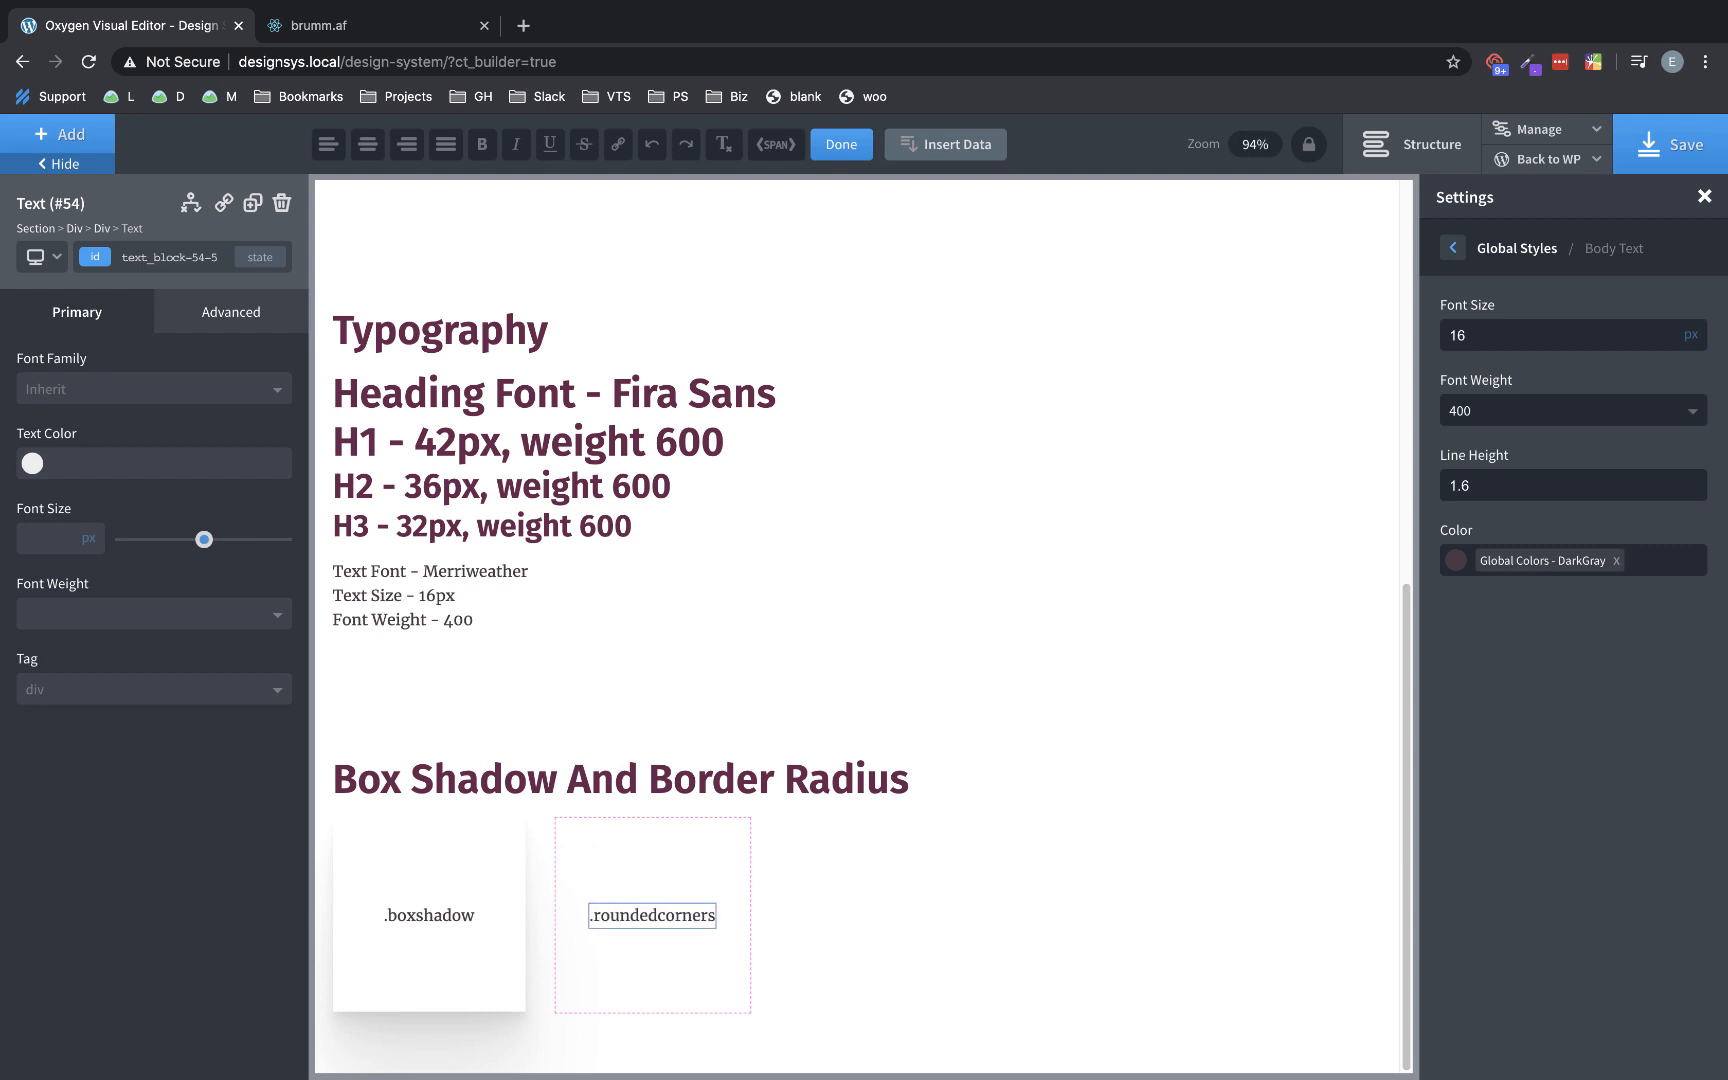
- Add the class roundedcorners to the div around the .roundedcorners text and enter 8px as the class's border radius
{"action": "left_click", "coordinate": [679, 890]}
{"action": "left_click", "coordinate": [188, 253]}
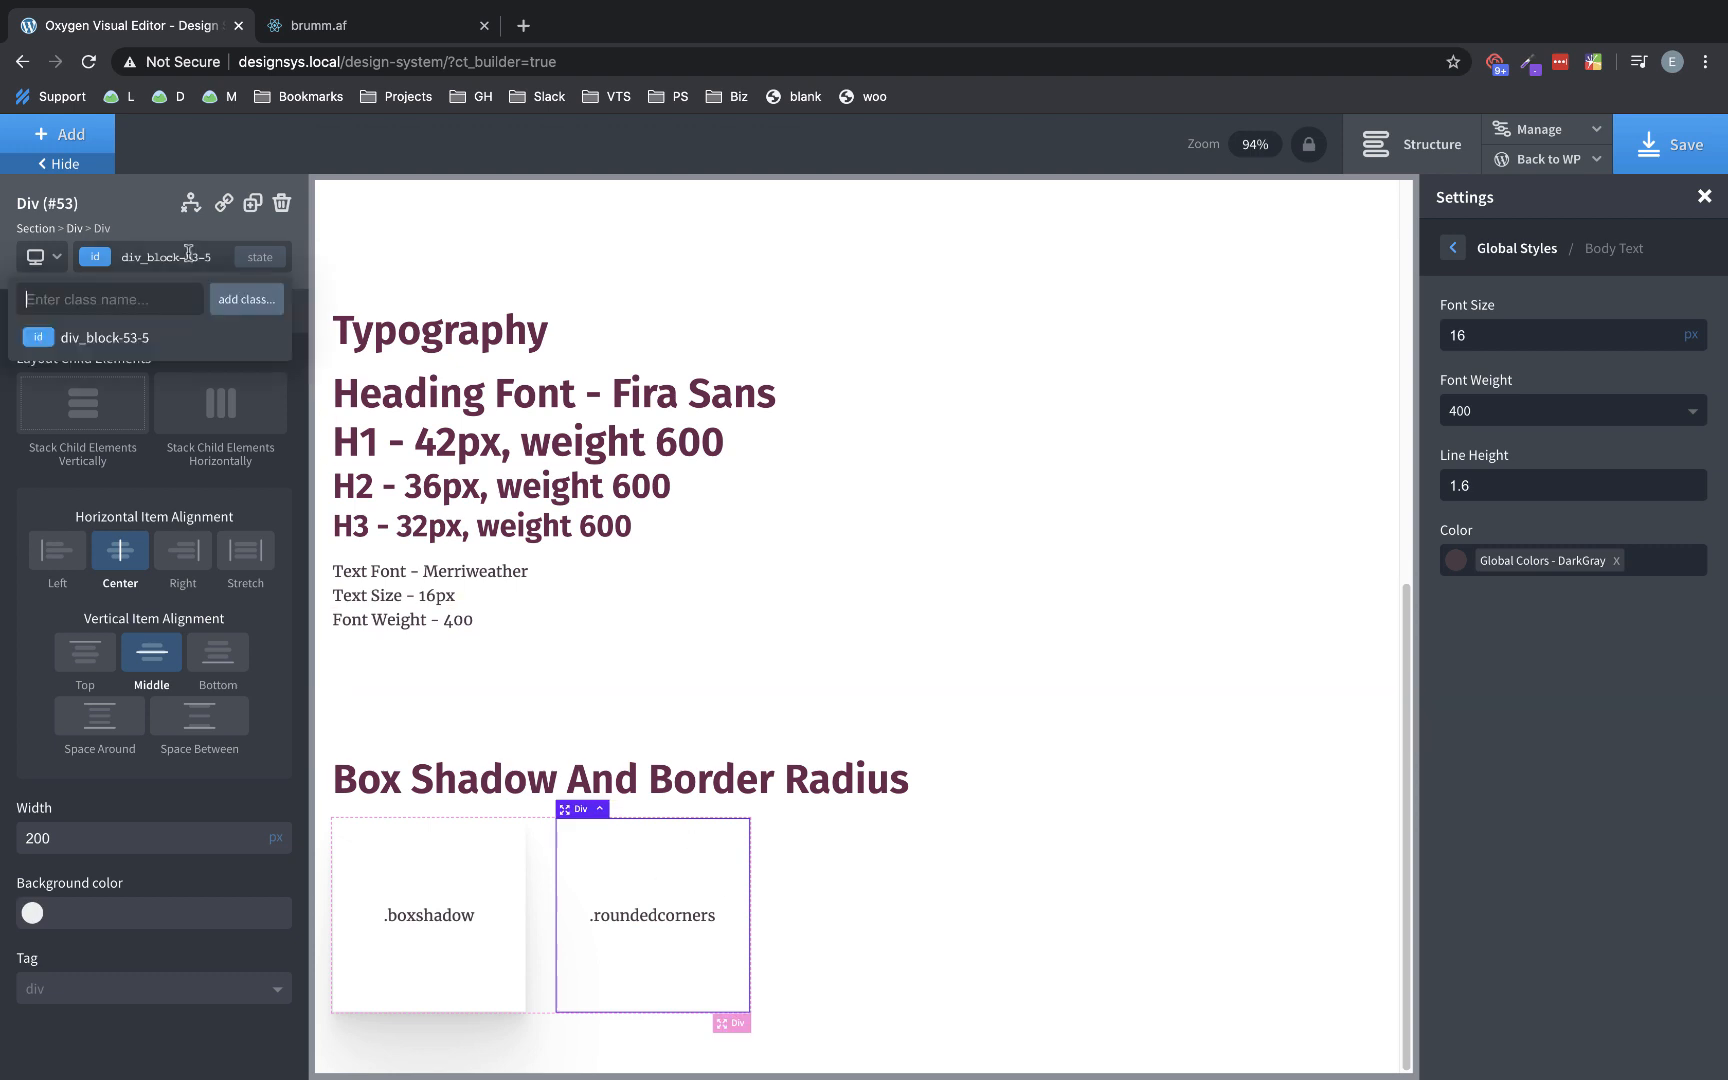
{"action": "type", "text": "roundedcorners"}
{"action": "left_click", "coordinate": [257, 308]}
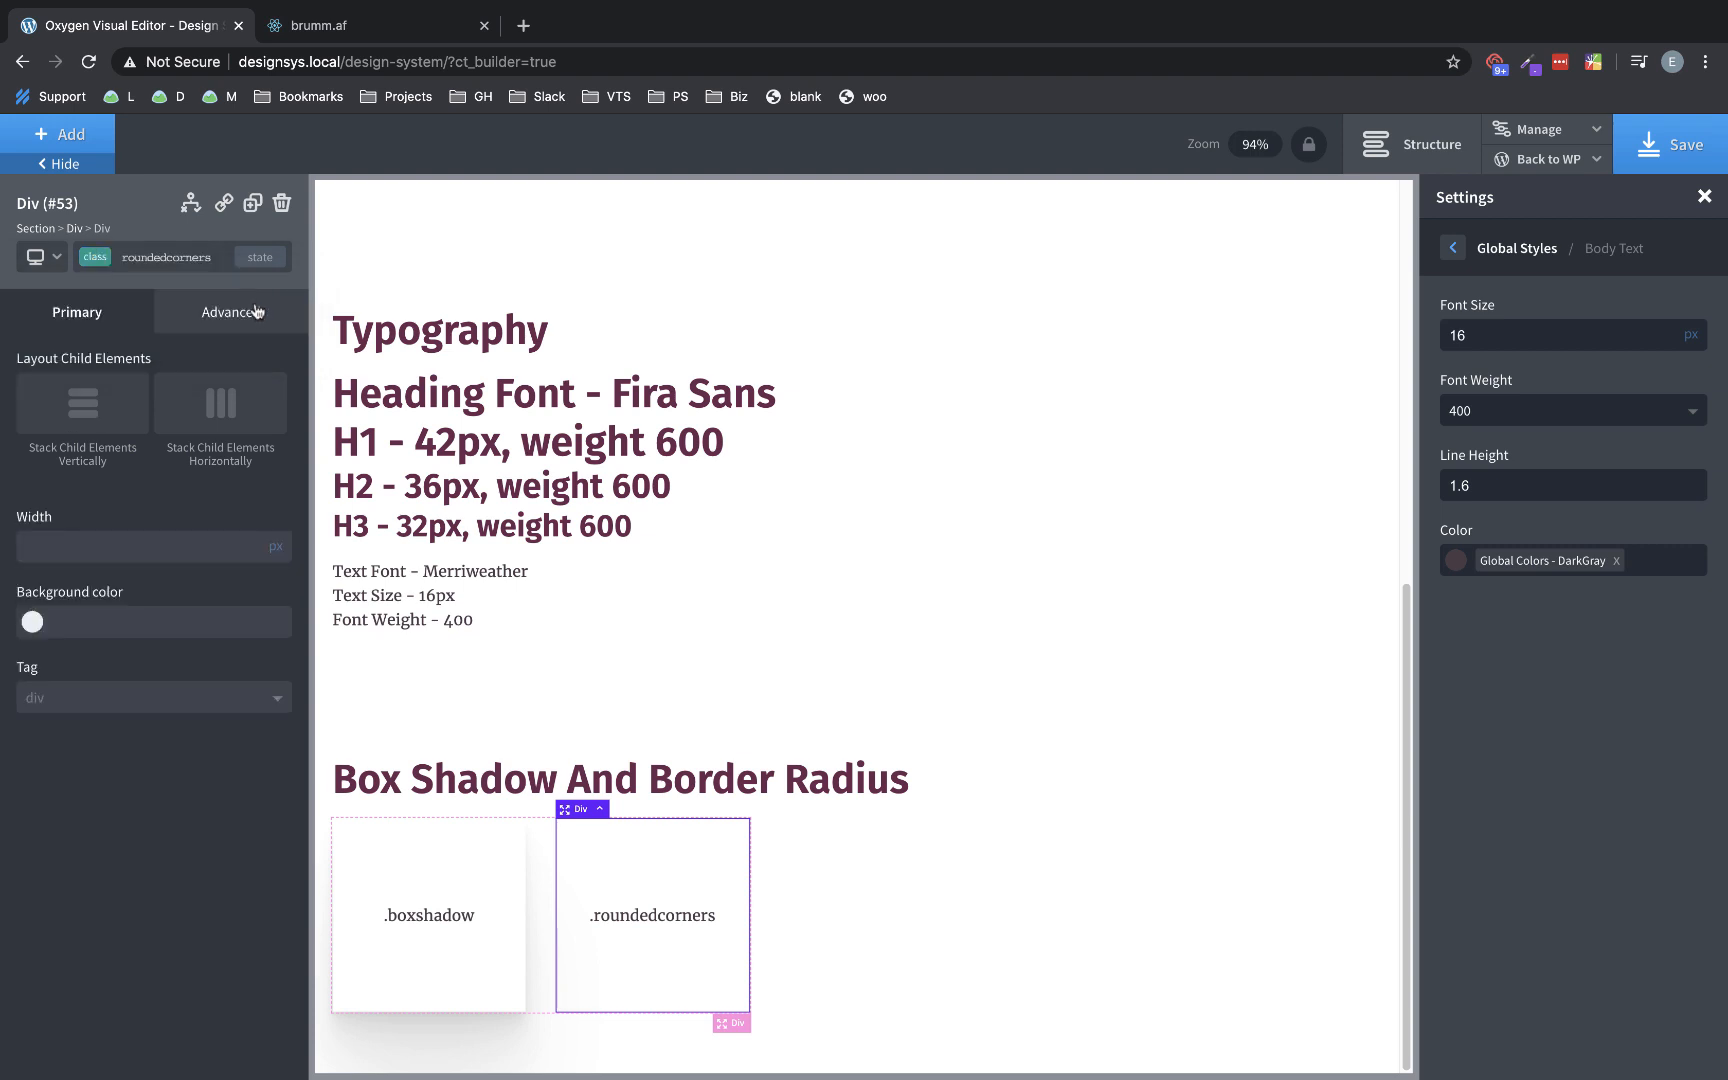
{"action": "left_click", "coordinate": [240, 315]}
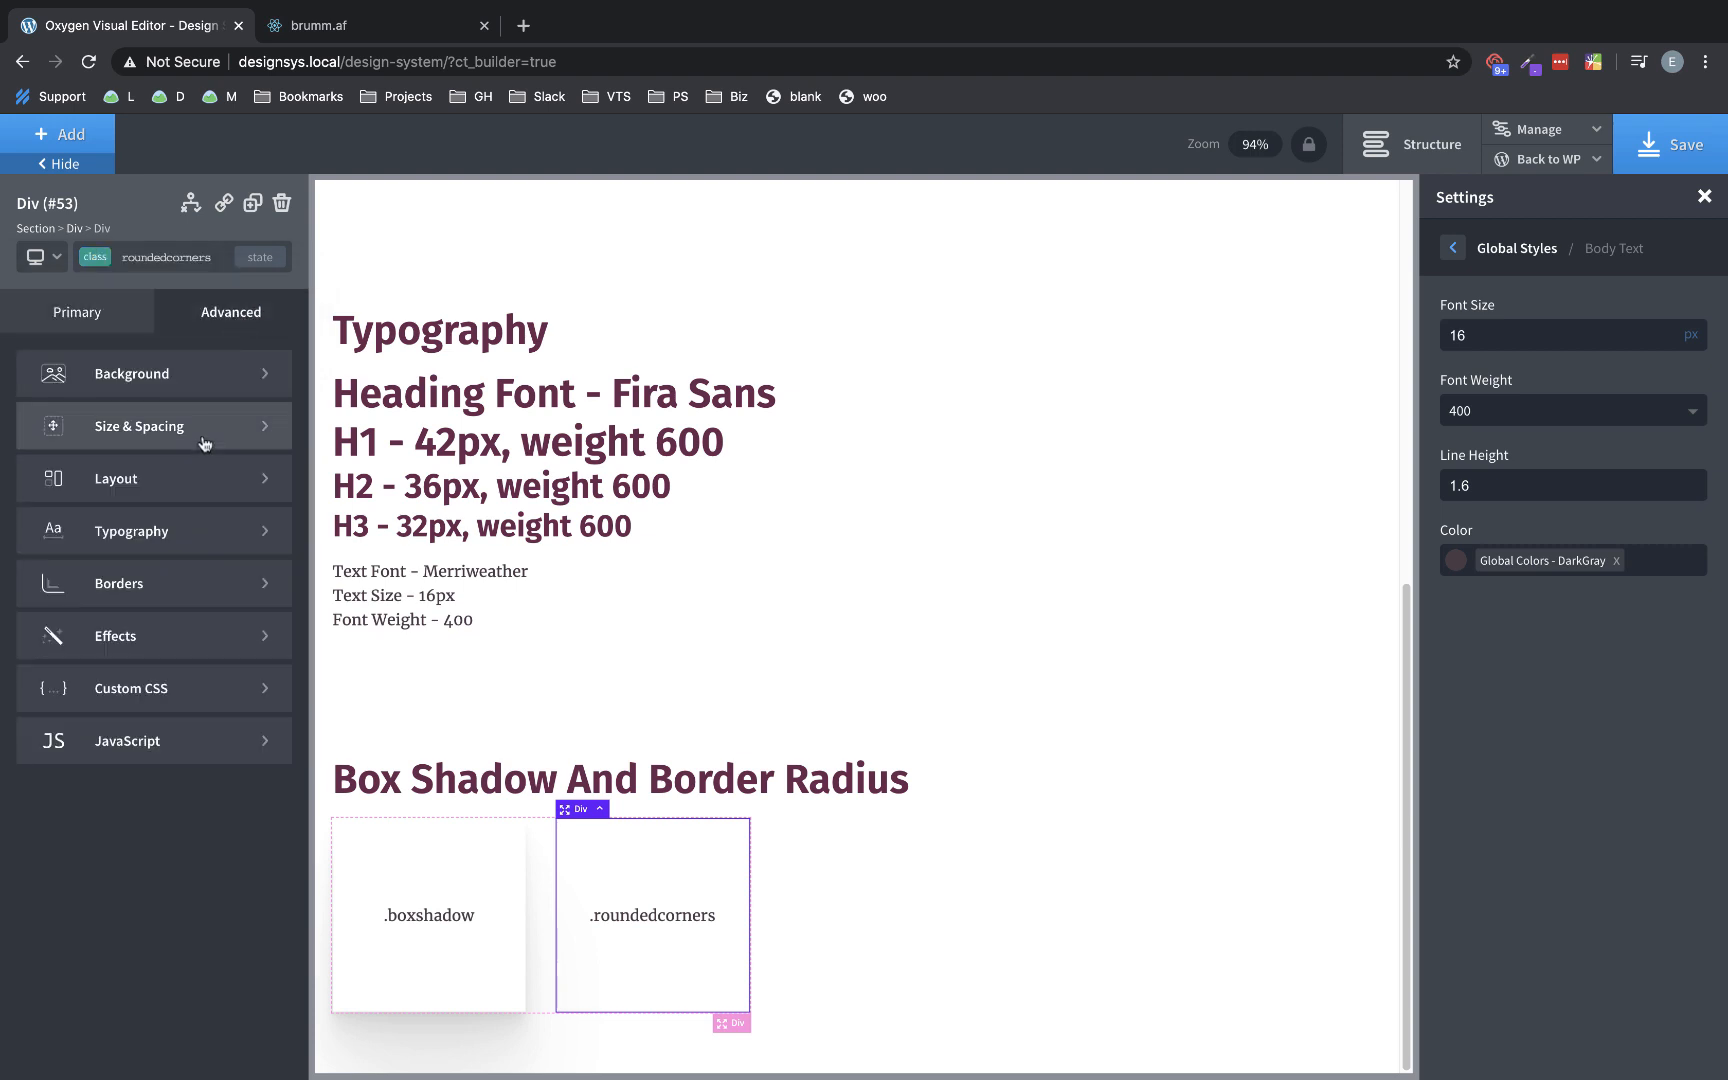
{"action": "left_click", "coordinate": [172, 580]}
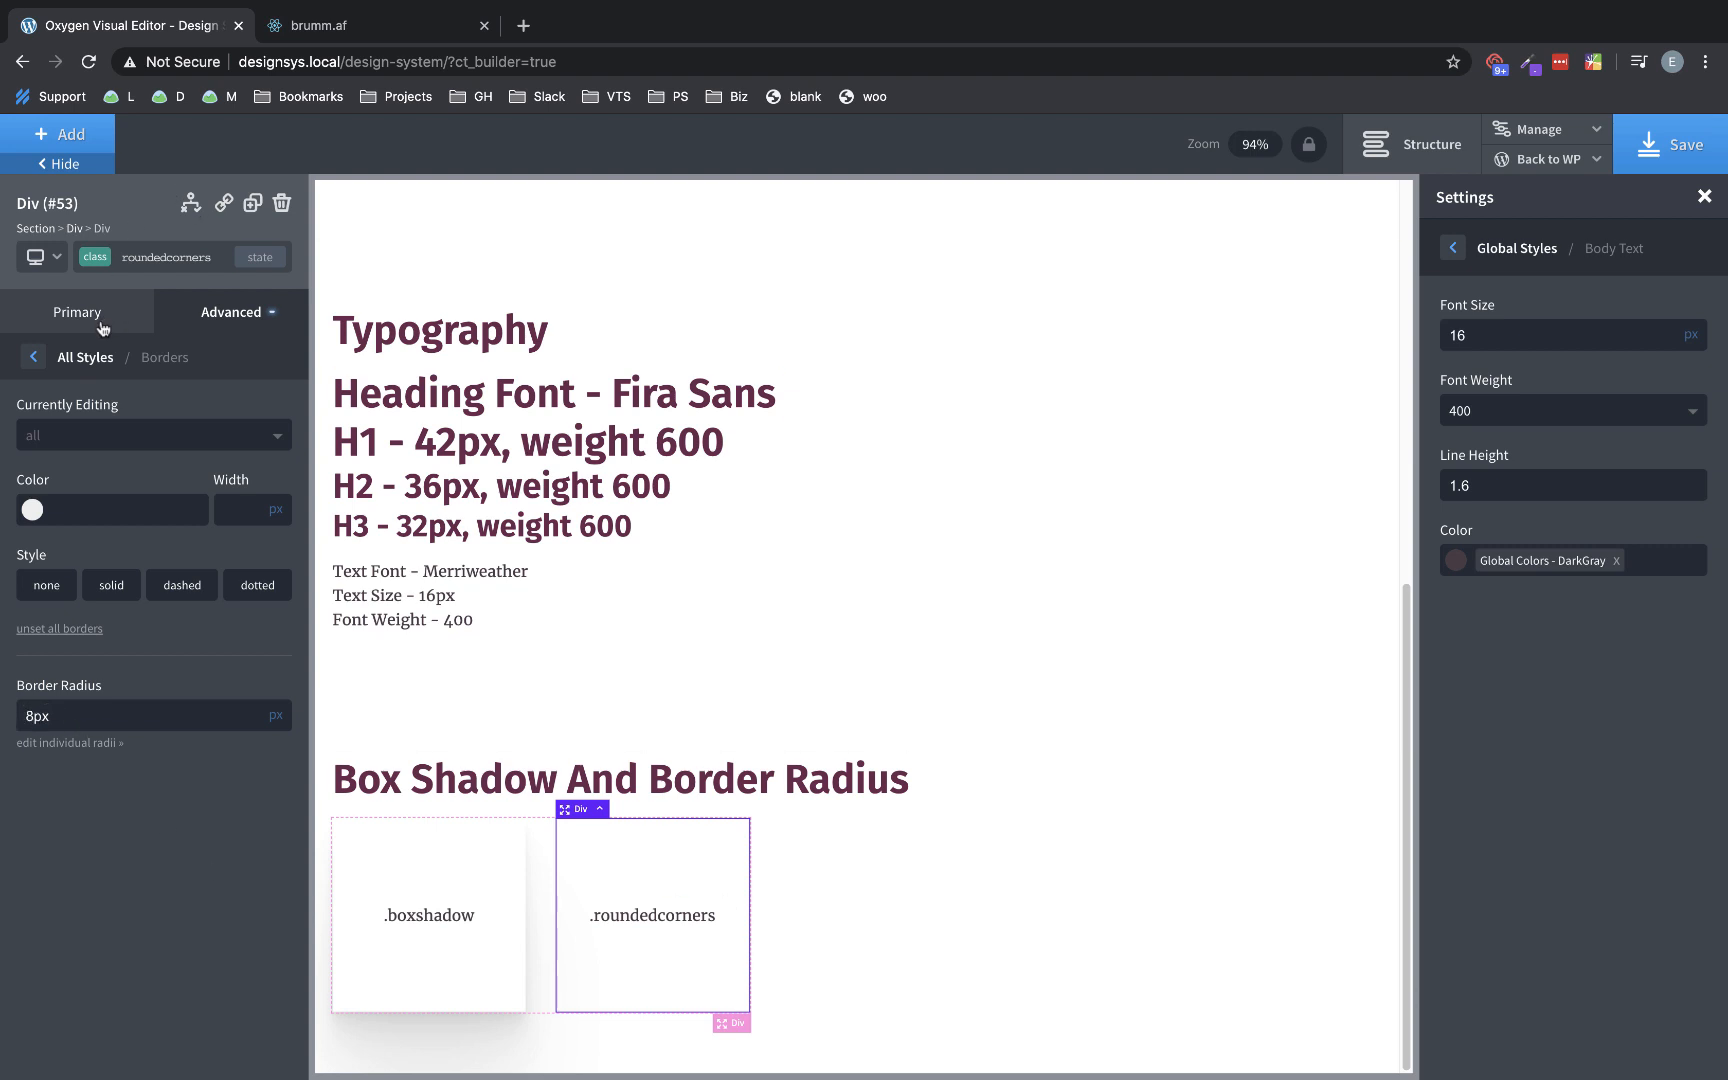
- Set the .roundedcorners sample div's own background, at ID level, to the global color DarkPink
{"action": "left_click", "coordinate": [93, 252]}
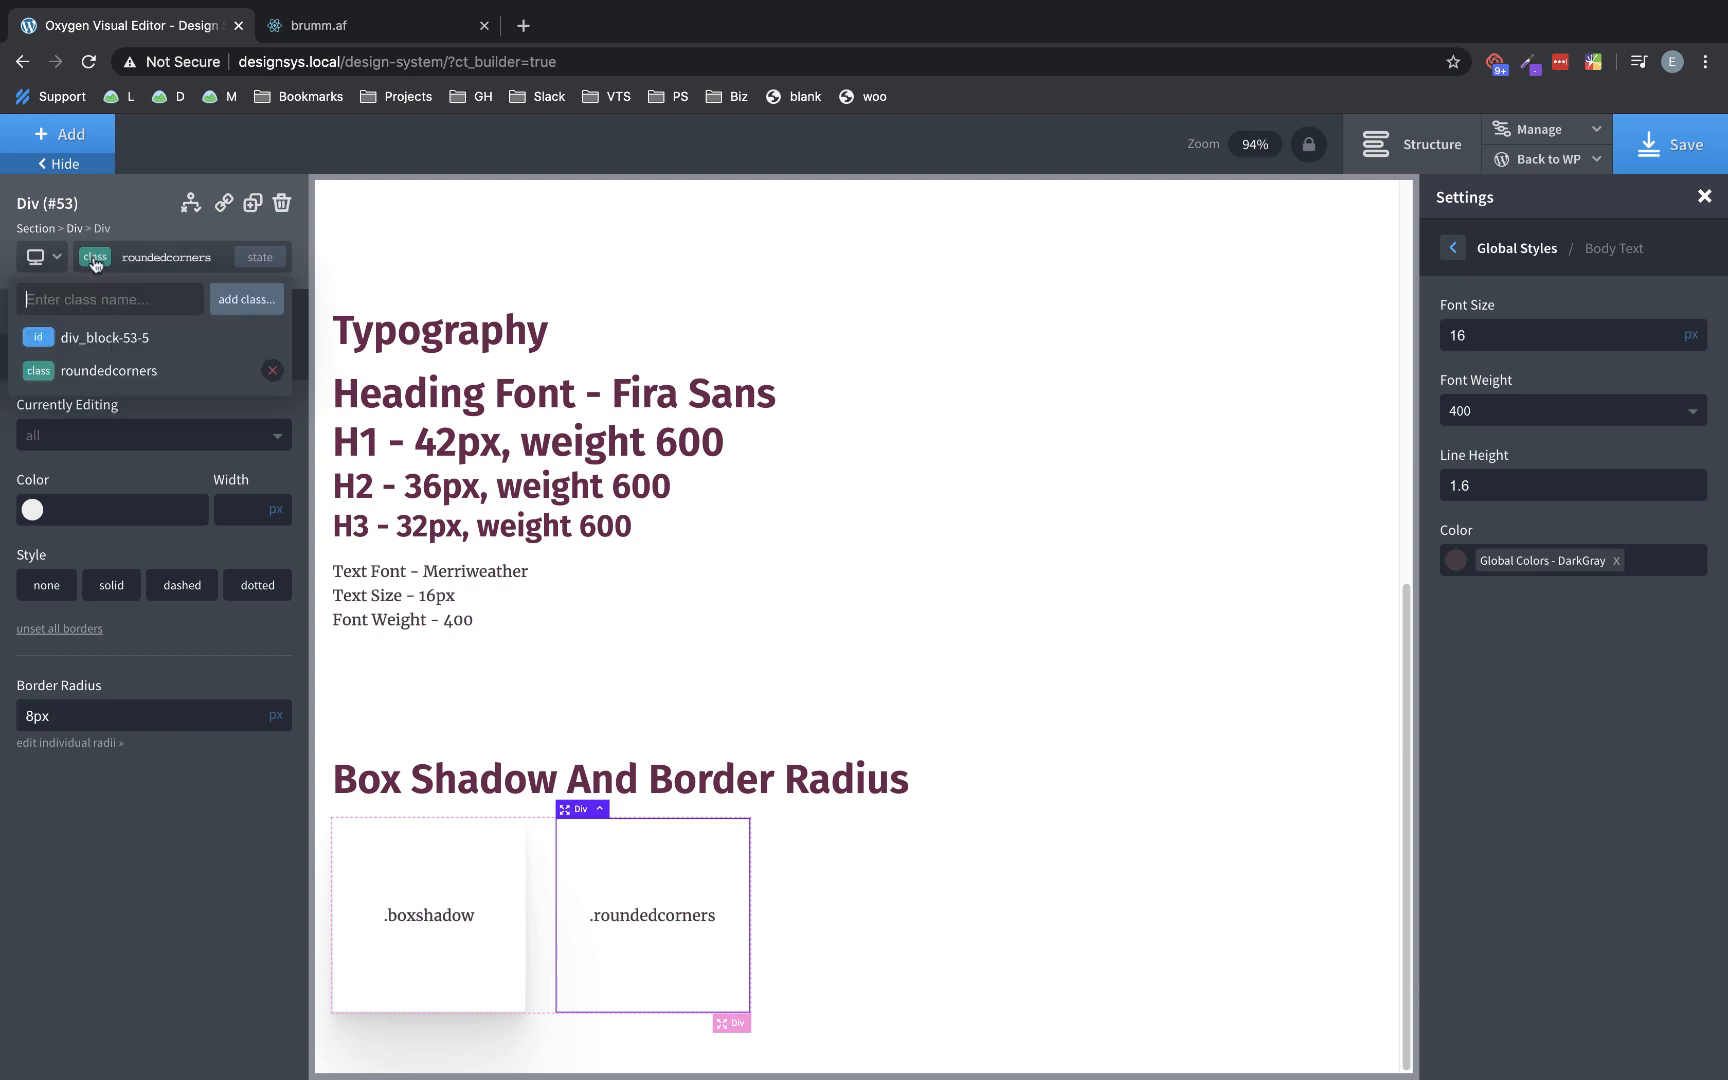
{"action": "left_click", "coordinate": [90, 340]}
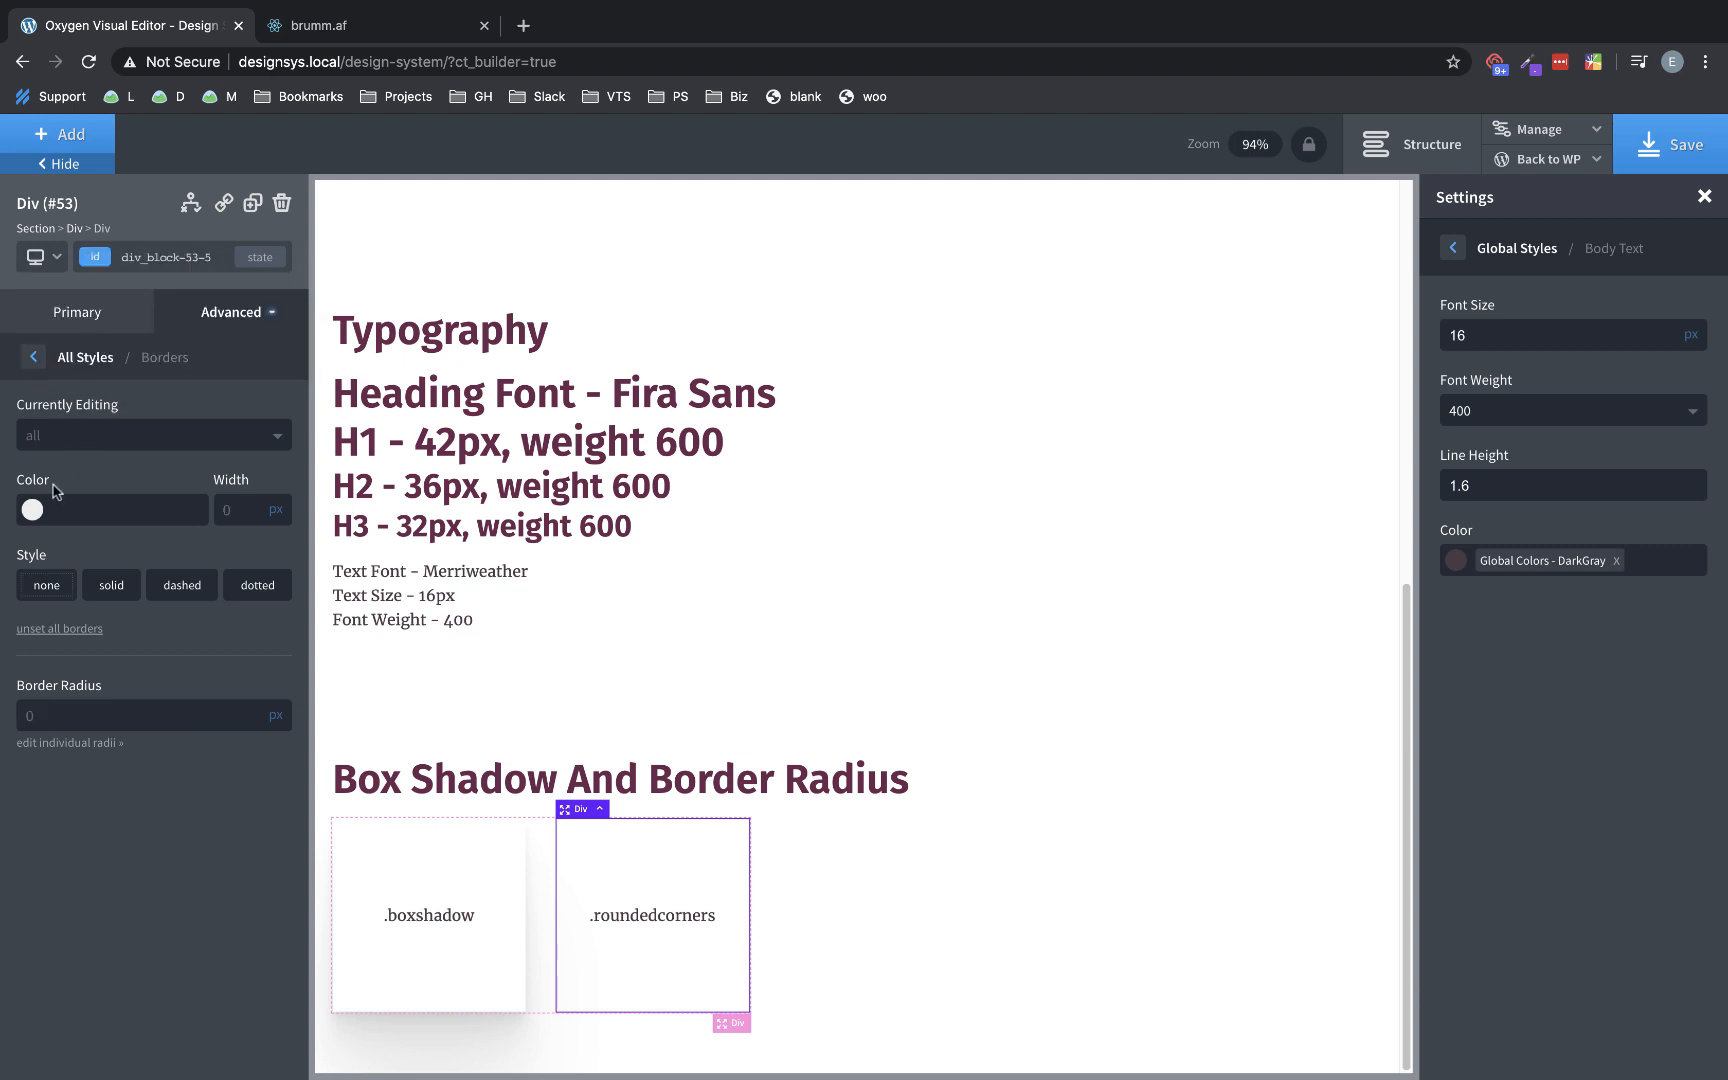
{"action": "left_click", "coordinate": [193, 332]}
{"action": "left_click", "coordinate": [170, 370]}
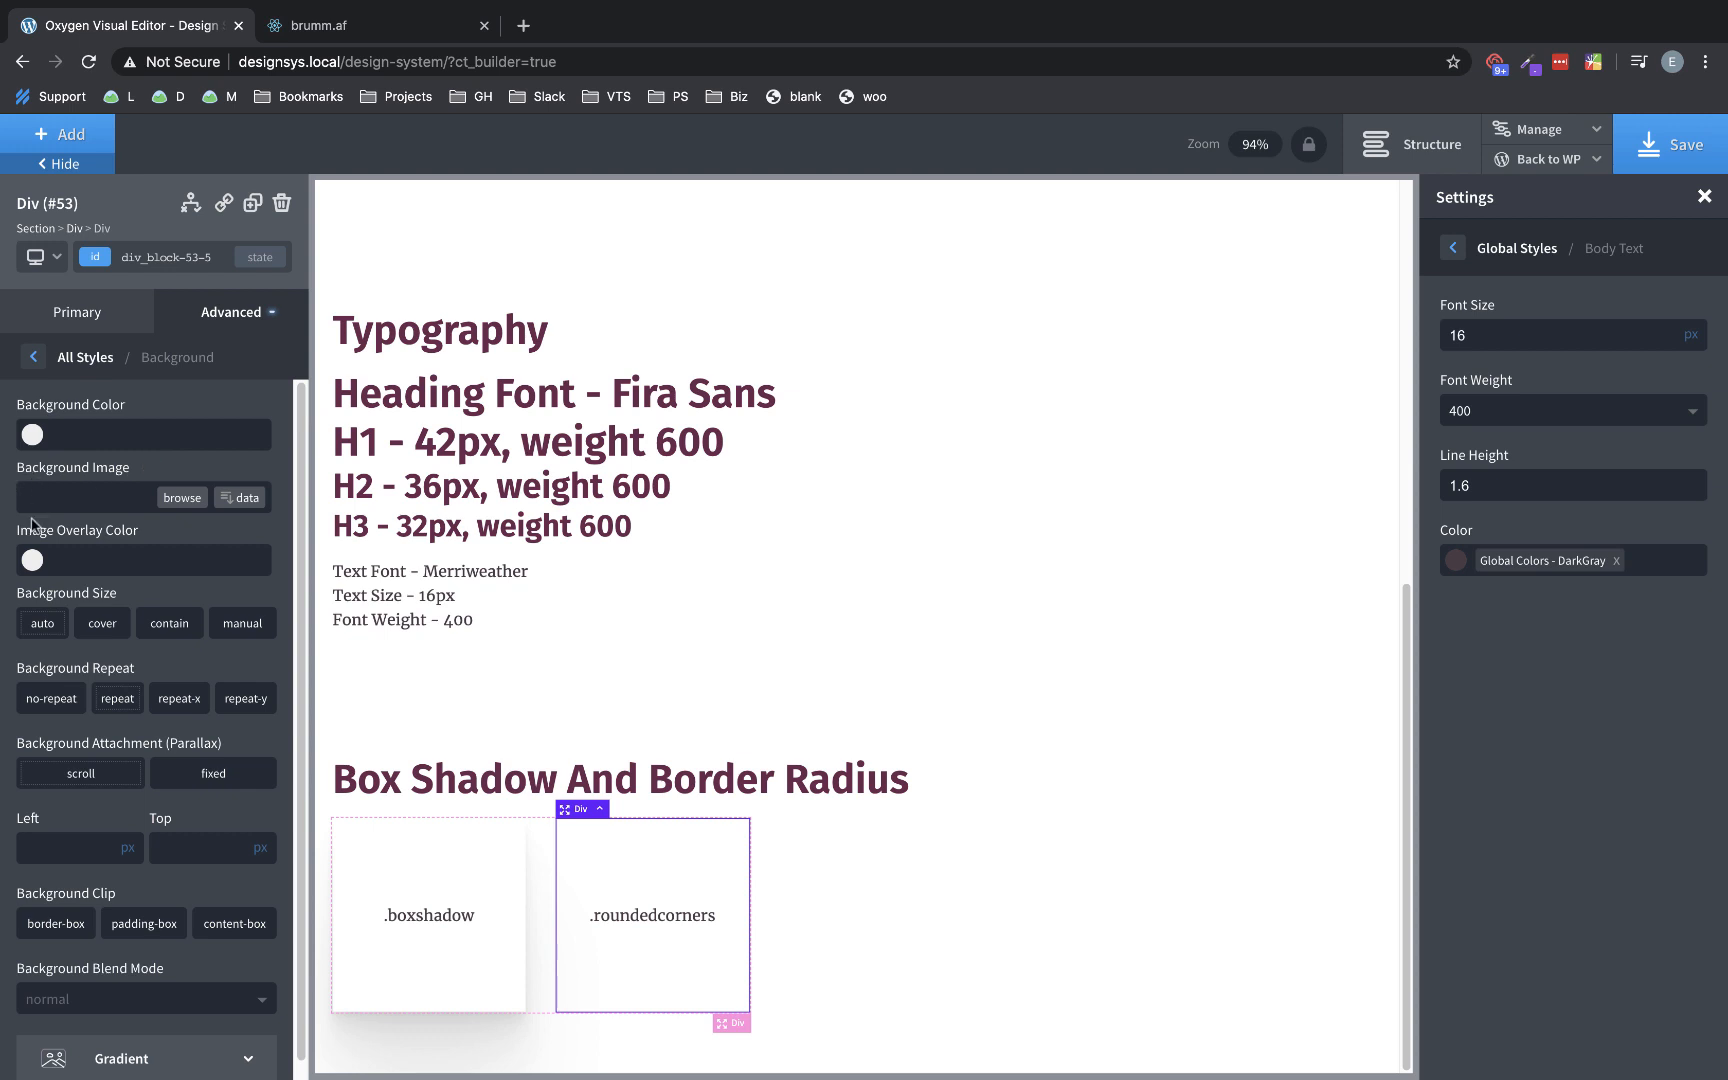
{"action": "left_click", "coordinate": [33, 434]}
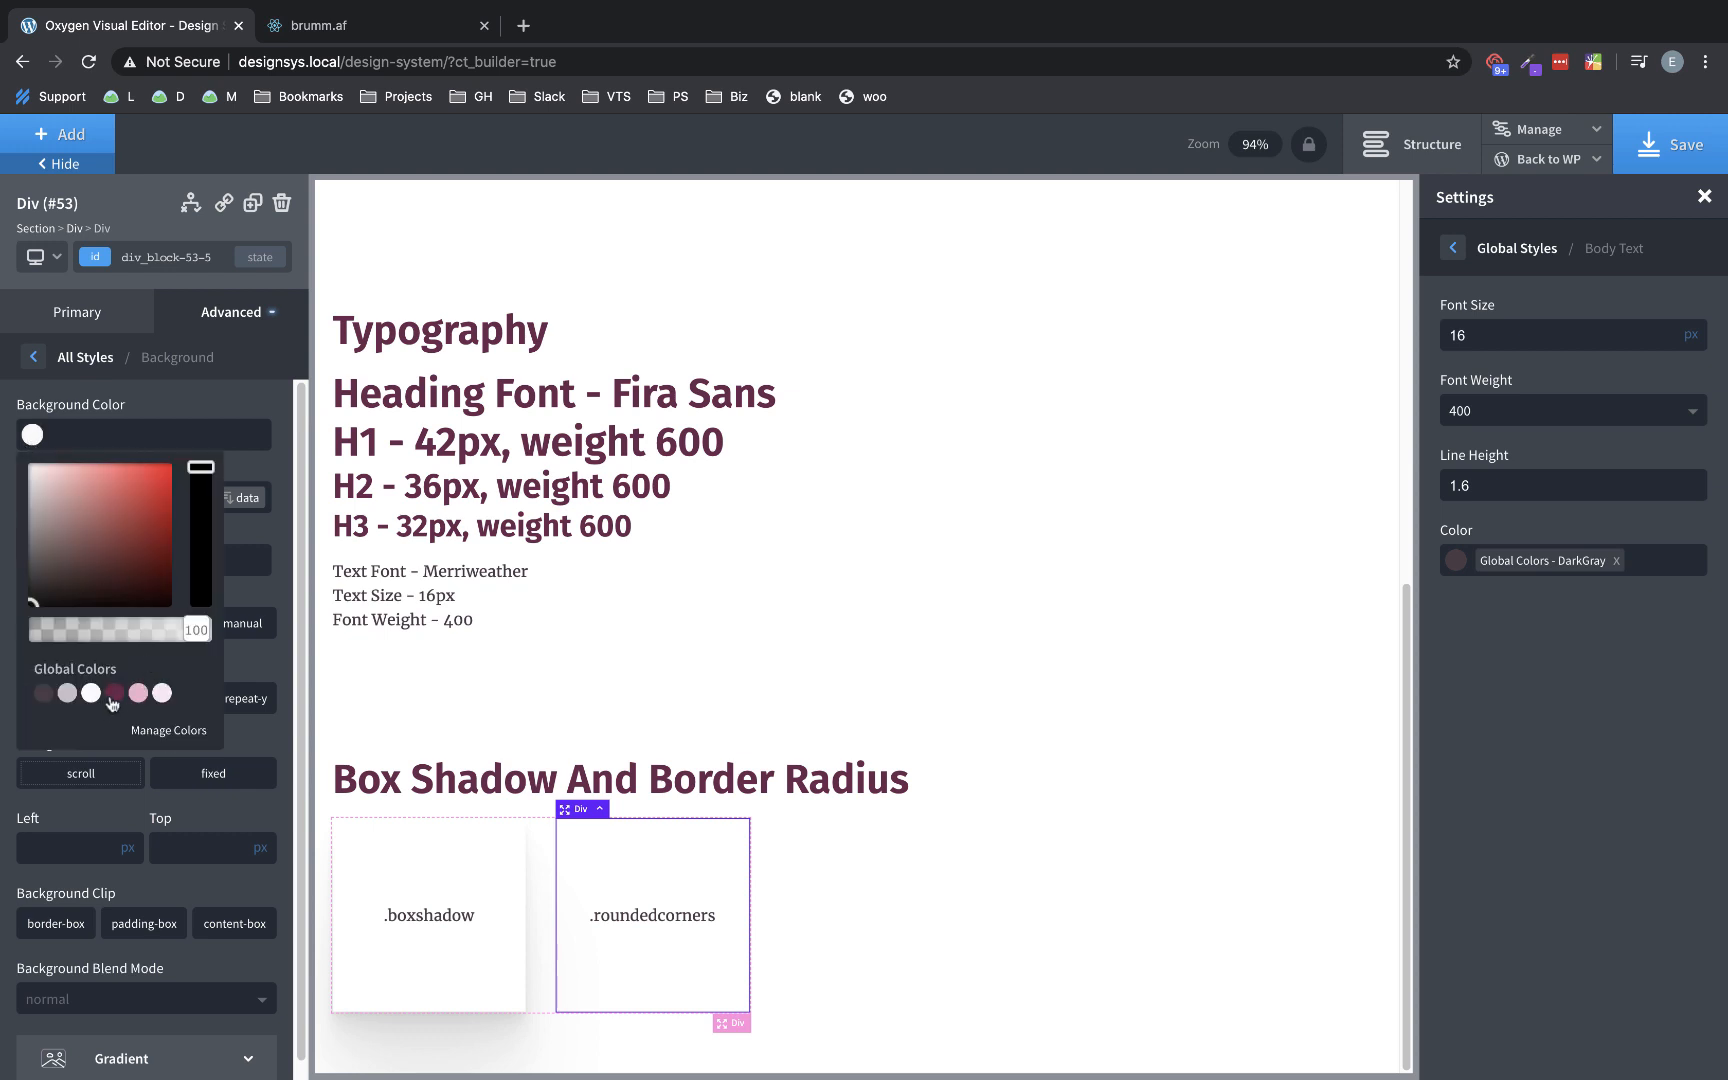
{"action": "left_click", "coordinate": [114, 693]}
- Re-enter the roundedcorners class's border radius as 8 px without a typed unit and save the page
{"action": "left_click", "coordinate": [97, 260]}
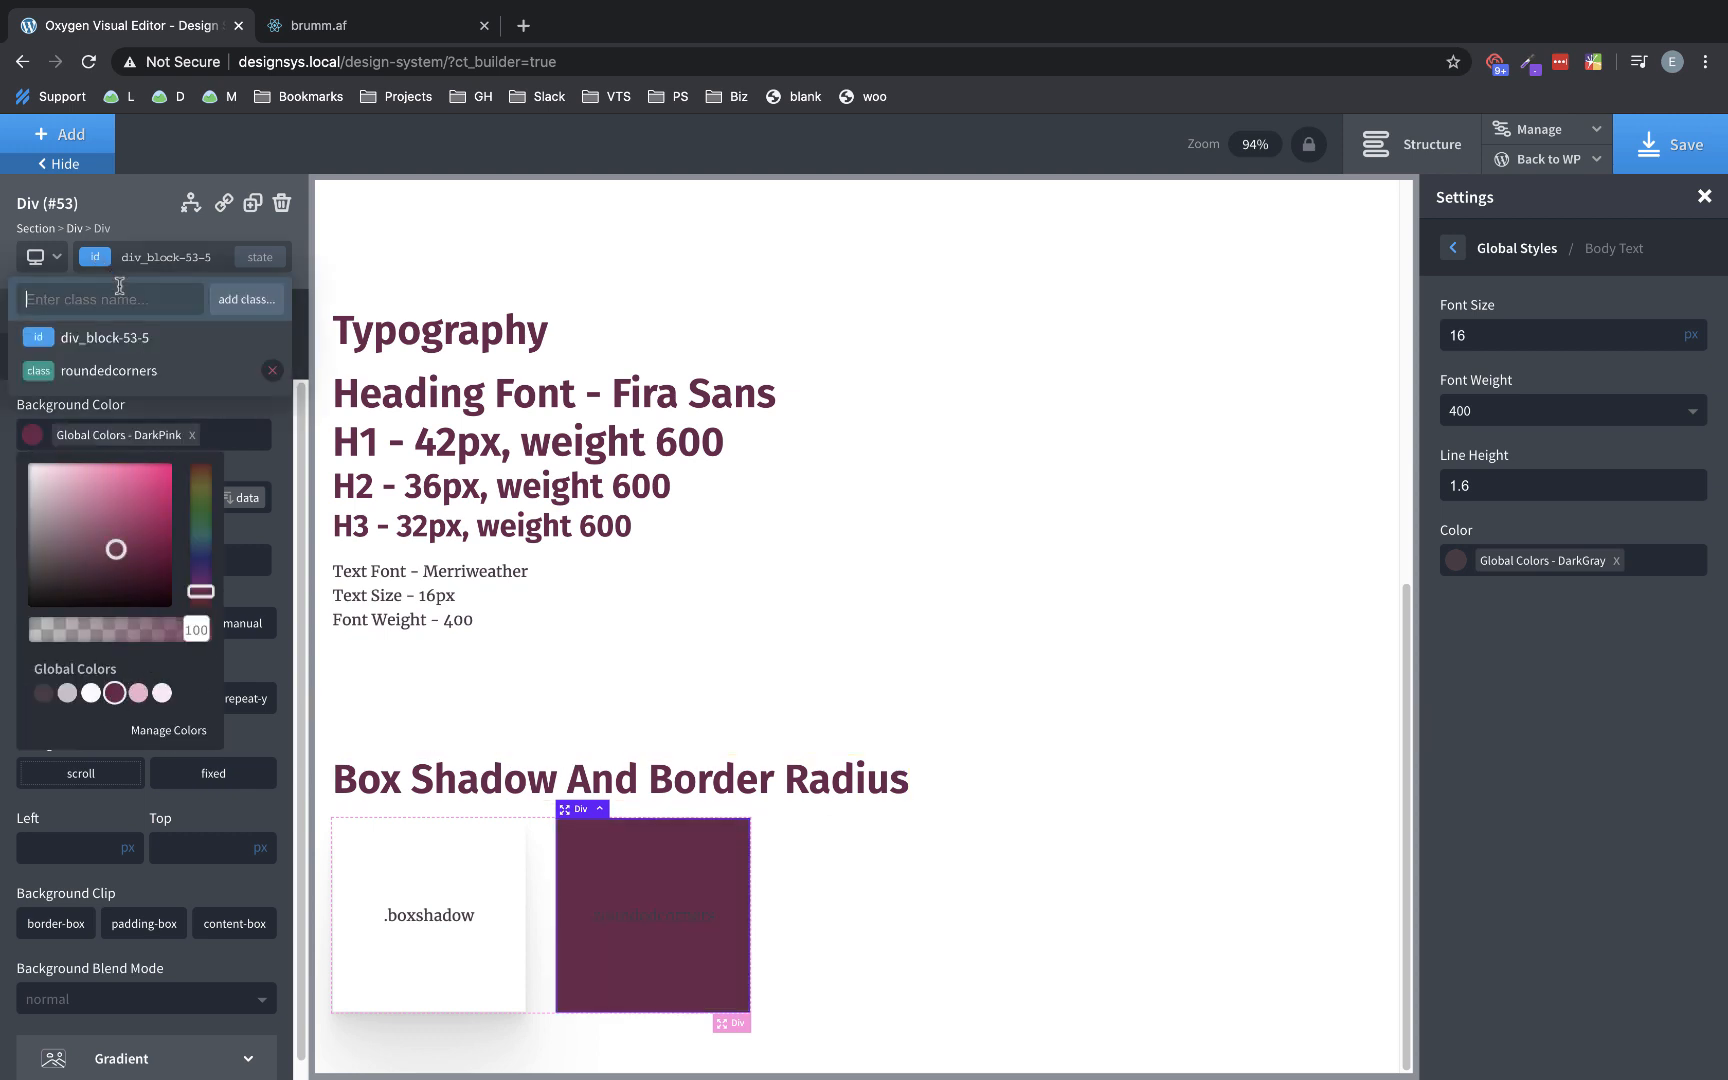
{"action": "left_click", "coordinate": [115, 372]}
{"action": "left_click", "coordinate": [215, 317]}
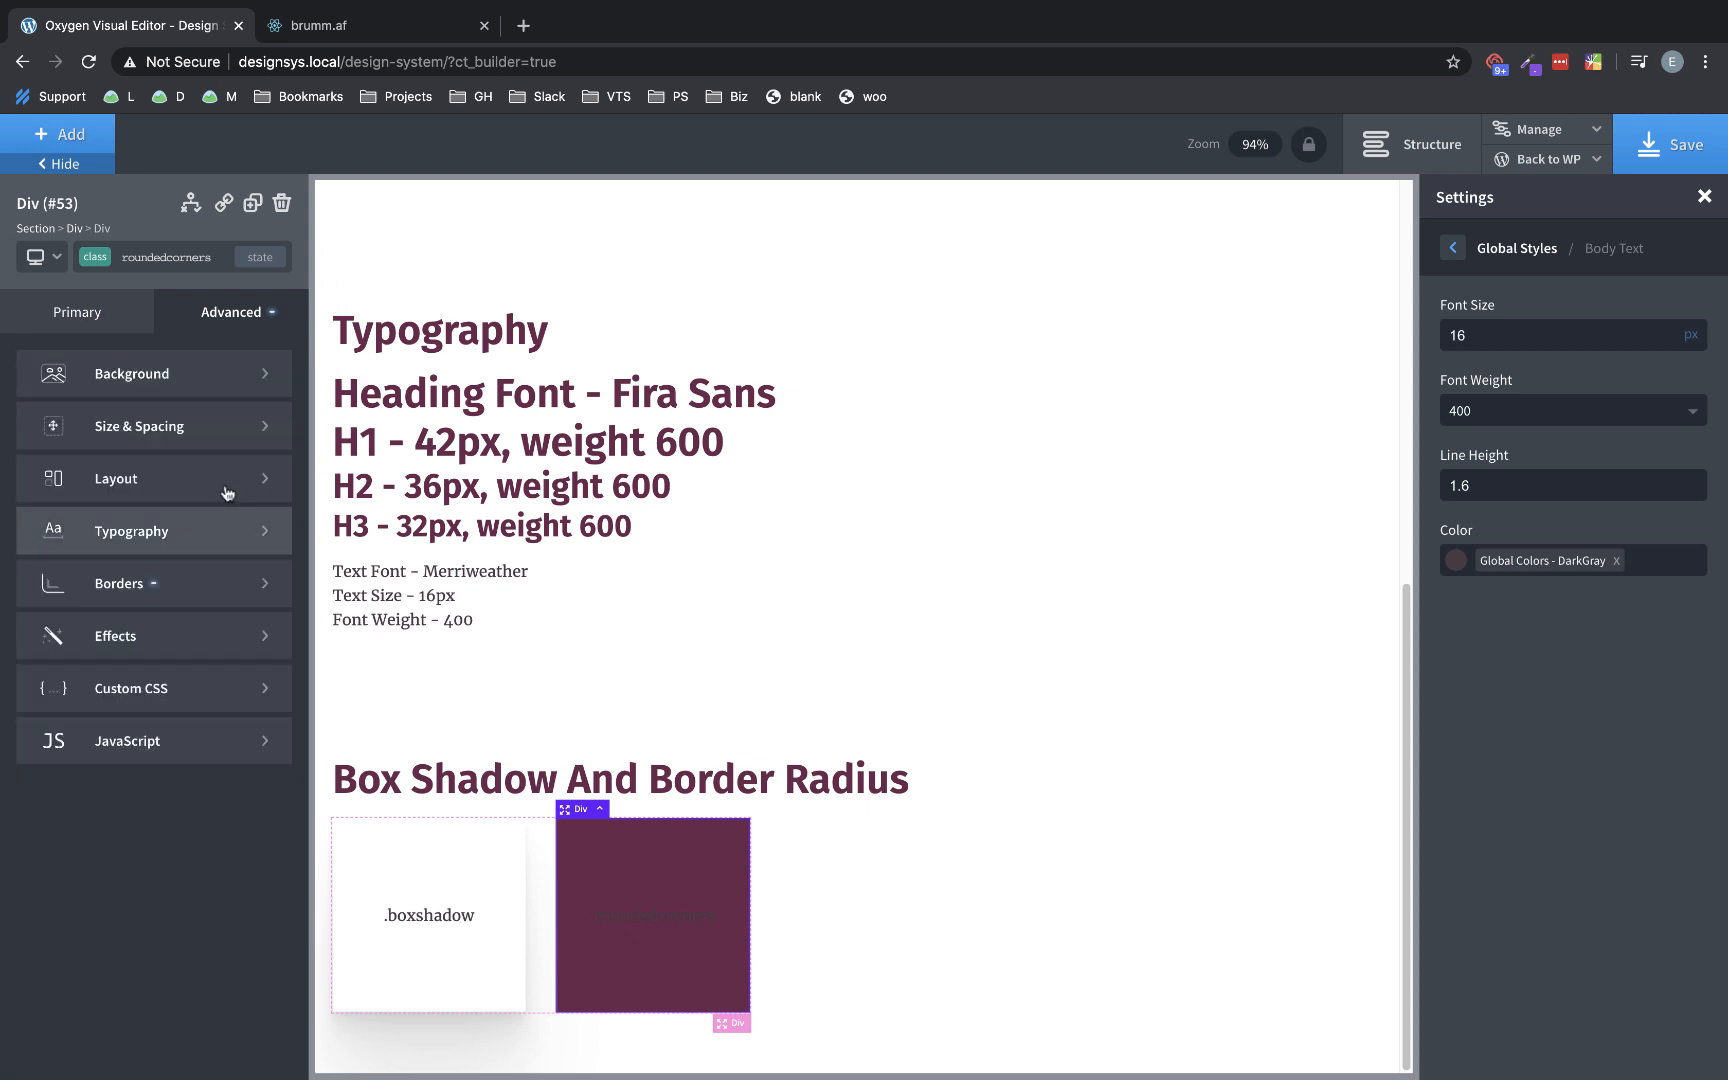
{"action": "left_click", "coordinate": [218, 592]}
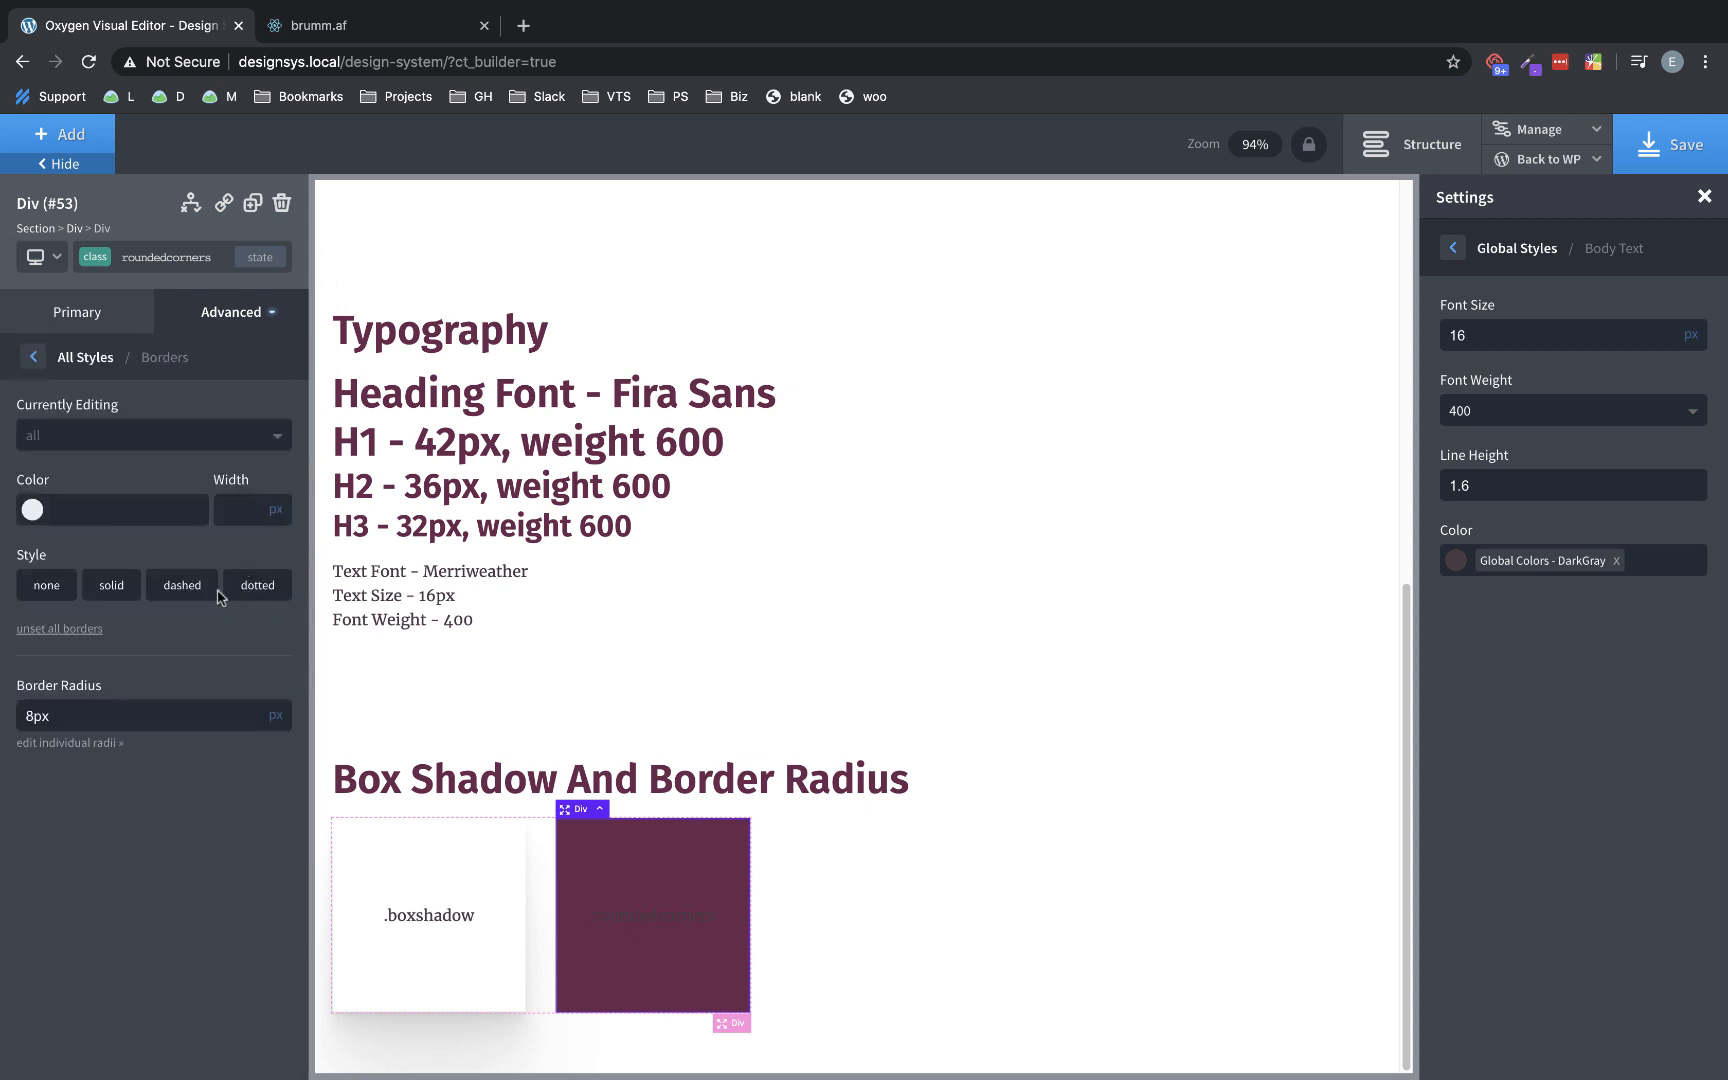
{"action": "double_click", "coordinate": [87, 717]}
{"action": "type", "text": "8"}
{"action": "left_click", "coordinate": [1672, 150]}
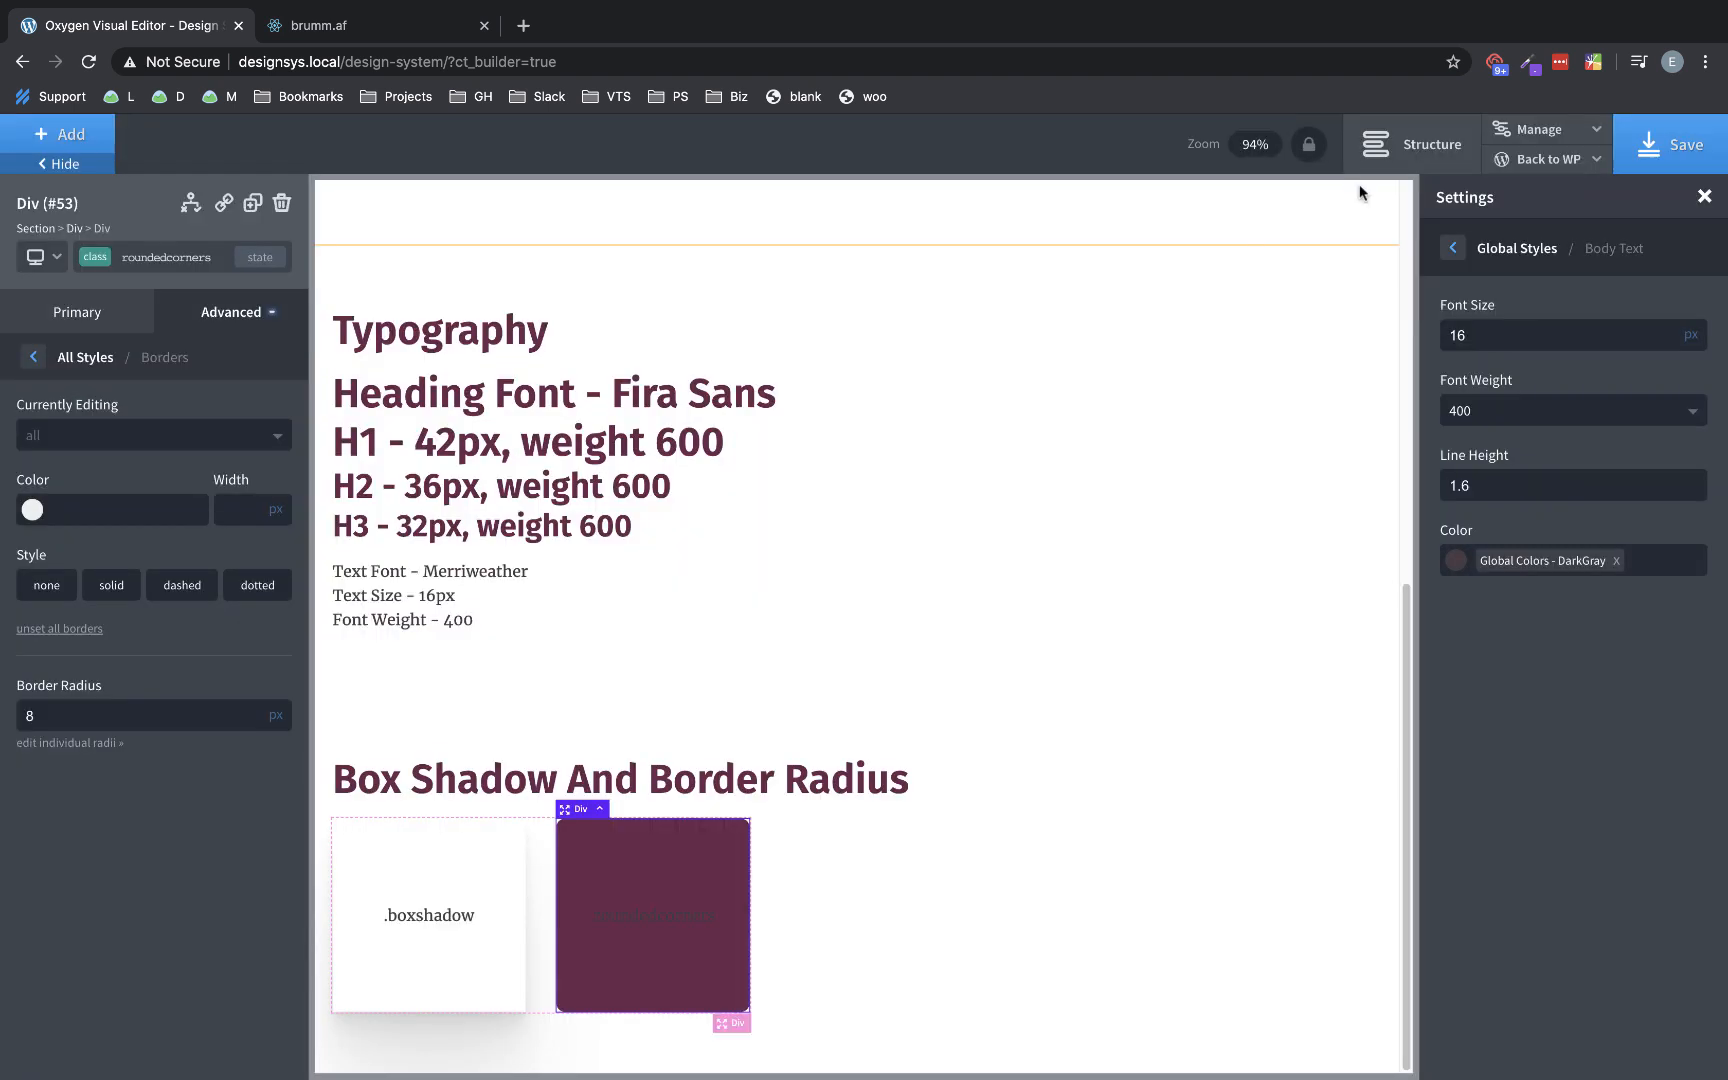
- Set the .roundedcorners label's text color to the global color LightGray and save the page
{"action": "left_click", "coordinate": [675, 910]}
{"action": "left_click", "coordinate": [32, 463]}
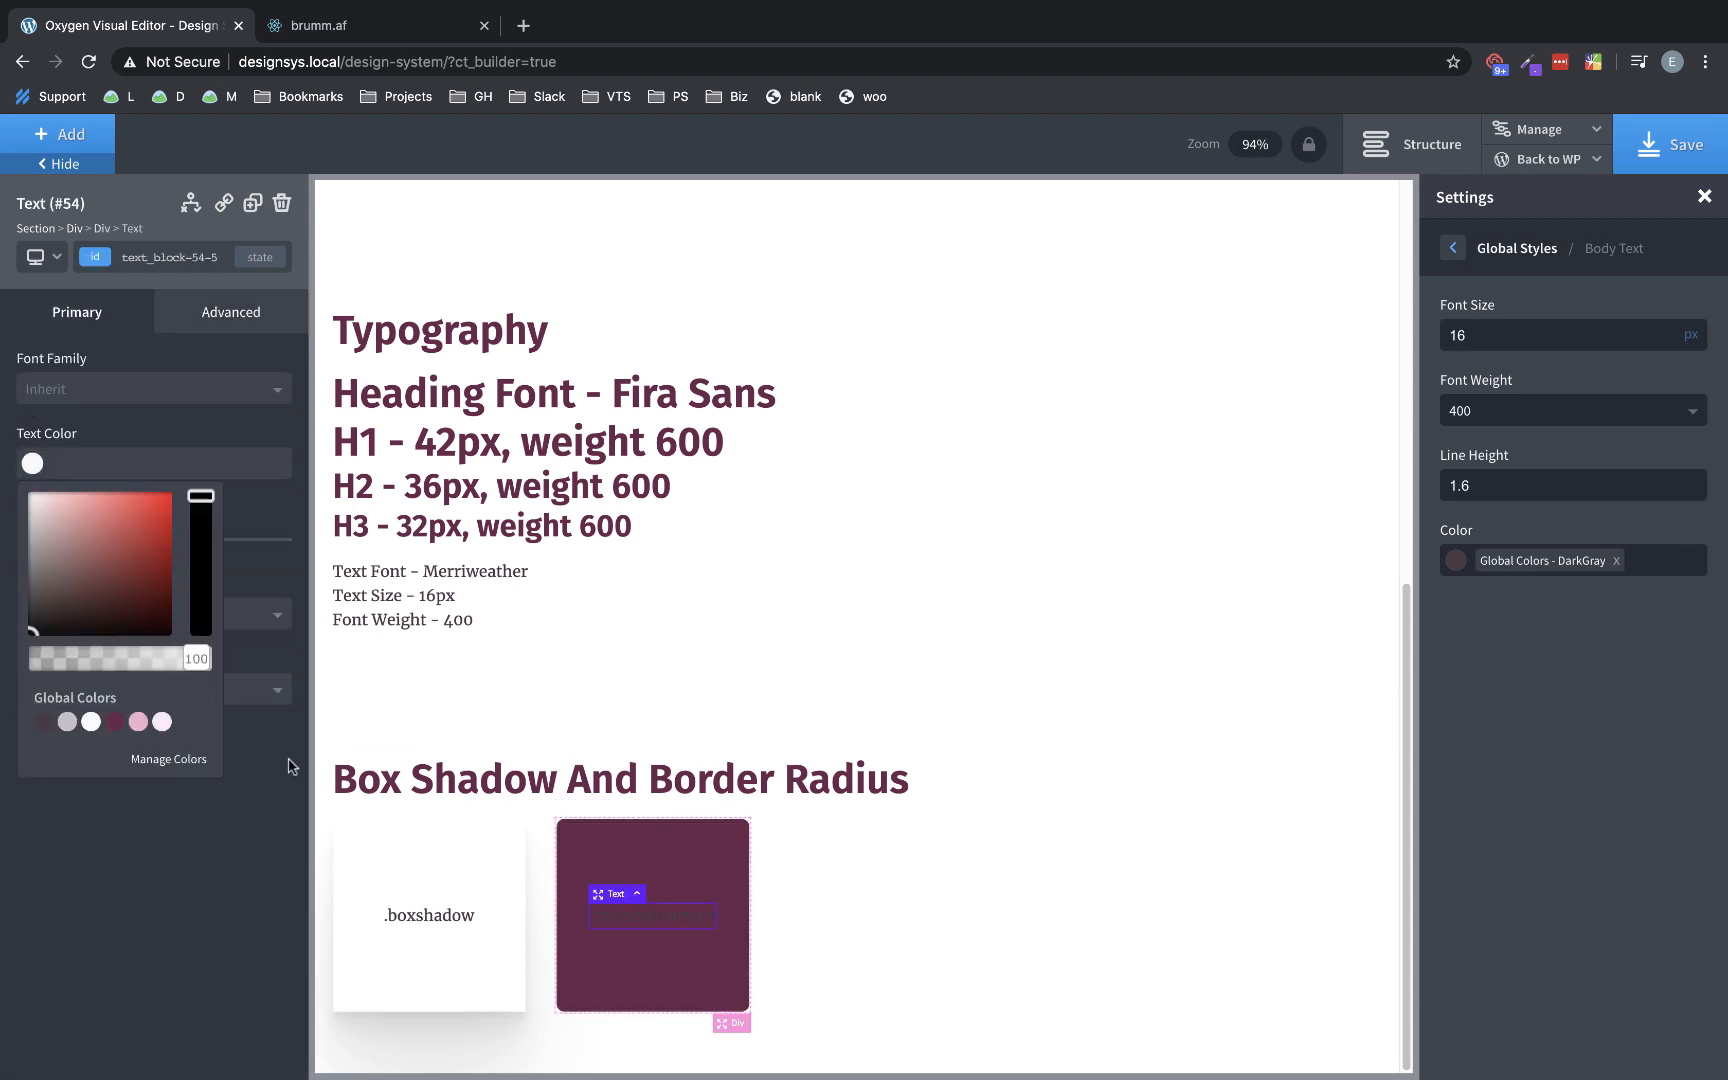
{"action": "left_click", "coordinate": [90, 722]}
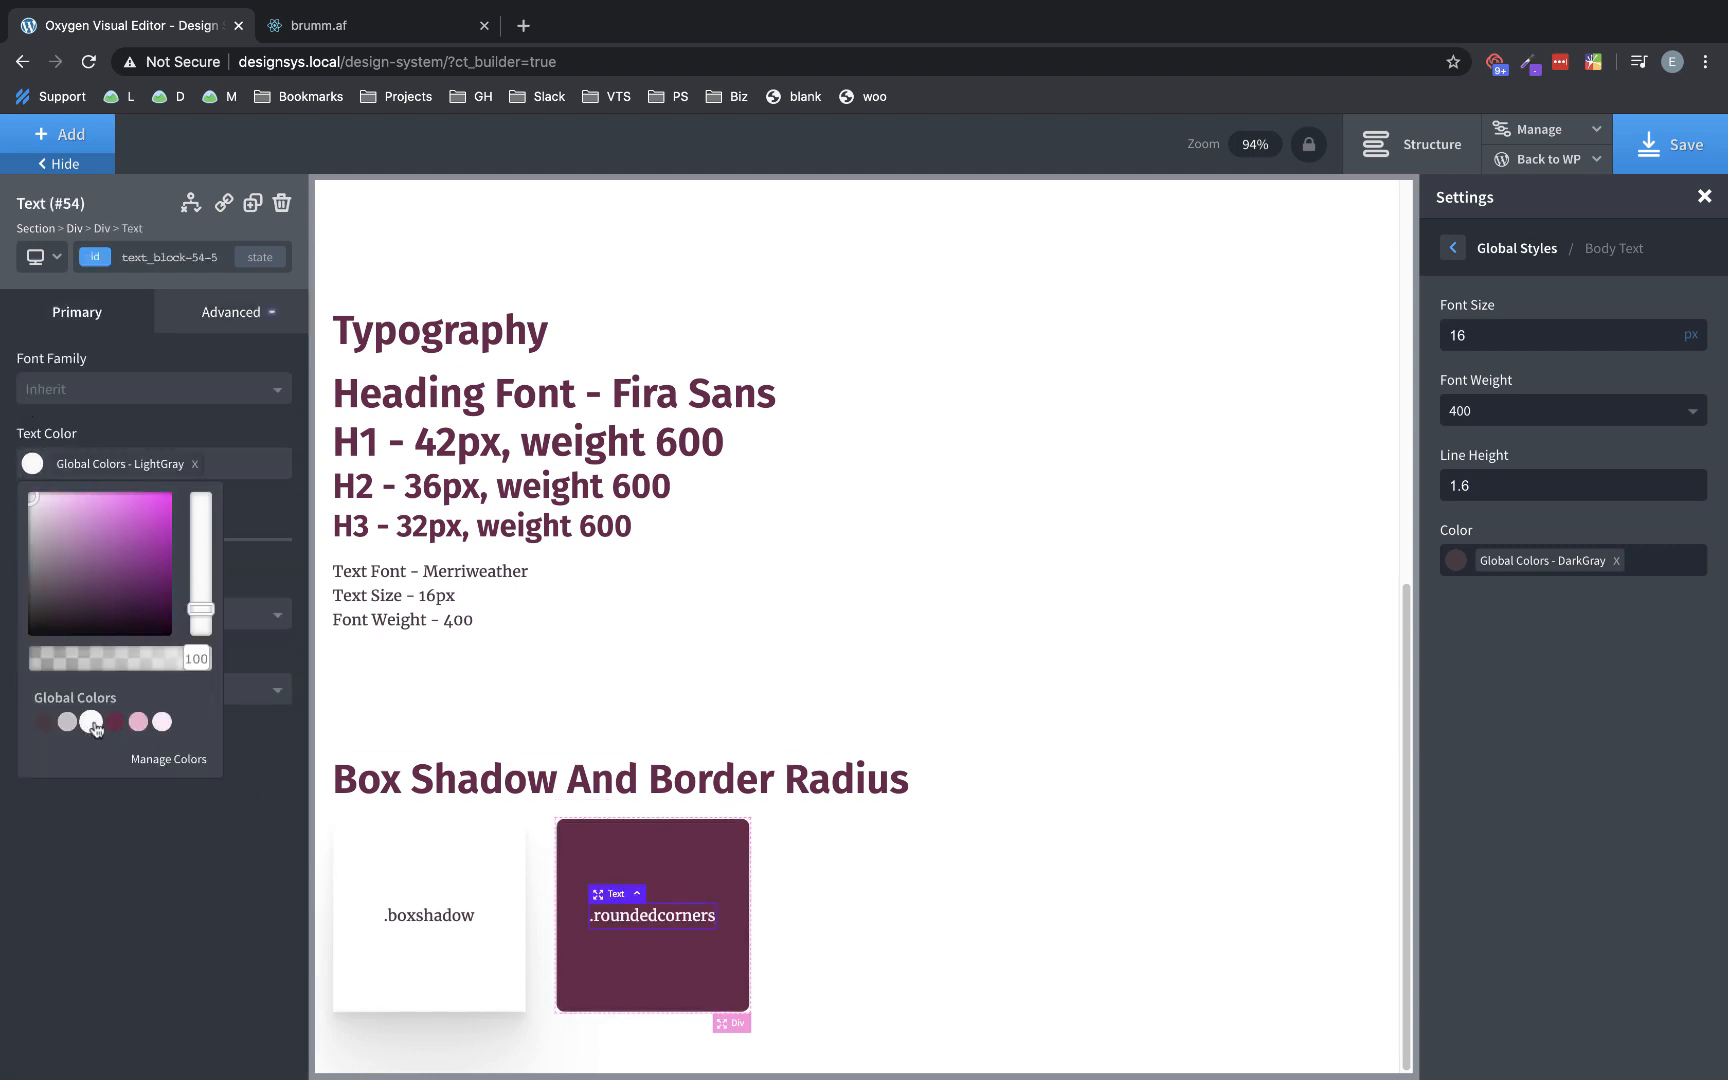
{"action": "left_click", "coordinate": [213, 905]}
{"action": "scroll", "coordinate": [1008, 896], "scroll_direction": "up", "scroll_amount": 7}
{"action": "left_click", "coordinate": [1678, 144]}
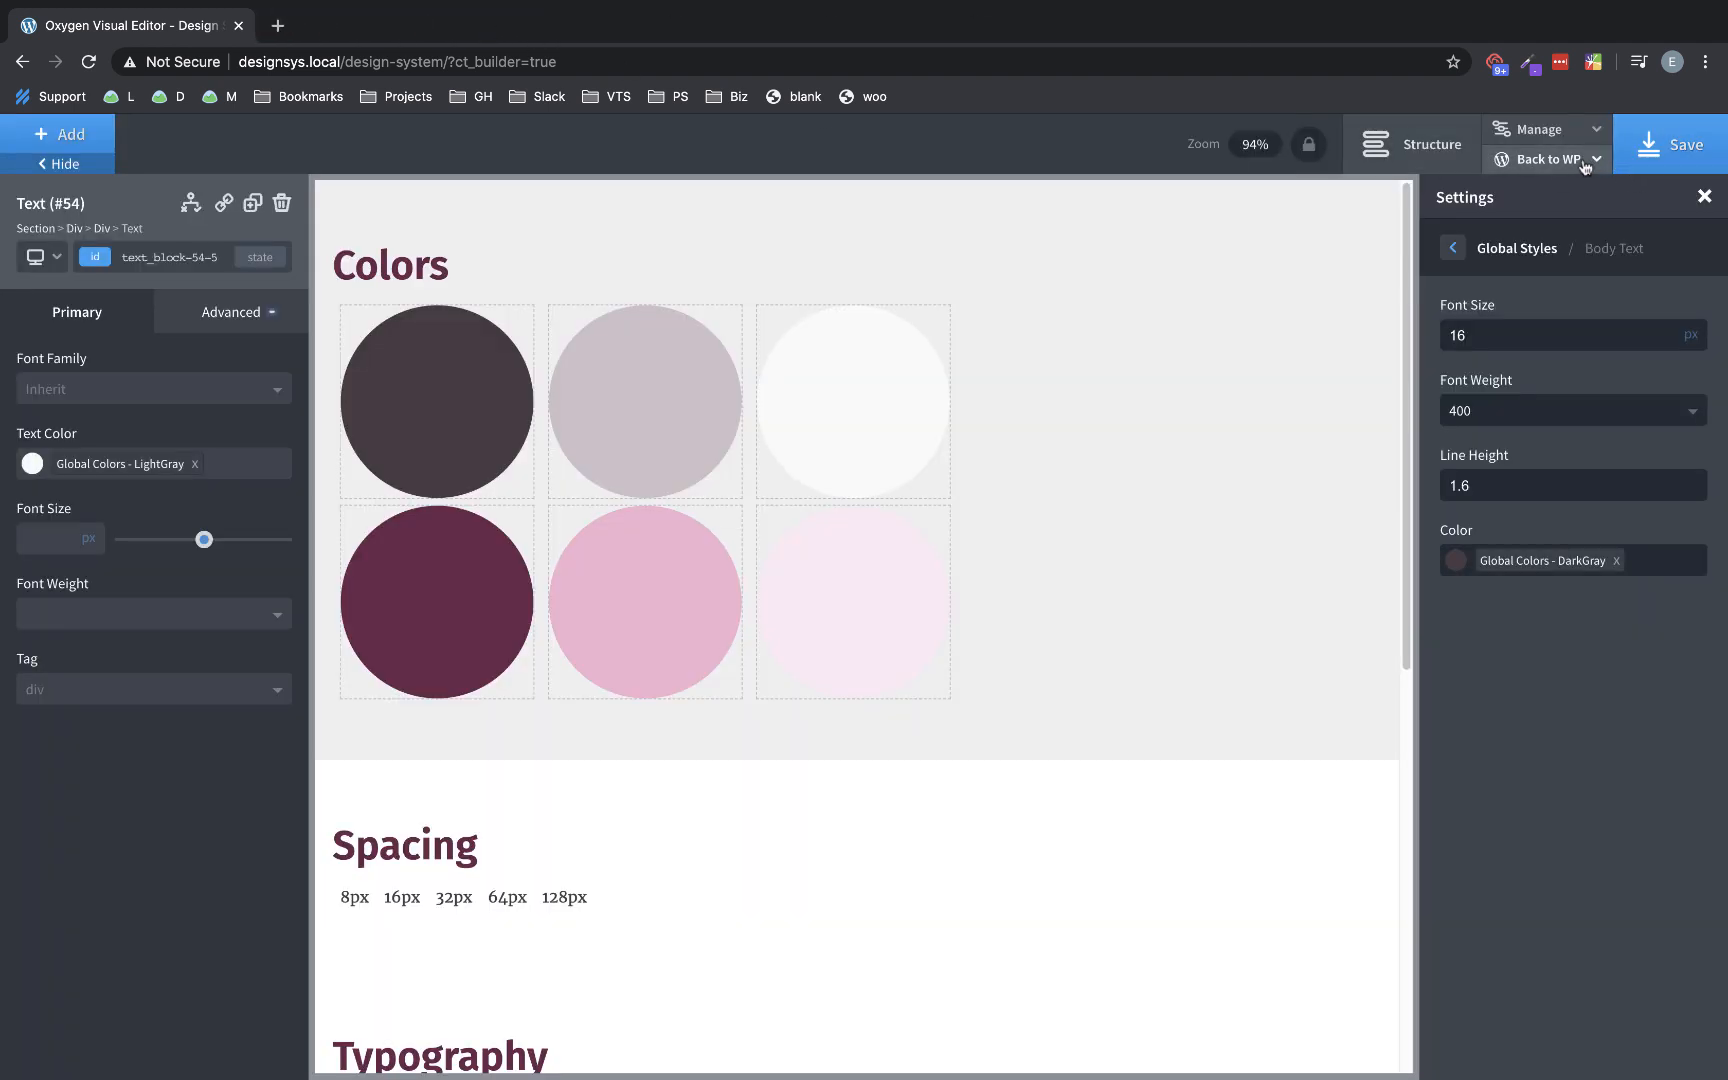
- Open the page's front end in a new tab and review all its sections down to the shadow and radius samples
{"action": "left_click", "coordinate": [1581, 163]}
{"action": "right_click", "coordinate": [1541, 220]}
{"action": "left_click", "coordinate": [1512, 228]}
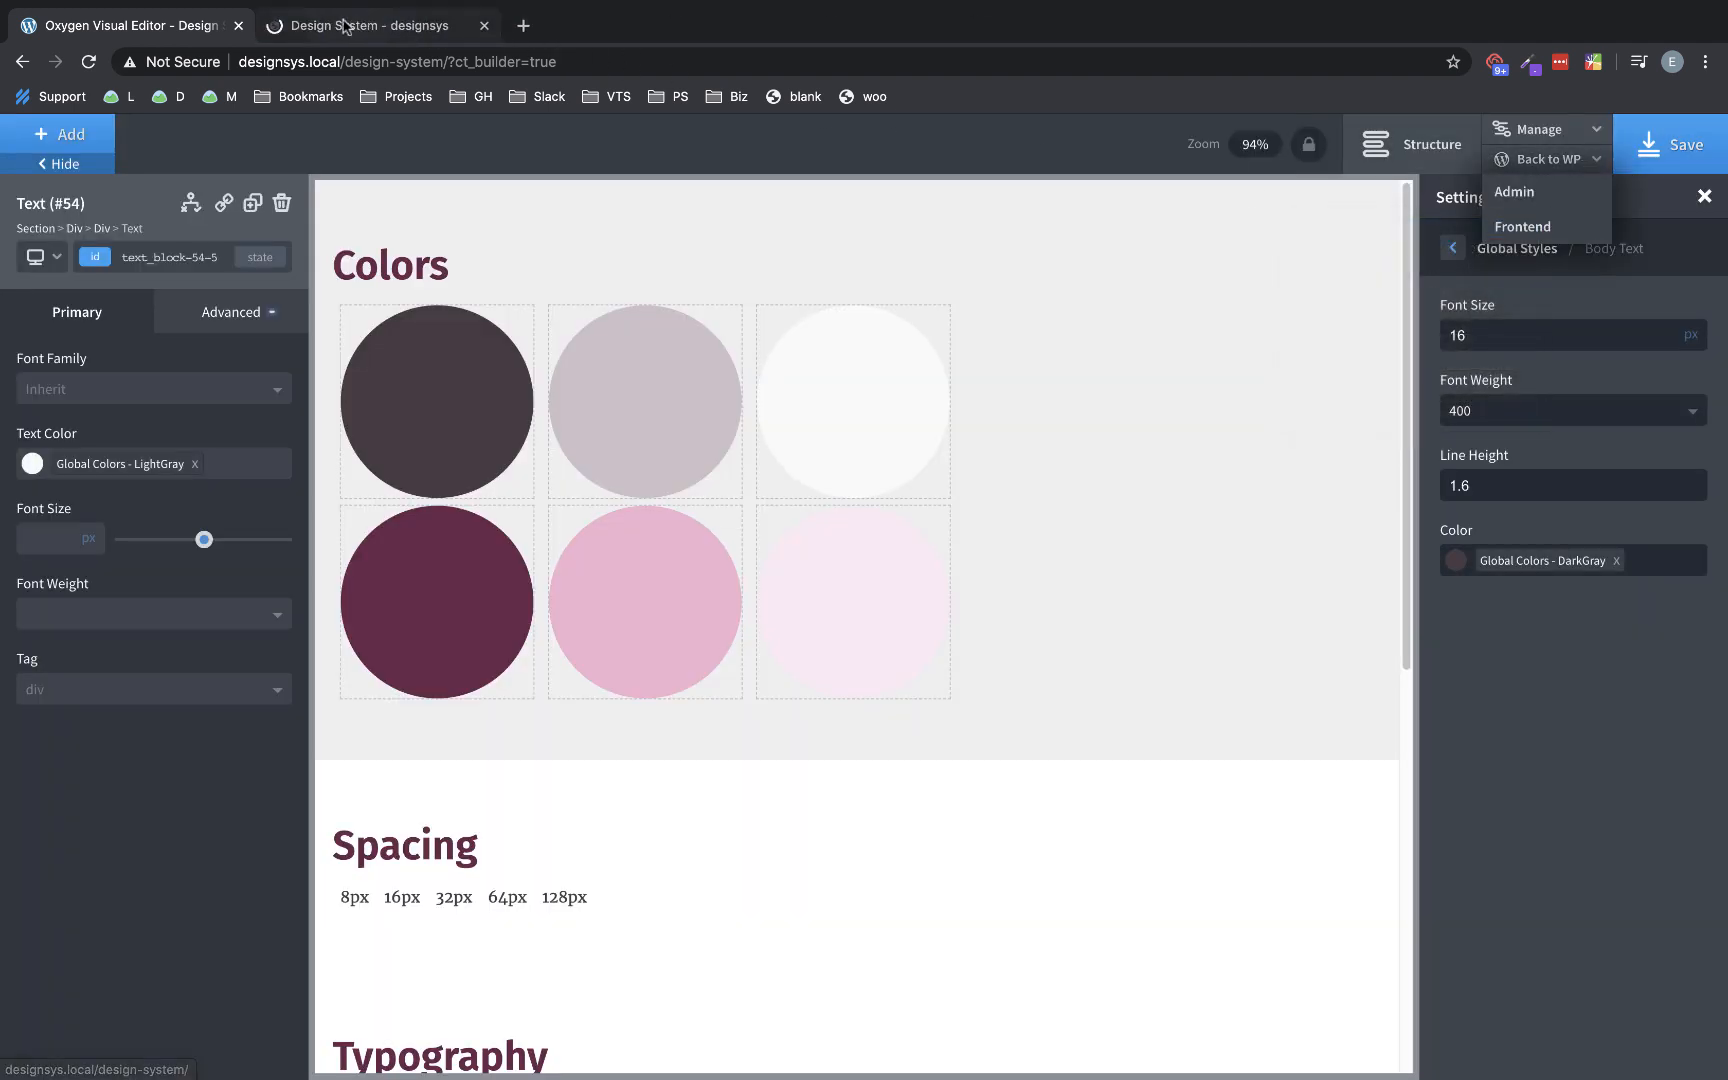
{"action": "left_click", "coordinate": [343, 25]}
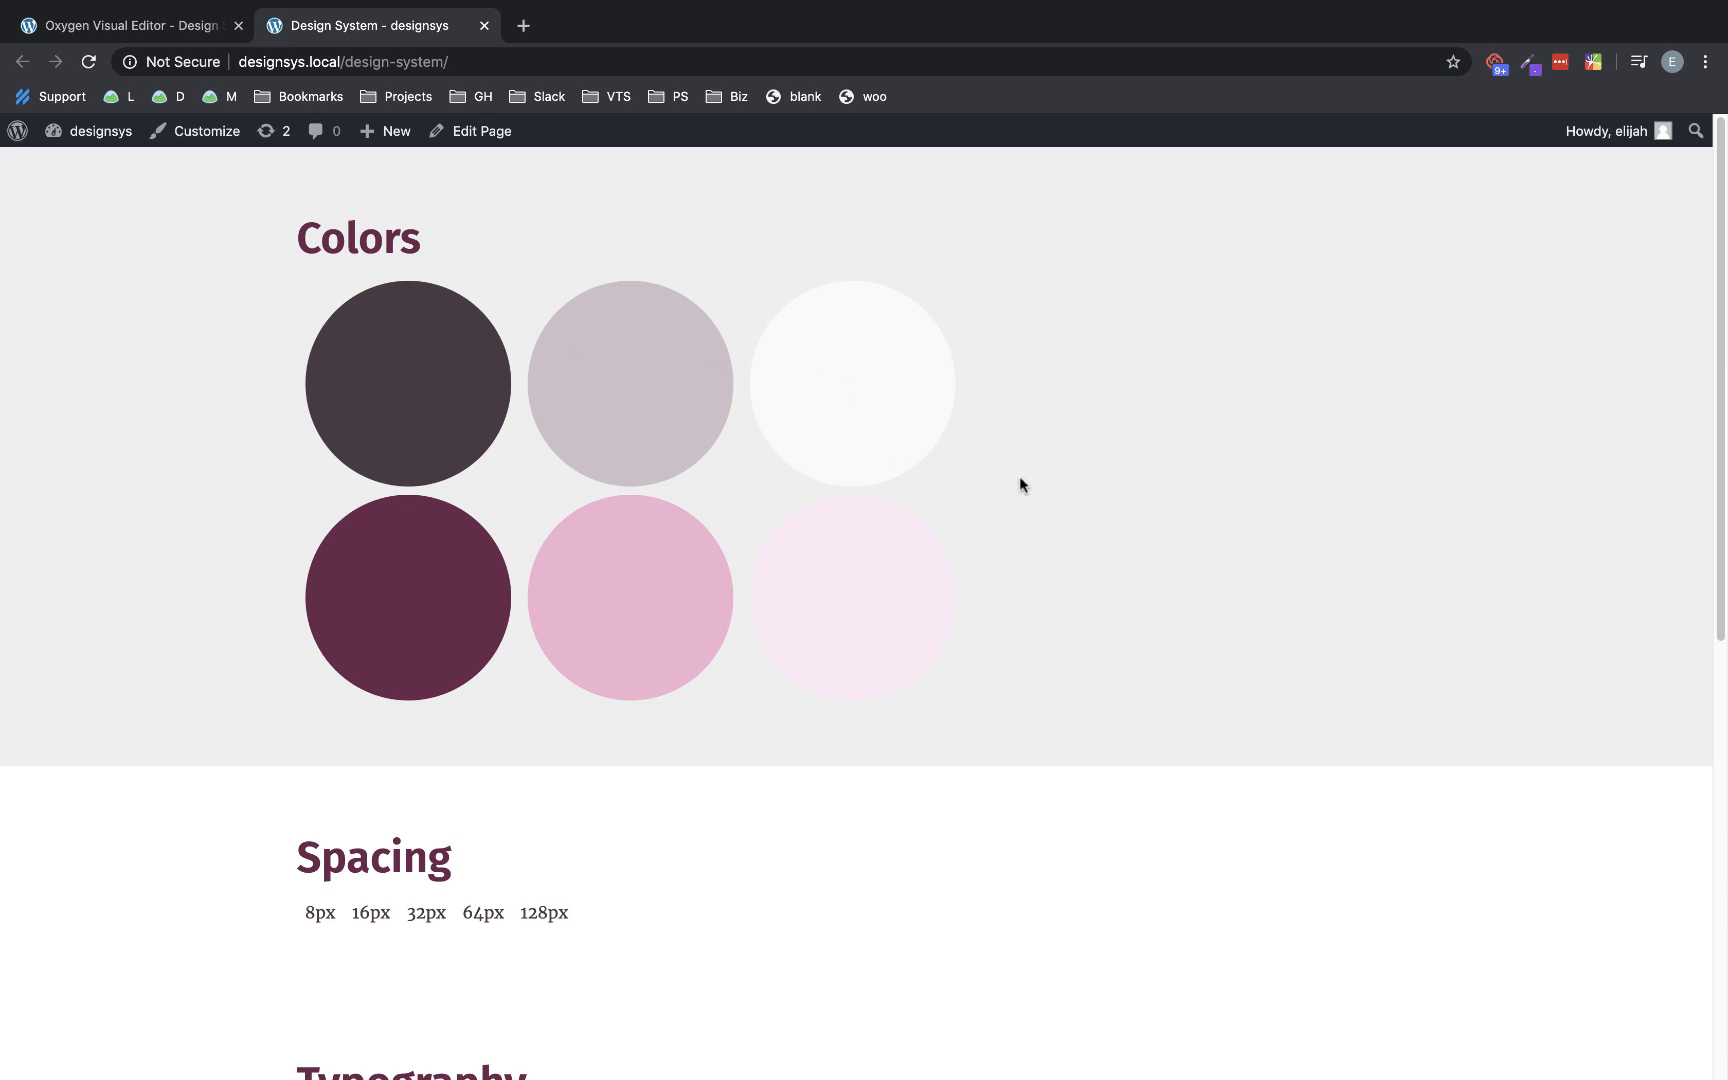
{"action": "scroll", "coordinate": [1045, 496], "scroll_direction": "down", "scroll_amount": 4}
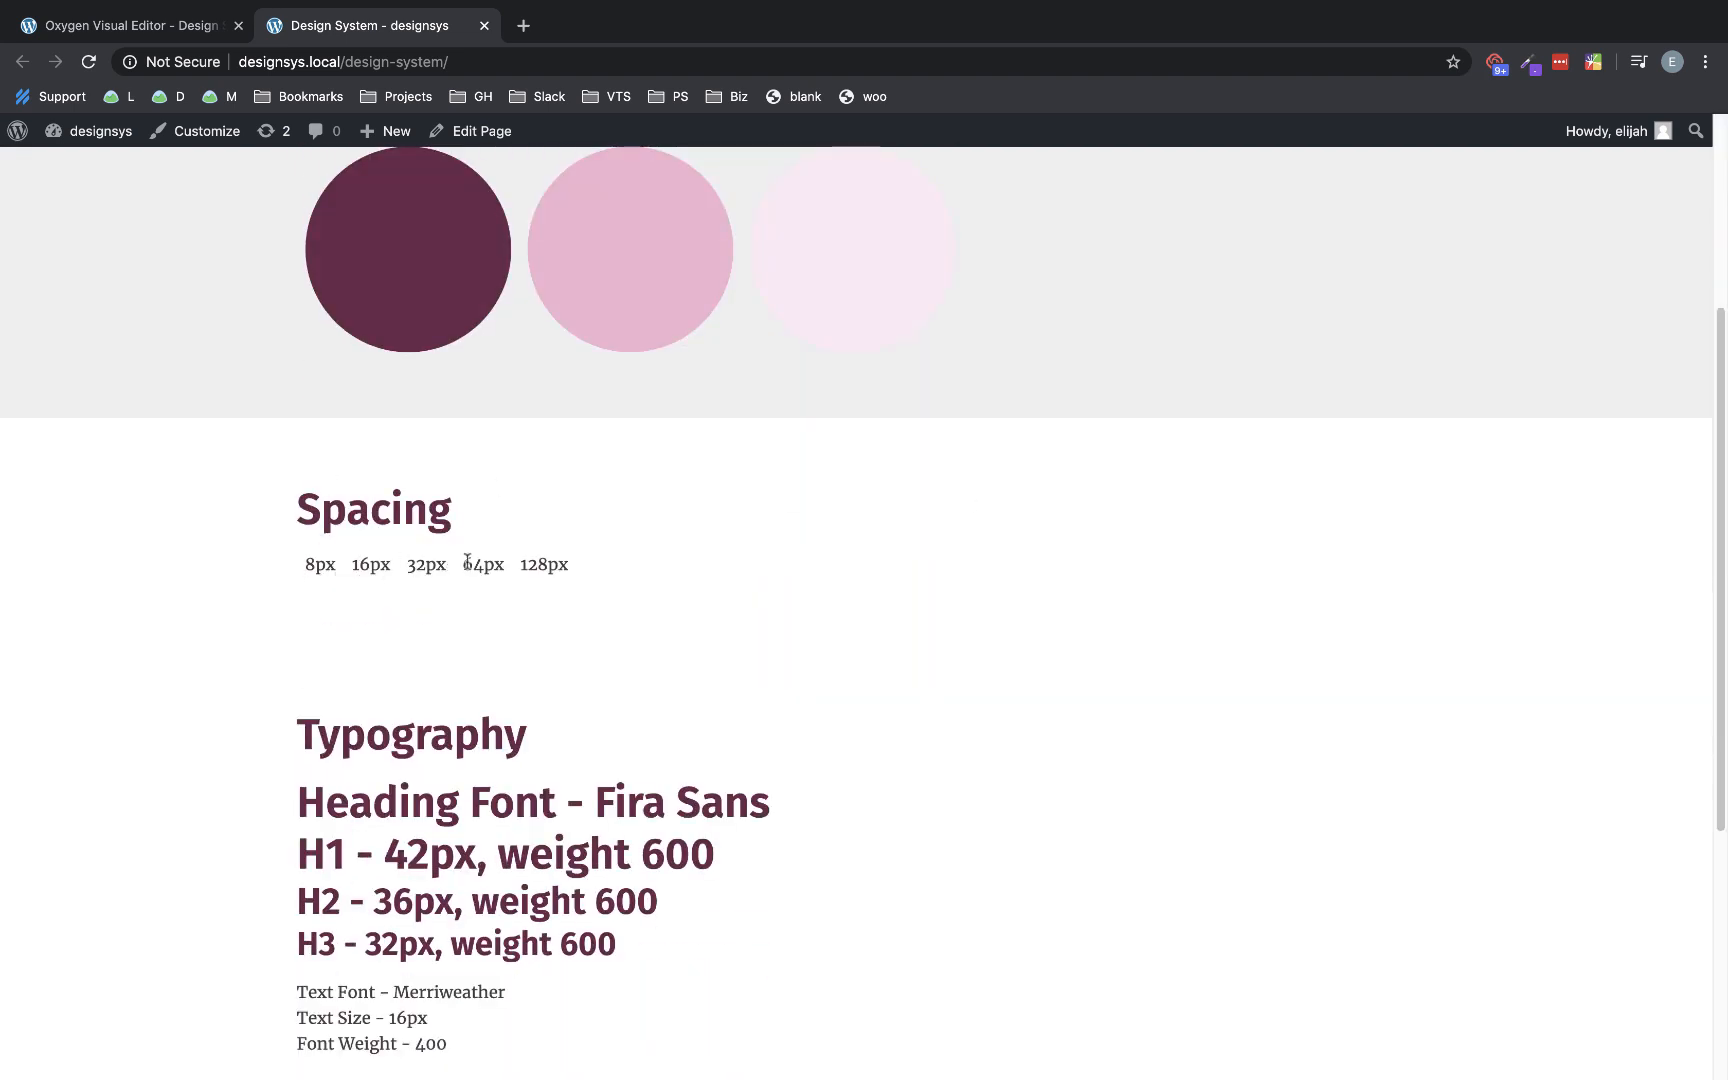
{"action": "scroll", "coordinate": [799, 537], "scroll_direction": "down", "scroll_amount": 4}
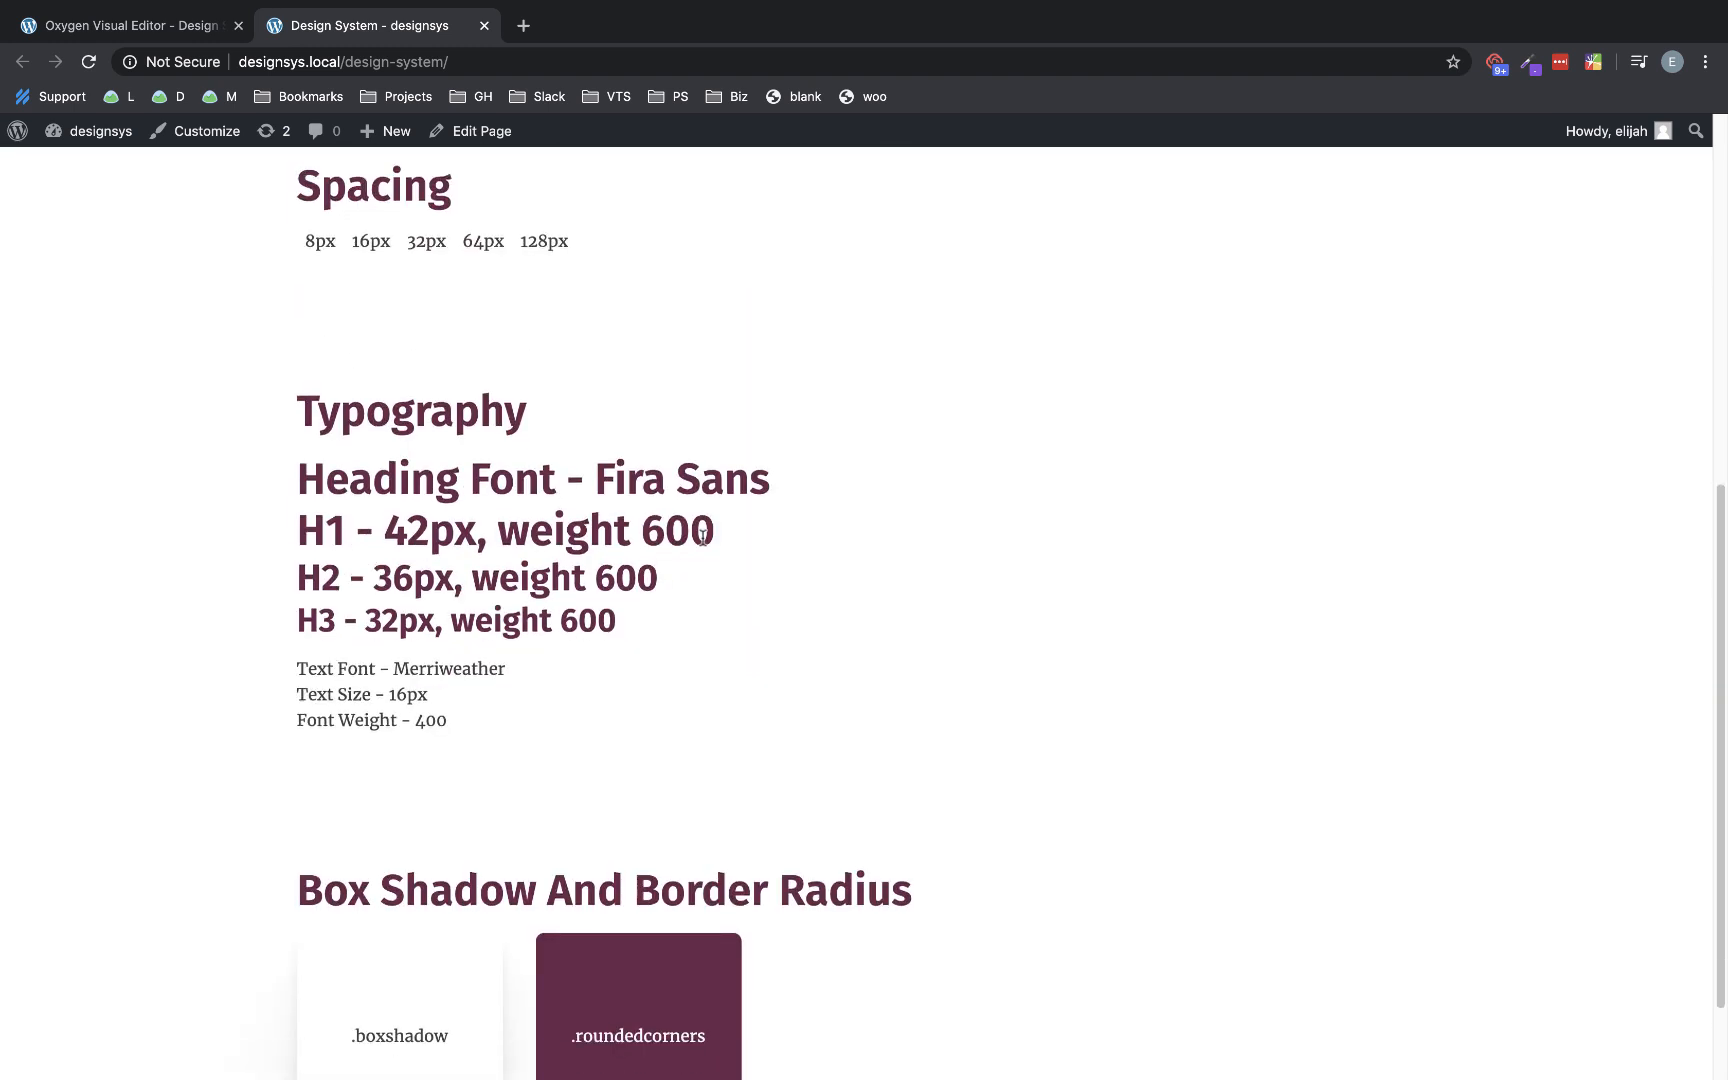
{"action": "scroll", "coordinate": [600, 700], "scroll_direction": "down", "scroll_amount": 2}
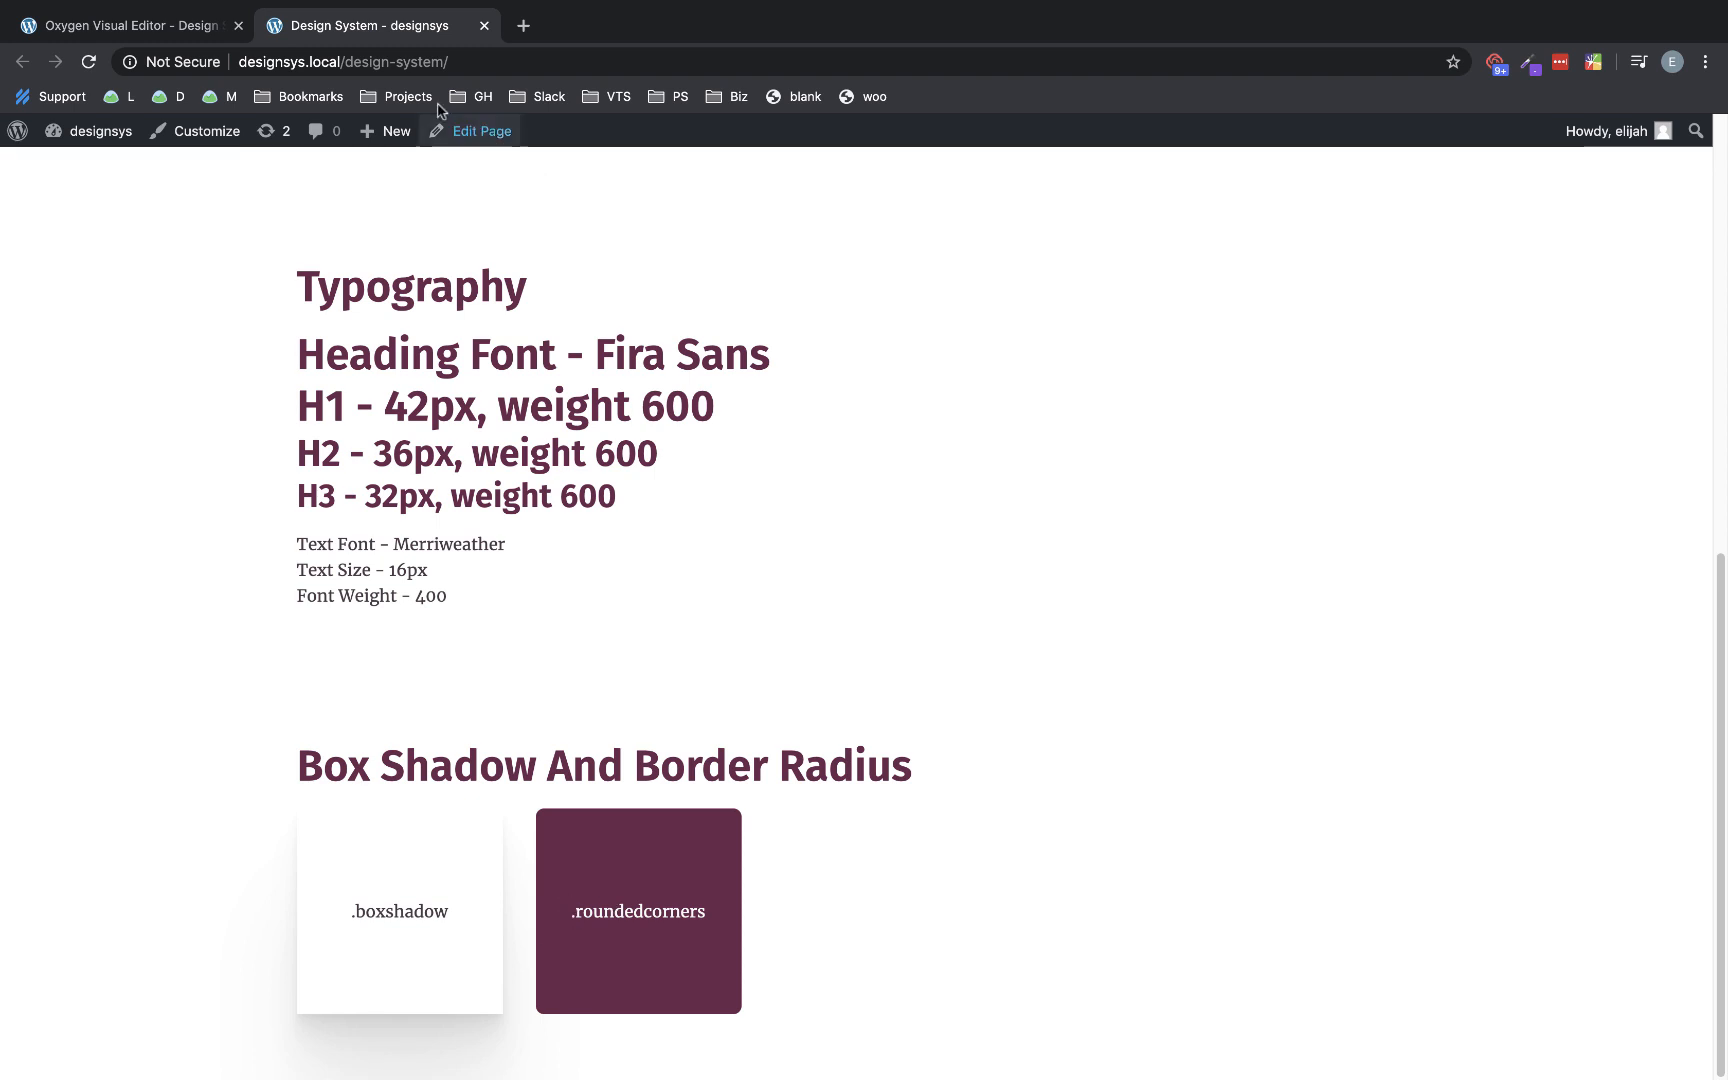
- Return to the Oxygen editor and add a new section below Box Shadow And Border Radius with a div inside it
{"action": "left_click", "coordinate": [130, 25]}
{"action": "scroll", "coordinate": [918, 586], "scroll_direction": "down", "scroll_amount": 7}
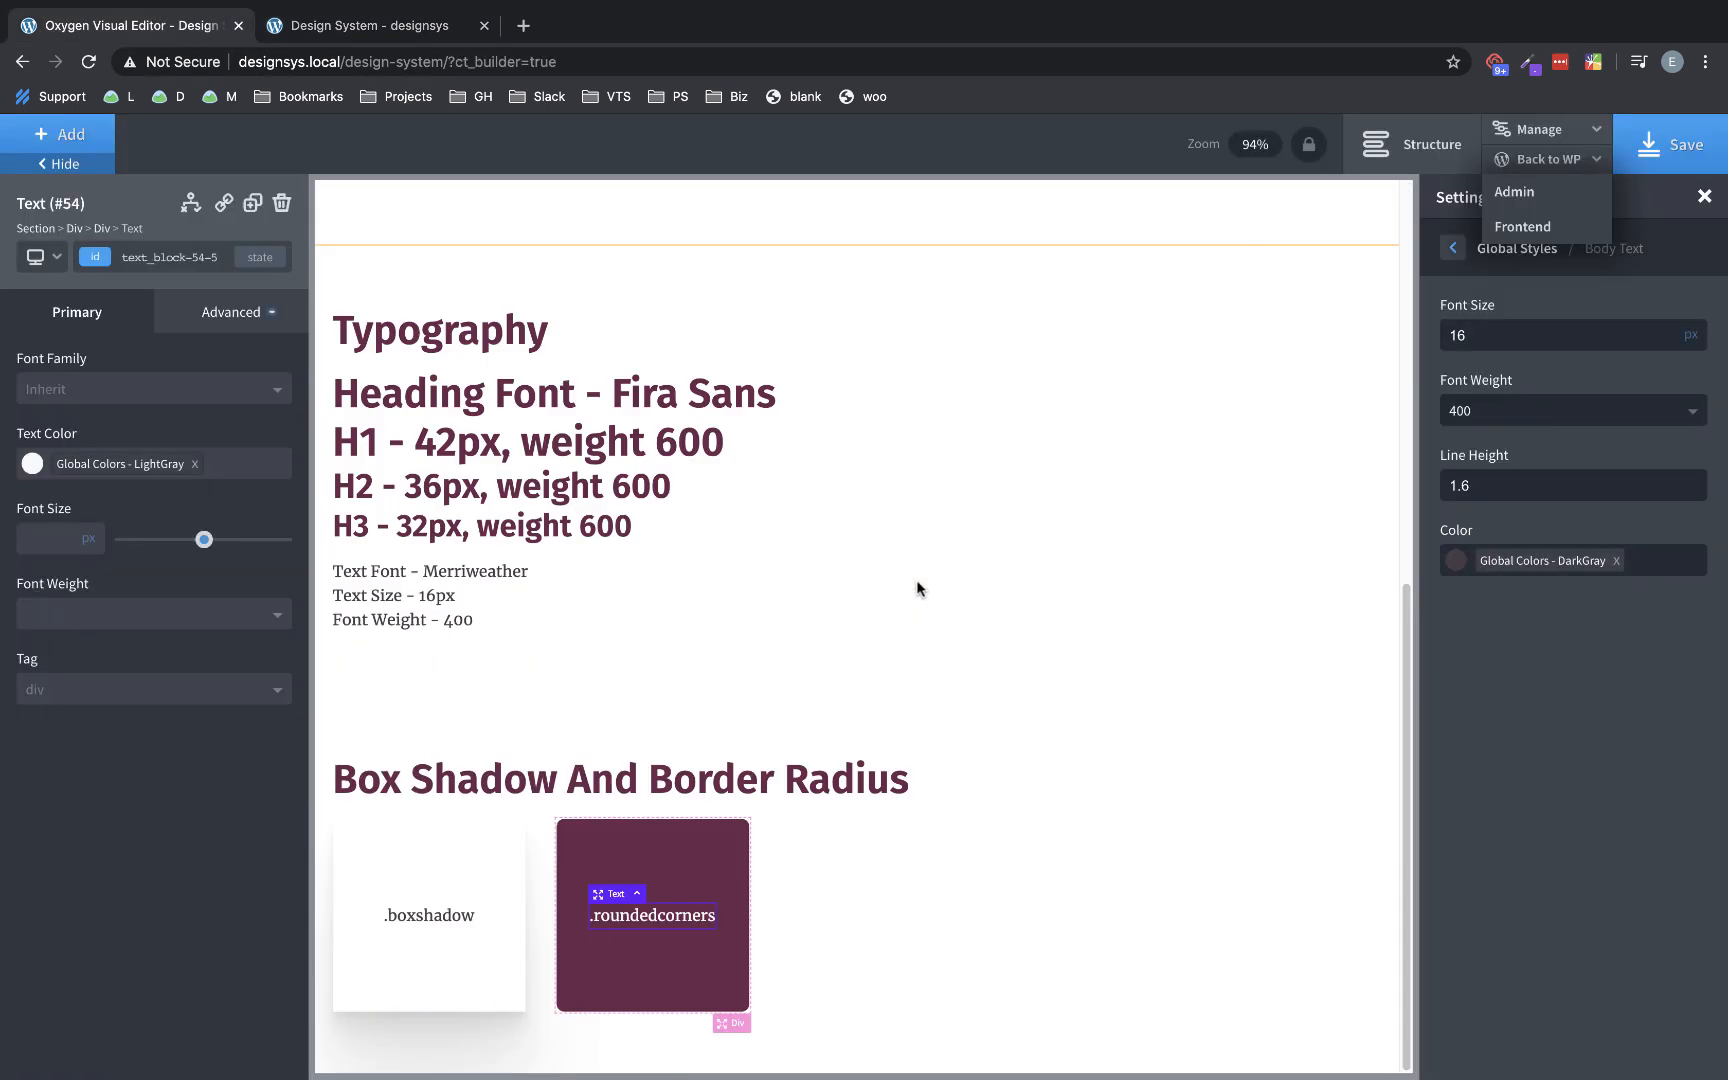
{"action": "left_click", "coordinate": [1064, 835]}
{"action": "left_click", "coordinate": [88, 127]}
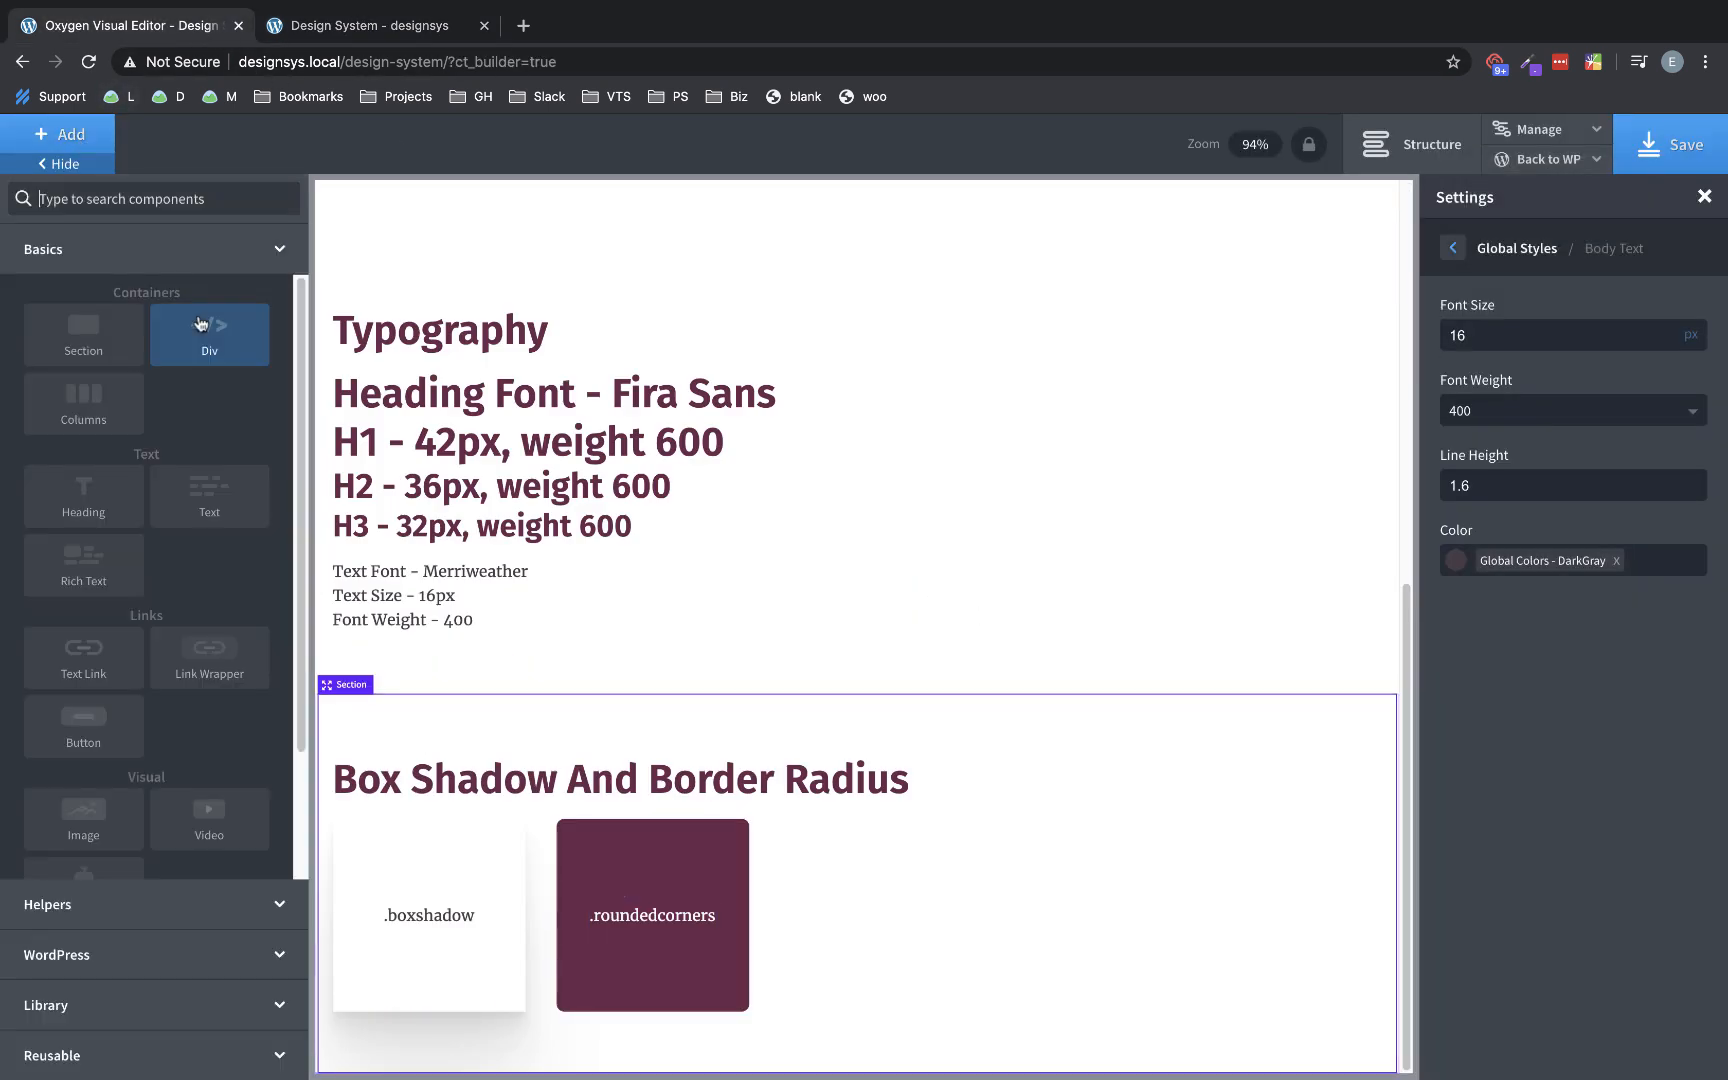
{"action": "left_click", "coordinate": [120, 345]}
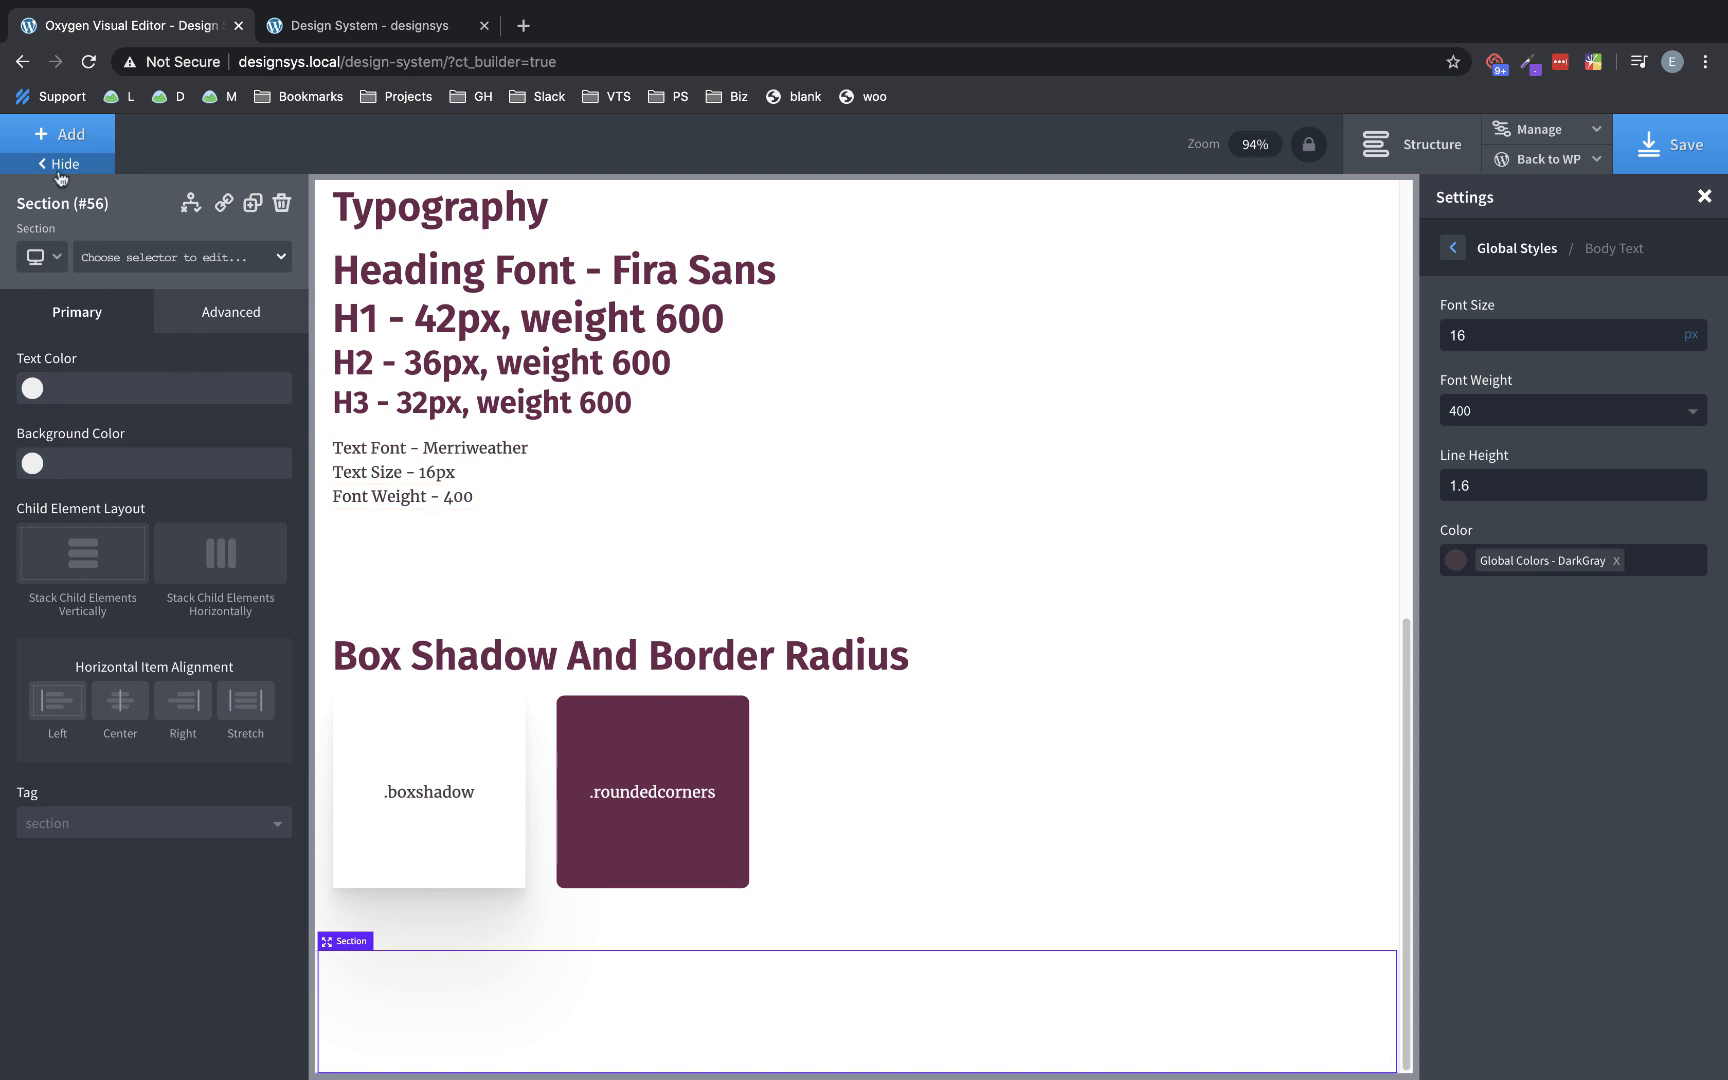
{"action": "left_click", "coordinate": [62, 134]}
{"action": "left_click", "coordinate": [209, 325]}
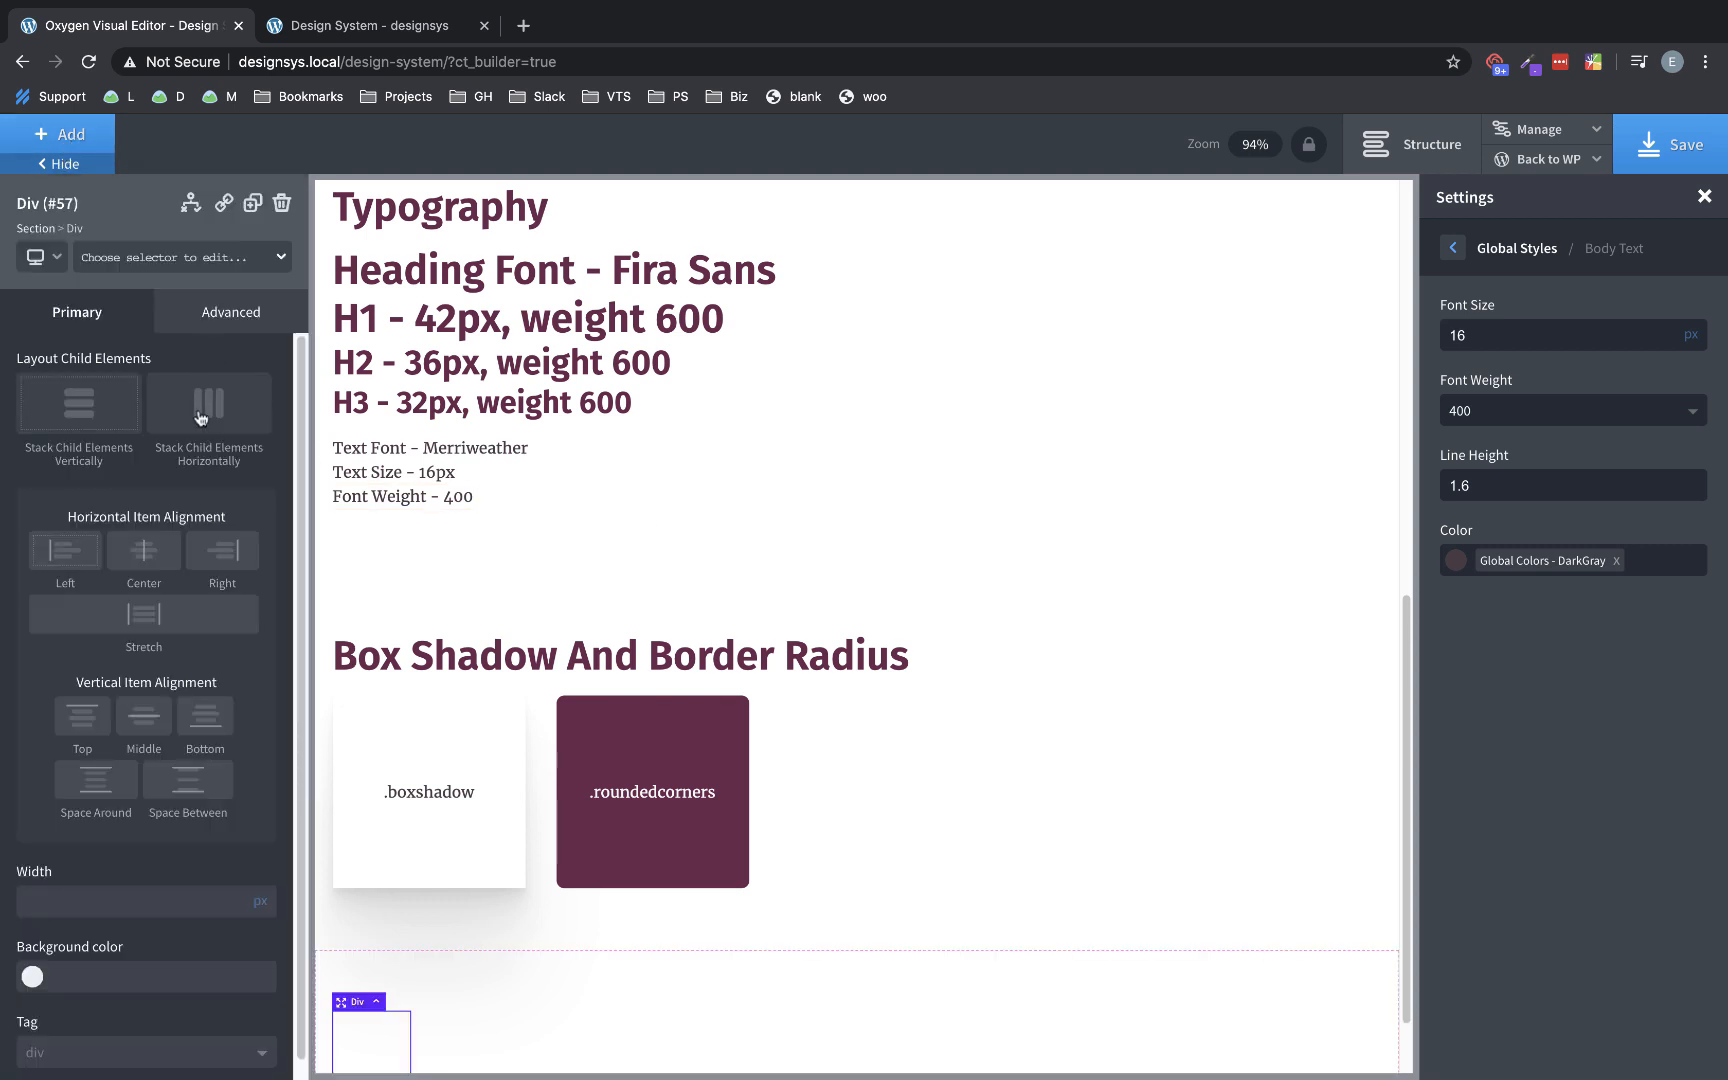
- Give the new div a DarkPink global background color and a width of 100%
{"action": "left_click", "coordinate": [32, 976]}
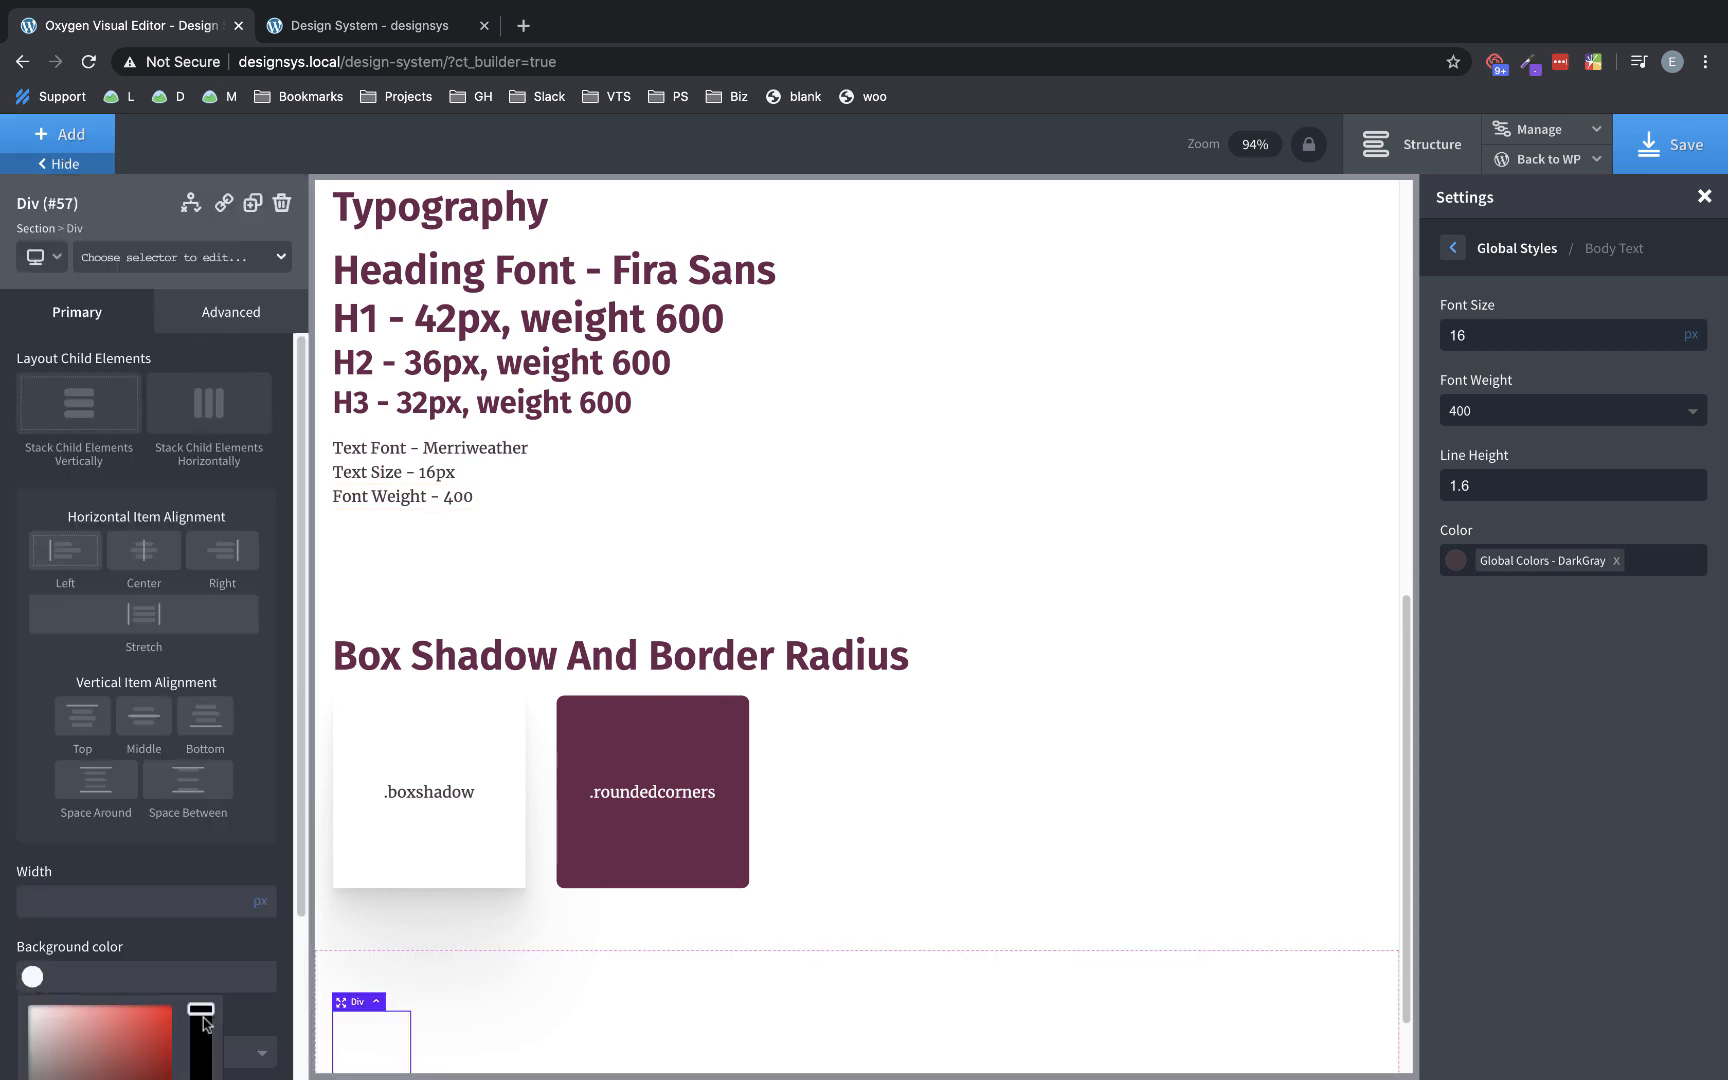
{"action": "scroll", "coordinate": [208, 1024], "scroll_direction": "down", "scroll_amount": 2}
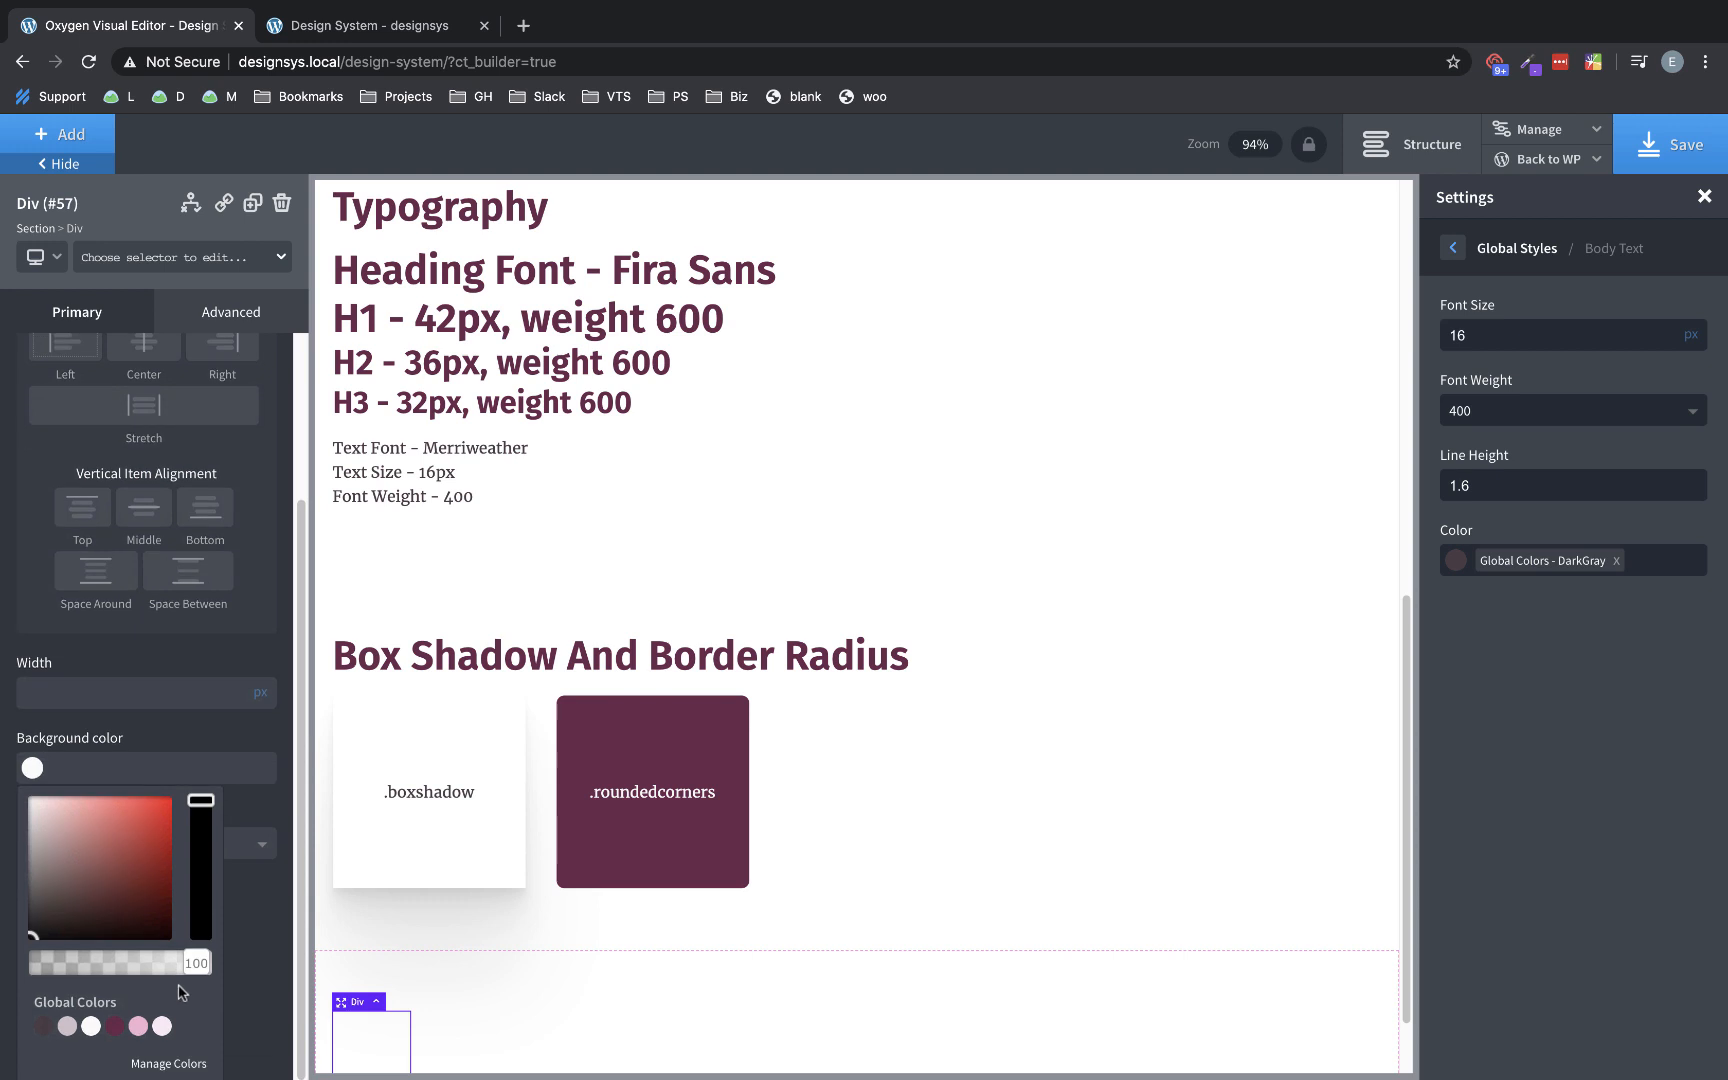
{"action": "left_click", "coordinate": [116, 1026]}
{"action": "left_click", "coordinate": [236, 312]}
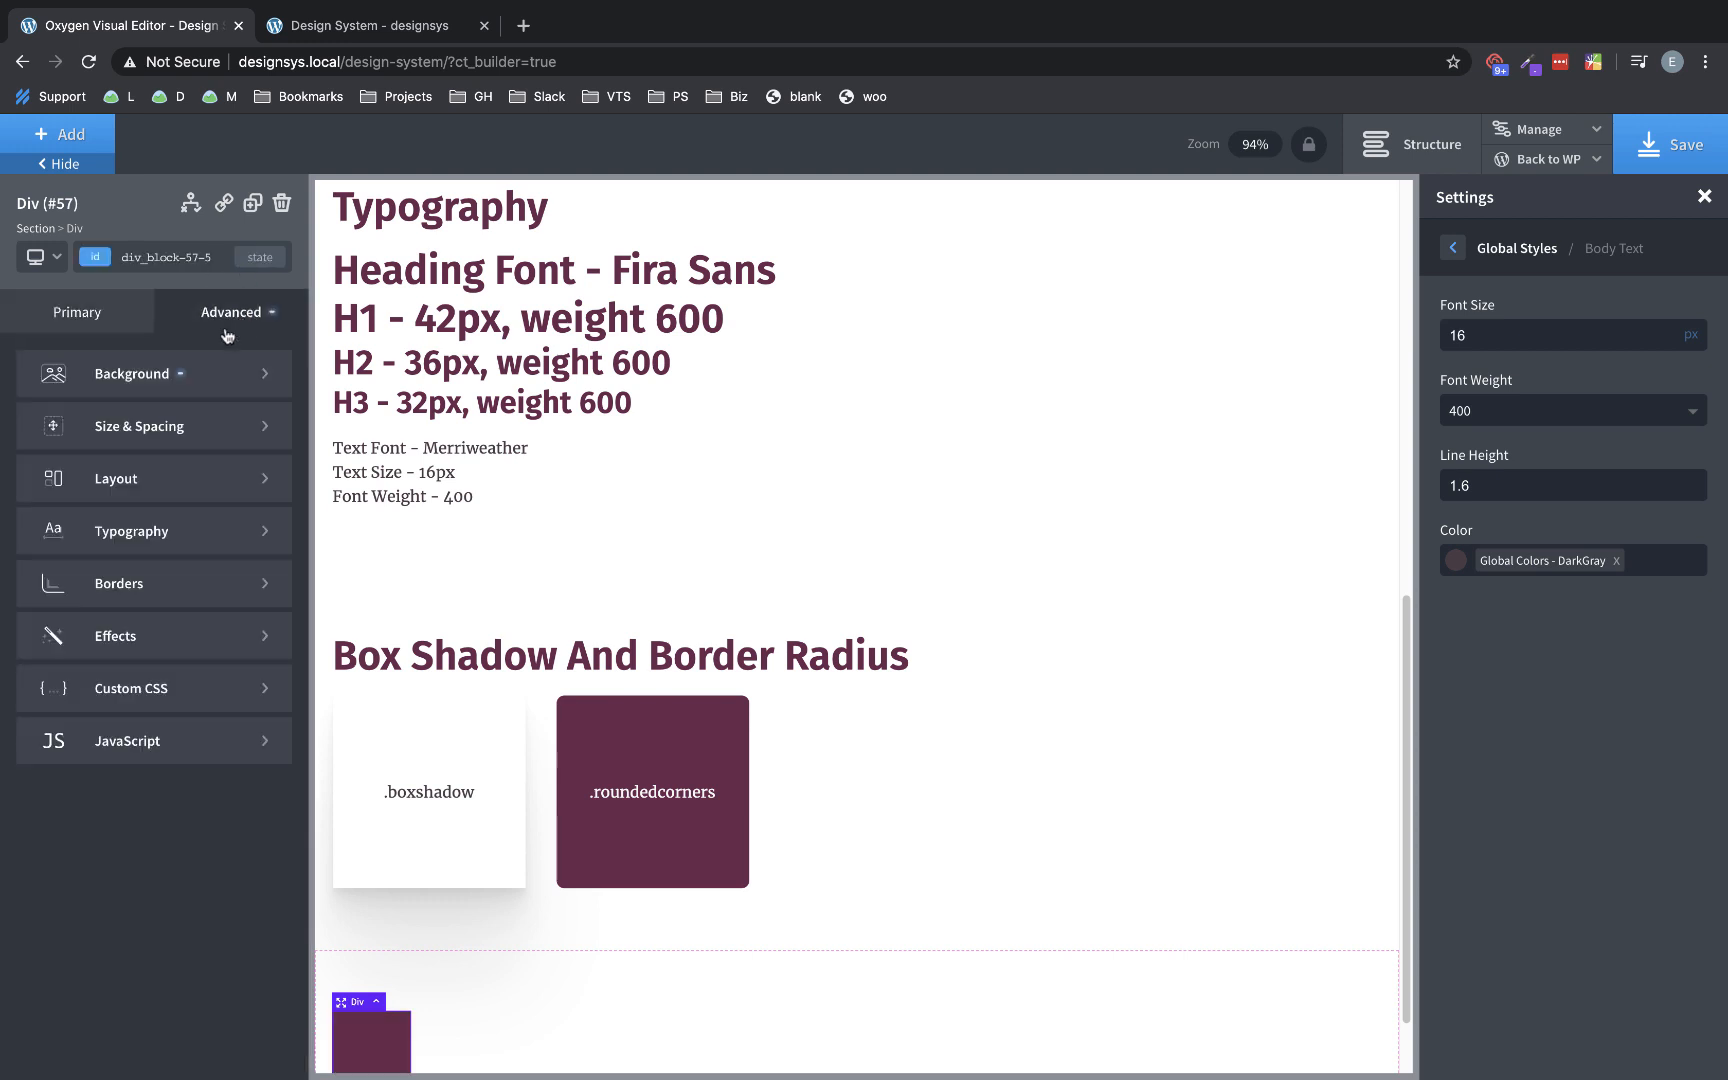
{"action": "left_click", "coordinate": [174, 432]}
{"action": "left_click", "coordinate": [41, 590]}
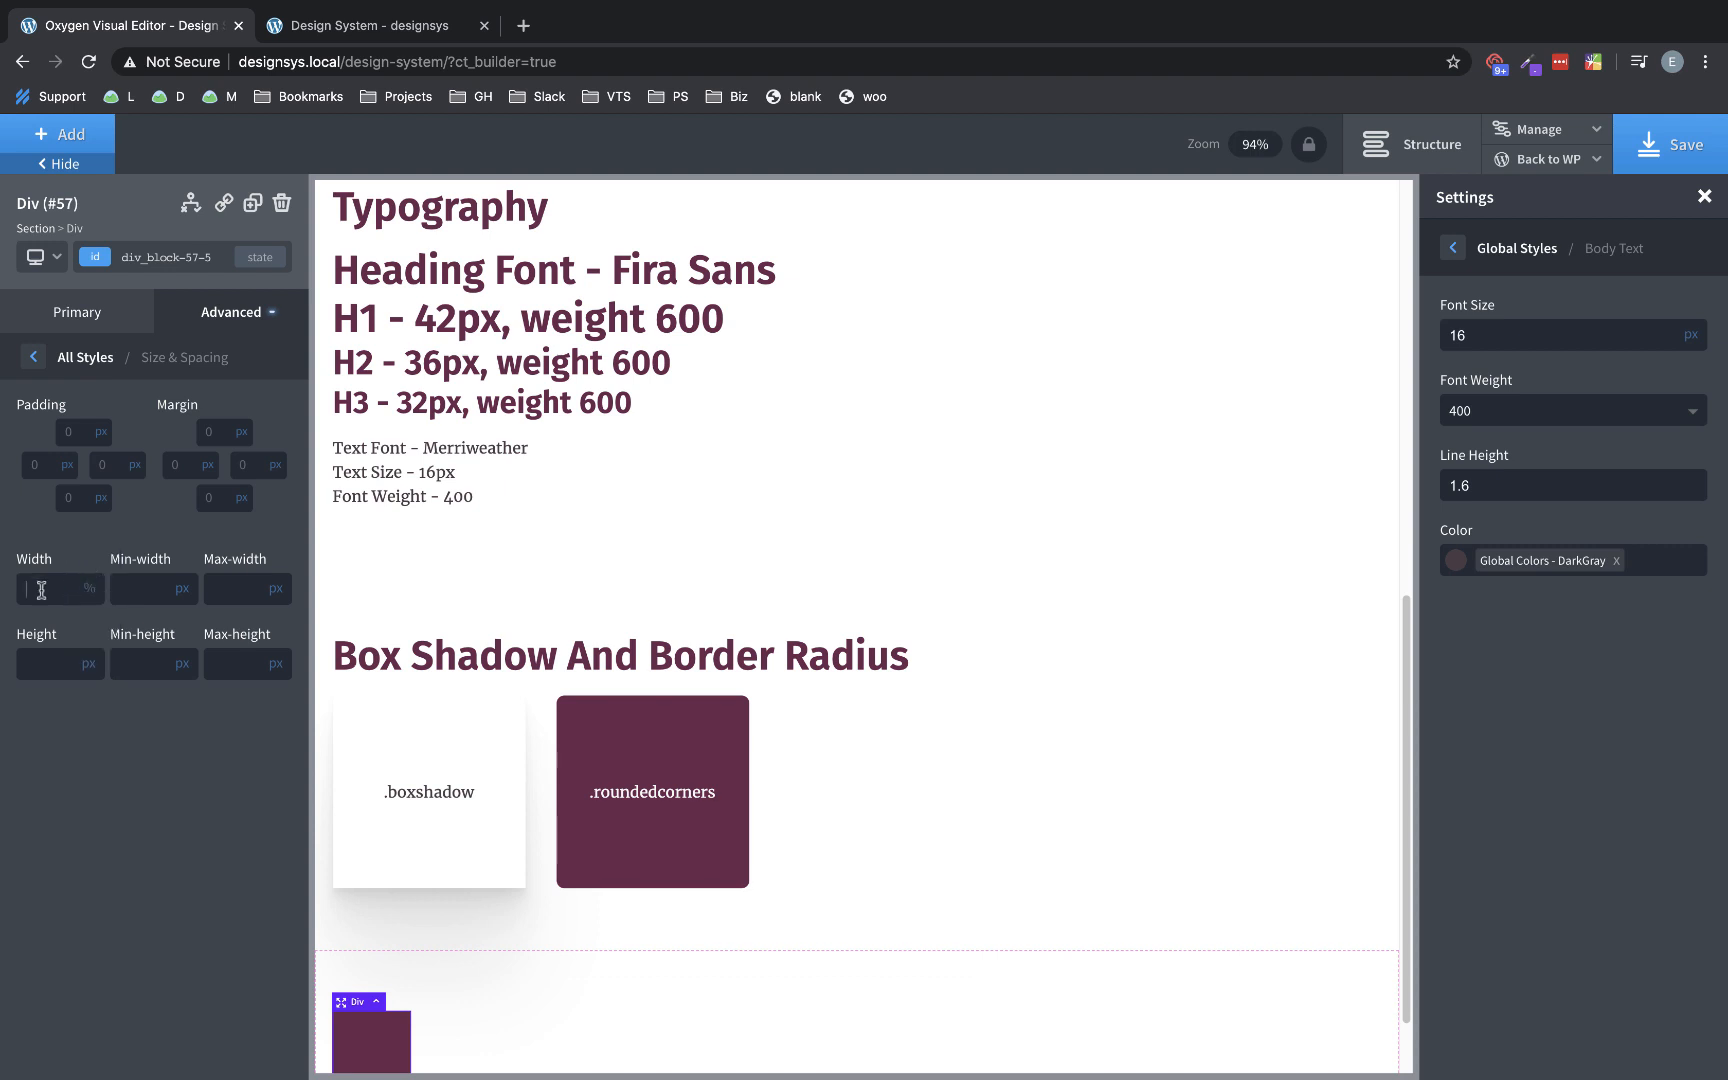
{"action": "type", "text": "100"}
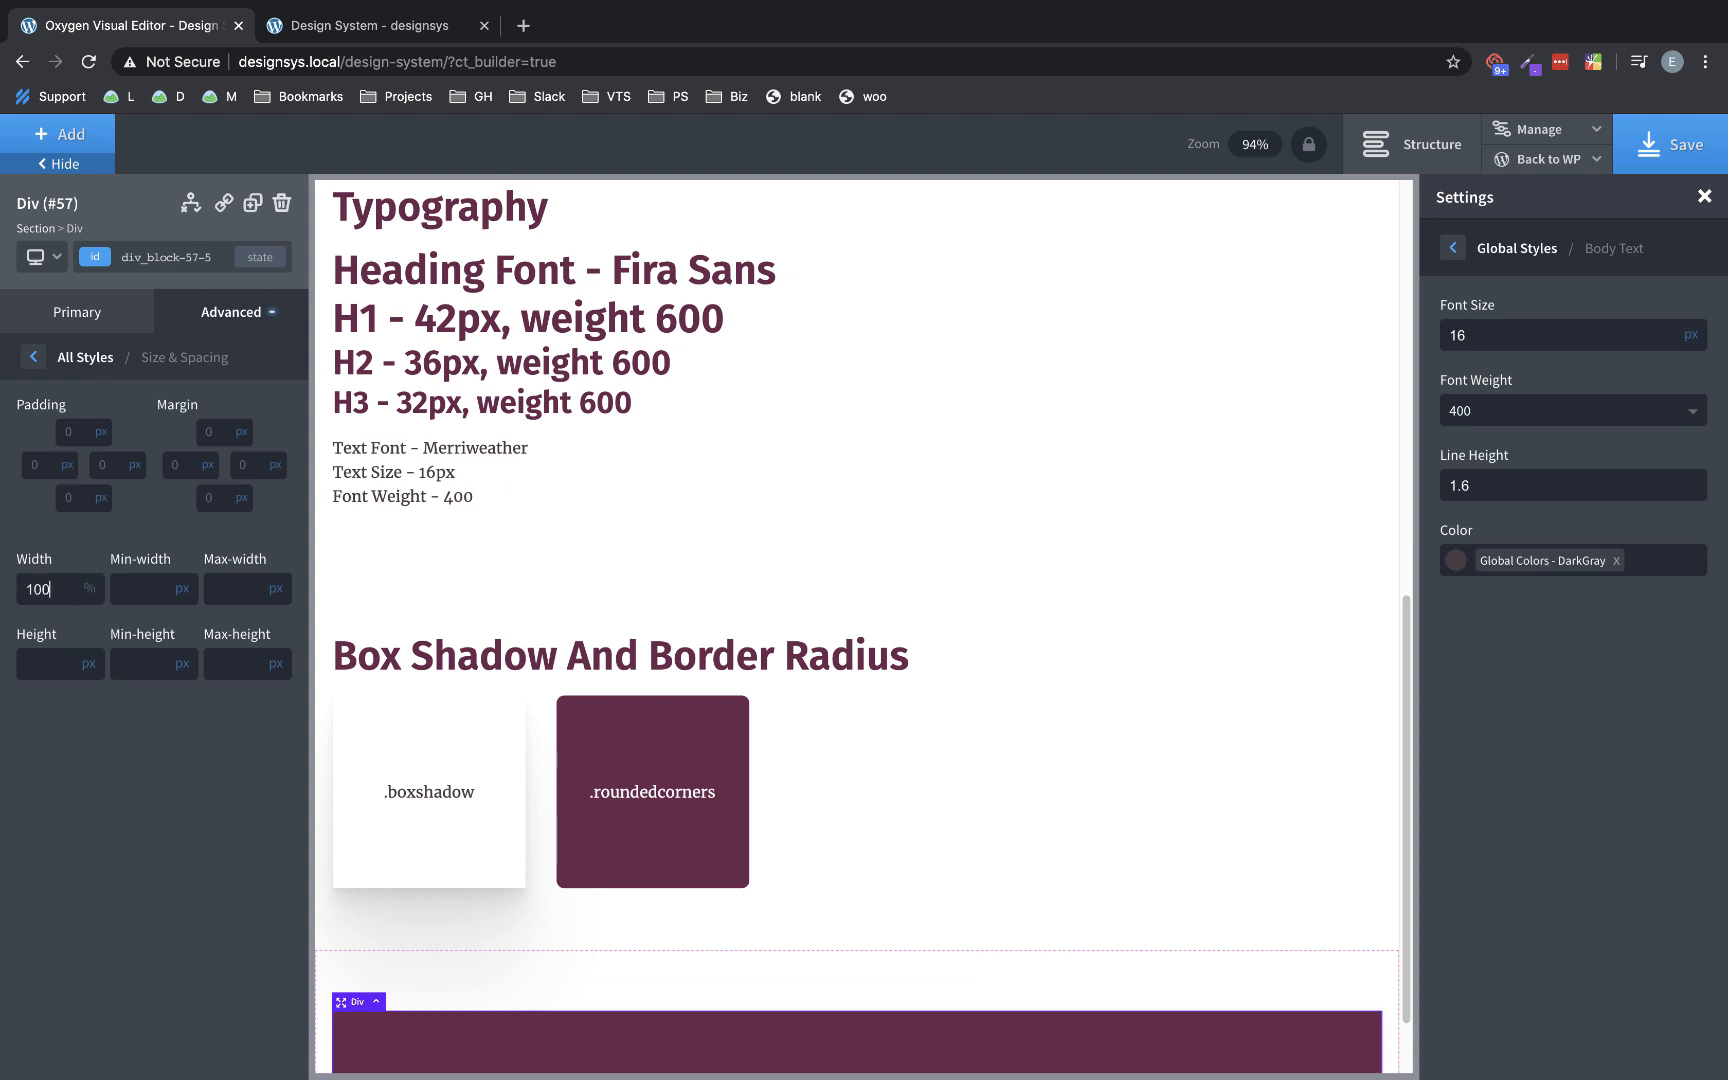
- Add a heading inside the dark pink div and set its text color to the global color LightGray
{"action": "left_click", "coordinate": [70, 136]}
{"action": "left_click", "coordinate": [83, 492]}
{"action": "left_click", "coordinate": [32, 463]}
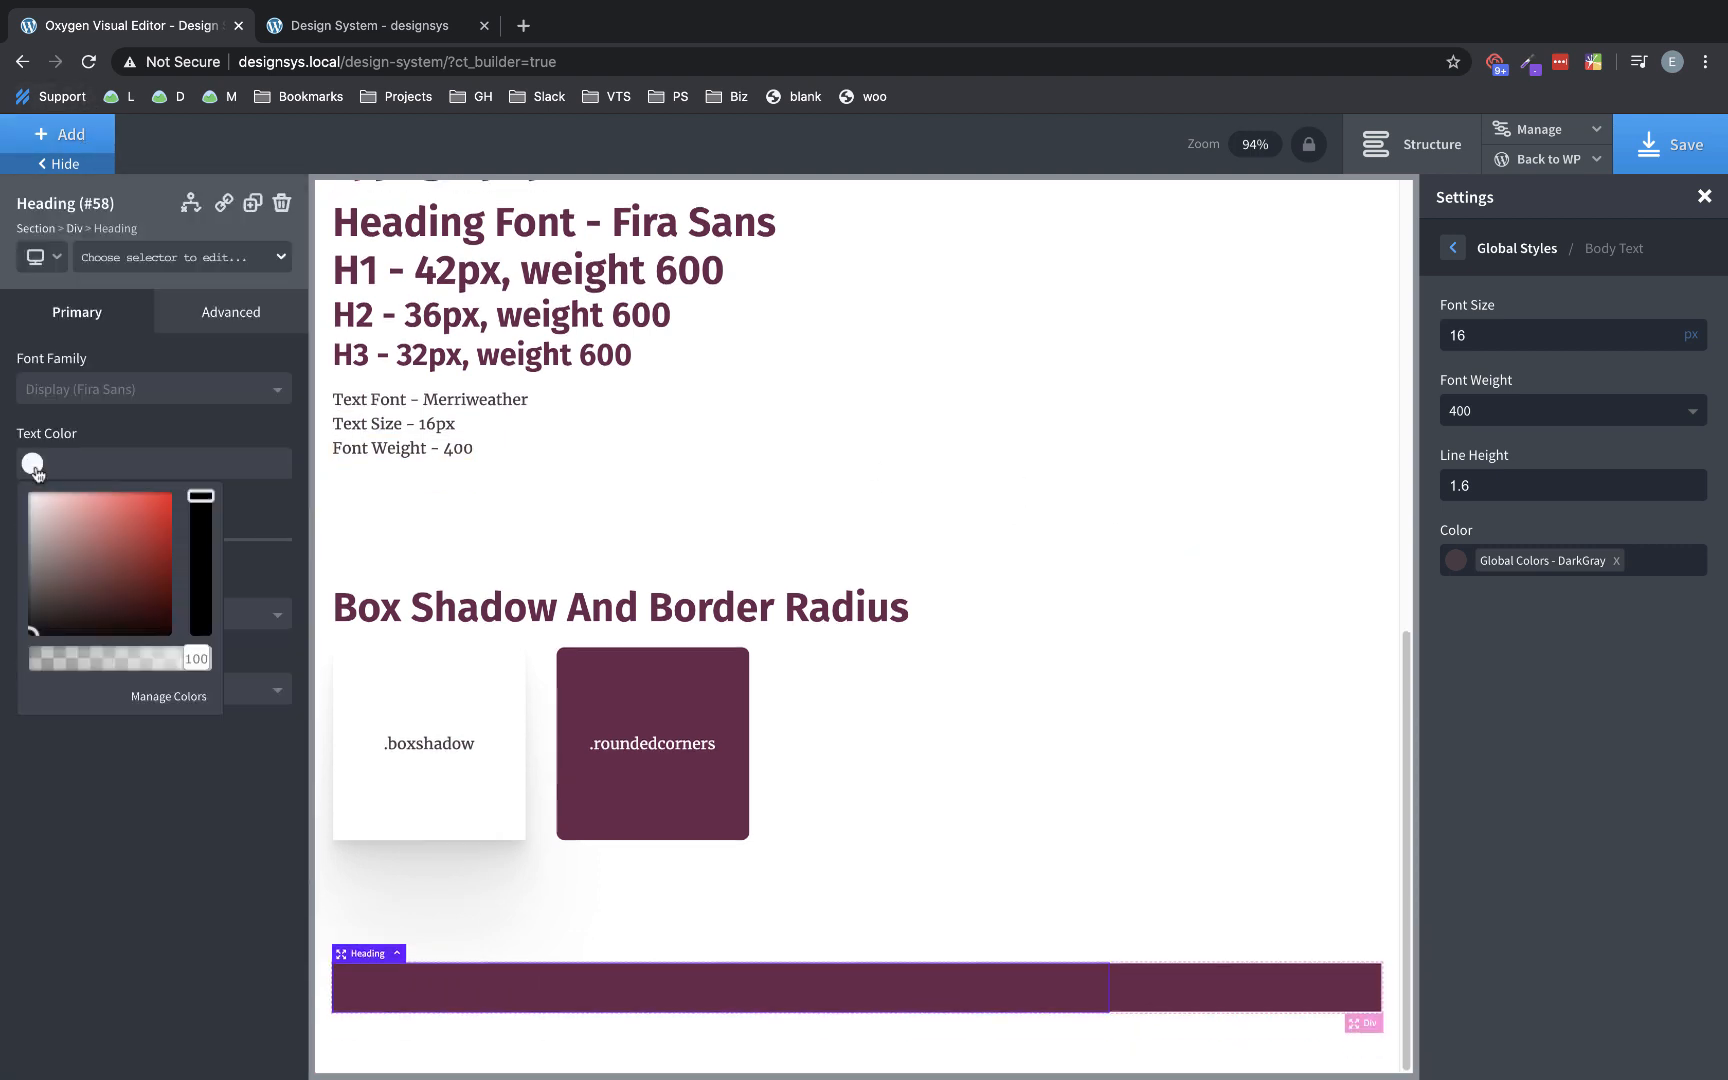
{"action": "left_click", "coordinate": [91, 721]}
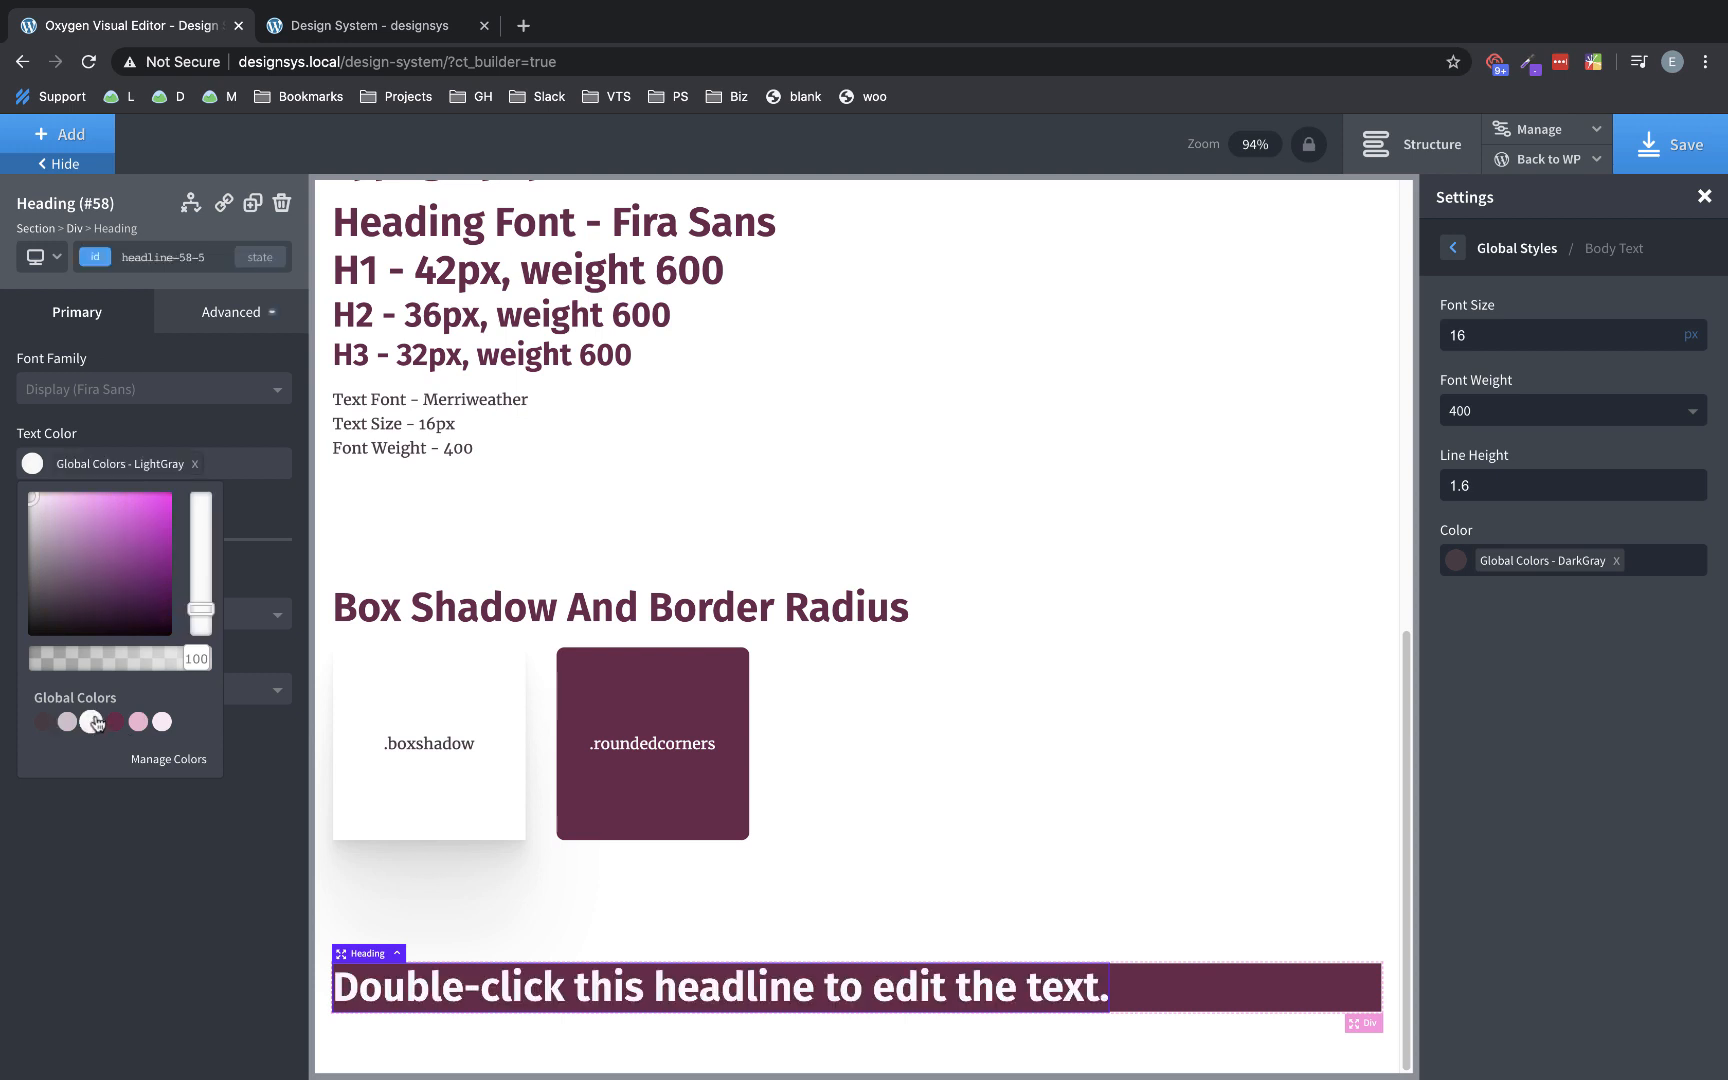
- Give the dark pink div in the new section 32px of padding on all four sides
{"action": "left_click", "coordinate": [1188, 990]}
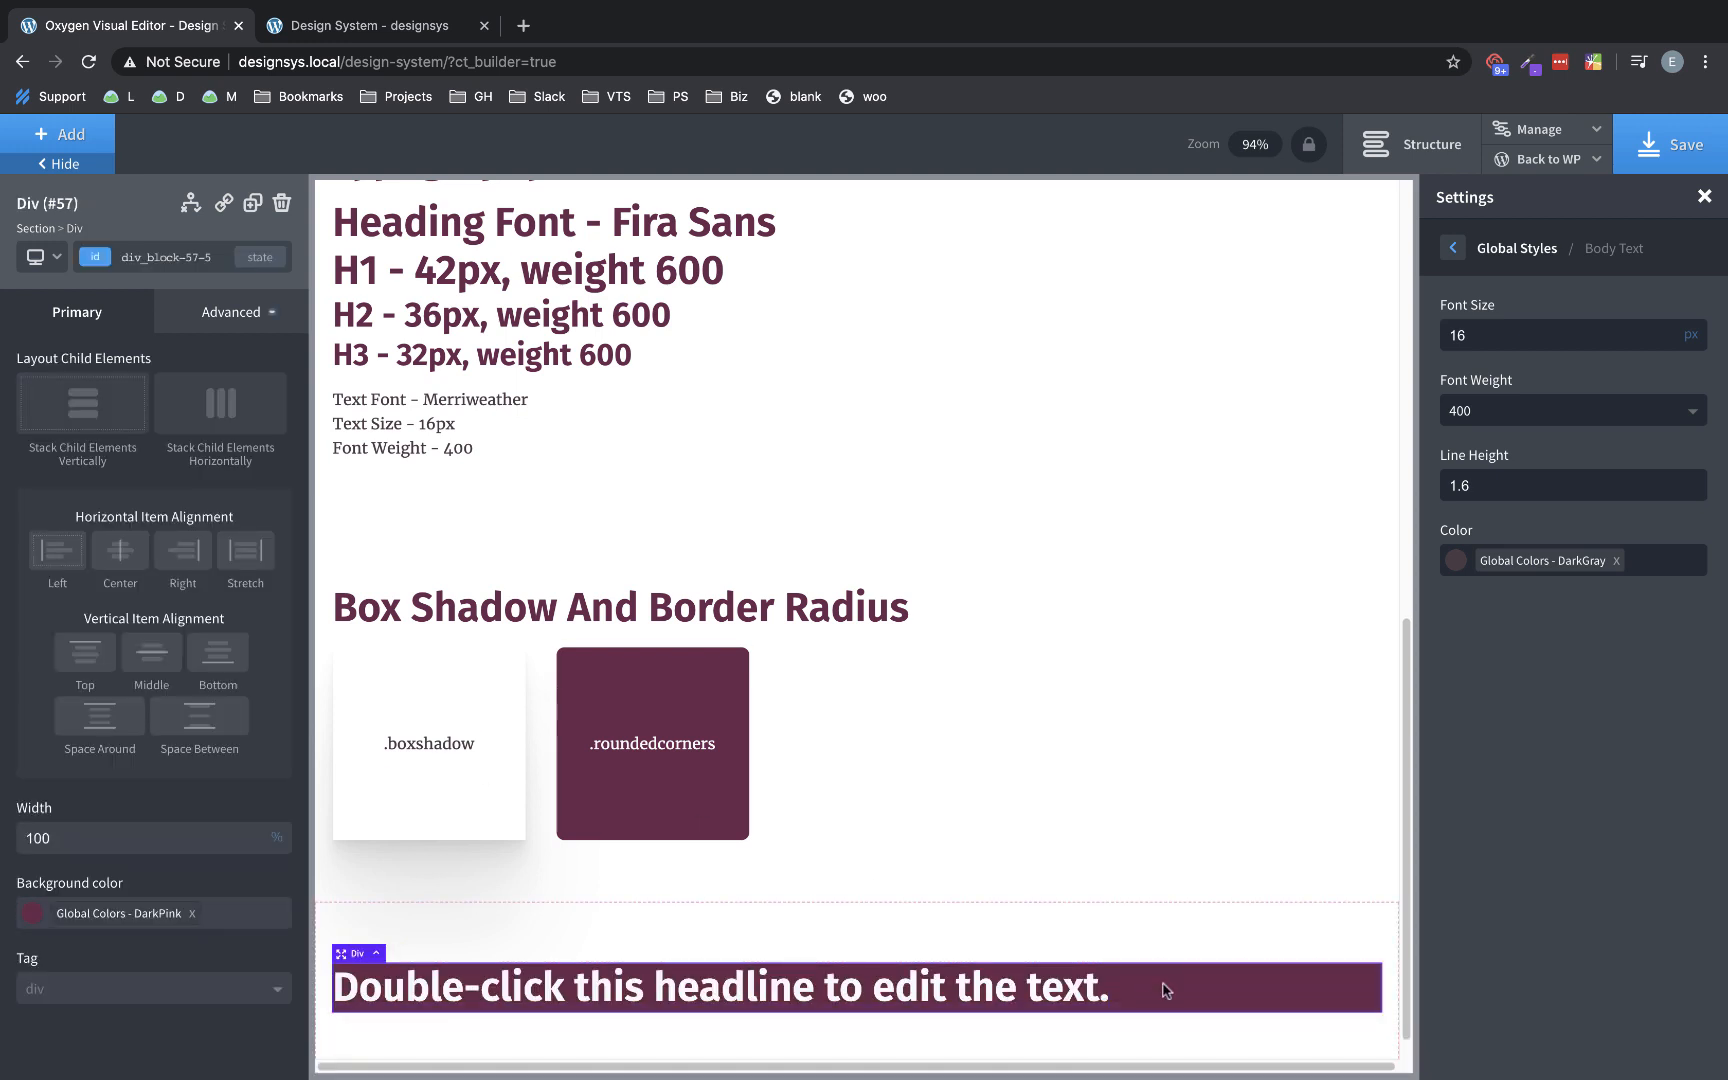
{"action": "scroll", "coordinate": [1165, 987], "scroll_direction": "down", "scroll_amount": 1}
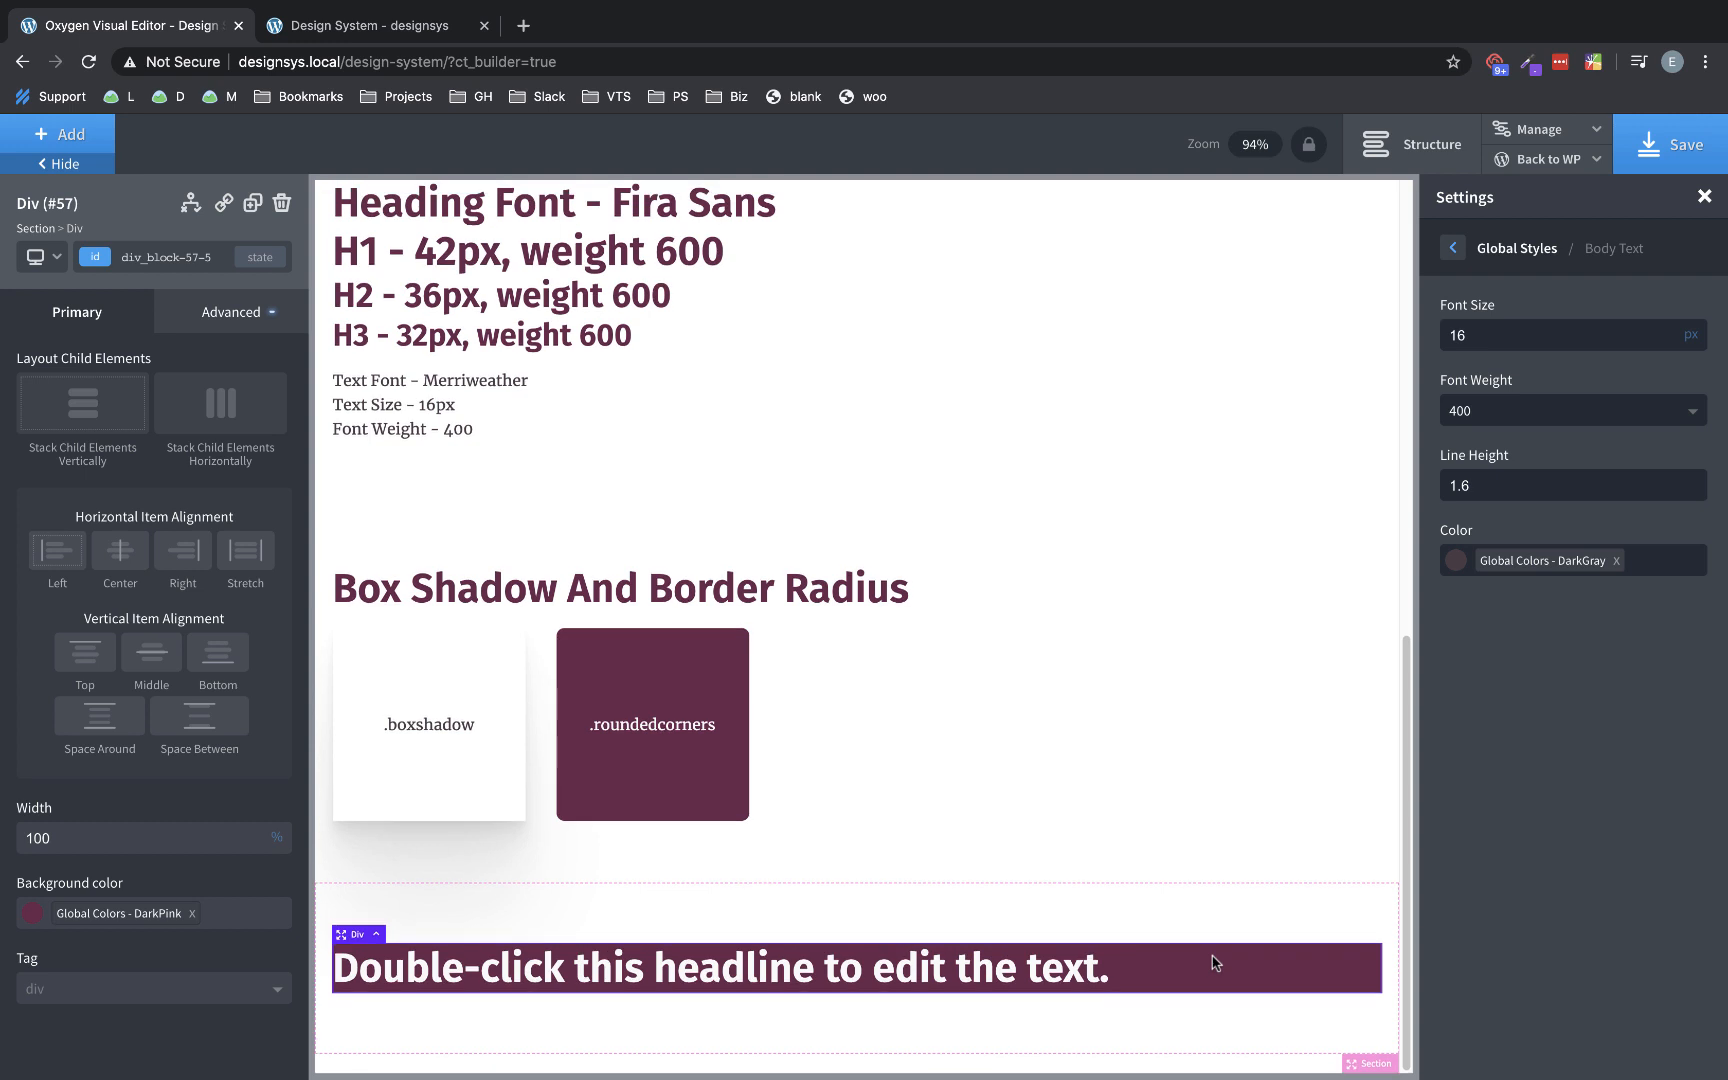
{"action": "left_click", "coordinate": [248, 322]}
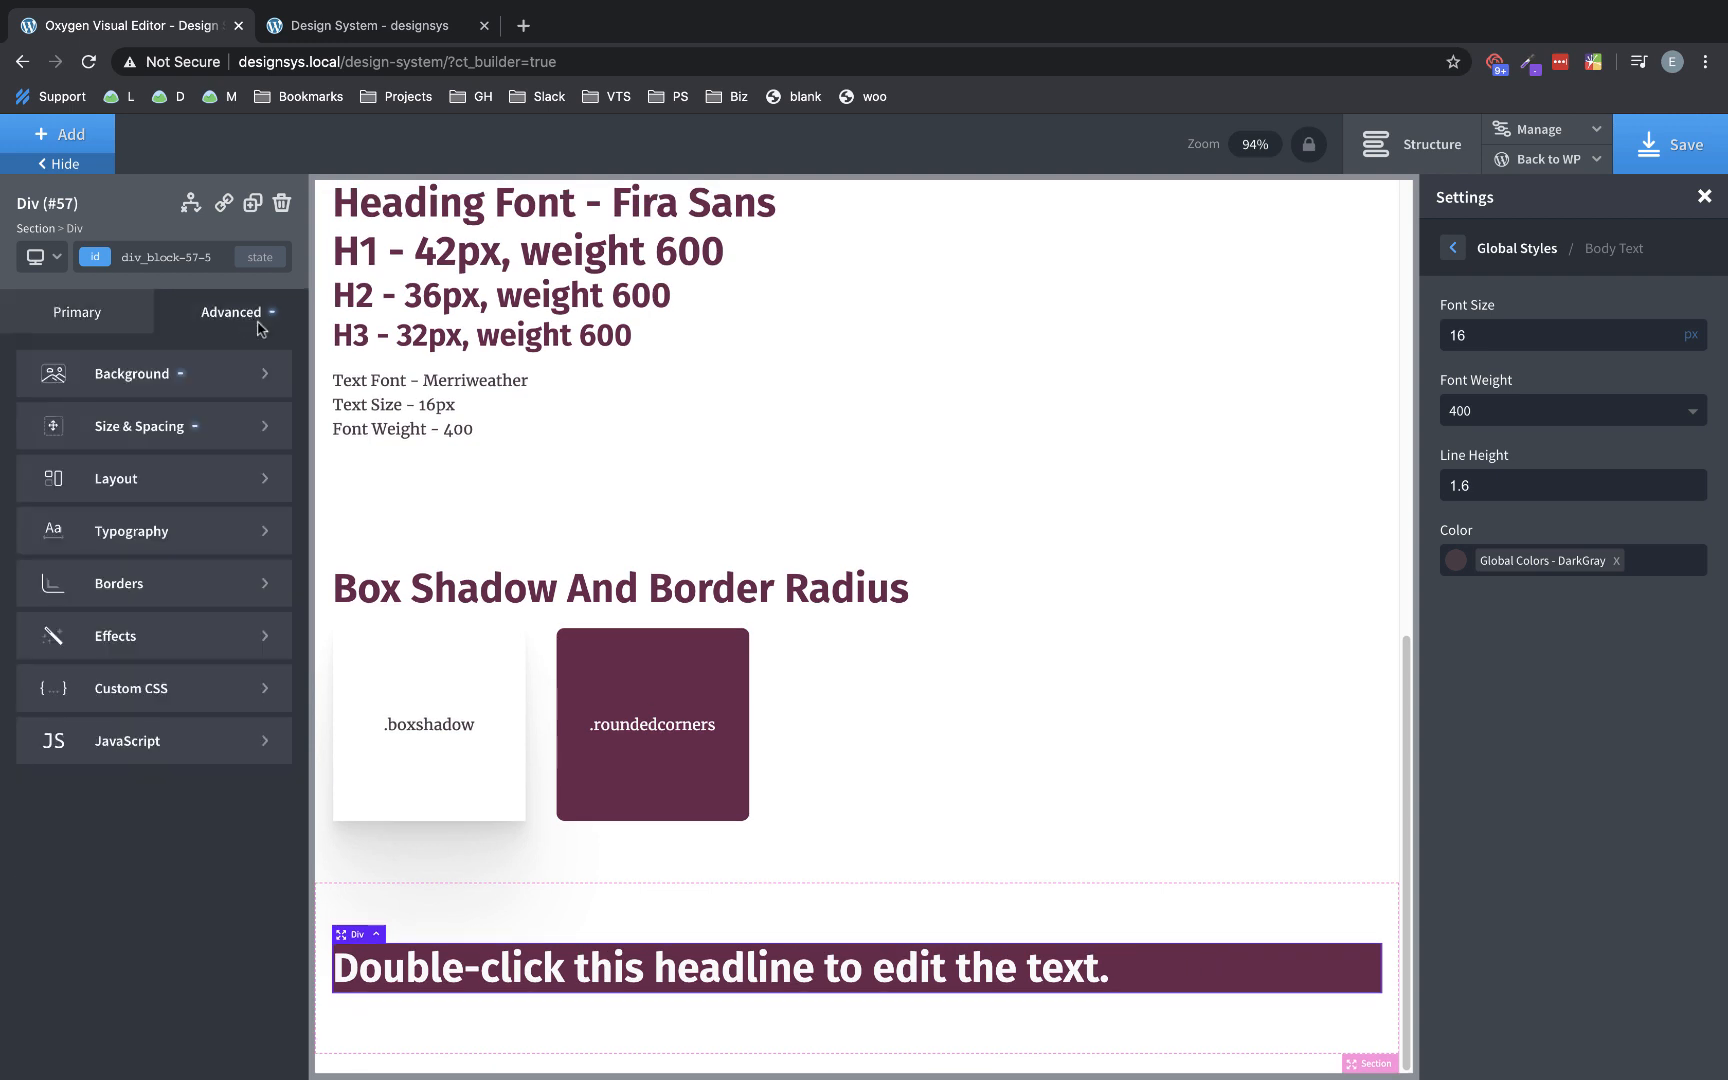
{"action": "left_click", "coordinate": [197, 424]}
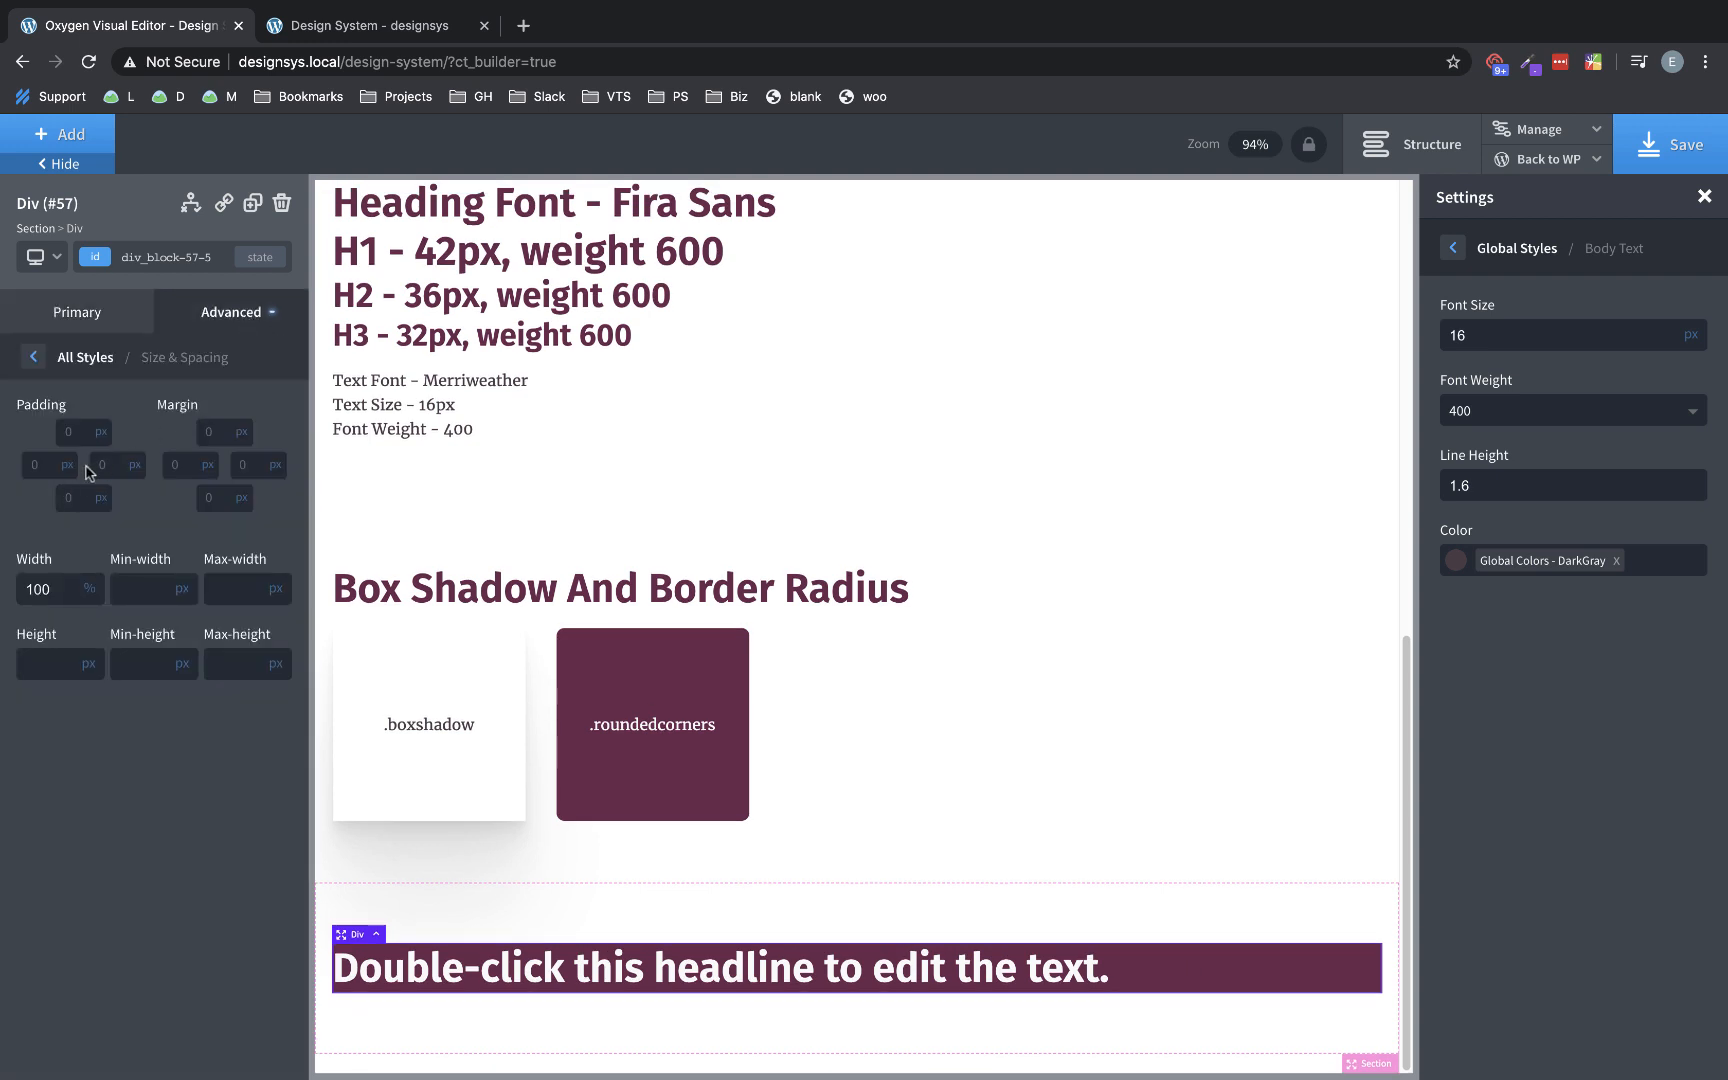
{"action": "scroll", "coordinate": [663, 518], "scroll_direction": "up", "scroll_amount": 5}
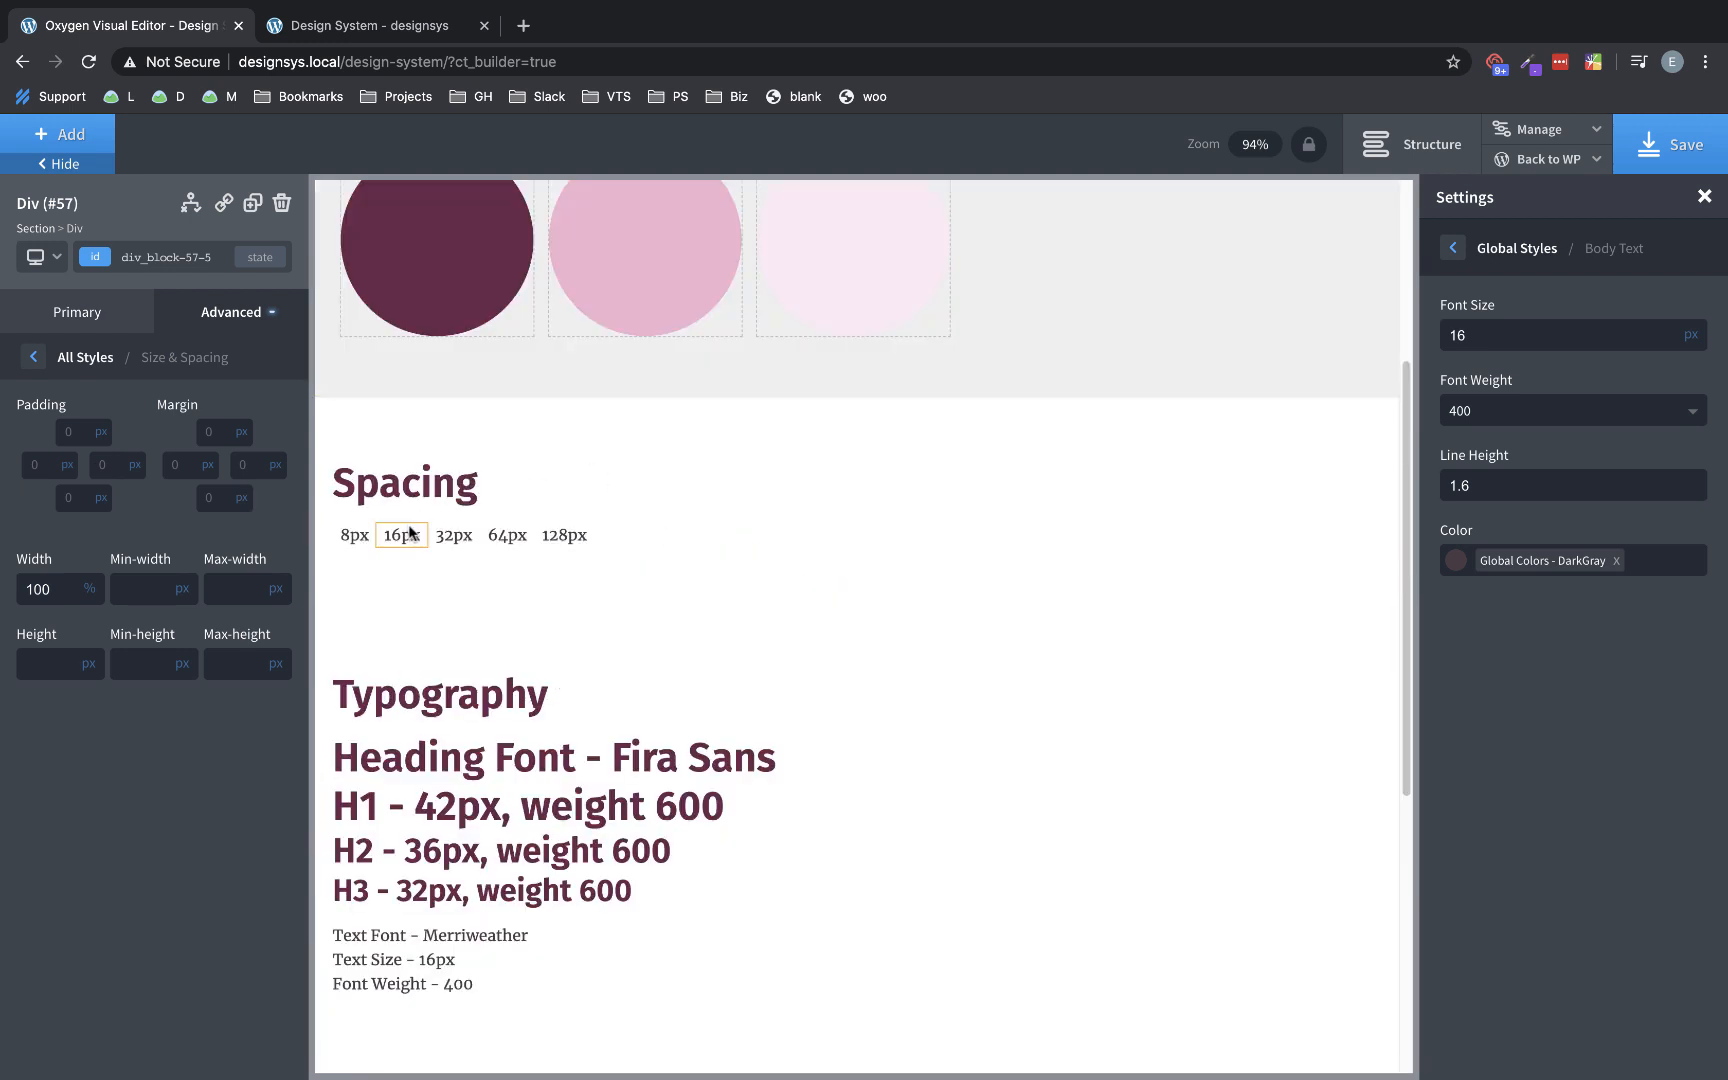
{"action": "scroll", "coordinate": [667, 563], "scroll_direction": "down", "scroll_amount": 5}
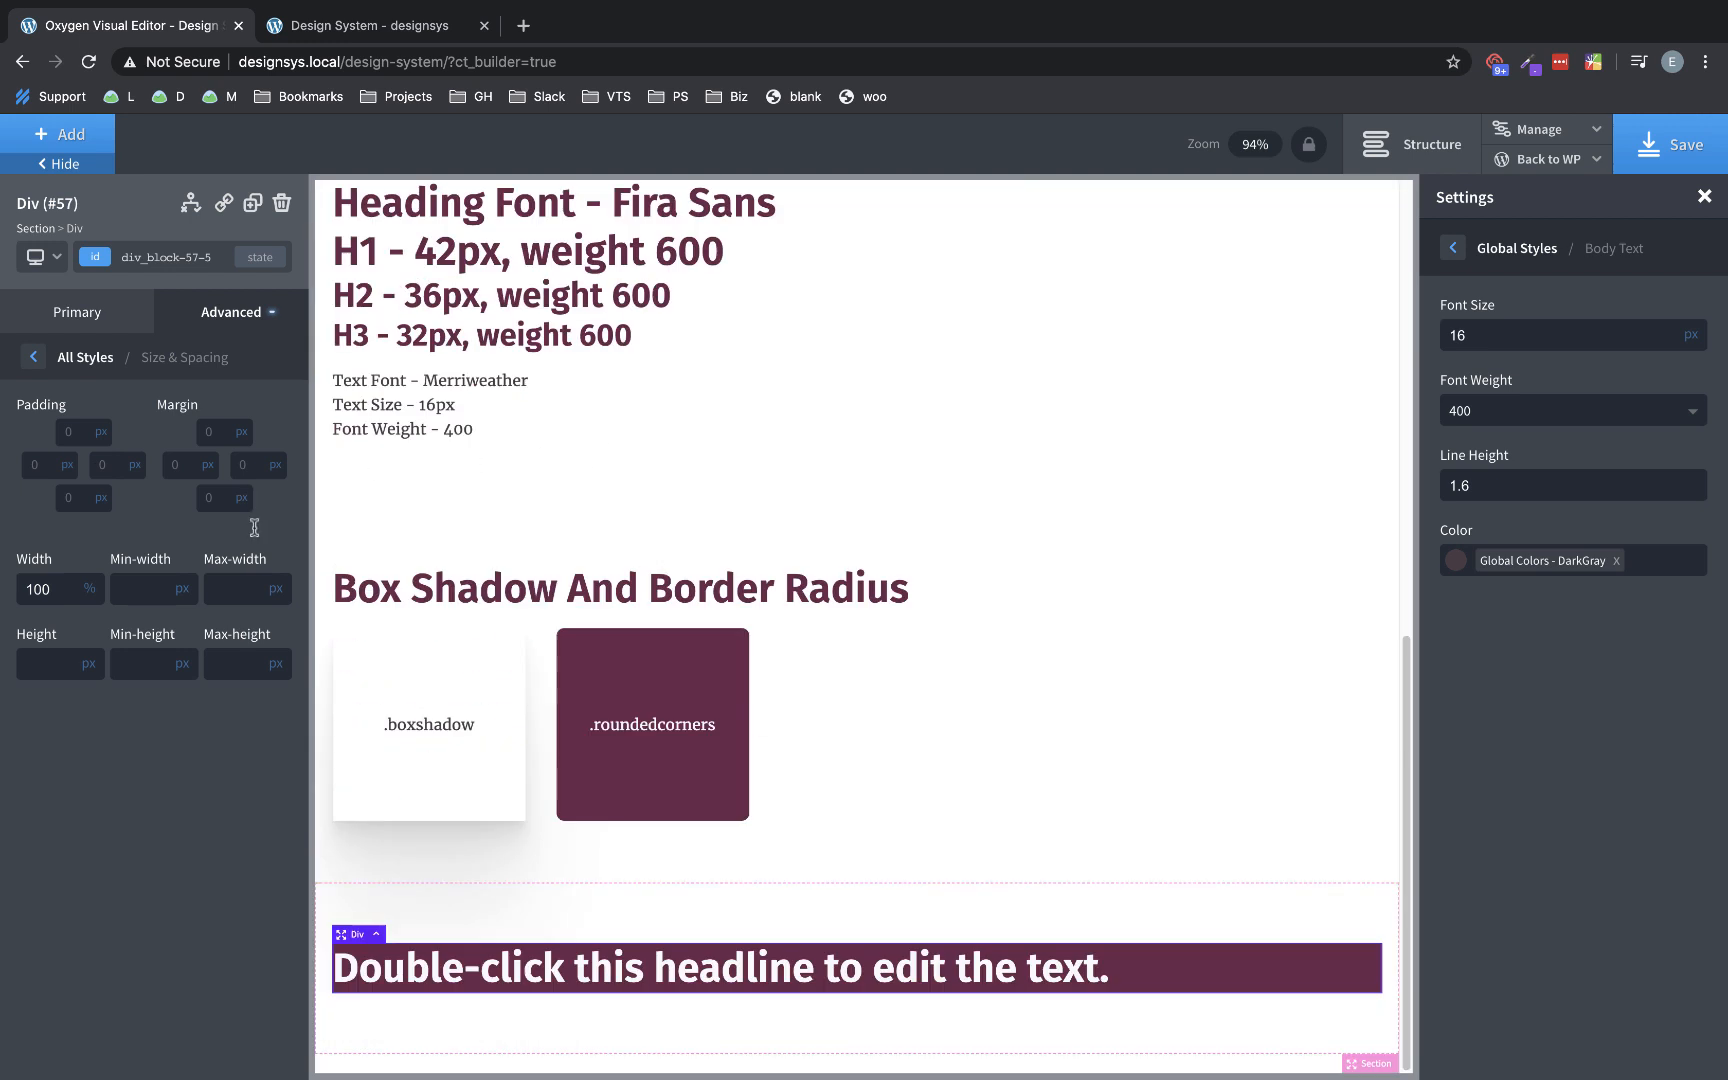
{"action": "left_click", "coordinate": [60, 432]}
{"action": "type", "text": "32"}
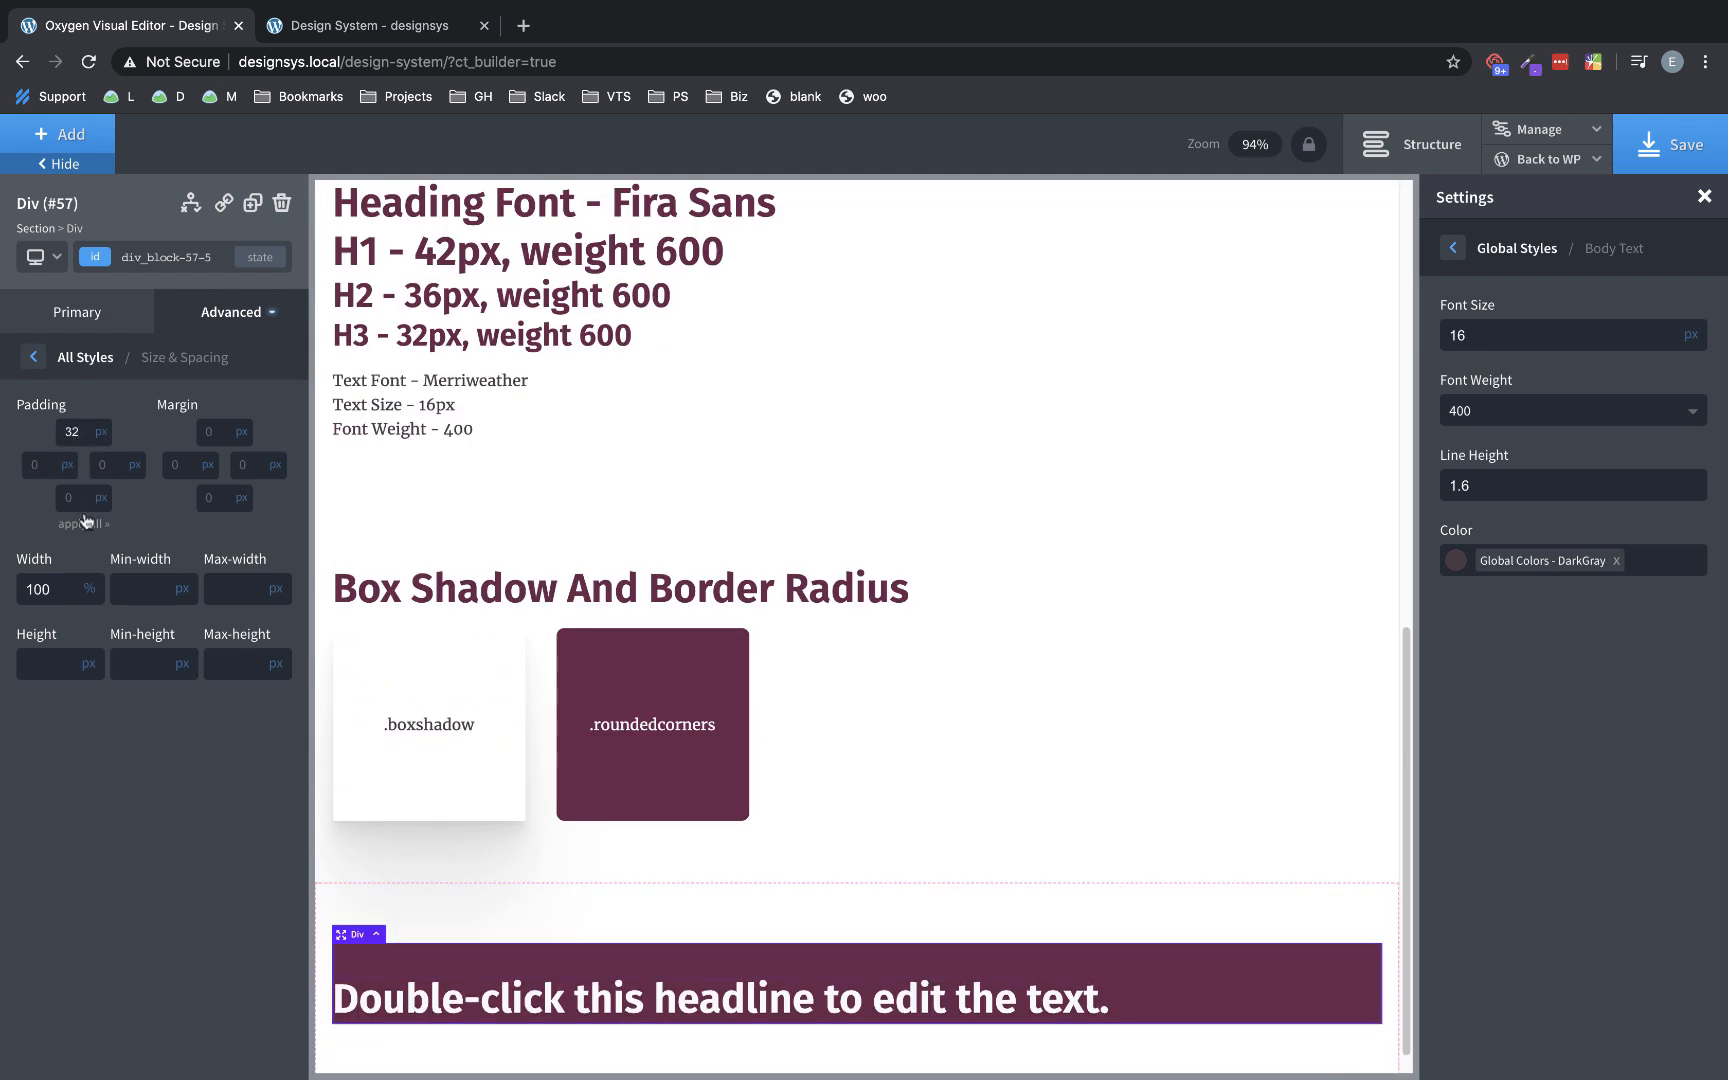
{"action": "left_click", "coordinate": [82, 524]}
{"action": "scroll", "coordinate": [722, 528], "scroll_direction": "down", "scroll_amount": 1}
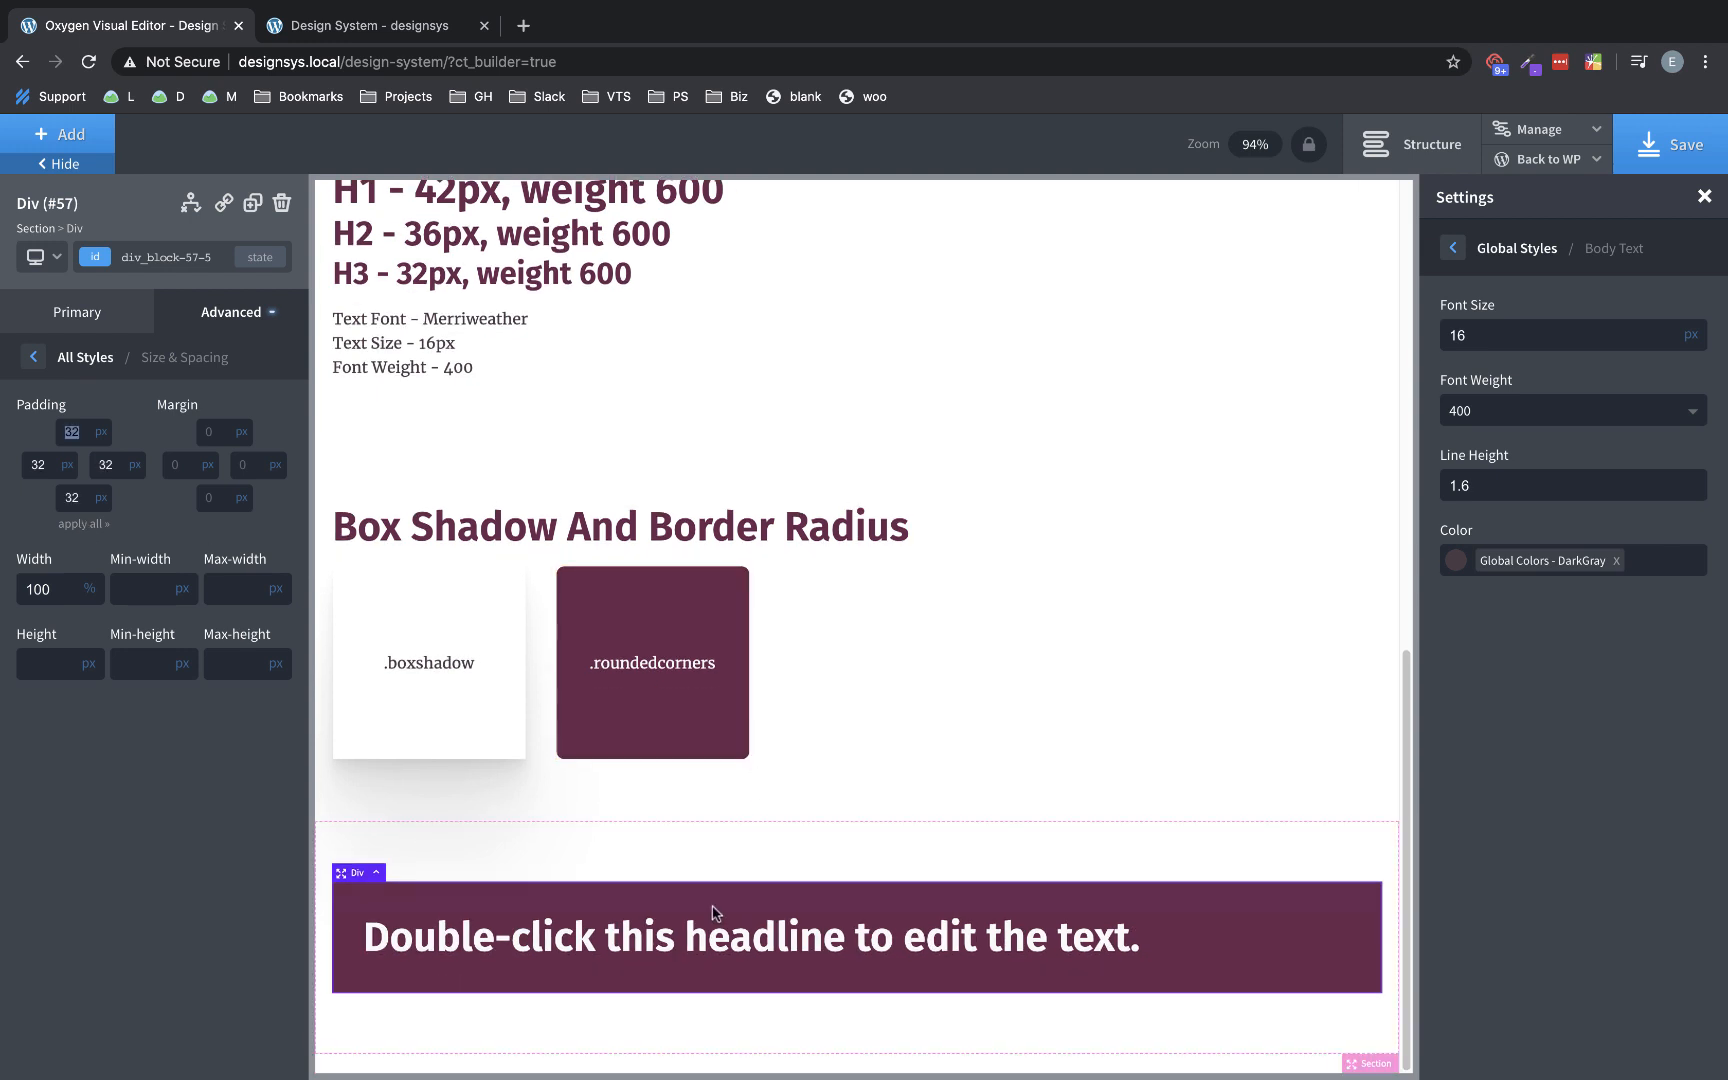
- Replace the placeholder heading text inside the dark pink div with "Design System"
{"action": "double_click", "coordinate": [690, 945]}
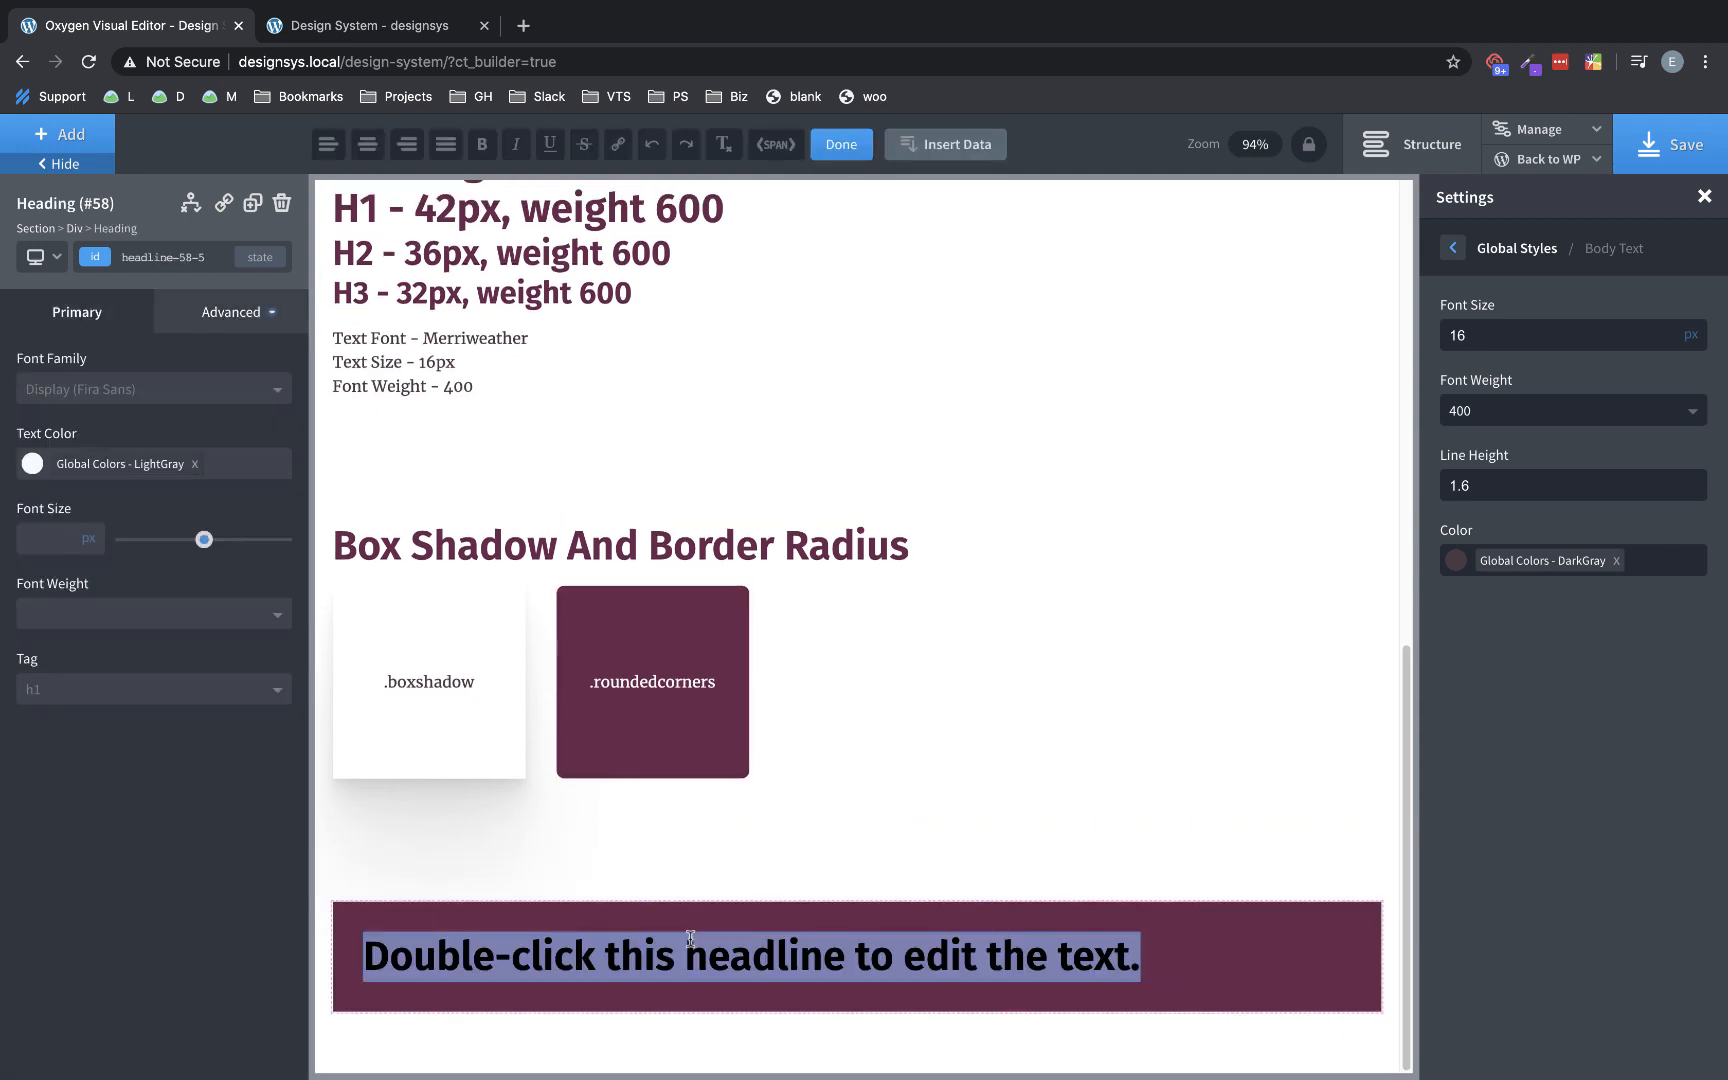
{"action": "type", "text": "Design System"}
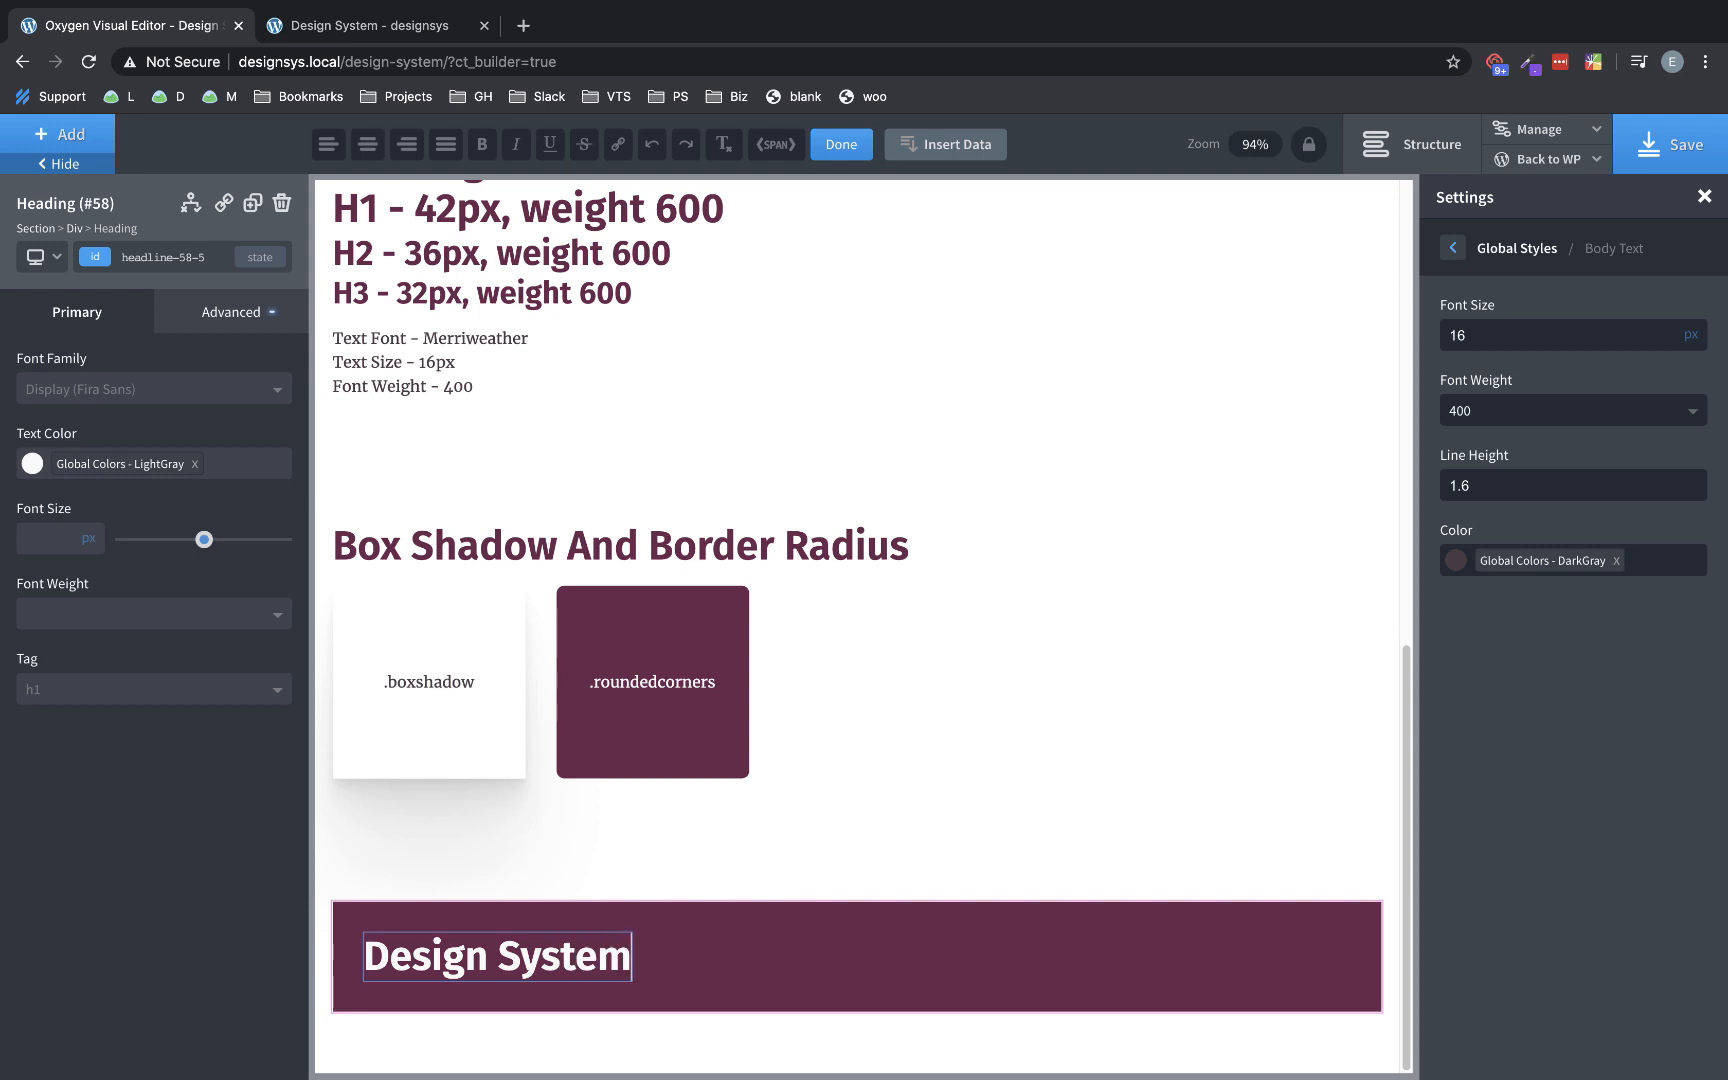
{"action": "left_click", "coordinate": [771, 960]}
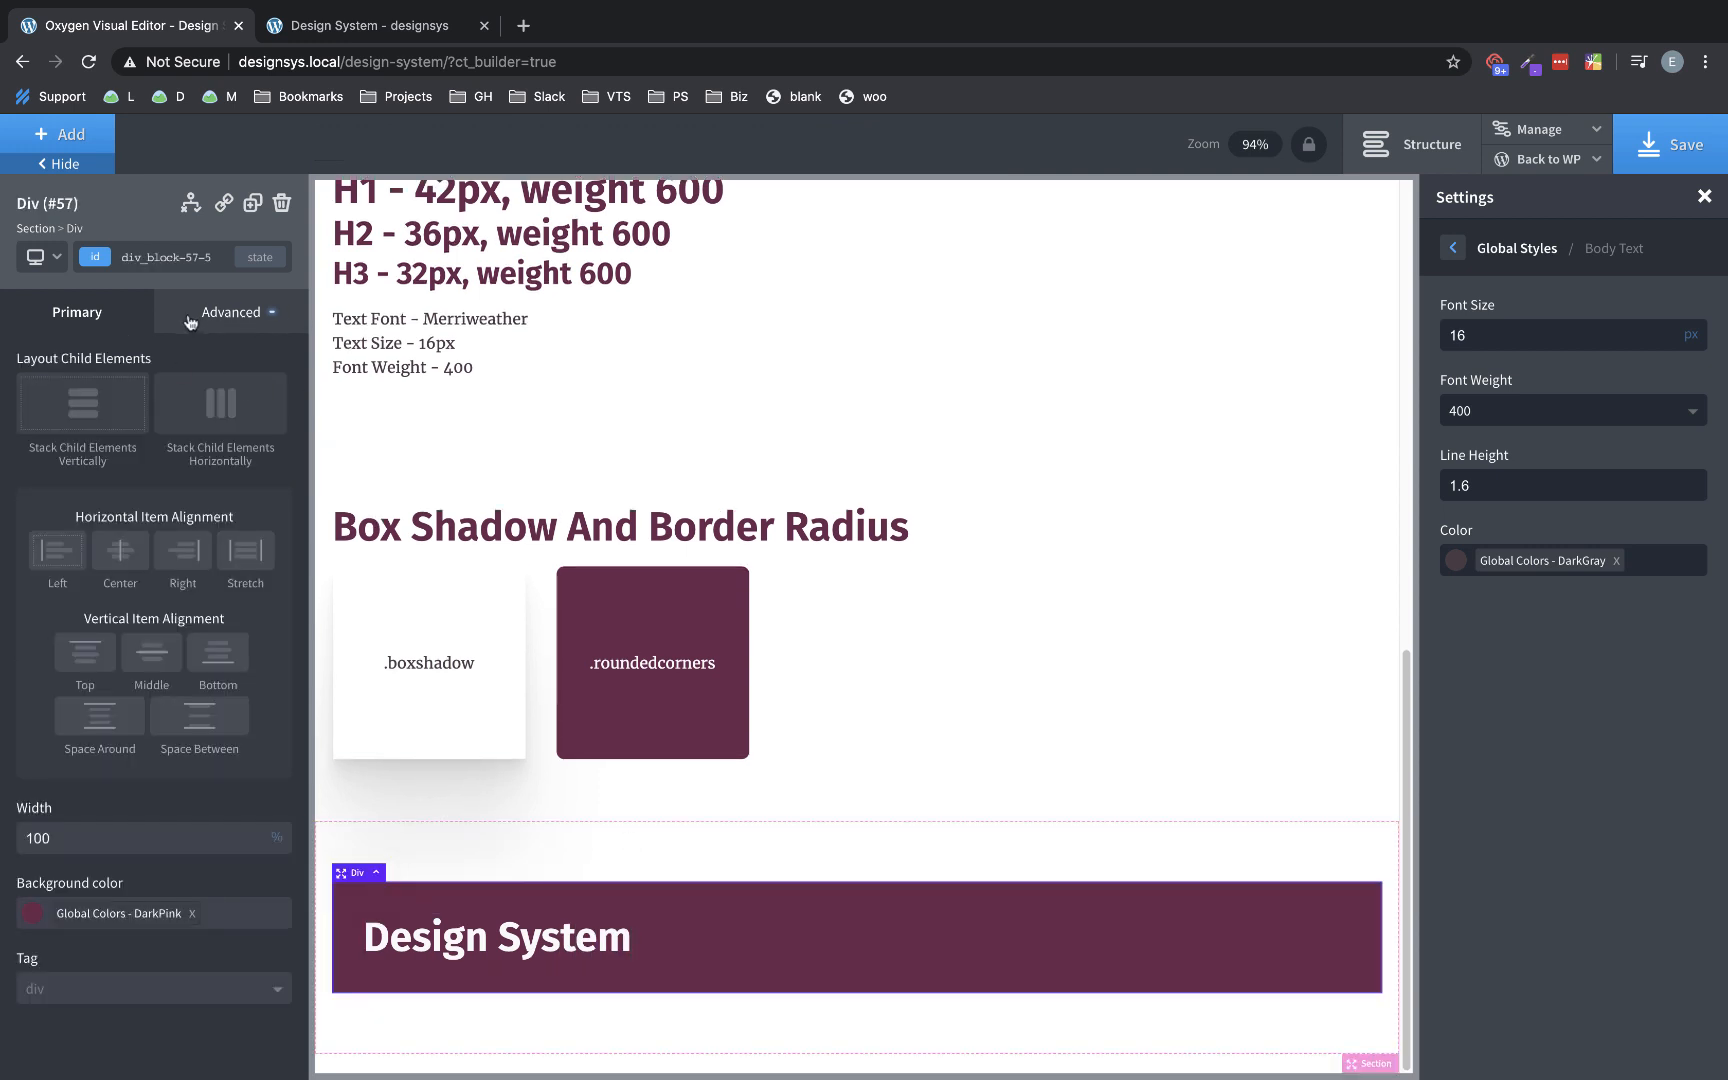
- Apply the existing boxshadow and roundedcorners classes to the dark pink div
{"action": "left_click", "coordinate": [169, 257]}
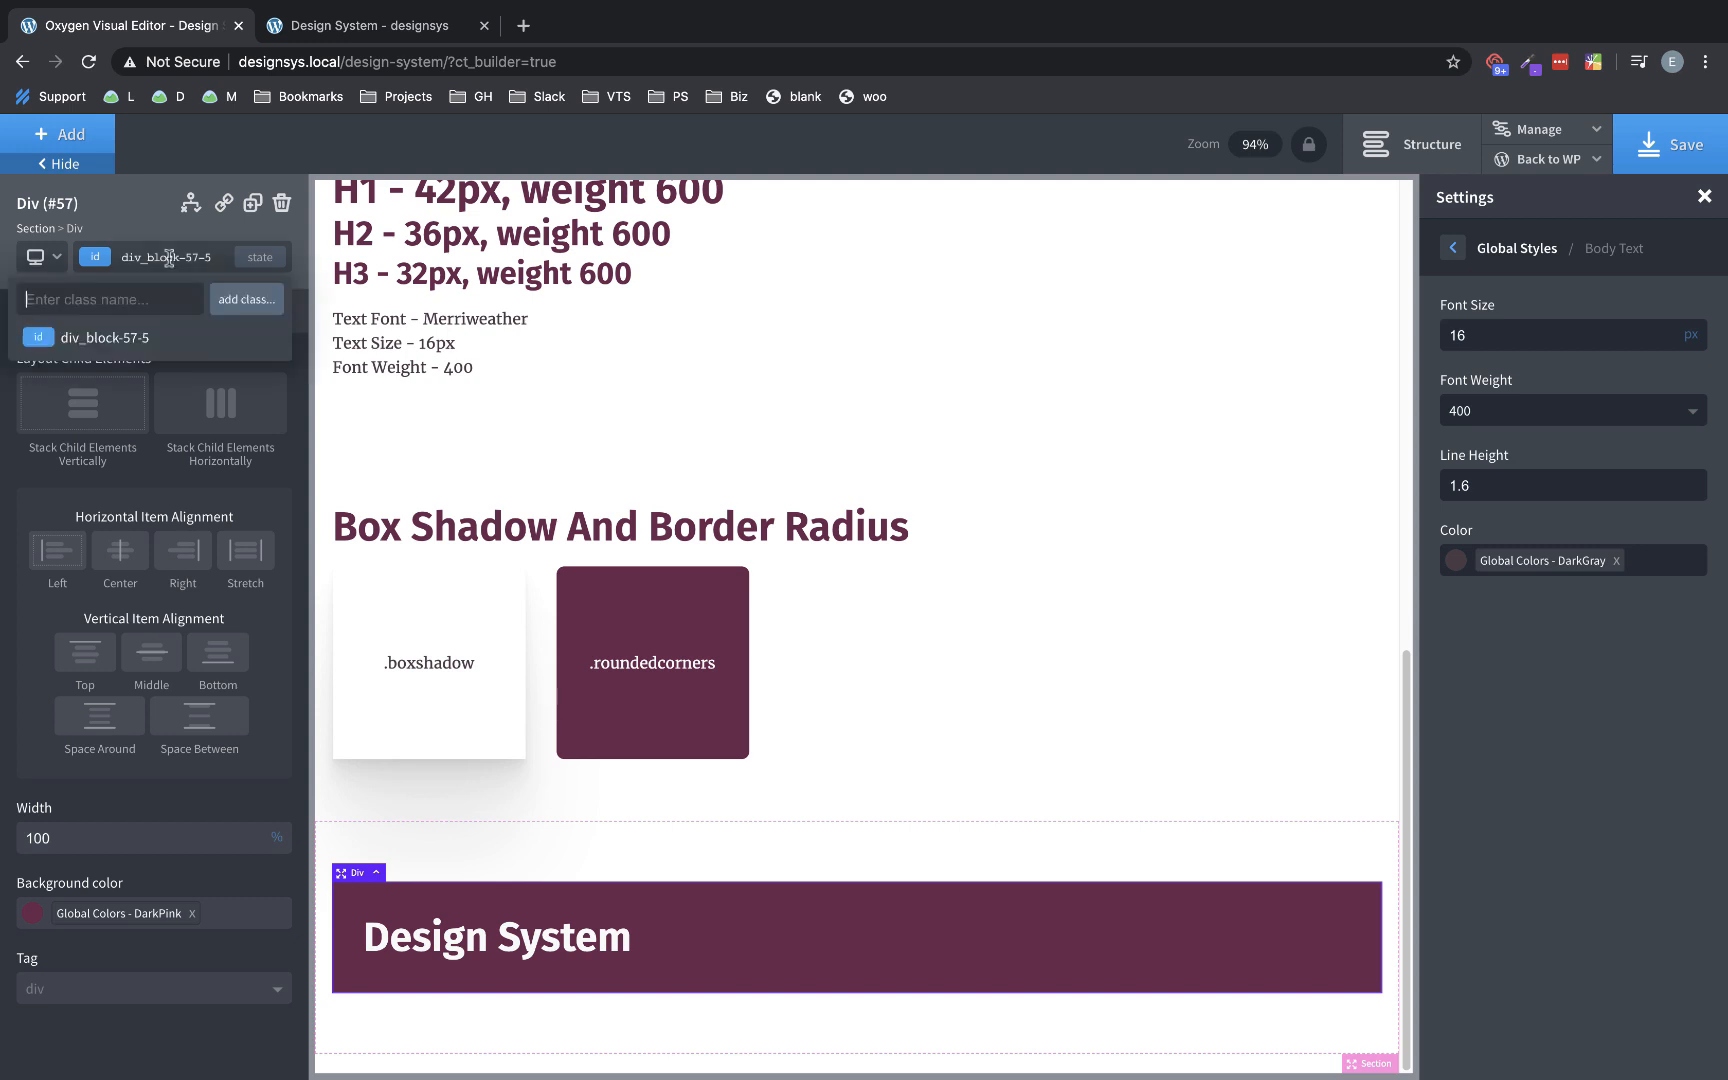
{"action": "type", "text": "shadow"}
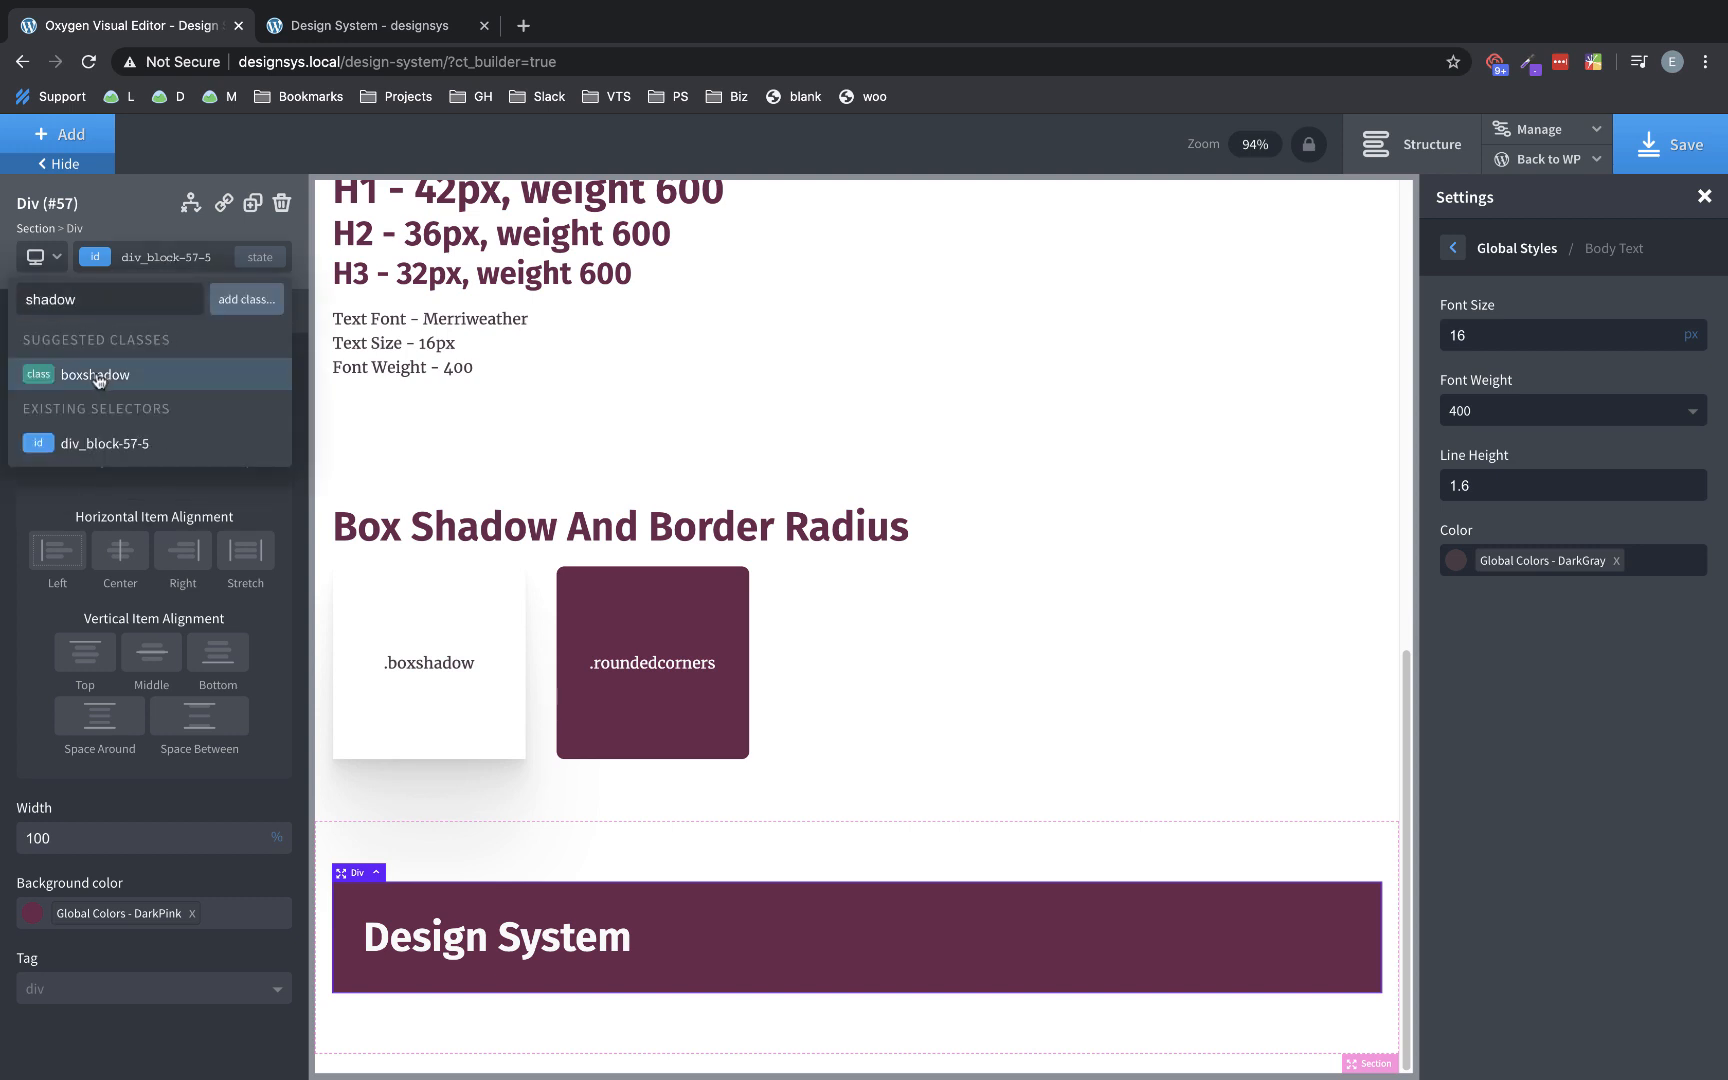
{"action": "left_click", "coordinate": [96, 375]}
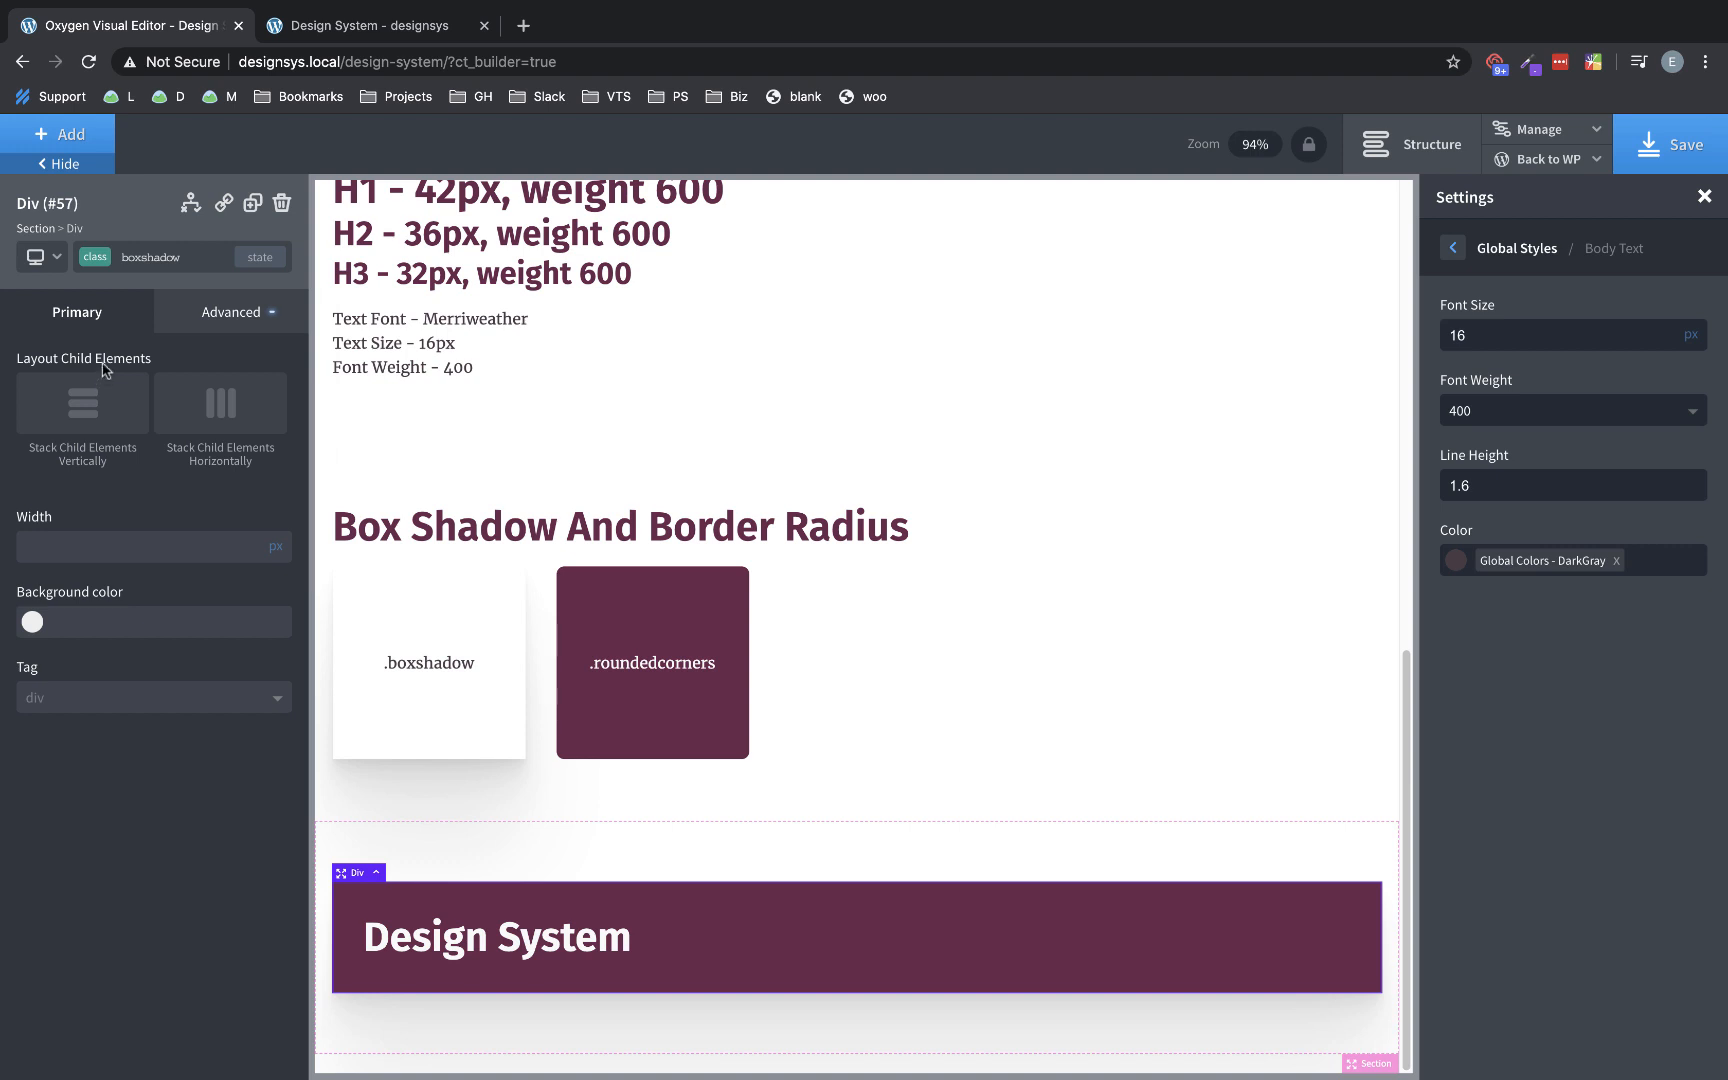
{"action": "left_click", "coordinate": [150, 259]}
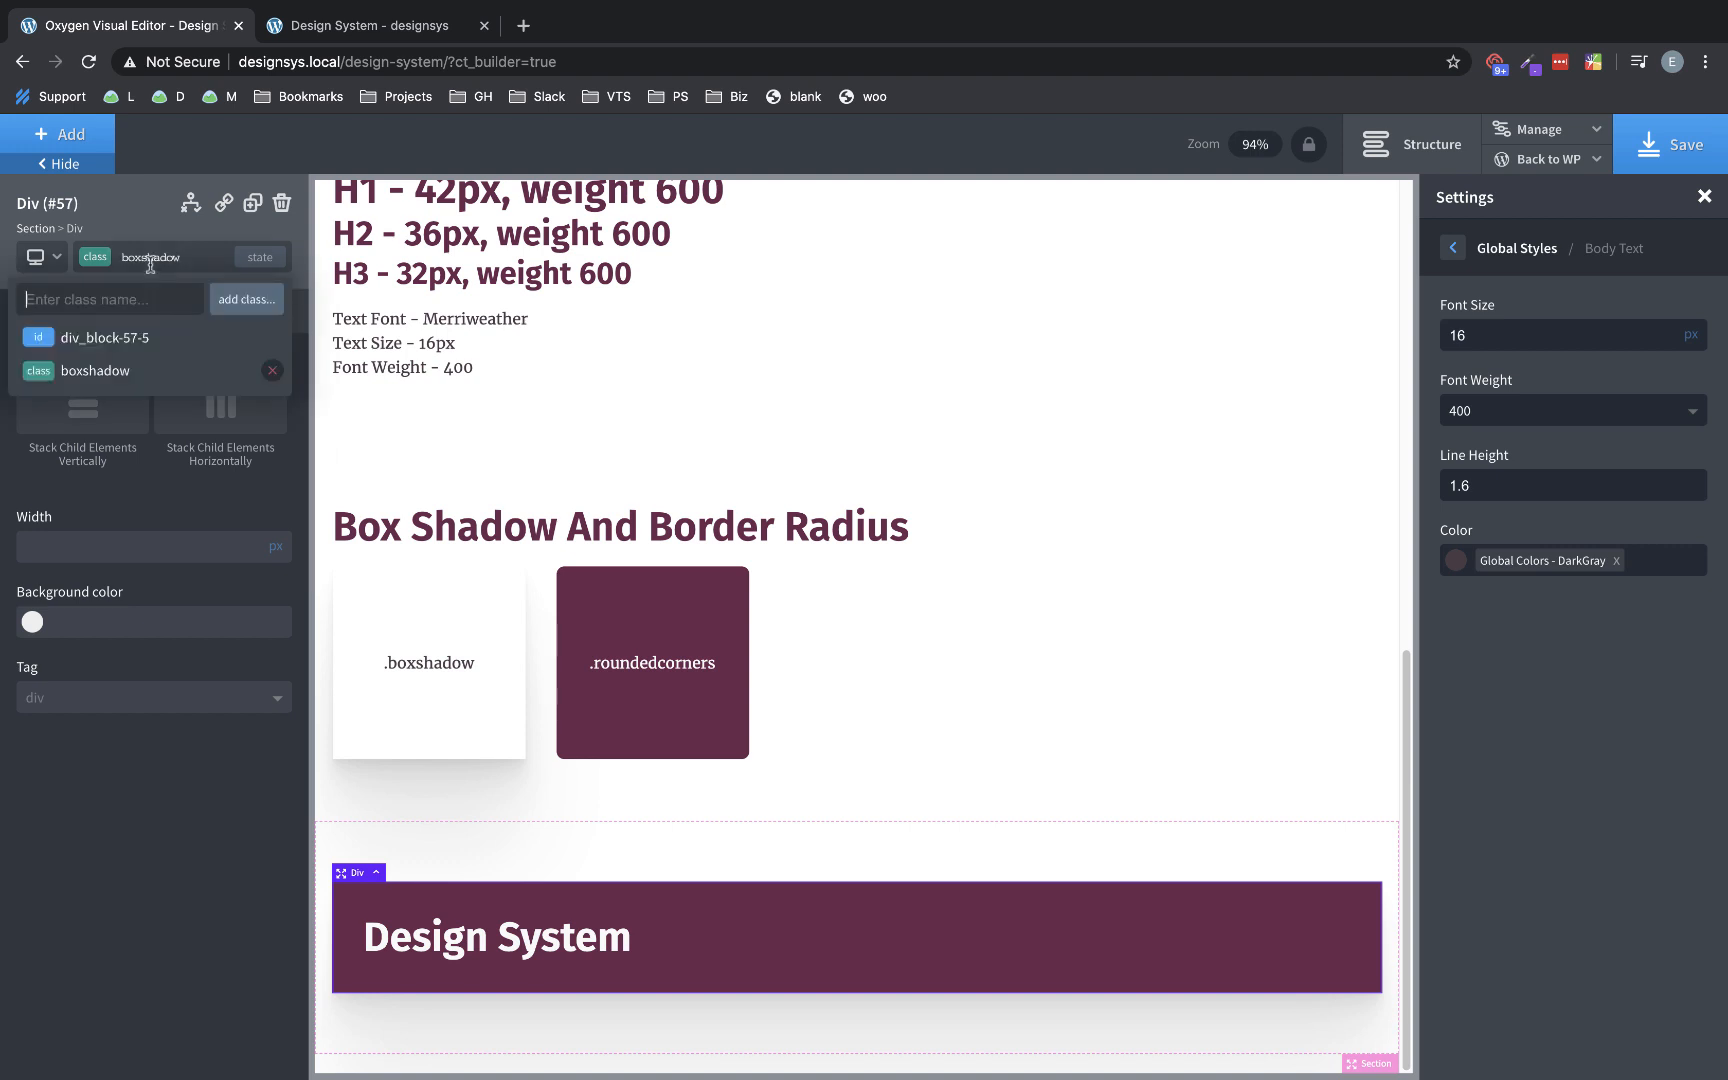
{"action": "type", "text": "rou"}
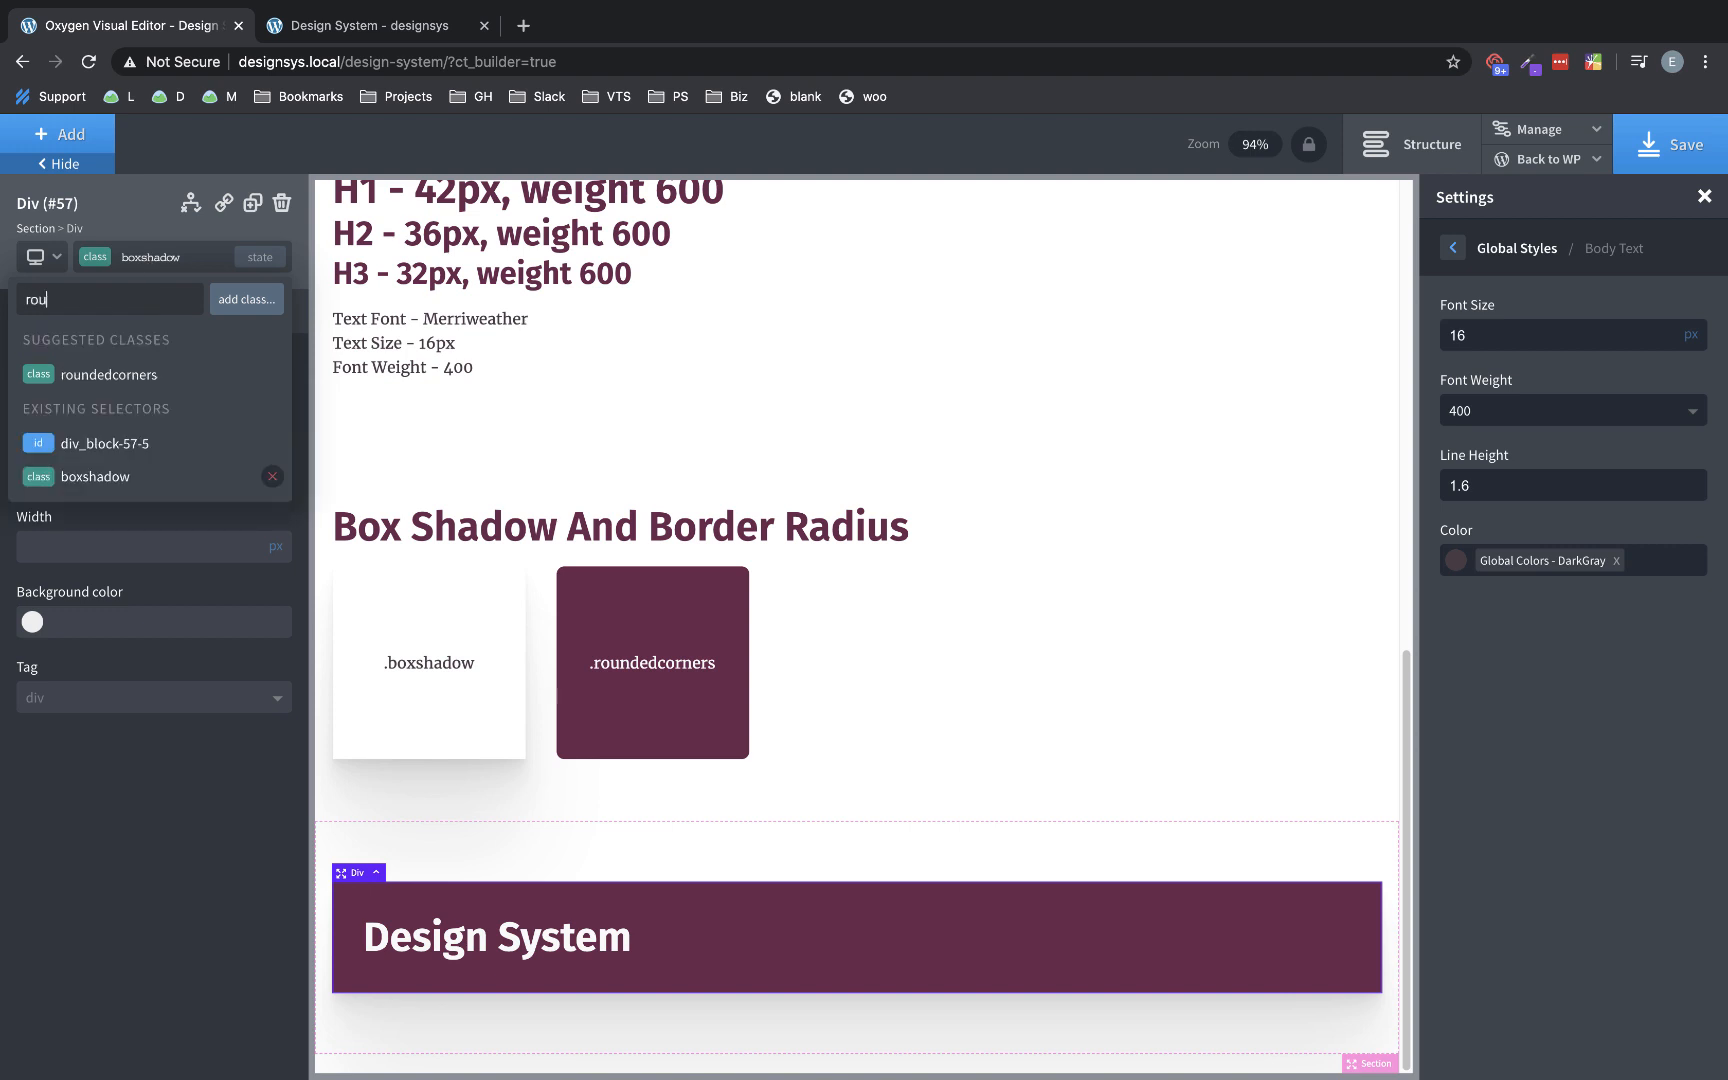
{"action": "type", "text": "nd"}
{"action": "left_click", "coordinate": [88, 376]}
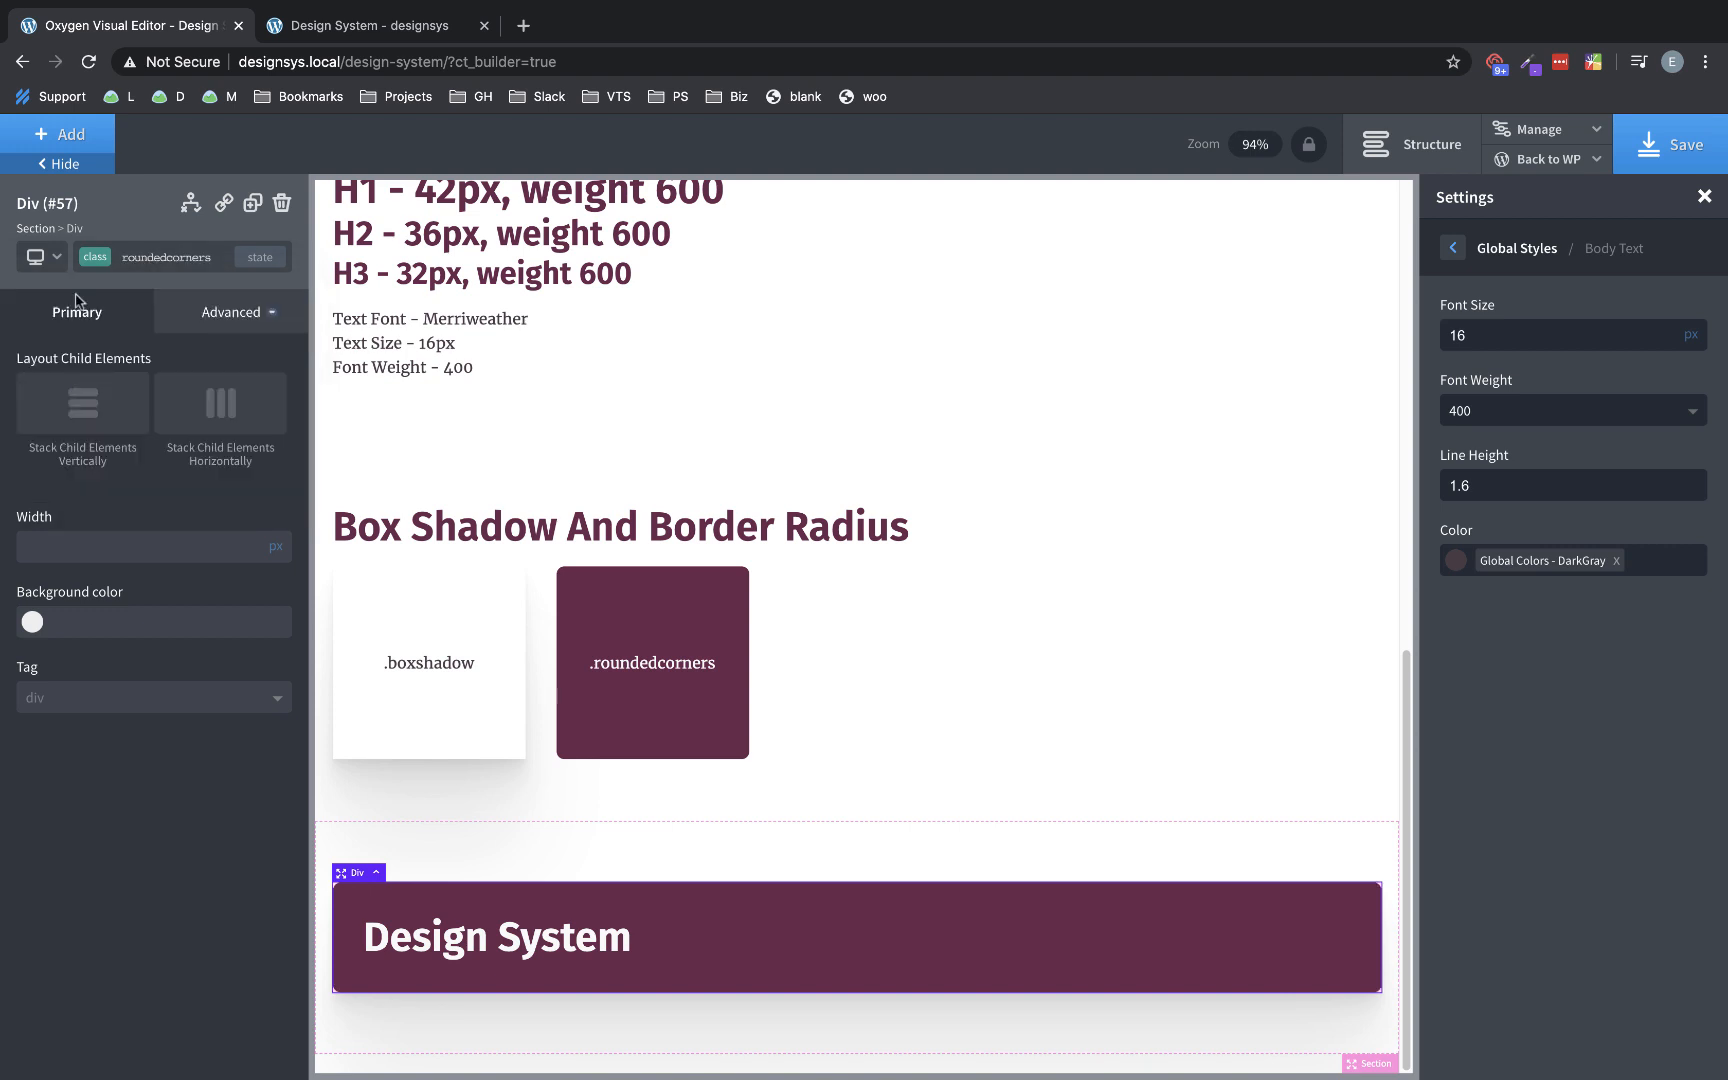
- Add a text element below the Design System heading and set its text color to the global color LightGray
{"action": "left_click", "coordinate": [78, 140]}
{"action": "left_click", "coordinate": [197, 497]}
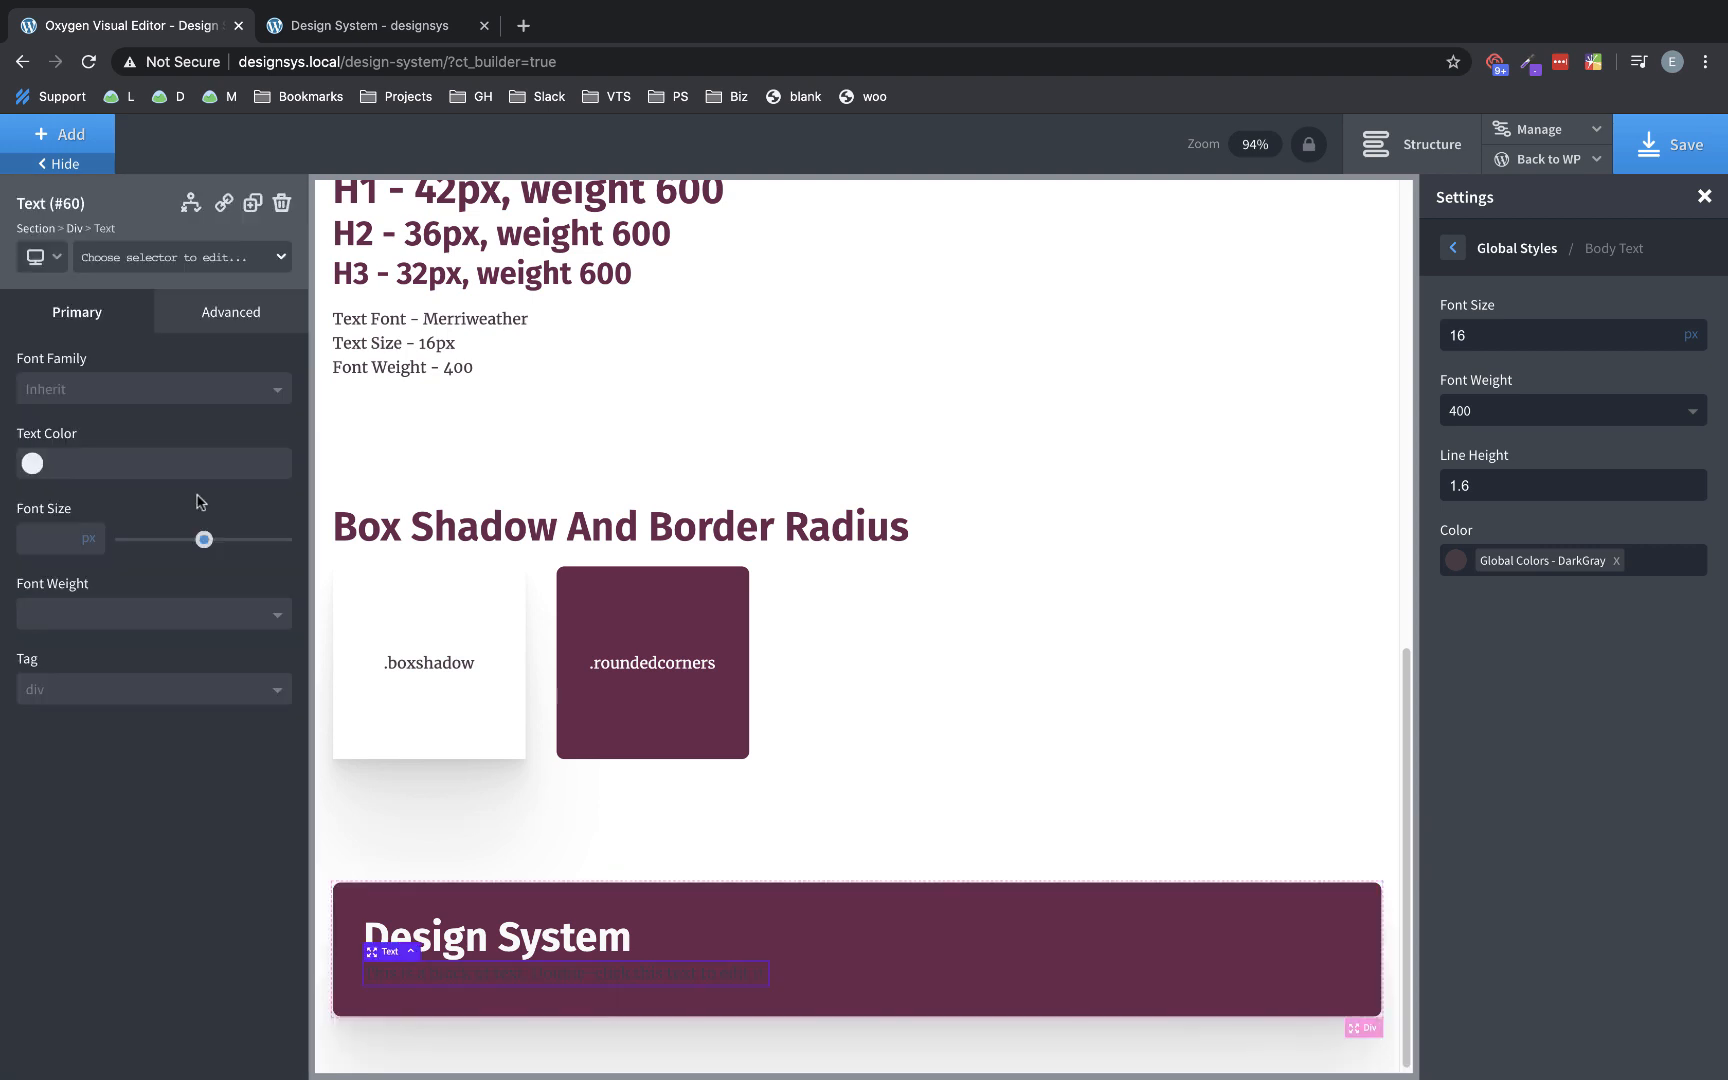
{"action": "left_click", "coordinate": [487, 935]}
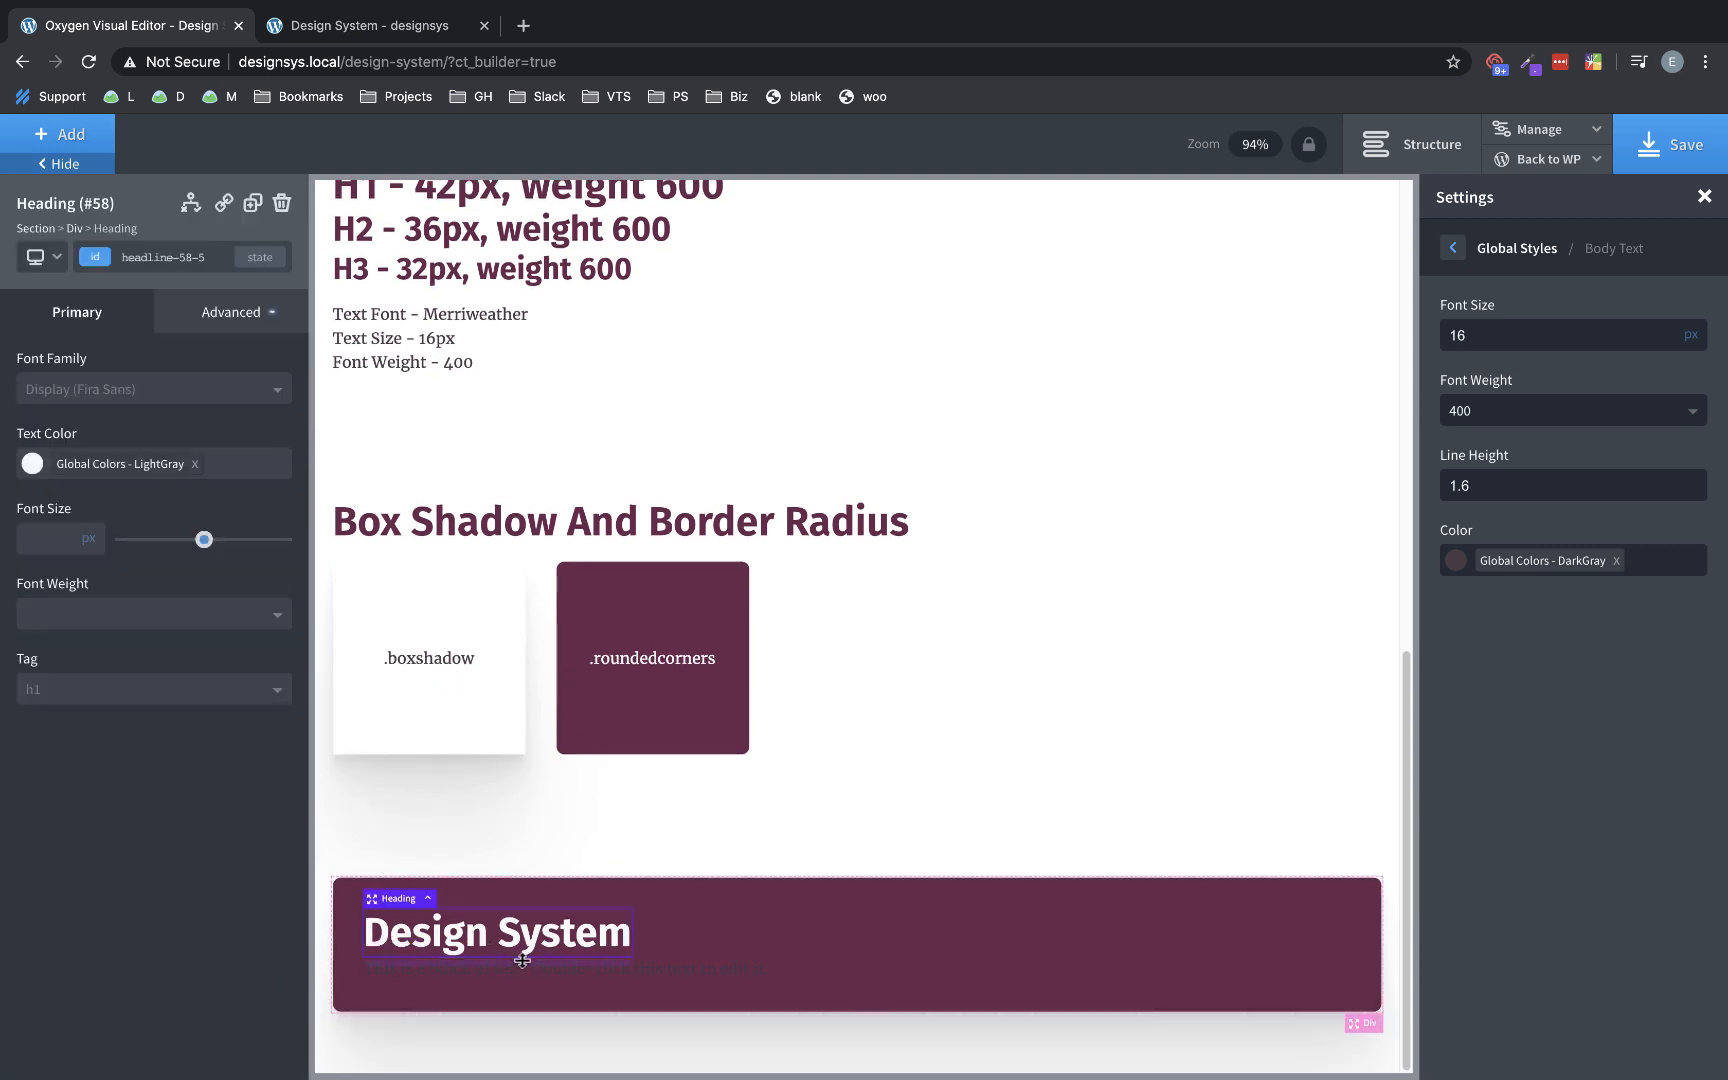
{"action": "left_click", "coordinate": [521, 968]}
{"action": "left_click", "coordinate": [38, 476]}
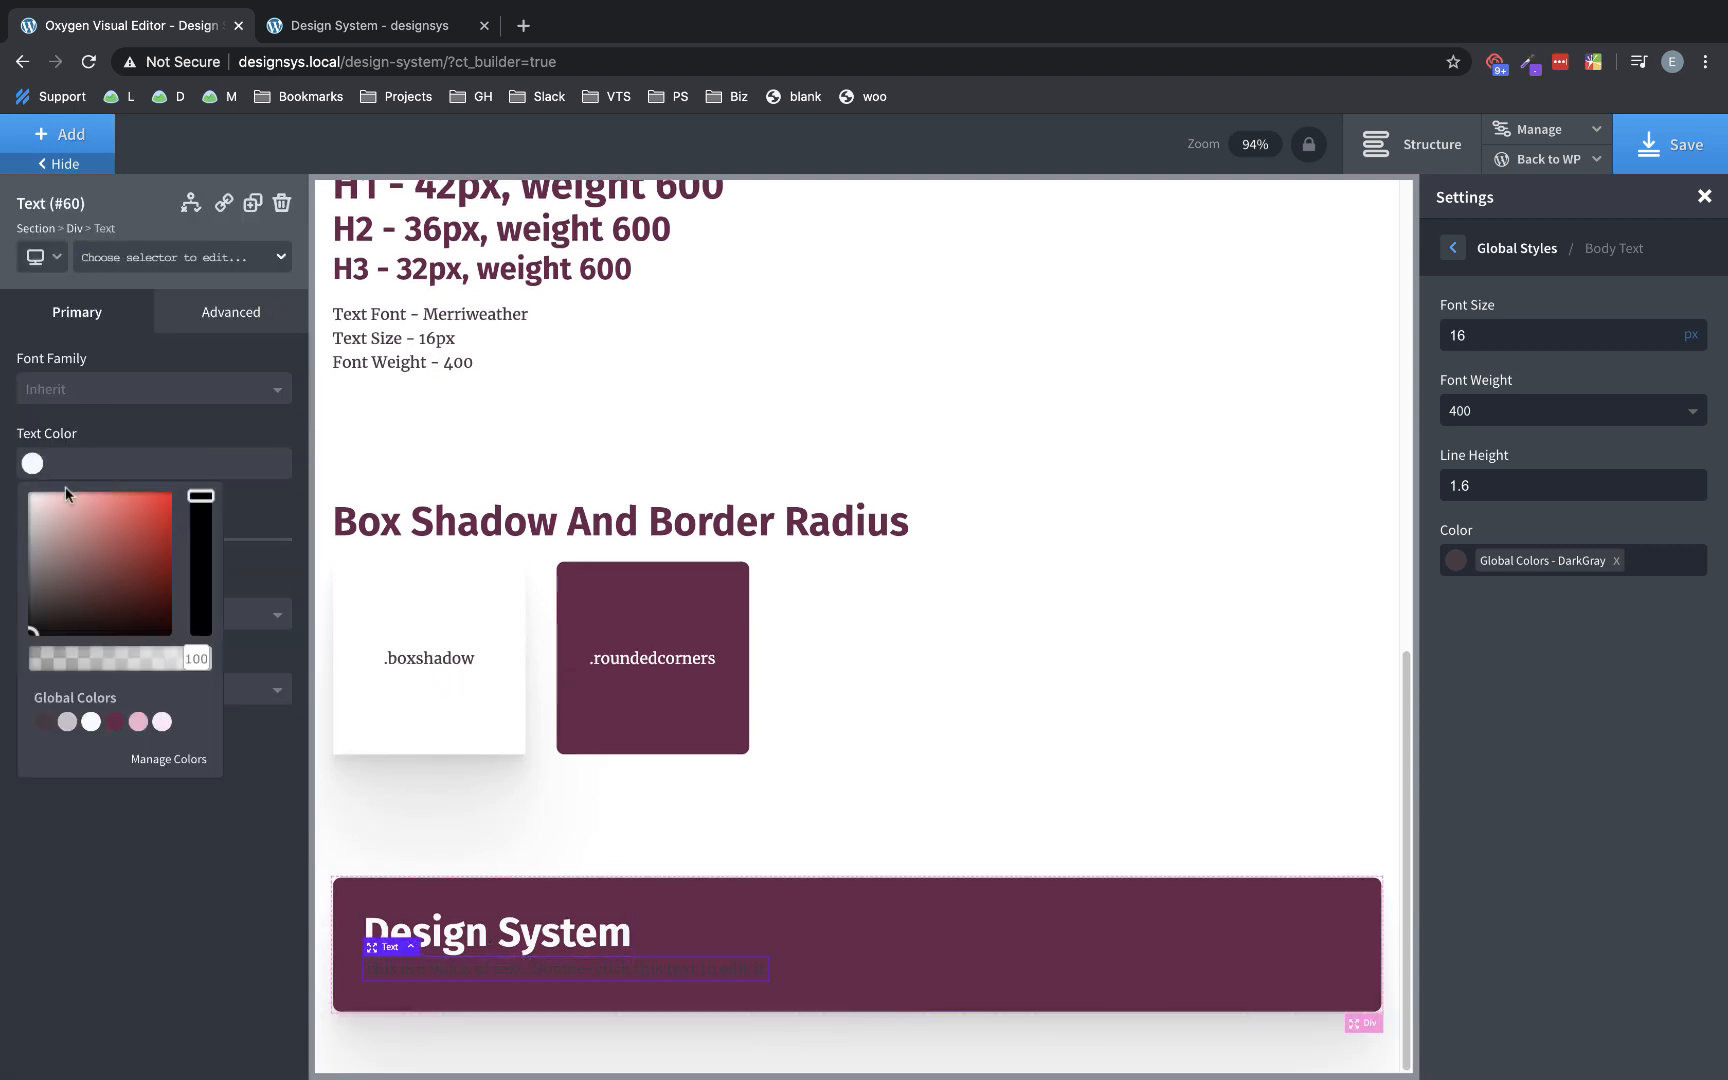
{"action": "left_click", "coordinate": [31, 498]}
{"action": "left_click_drag", "start_coordinate": [31, 498], "coordinate": [10, 481]}
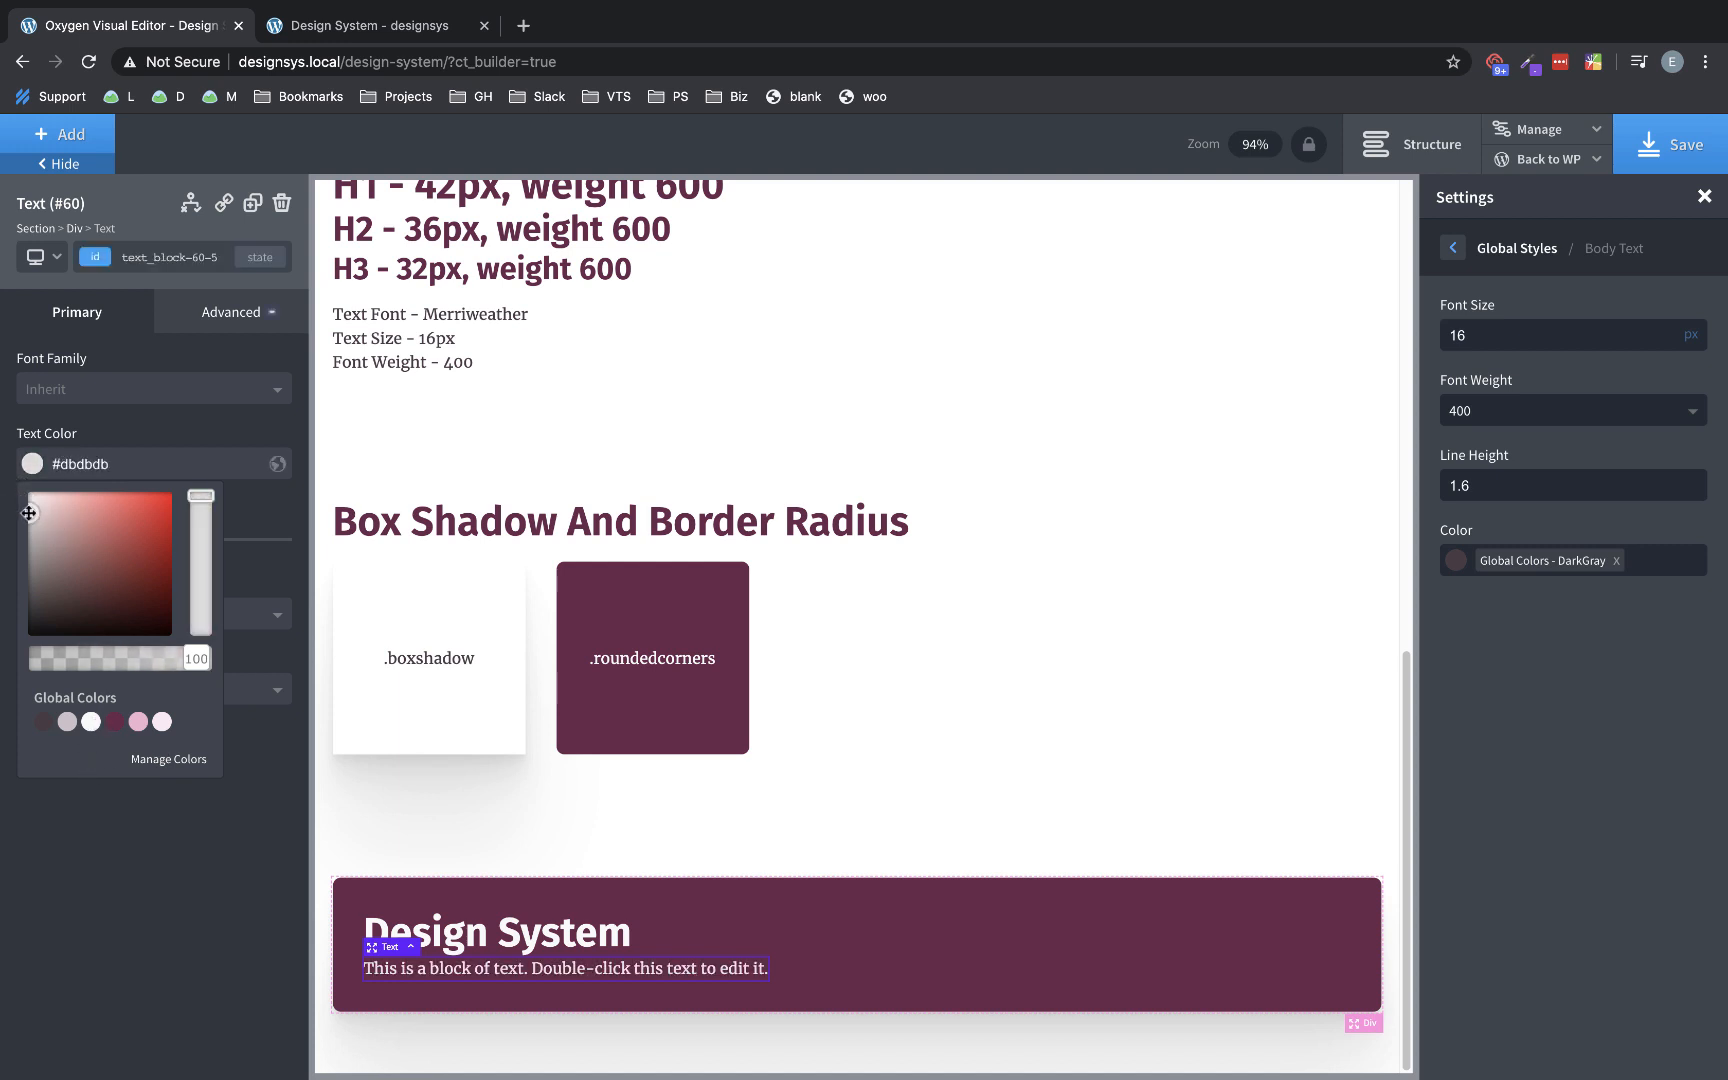
{"action": "left_click", "coordinate": [91, 722]}
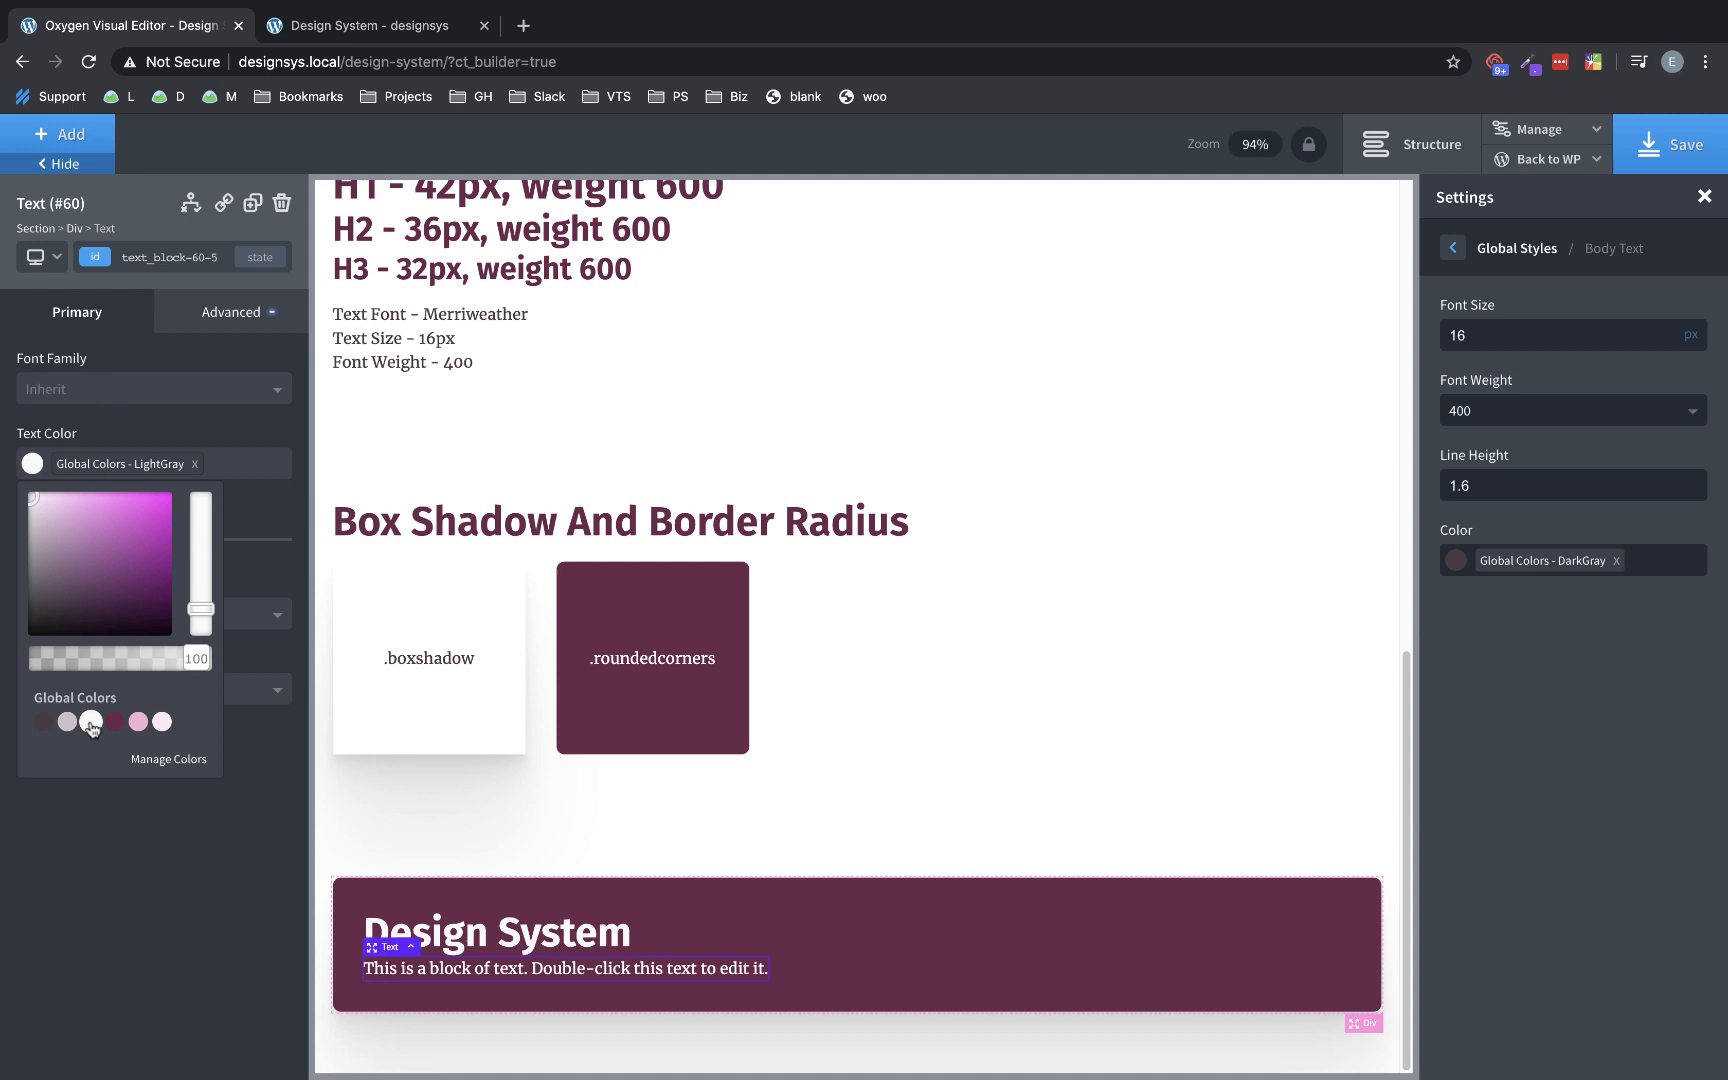
{"action": "left_click", "coordinate": [136, 869]}
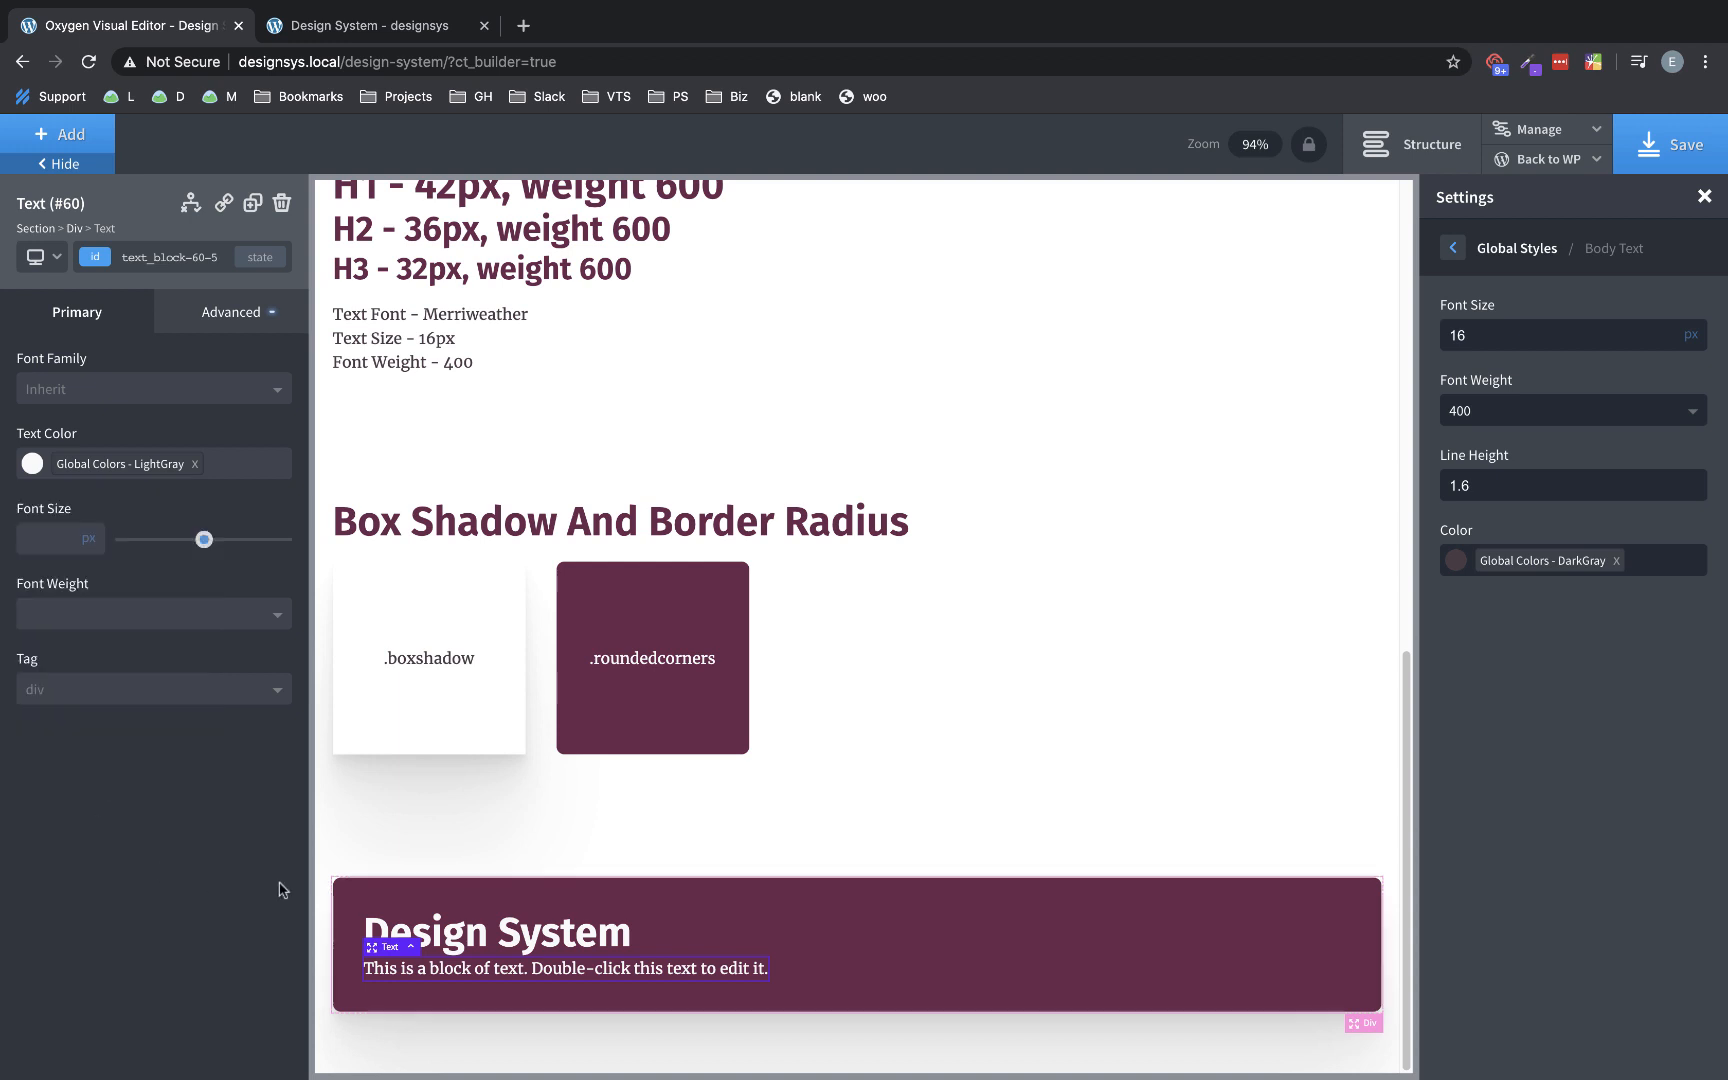
- Give the Design System heading a 16px bottom margin and hide the side panels to view the block at full width
{"action": "left_click", "coordinate": [573, 940]}
{"action": "left_click_drag", "start_coordinate": [593, 958], "coordinate": [591, 970]}
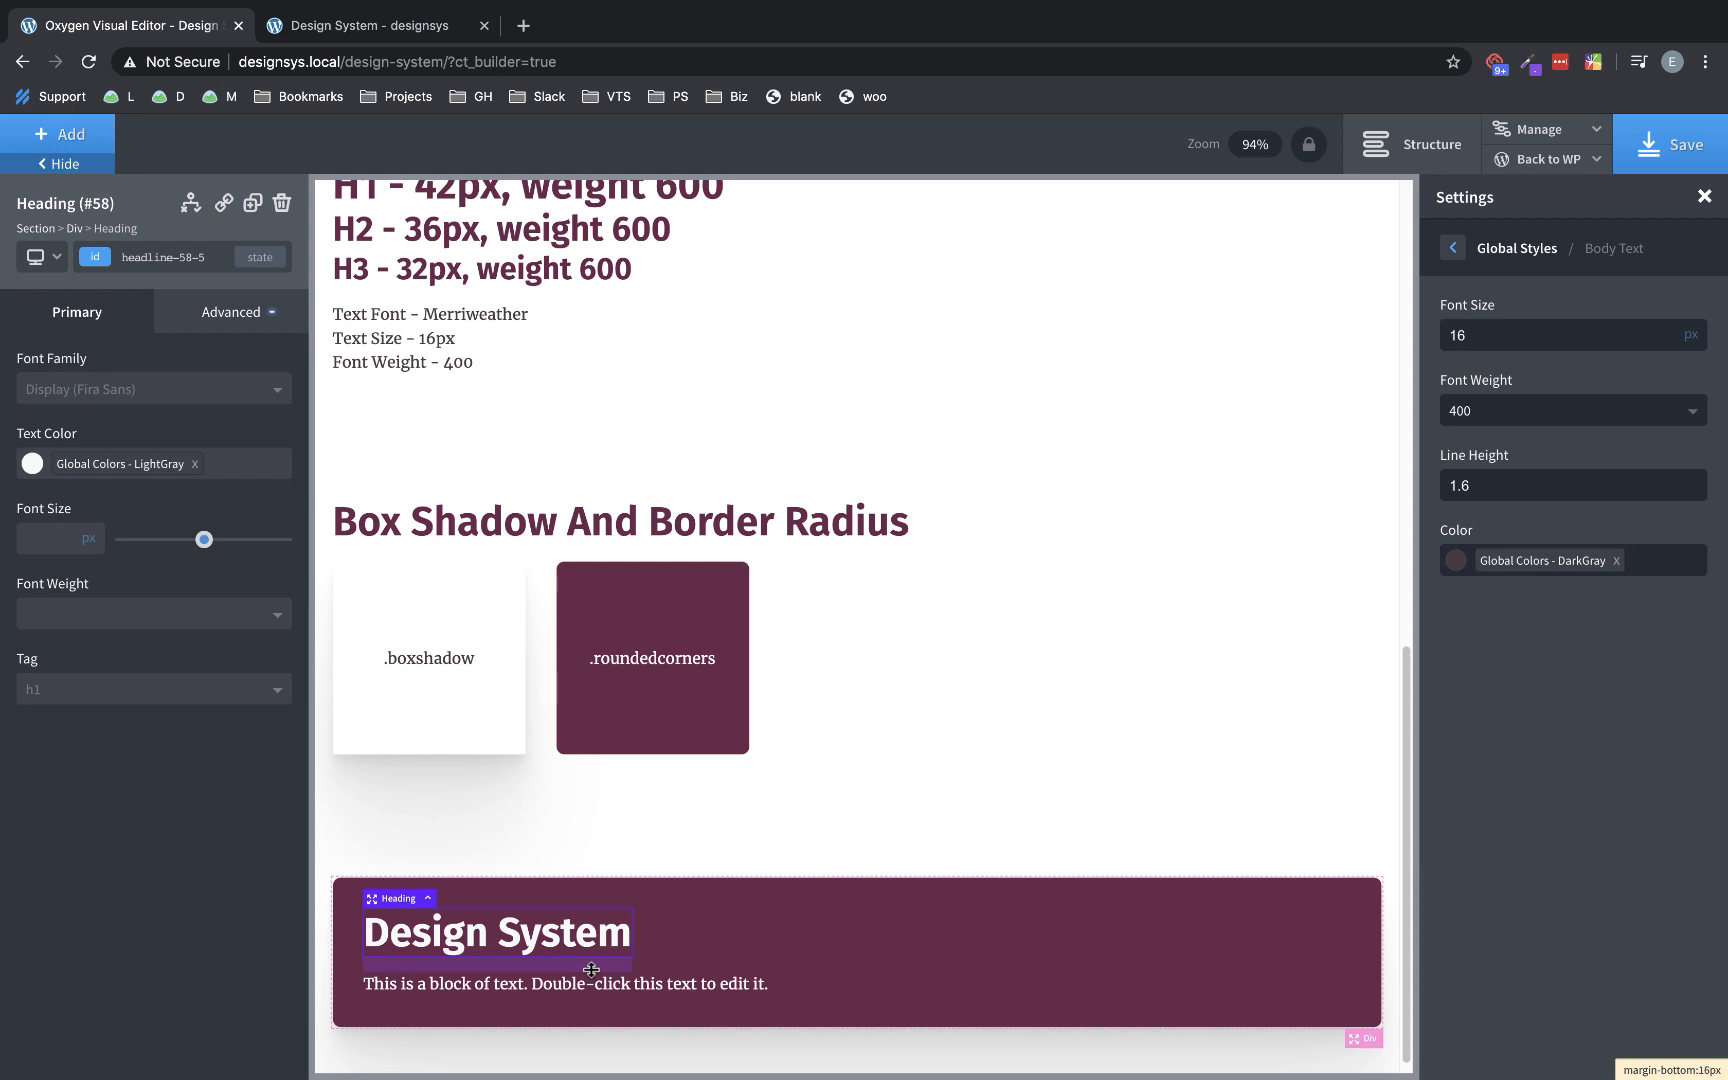
{"action": "left_click", "coordinate": [1704, 196]}
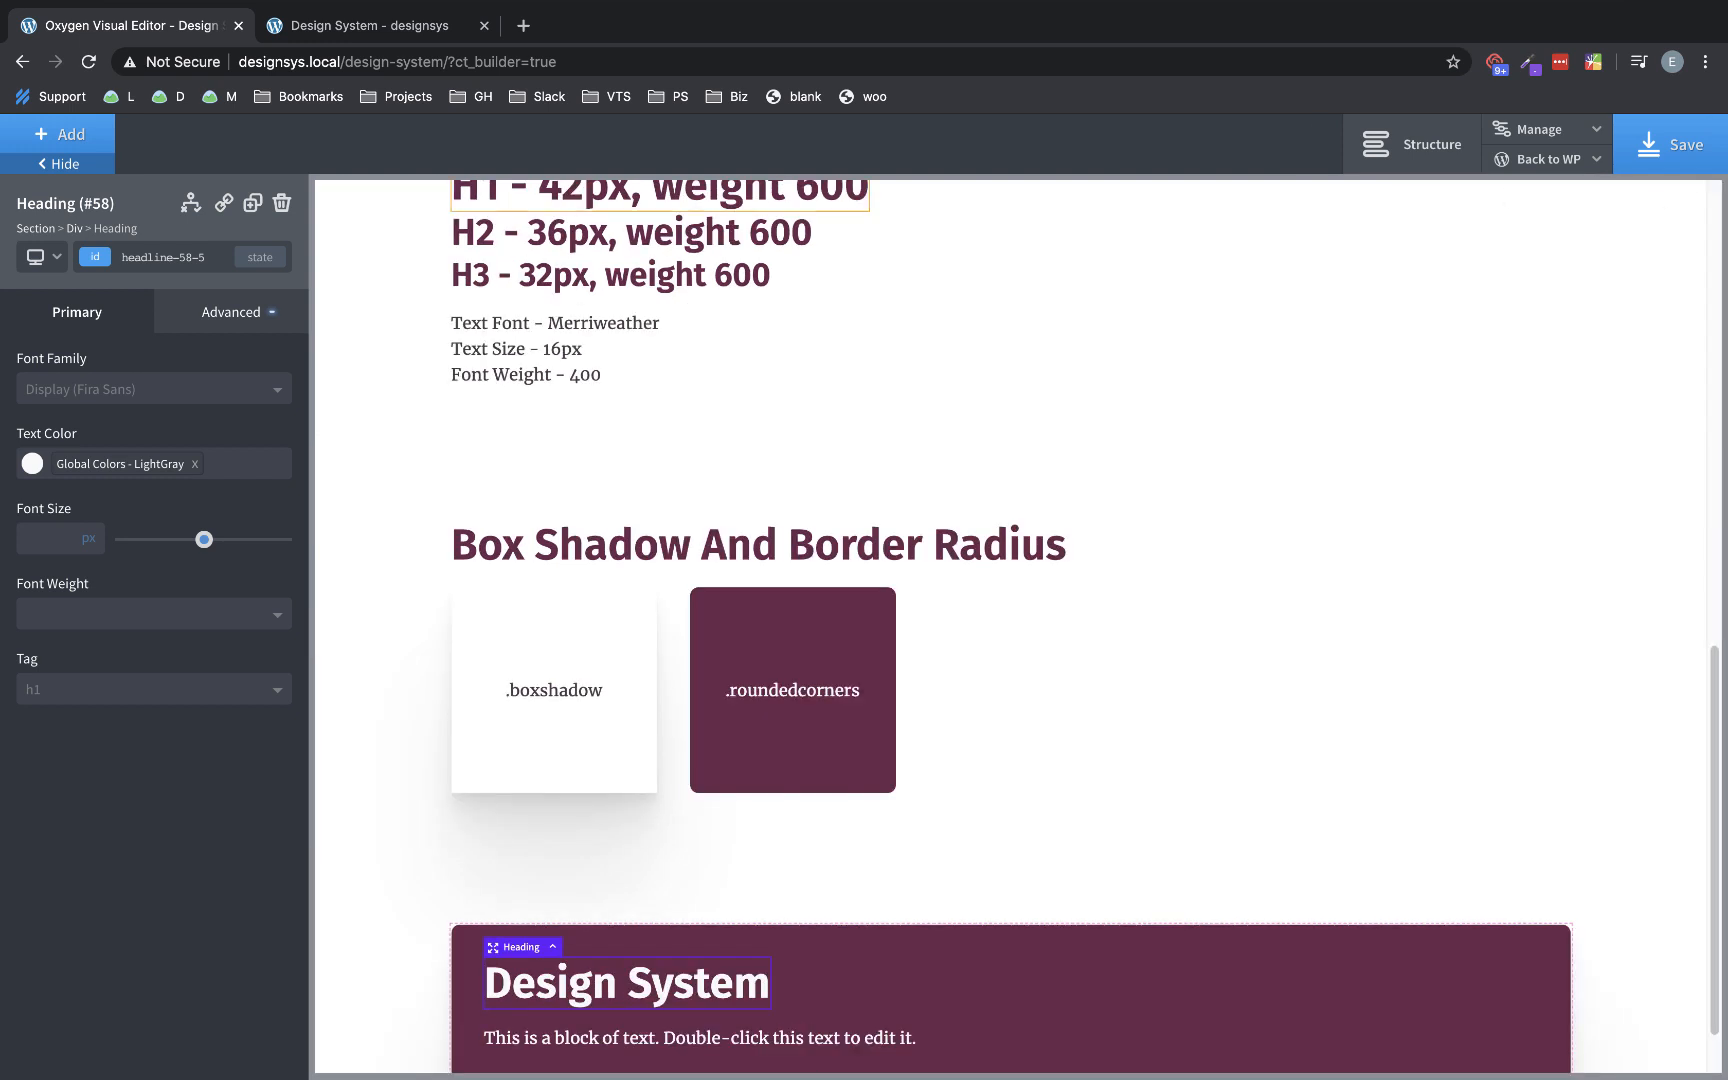
{"action": "left_click", "coordinate": [52, 166]}
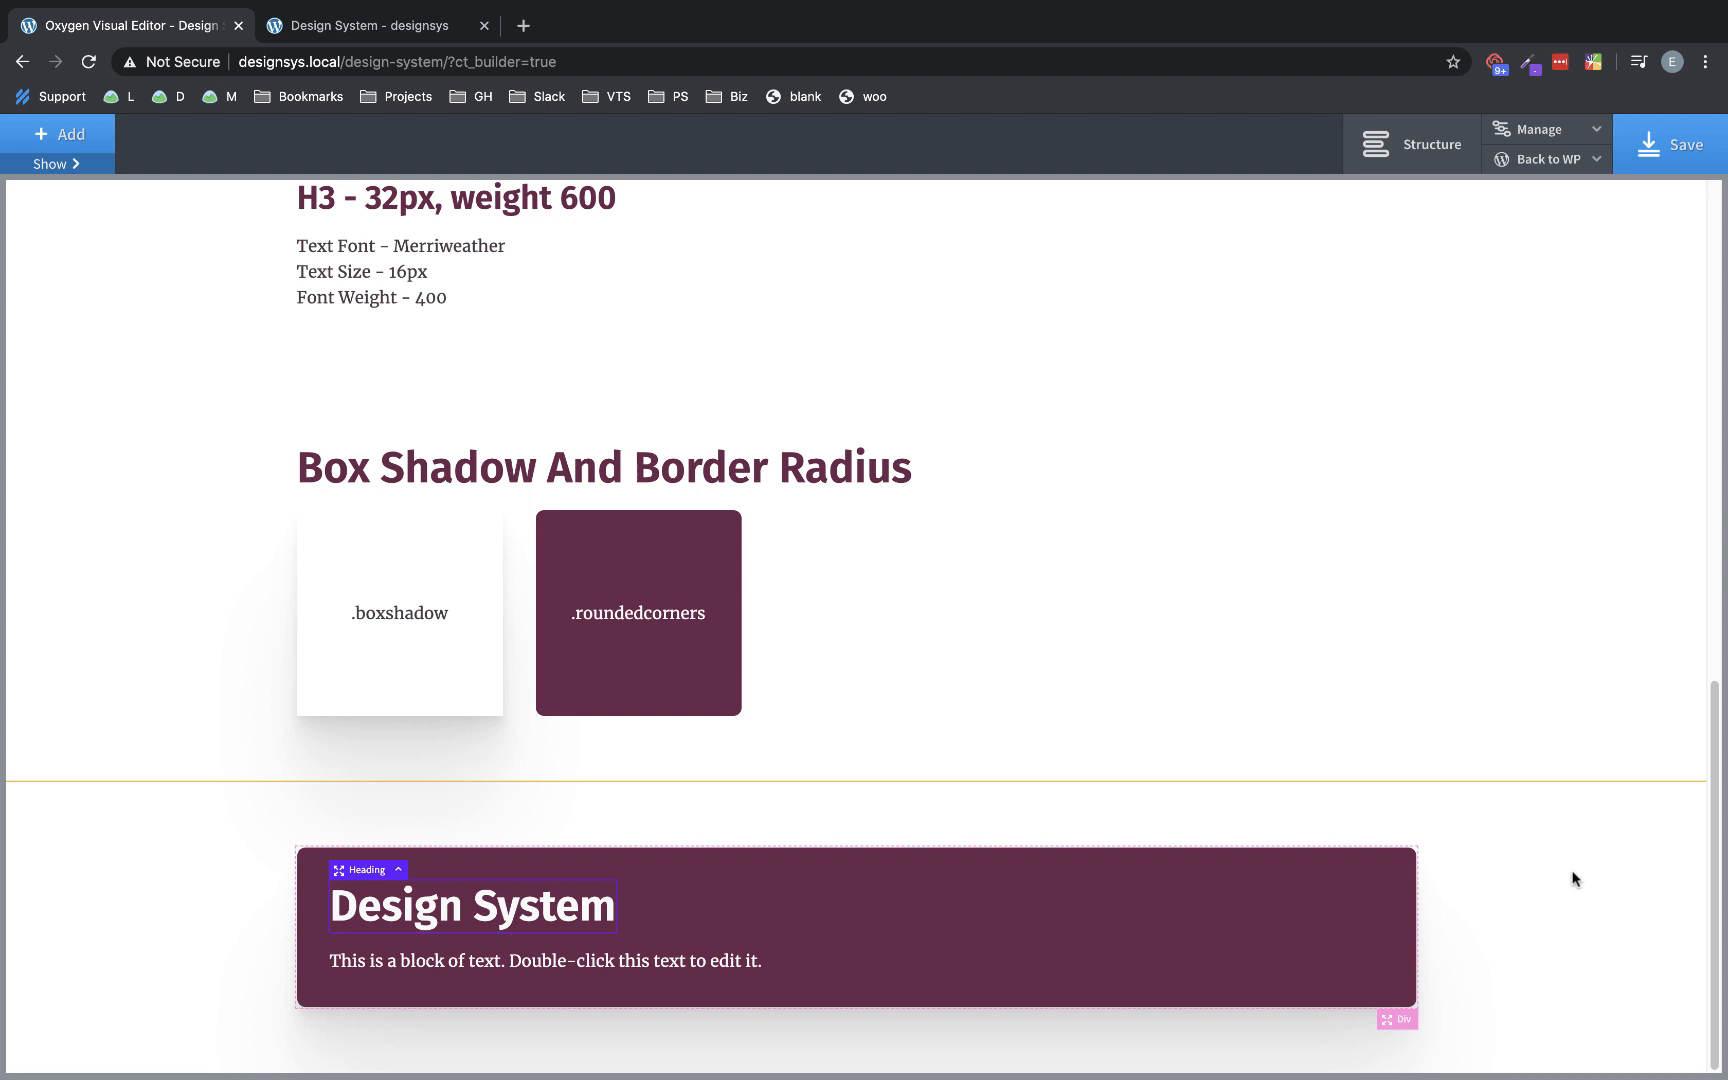
- Delete the whole section containing the Design System demo block below Box Shadow And Border Radius
{"action": "left_click", "coordinate": [1573, 879]}
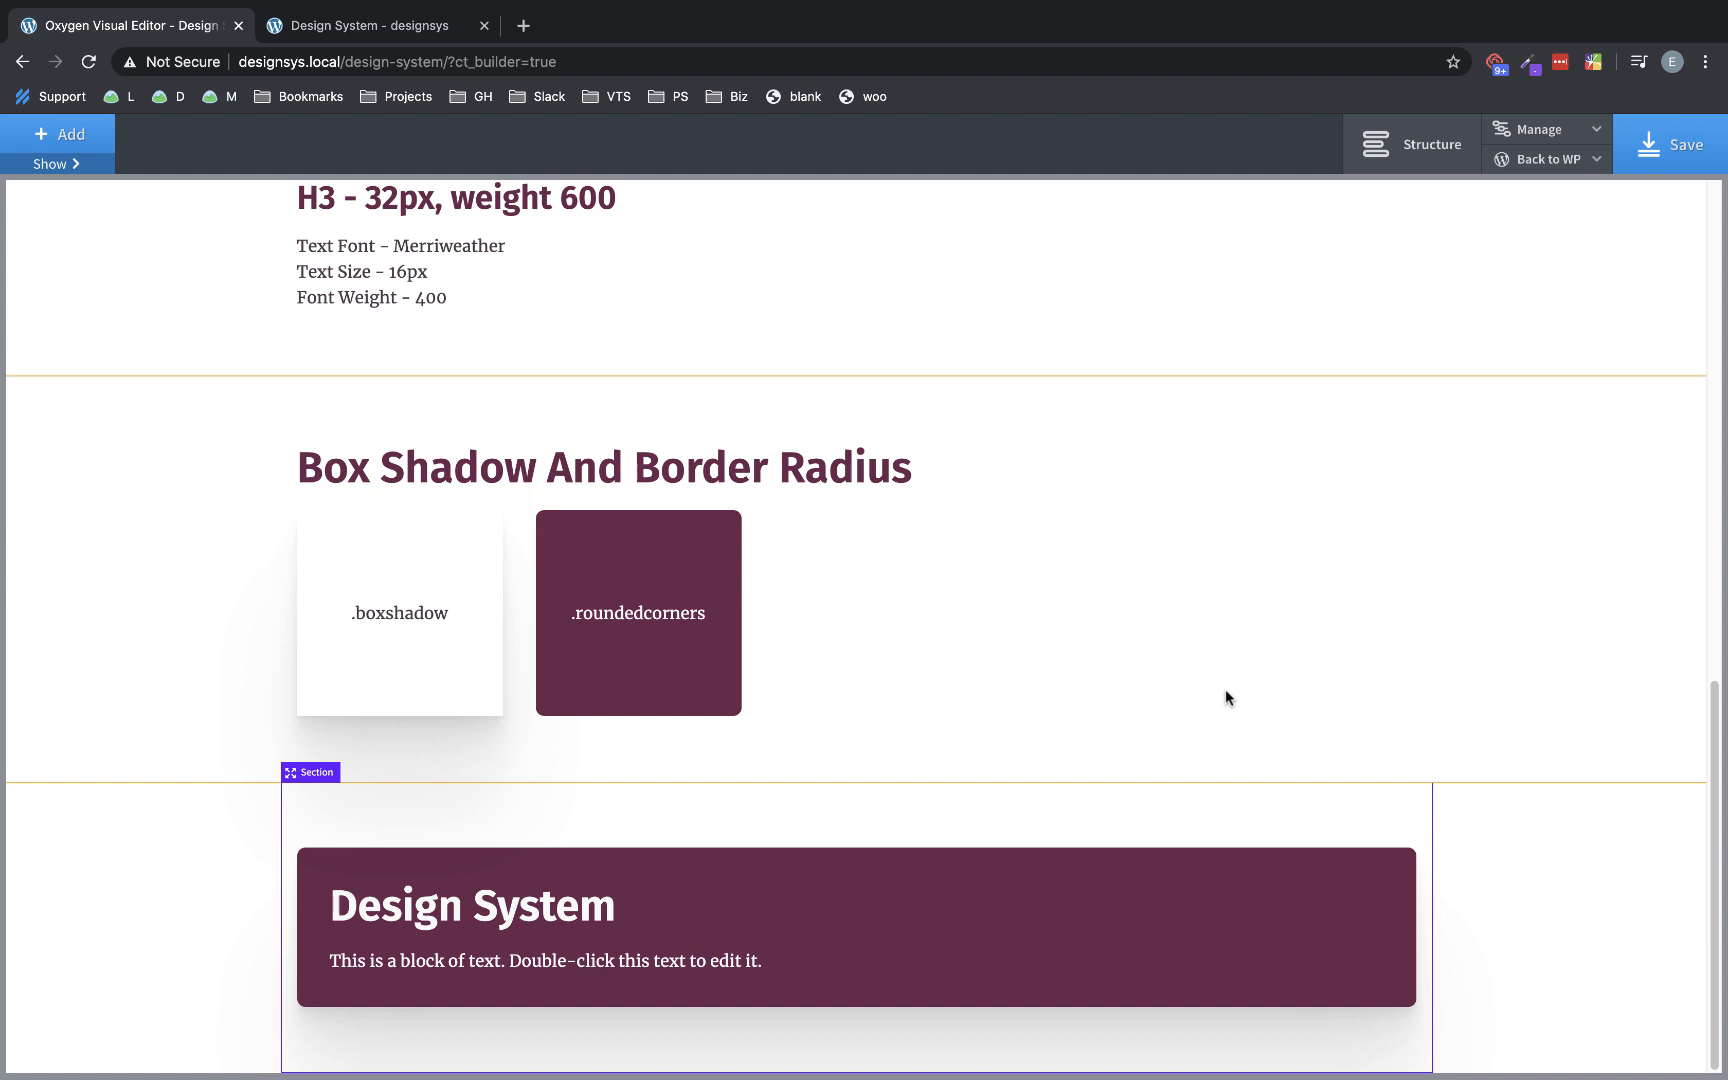
{"action": "left_click", "coordinate": [89, 175]}
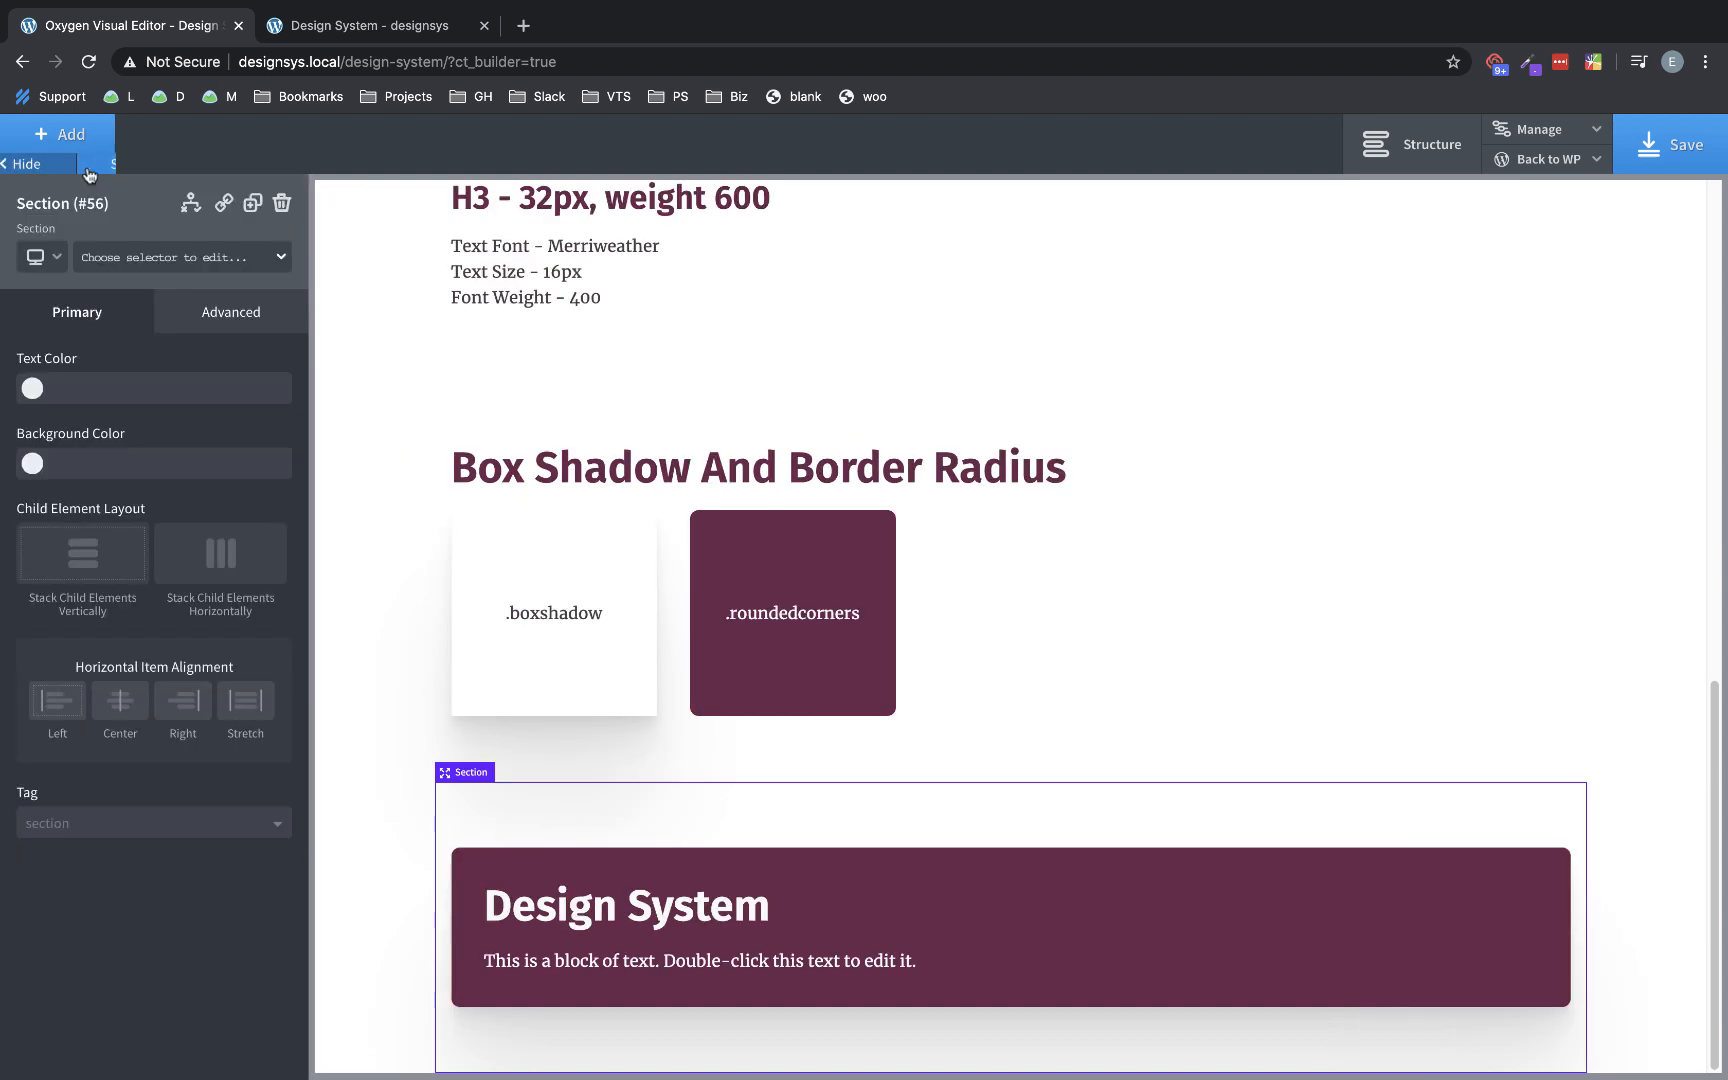
{"action": "left_click", "coordinate": [278, 198]}
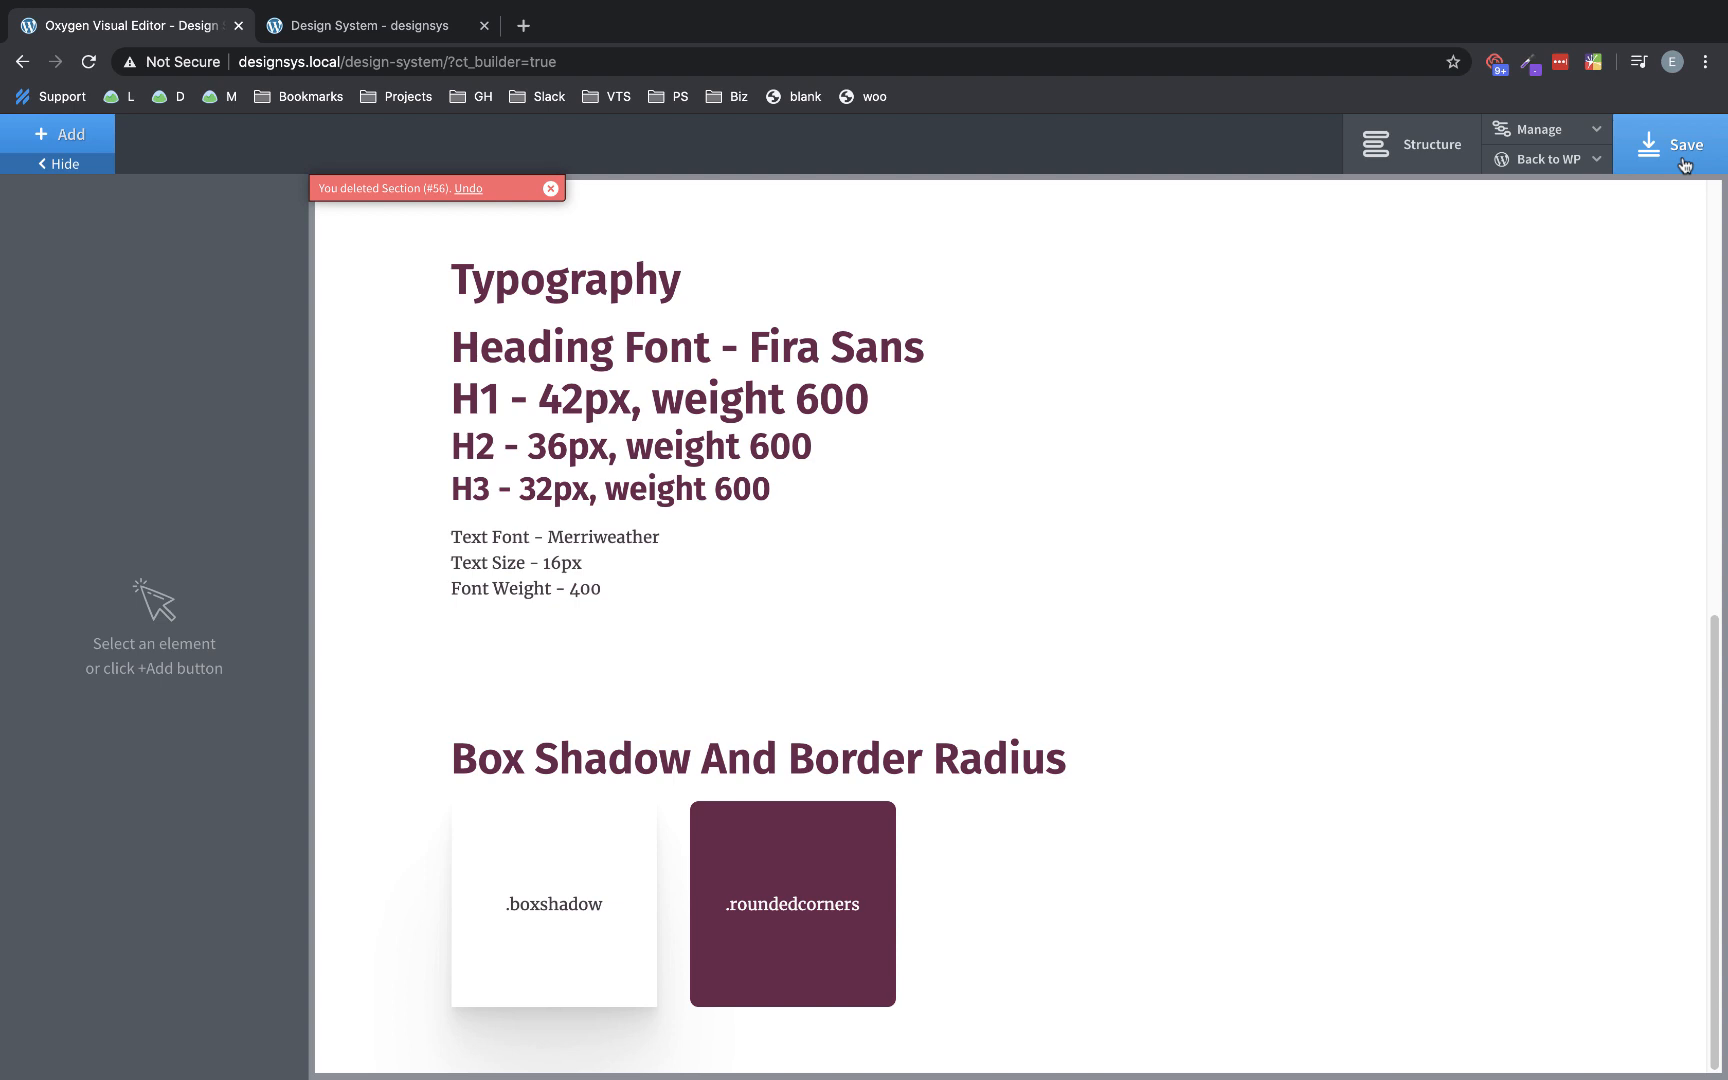